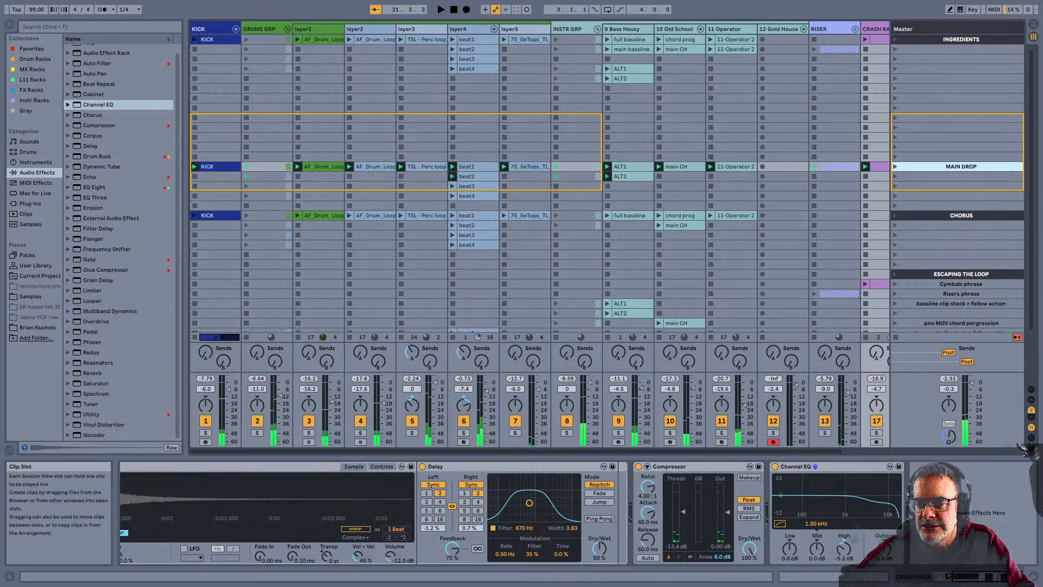
Disarm recording on the 12 Gold House track with playback stopped, and launch the MAIN DROP scene
left_click(1016, 337)
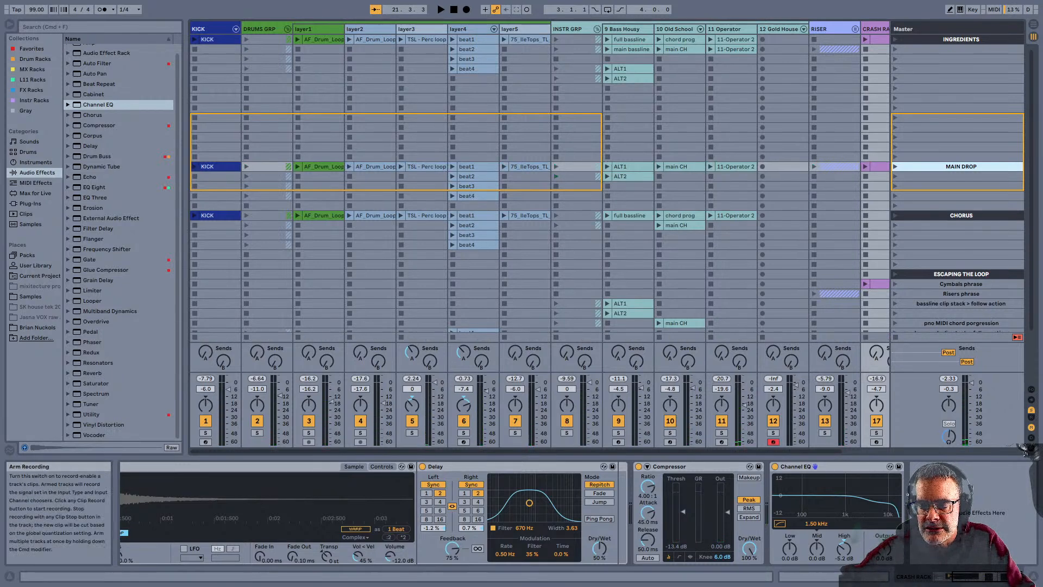
left_click(772, 442)
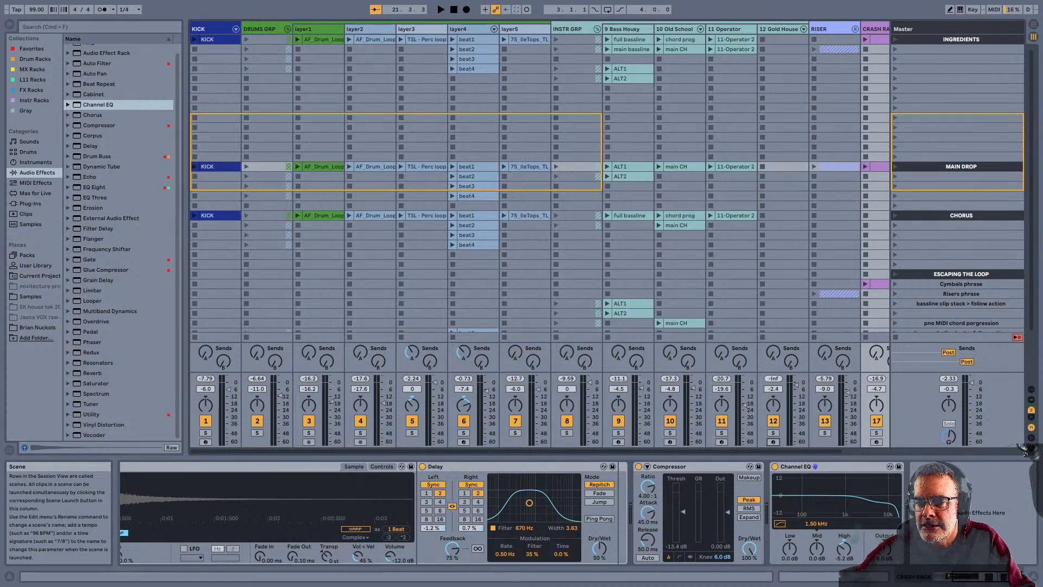
left_click(895, 166)
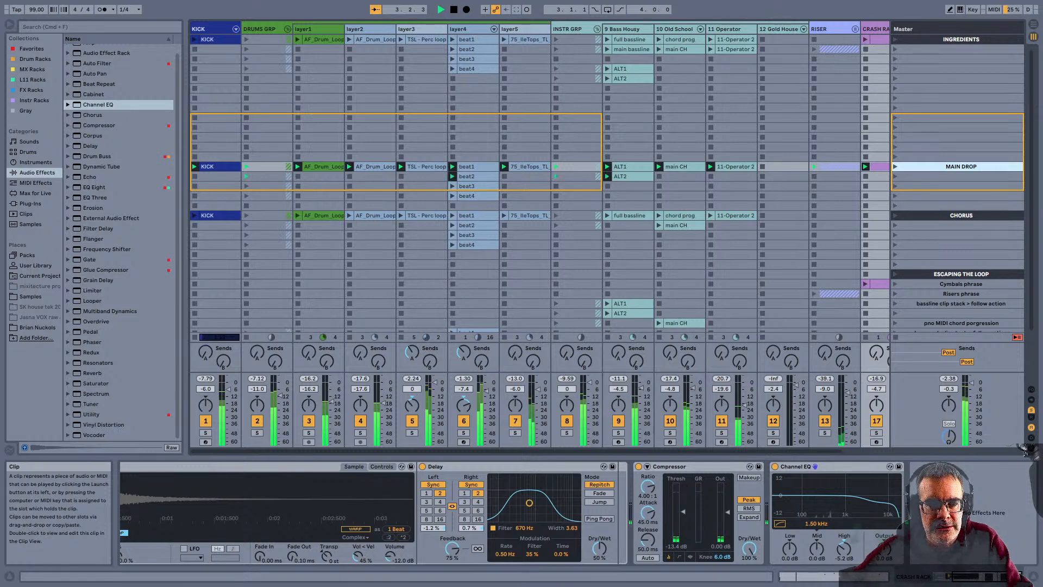
Clear the existing clips from the Arrangement timeline and return to the Session View
key("Tab")
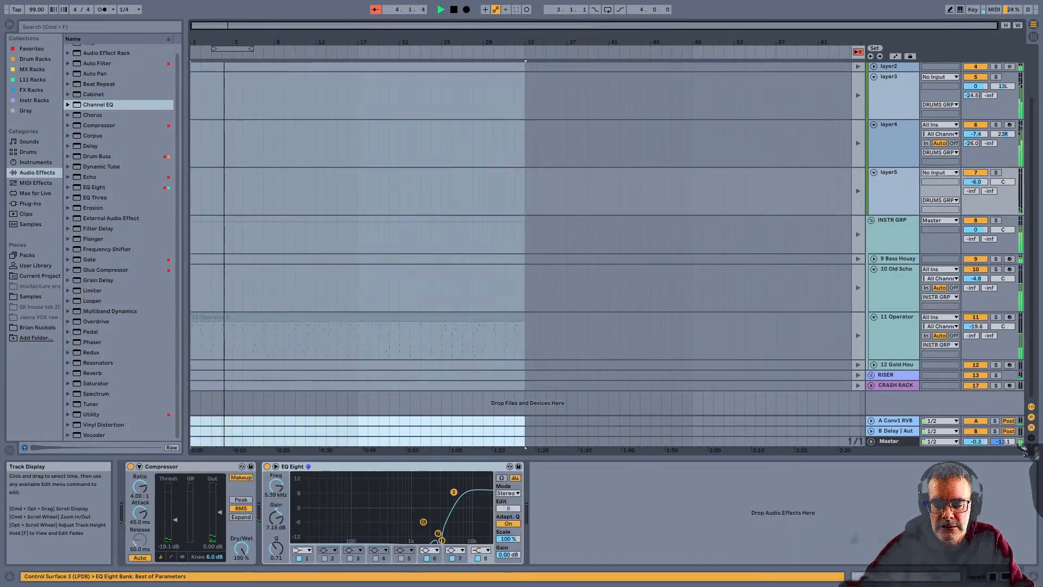
left_click(482, 191)
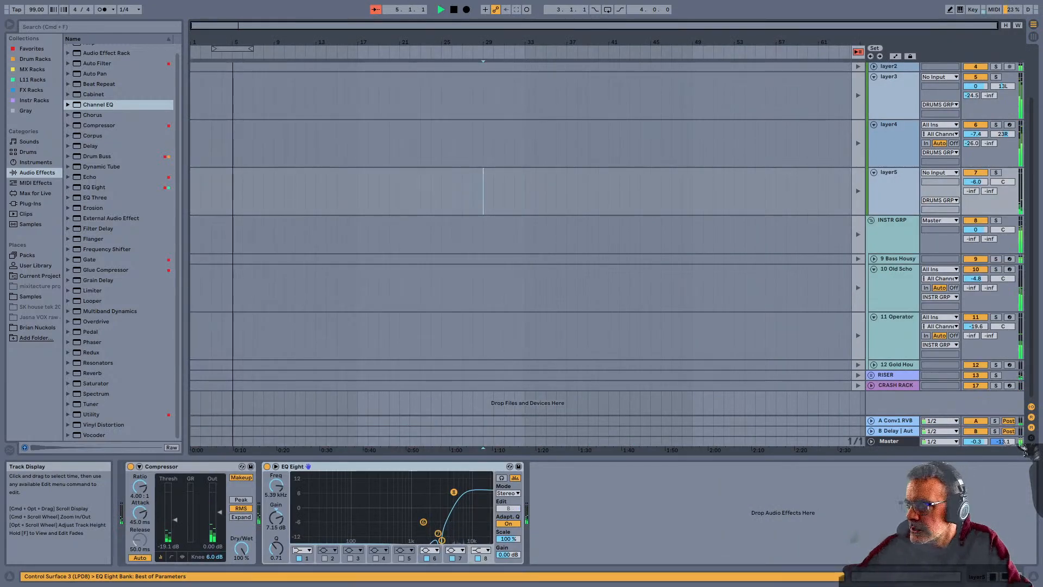
key("Tab")
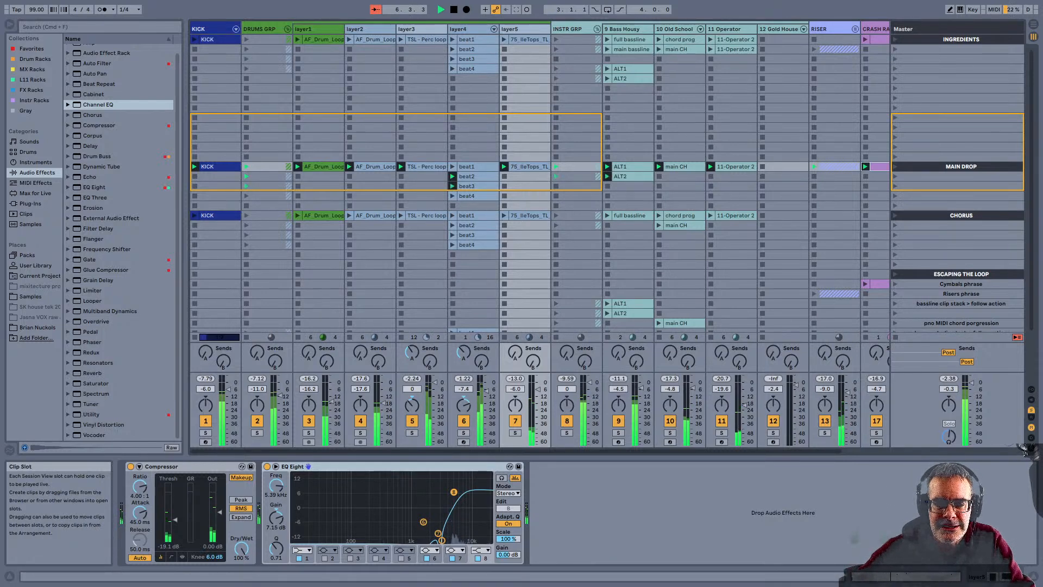
Look over the Session View's tracks and scenes while MAIN DROP plays, and stop all clips
scroll(516, 191, "right", 2)
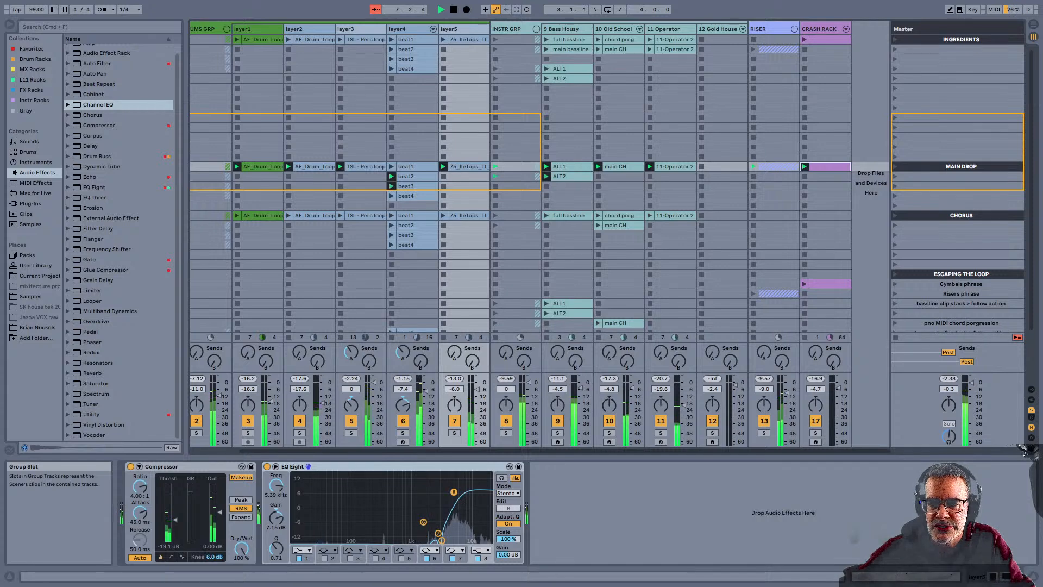
scroll(1024, 449, "left", 2)
scroll(1024, 448, "down", 2)
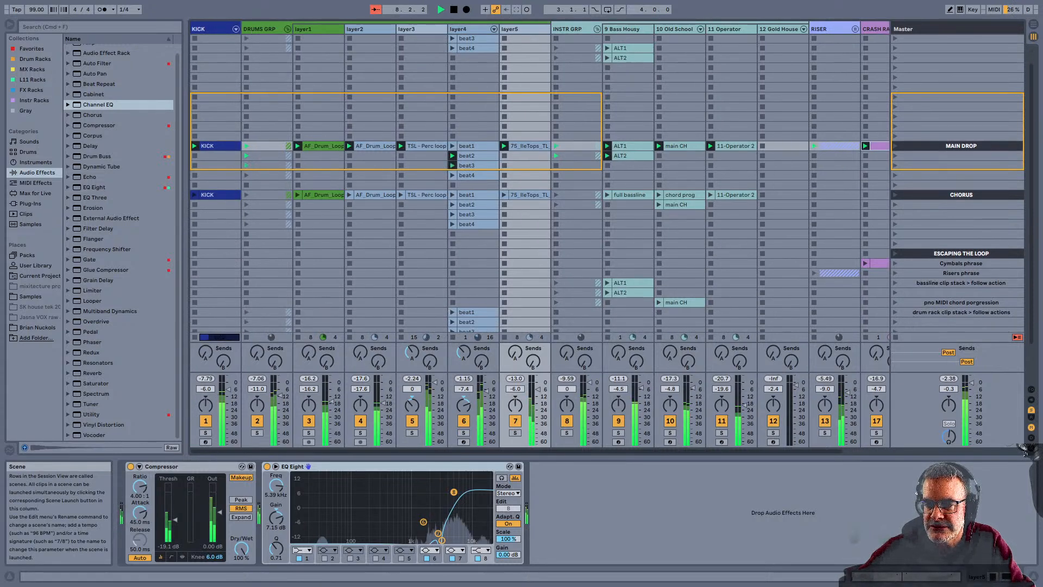
scroll(1024, 448, "up", 2)
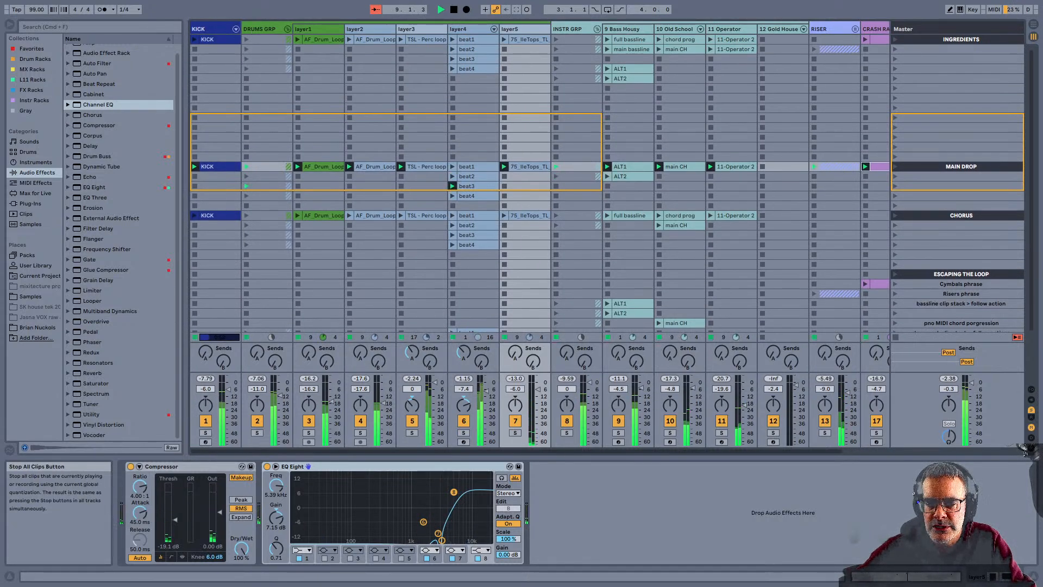
left_click(629, 265)
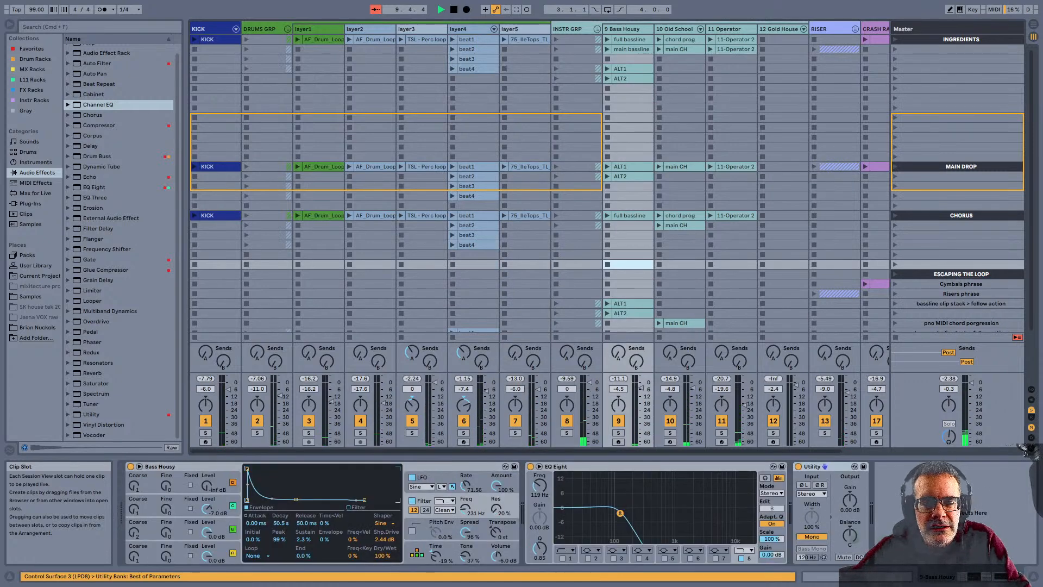
Launch the KICK clip in the INGREDIENTS scene
left_click(961, 39)
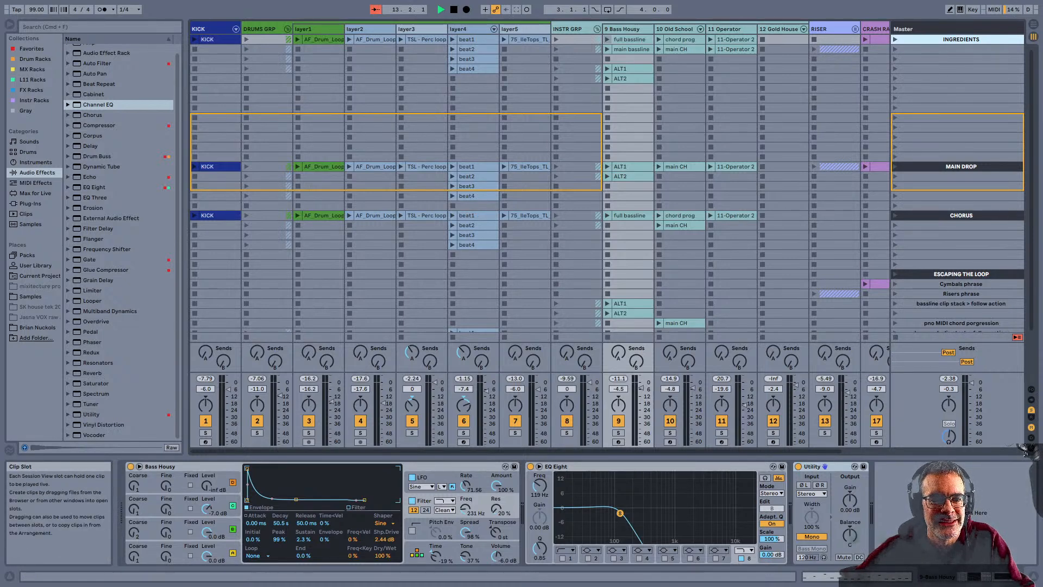
left_click(215, 79)
left_click(212, 40)
left_click(195, 40)
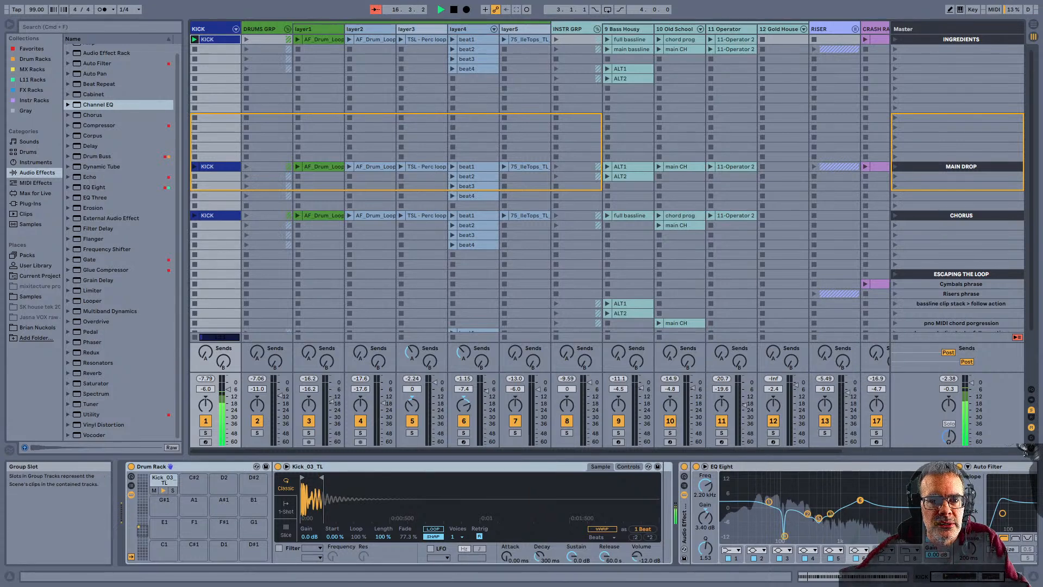
Launch the AF_Drum_Loop clip of layer1 in the INGREDIENTS scene alongside the kick, and stop playback
left_click(297, 40)
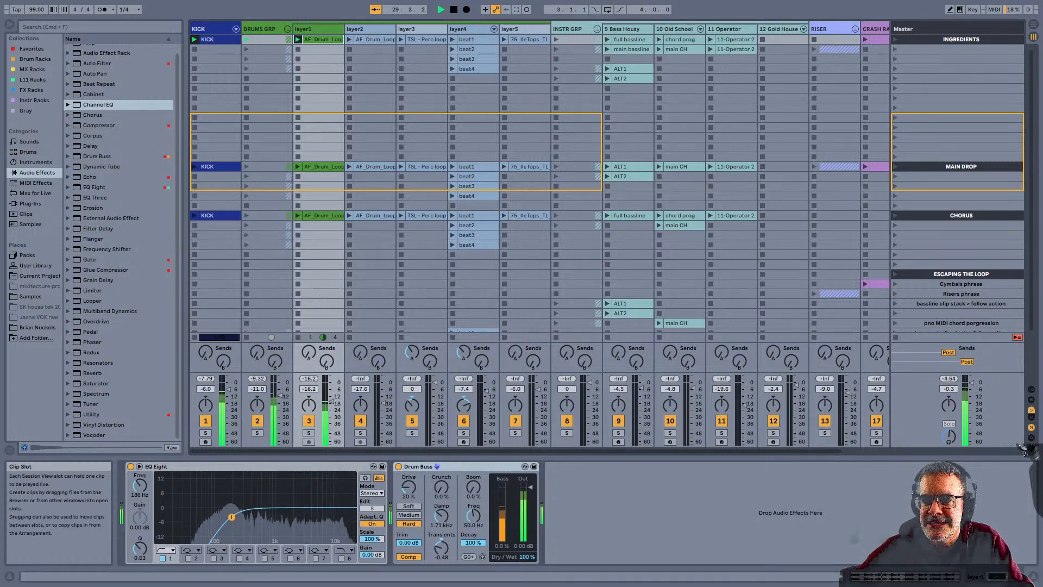
left_click(961, 40)
left_click(961, 69)
key("space")
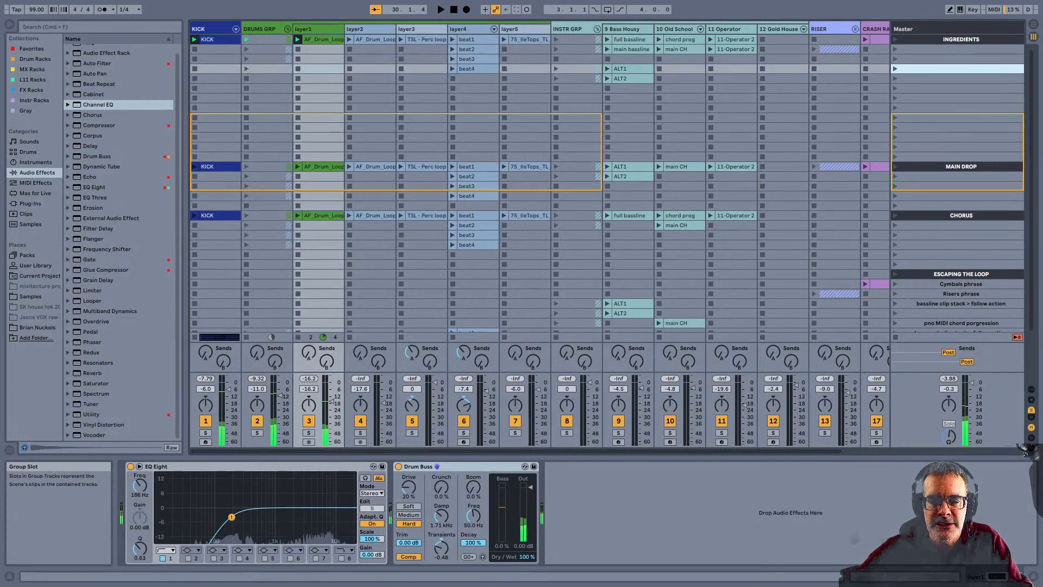
Examine the block of INGREDIENTS clips from KICK to 12 Gold House, the Arrangement View and the scenes further down the session
left_click_drag(217, 107, 782, 39)
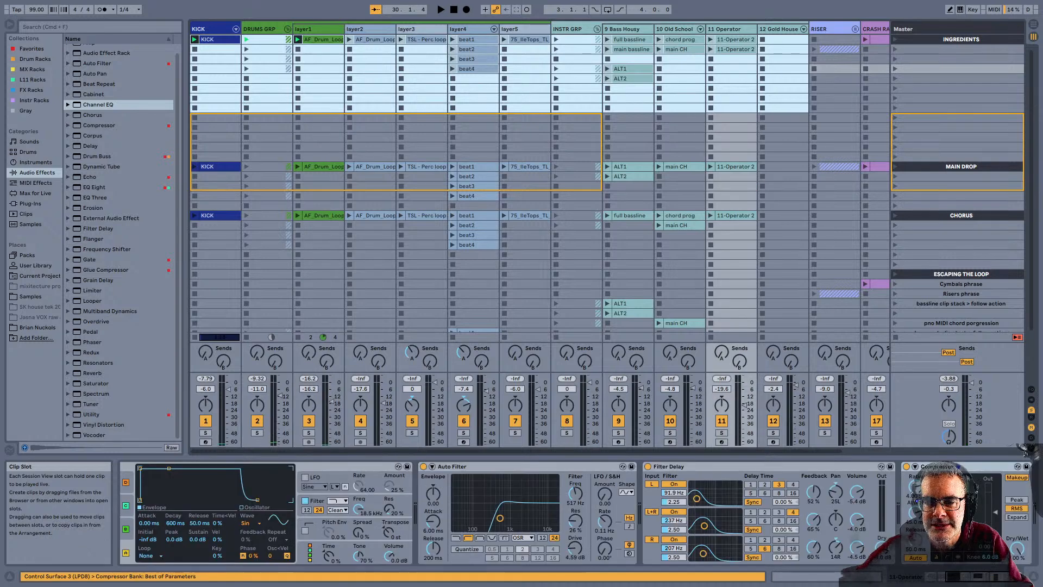
left_click(679, 79)
scroll(679, 78, "down", 3)
key("Tab")
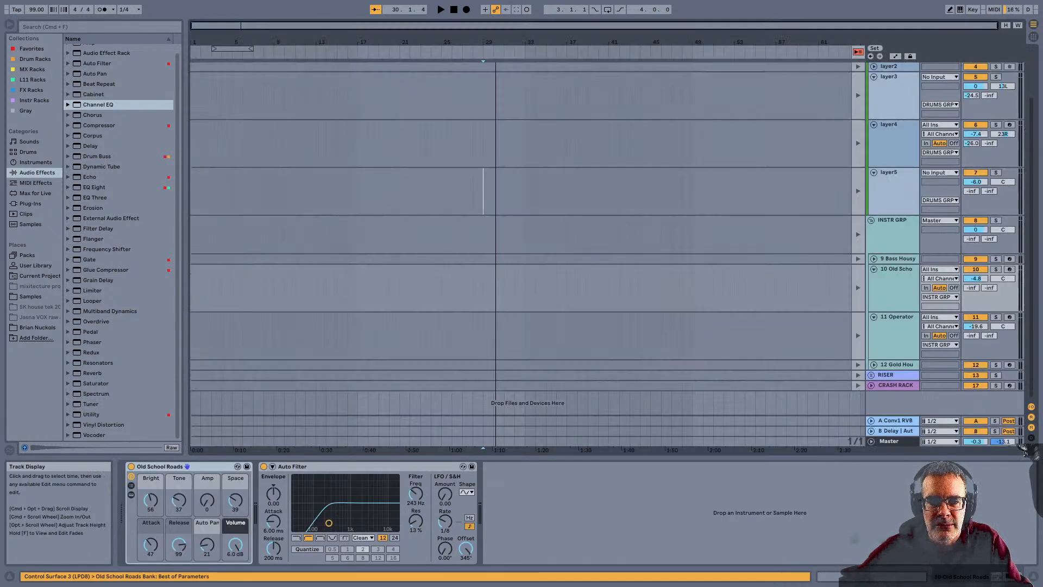
key("Tab")
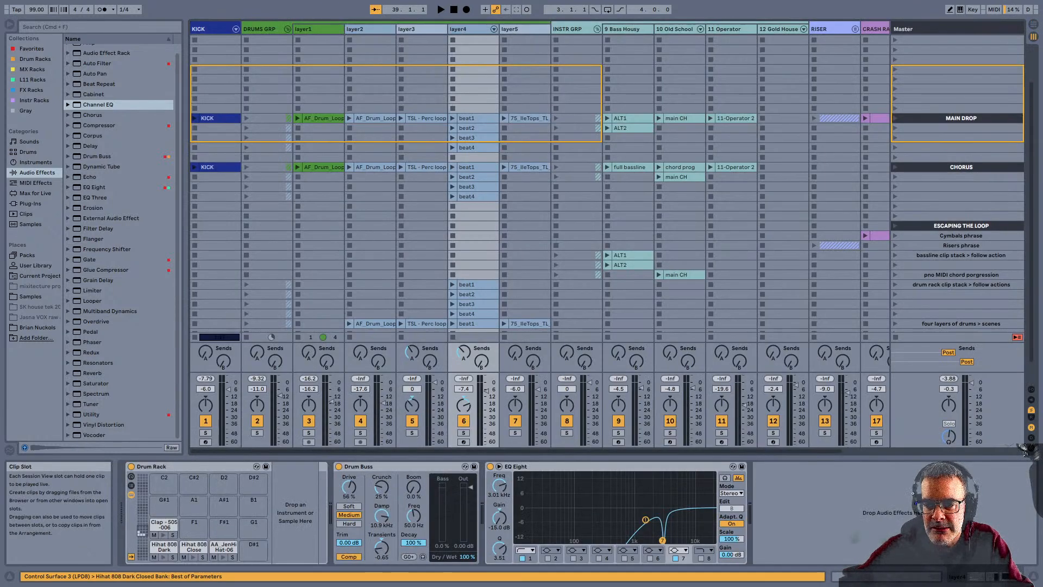
scroll(537, 185, "down", 2)
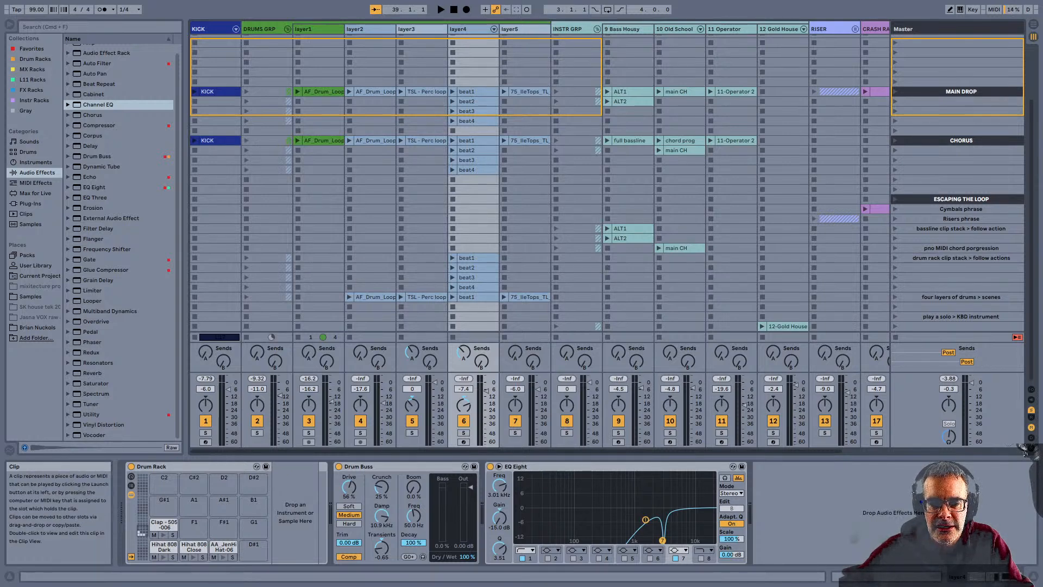
left_click(472, 278)
scroll(472, 278, "up", 3)
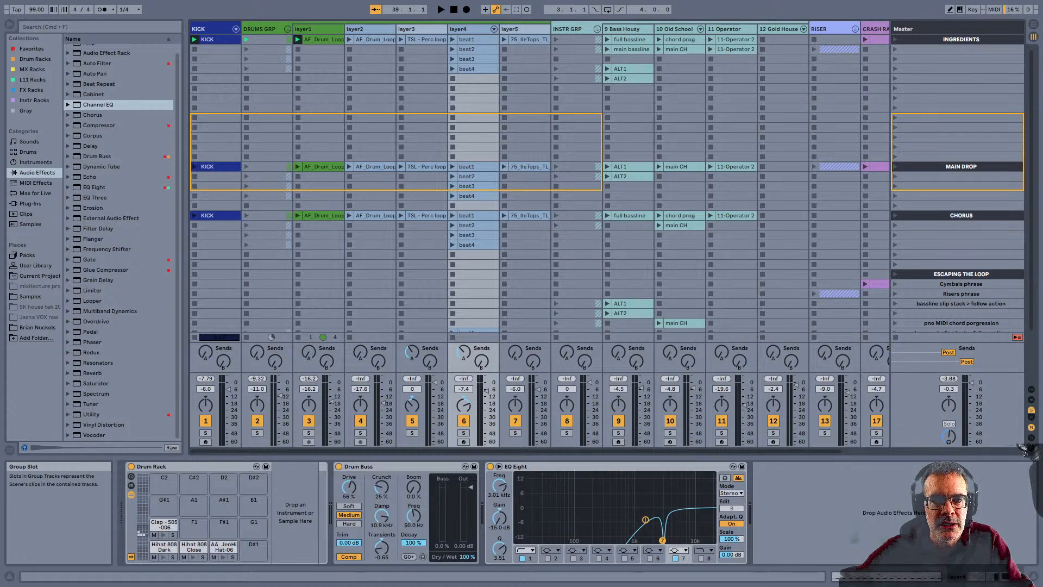
Play the INGREDIENTS drum layers with the kick, checking DRUMS GRP by soloing and unsoloing it and folding and unfolding its tracks
key("space")
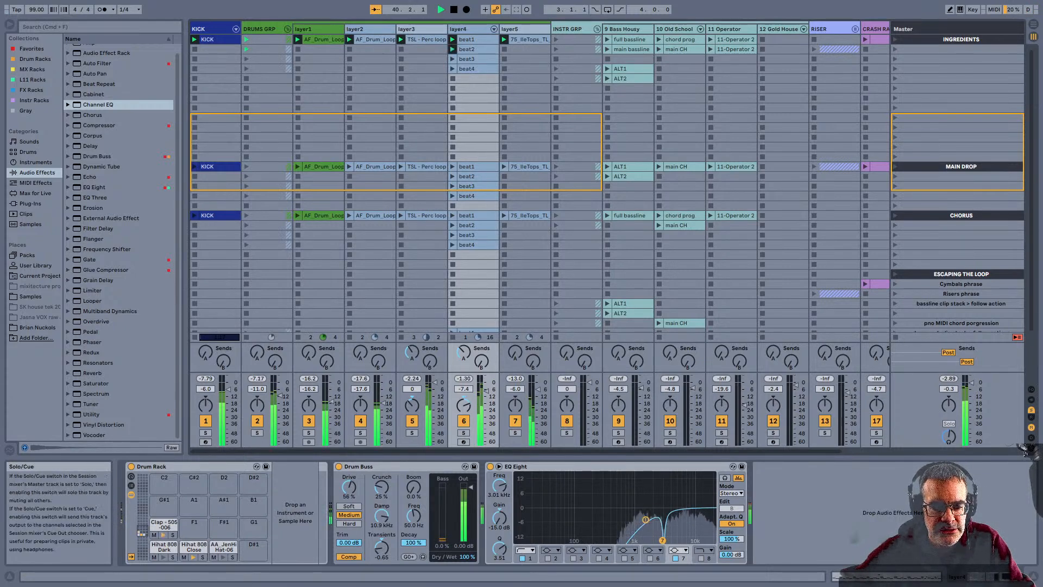
left_click(257, 433)
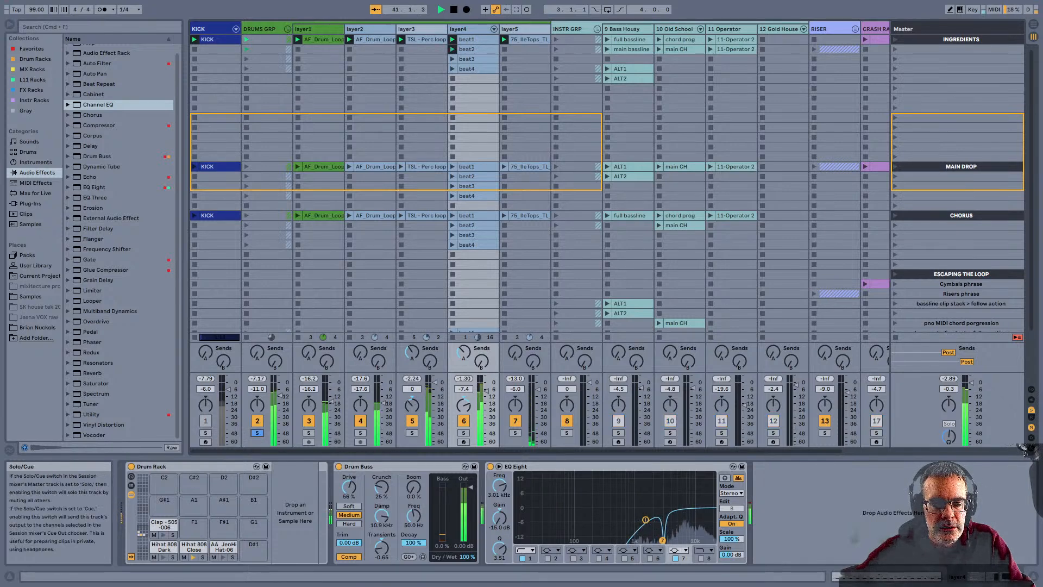
left_click(257, 433)
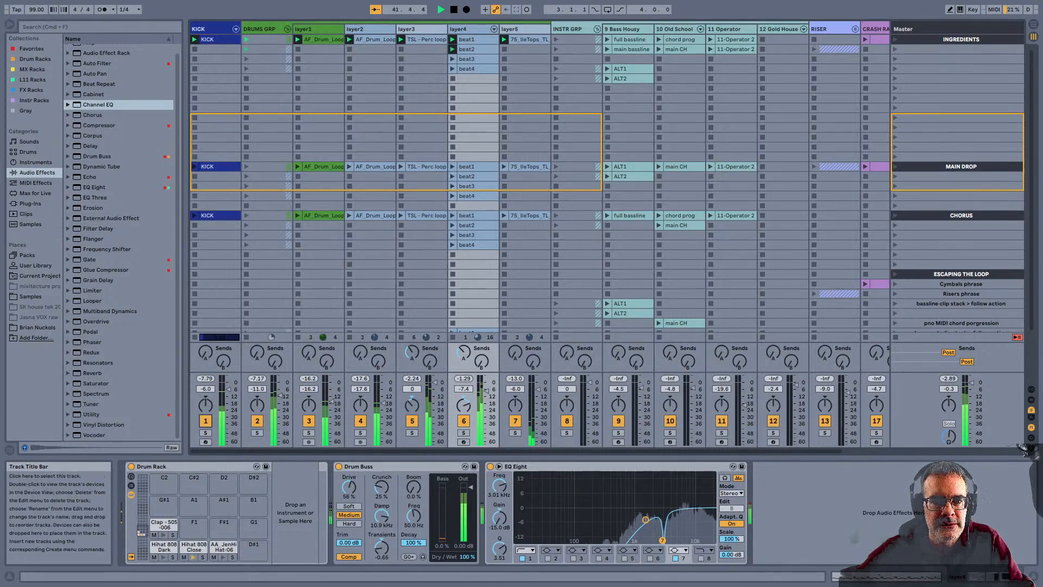
left_click(287, 29)
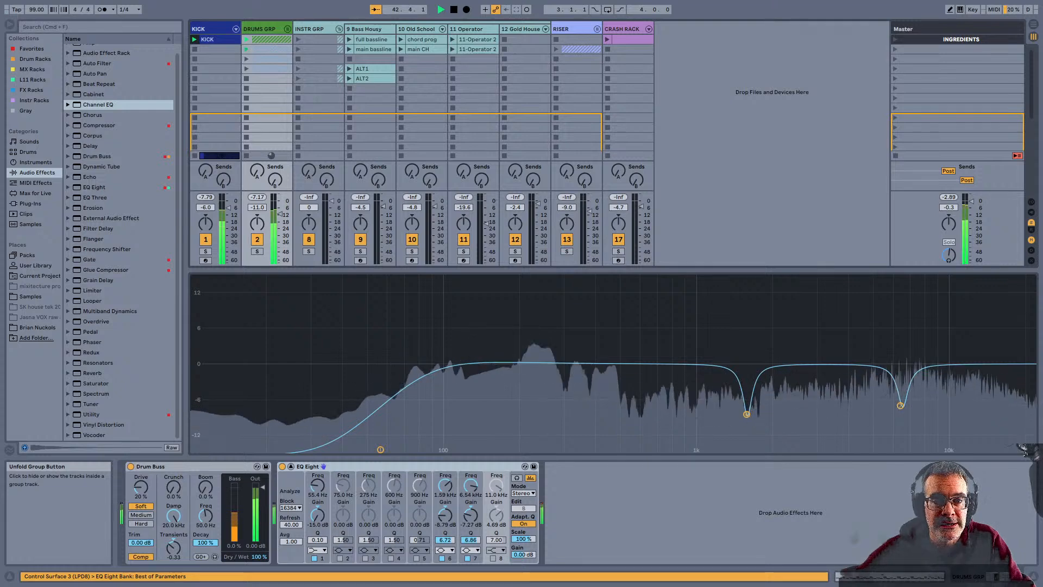
left_click(287, 29)
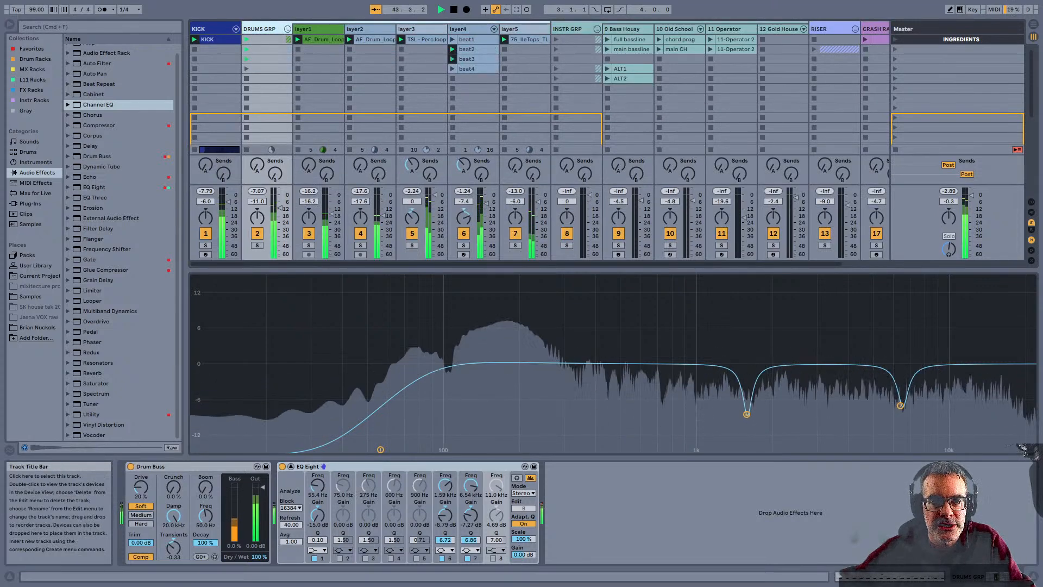
Inspect the layer1 track and the beat2, beat3 and beat4 clips of layer4 in the INGREDIENTS scene
left_click(311, 29)
left_click(475, 49)
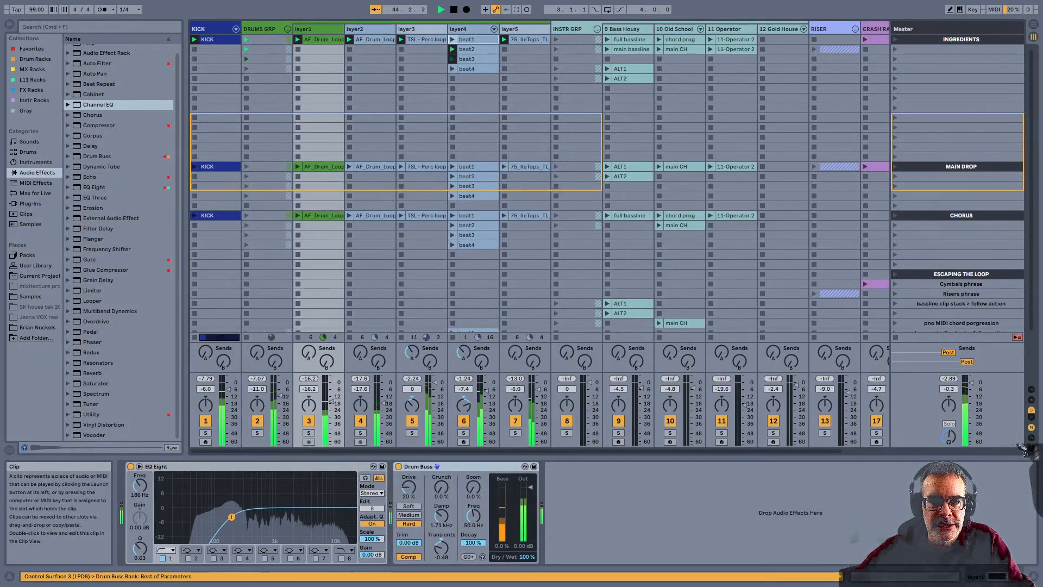
left_click(476, 58)
left_click(476, 68)
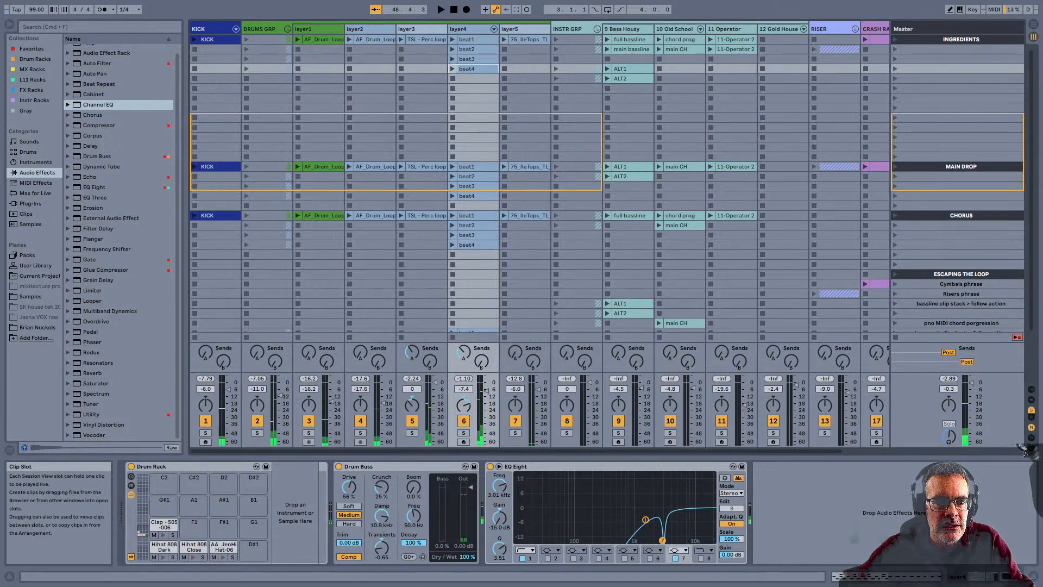
Launch the INGREDIENTS KICK clip on its own and examine its note pattern up close and across the whole clip
left_click(195, 40)
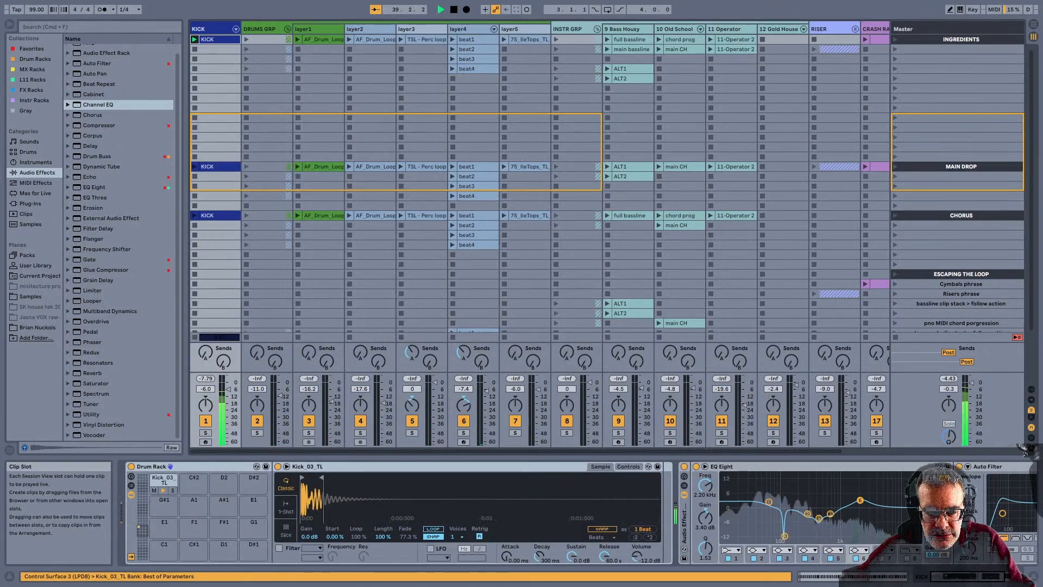
double_click(218, 40)
left_click_drag(374, 366, 375, 429)
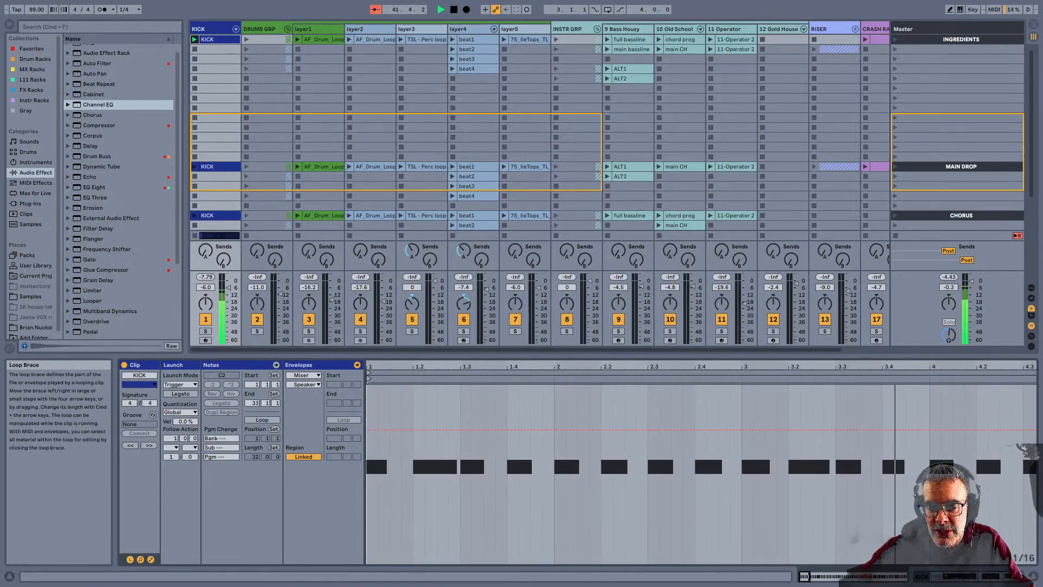
left_click_drag(375, 367, 375, 307)
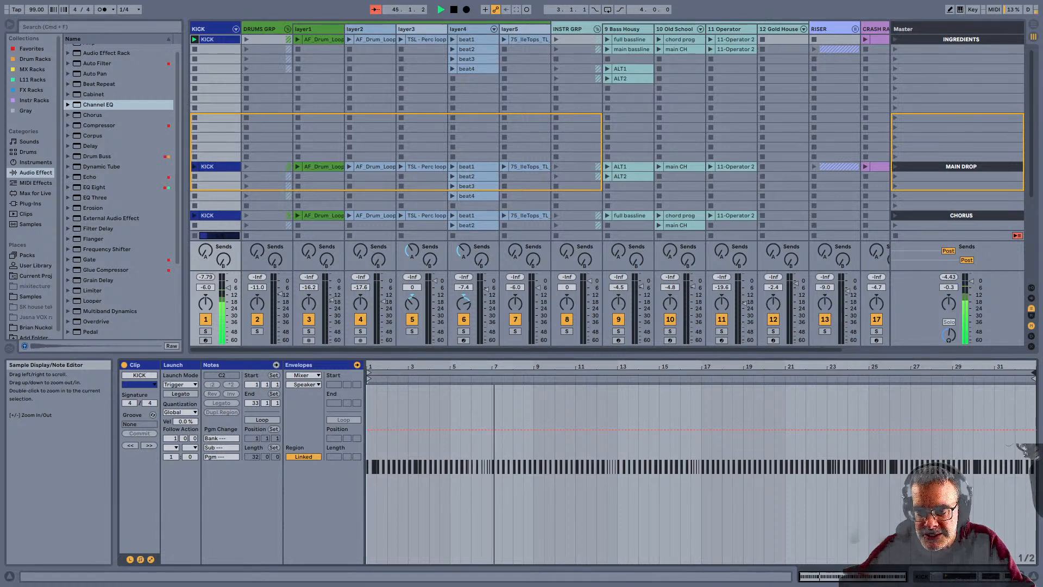
left_click_drag(541, 367, 541, 384)
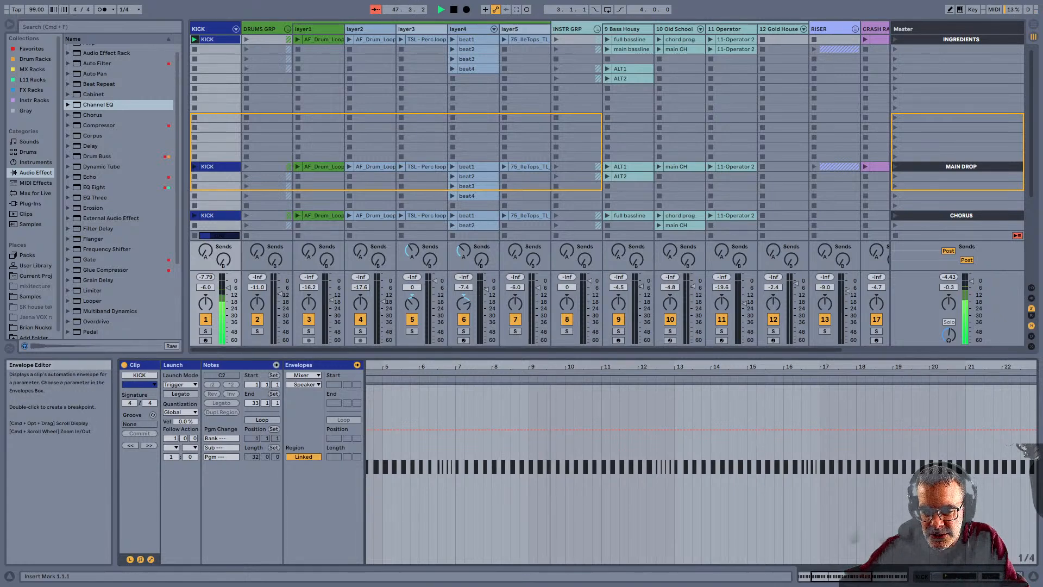
left_click_drag(673, 366, 674, 380)
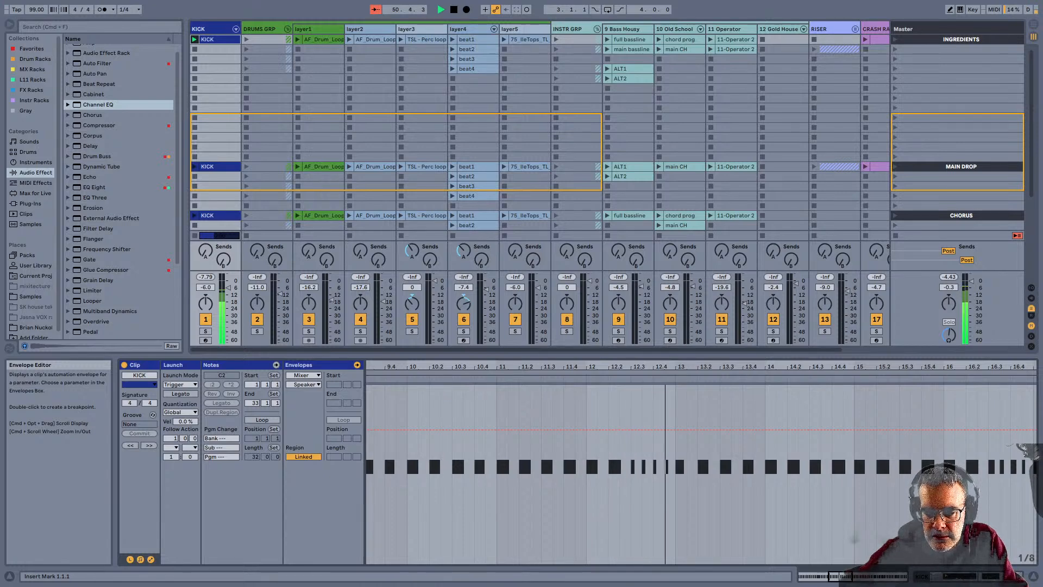
left_click_drag(679, 367, 679, 336)
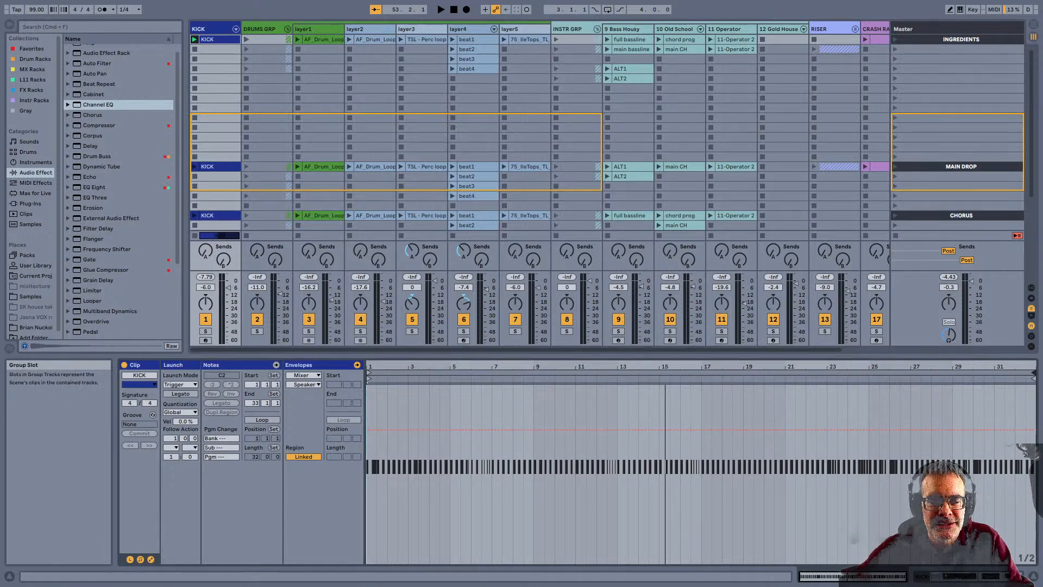
Launch the DRUMS GRP clips in the INGREDIENTS scene and open the full bassline clip of the 9 Bass Housy track
left_click(246, 40)
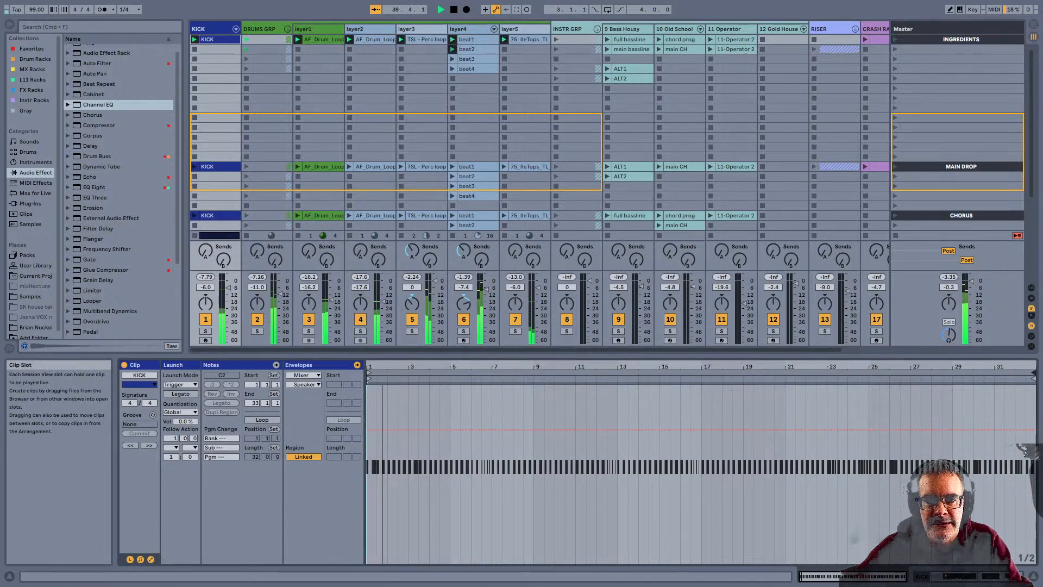
scroll(537, 163, "right", 2)
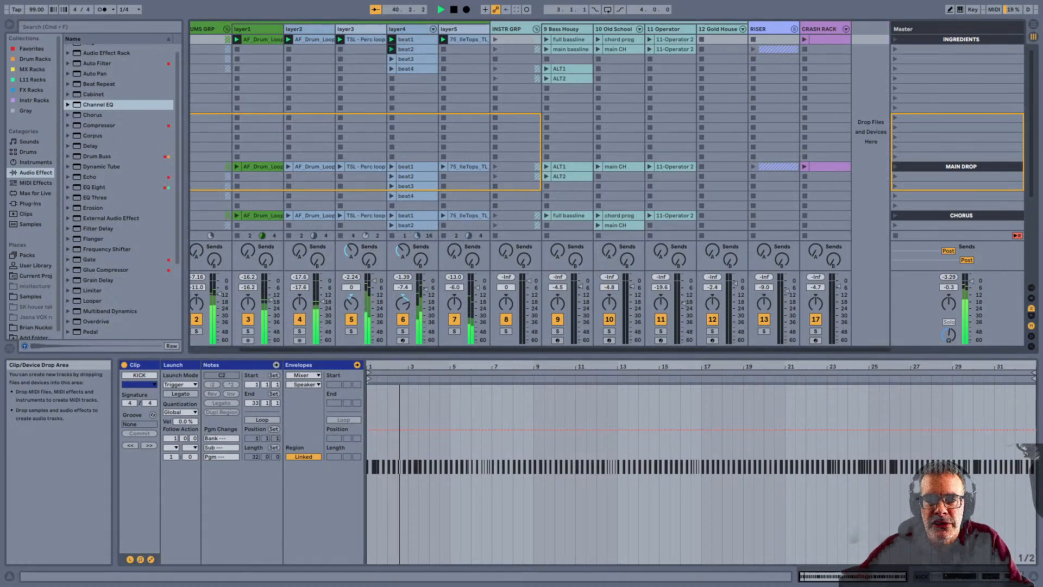
left_click(569, 40)
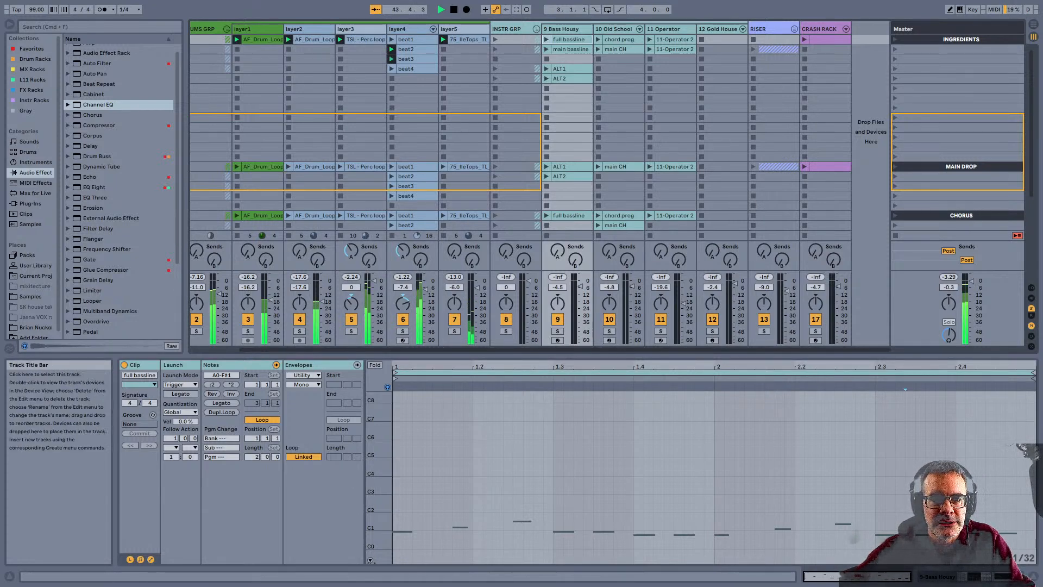
Collapse the drum tracks and launch the full bassline clip with INSTR GRP soloed, folding its note editor to used notes
left_click(226, 30)
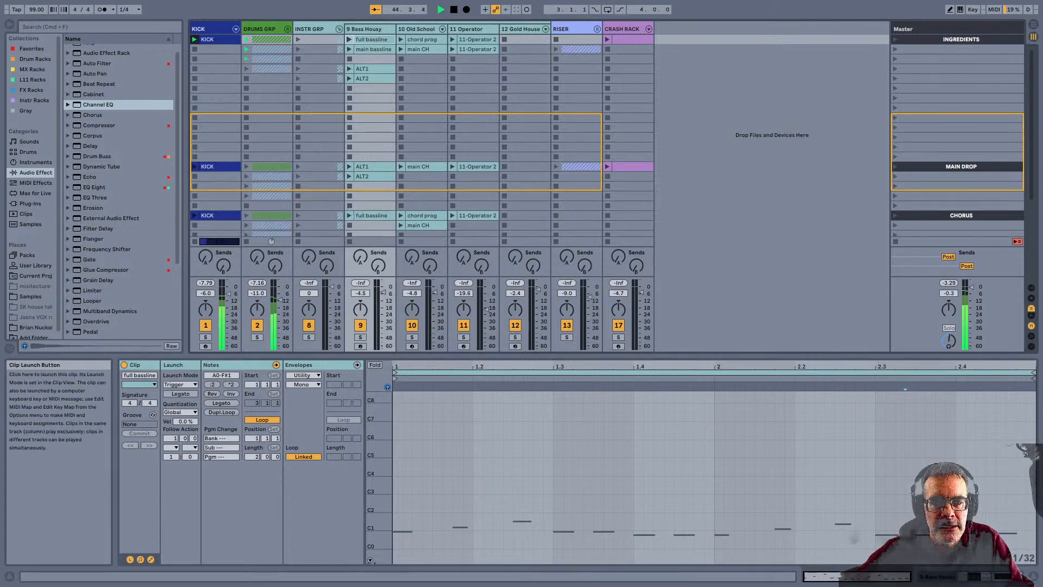
left_click(349, 39)
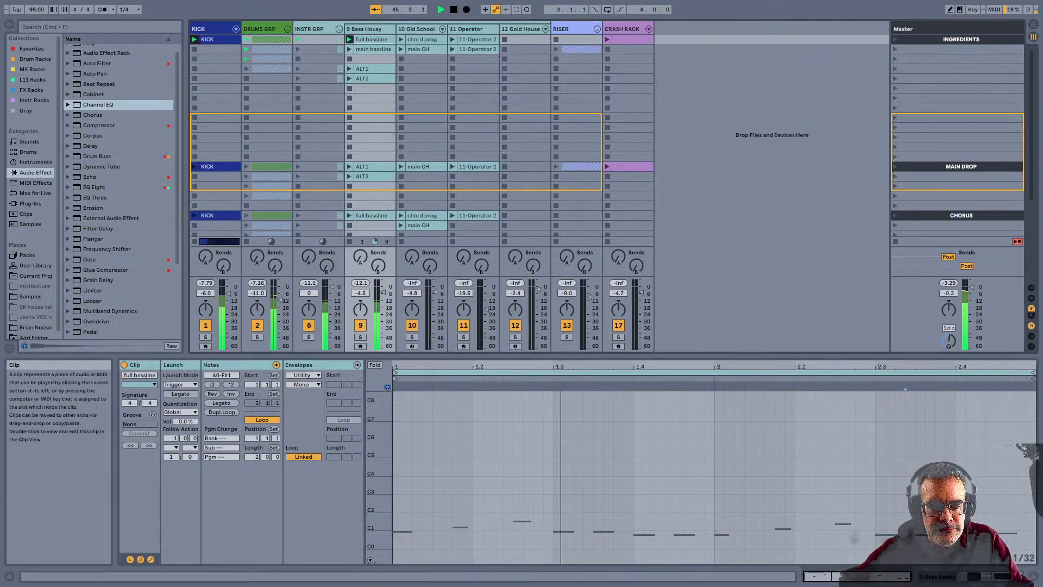
left_click(308, 338)
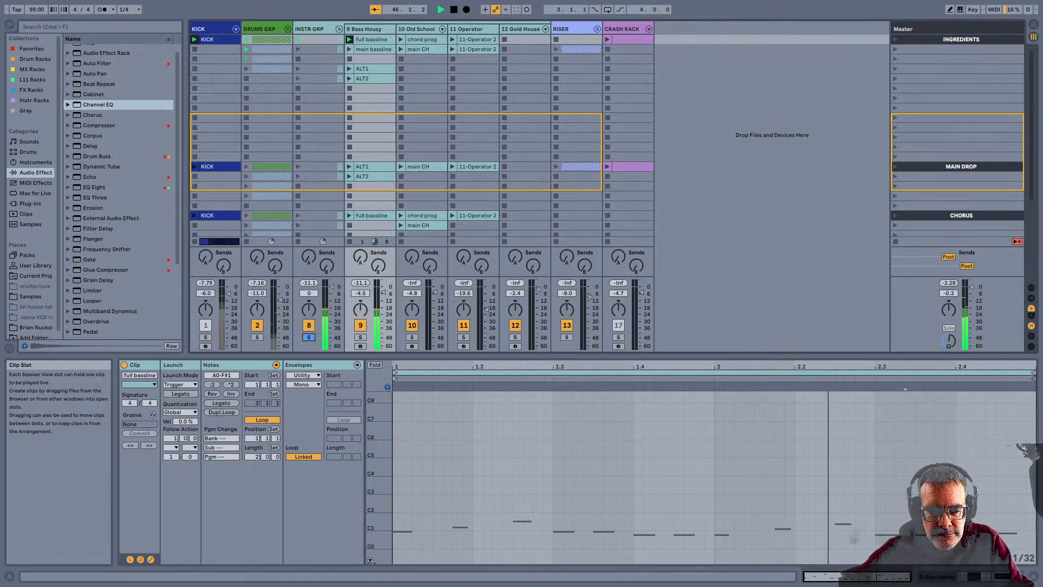
left_click(375, 364)
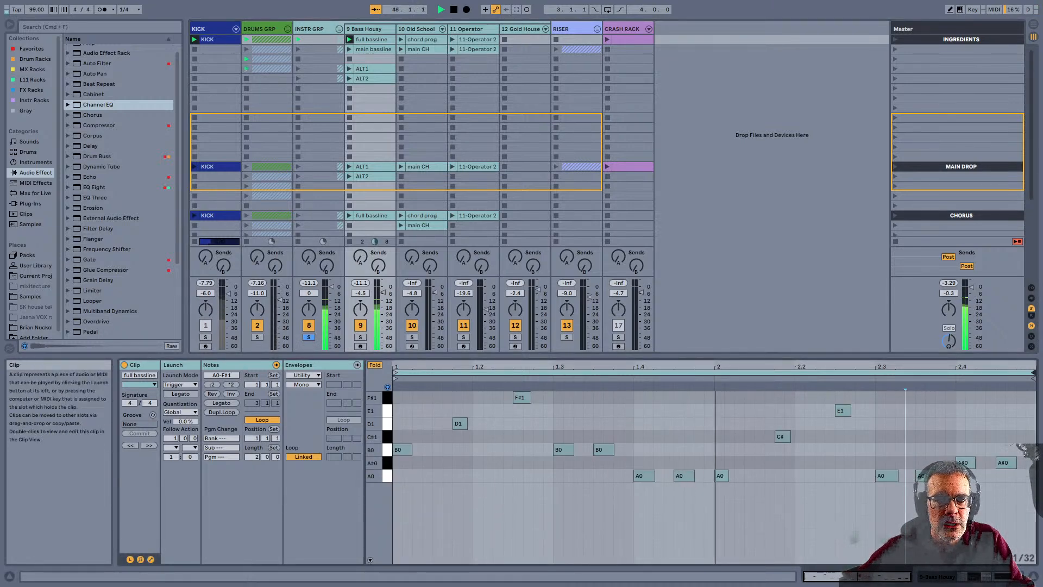
Compare the main bassline and ALT1 clips of the 9 Bass Housy track, then launch main bassline again
left_click(373, 49)
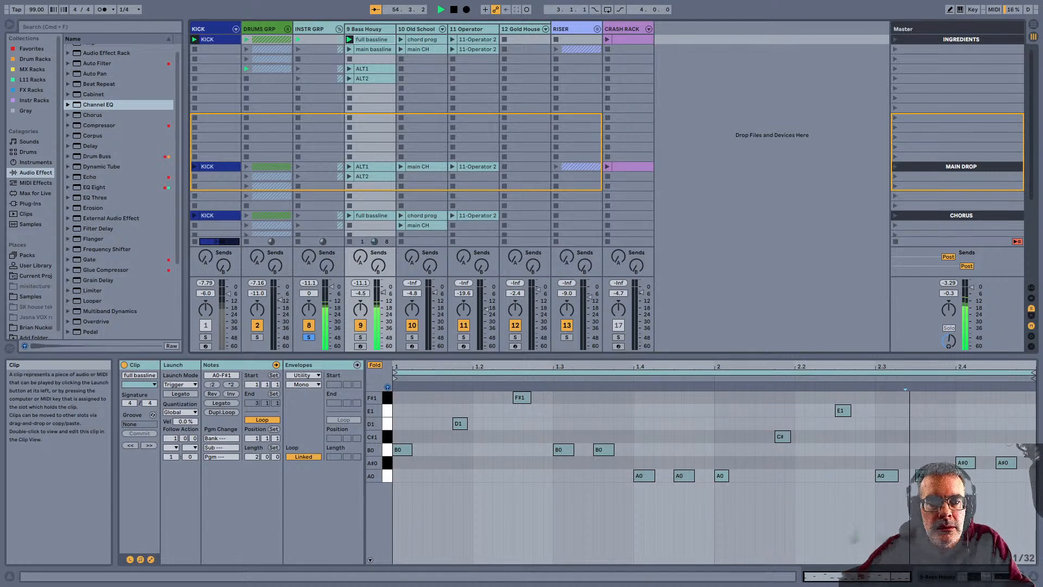
left_click(373, 50)
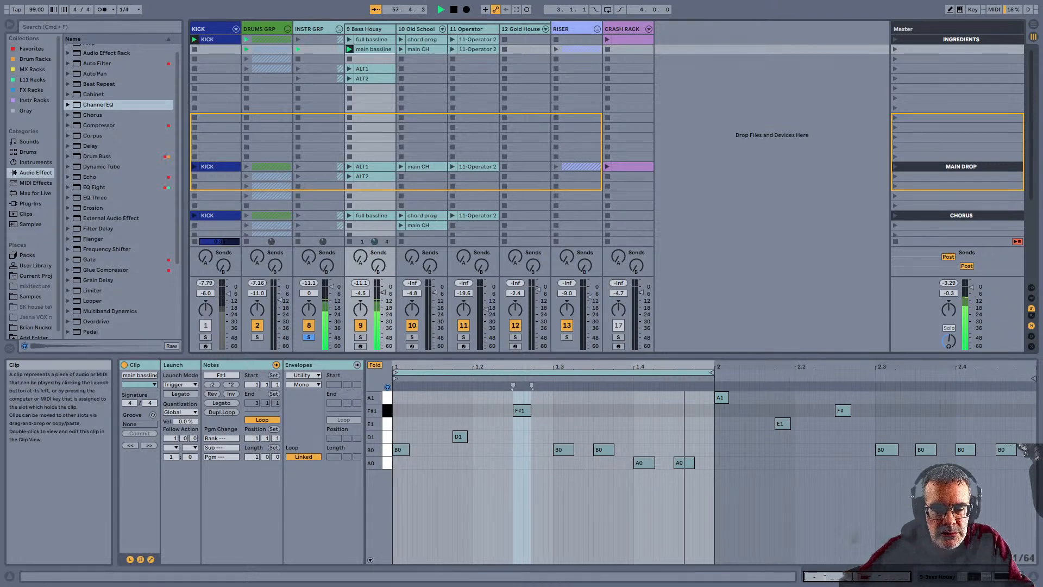
left_click(369, 69)
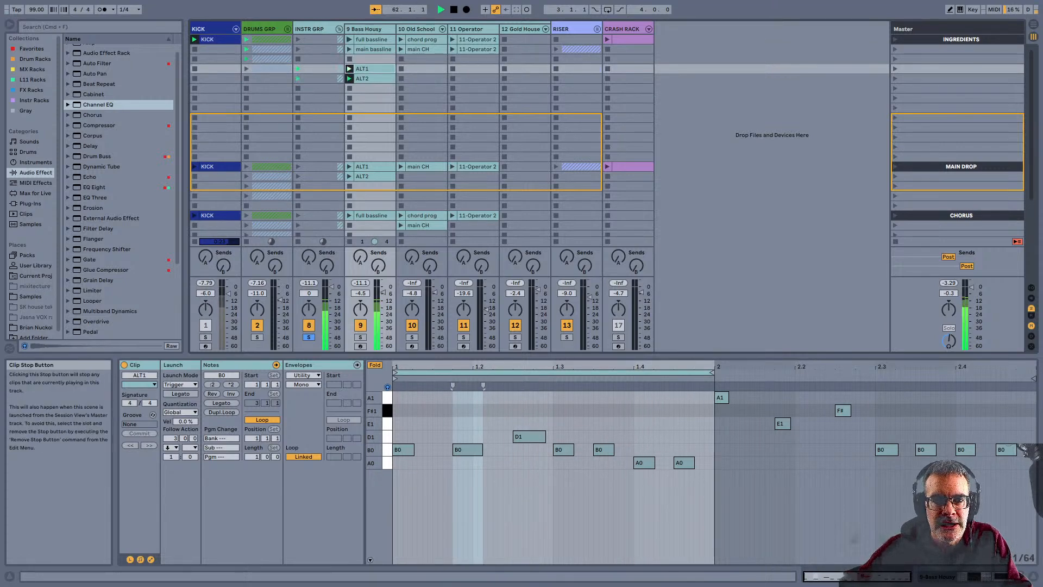
left_click(349, 50)
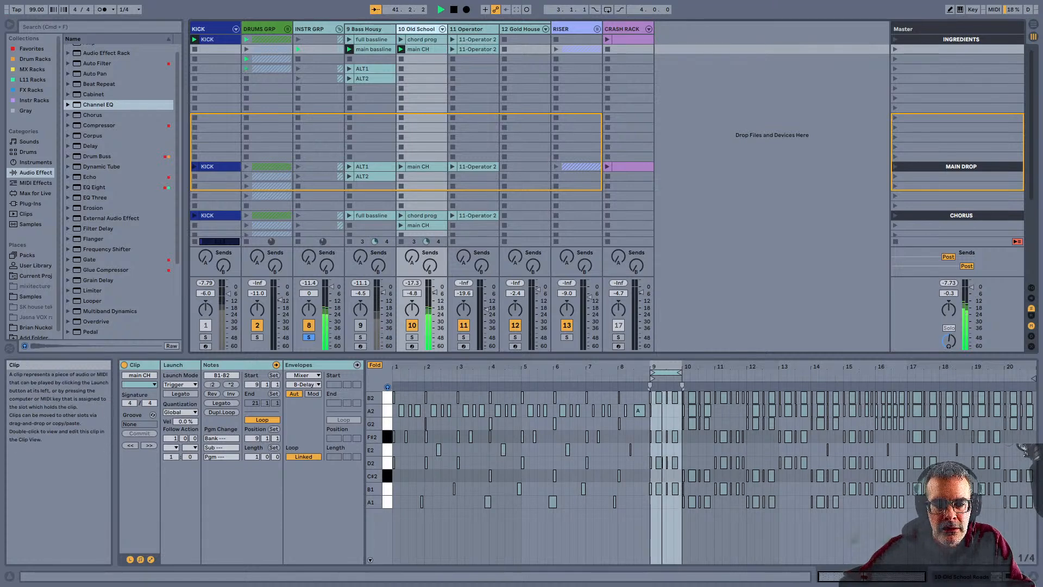
Reactivate the 9 Bass Housy track and examine the notes of the full bassline and chord prog clips together, then chord prog alone
left_click(361, 325)
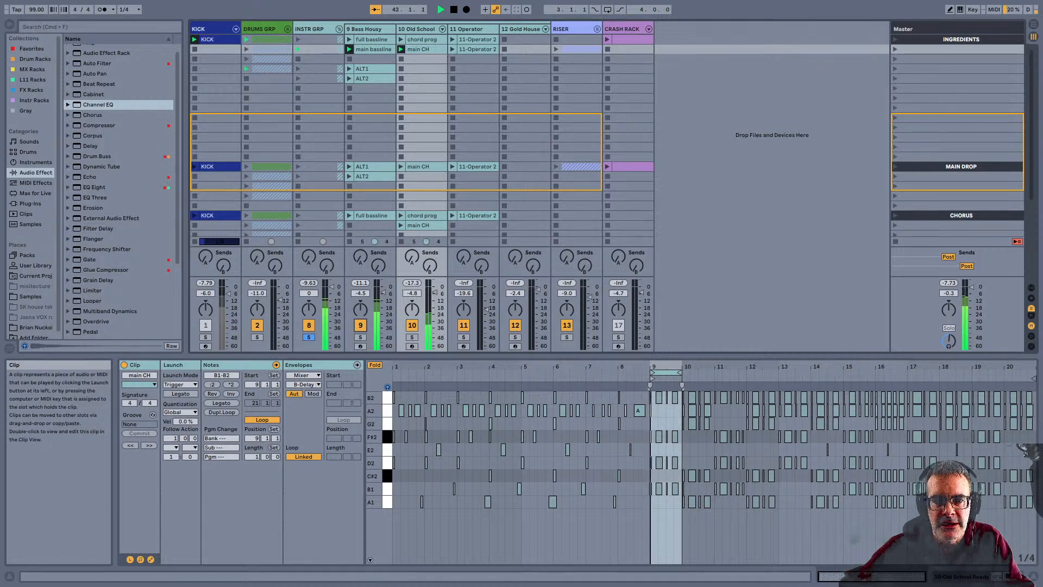
left_click(422, 40)
left_click(372, 40, "shift")
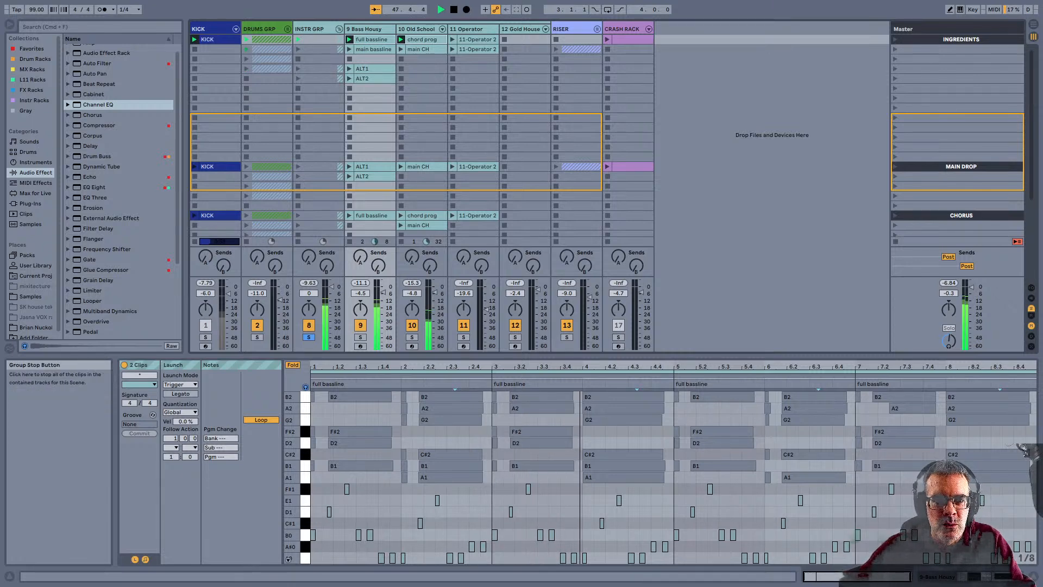
left_click(320, 50)
left_click(422, 40)
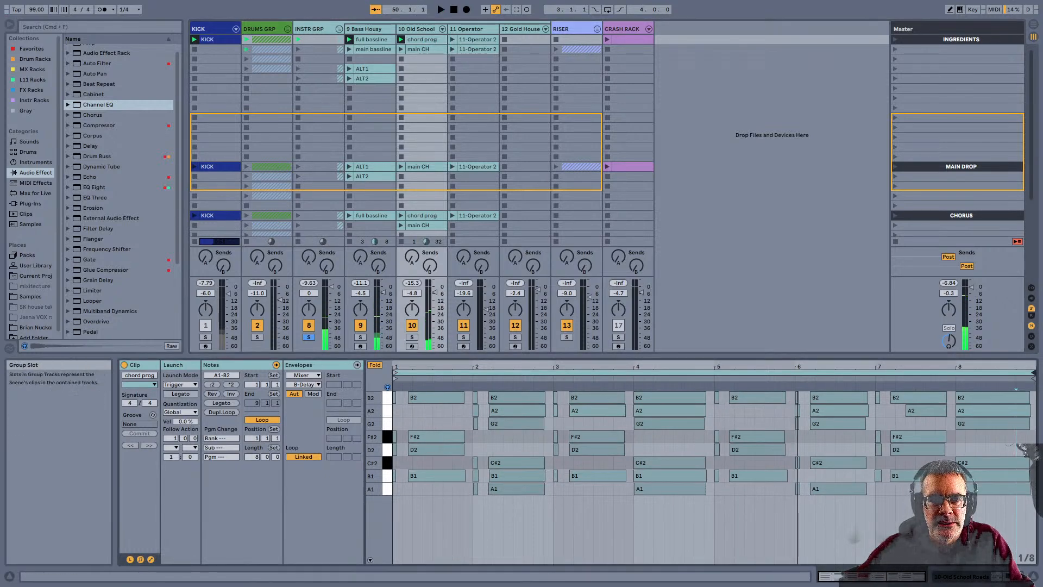
Hide the info text and examine the 11 Operator track's device chain from Arpeggiator to Compressor
left_click(298, 242)
key("Right")
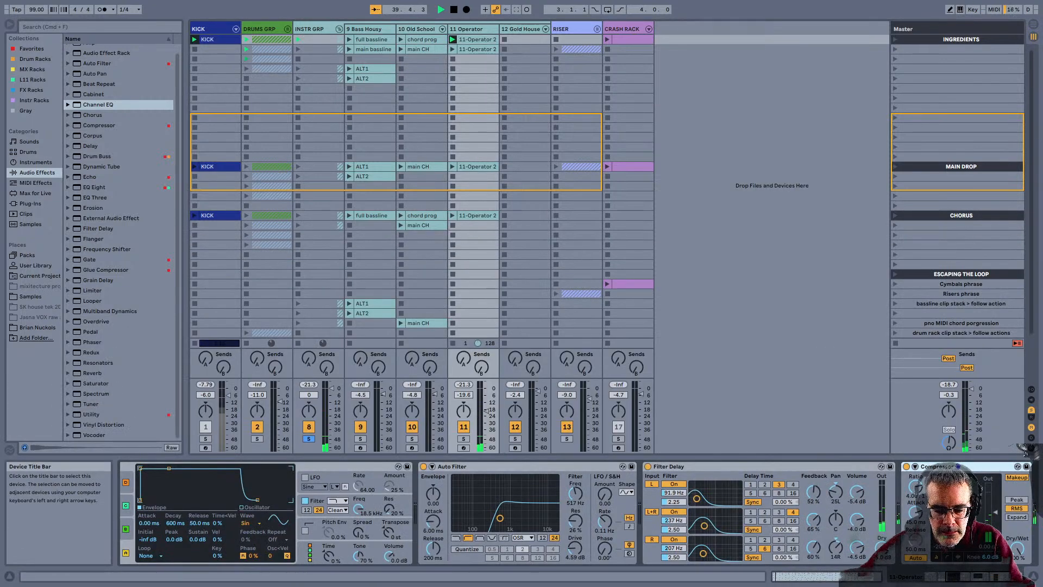
key("shift+question")
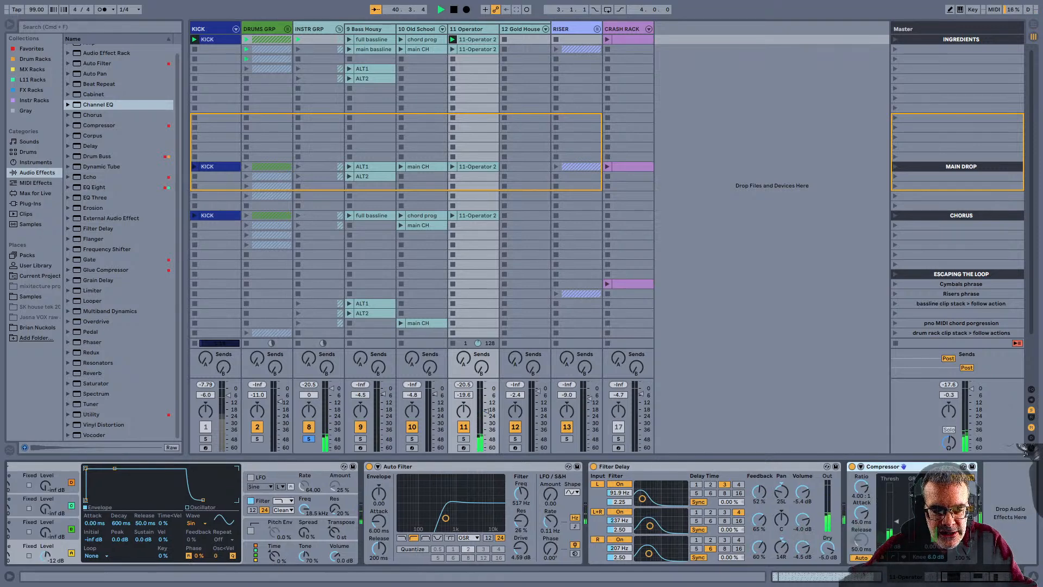
scroll(522, 513, "left", 5)
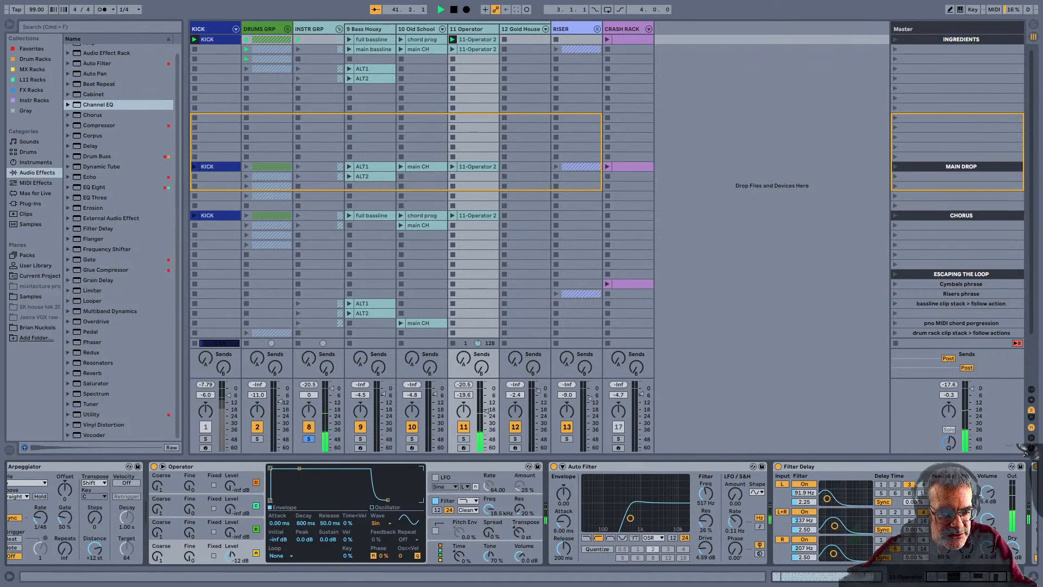
scroll(521, 513, "left", 1)
scroll(521, 513, "right", 3)
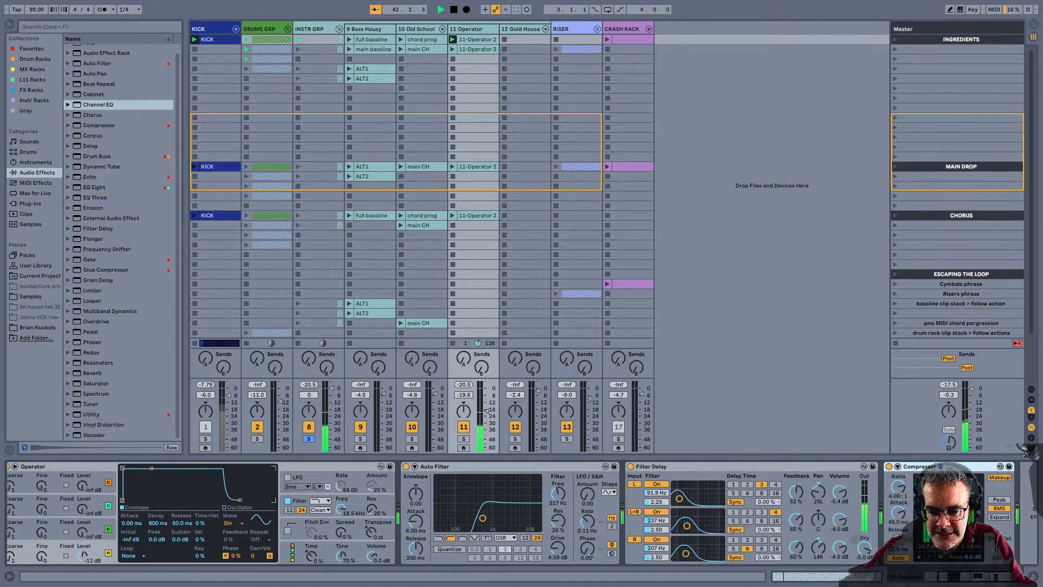
scroll(522, 513, "left", 3)
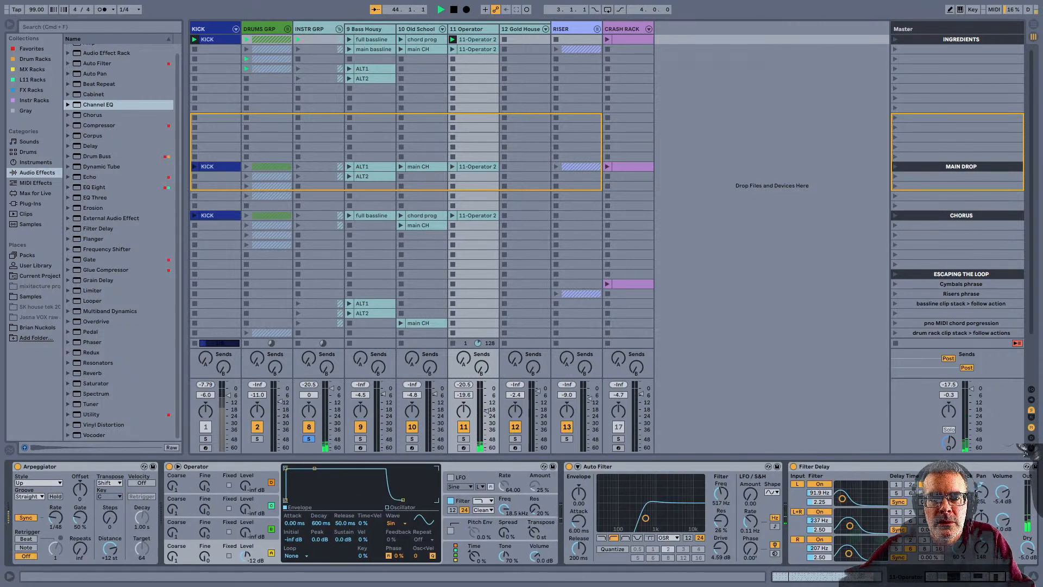
Play the INSTR GRP clips of the INGREDIENTS scene while comparing the devices on 9 Bass Housy, 10 Old School and 11 Operator
left_click(318, 39)
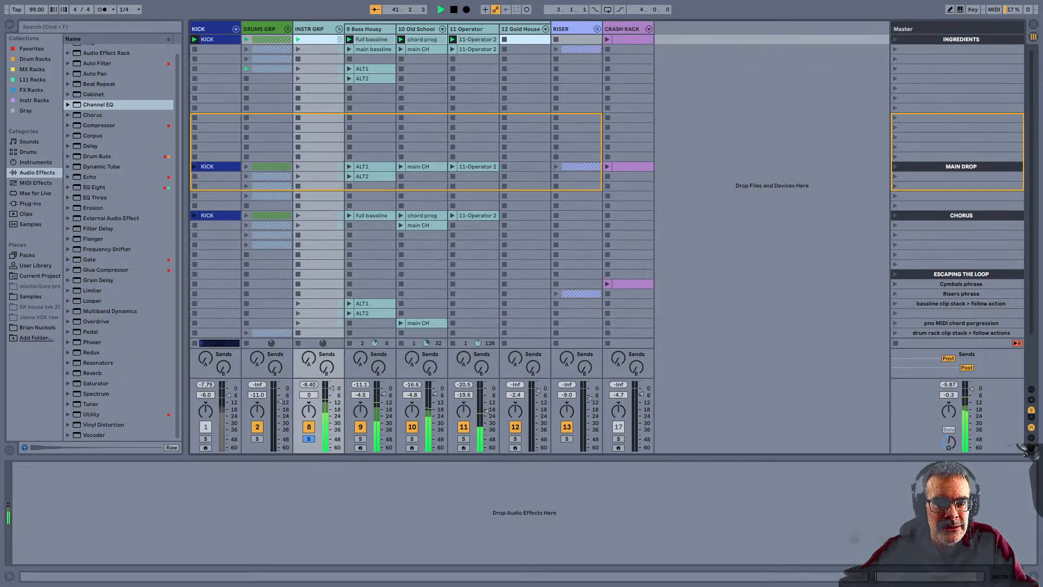
key("Right")
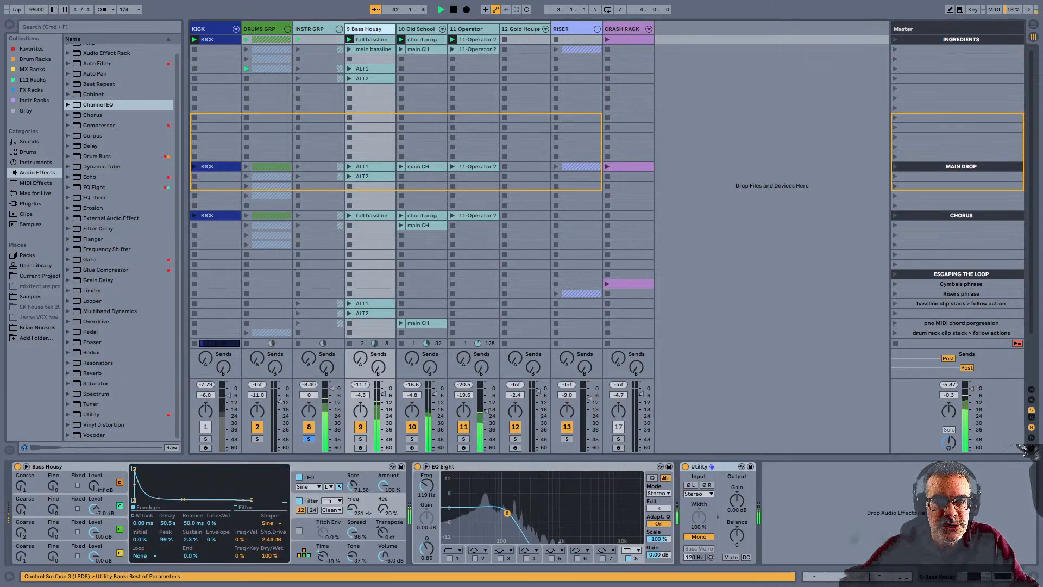
key("Right")
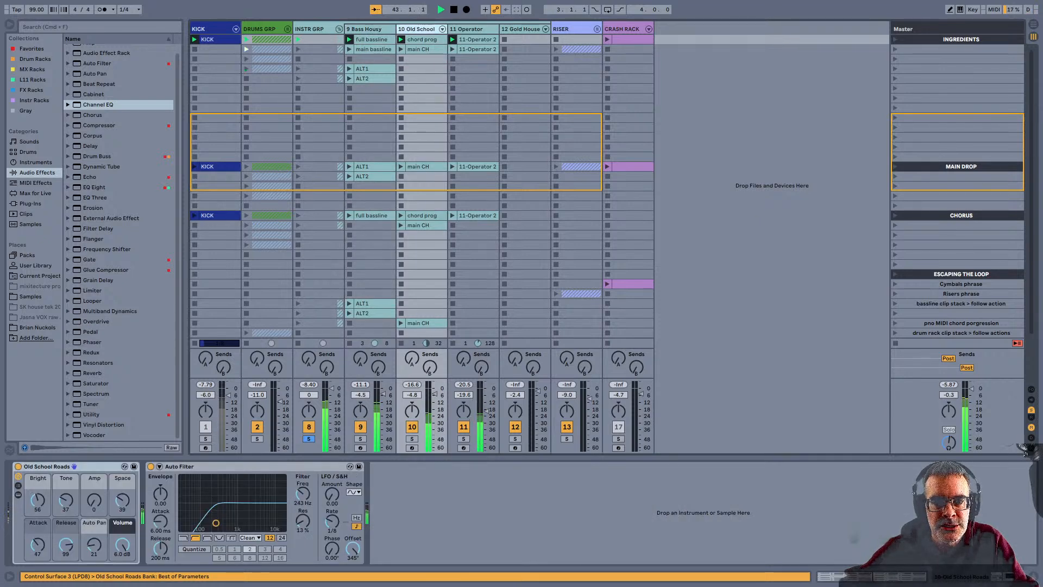
key("Right")
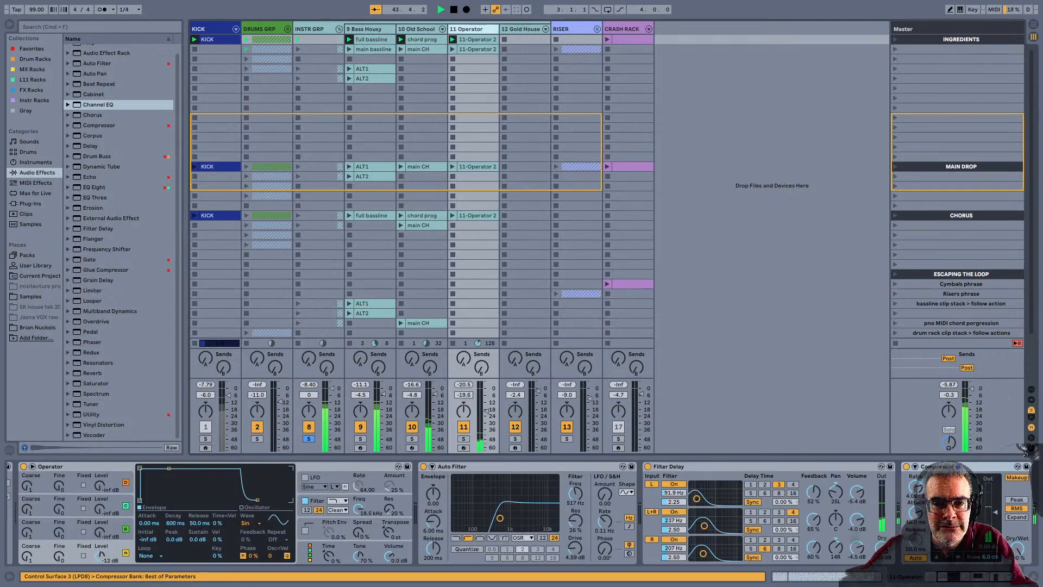
key("Left")
key("Left")
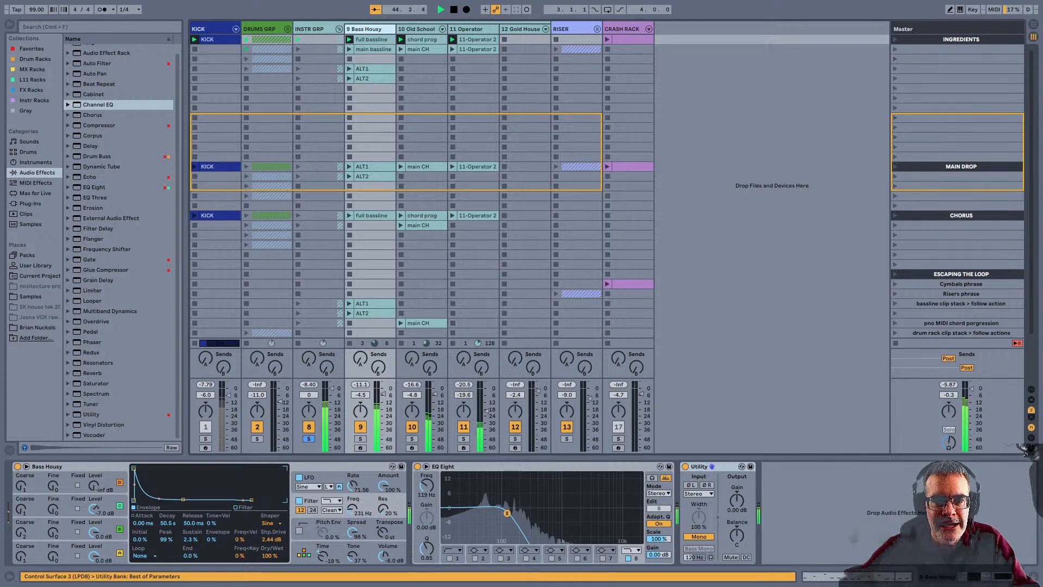
key("Right")
key("Right")
key("Left")
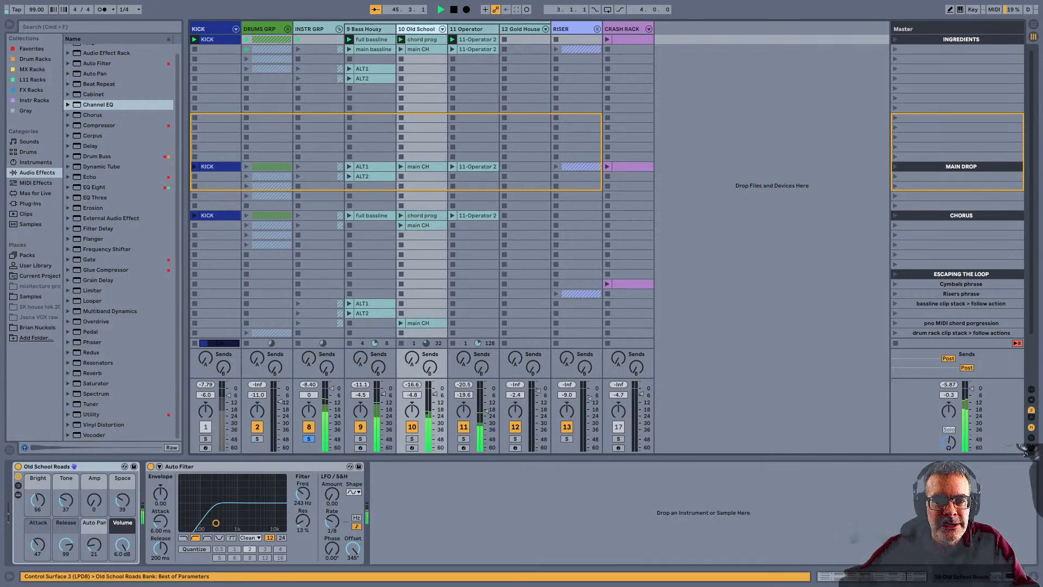
key("Left")
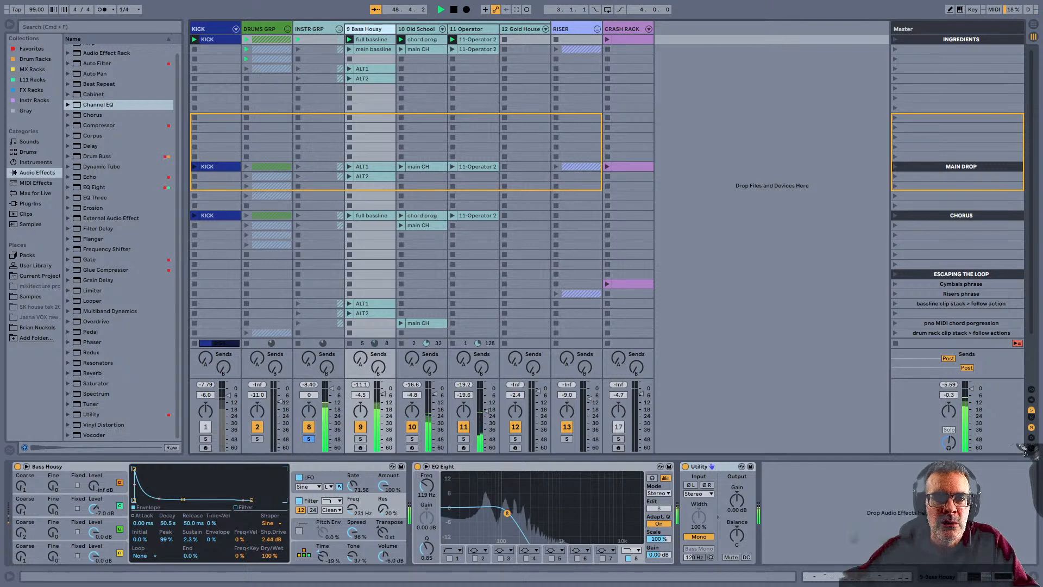
key("Right")
key("Right")
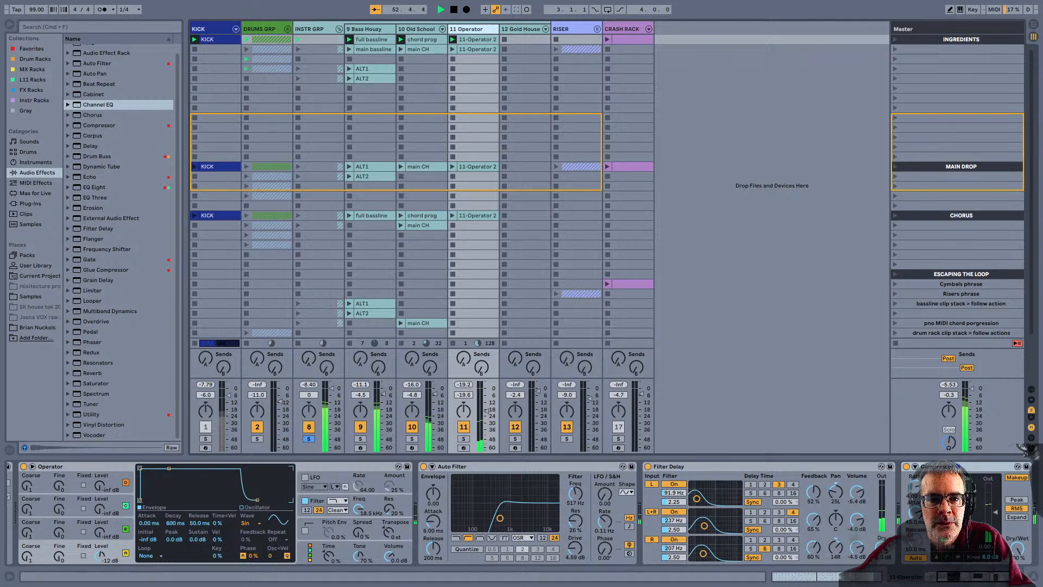
key("space")
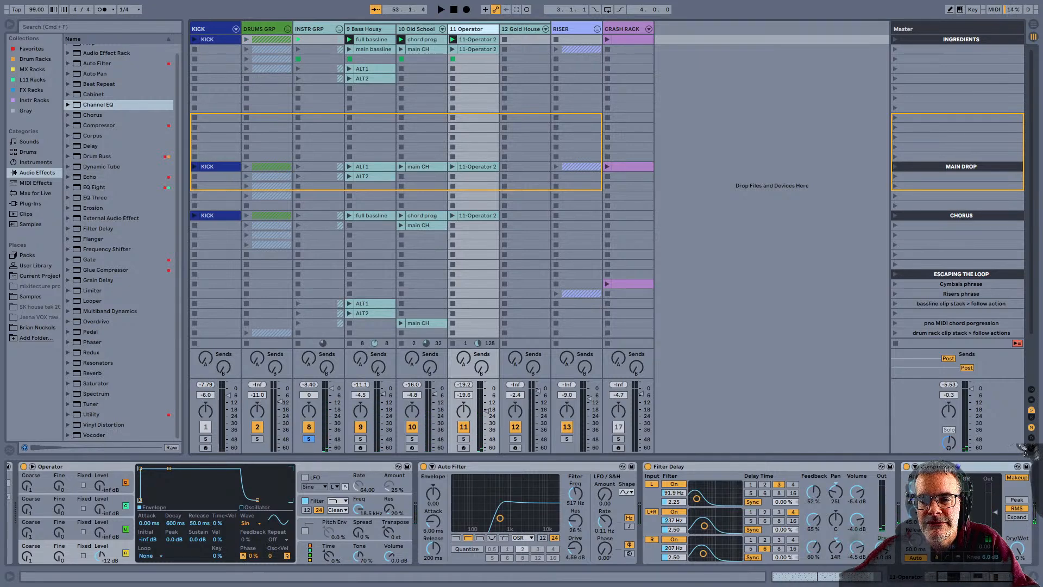
Unfold the RISER group and play its three ingredient clips in solo, with the StaticNoise_FX clip opened
left_click(577, 99)
key("ctrl+v")
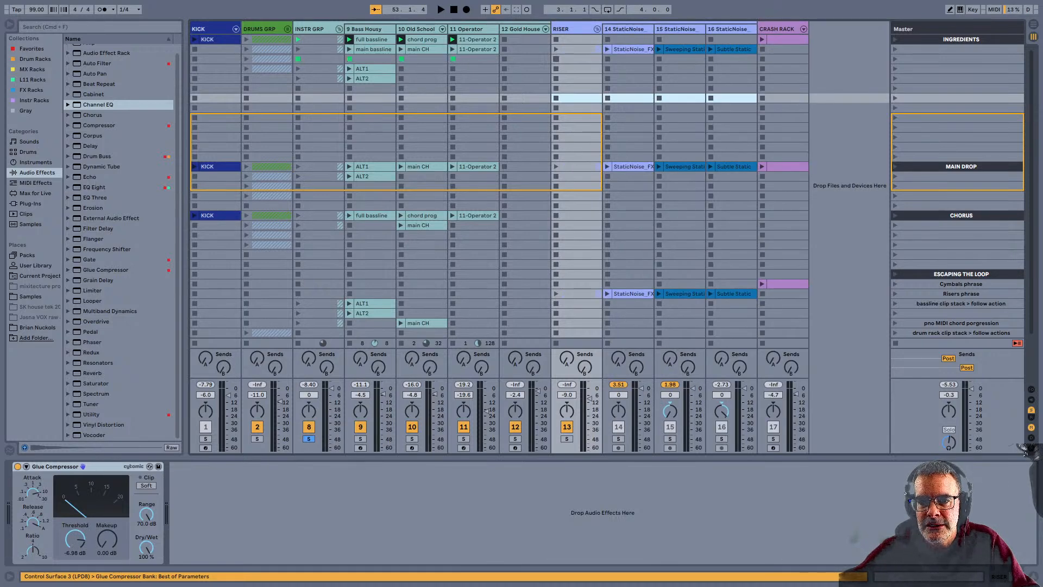
left_click(556, 50)
left_click(632, 50)
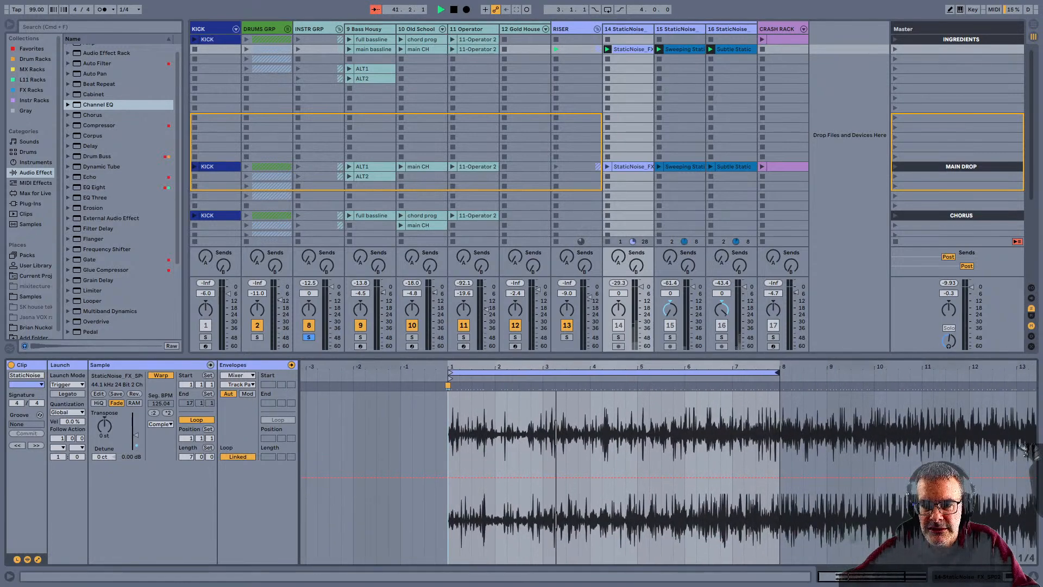
left_click(566, 338)
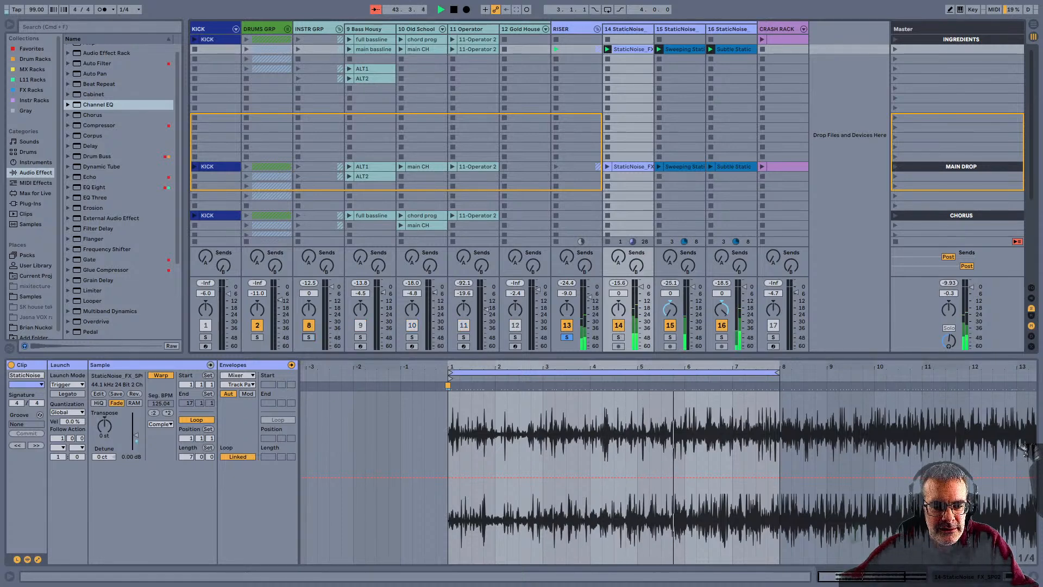
Inspect the Volume envelope of the StaticNoise_FX clip and the Subtle Static clip, stopping playback and unsoloing RISER
left_click(237, 376)
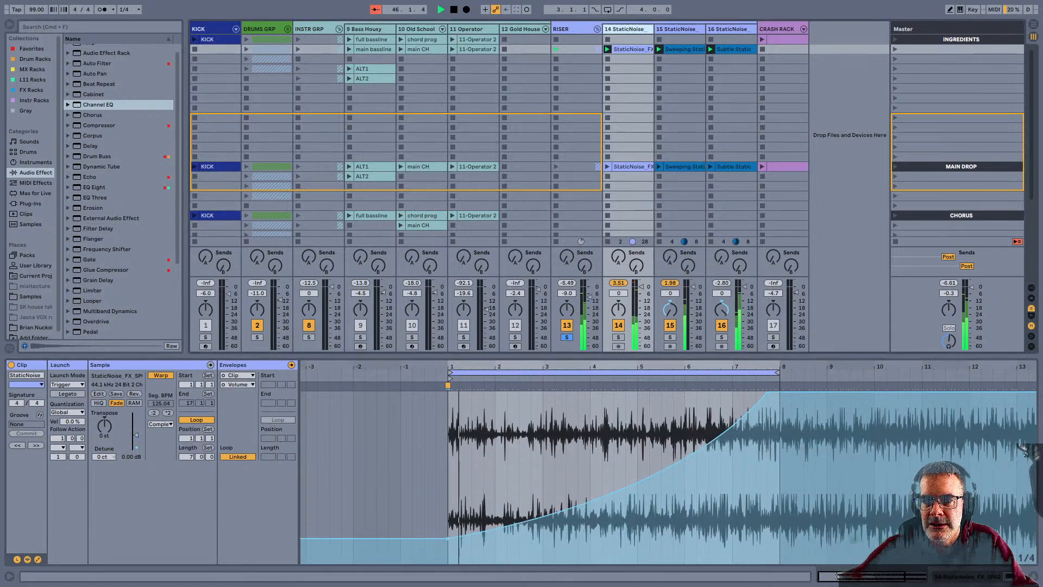
key("Right")
key("Right")
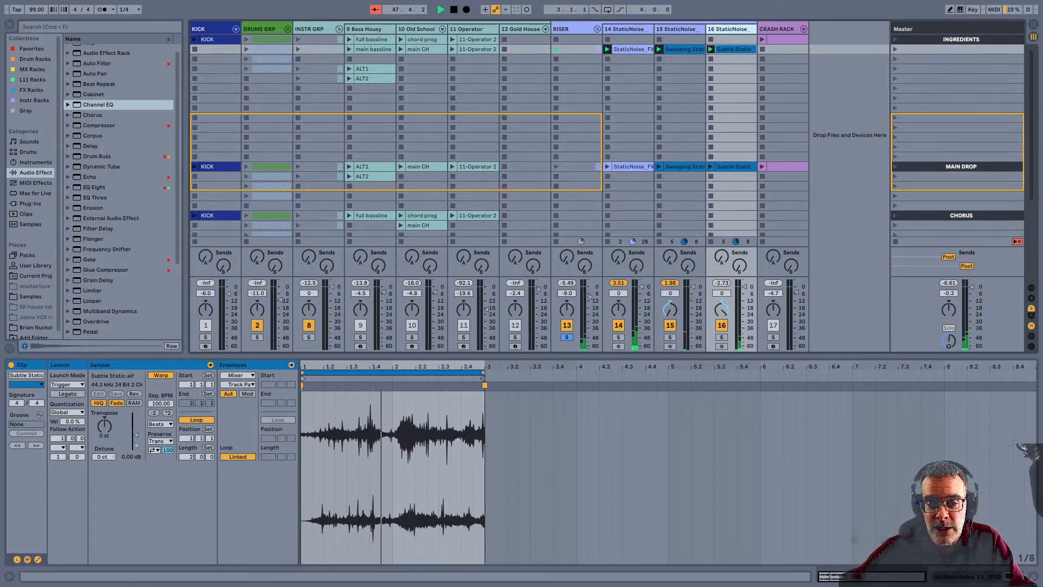
key("space")
left_click(567, 337)
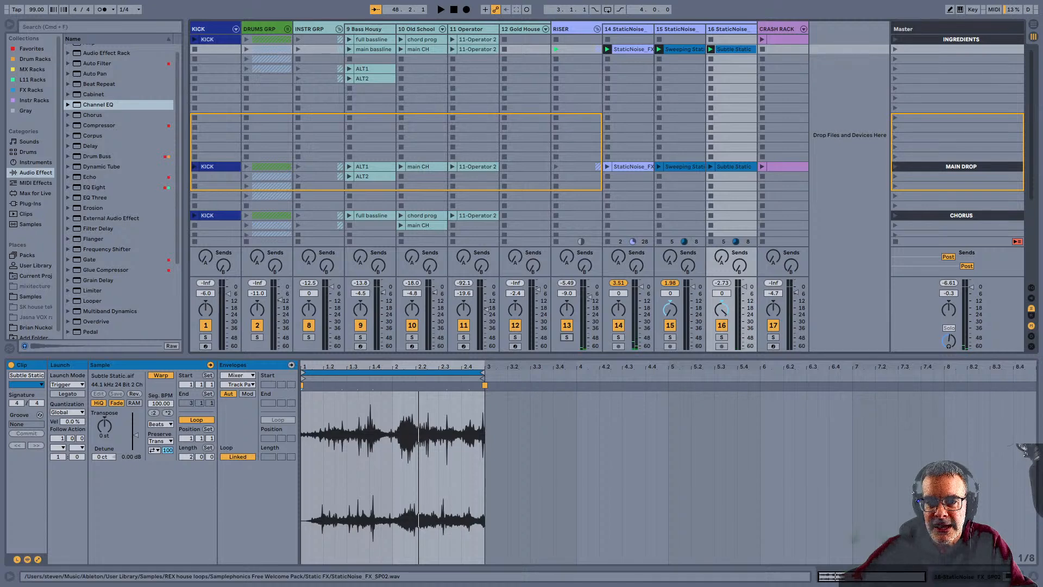
key("Left")
key("Left")
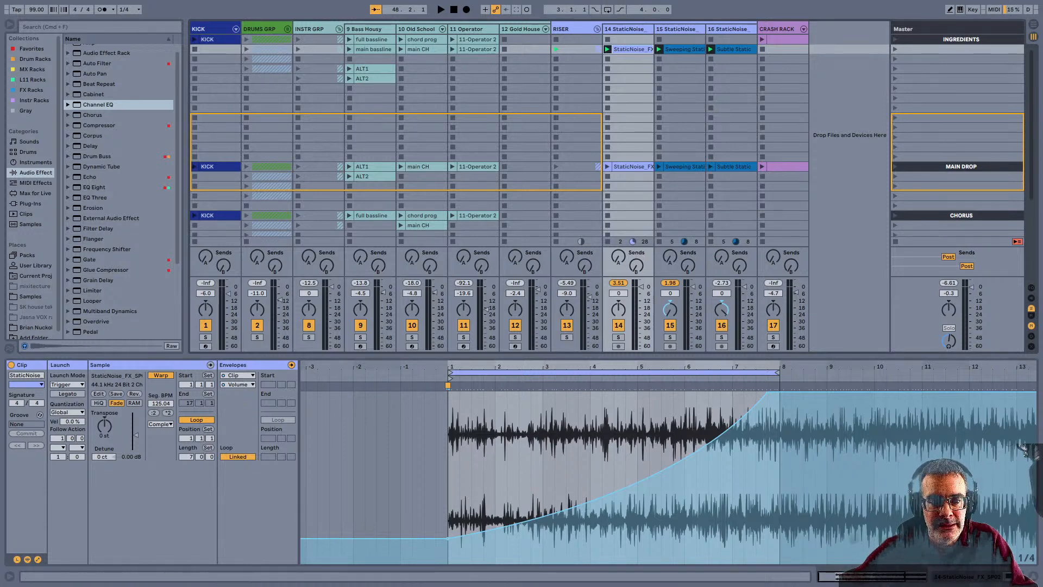
Play the INGREDIENTS KICK and DRUMS GRP clips together with the riser clips and select the 15 StaticNoise track
left_click(217, 39)
left_click(271, 39, "shift")
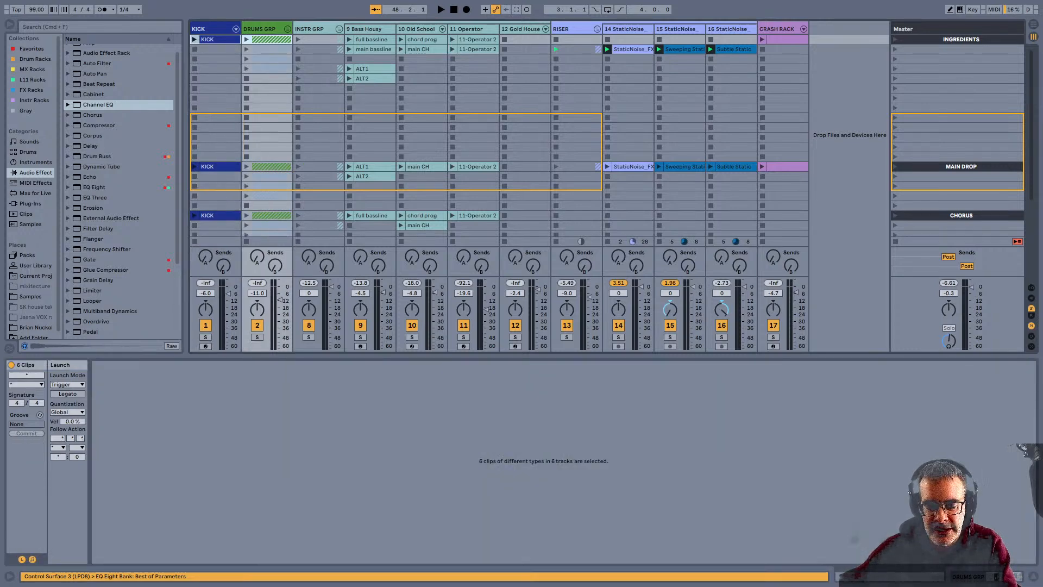
key("space")
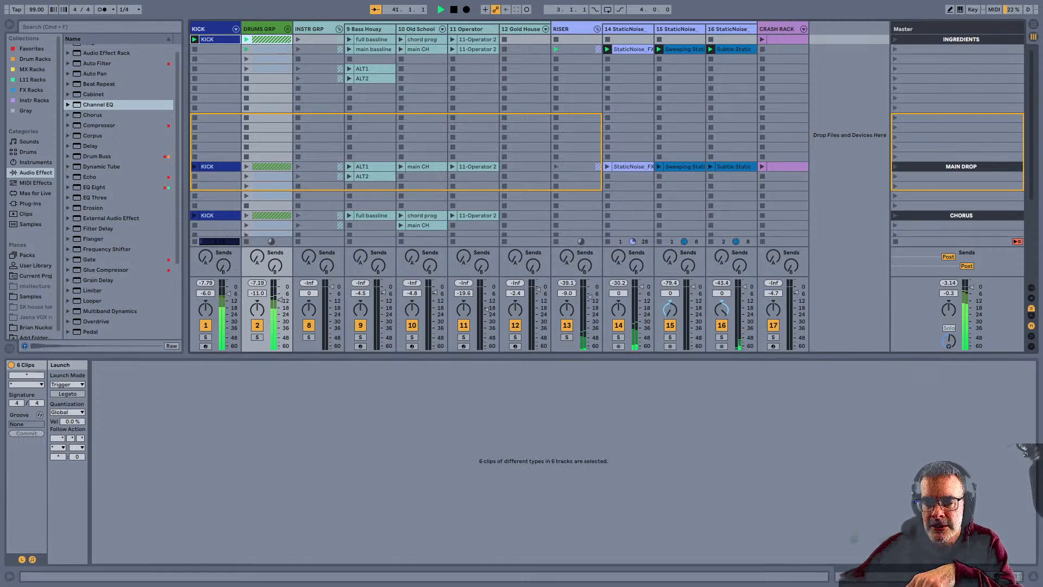
left_click(677, 29)
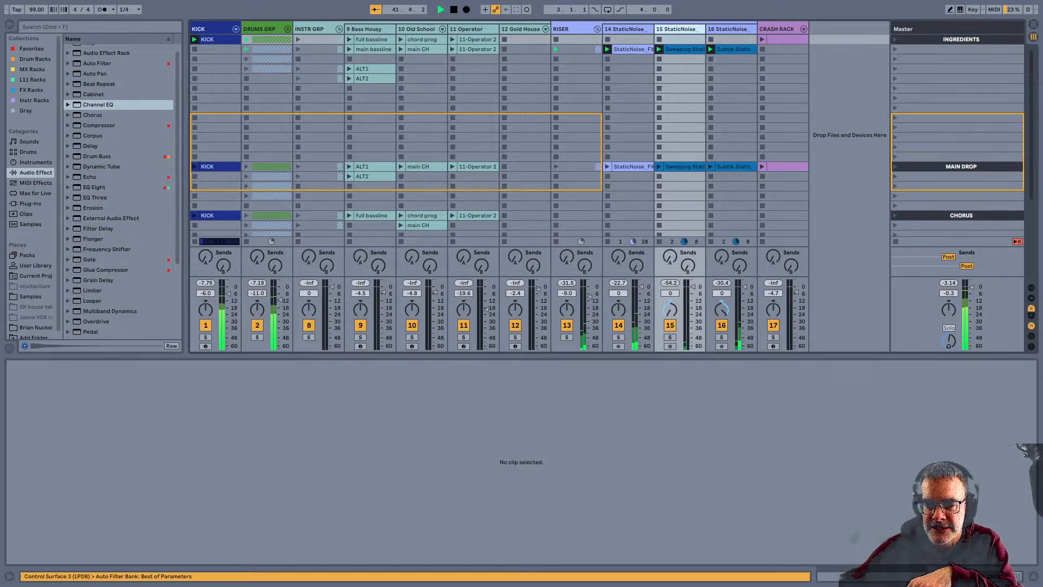
Examine the panning of the 16 and 15 StaticNoise tracks while the riser clips play over the drums
left_click(729, 29)
left_click(721, 309)
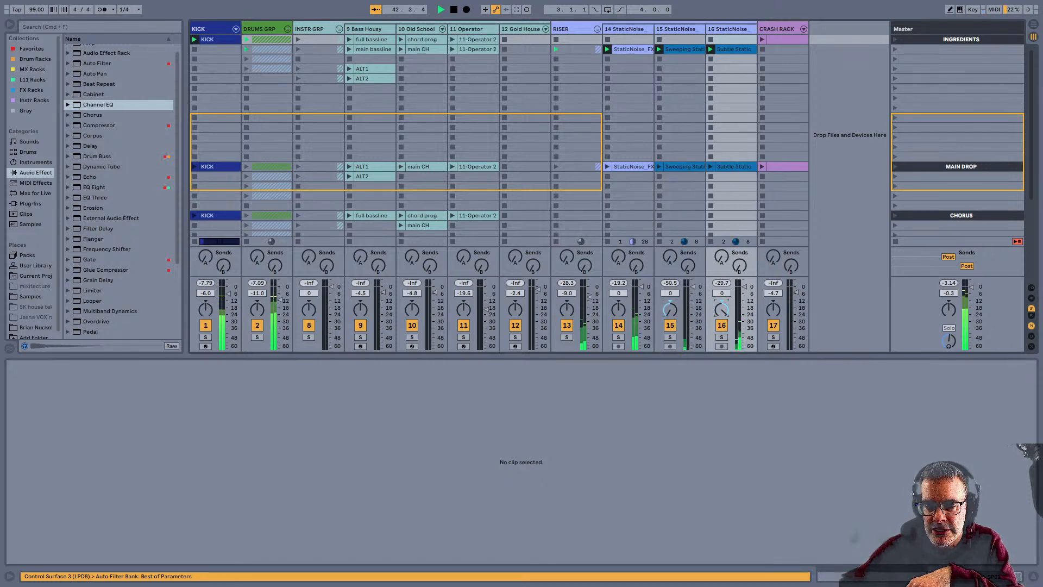
left_click_drag(721, 310, 721, 319)
left_click(669, 309)
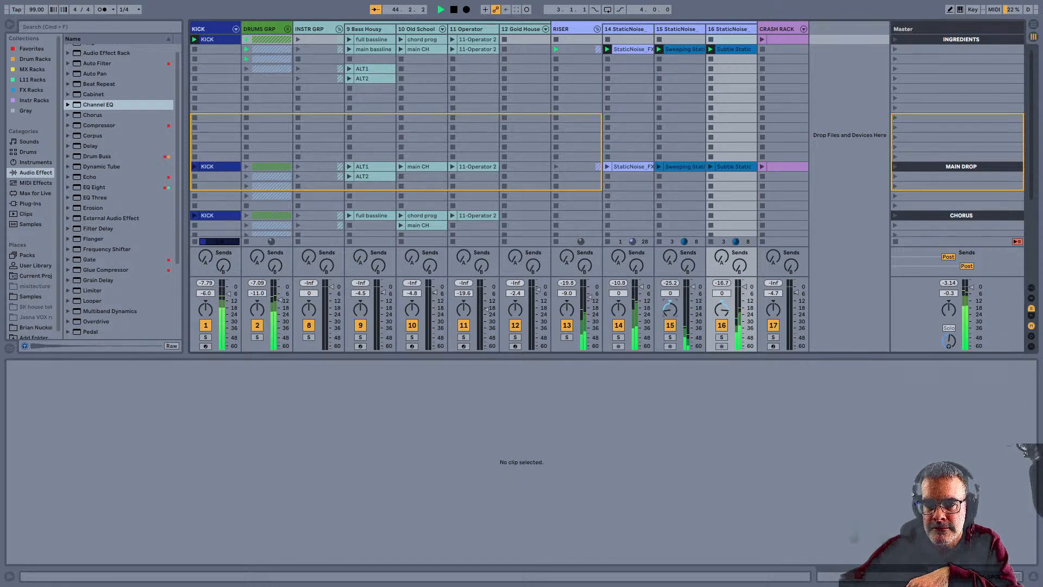
Check the device chain on the RISER group, then select the 15 StaticNoise track
left_click(625, 30)
left_click(568, 30)
key("shift+Tab")
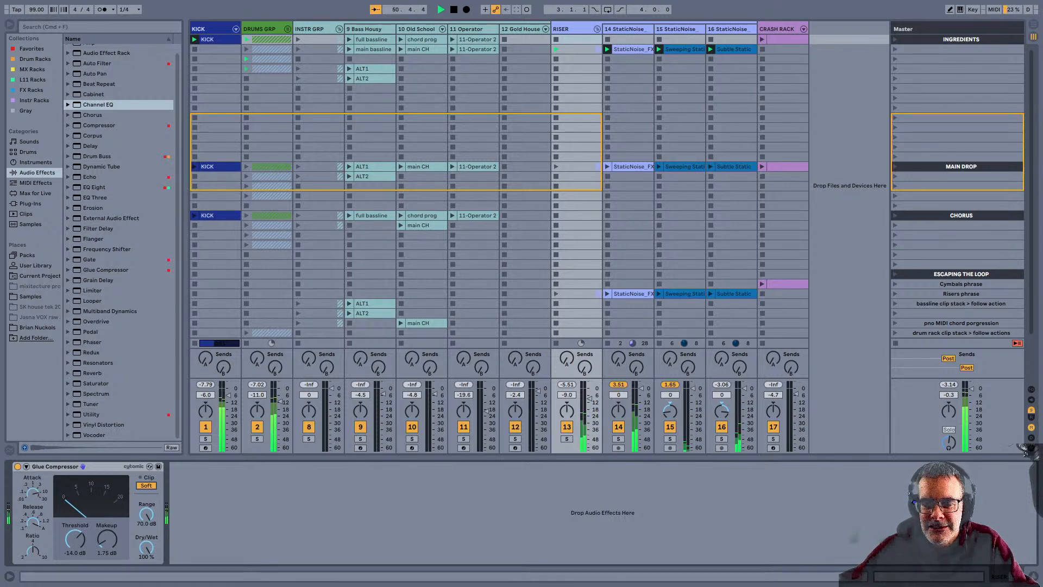
left_click(678, 30)
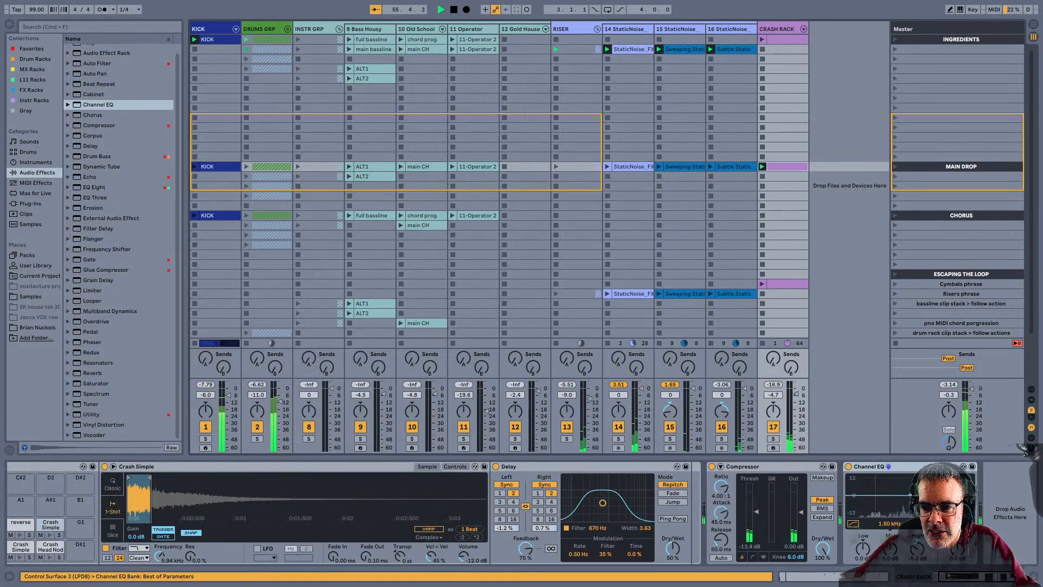
Inspect the notes of the MAIN DROP clip on CRASH RACK and stop playback
key("shift+Tab")
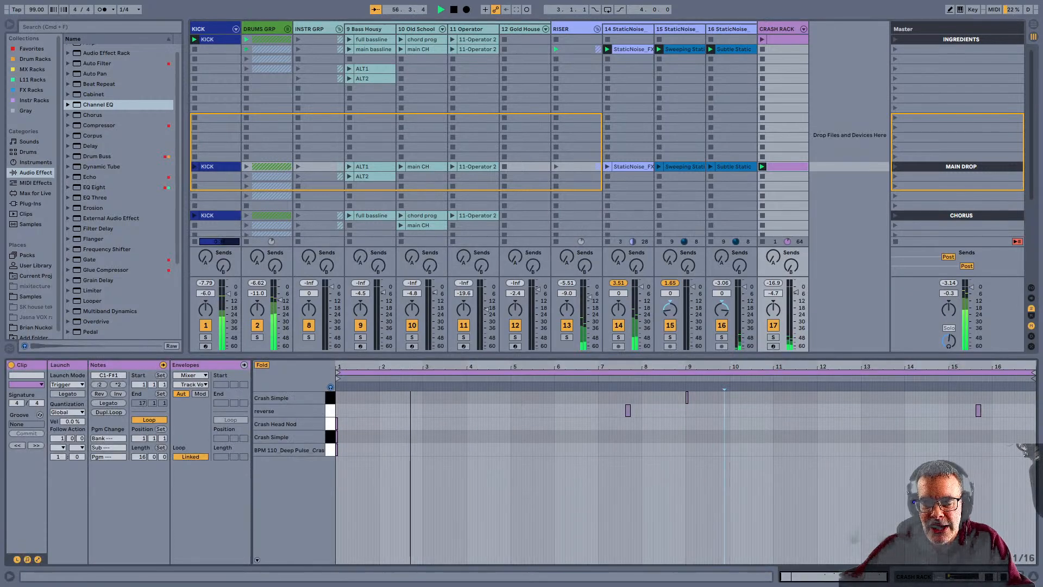
key("space")
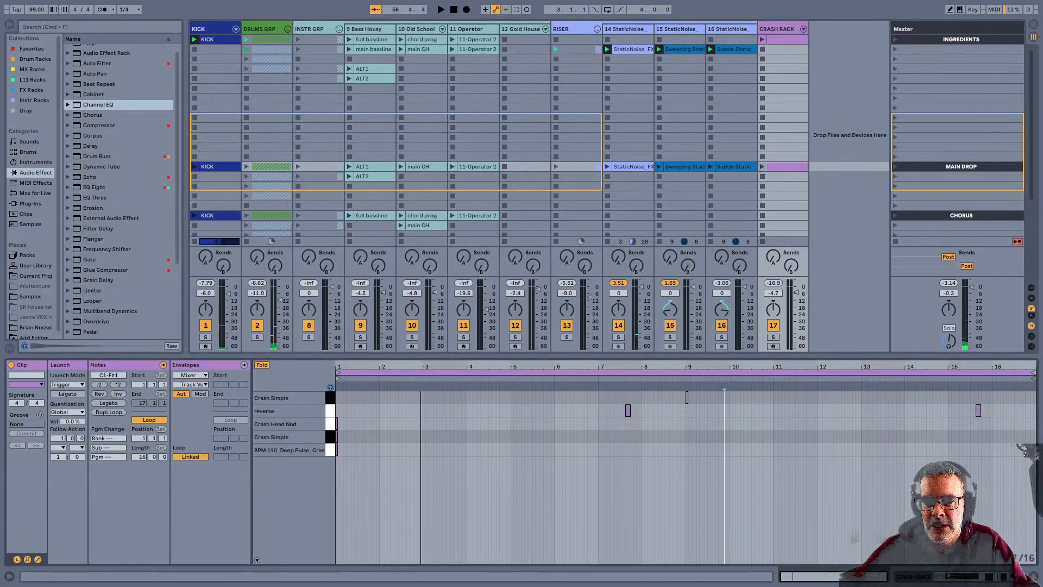
key("Delete")
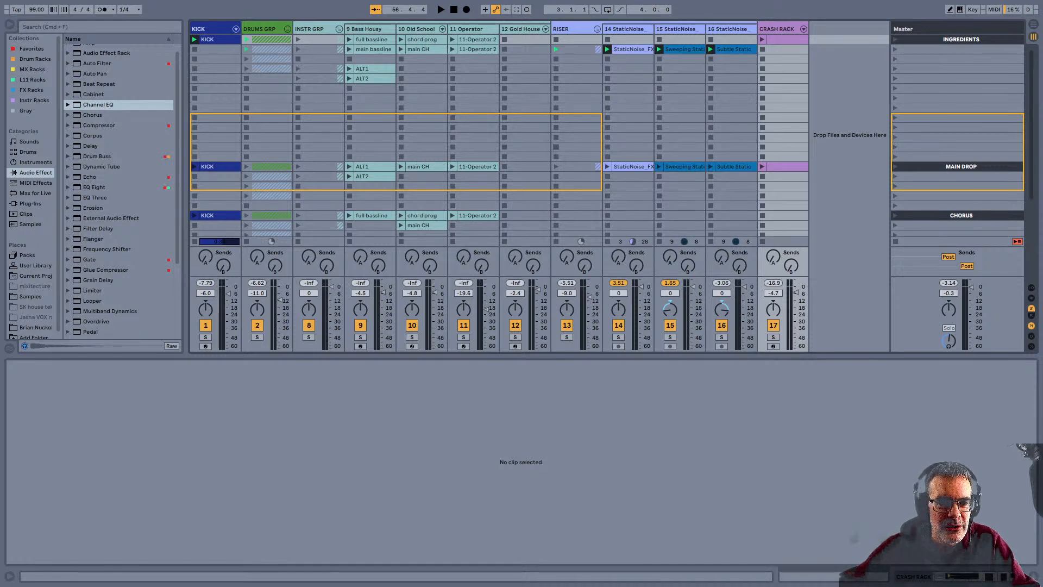
Play the KICK ingredient clip with the 9 Bass Housy ALT1 clip and CRASH RACK's MAIN DROP clip, then stop playback
left_click(194, 39)
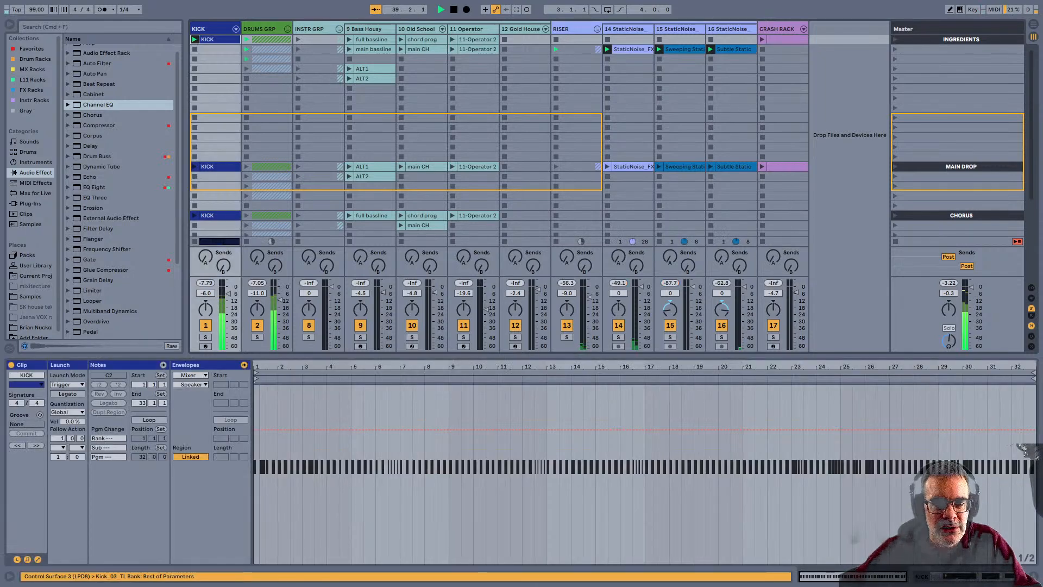
left_click(349, 69)
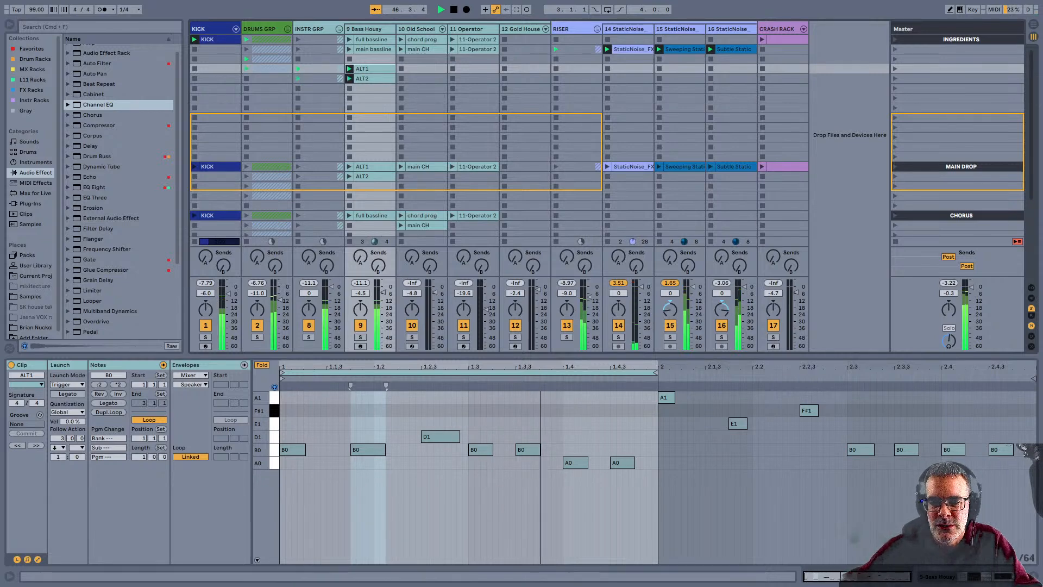
left_click(787, 167)
left_click(762, 167)
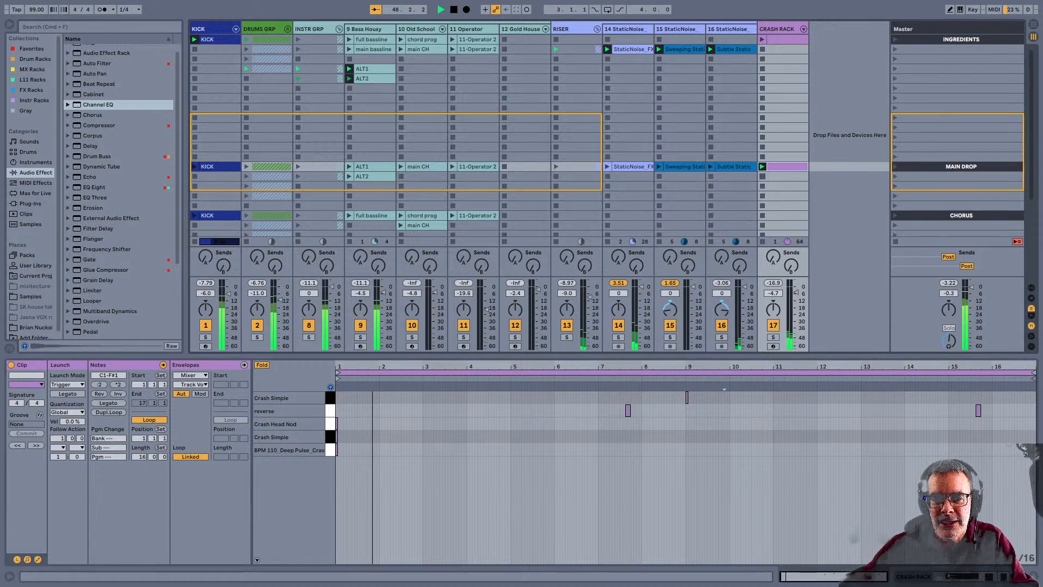
key("space")
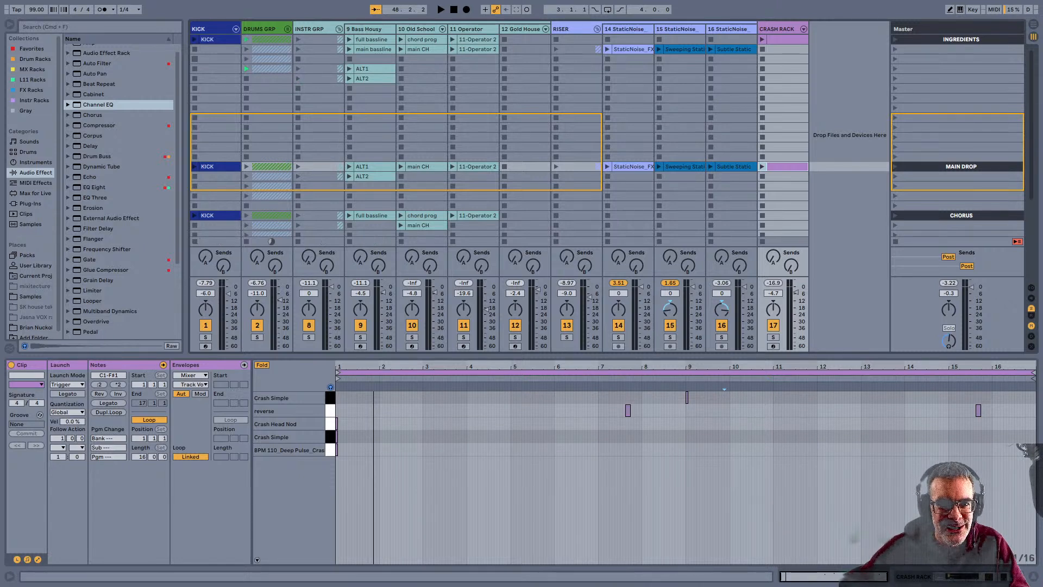
Select the KICK, DRUMS GRP and INSTR GRP clips in the INGREDIENTS scene in turn and fold the INSTR GRP group
left_click(215, 39)
left_click(272, 39)
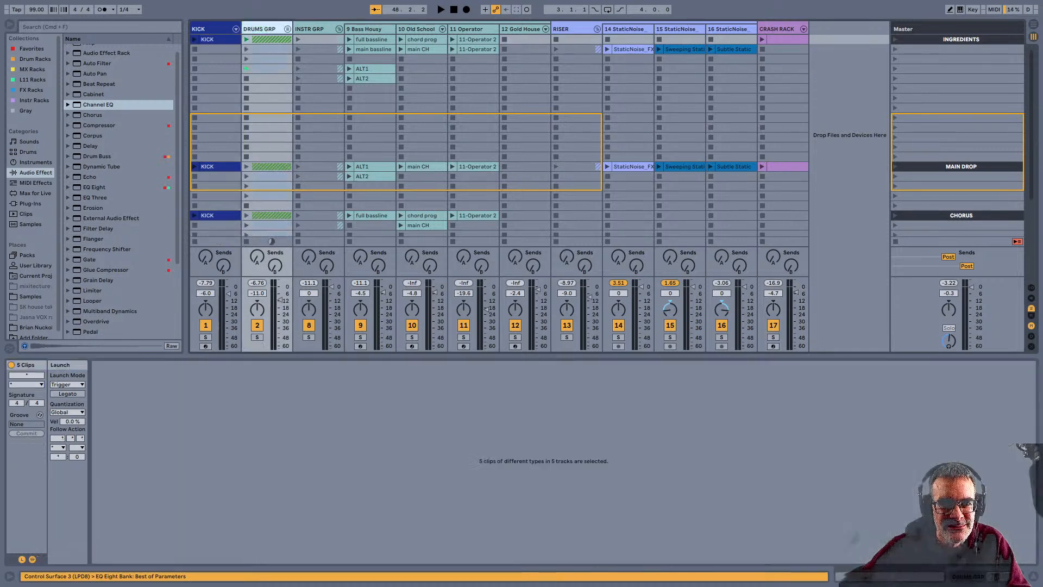
left_click(320, 40)
key("minus")
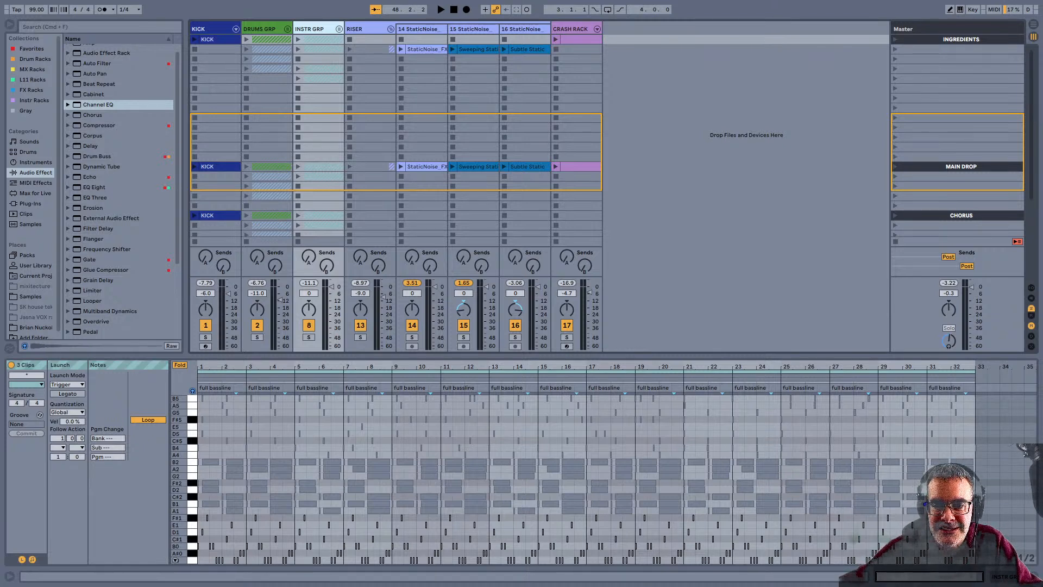
Inspect the MAIN DROP clip on CRASH RACK, viewing its device chain and returning to its notes
left_click(581, 167)
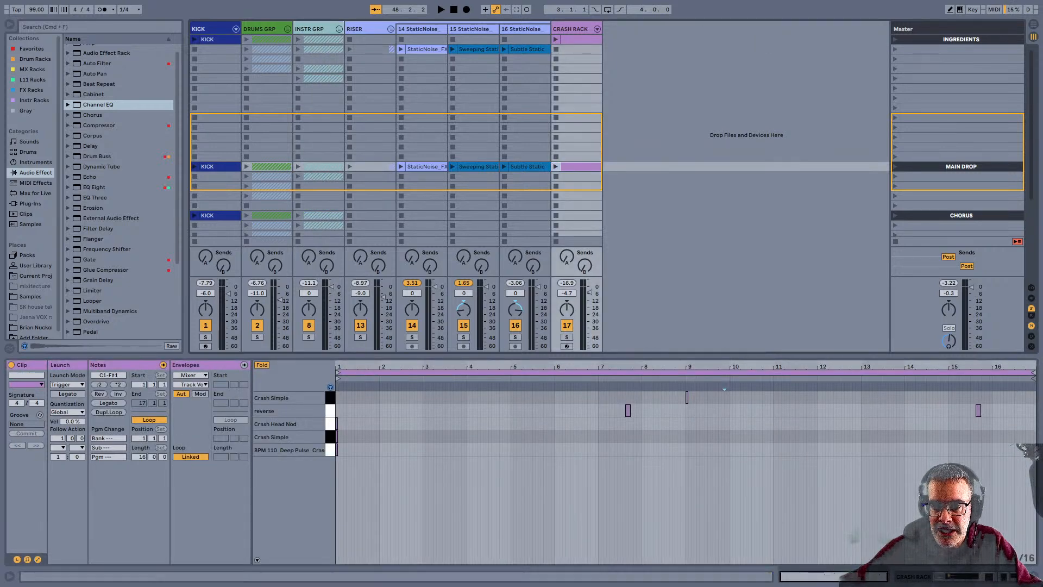
key("shift+Tab")
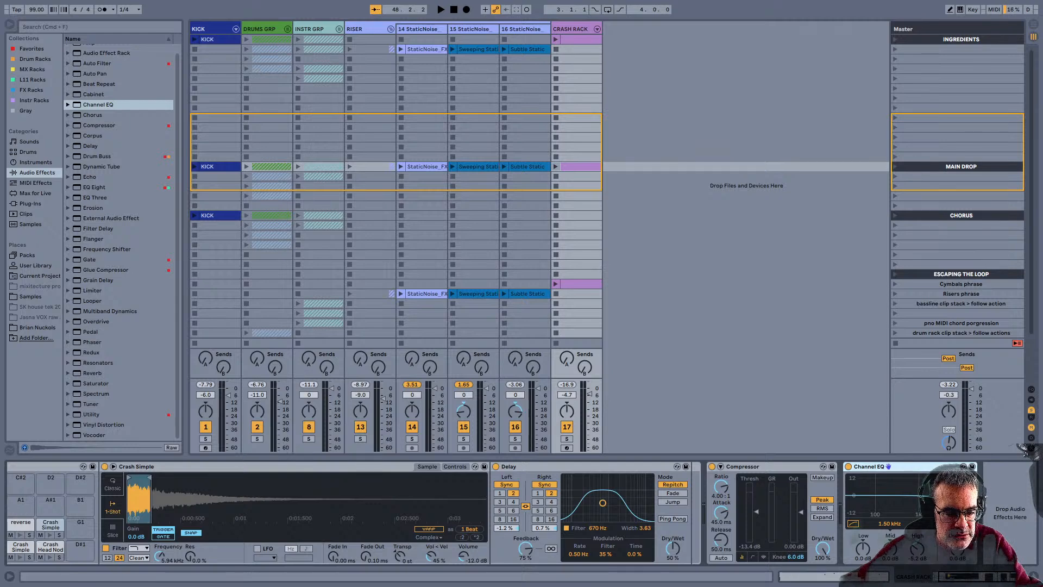
key("shift+Tab")
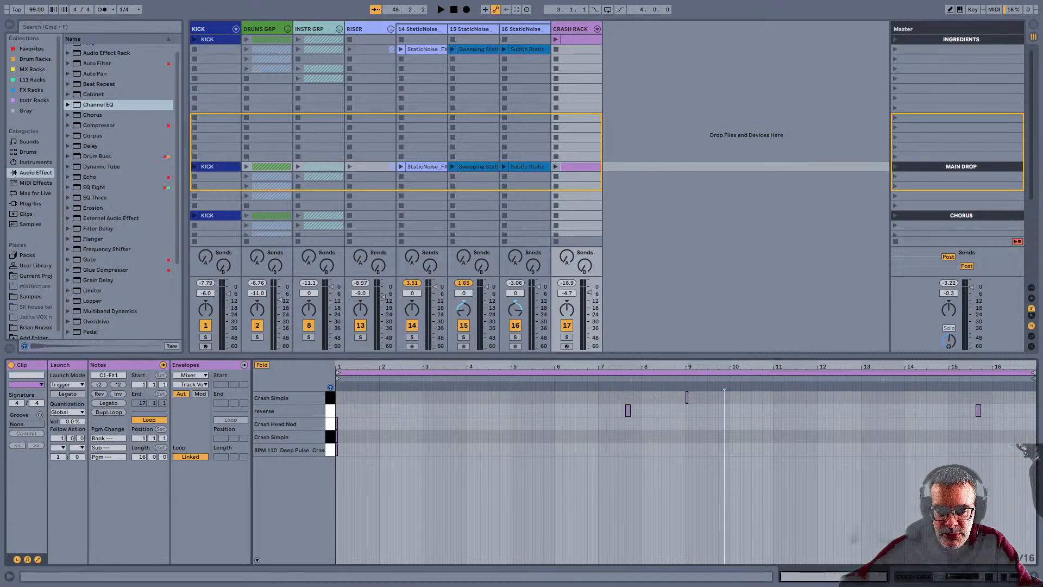
left_click(208, 39)
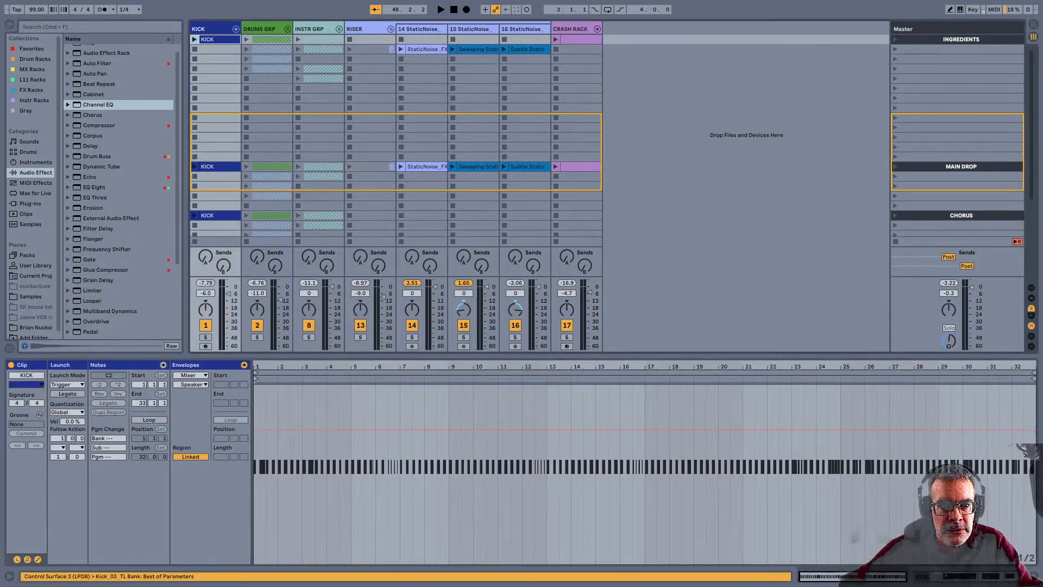
key("shift+Right")
left_click(580, 167, "shift")
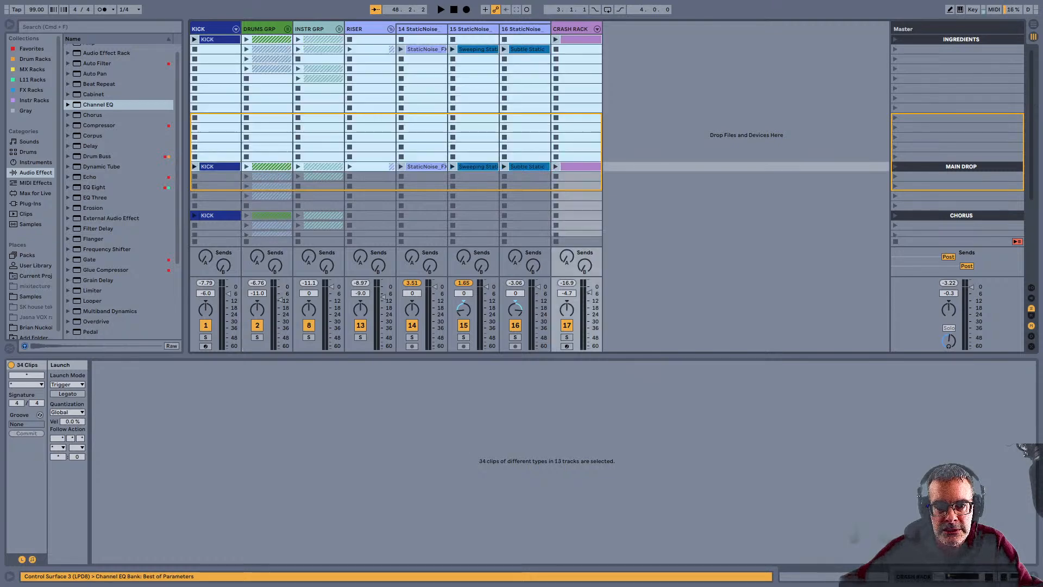
Launch CRASH RACK's MAIN DROP clip together with the KICK and DRUMS GRP clips of the INGREDIENTS scene
left_click(580, 166)
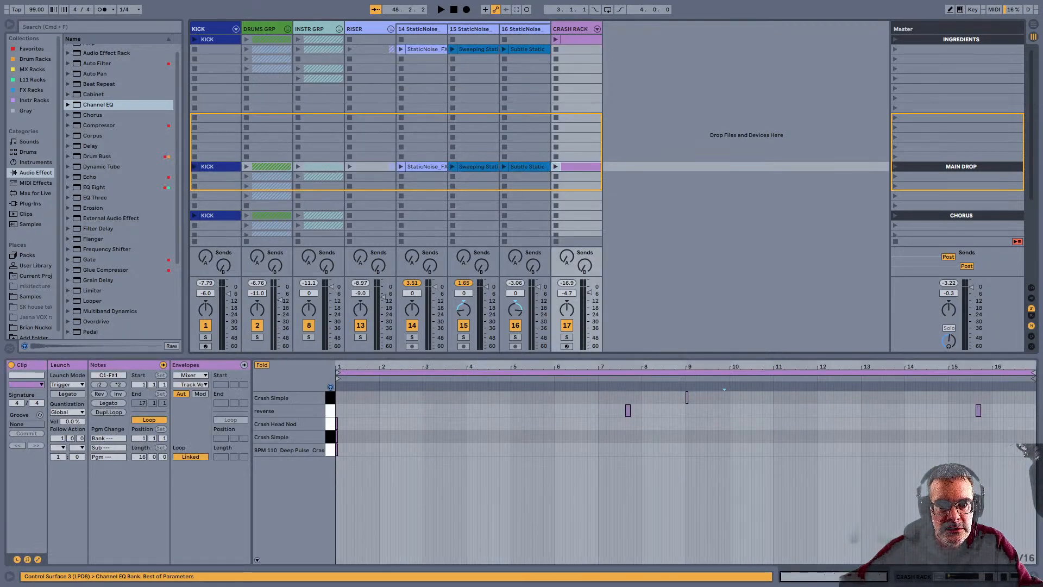
left_click(215, 39, "super")
left_click(270, 40, "super")
key("Return")
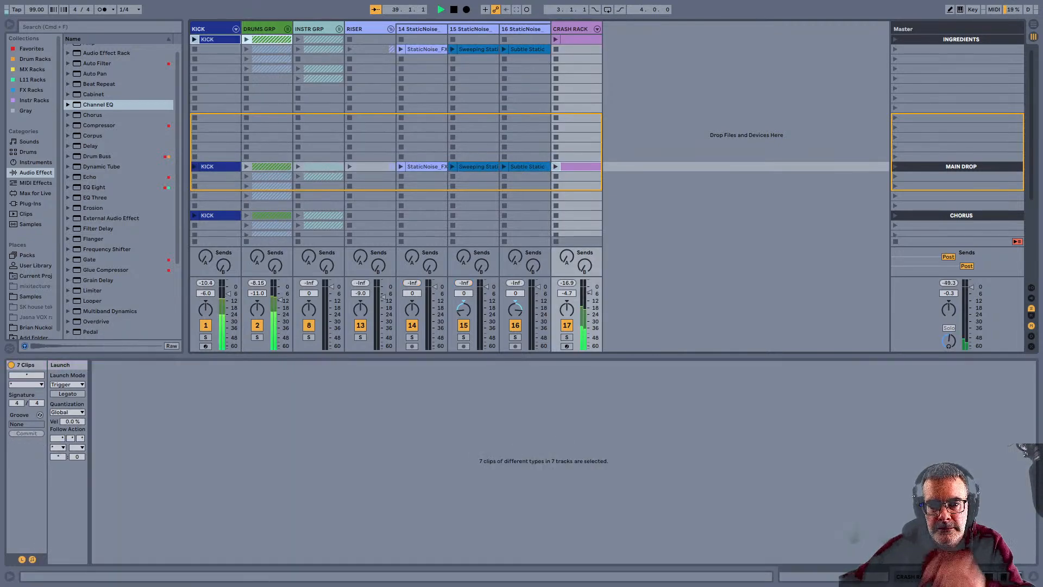
Open the playing CRASH RACK clip, compare the two Crash Simple pads in its Drum Rack, and return to the clip's notes
left_click(580, 167)
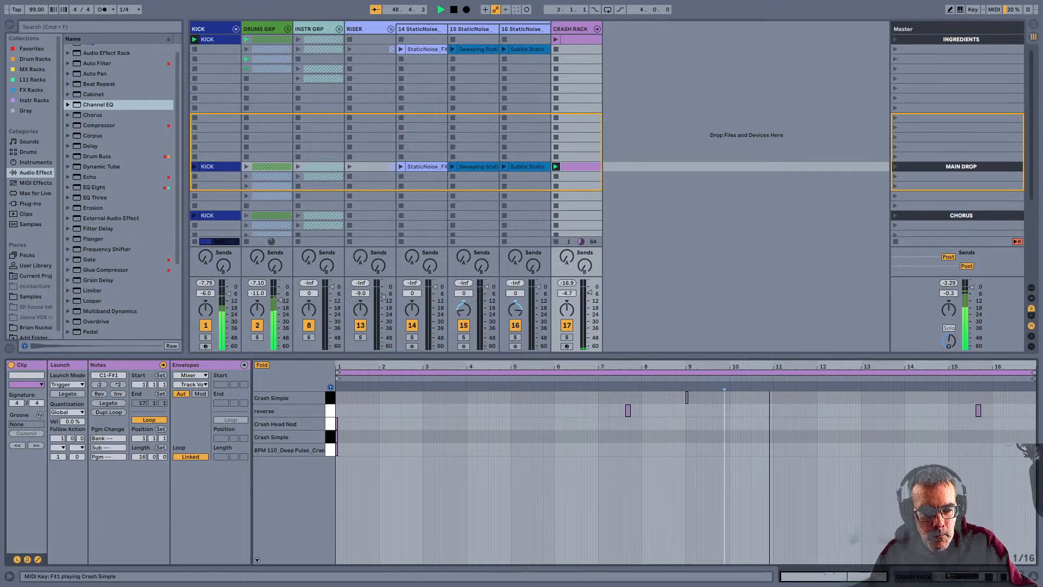
key("shift+Tab")
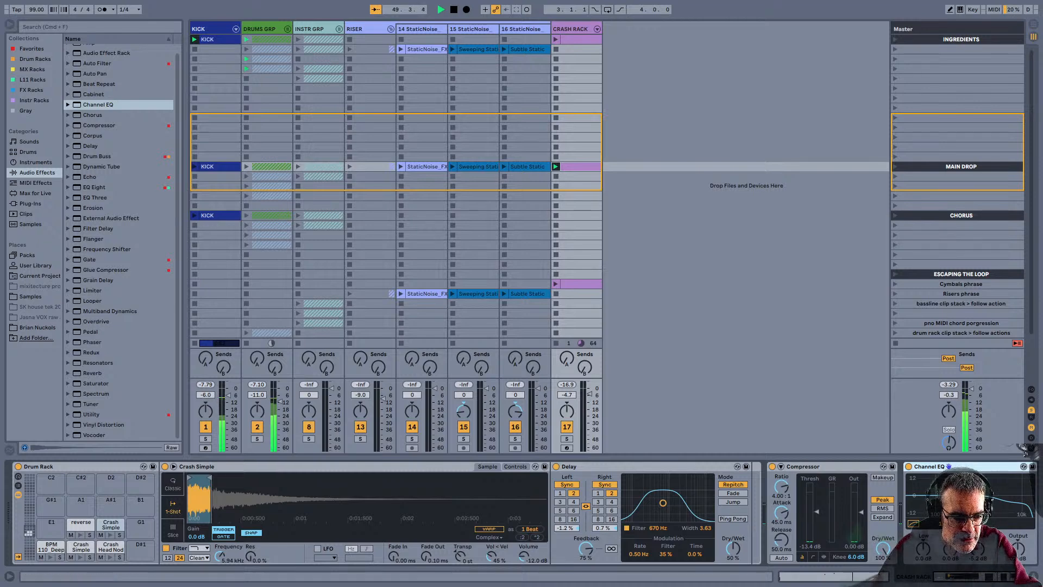
left_click(110, 524)
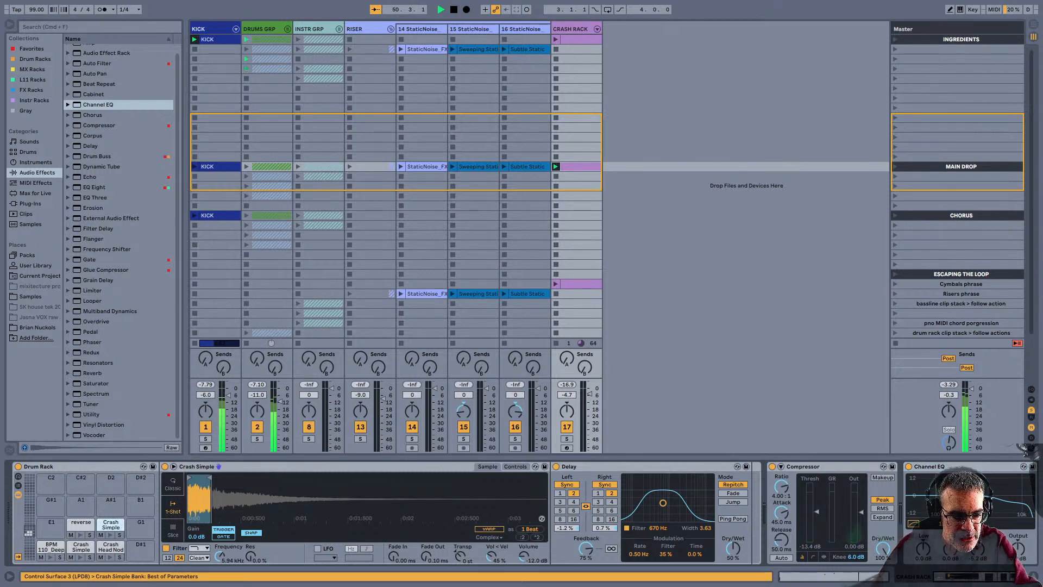
left_click(88, 547)
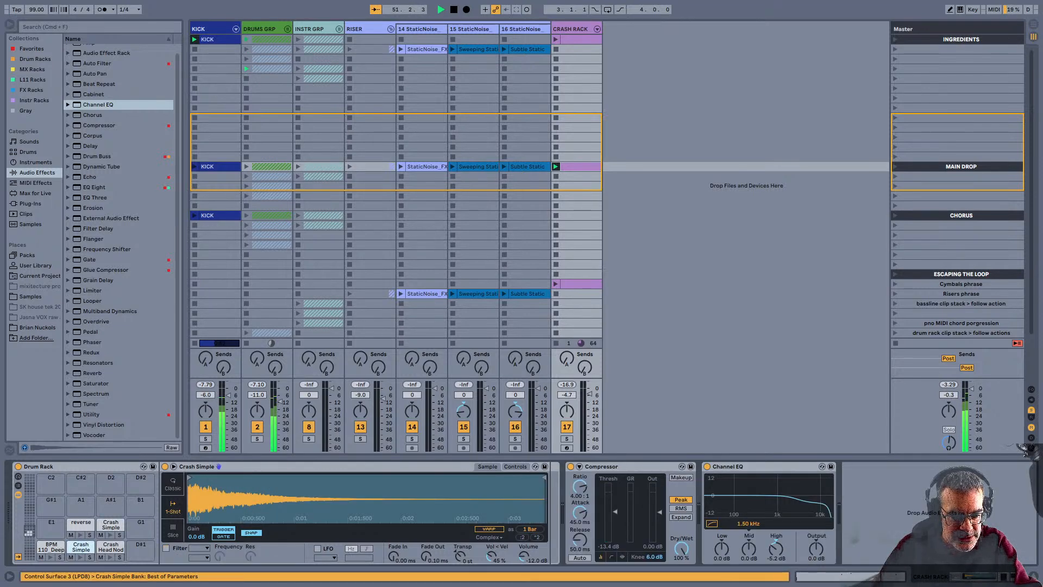
left_click(110, 525)
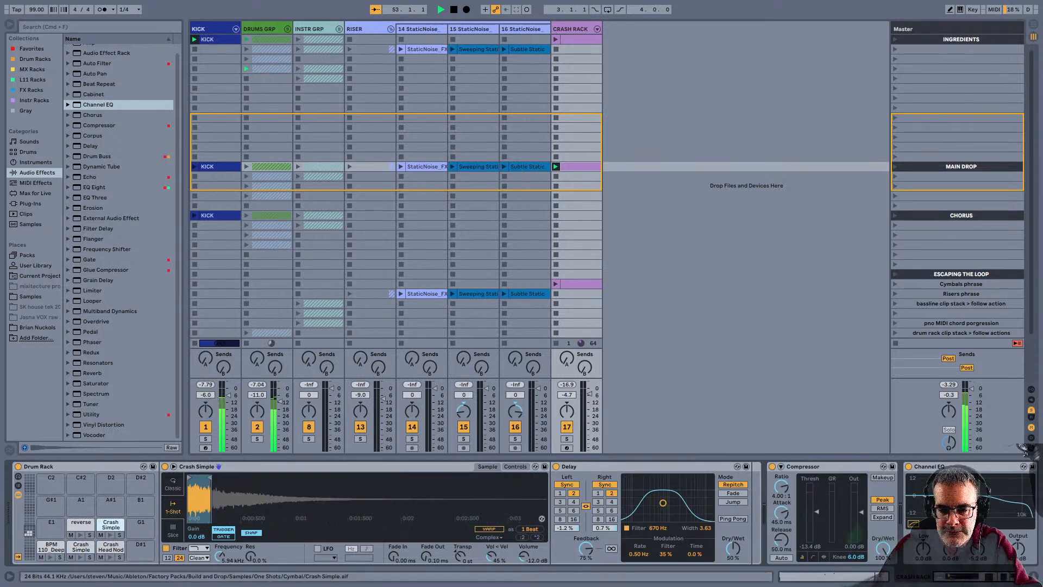
key("shift+Tab")
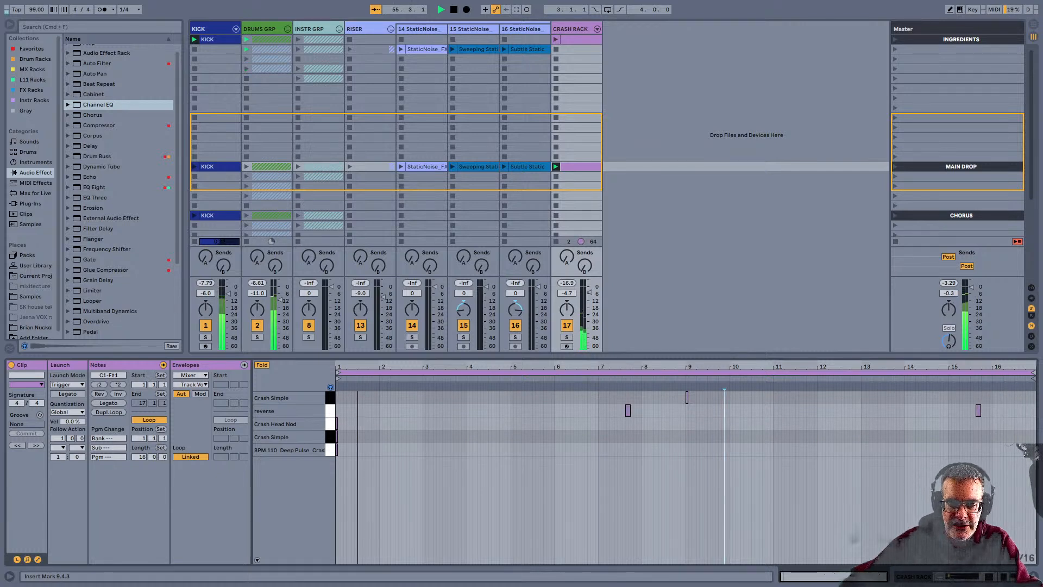
Stop playback and rename CRASH RACK's MAIN DROP clip as "16bar CRASH"
key("space")
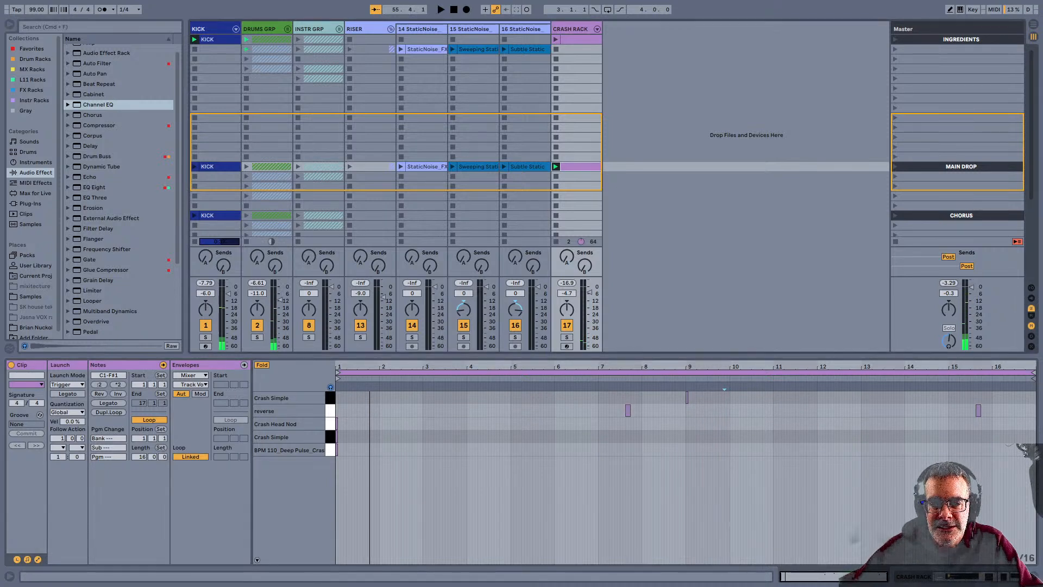
key("ctrl+r")
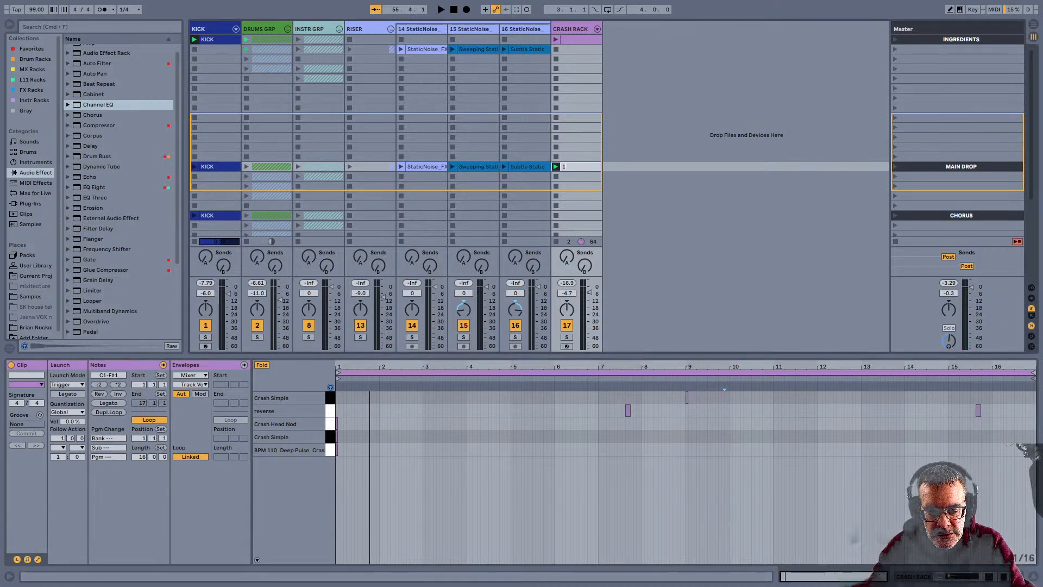
type("16bar CRASH")
key("Return")
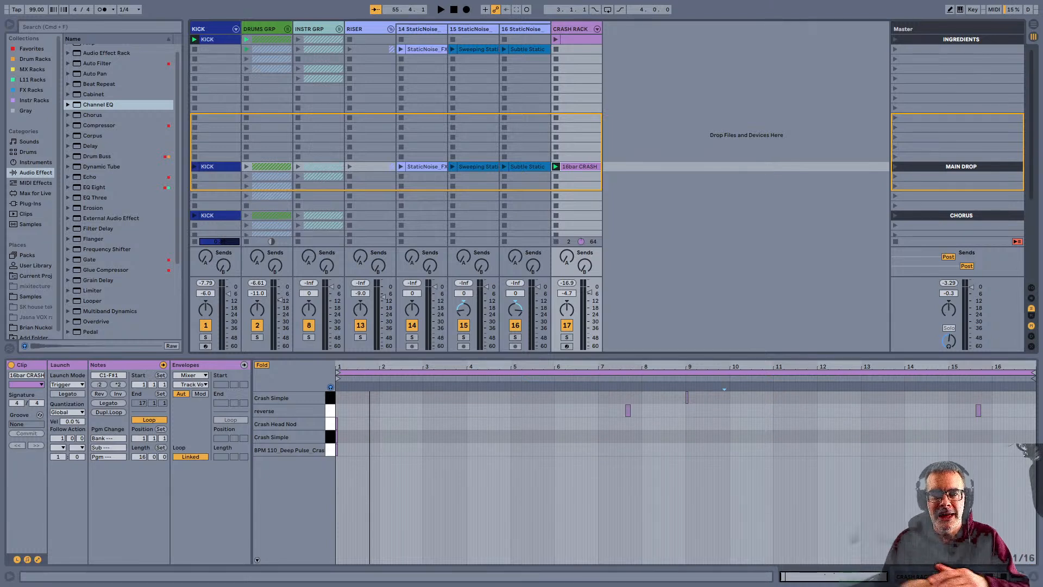
Check the slots around the 16bar CRASH clip, then view the StaticNoise_FX clip in the MAIN DROP scene
left_click(579, 176)
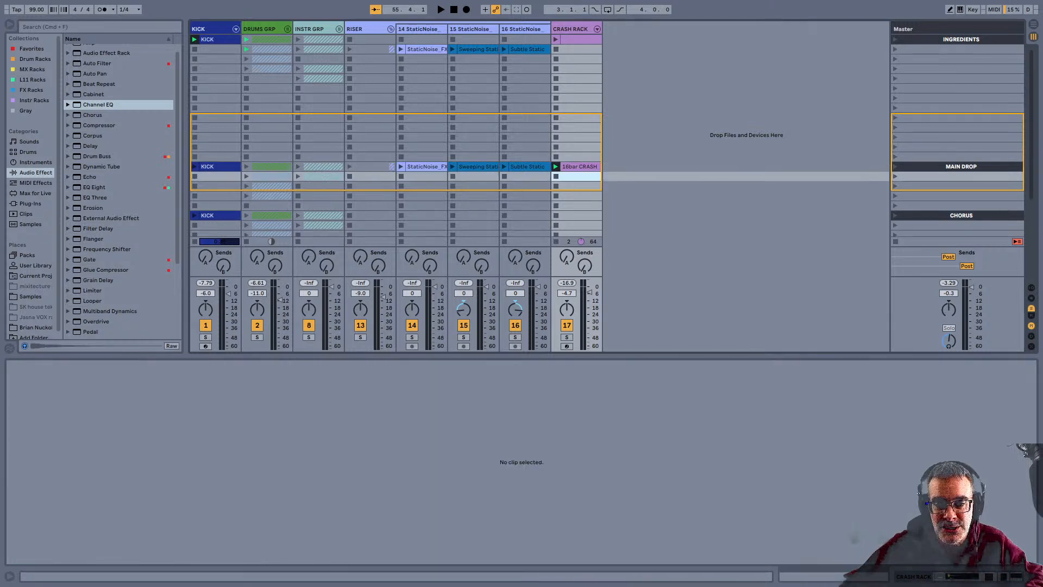
left_click(579, 157)
left_click(579, 166)
left_click(426, 166)
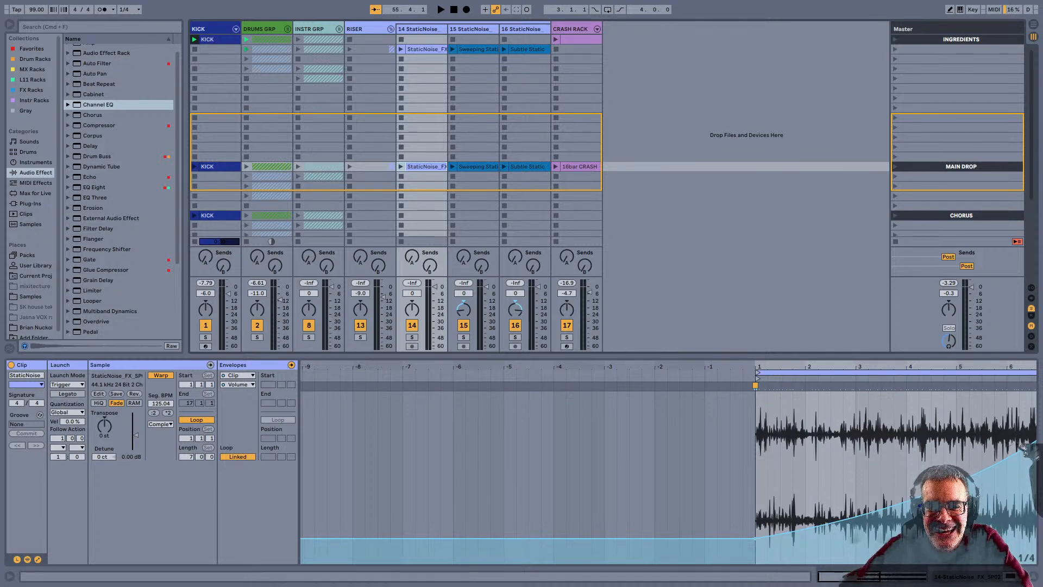
Audition CRASH RACK's BPM 110_Deep, Crash Simple and Crash Head Nod pads, then select the Crash Head Nod note in the 16bar CRASH clip
left_click(579, 167)
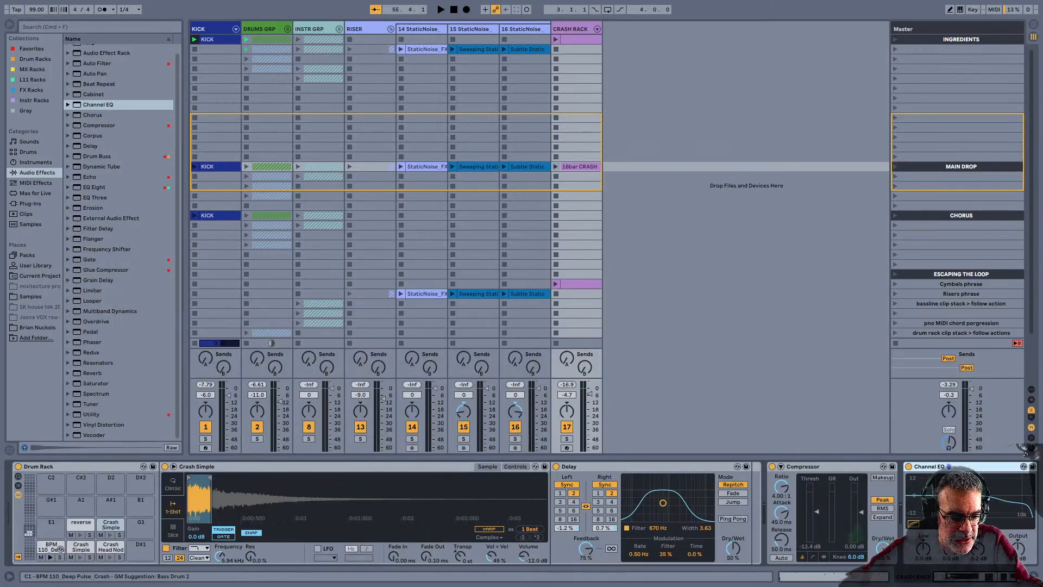
left_click(50, 558)
left_click(80, 558)
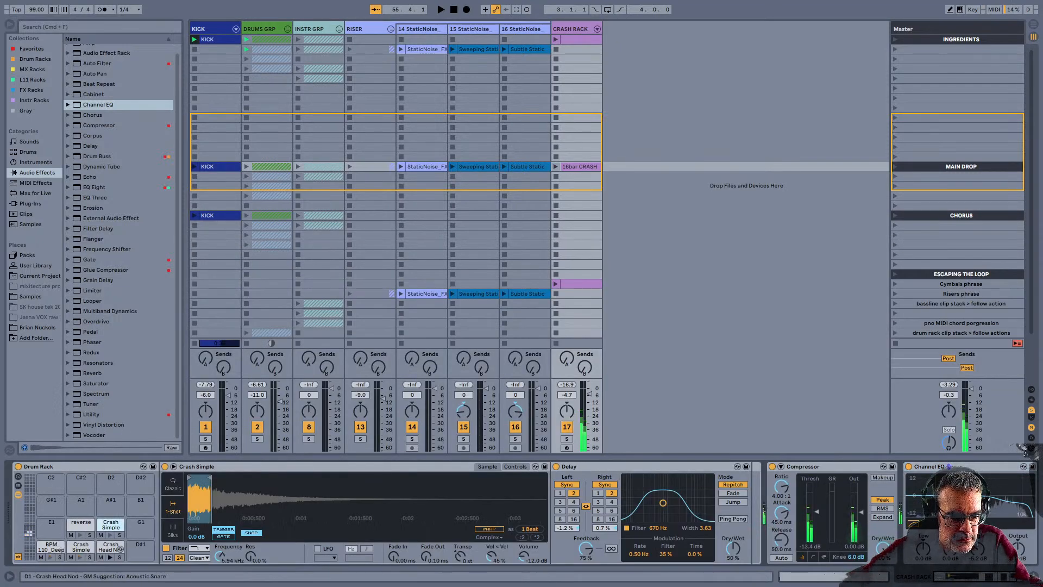
left_click(111, 557)
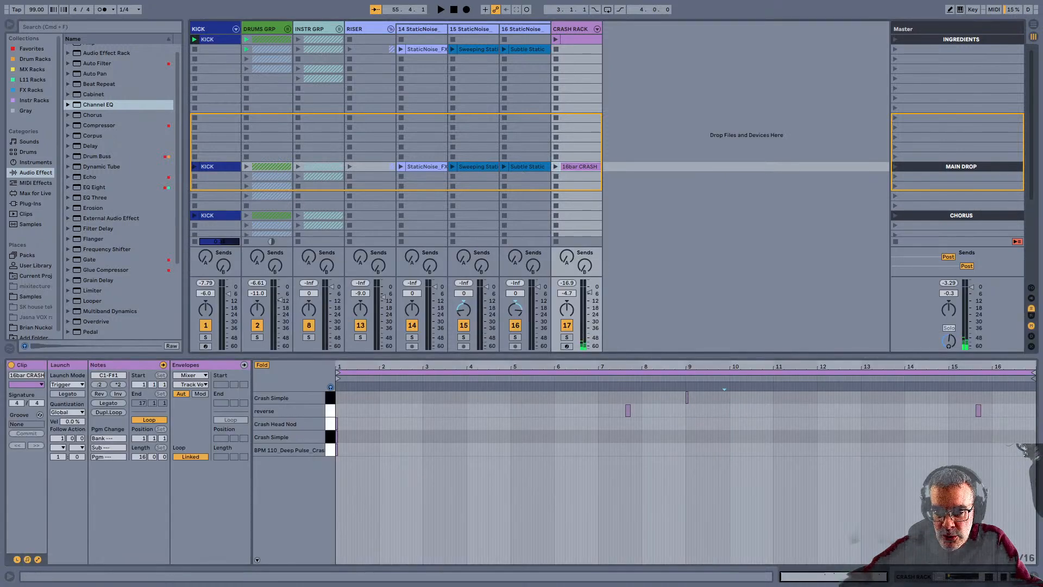
left_click(332, 424)
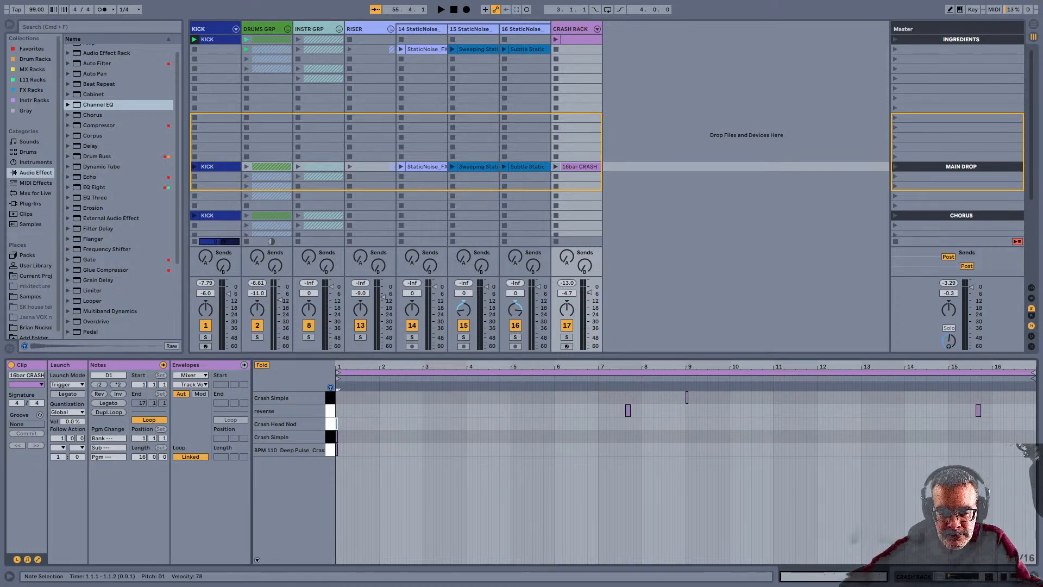
Audition the reverse crash notes in the 16bar CRASH clip, mark bar 9 at the Crash Simple note, and play the clip
left_click(686, 397)
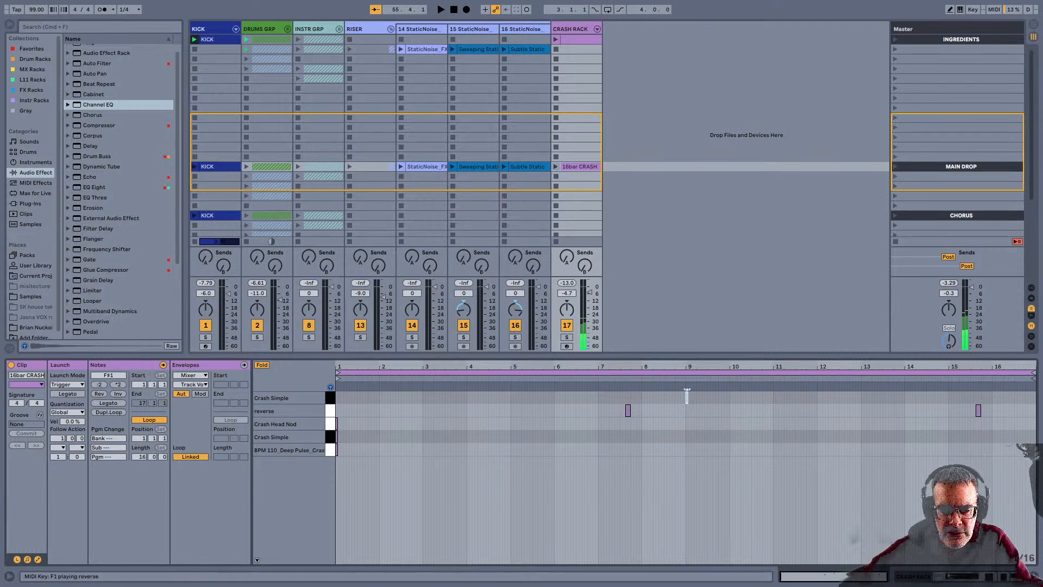
left_click(329, 411)
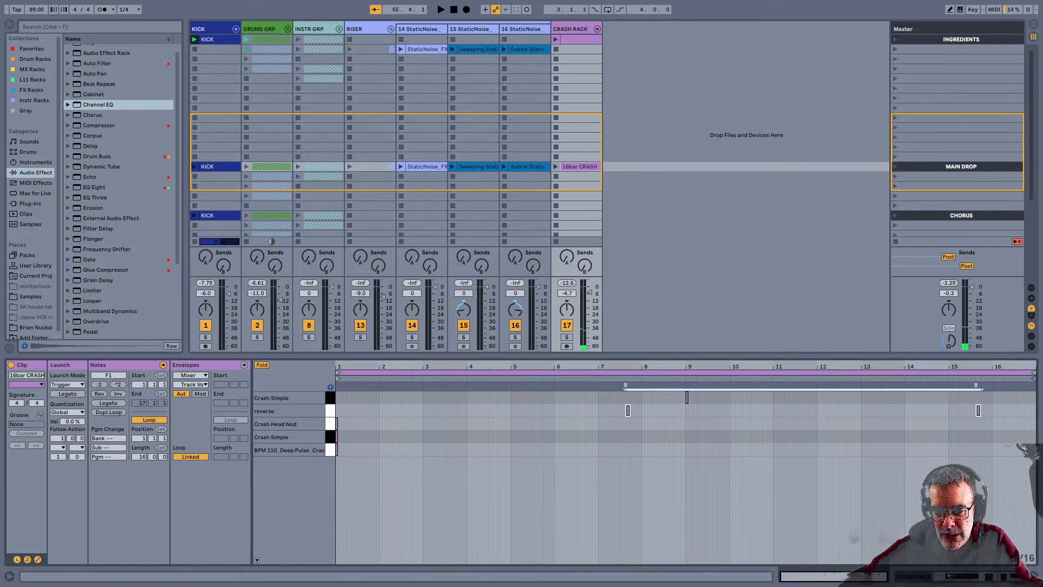
left_click_drag(641, 367, 640, 402)
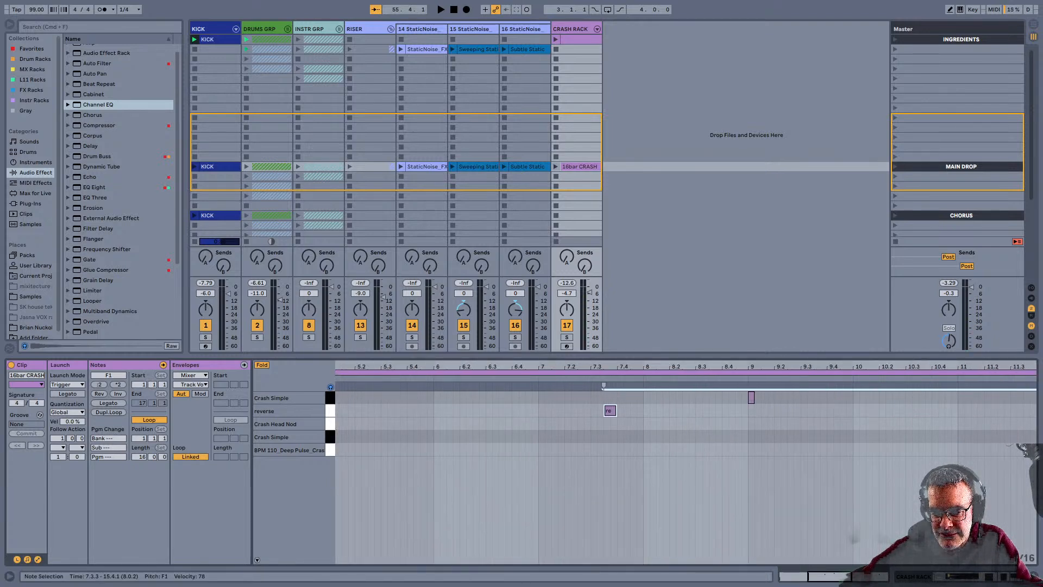
left_click(749, 416)
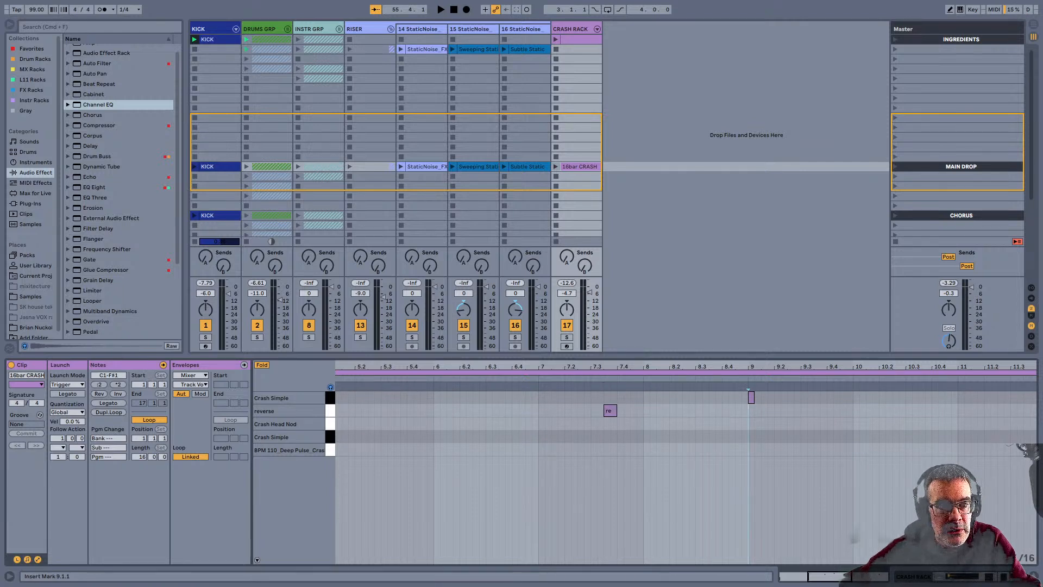
key("space")
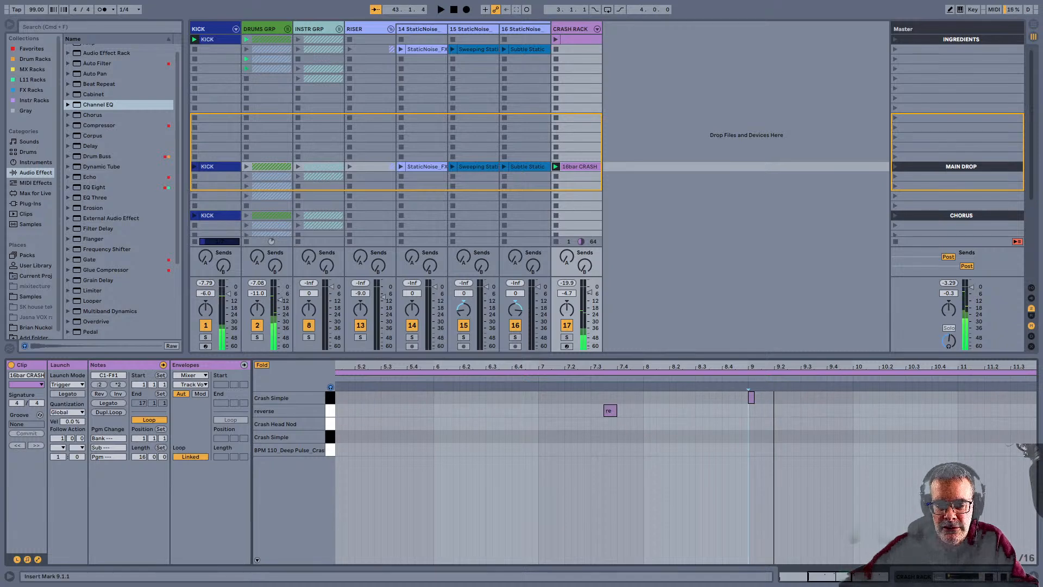
Inspect the reverse pad's Crash Marching Reverse sample in the CRASH RACK Drum Rack, then return to the clip's notes
key("shift+Tab")
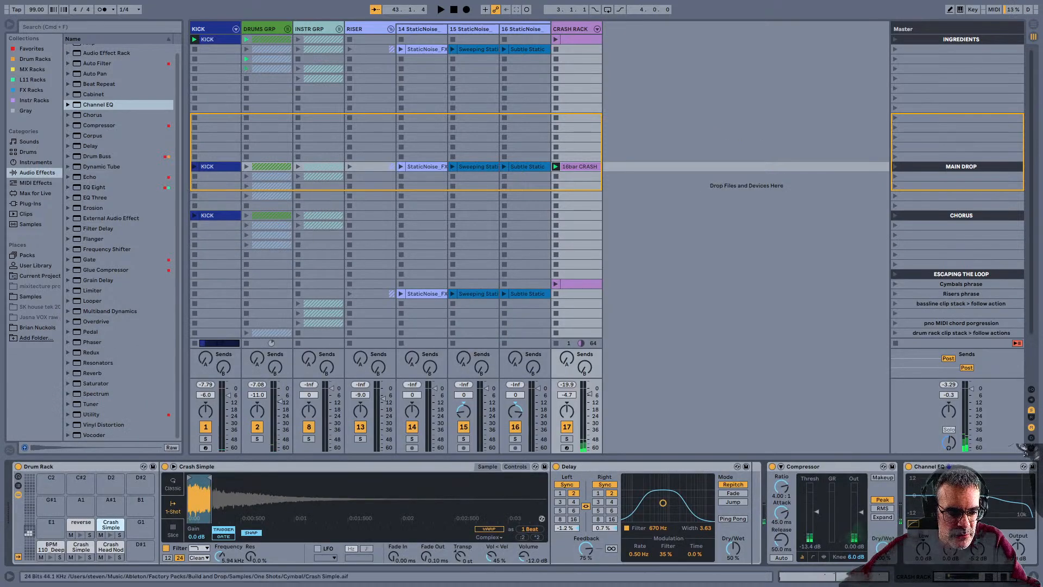
left_click(81, 525)
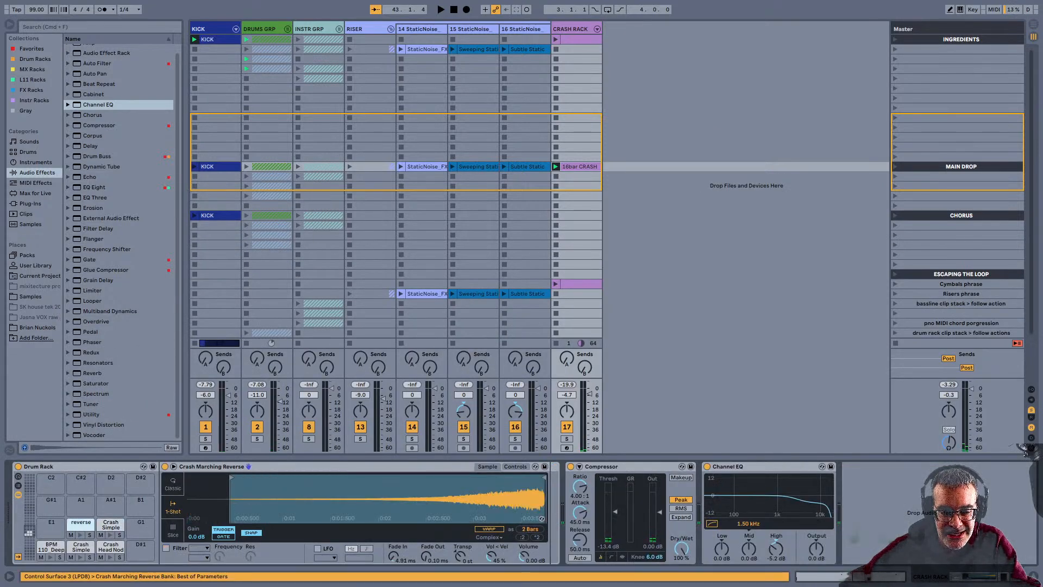
key("shift+Tab")
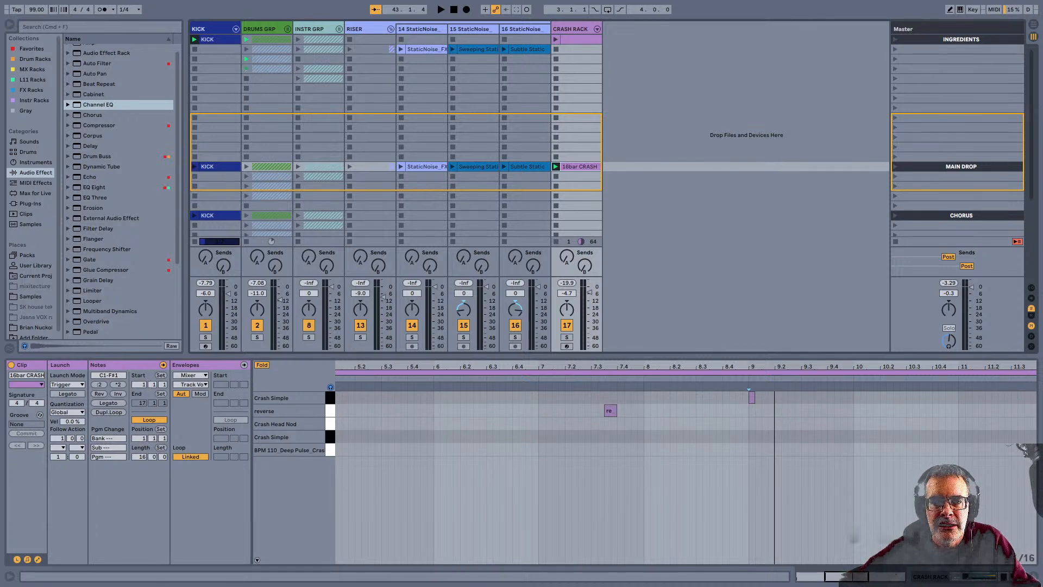
Find the ESCAPING THE LOOP section and view CRASH RACK's clip in the Cymbals phrase scene
left_click(364, 28)
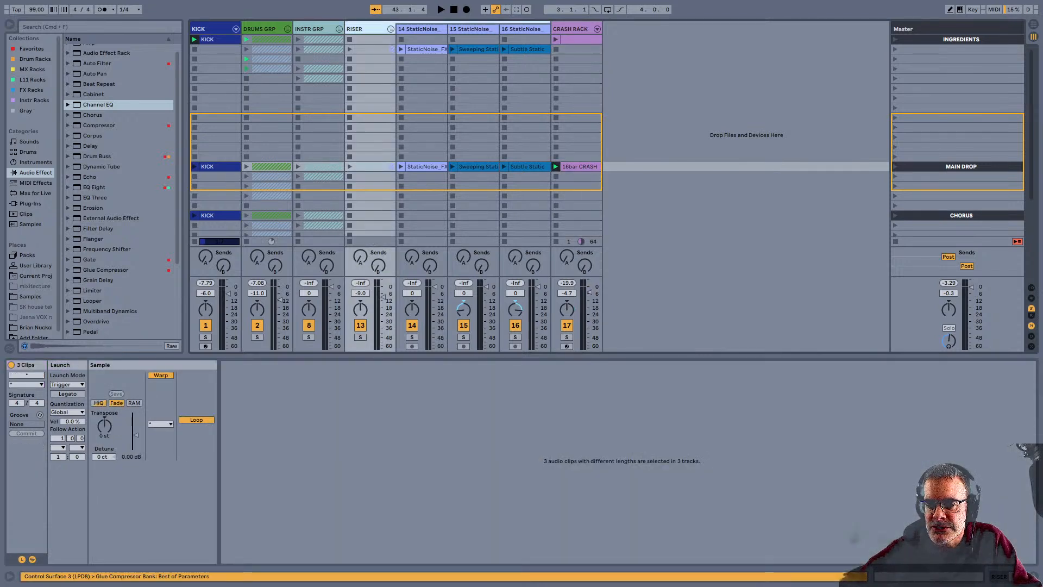
left_click(895, 241)
scroll(961, 140, "down", 5)
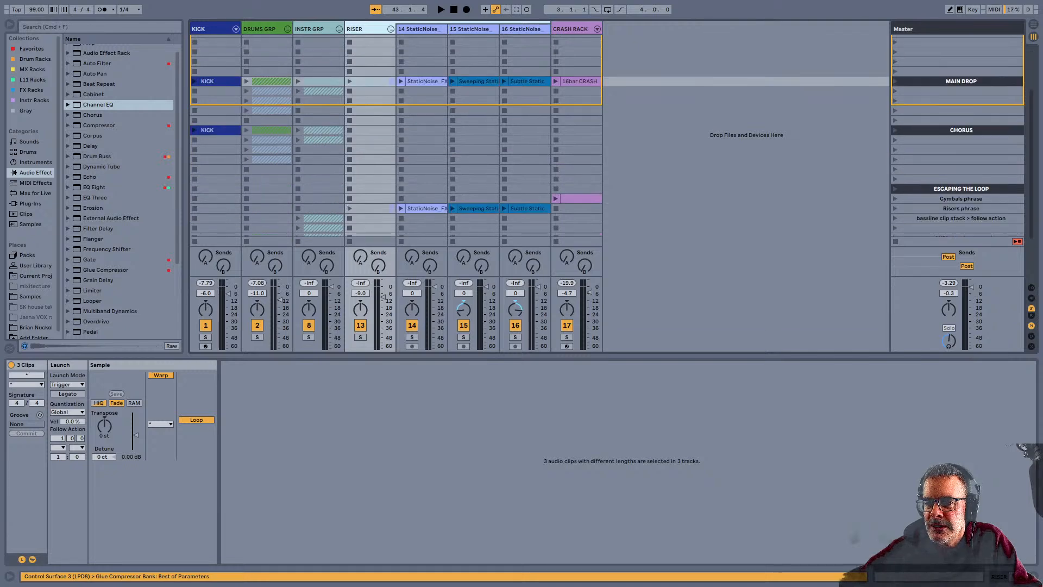
left_click(961, 140)
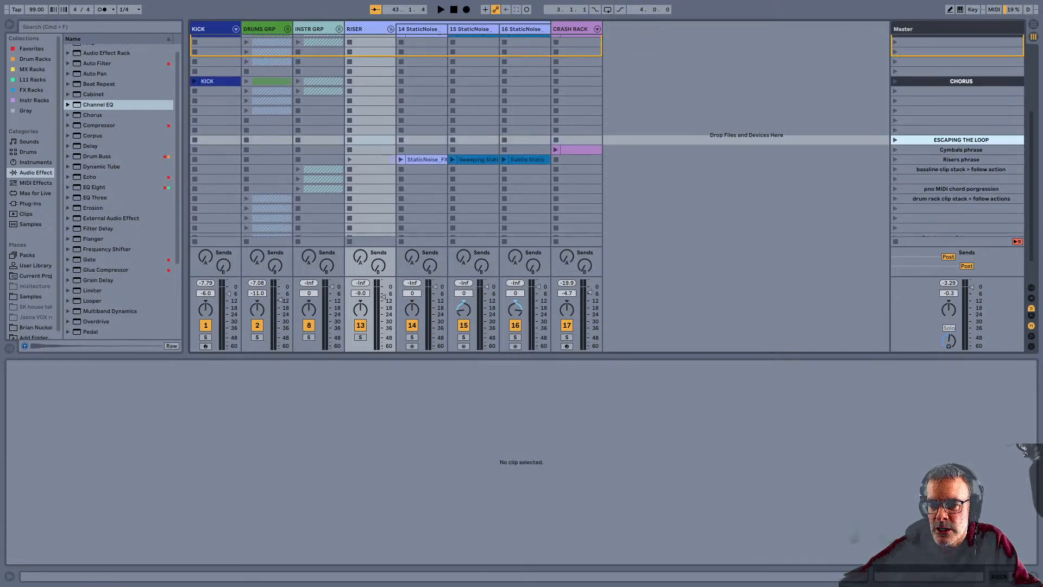
left_click(960, 149)
left_click(580, 149)
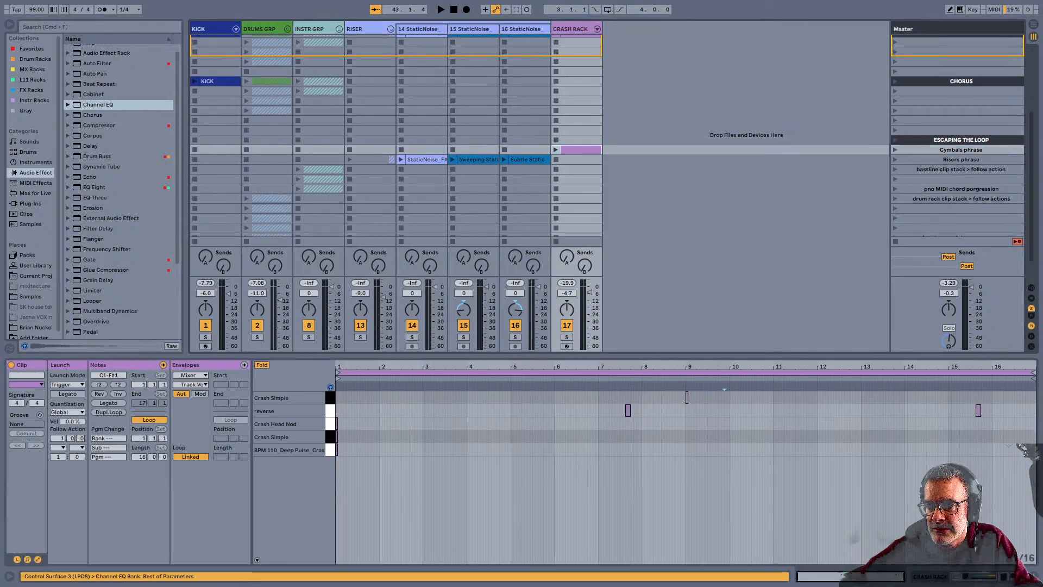
Open the StaticNoise_FX clip in the Risers phrase scene and play it while checking its clip volume envelope
left_click(961, 159)
left_click(426, 160)
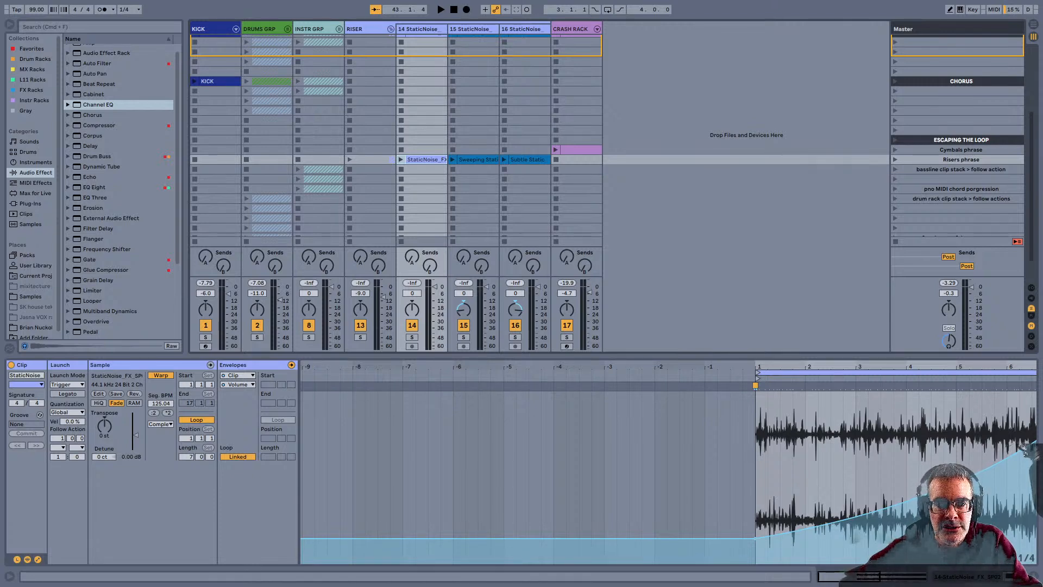
key("Return")
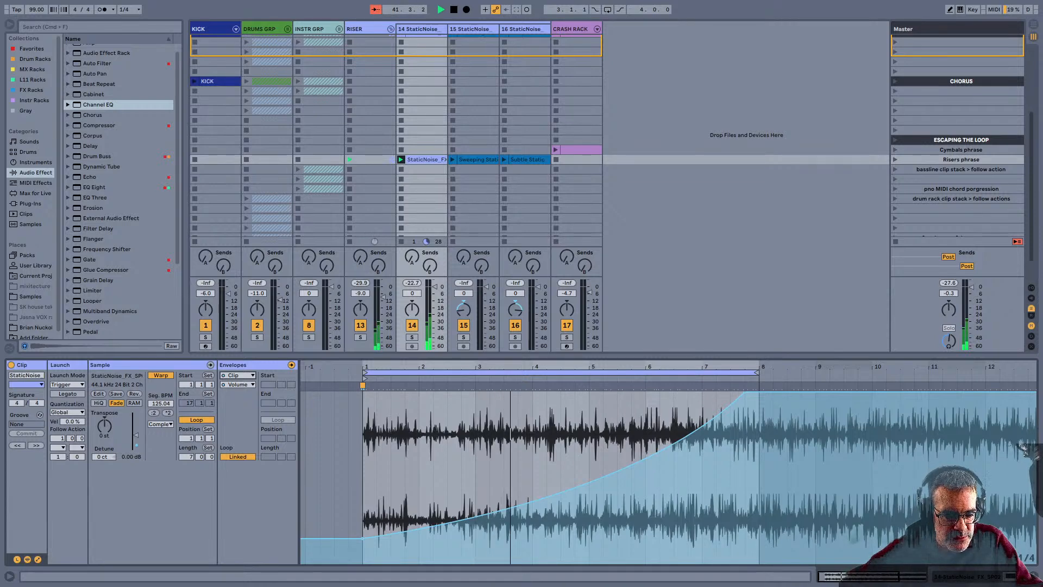
left_click(38, 559)
left_click(38, 559)
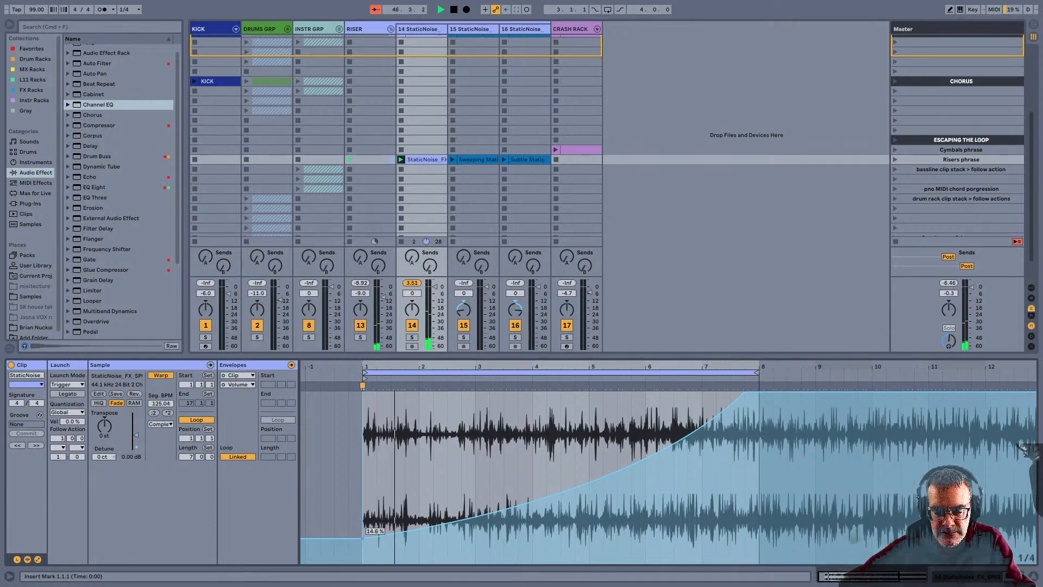
Start the StaticNoise_FX volume envelope at about 23.7 % and bend its rise into a slow-building curve, restarting playback to hear it
left_click(363, 538)
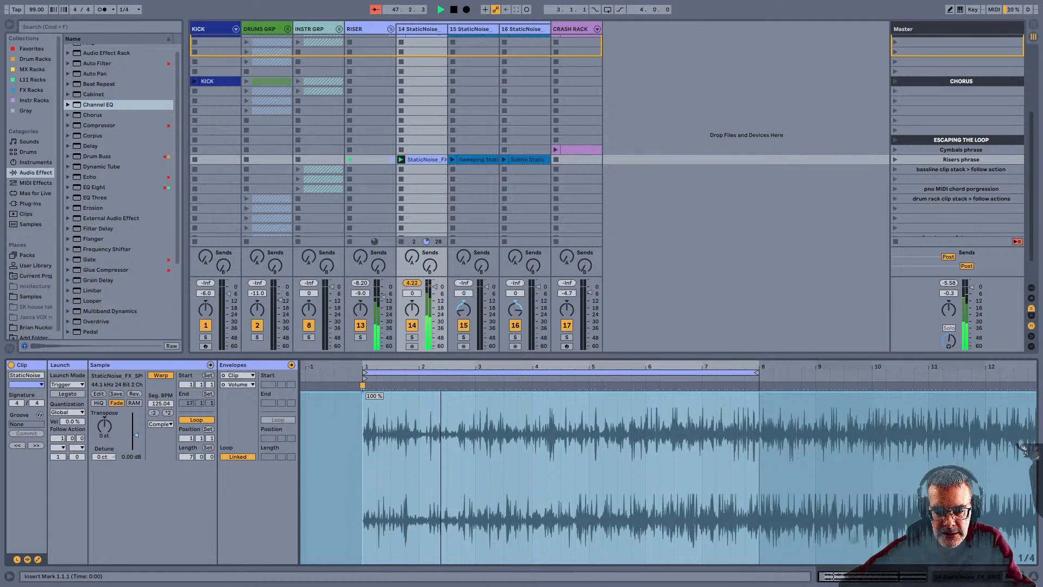
left_click_drag(363, 391, 363, 523)
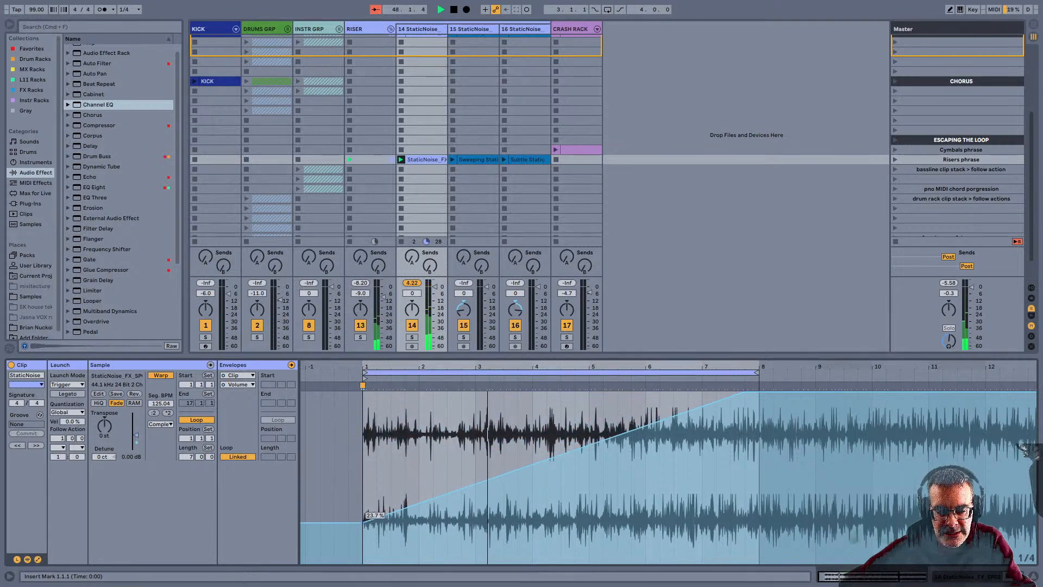
key("space")
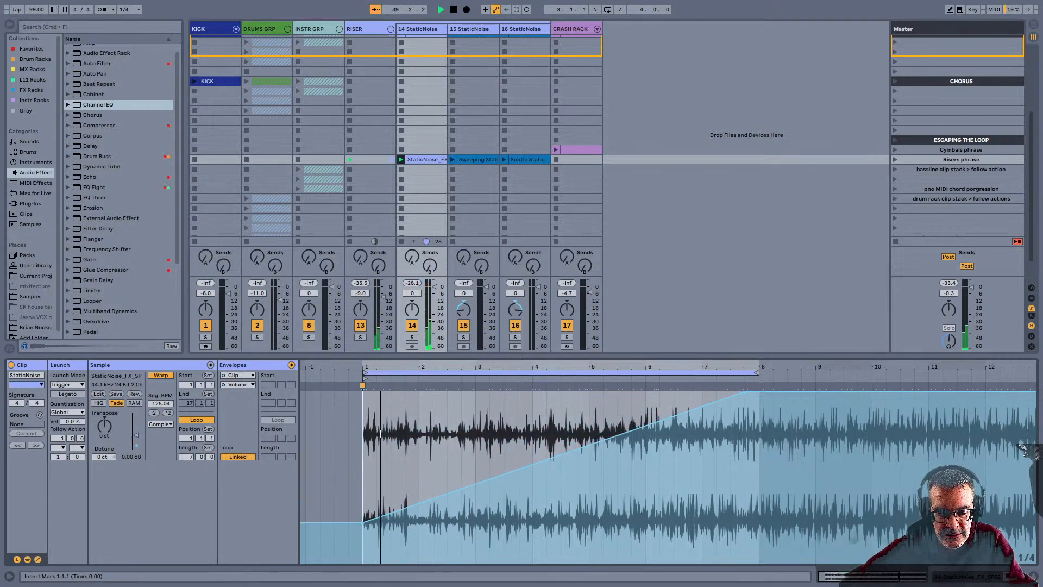
left_click_drag(603, 441, 603, 485)
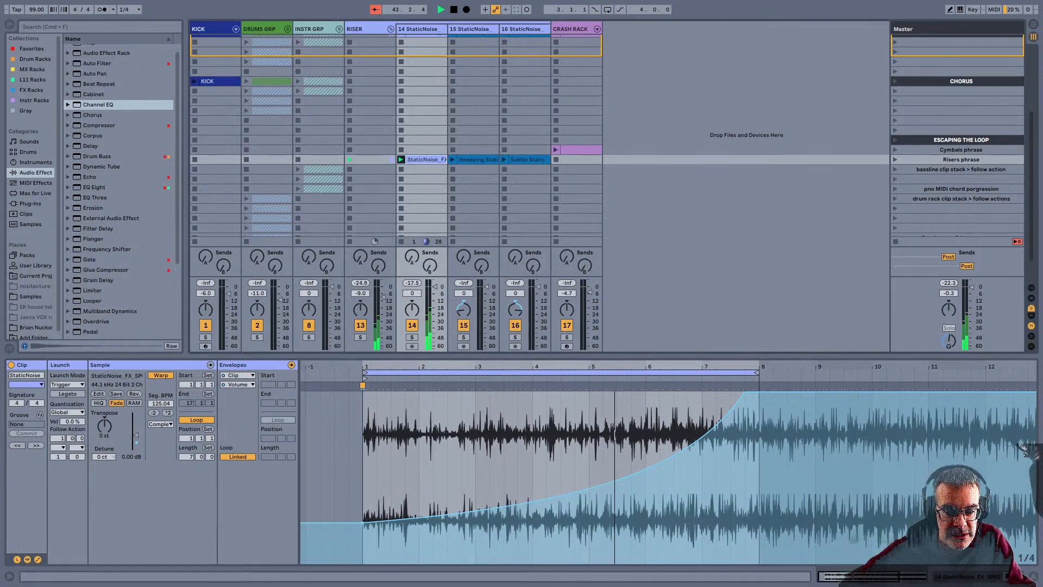
Compare the StaticNoise_FX clip's track pan and clip volume envelopes, then show its Auto Filter Frequency envelope
left_click(412, 310)
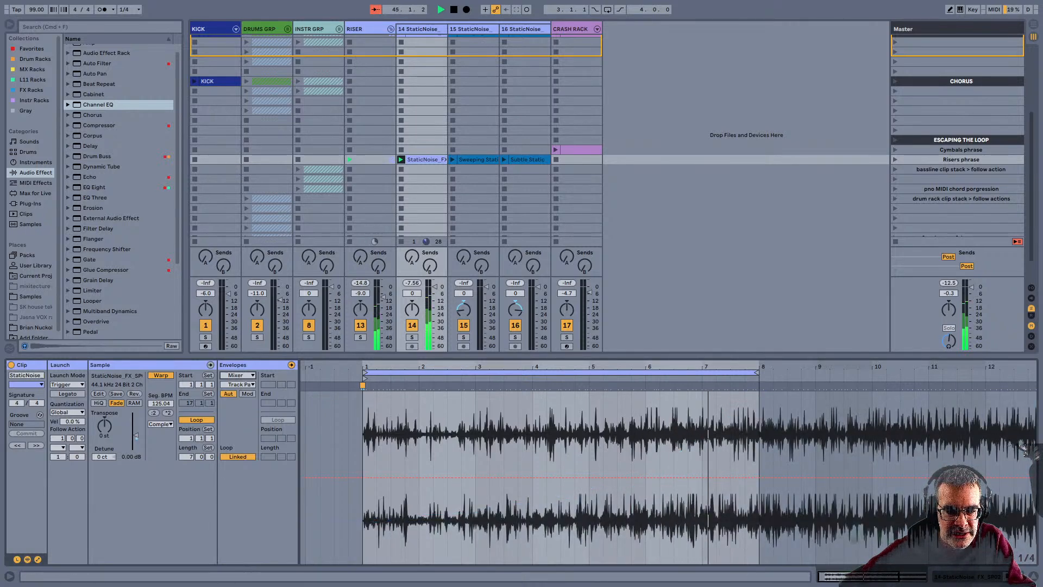
left_click(136, 435)
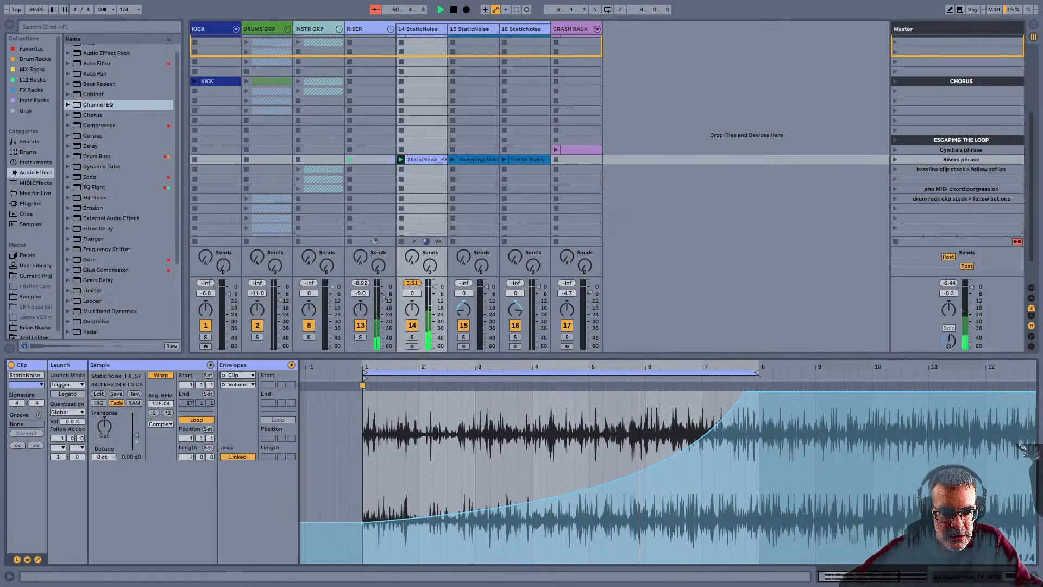
left_click(238, 375)
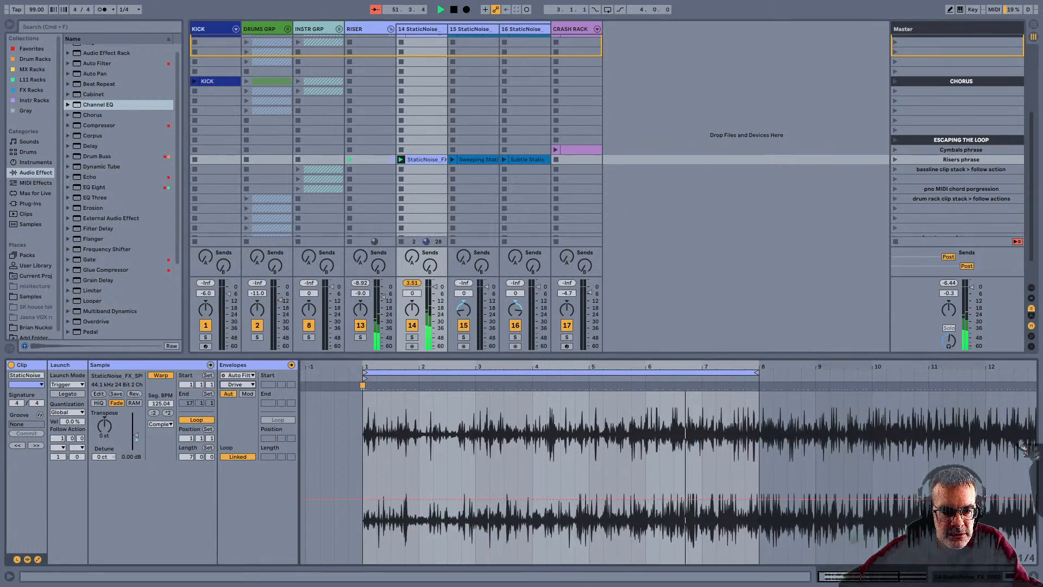
left_click(238, 385)
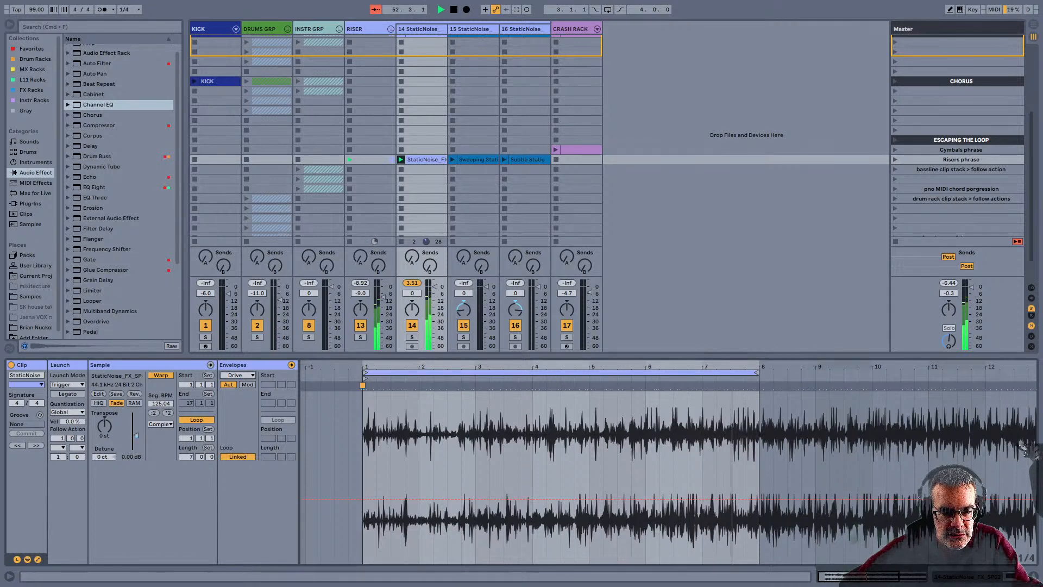
left_click(238, 403)
Try lowering the Auto Filter frequency to 140 Hz on the StaticNoise_FX track, then return to the clip's envelopes
key("shift+Tab")
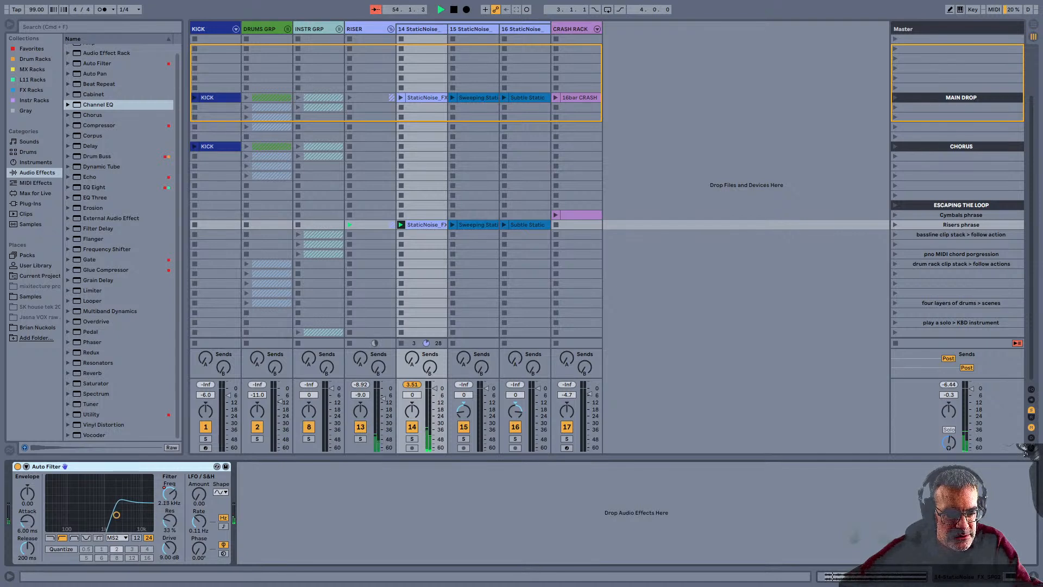
left_click_drag(169, 493, 170, 465)
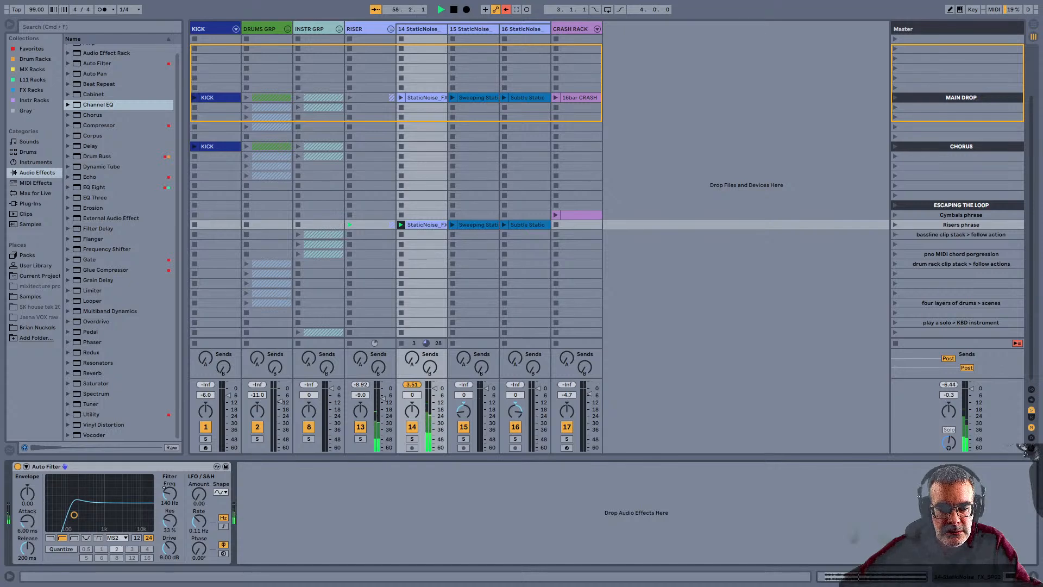
key("shift+Tab")
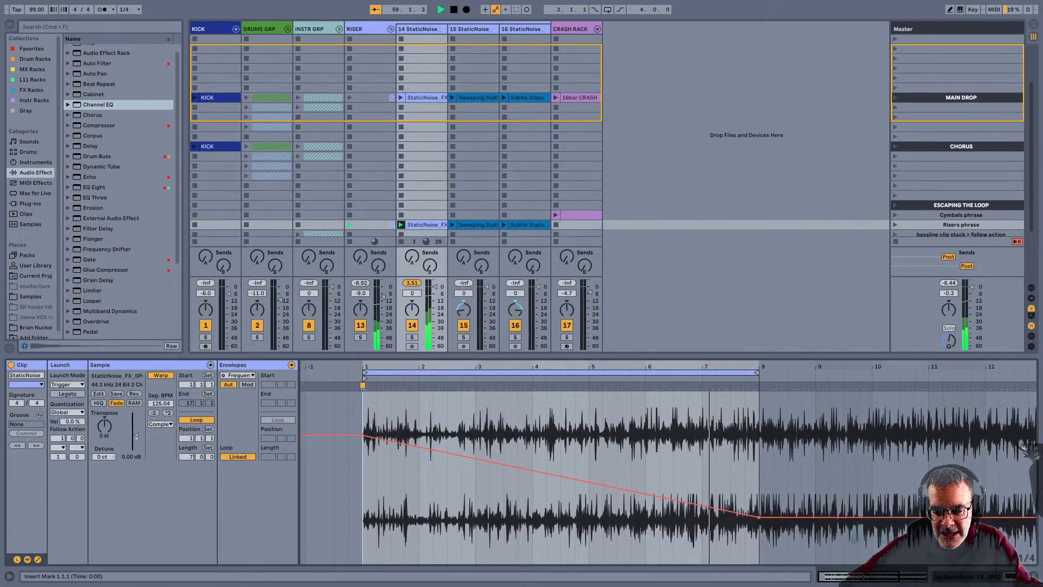
Steepen the StaticNoise_FX filter frequency envelope by lowering its bar 8 breakpoint and raising its first one, checking the volume envelope in between
left_click_drag(759, 517, 759, 531)
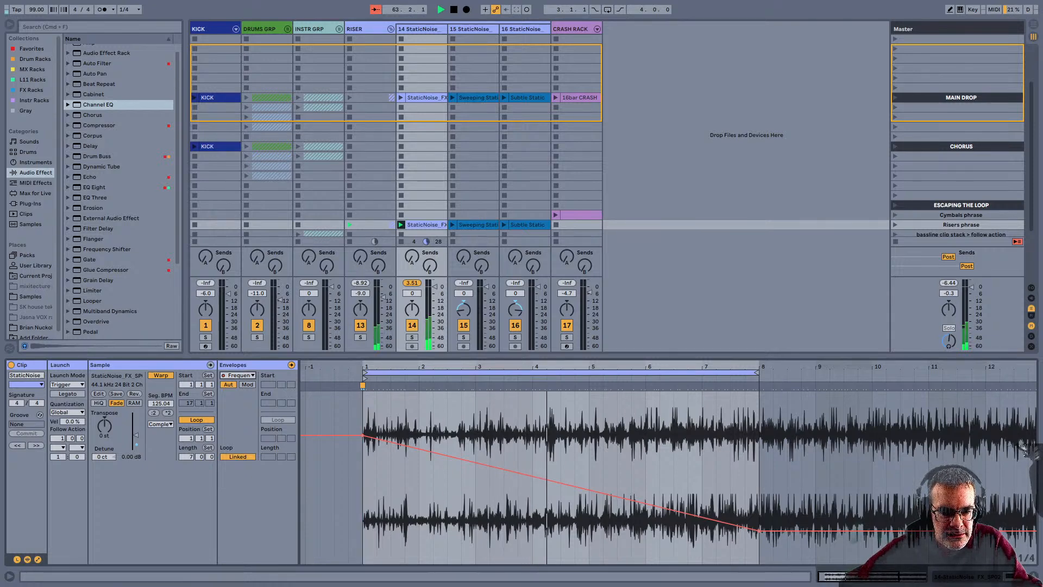
left_click(237, 376)
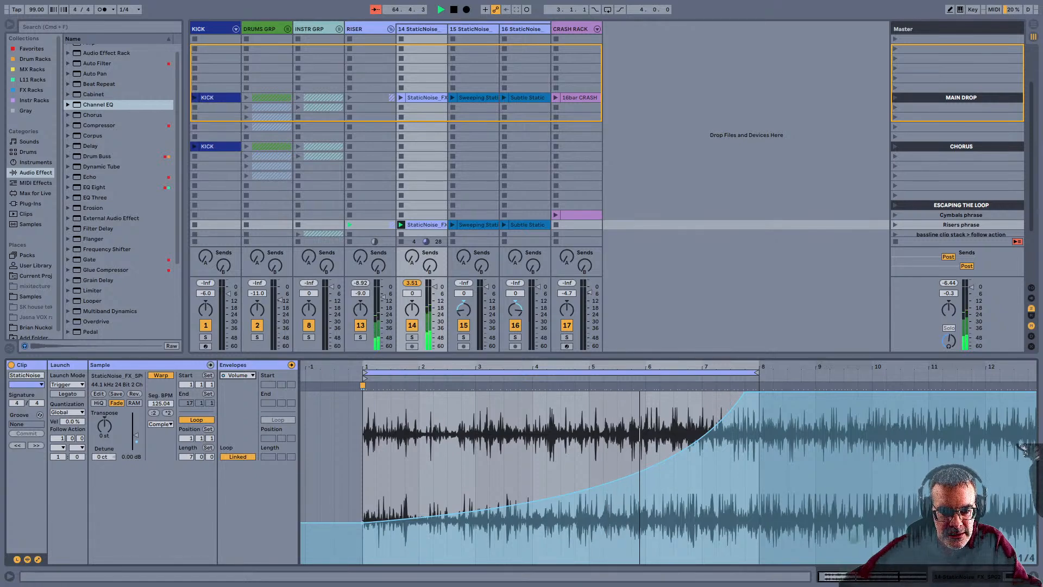
left_click(237, 375)
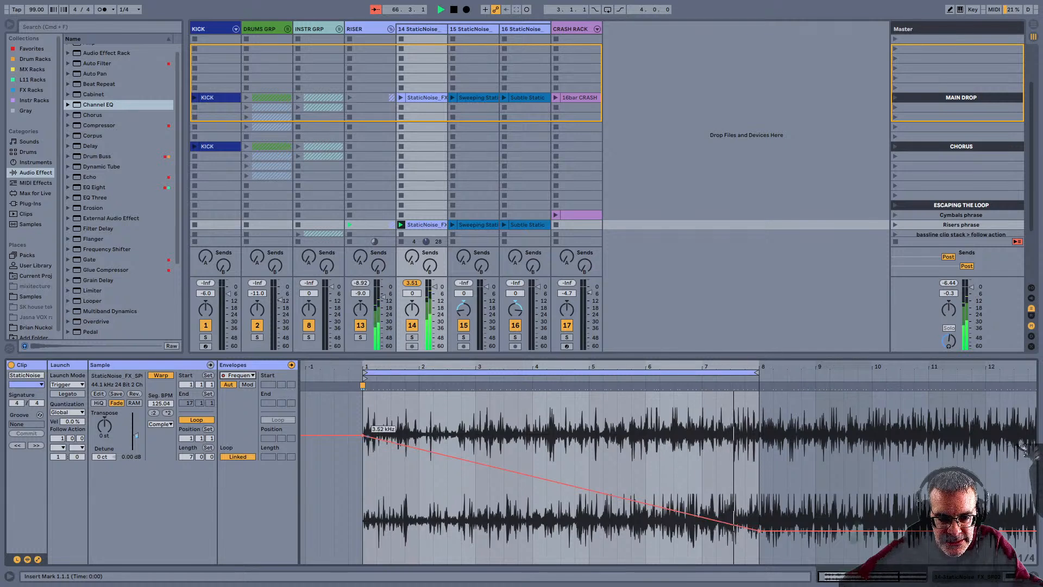
left_click_drag(363, 435, 362, 426)
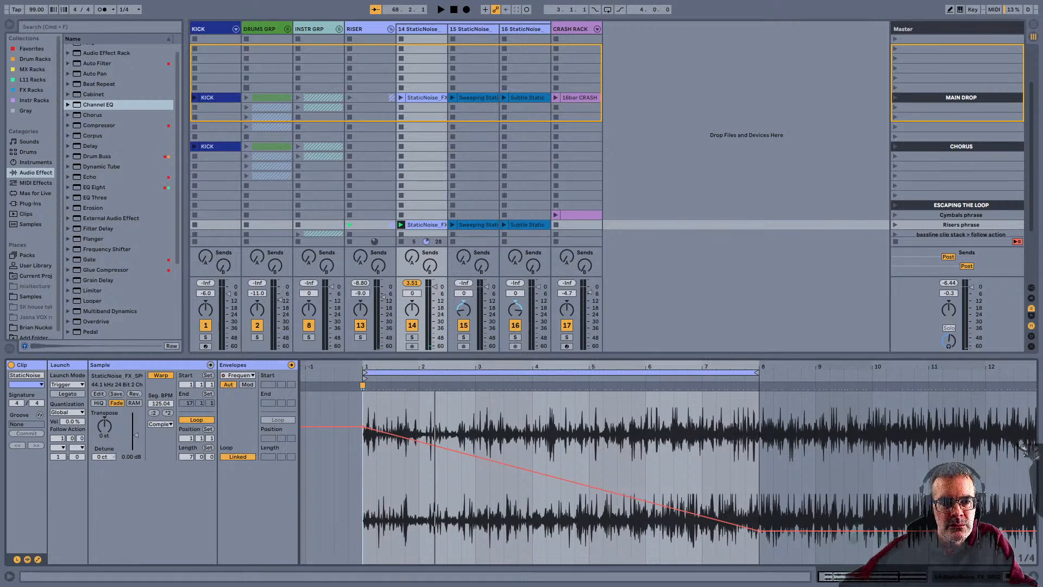
Launch the CHORUS scene's KICK and DRUMS GRP clips together with the StaticNoise_FX riser
left_click(218, 146)
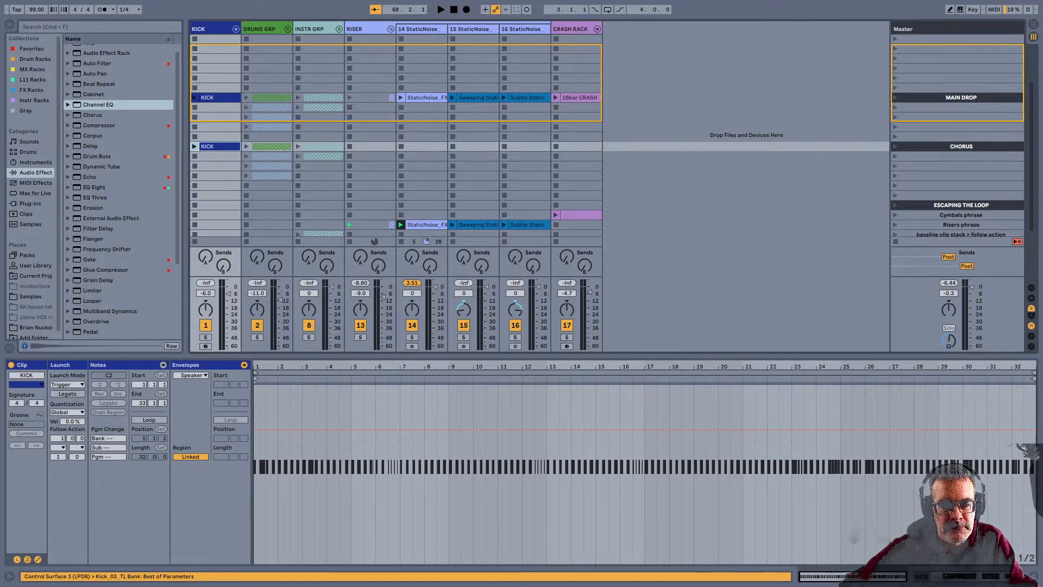
left_click(271, 147, "shift")
key("Return")
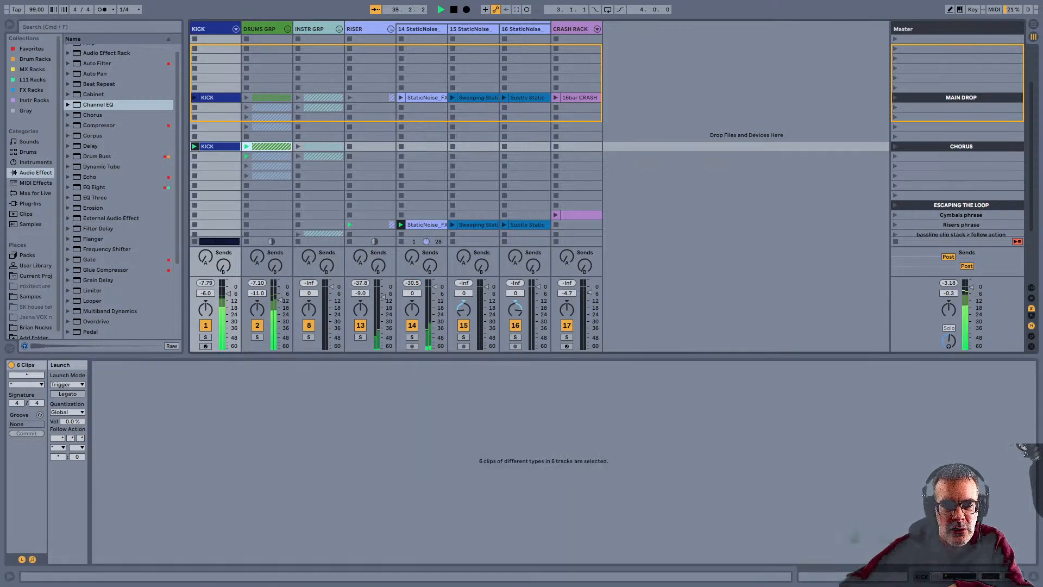
Extend the Risers phrase StaticNoise_FX clip's loop to 8 bars and play it with the kick and drums
left_click(426, 225)
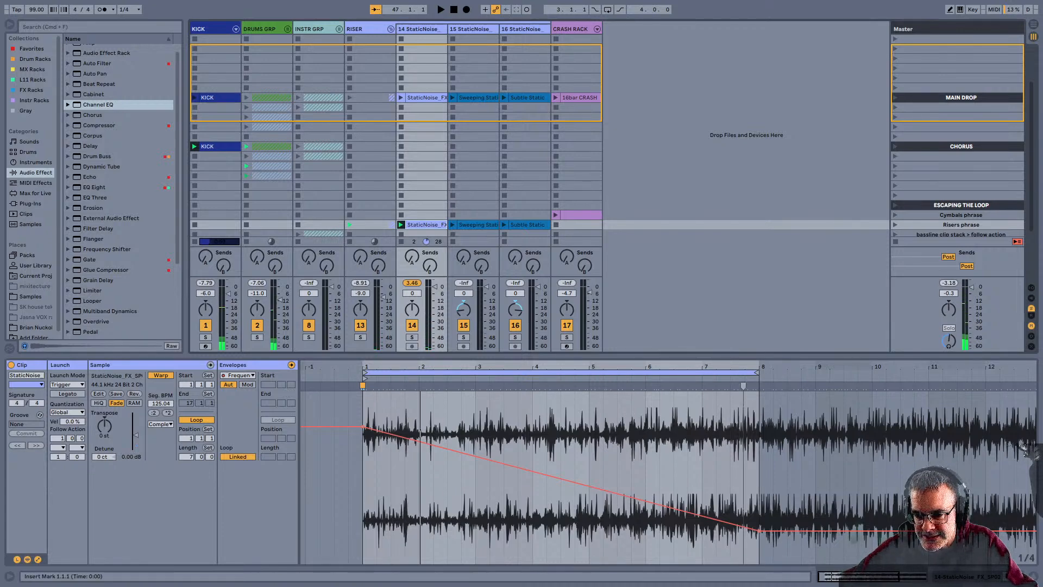
left_click_drag(757, 373, 813, 372)
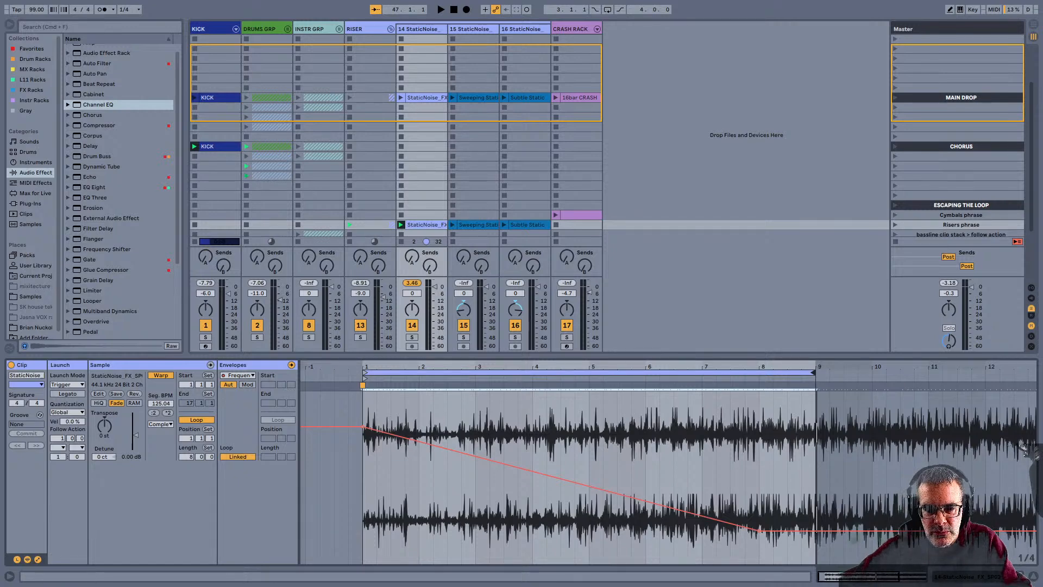
key("space")
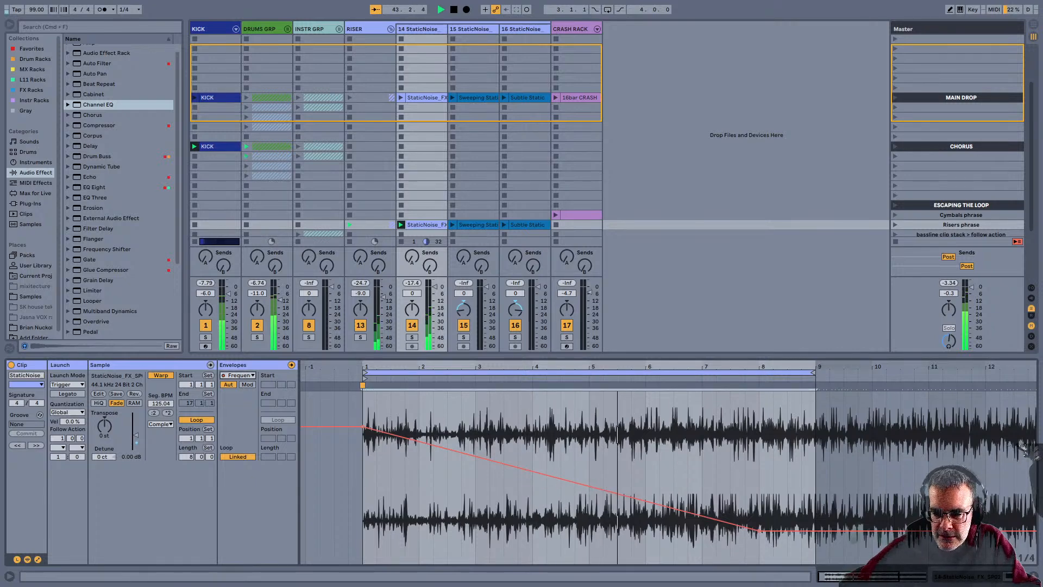
Lower the whole volume envelope of the Risers phrase StaticNoise_FX clip across its 8-bar loop and stop the clip
left_click(238, 376)
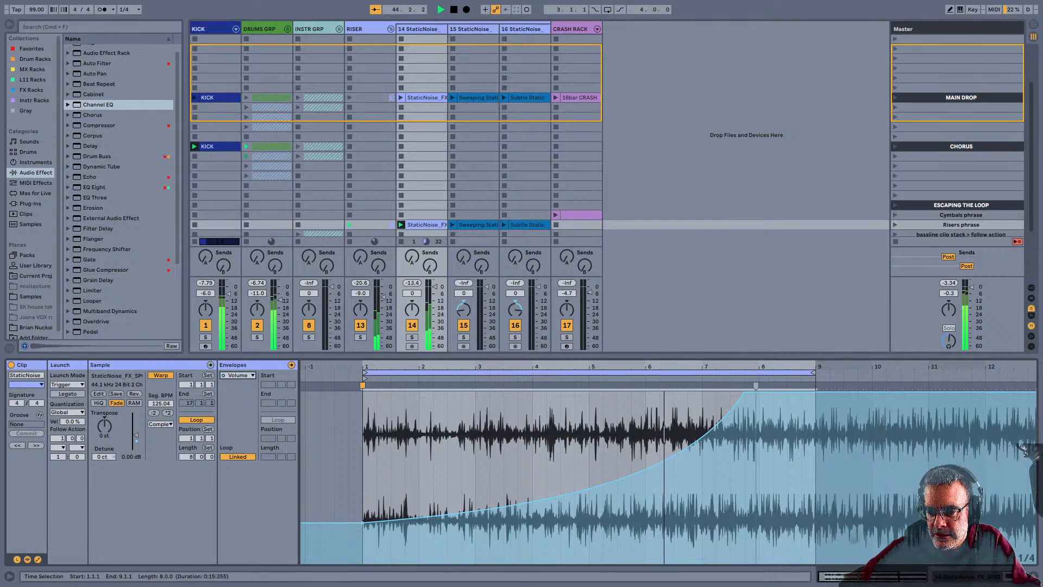
left_click_drag(744, 391, 759, 391)
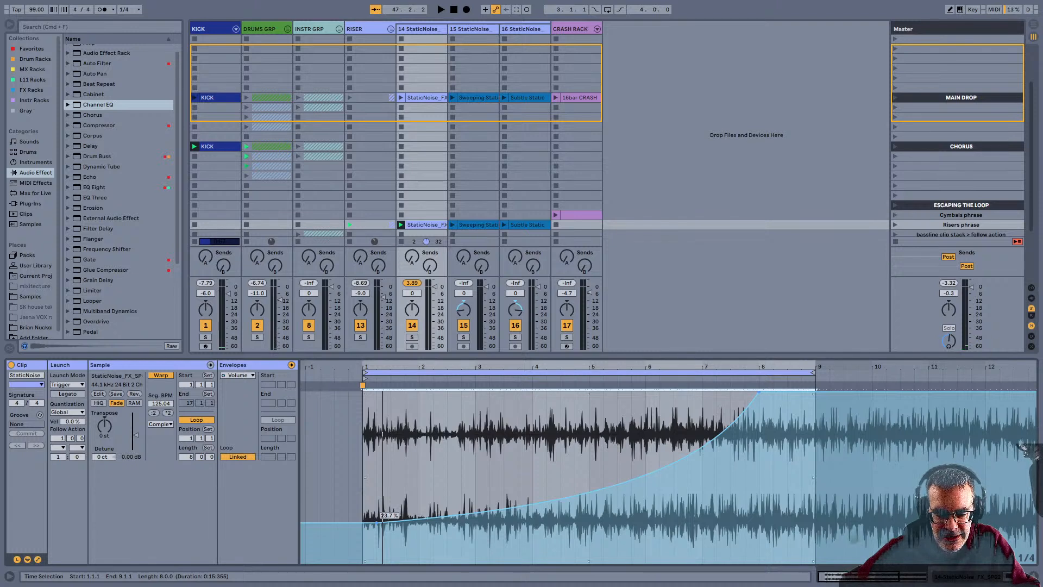
left_click_drag(382, 519, 383, 527)
left_click(401, 241)
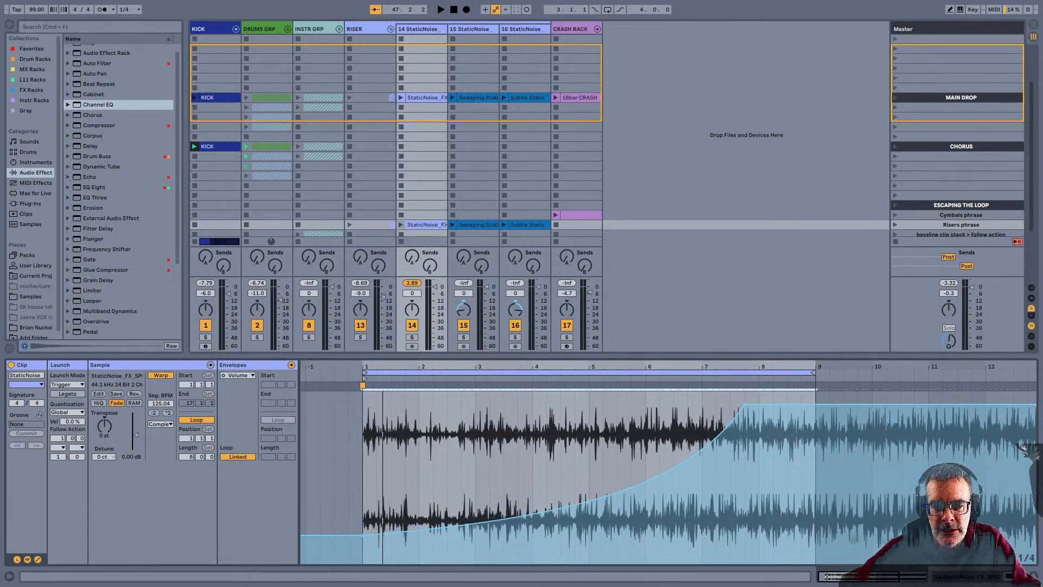
Play the Risers phrase Sweeping Static clip and examine its Auto Filter and the unlinked filter frequency envelope
left_click(477, 225)
key("Return")
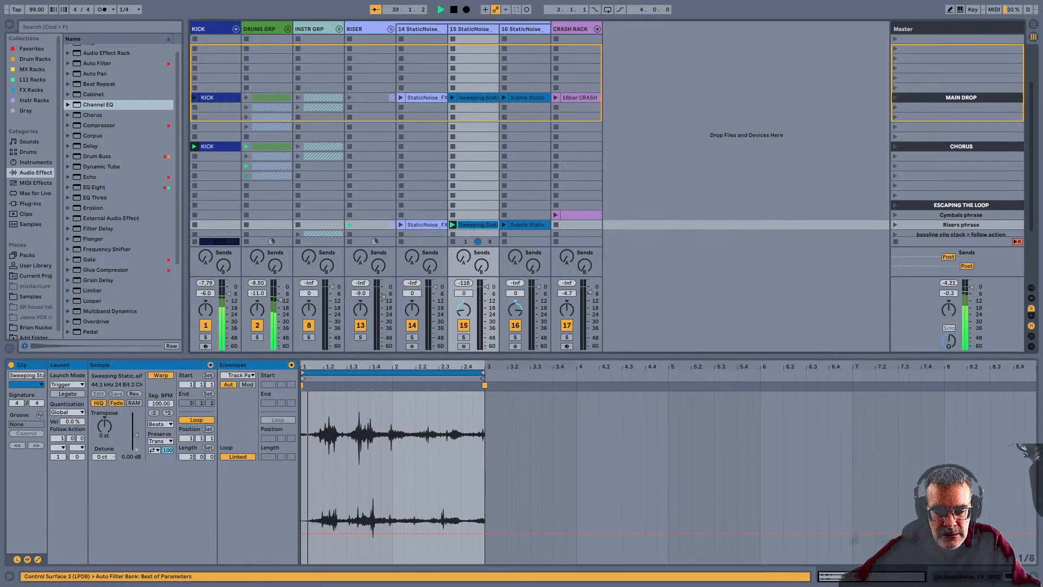
left_click_drag(332, 367, 379, 388)
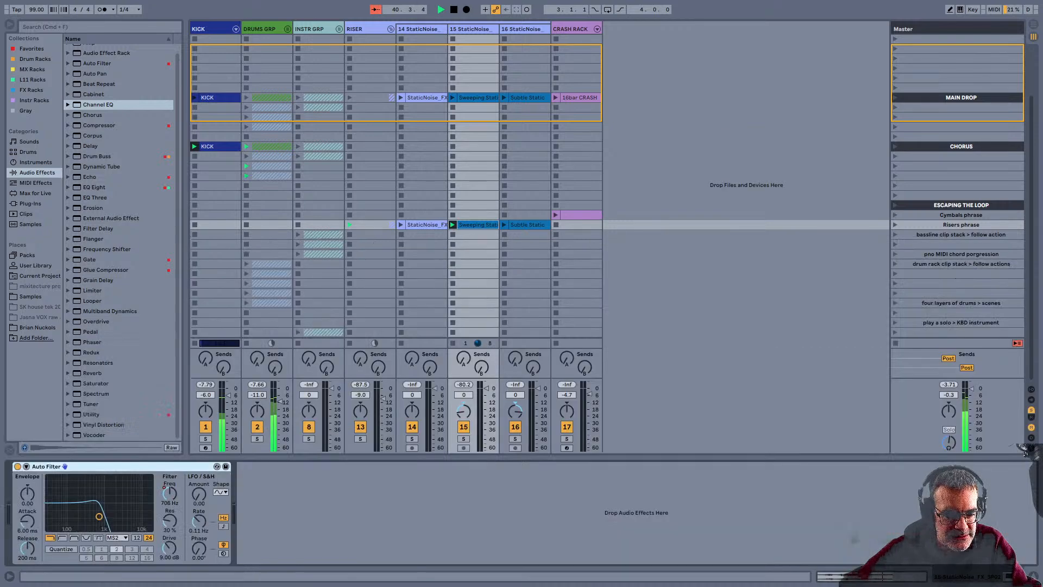
key("shift+Tab")
key("shift+Tab")
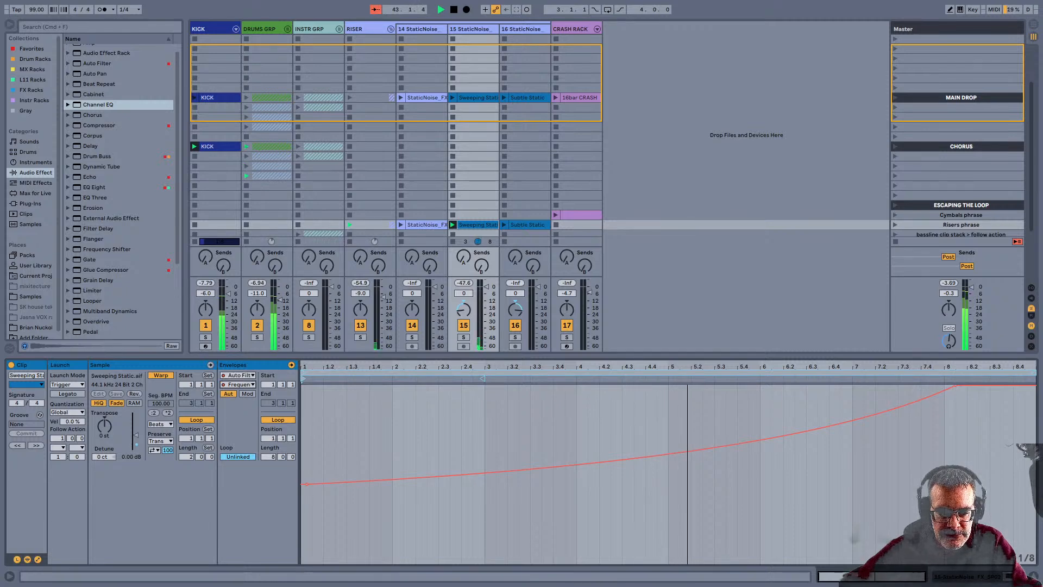
key("shift+Tab")
key("shift+Tab")
key("space")
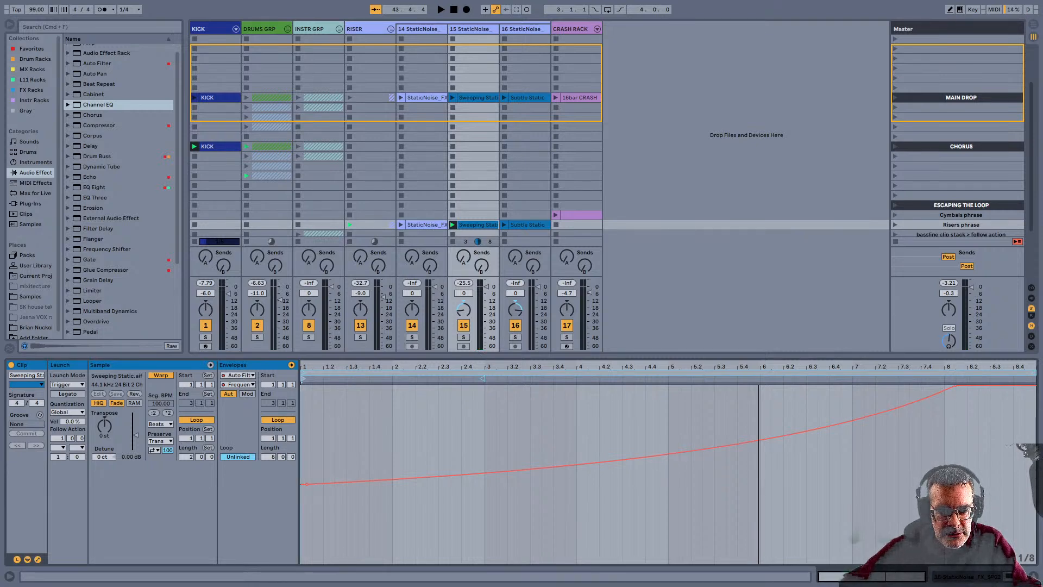
Try linking the Sweeping Static clip's volume envelope to its 2-bar sample loop and play it briefly
left_click(237, 375)
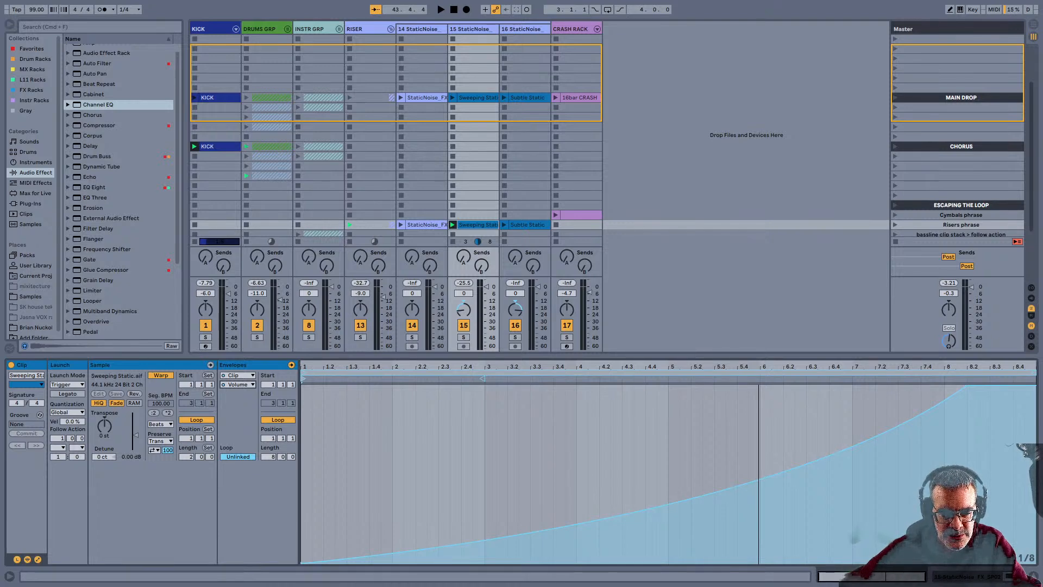
left_click(238, 456)
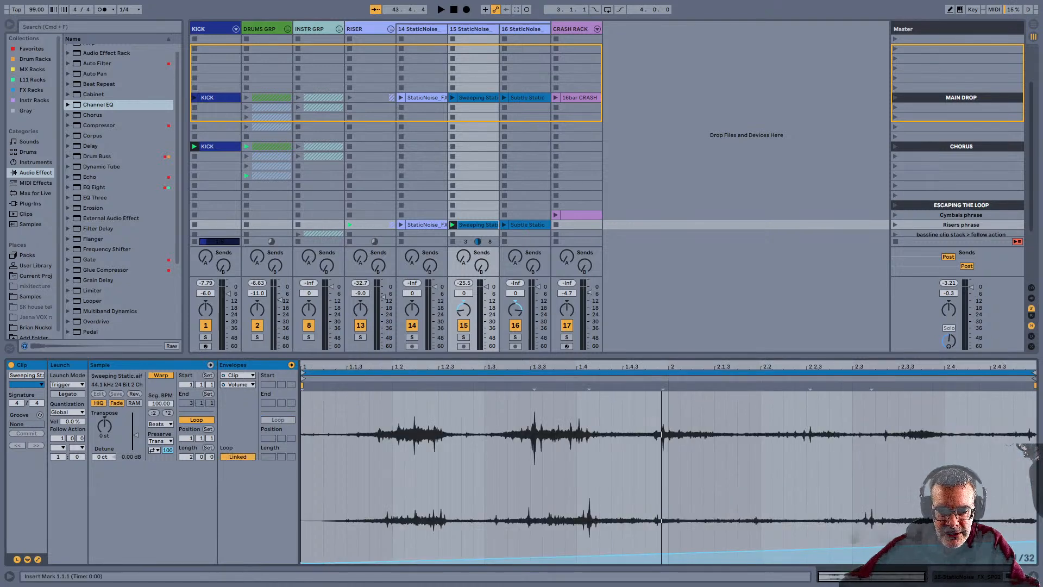
key("space")
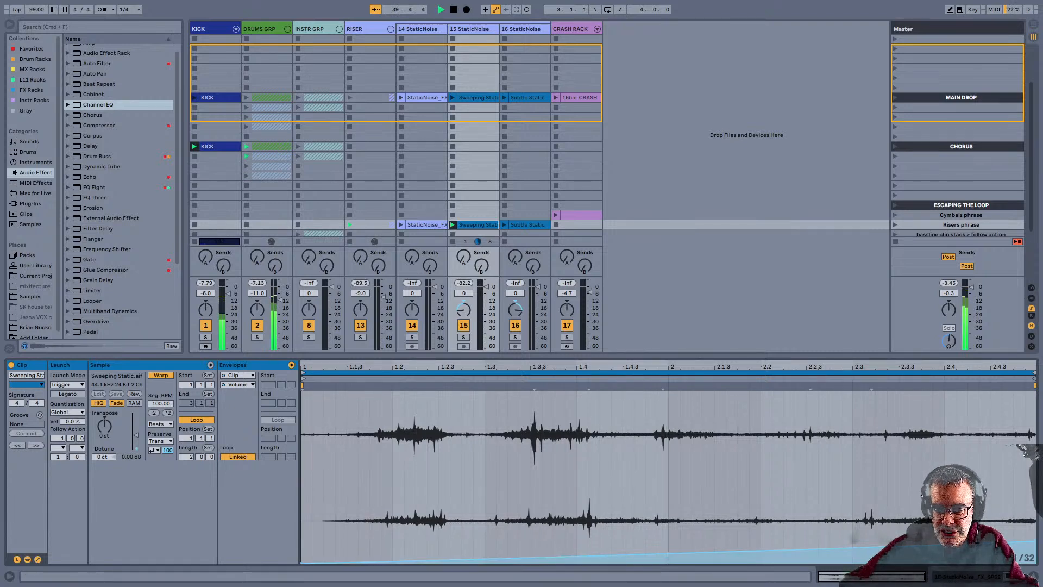
key("space")
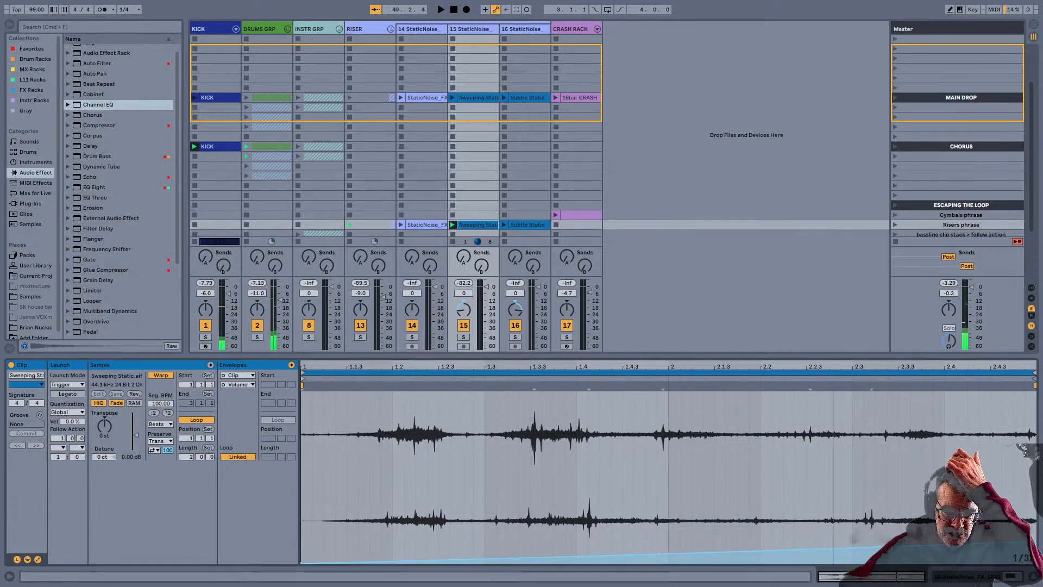
Unlink the Sweeping Static volume envelope from the clip and set its loop length to 8 bars
left_click(238, 456)
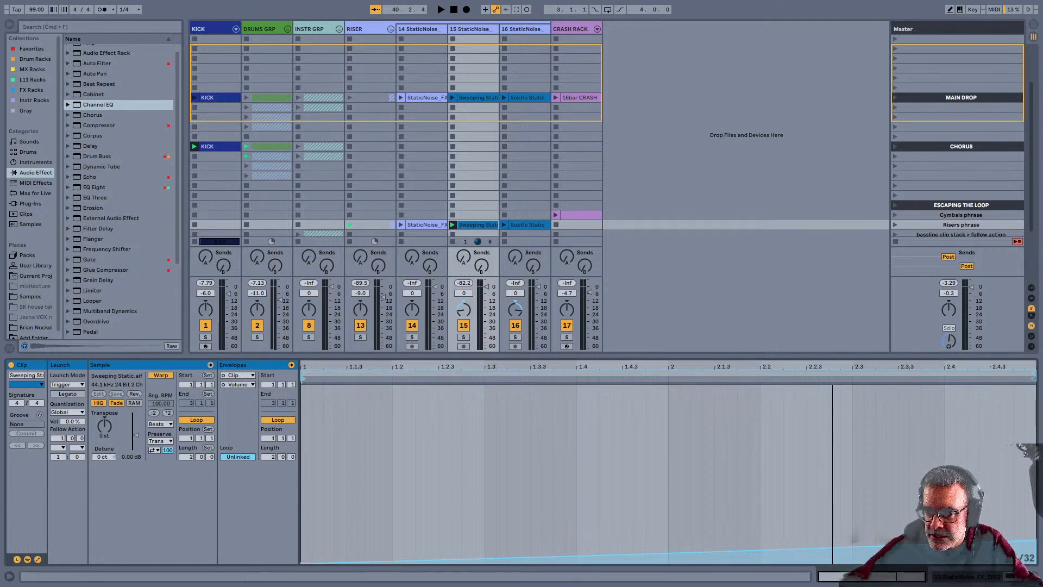
left_click(668, 372)
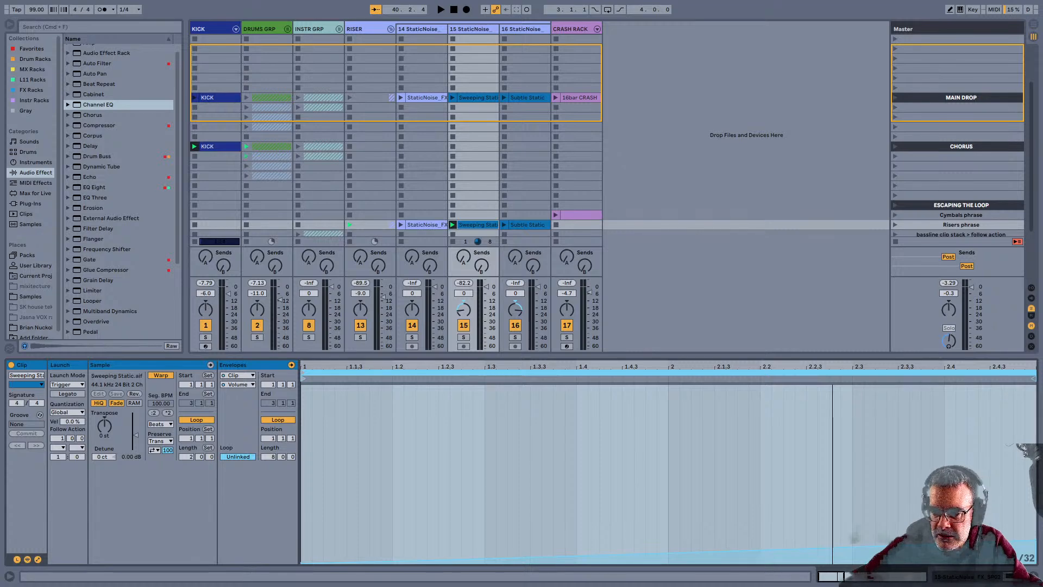
key("z")
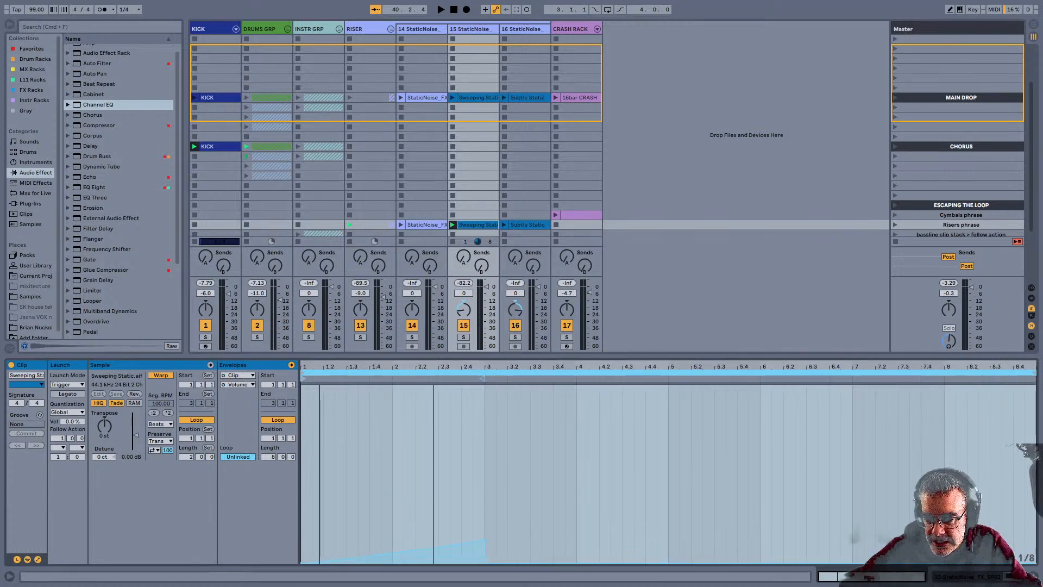
key("super+a")
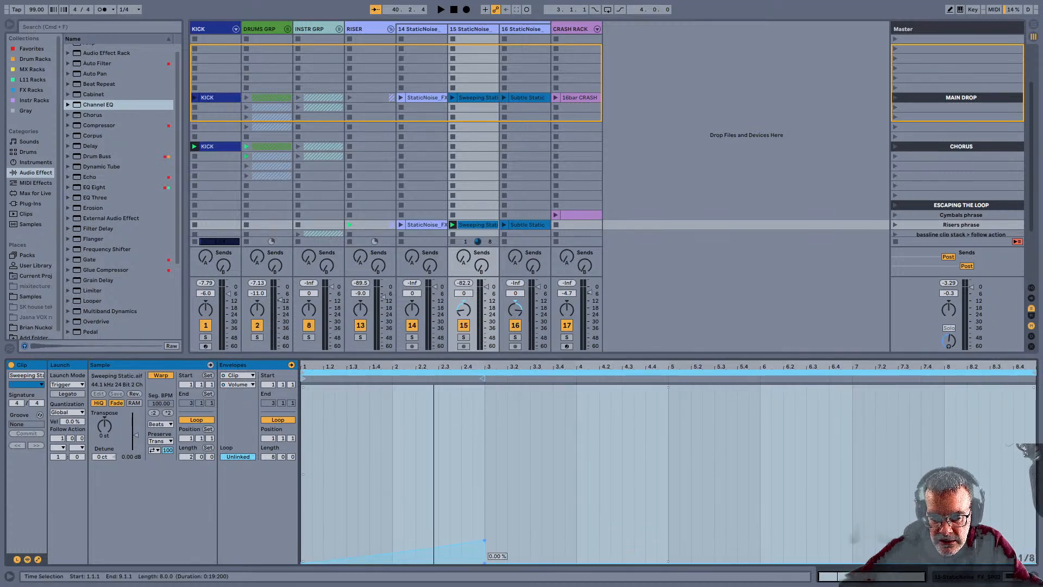
Redraw the Sweeping Static volume envelope as a steady ramp from silence at bar 1 to full level at bar 8
left_click(485, 563)
left_click_drag(484, 540, 956, 387)
left_click(910, 413)
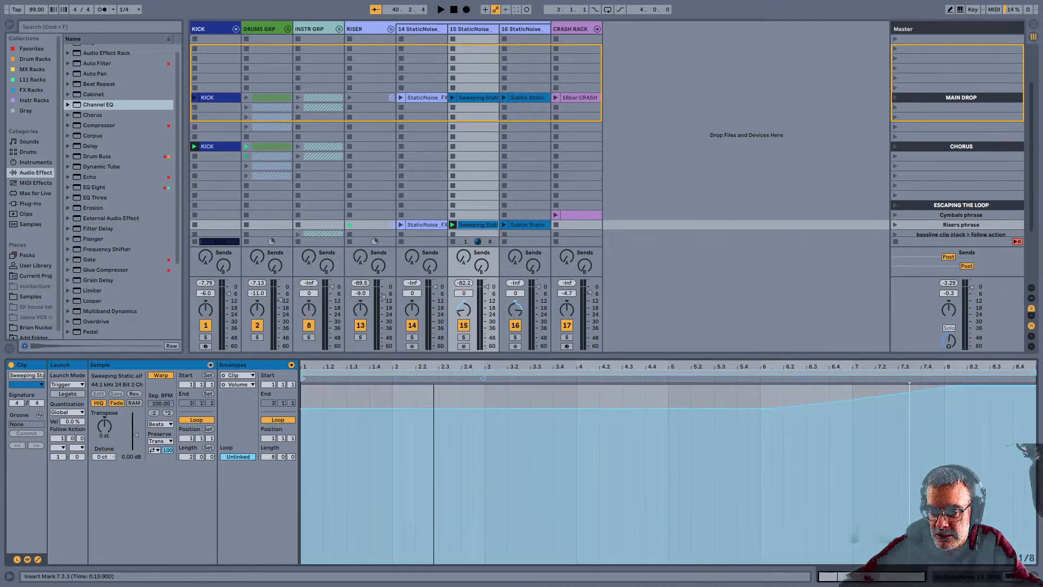
left_click_drag(772, 408, 304, 560)
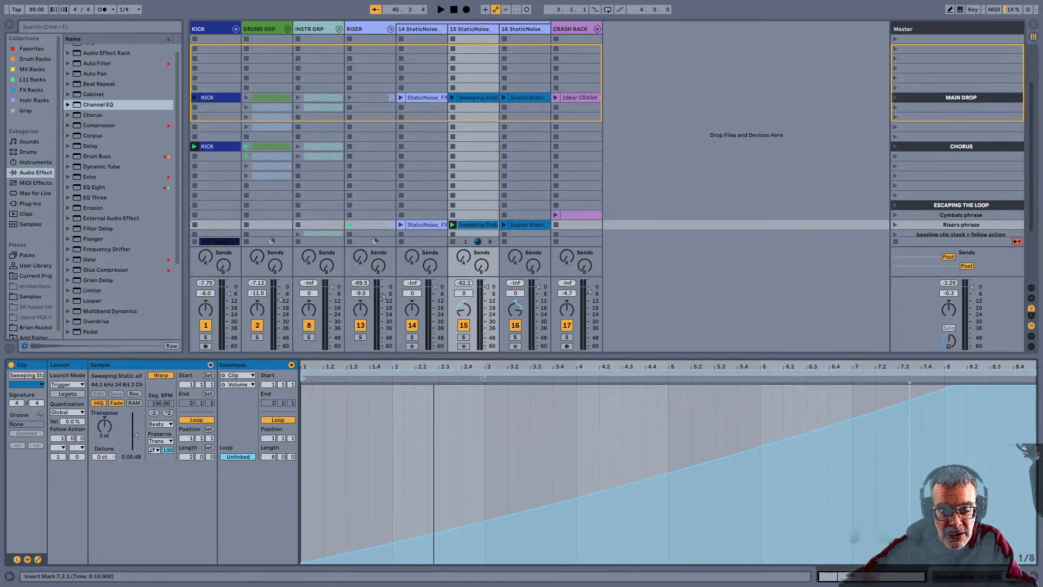
Play the set, solo the RISER group, and ease the Sweeping Static track's panning toward the centre
key("space")
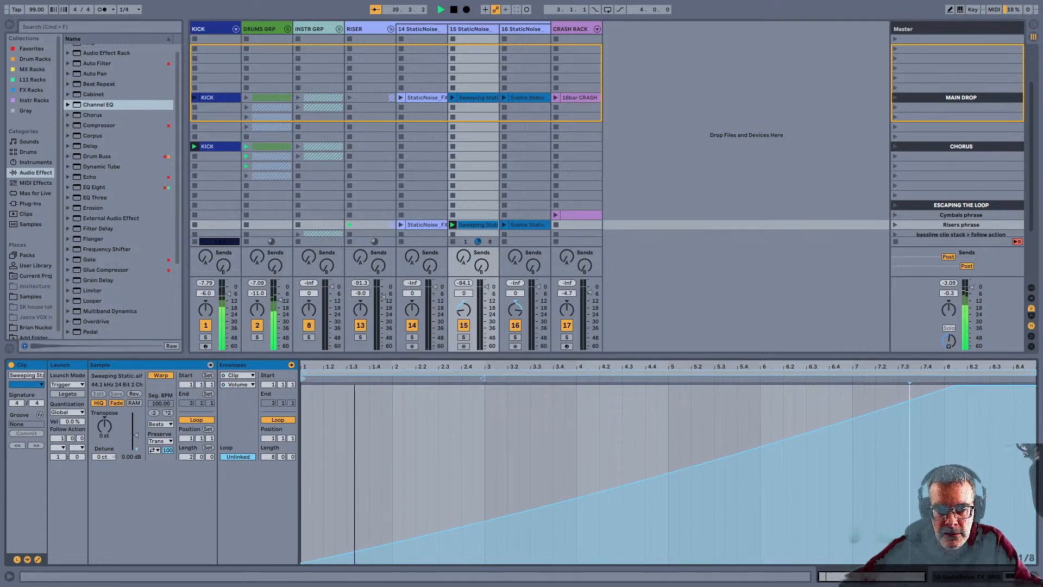
key("s")
key("s")
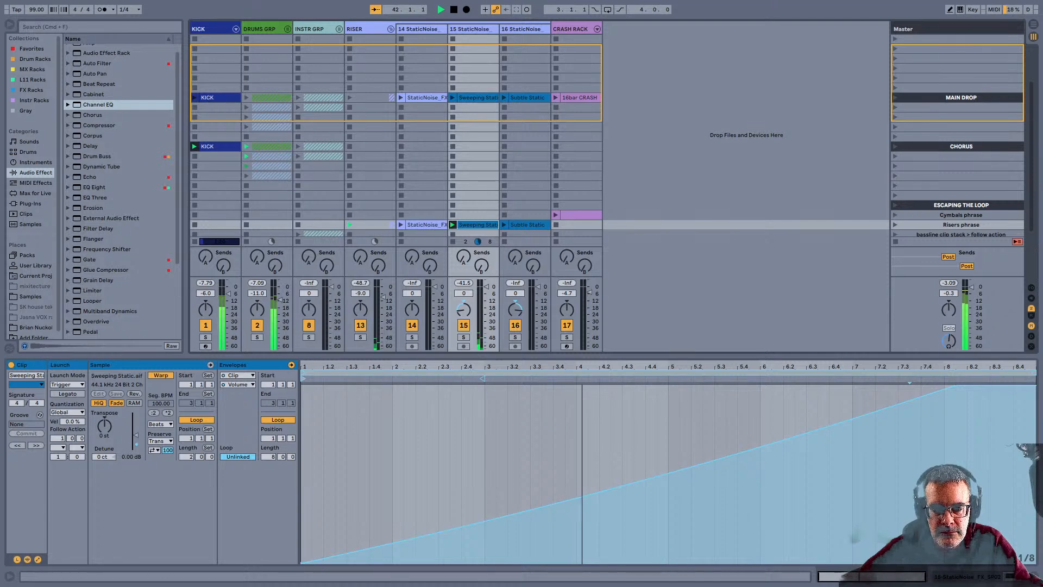
left_click(360, 337)
left_click_drag(463, 309, 464, 299)
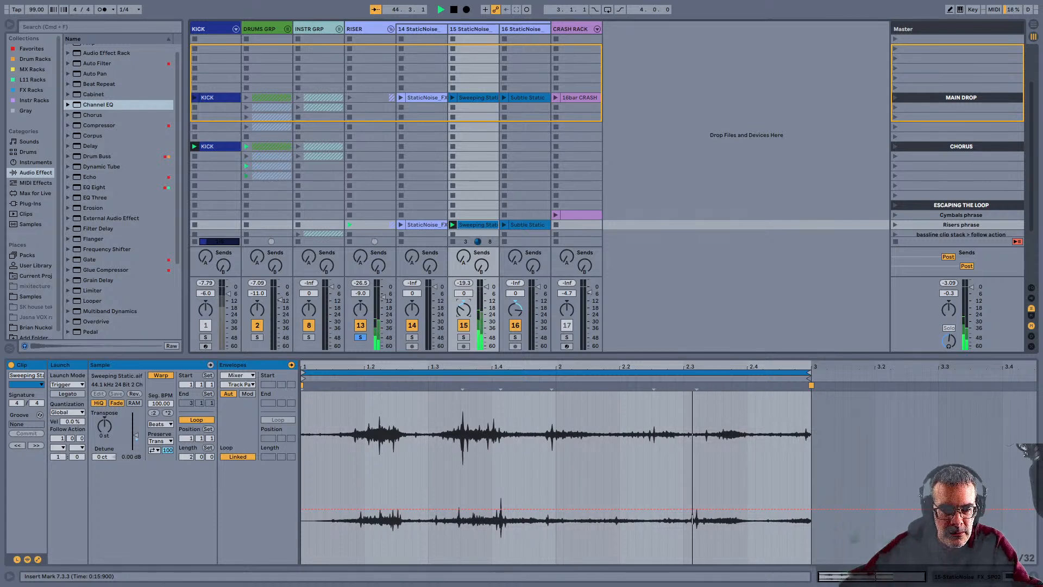
Review the soloed Sweeping Static clip's volume and filter frequency envelopes and watch the Auto Filter sweep during playback
left_click(237, 375)
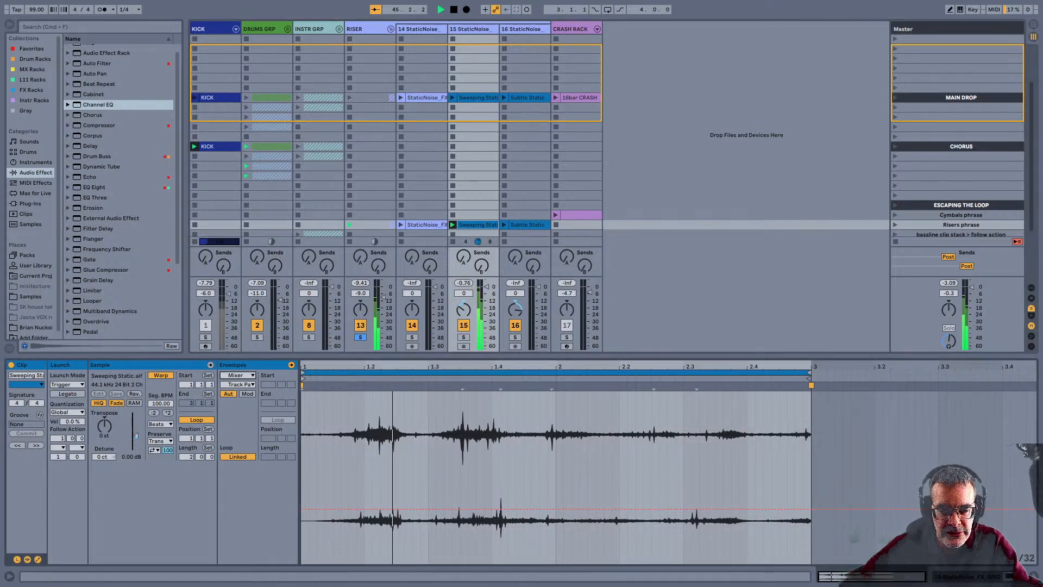
left_click(238, 366)
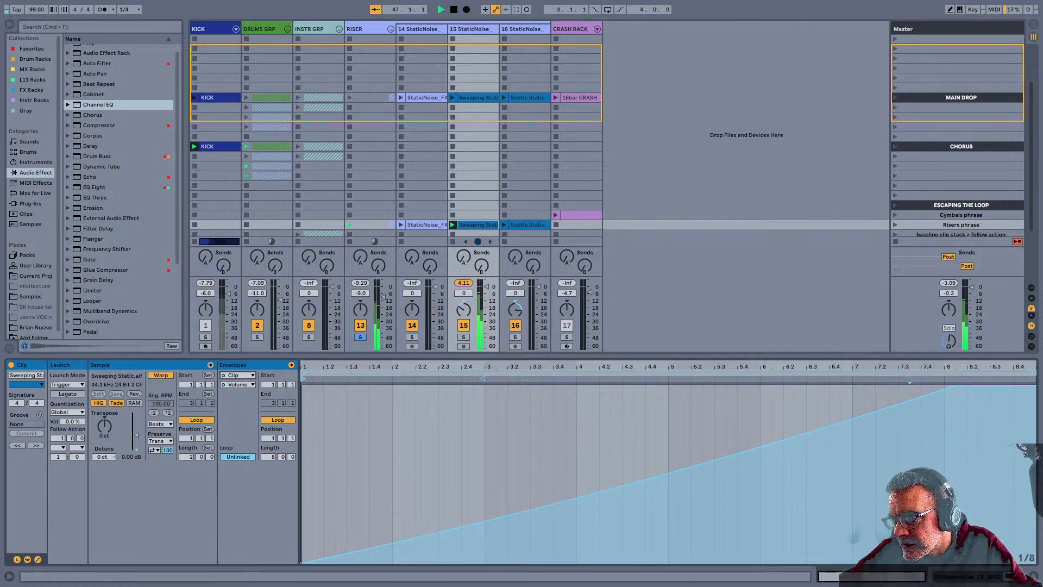
key("super+a")
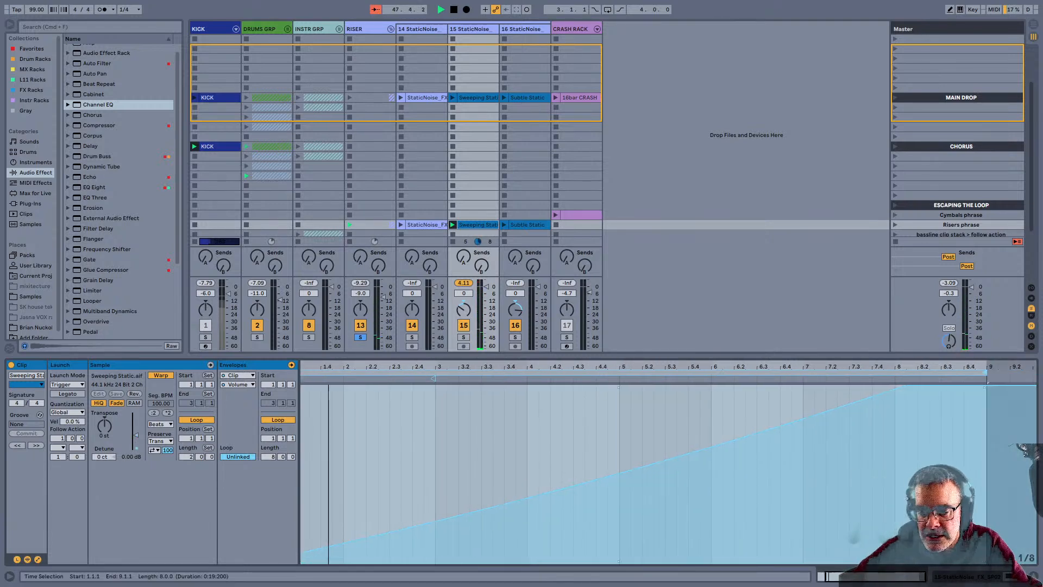
left_click(237, 375)
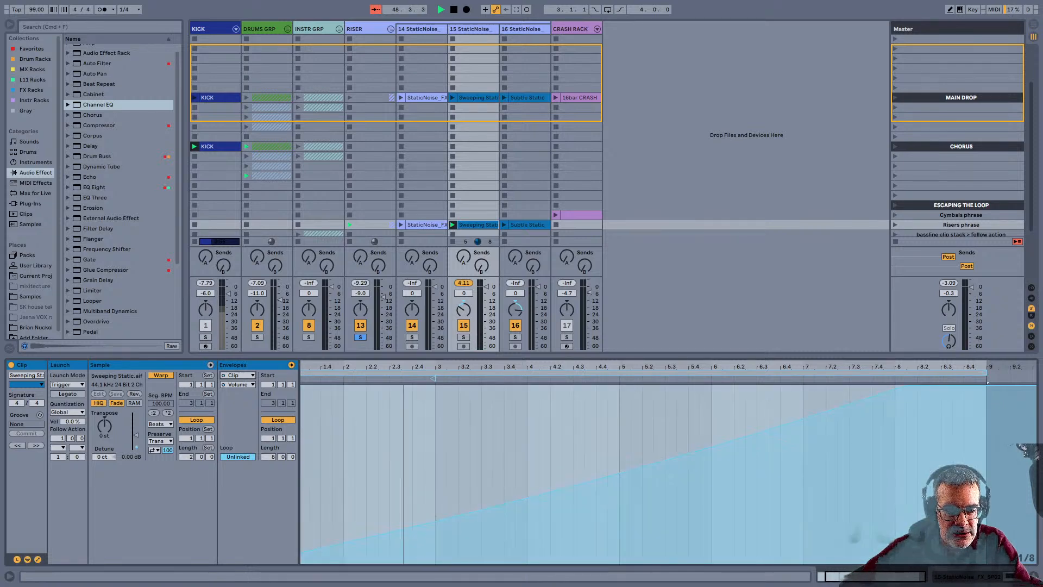
left_click(238, 397)
key("shift+Tab")
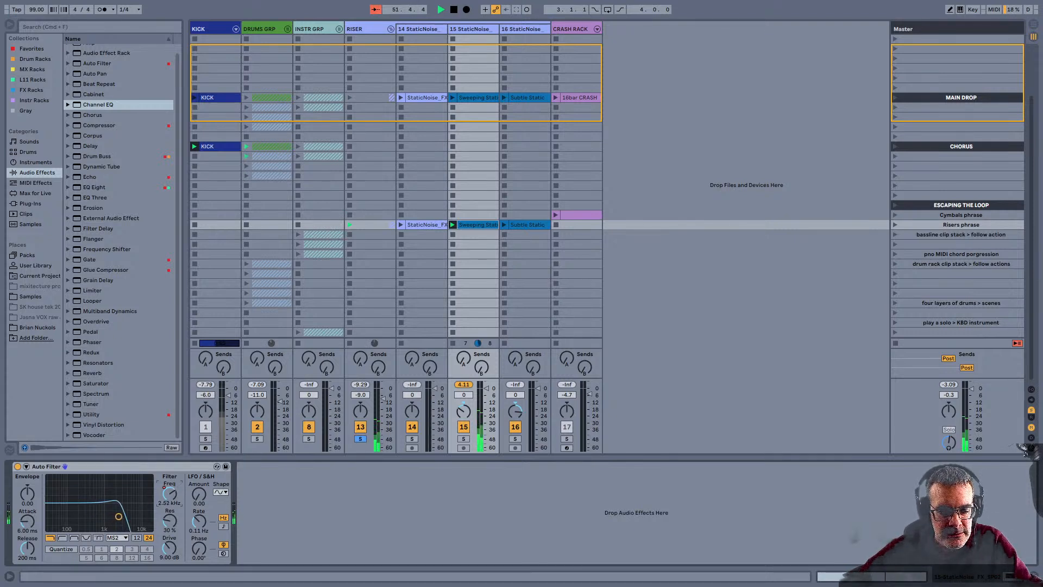
key("shift+Tab")
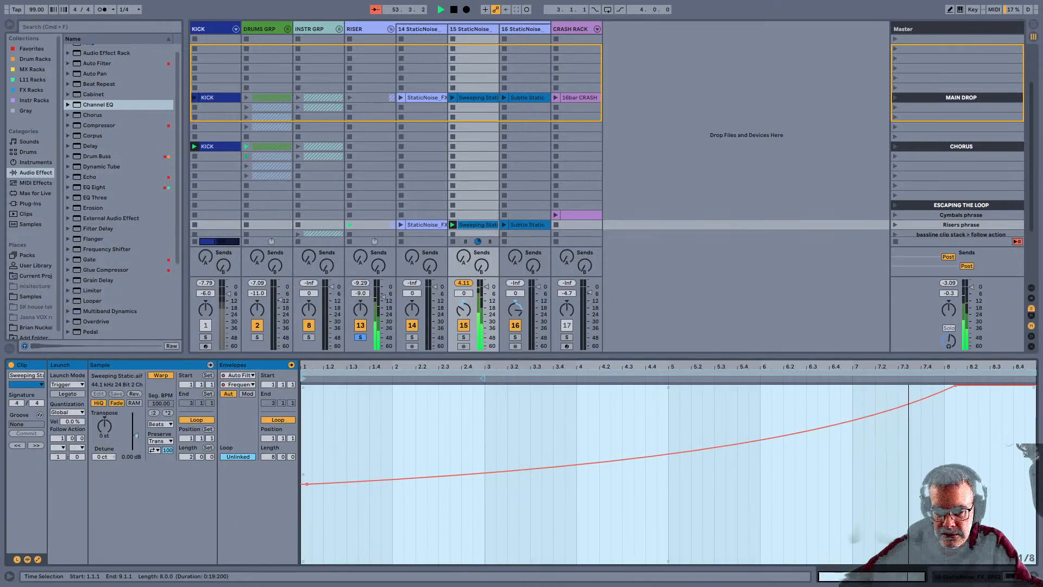
Launch the Risers phrase Subtle Static clip and examine its volume envelope and the track's Auto Filter
key("shift+Tab")
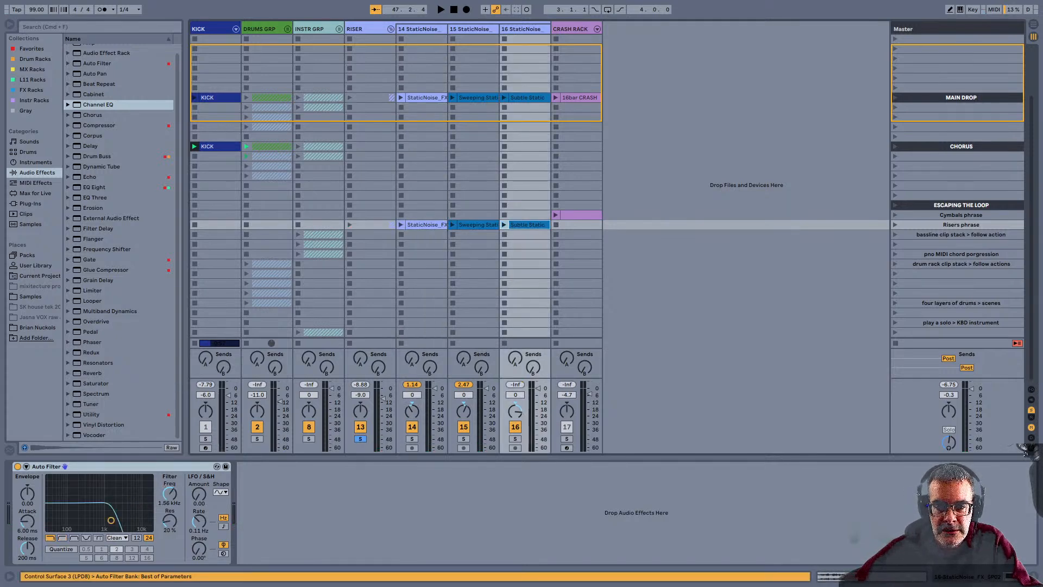
key("Return")
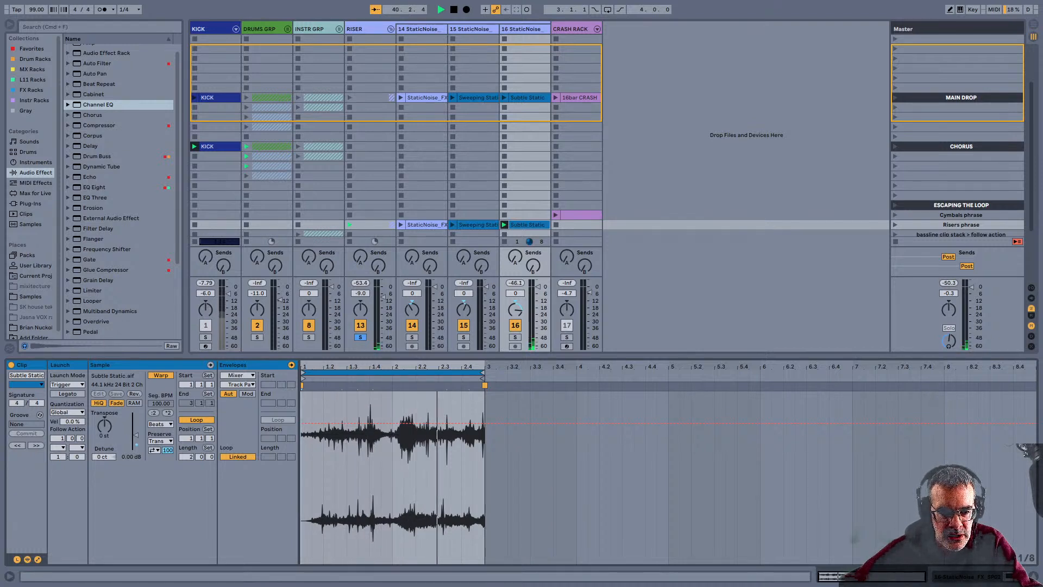
left_click(238, 375)
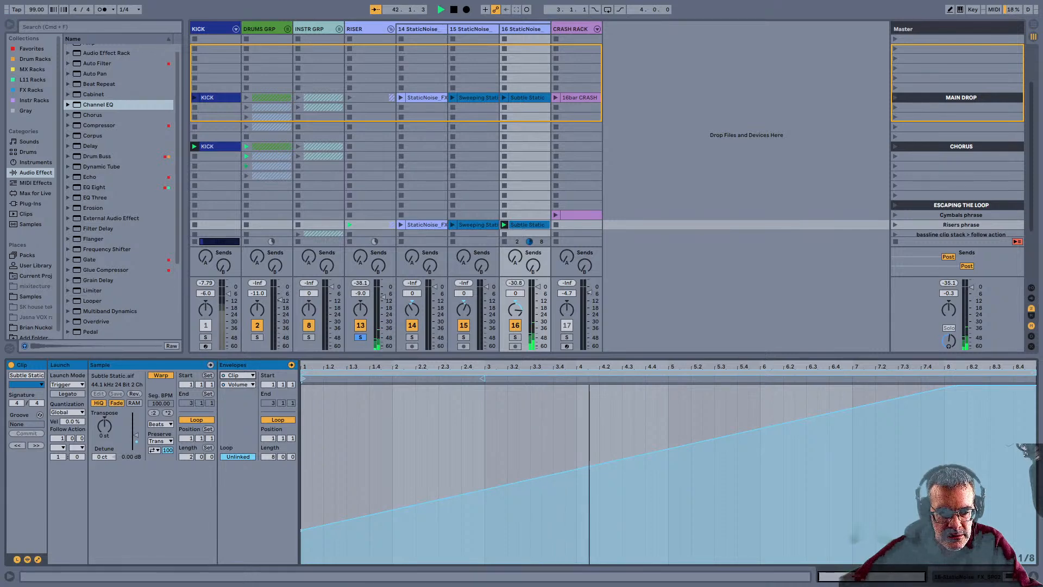
left_click(238, 376)
key("shift+Tab")
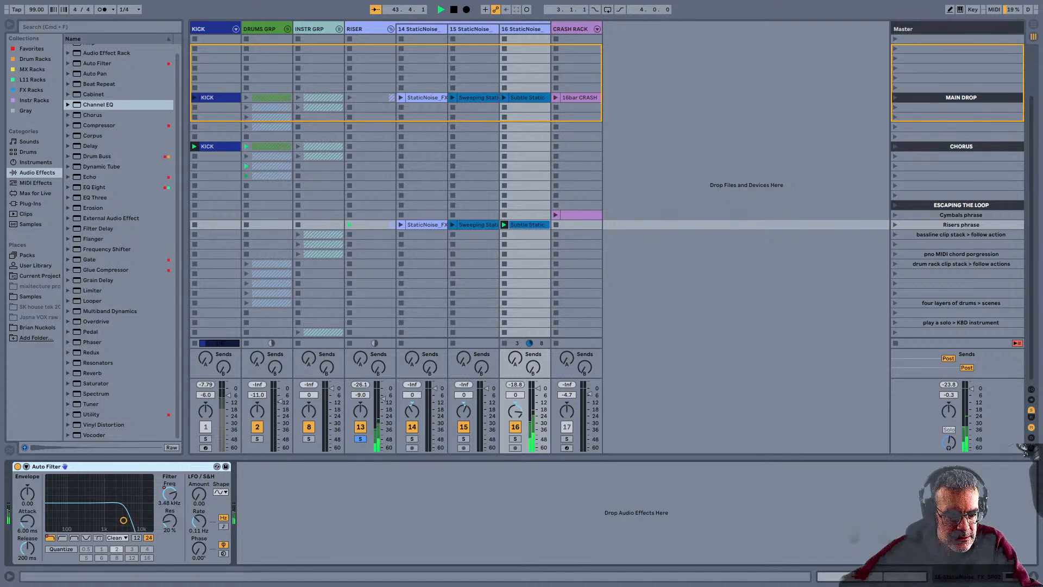
Switch the Subtle Static track's Auto Filter to notch, lower the track volume to -20.5 dB, and stop playback
left_click(86, 537)
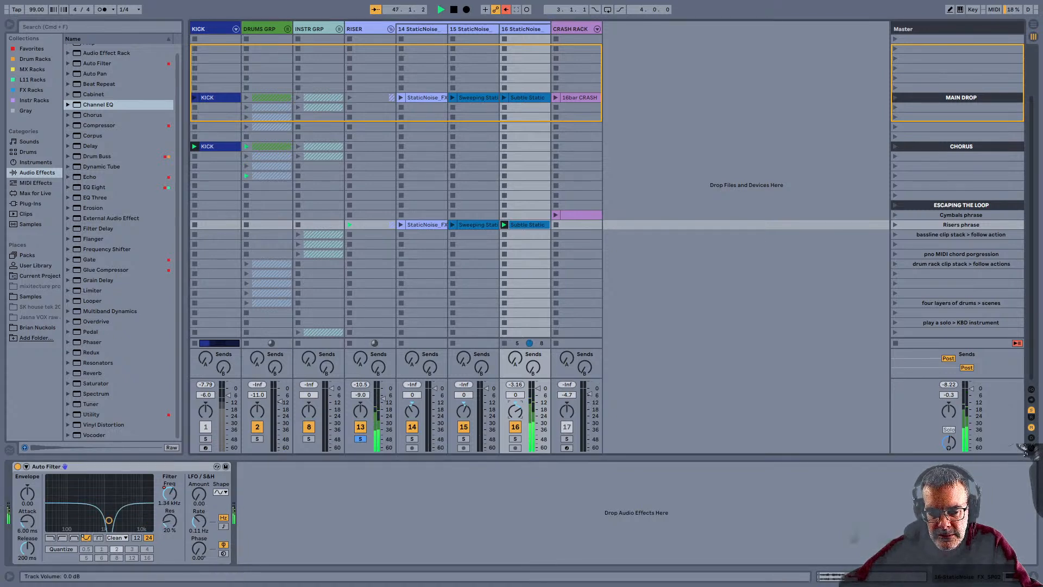
left_click_drag(538, 388, 538, 411)
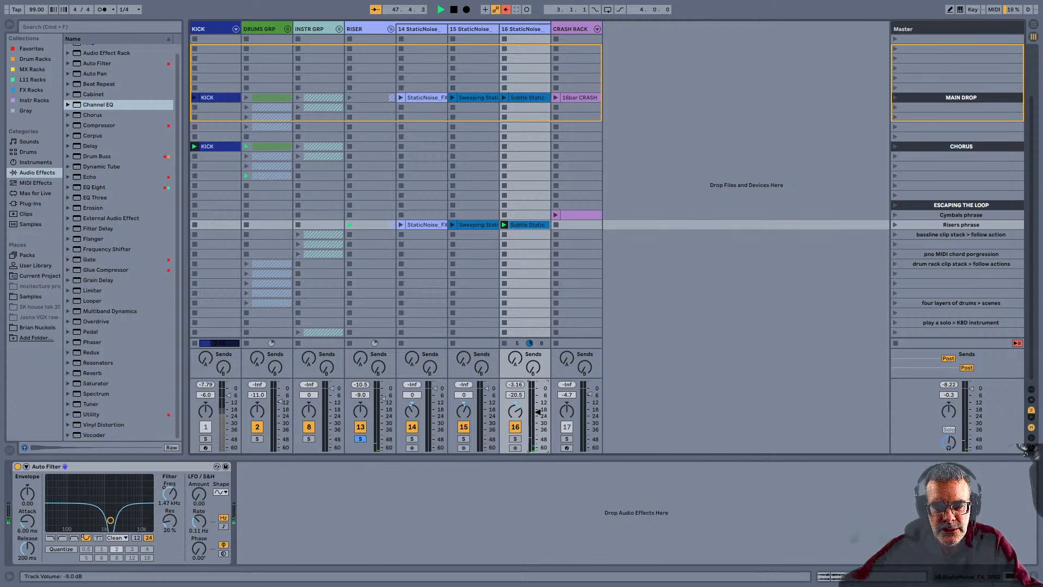
key("space")
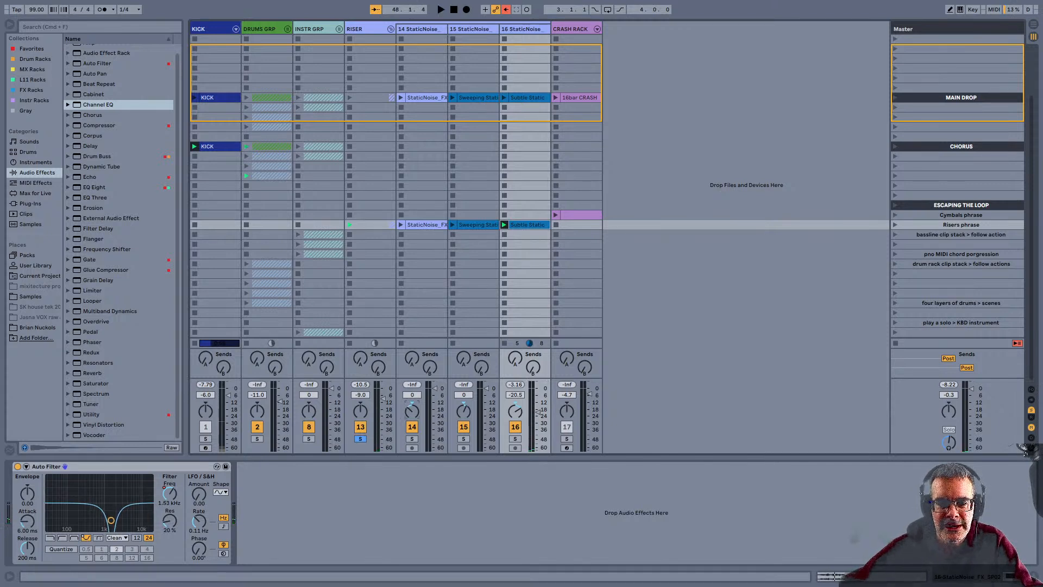
Inspect the devices on the RISER group and on the CRASH RACK track of the Cymbals phrase
left_click(371, 224)
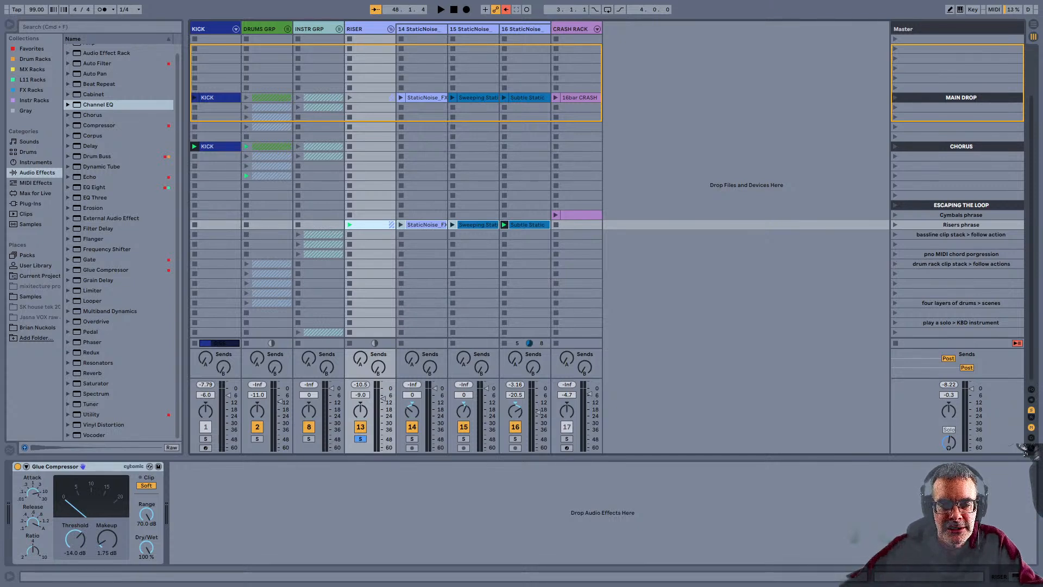
left_click(580, 215)
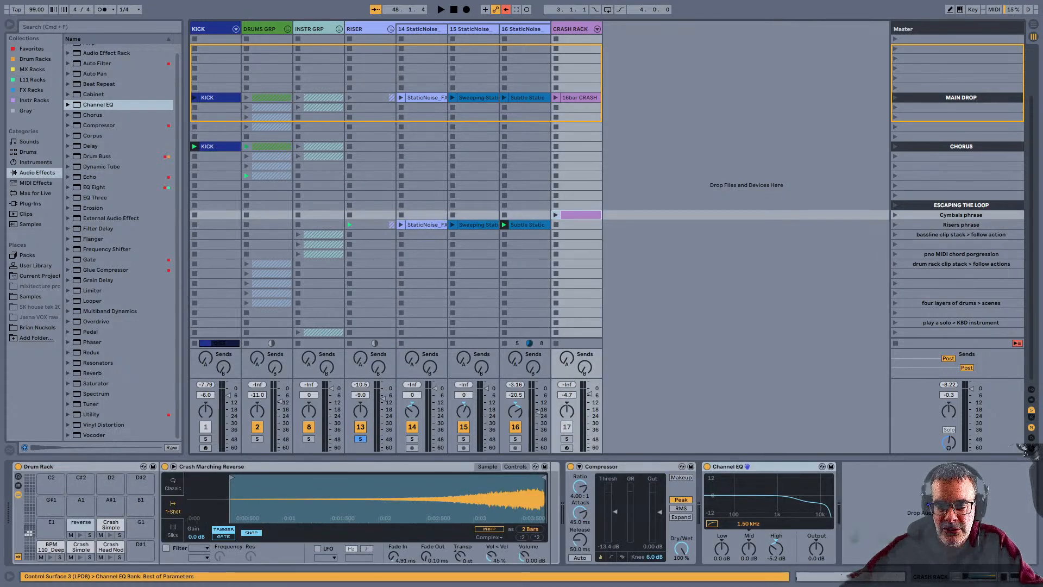
Open the MAIN DROP scene's 16bar CRASH clip and view its notes across all 16 bars
left_click(960, 234)
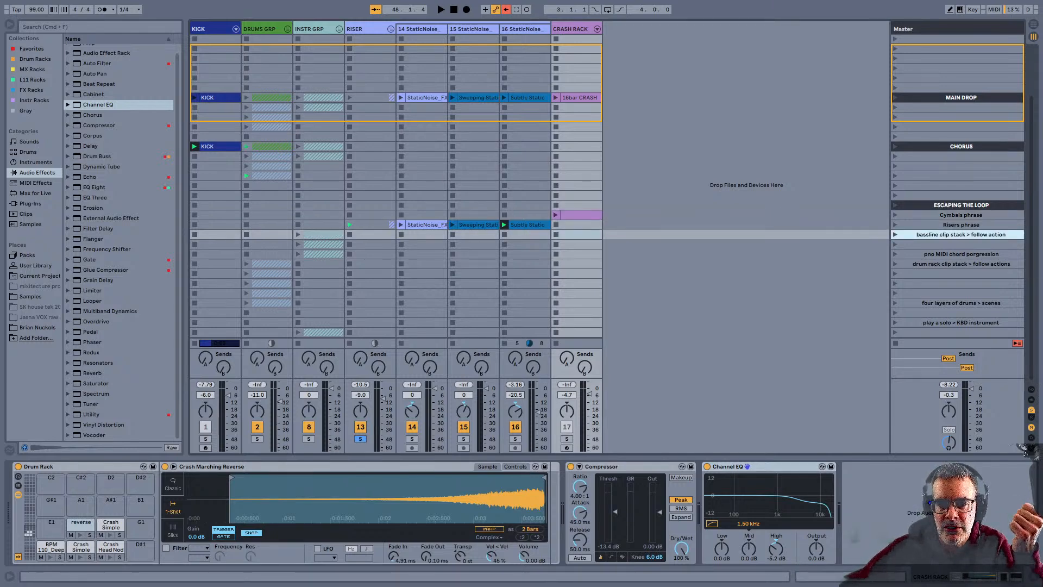
double_click(580, 97)
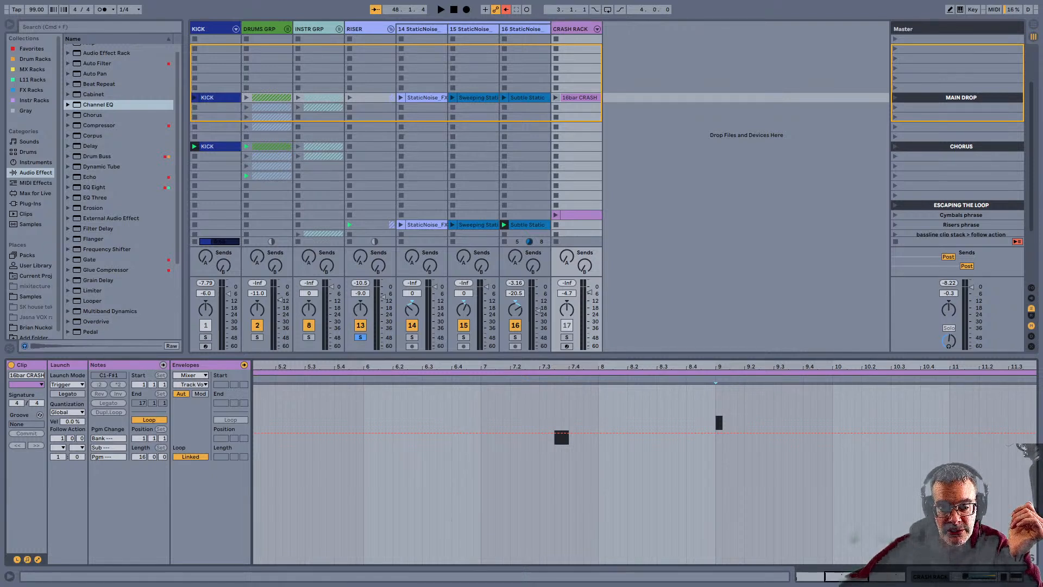
key("minus")
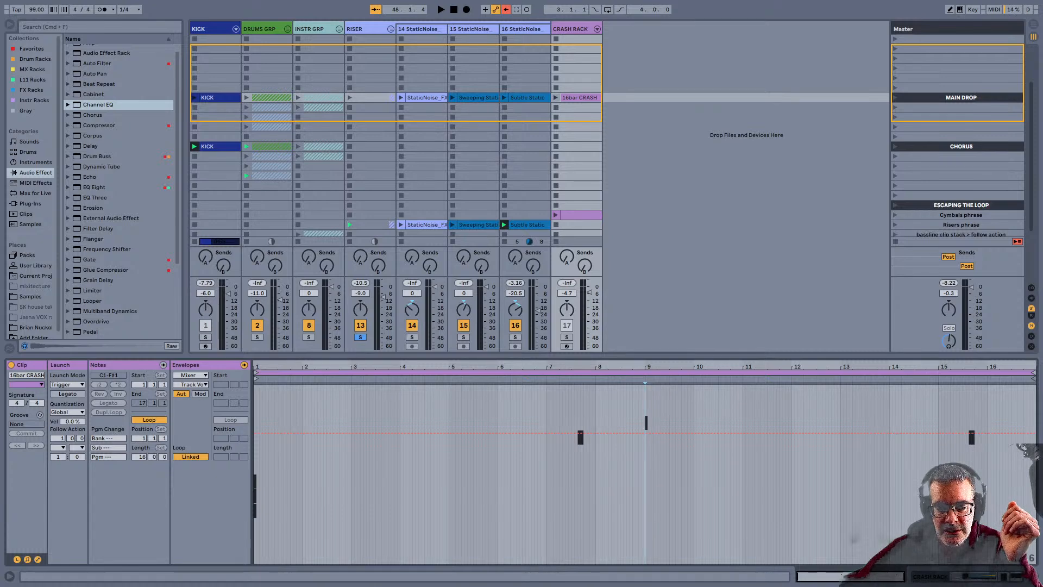
Open the Risers phrase StaticNoise clip on track 14 and display its clip volume envelope across 16 bars
left_click(528, 225)
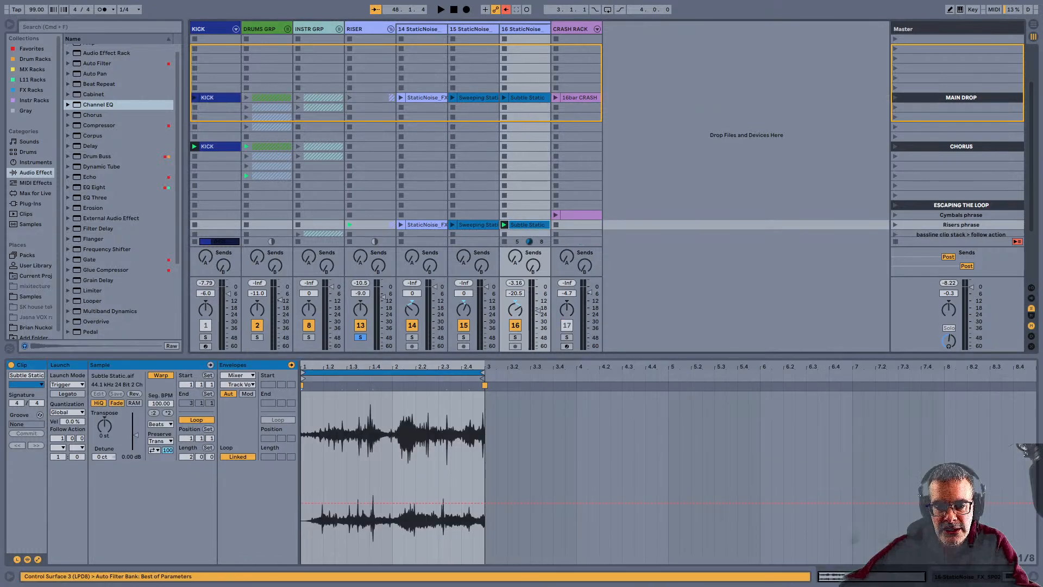
left_click(427, 225)
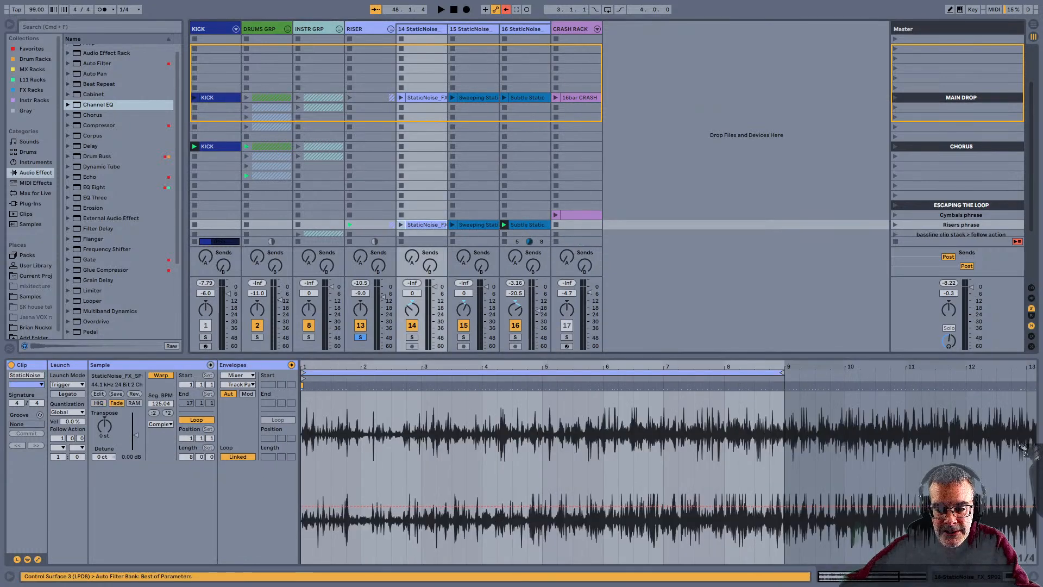
key("minus")
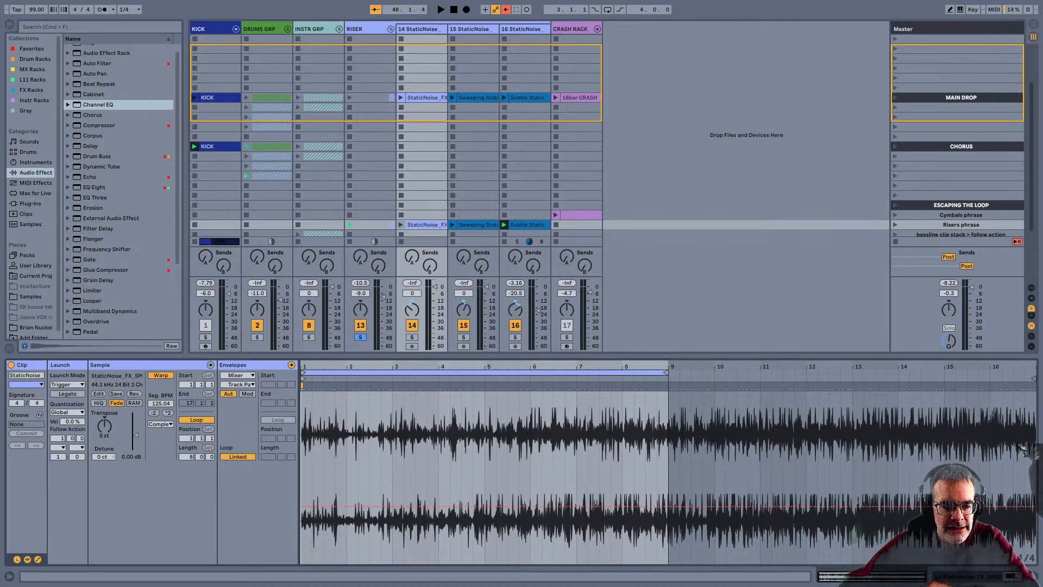
left_click(238, 375)
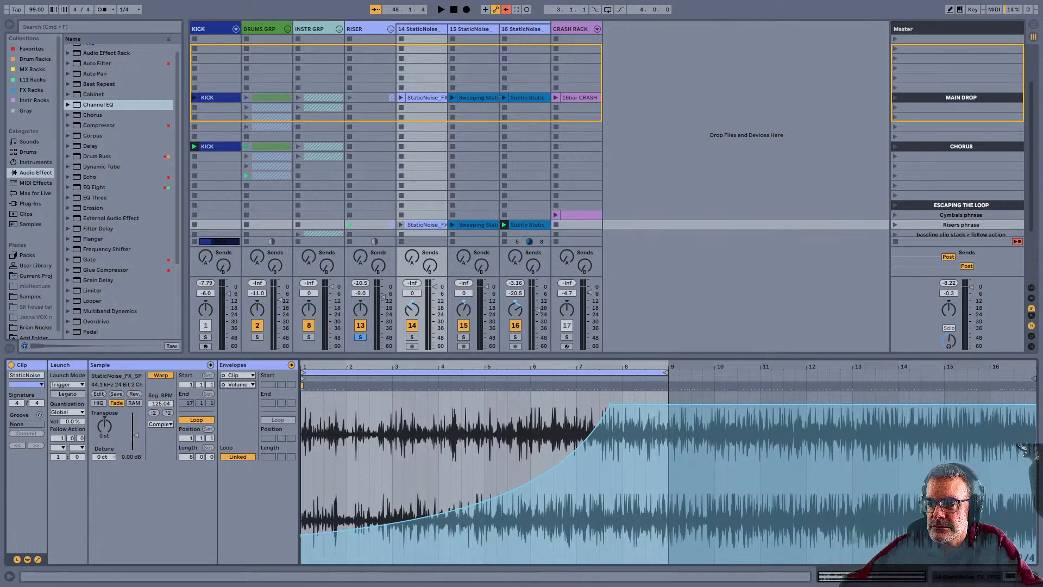
left_click(423, 108)
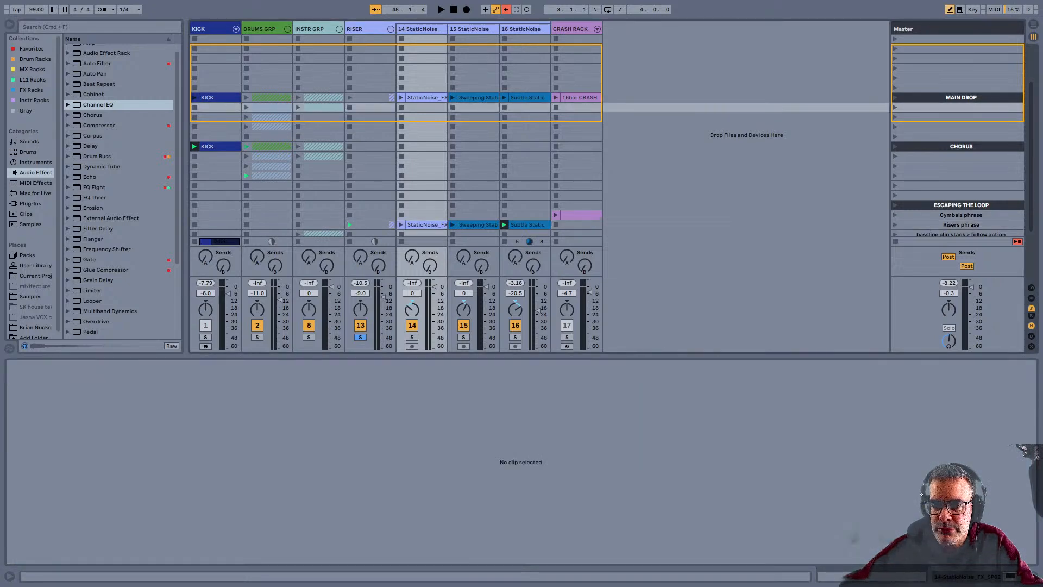
left_click(426, 225)
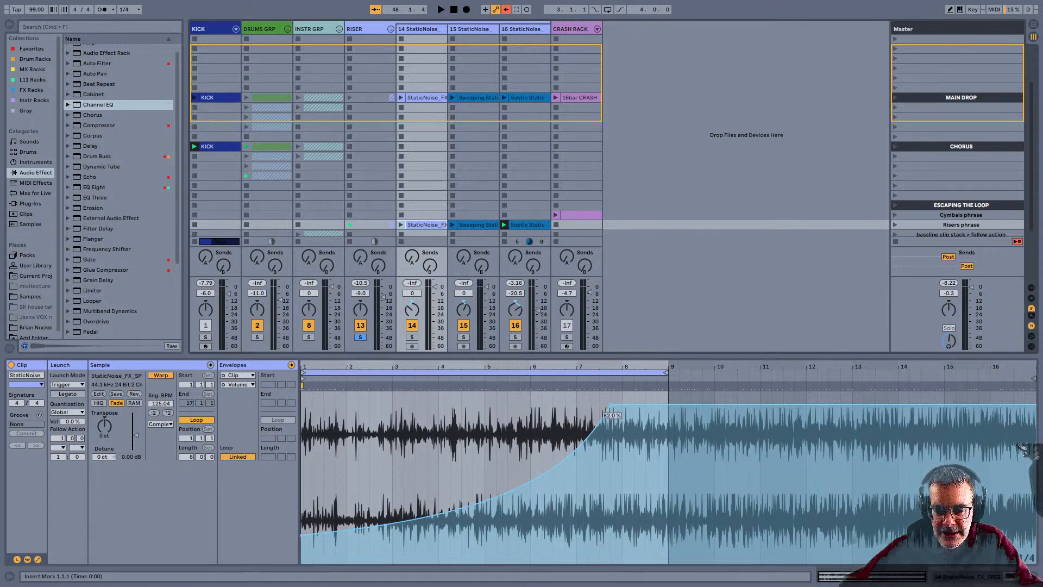
Raise the peak breakpoint of the StaticNoise clip's volume ramp to about 99% and move it to bar 8
left_click_drag(610, 404, 611, 392)
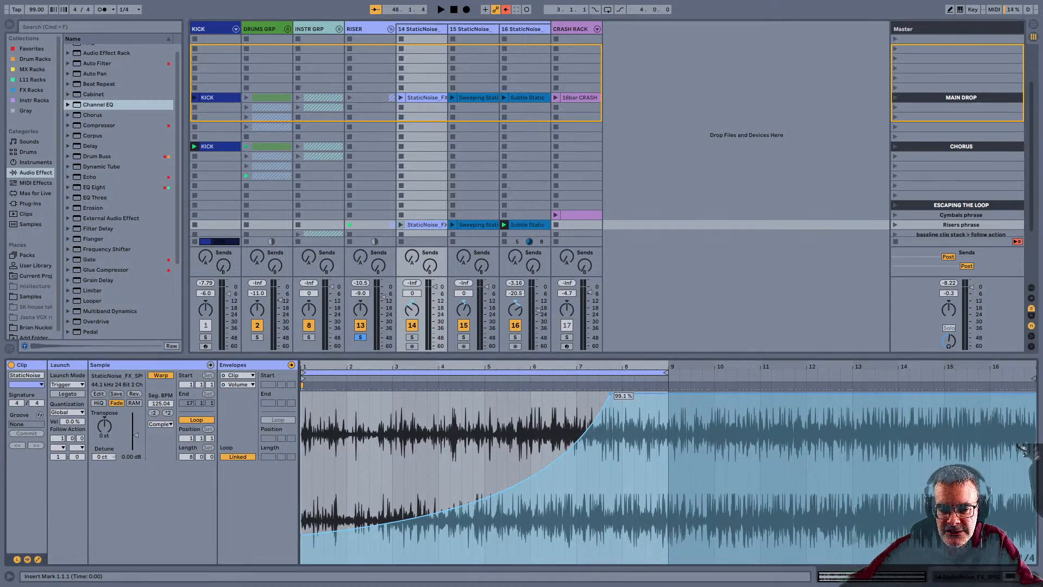
left_click_drag(626, 446, 651, 445)
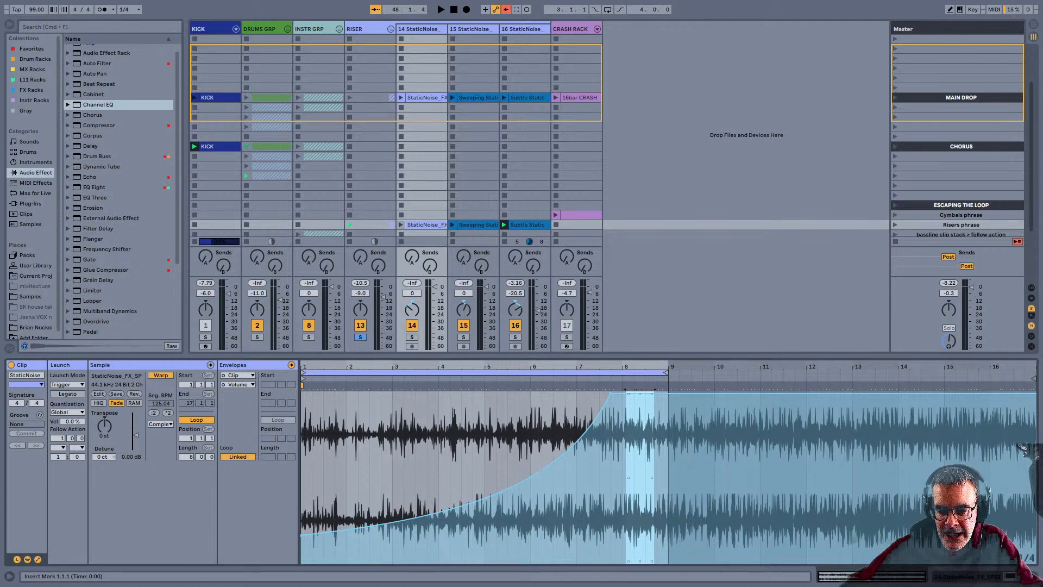
left_click(609, 393)
mouse_move(609, 392)
left_mouse_down()
mouse_move(668, 392)
mouse_move(624, 392)
left_mouse_up()
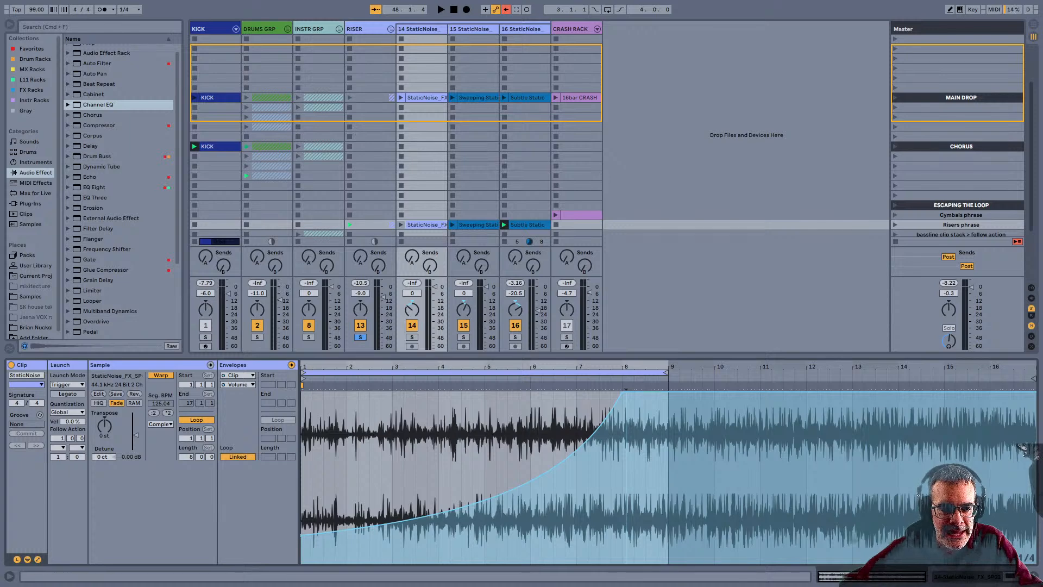
Review track 14's Auto Filter alongside the StaticNoise clip's filter frequency, resonance and LFO amount envelopes, and start playback
key("shift+Tab")
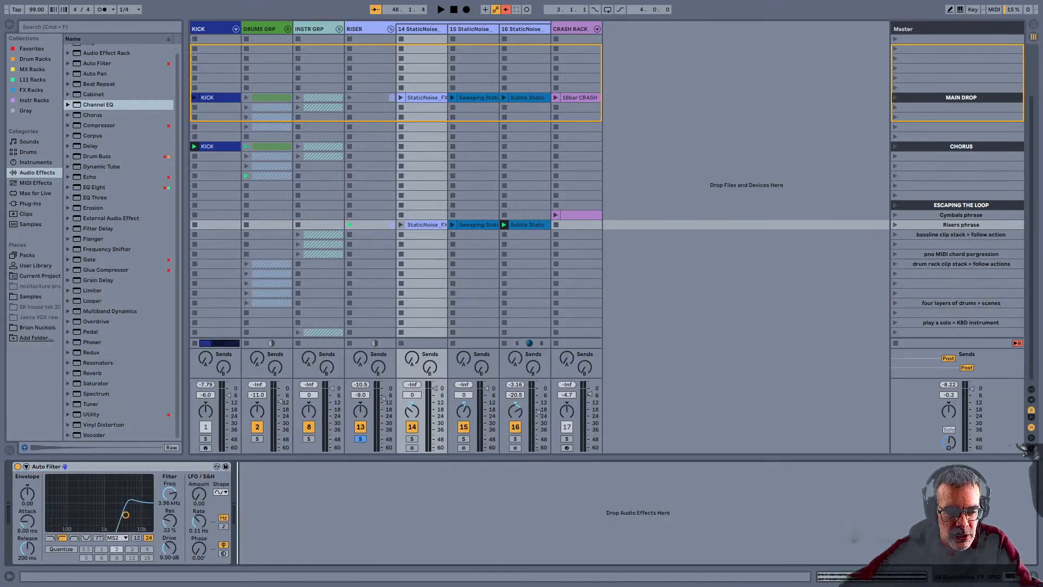
key("shift+Tab")
key("shift+Tab")
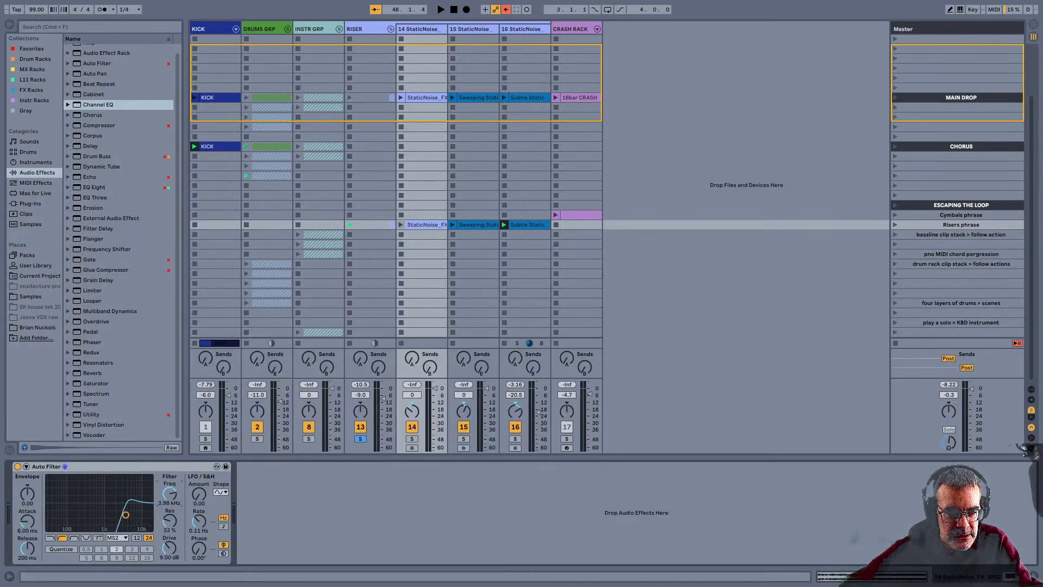
key("shift+Tab")
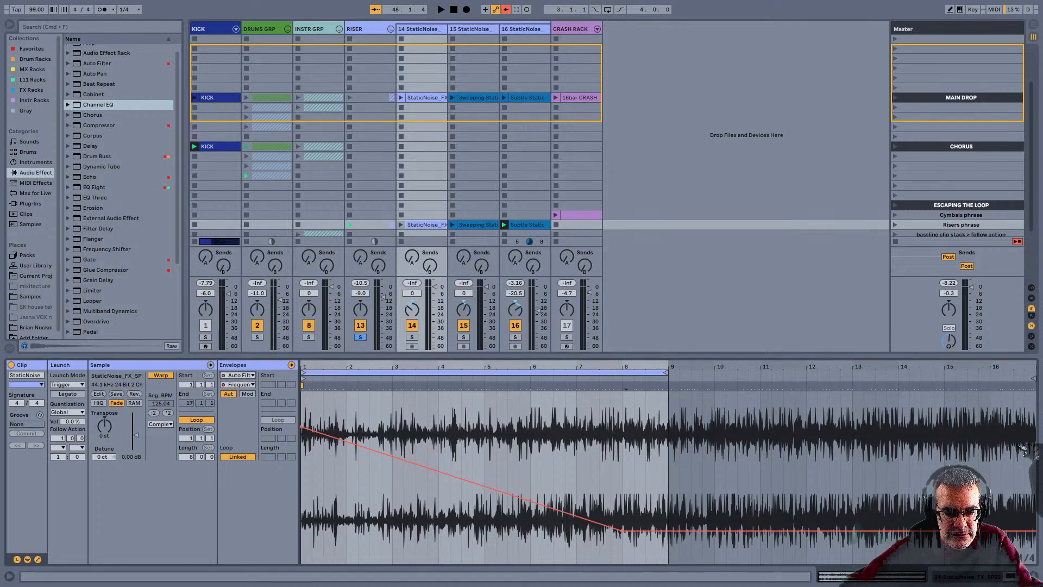
key("shift+Tab")
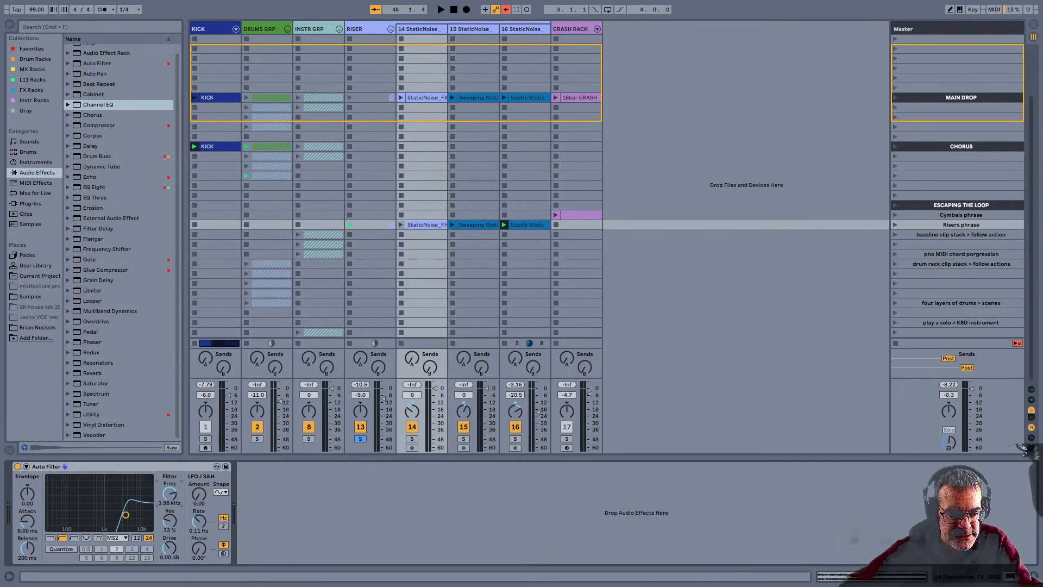
key("shift+Tab")
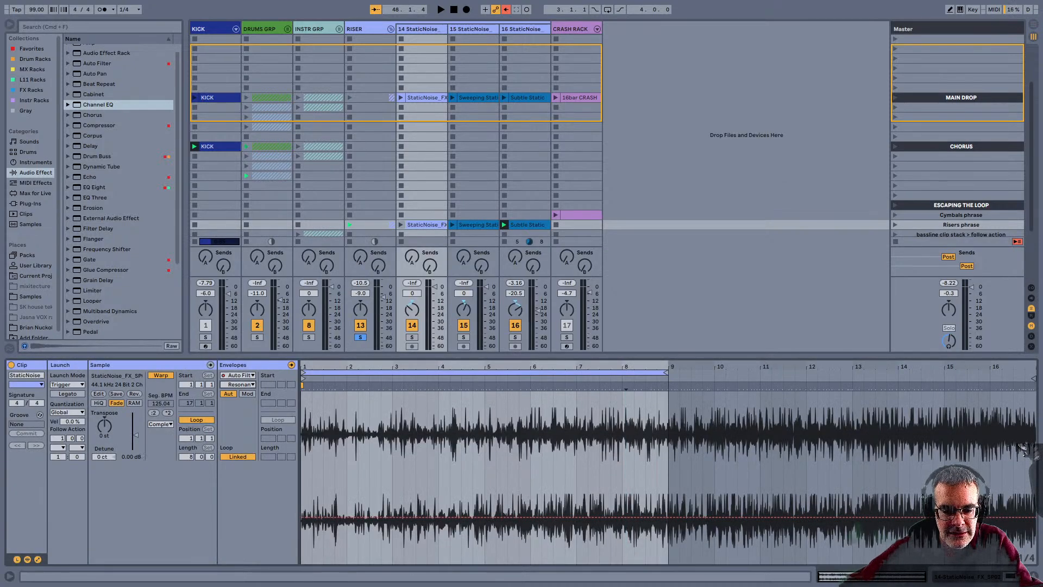
key("shift+Tab")
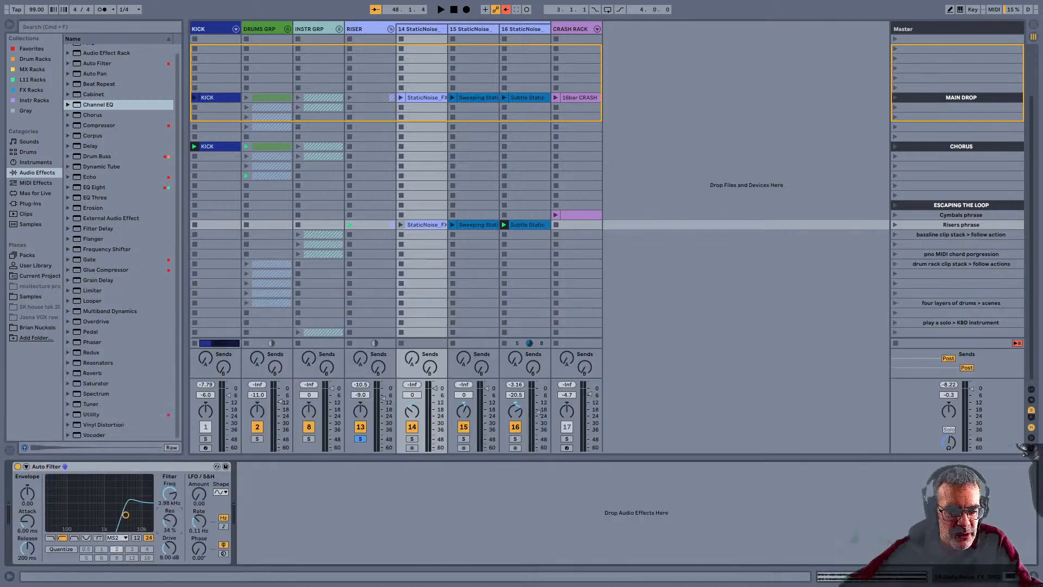
key("space")
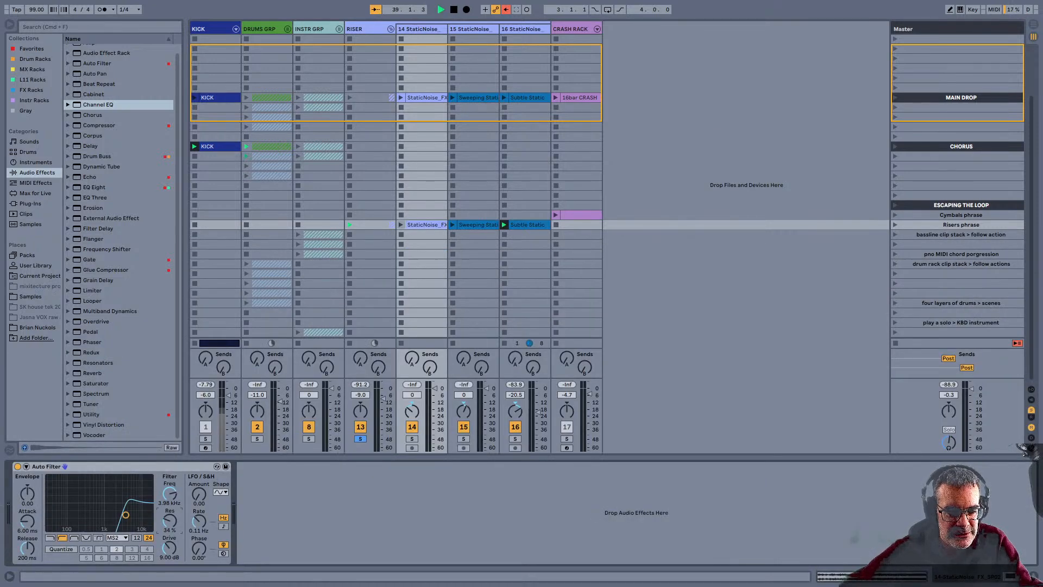
key("shift+Tab")
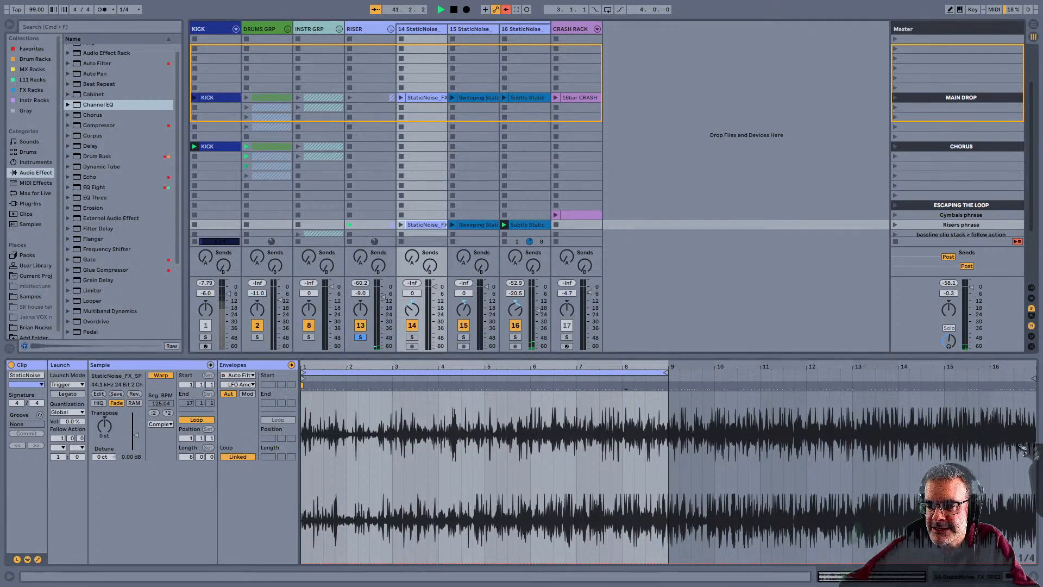
Stop playback, fold the RISER group, and unfold the instrument group for the bassline clip stack > follow action scene
scroll(607, 136, "down", 1)
key("Down")
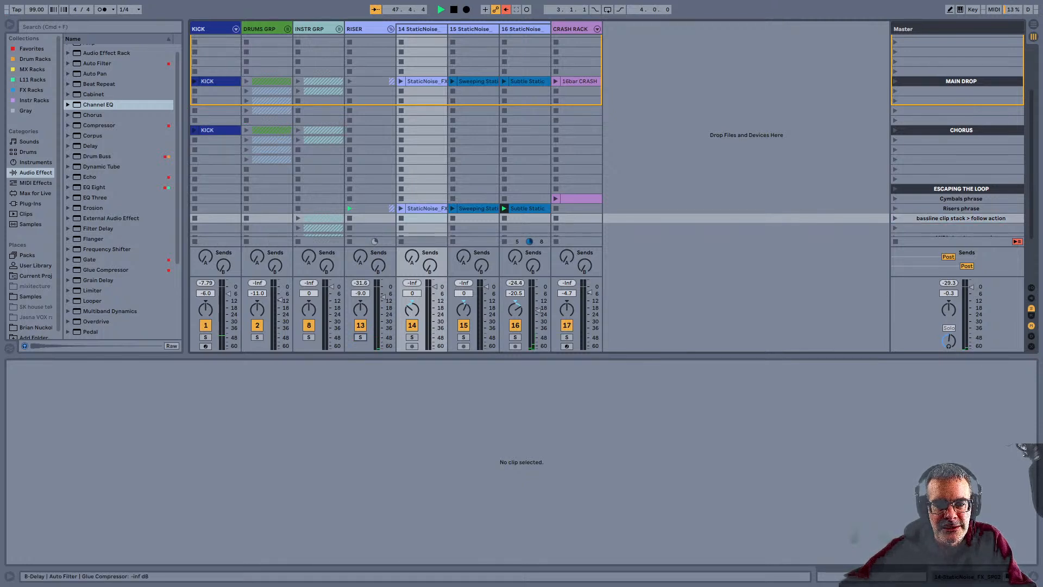
key("F10")
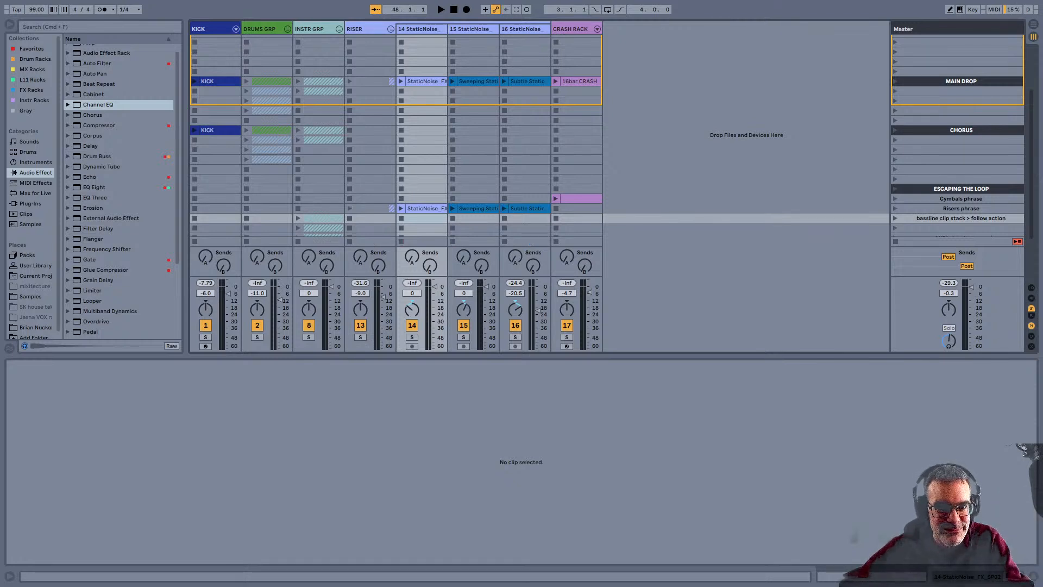
left_click(391, 29)
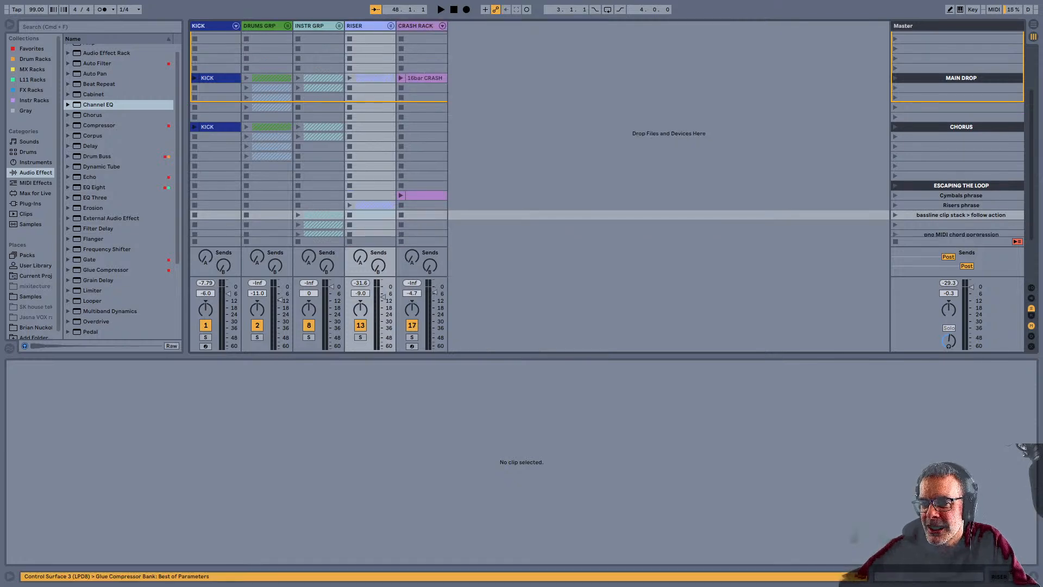
left_click(960, 215)
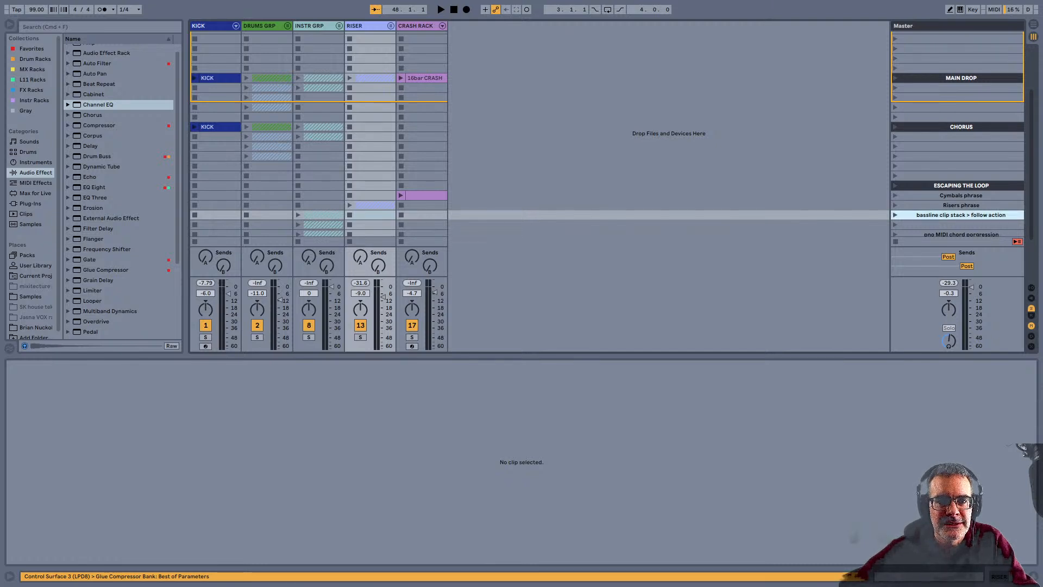
left_click(339, 26)
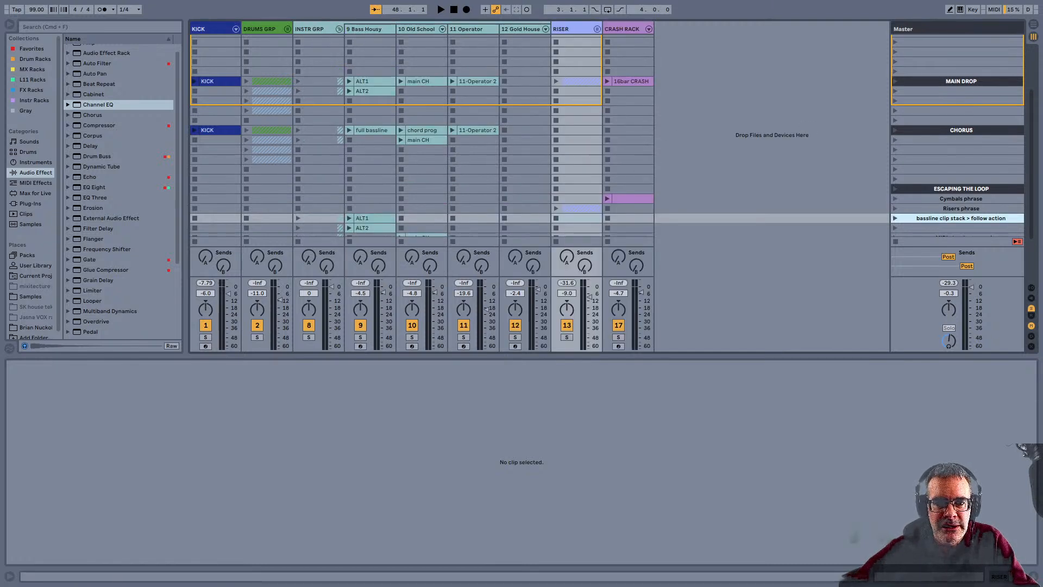
Audition the INGREDIENTS section's ALT1 clip on the Bass Housy track, letting its follow action run before stopping playback
left_click(369, 82)
scroll(369, 82, "up", 4)
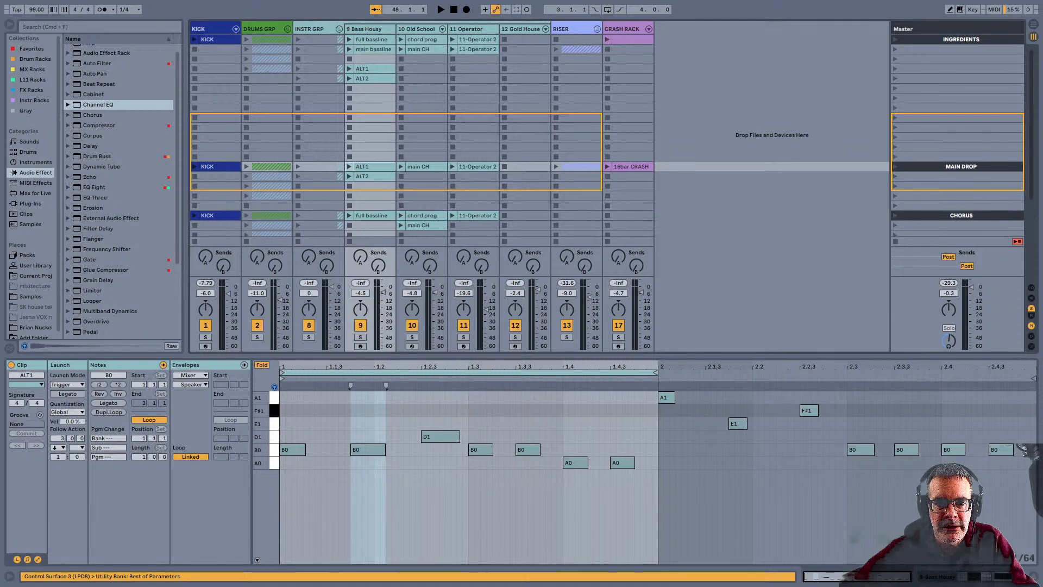
left_click(349, 69)
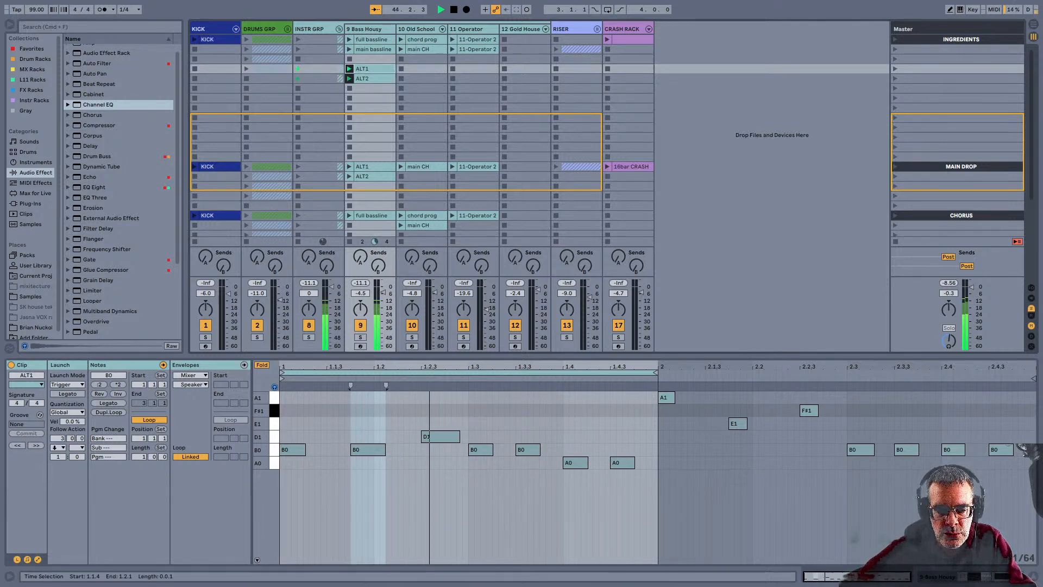
key("space")
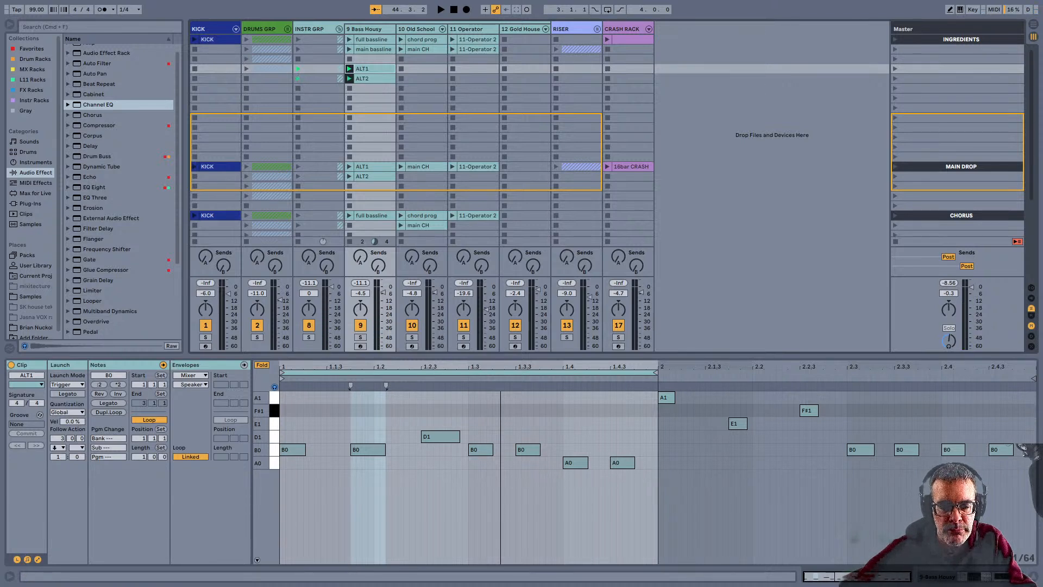
Compare the second note of the ALT2 and ALT1 bassline clips by selecting it in each
left_click(370, 78)
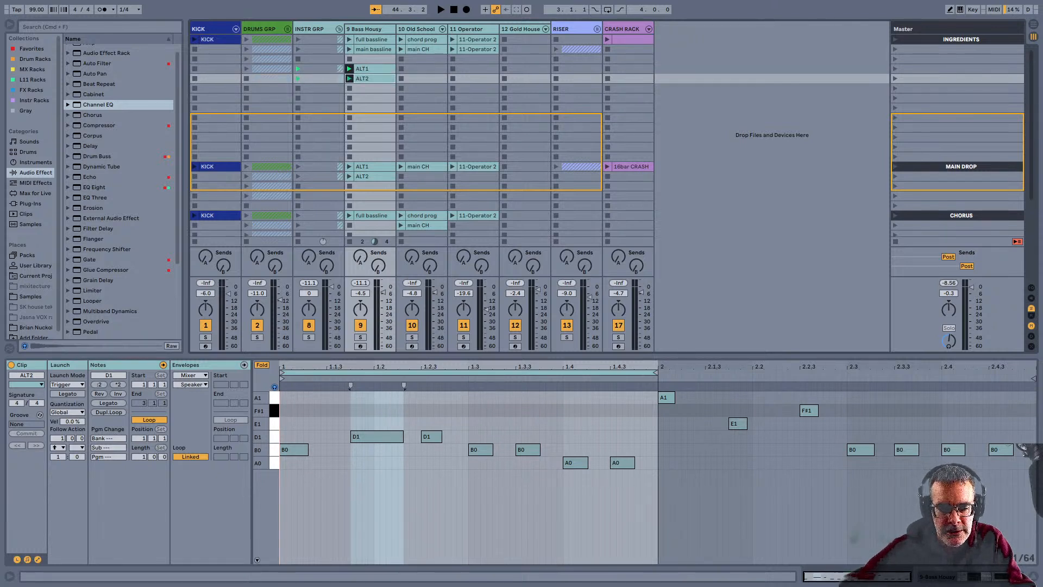
left_click(376, 436)
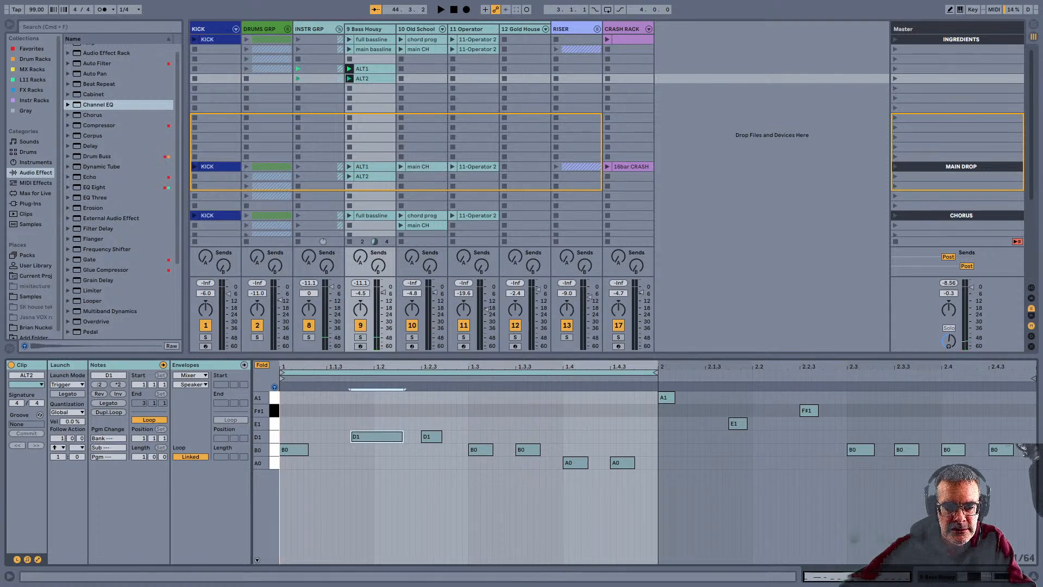
left_click(370, 69)
left_click(368, 450)
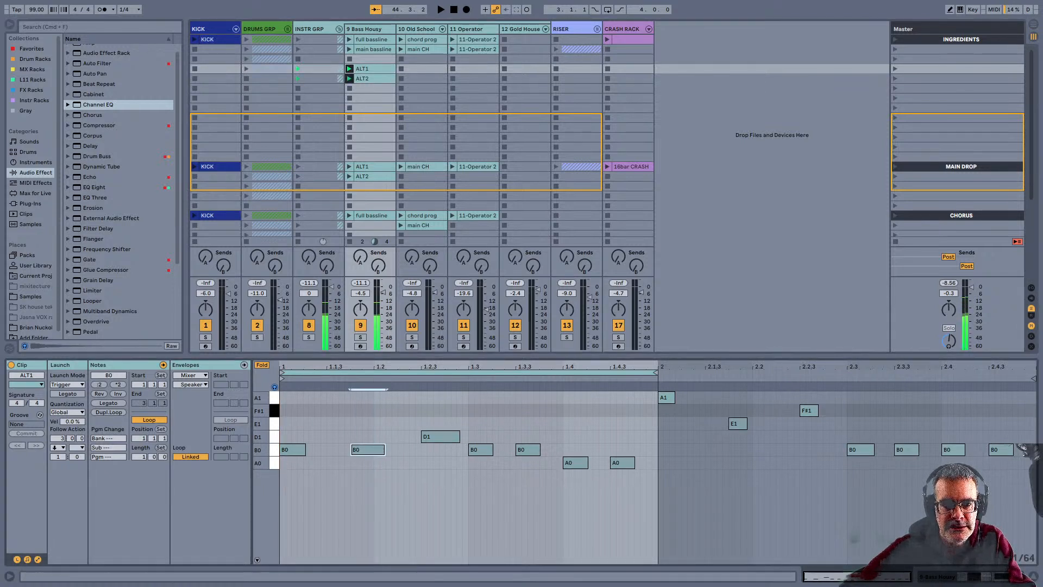
Play the ALT1 and ALT2 bassline clips to compare them, stop playback, and reopen ALT1
key("space")
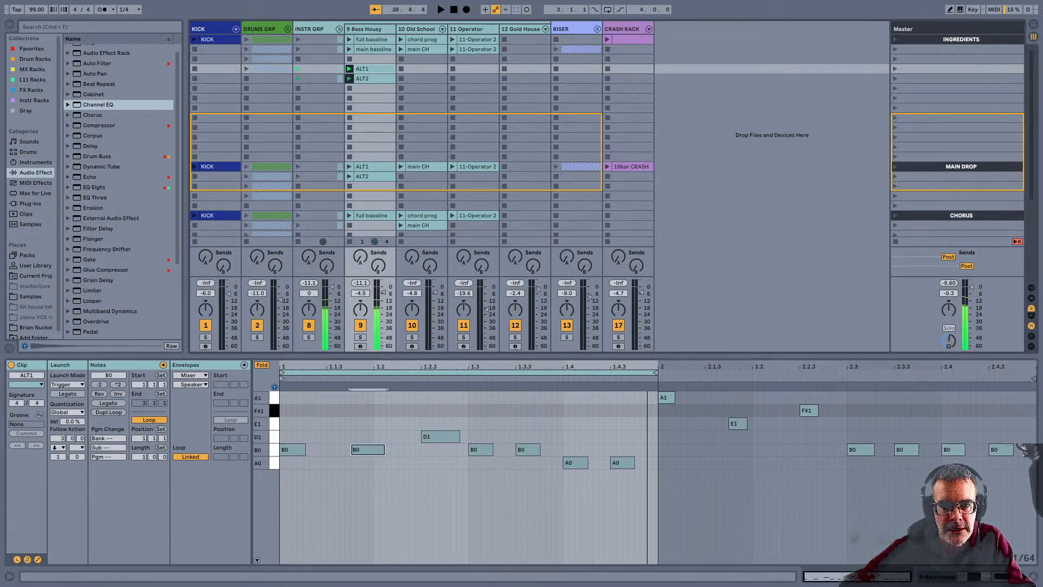
key("space")
left_click(349, 79)
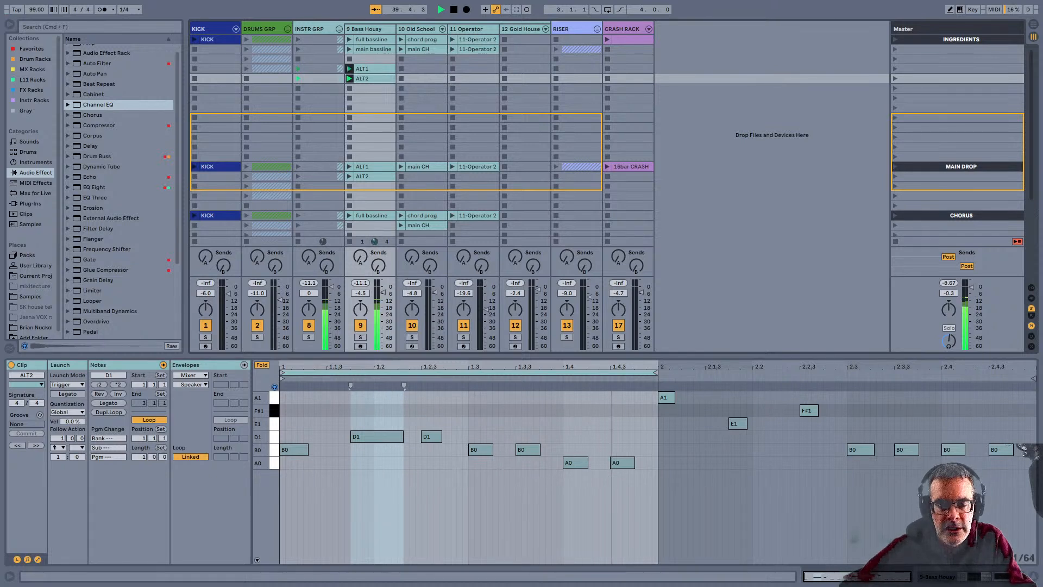
key("space")
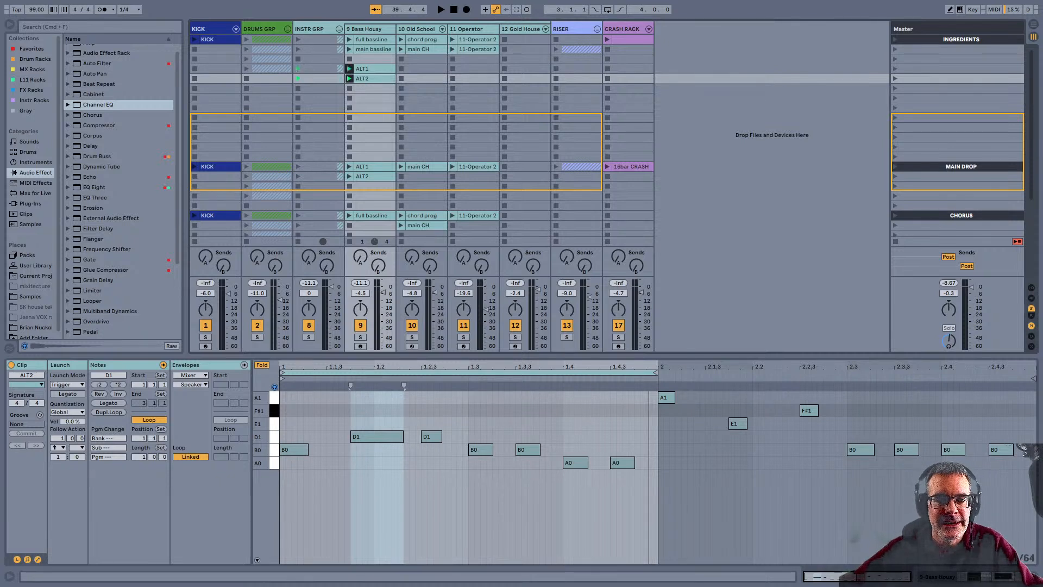
left_click(374, 69)
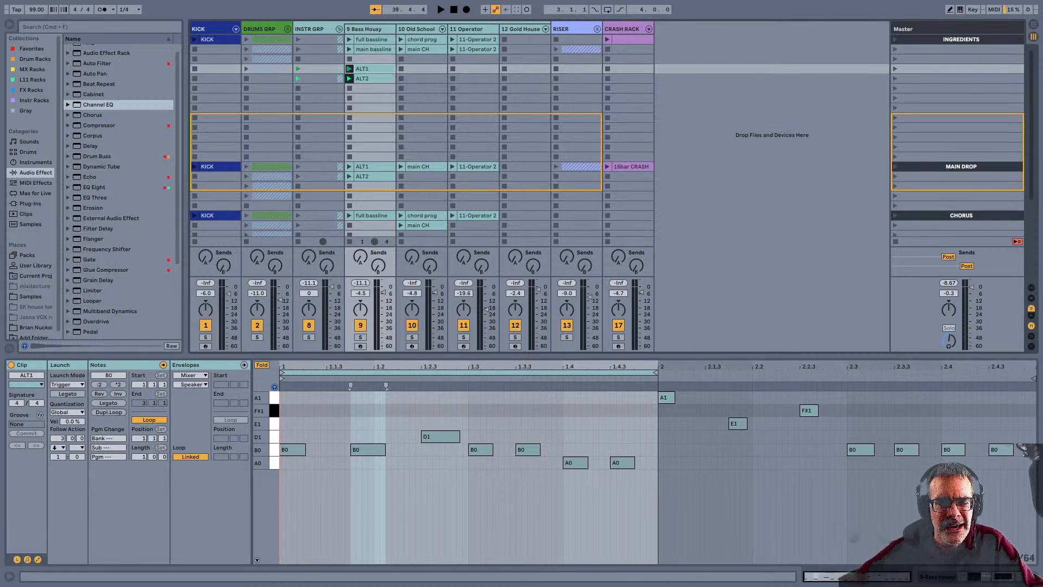
Play the ALT1 bassline clip with its follow action and inspect the ALT2 and ALT1 clips in turn
key("space")
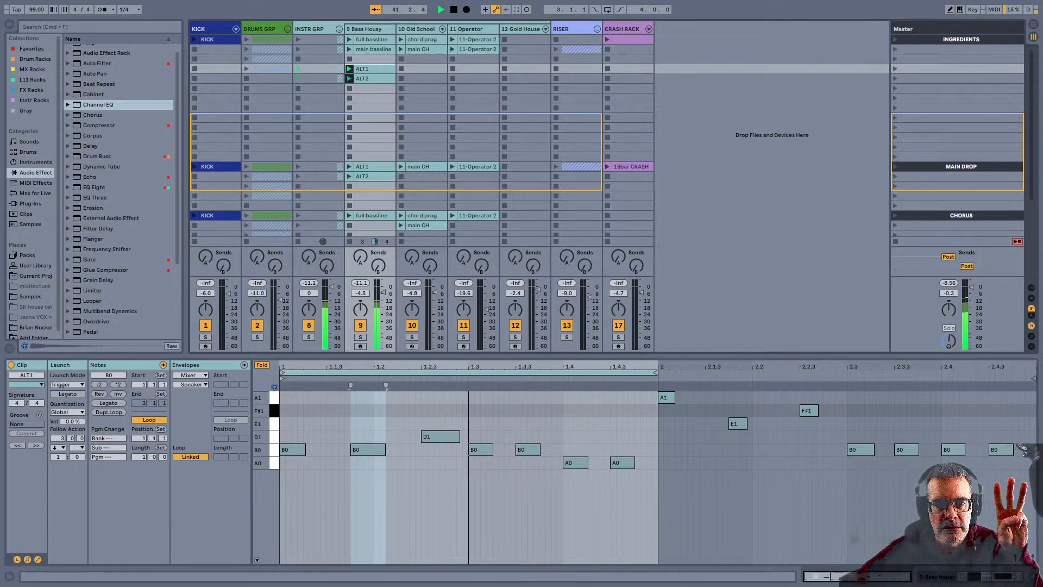
key("Down")
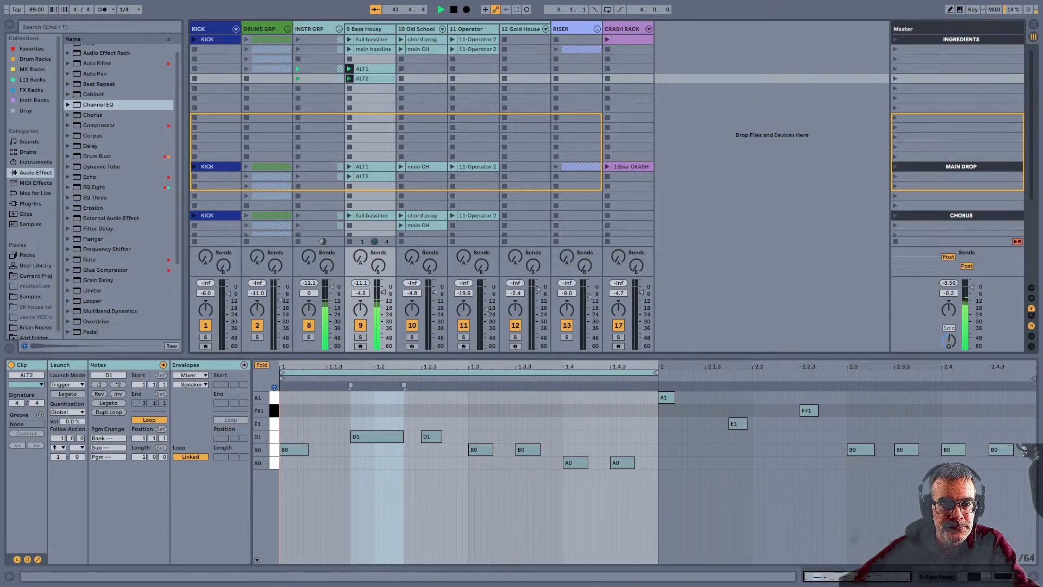
key("Up")
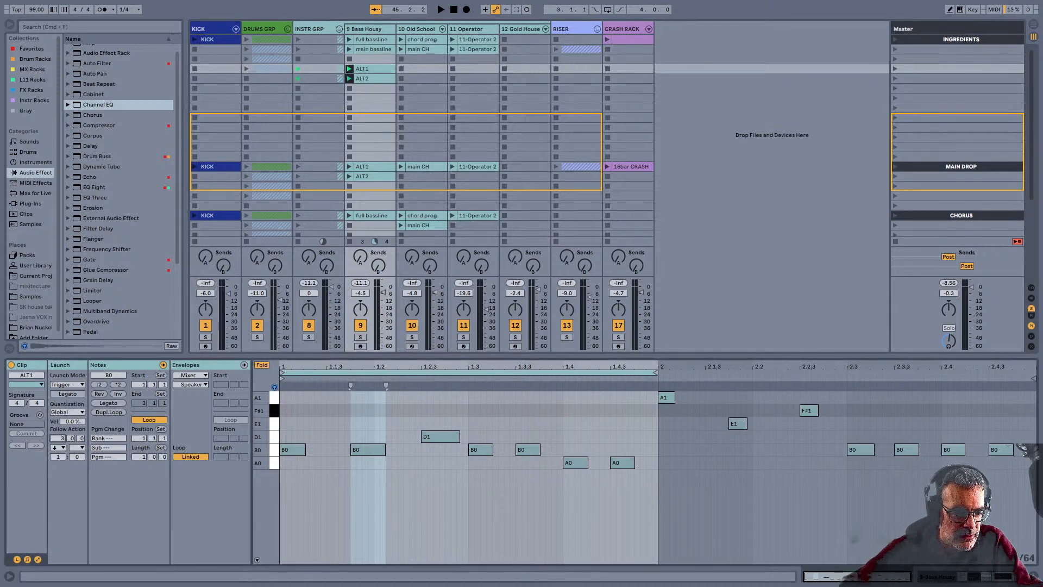
Set the first follow action chance to 999 for the ALT1 and ALT2 bassline clips
left_click(17, 559)
left_click(17, 559)
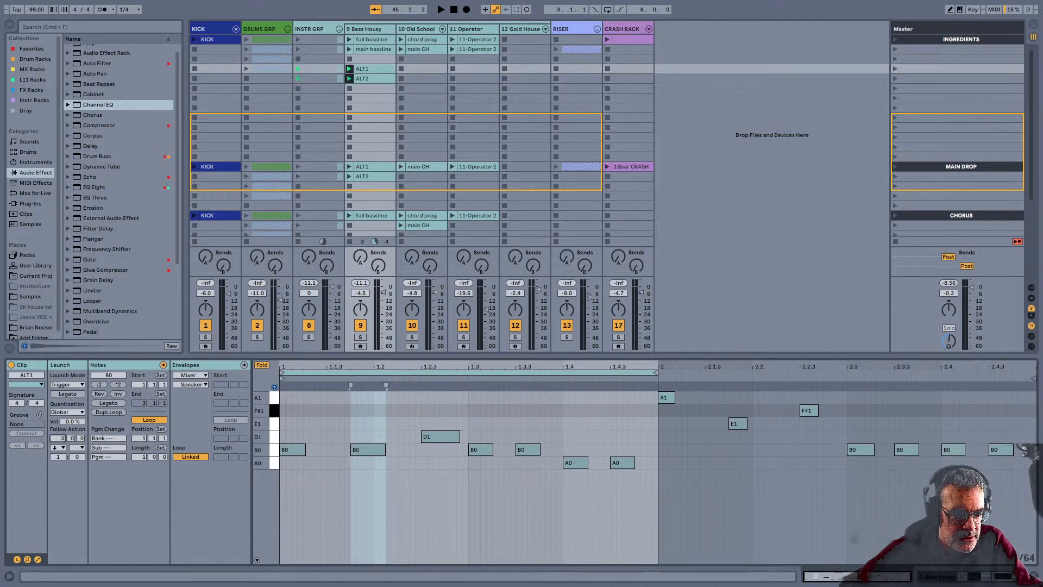
left_click_drag(58, 457, 59, 348)
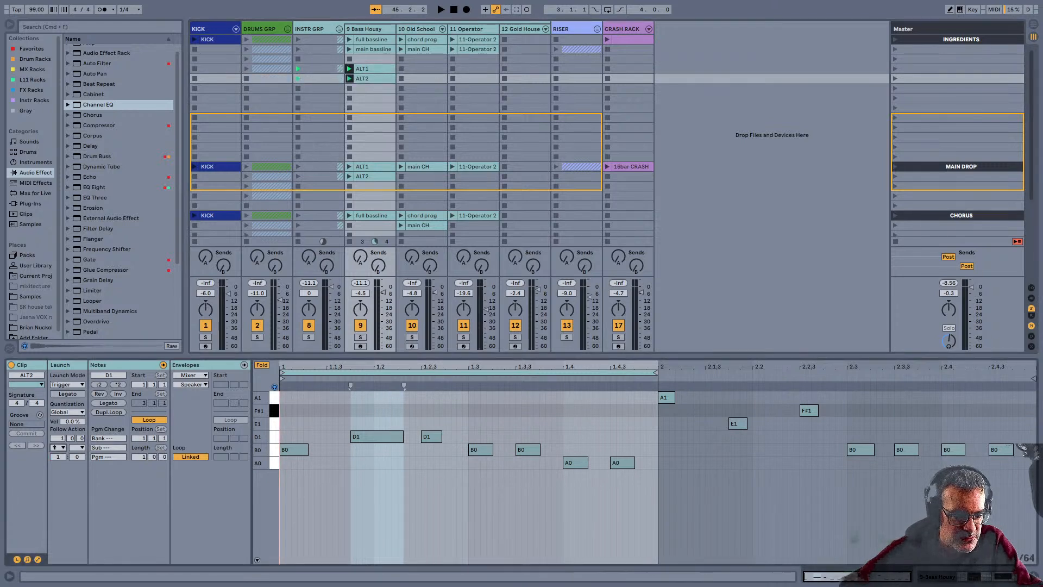
left_click(58, 457)
type("999")
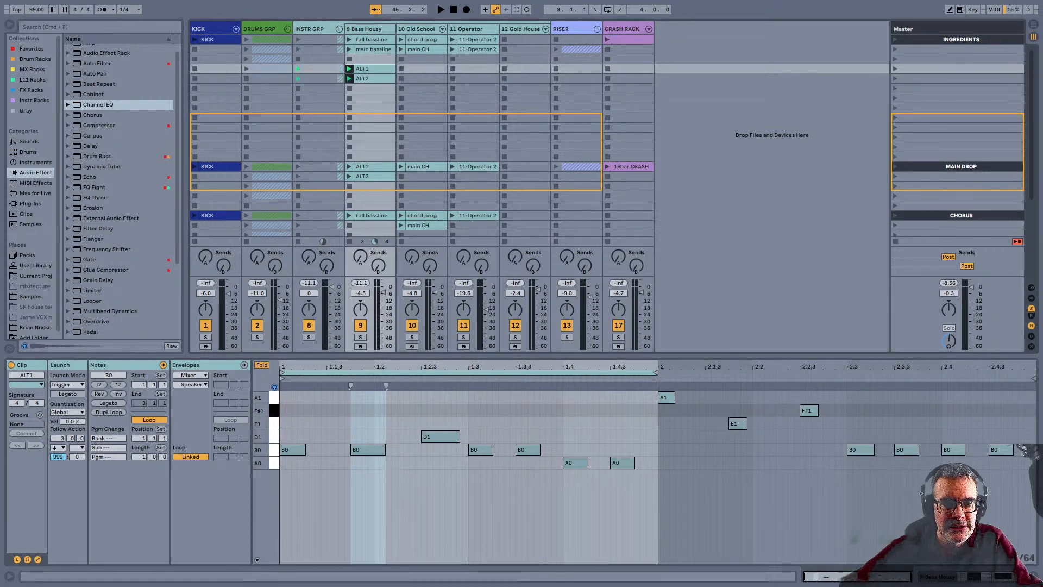
Copy the ALT1 and ALT2 bassline clips into the Arrangement at bar 17 on the Bass Housy track
key("Tab")
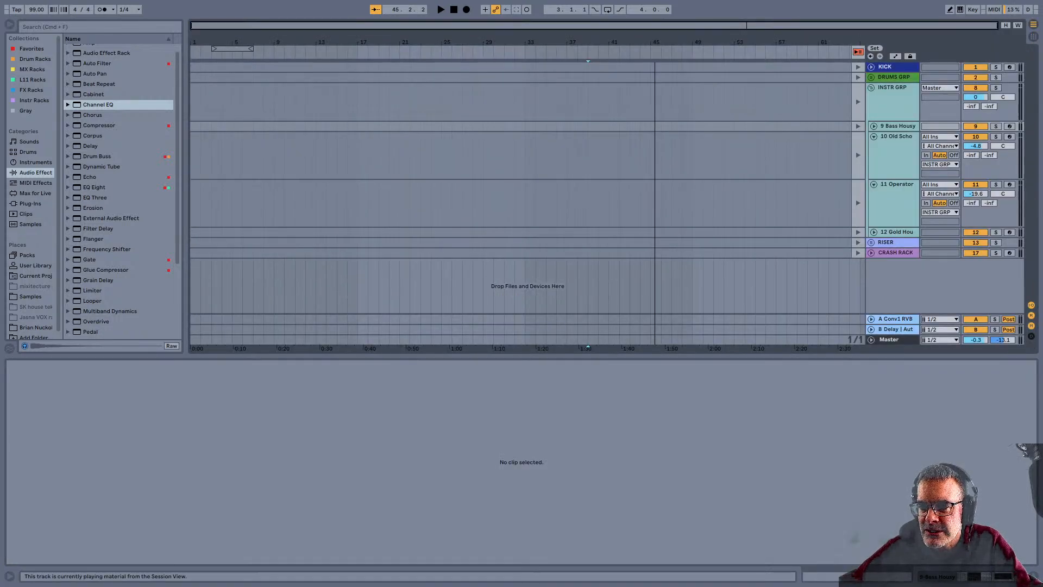
key("Tab")
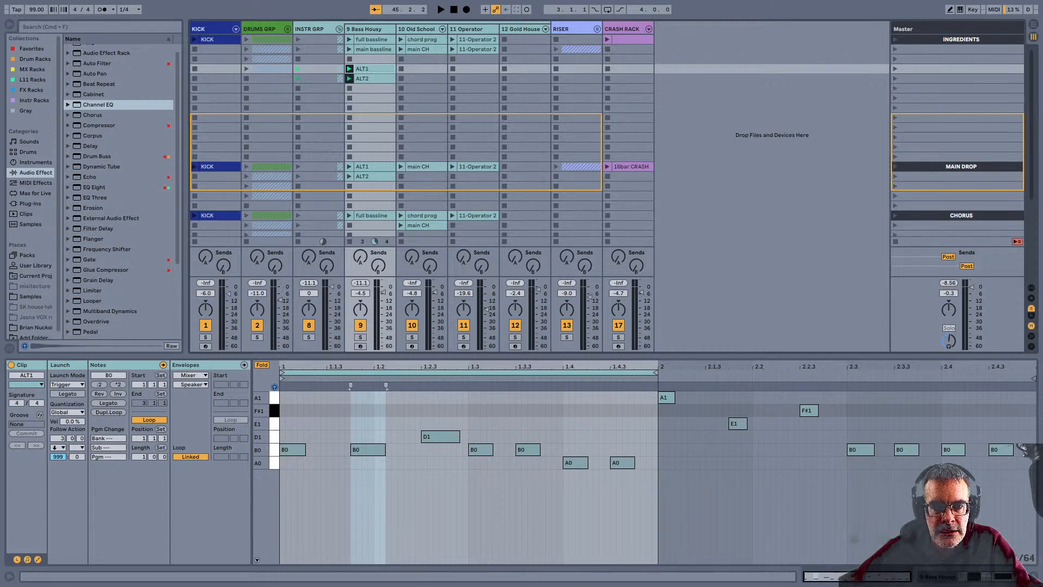
key("shift+Down")
key("shift+Down")
key("shift+Down")
key("Up")
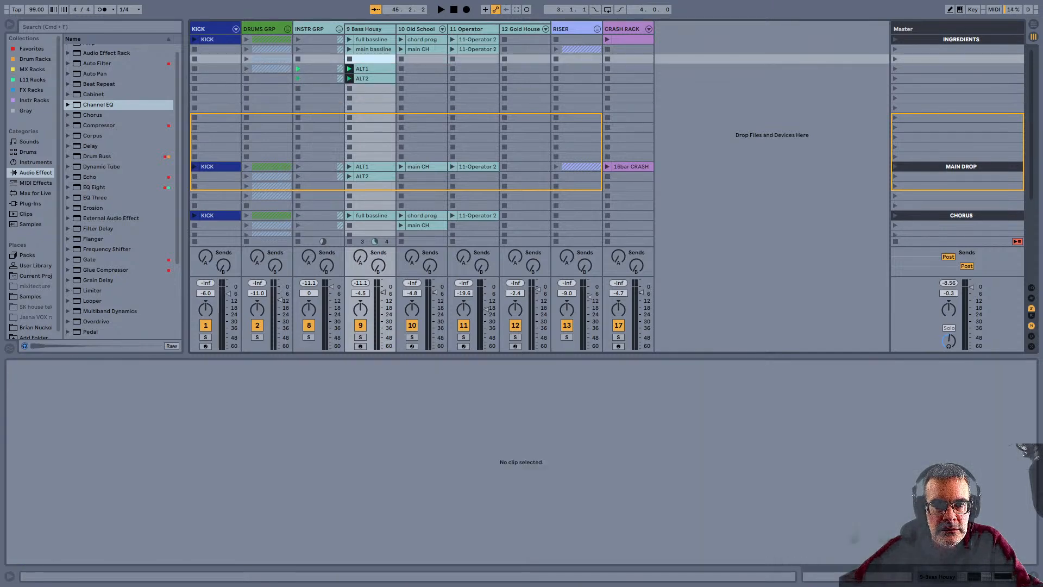
key("Down")
key("Tab")
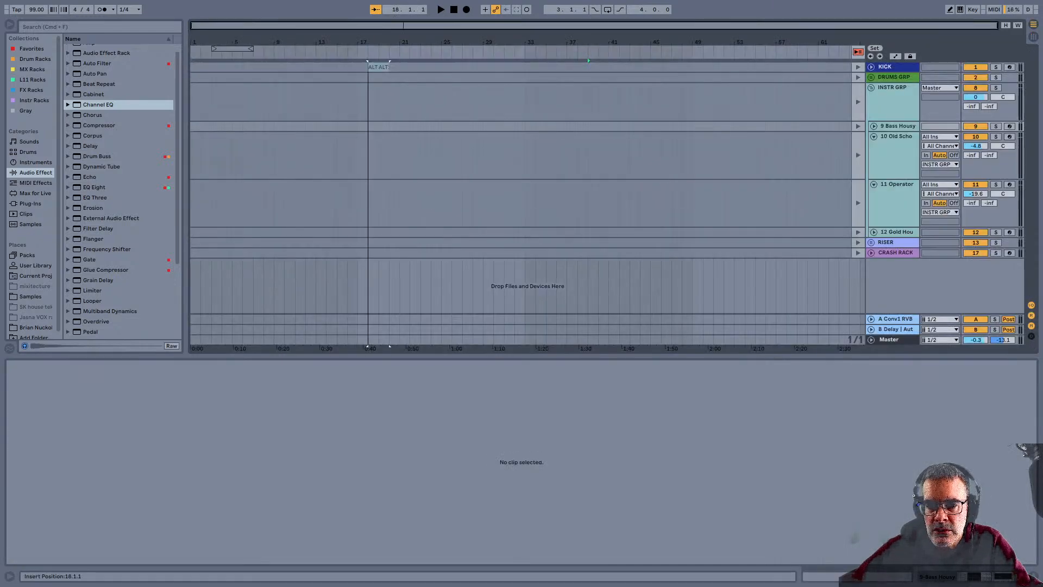
left_click_drag(361, 89, 361, 127)
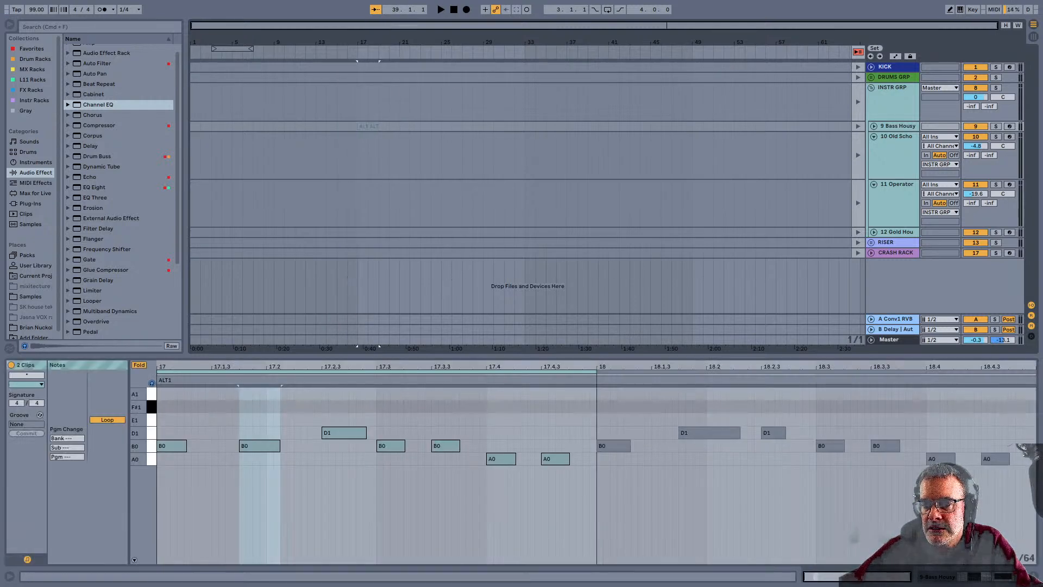
Unfold the Bass Housy track and return all tracks to Arrangement playback
left_click(873, 126)
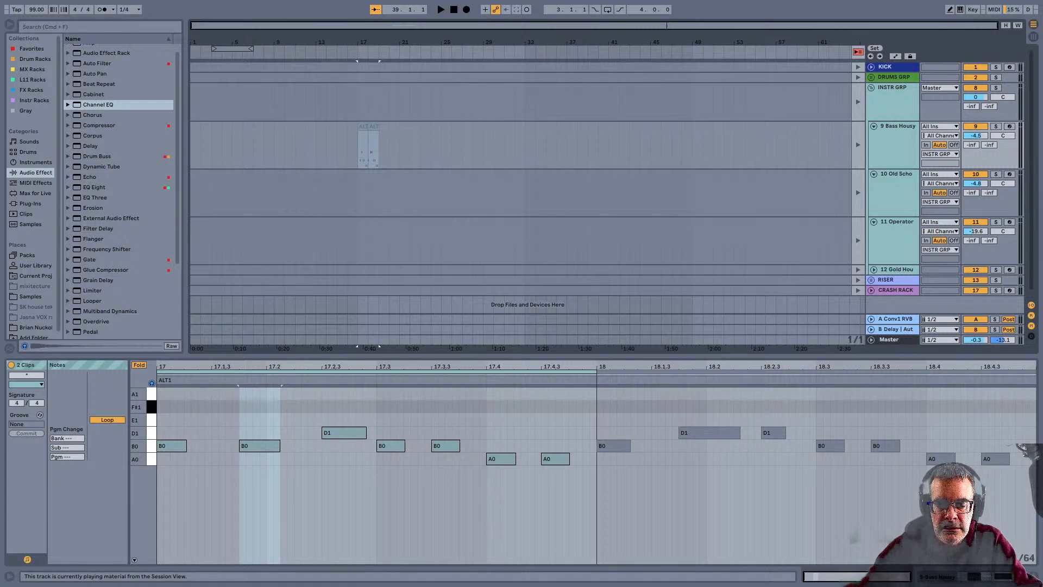
left_click(859, 52)
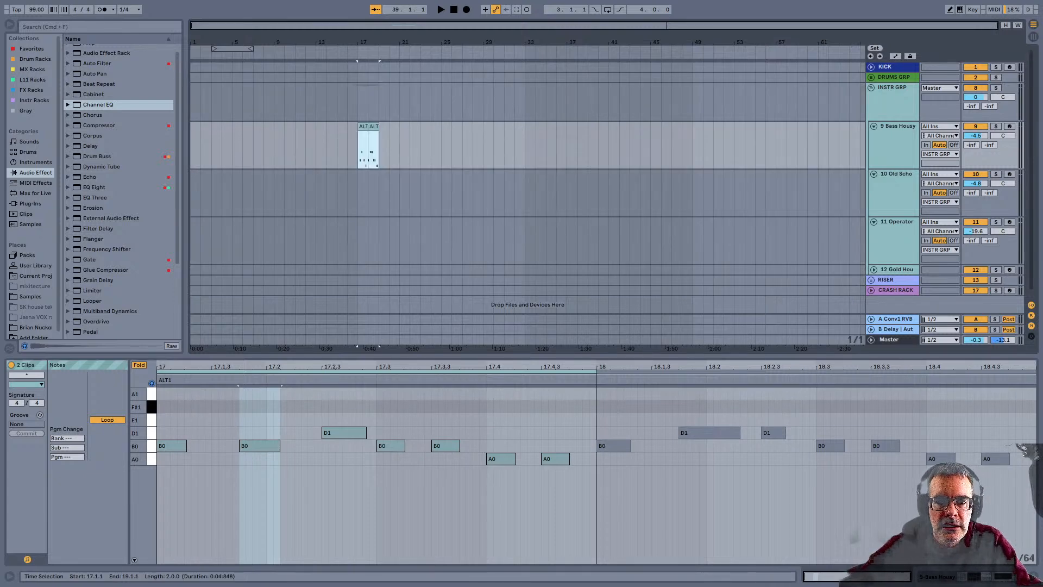
left_click_drag(370, 43, 368, 79)
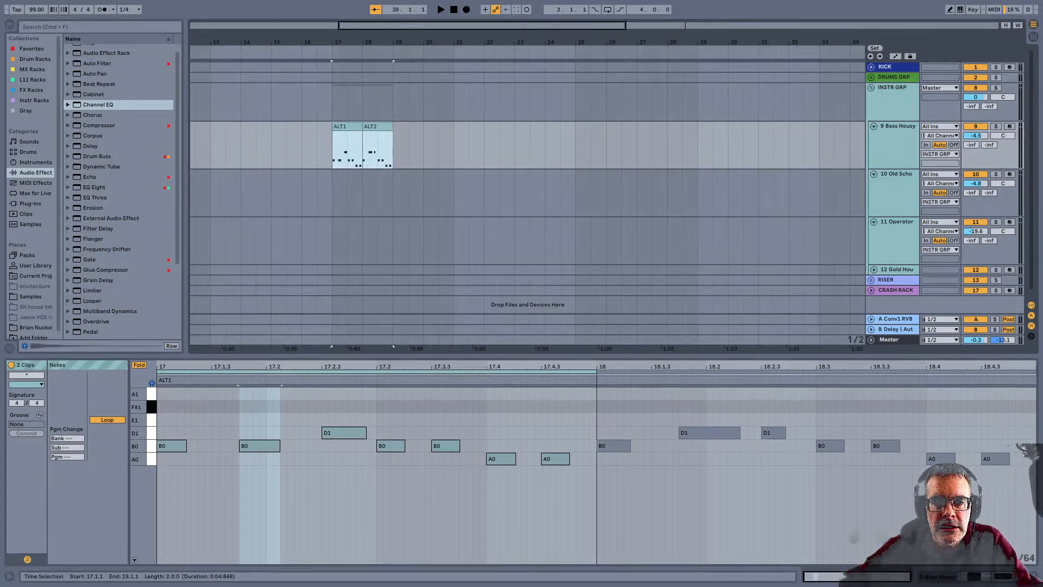
Move the ALT2 clip to bar 20 and duplicate ALT1 twice to fill the bars before it
left_click(423, 144)
left_click(377, 127)
left_click_drag(377, 126, 437, 127)
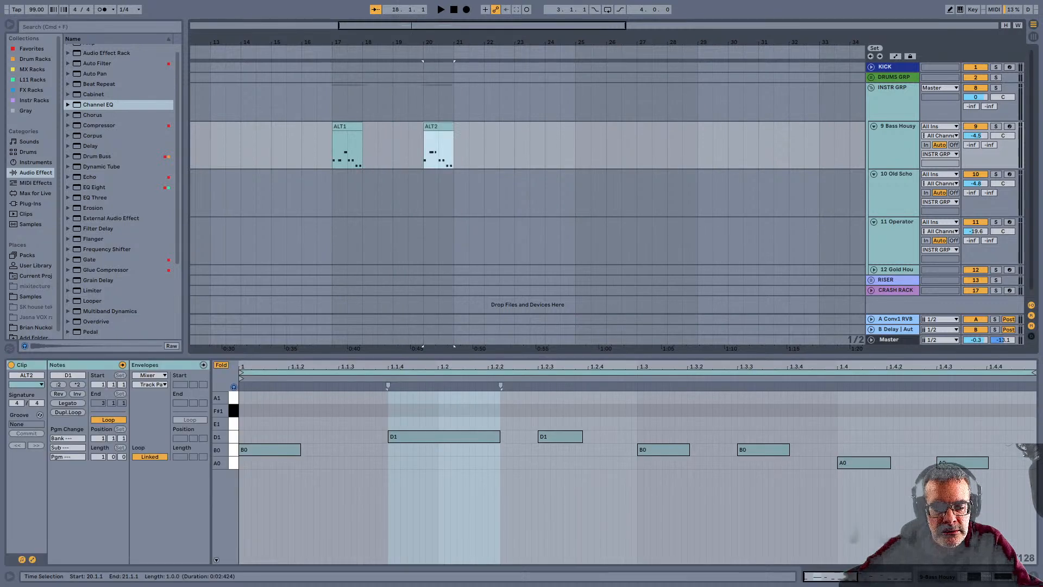
left_click(346, 127)
key("super+d")
key("super+d")
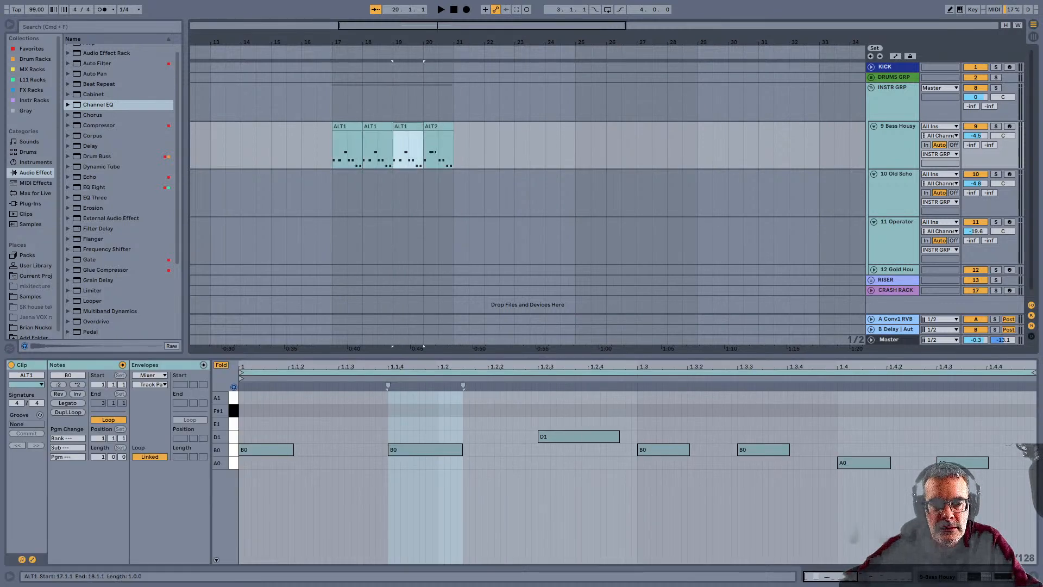
Play the four bassline clips from bar 17 and loop the Arrangement over all four
left_click(346, 127)
left_click(437, 126, "shift")
left_click_drag(406, 42, 405, 70)
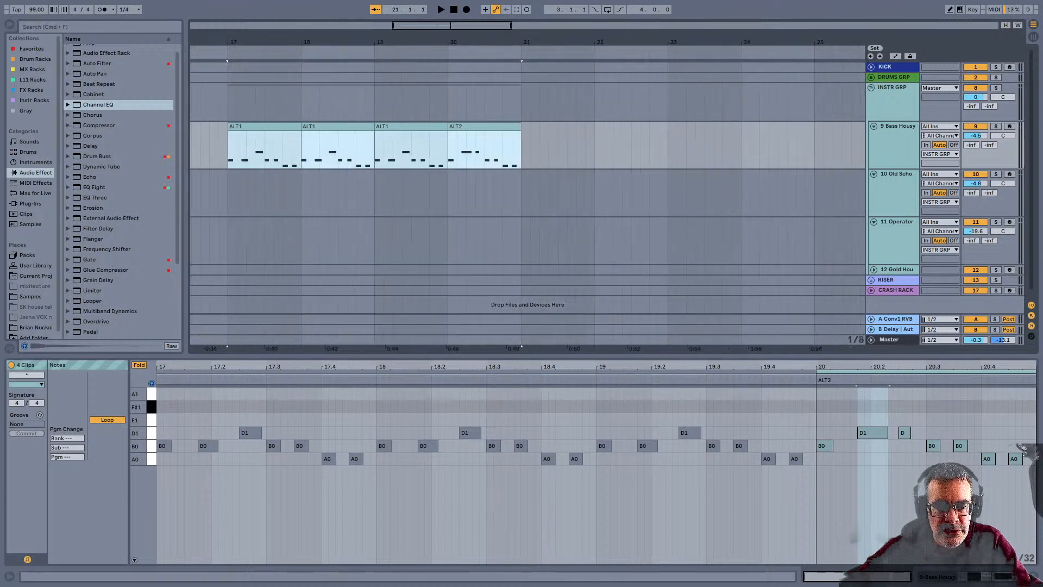
left_click(229, 147)
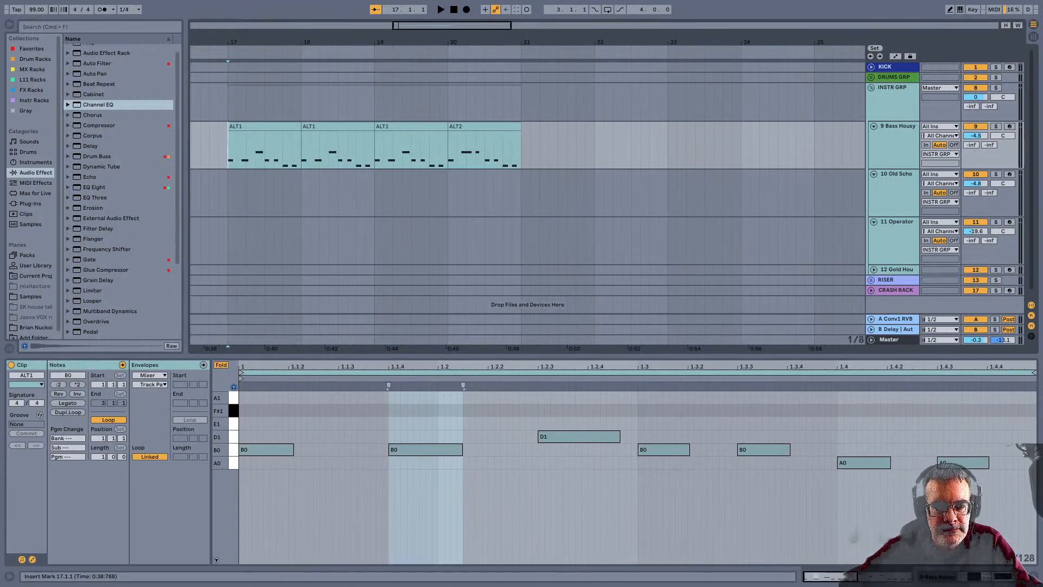
key("space")
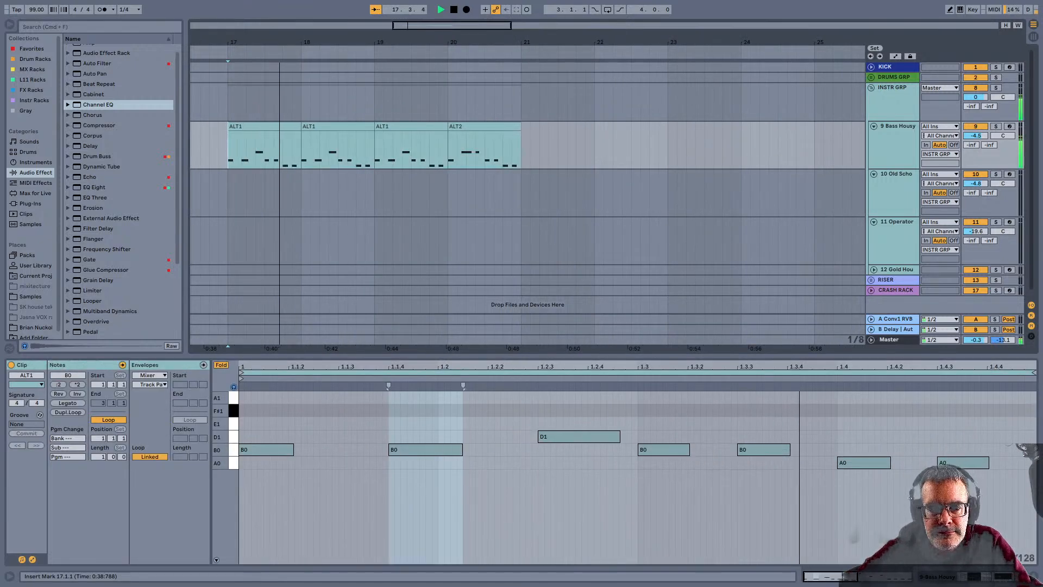
left_click(484, 126, "shift")
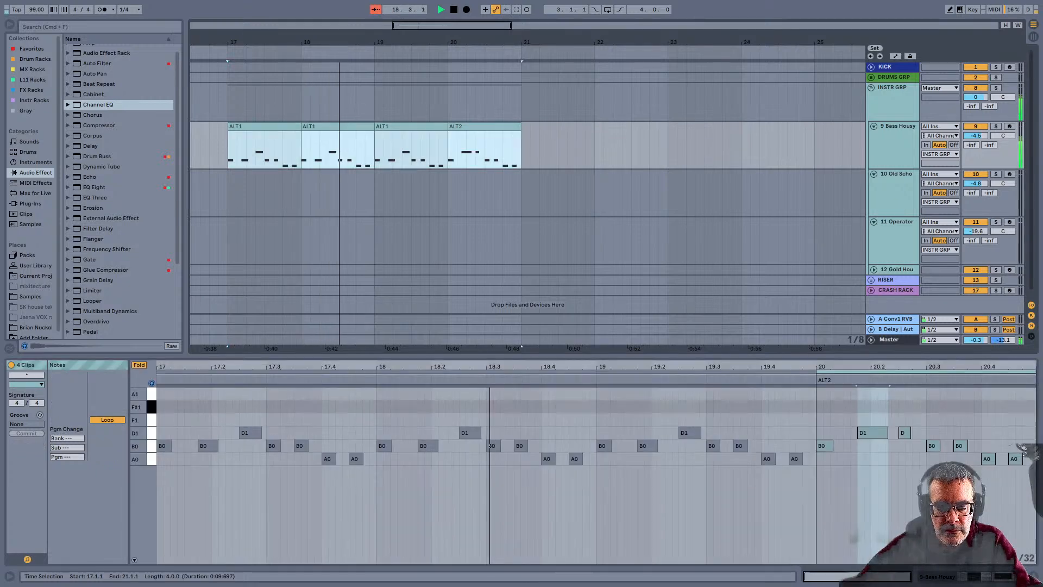
key("super+l")
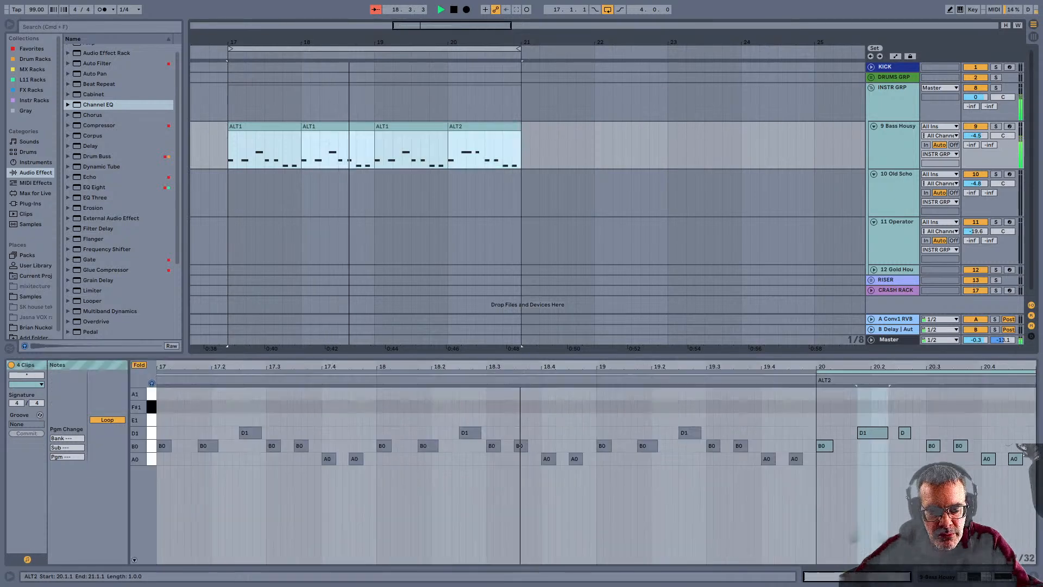
Consolidate the four bassline clips into one looping clip and rename it 4bar phrase
key("super+j")
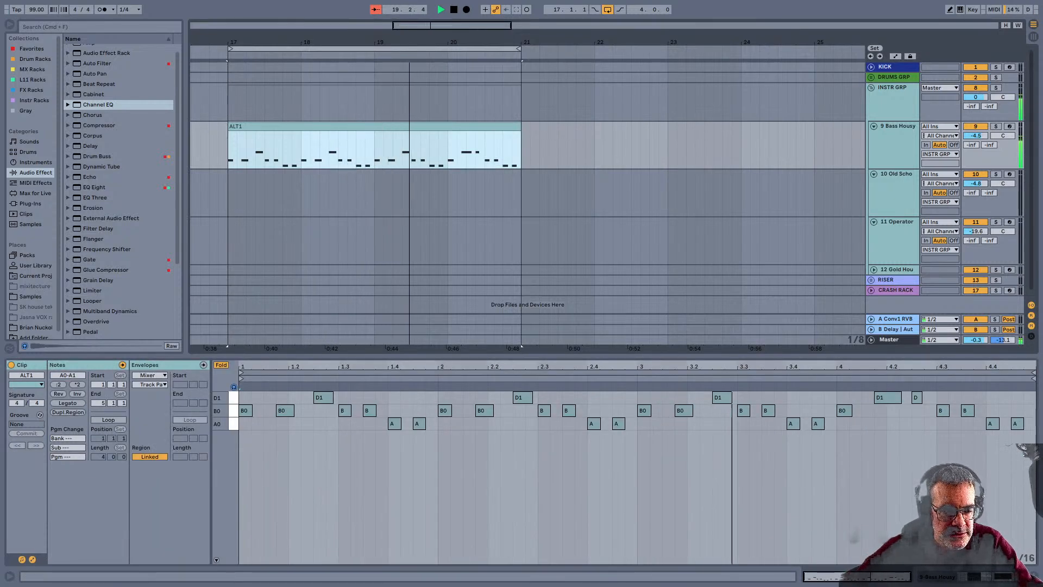
key("super+l")
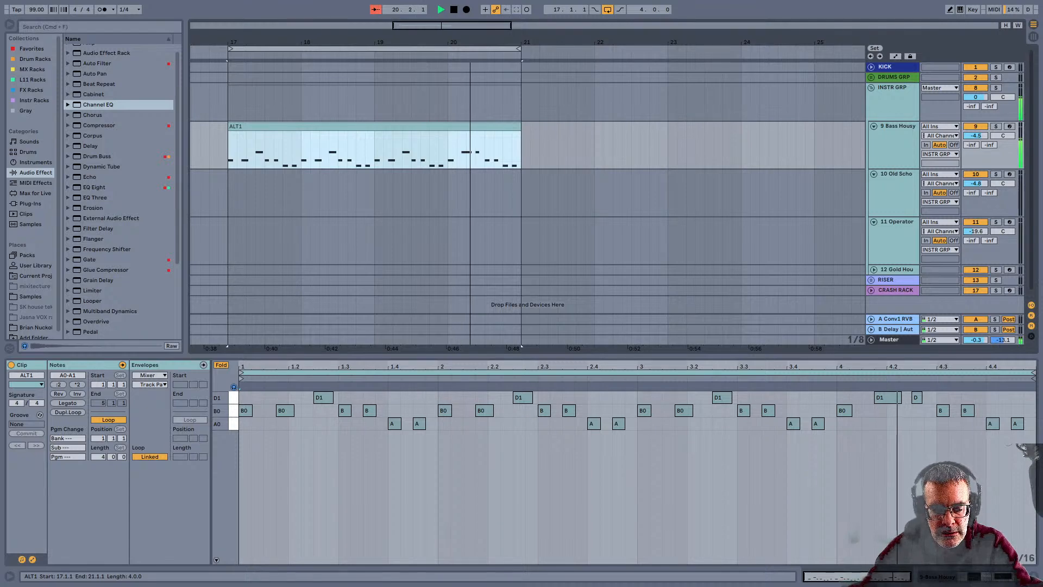
key("super+r")
type("4bar phrase")
key("Return")
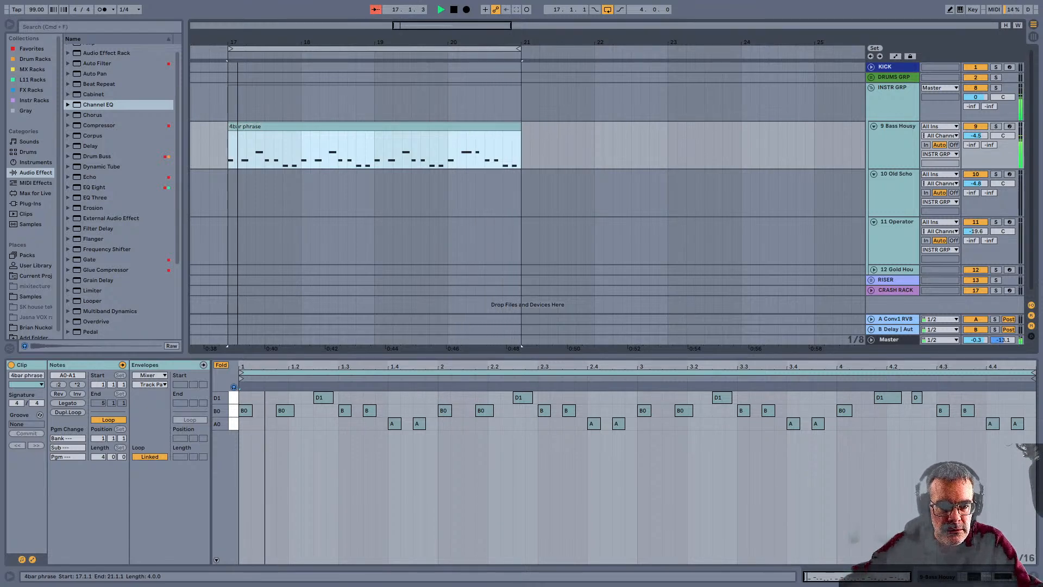
Place the 4bar phrase clip in the Session View two slots below ALT2 on Bass Housy, compare its playback with ALT2, and stop
key("Tab")
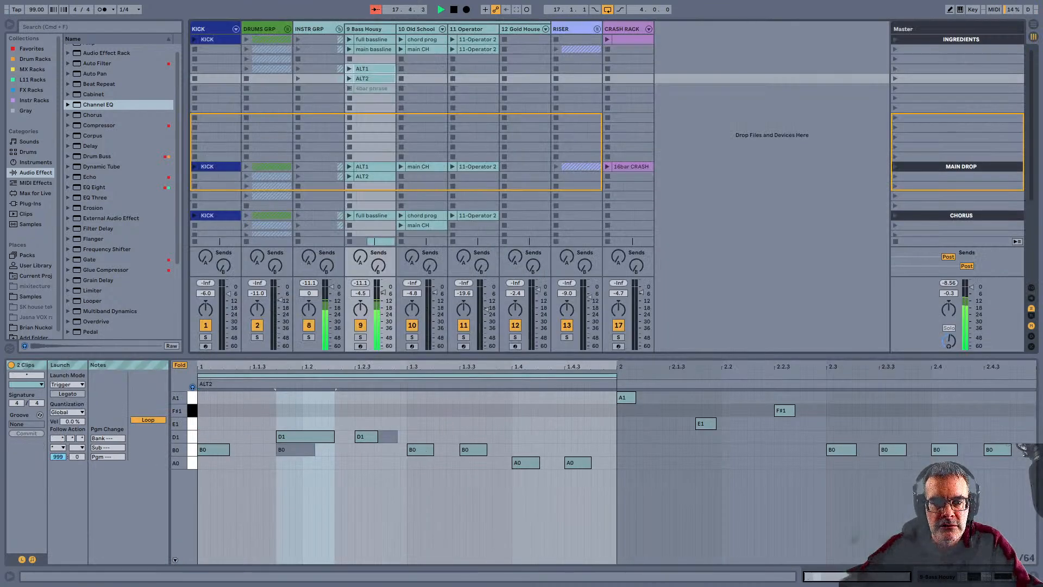
left_click_drag(371, 98, 372, 98)
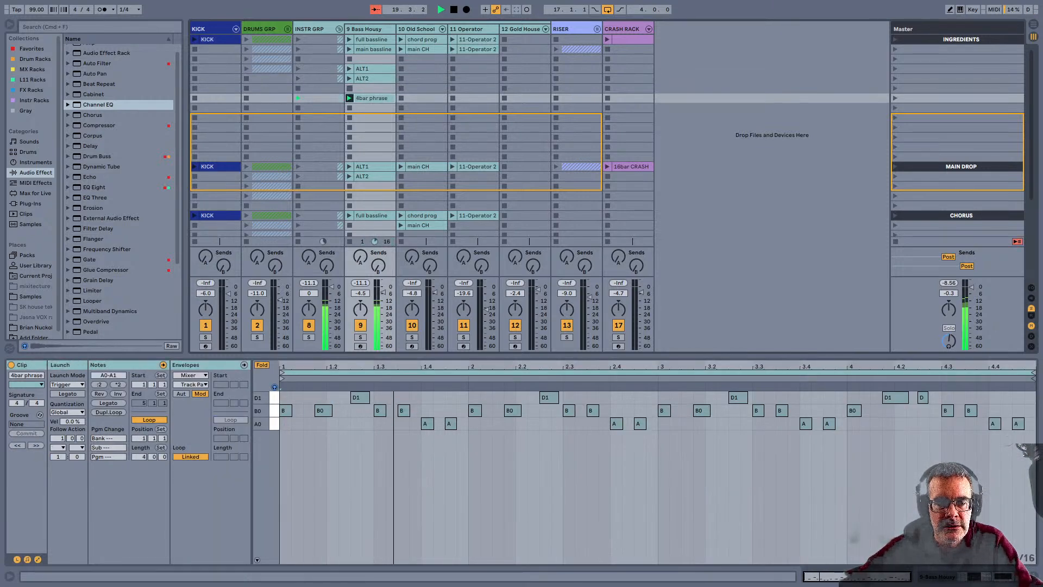
left_click(349, 78)
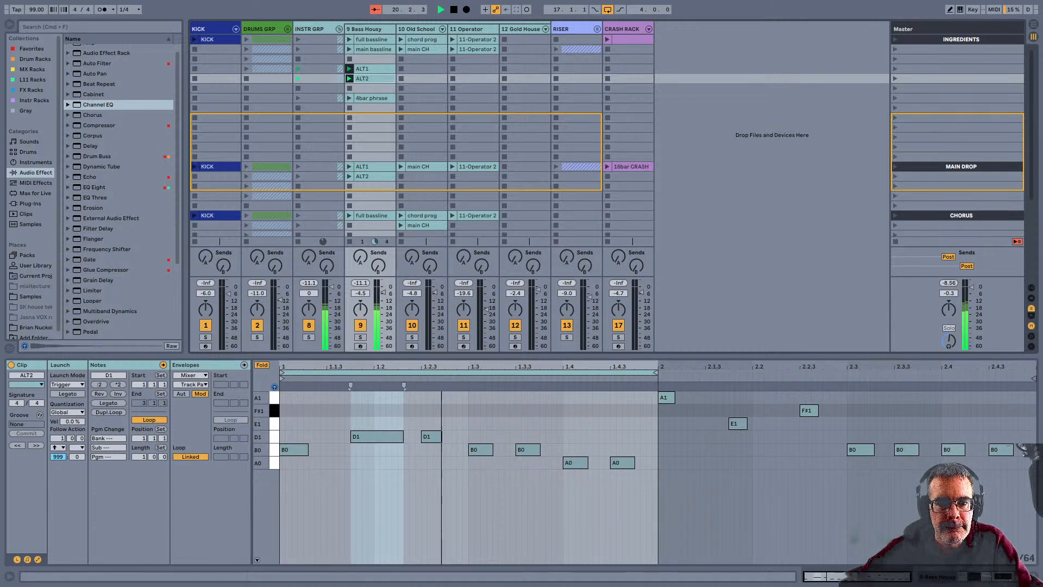
left_click(371, 98)
key("Return")
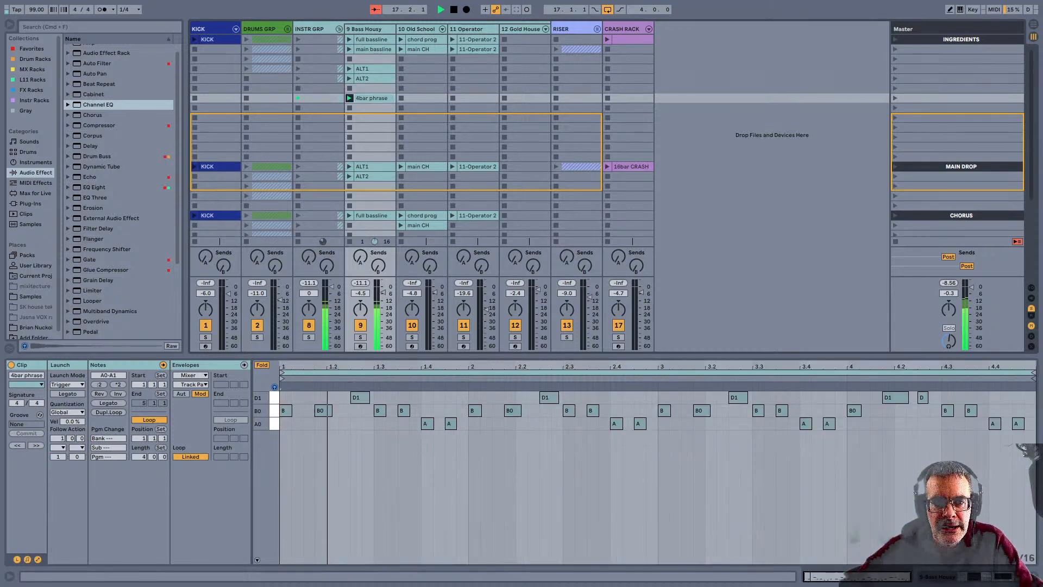
key("space")
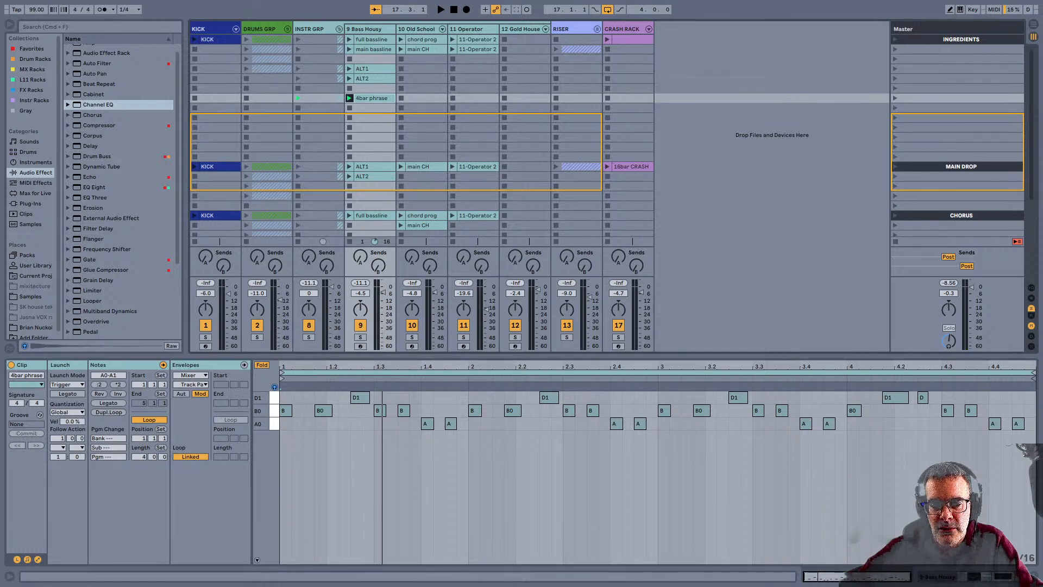
Review the 16bar CRASH clip and the bassline, drum rack and piano chord scenes under ESCAPING THE LOOP, briefly replaying the 4bar phrase
left_click(631, 166)
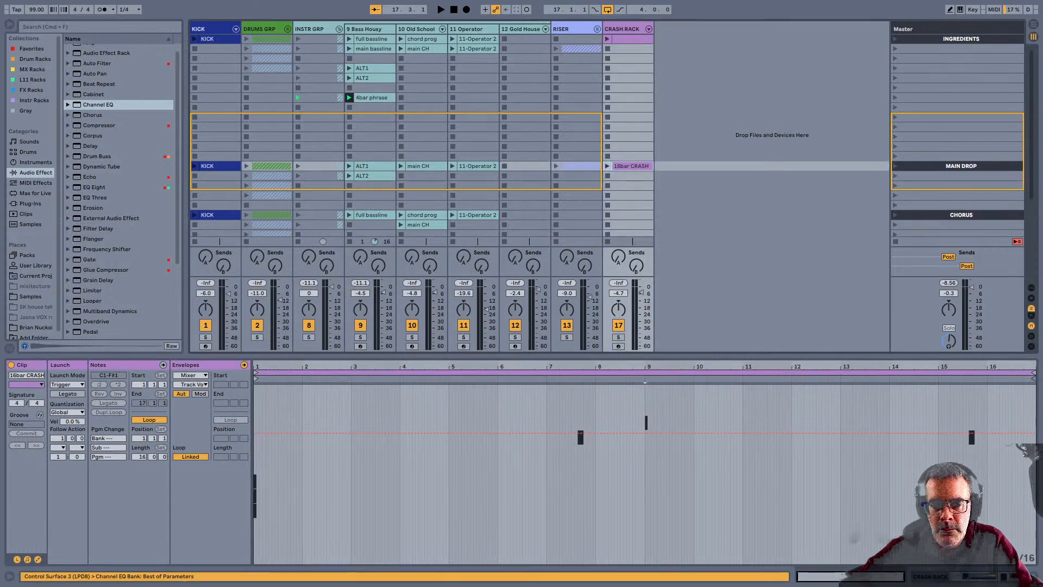
scroll(631, 166, "down", 3)
scroll(607, 136, "down", 3)
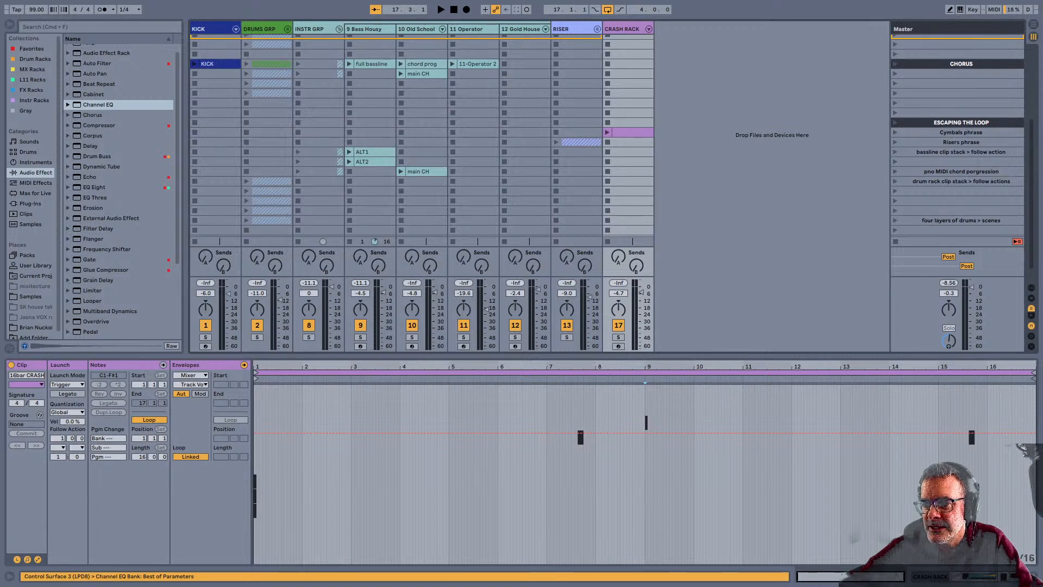
left_click(960, 152)
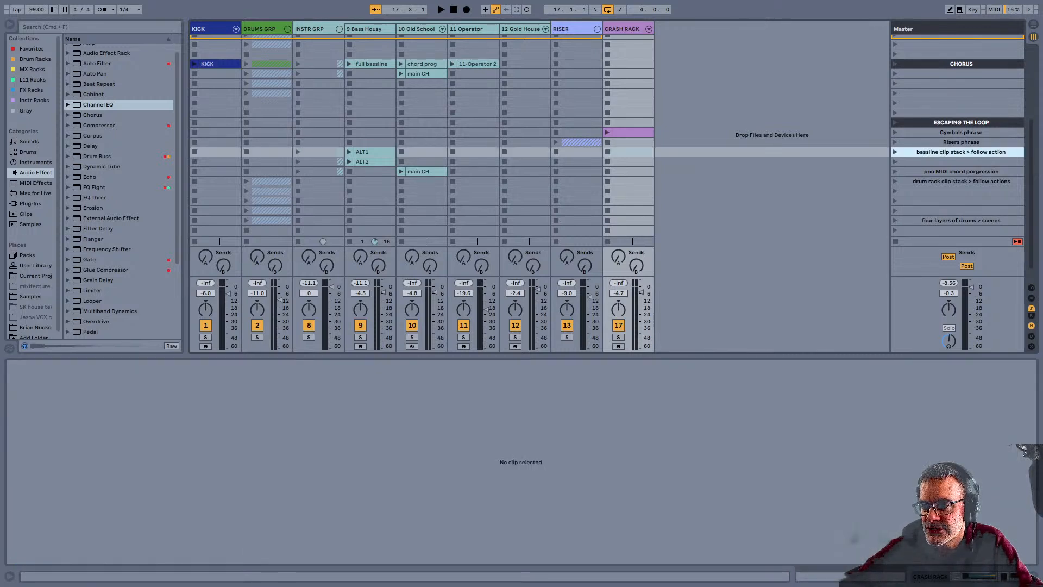
left_click(961, 181)
left_click(960, 172)
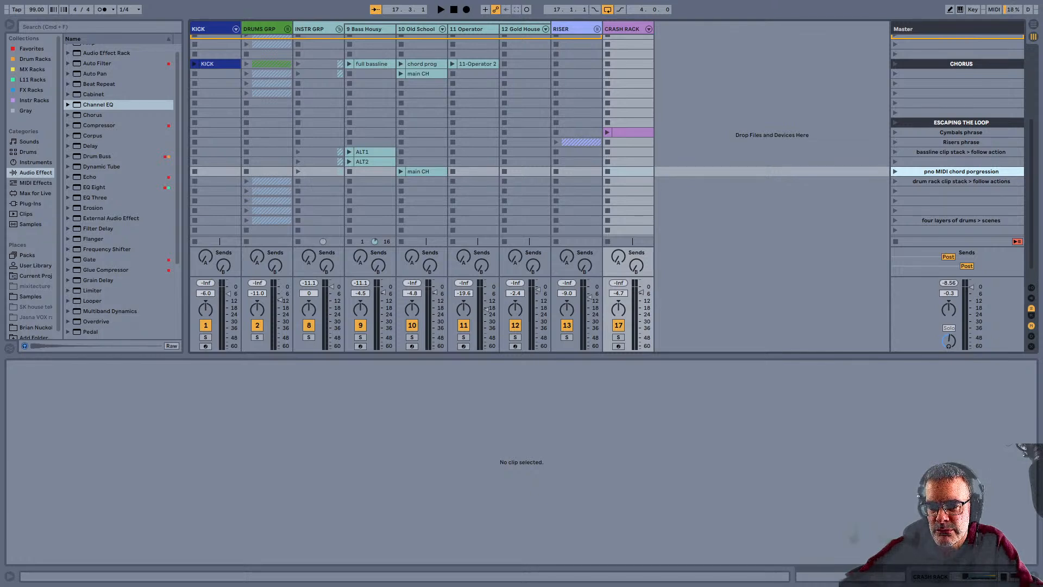
mouse_move(961, 172)
left_mouse_down()
mouse_move(960, 215)
mouse_move(960, 173)
left_mouse_up()
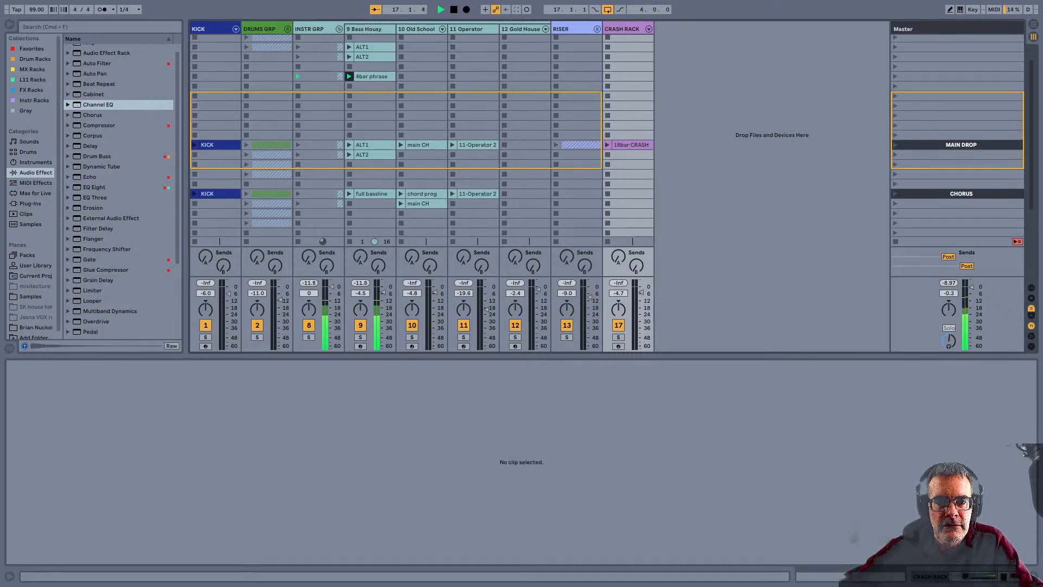
key("space")
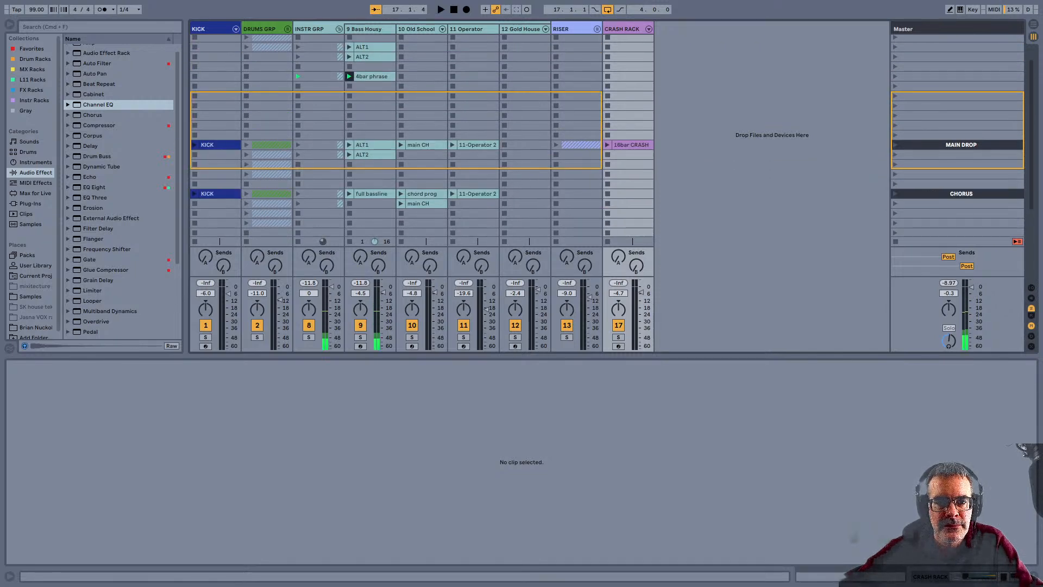
Unfold the DRUMS GRP track and play layer4's beat clips from beat1 in the CHORUS scene, showing beat4's whole loop in the note editor
left_click(288, 30)
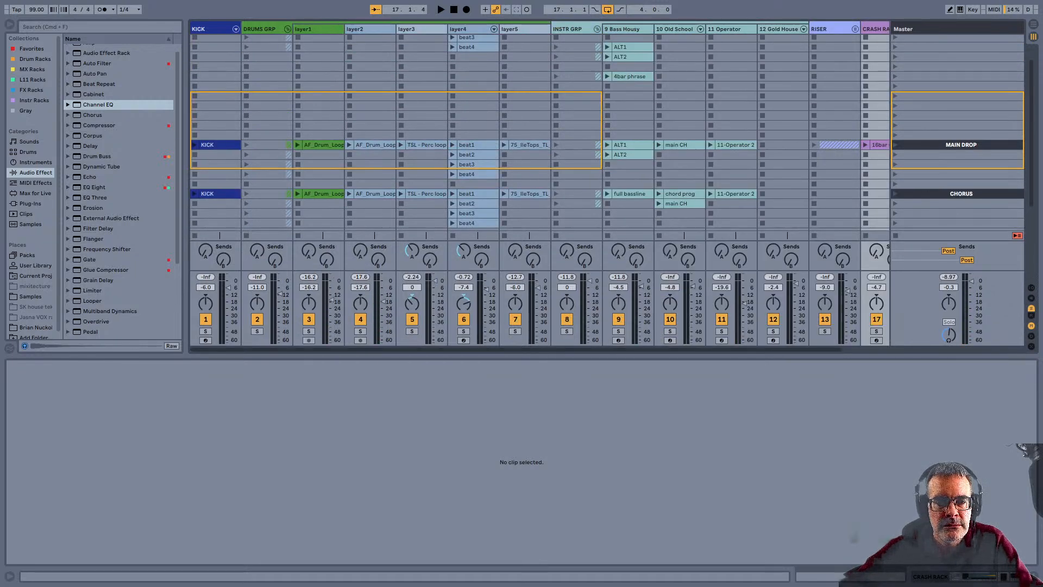
scroll(607, 133, "up", 2)
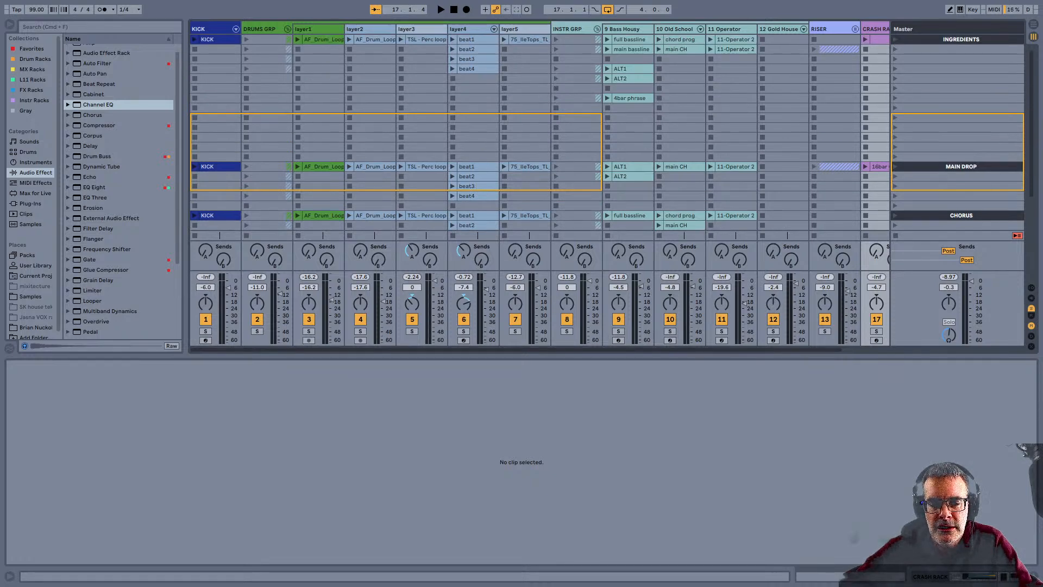
scroll(607, 133, "down", 6)
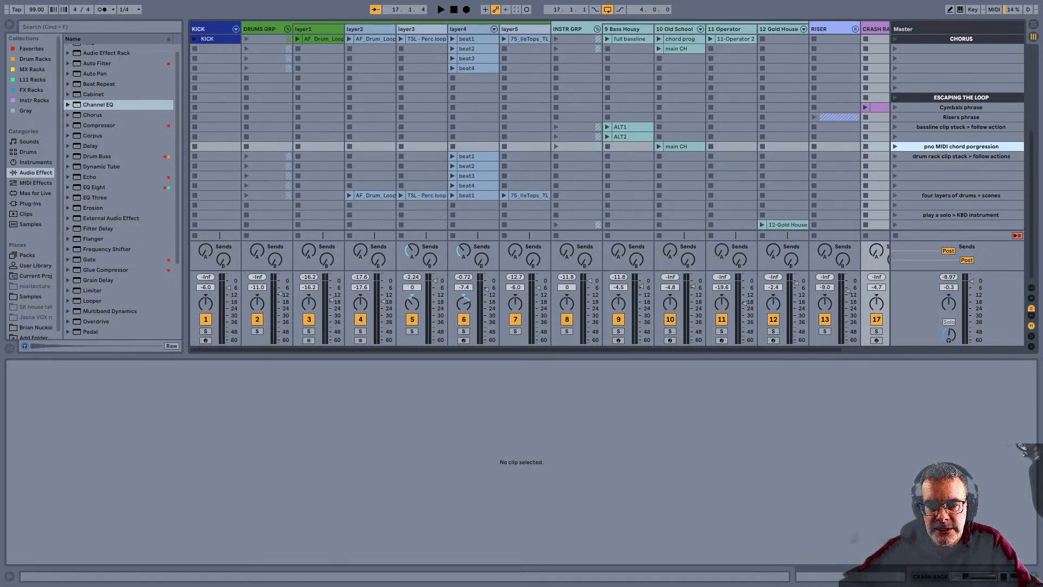
left_click(474, 157)
scroll(606, 133, "up", 2)
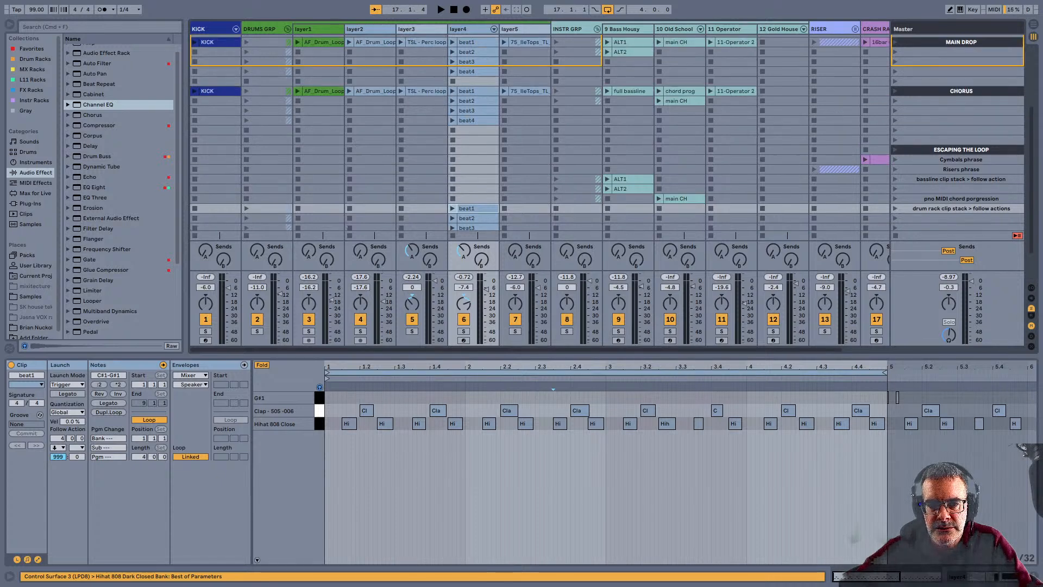
left_click(452, 91)
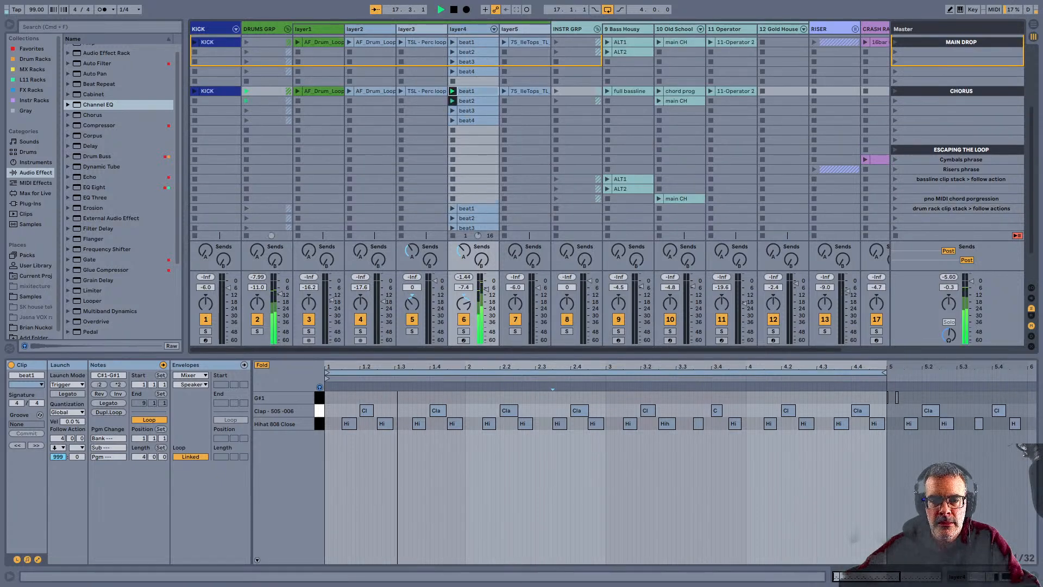
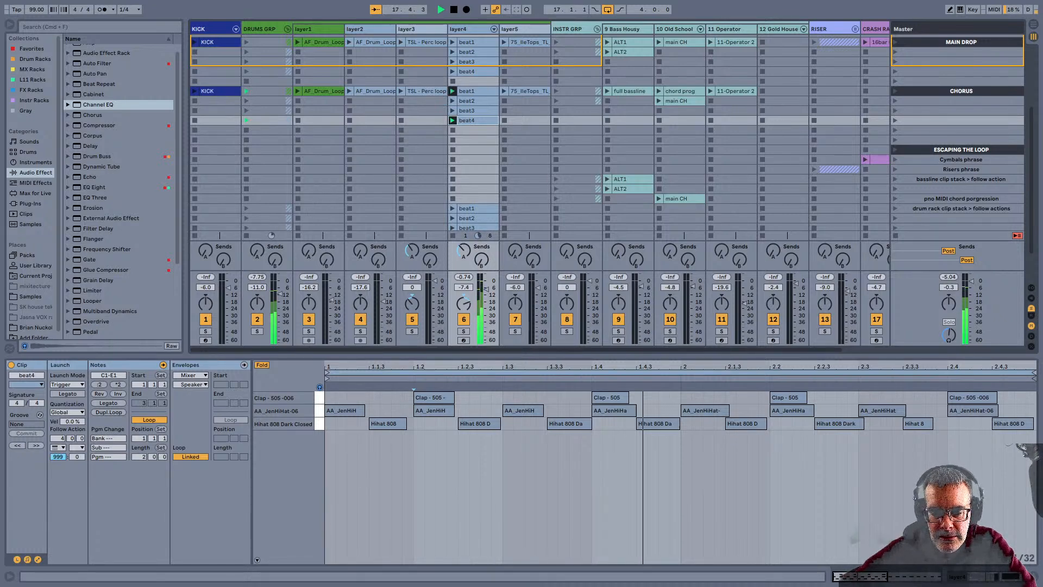
double_click(891, 576)
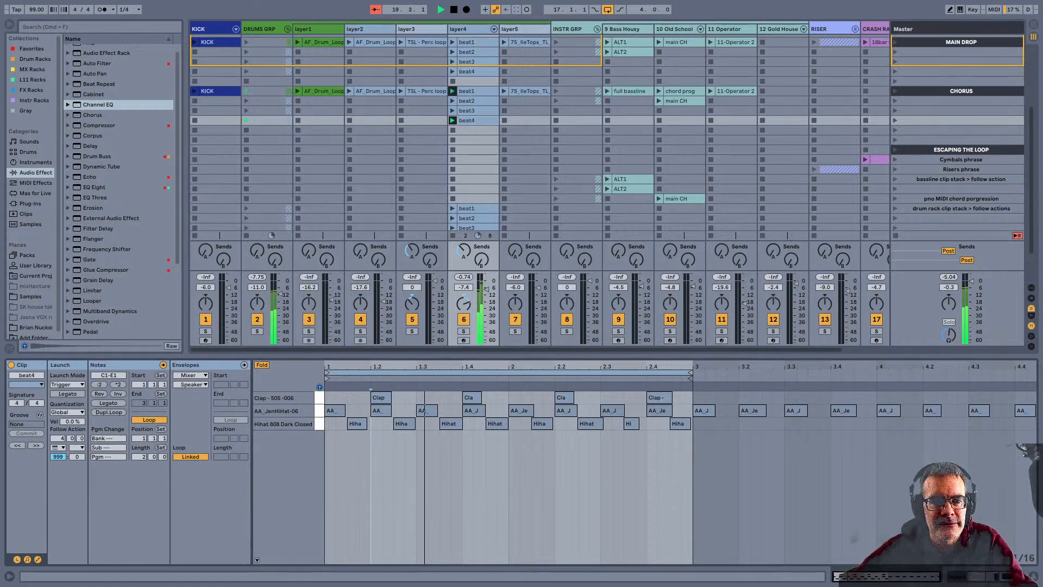
Launch the KICK clip together with the layer1 to layer5 drum clips in the CHORUS scene and set layer4's volume to -5.0 dB
left_click(218, 91)
left_click(426, 91, "shift")
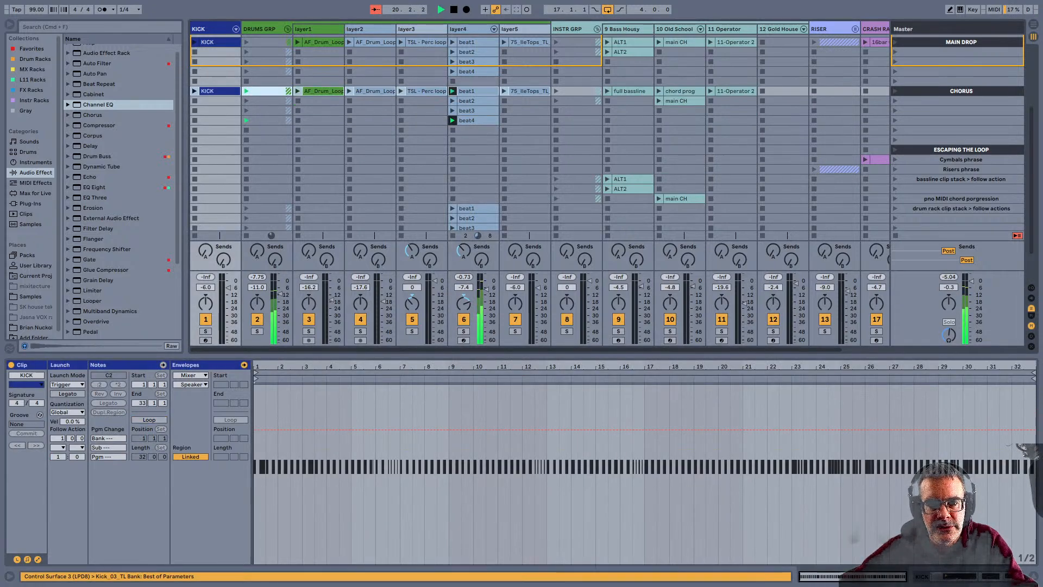
key("Return")
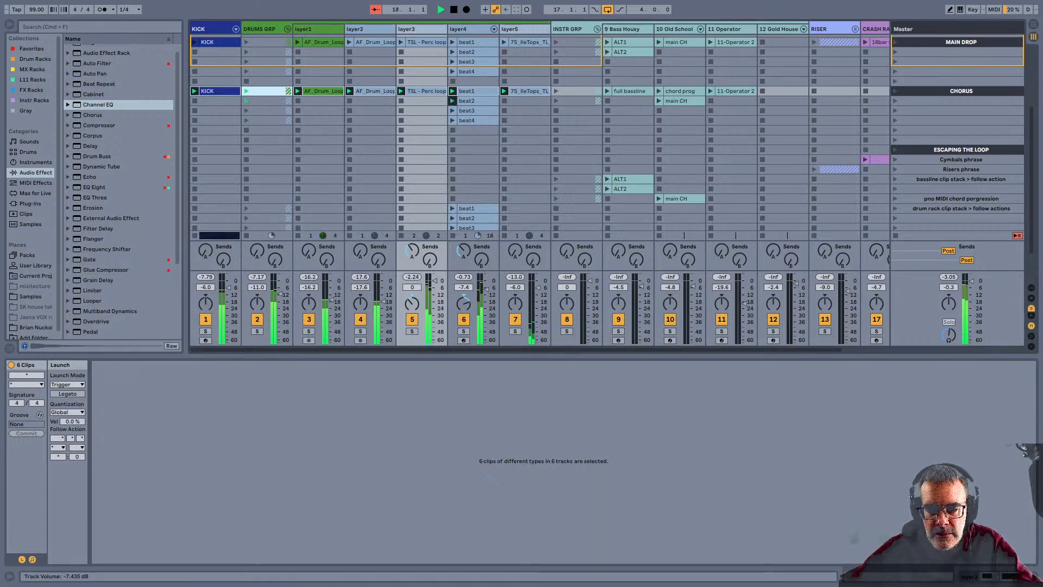
left_click_drag(486, 290, 486, 289)
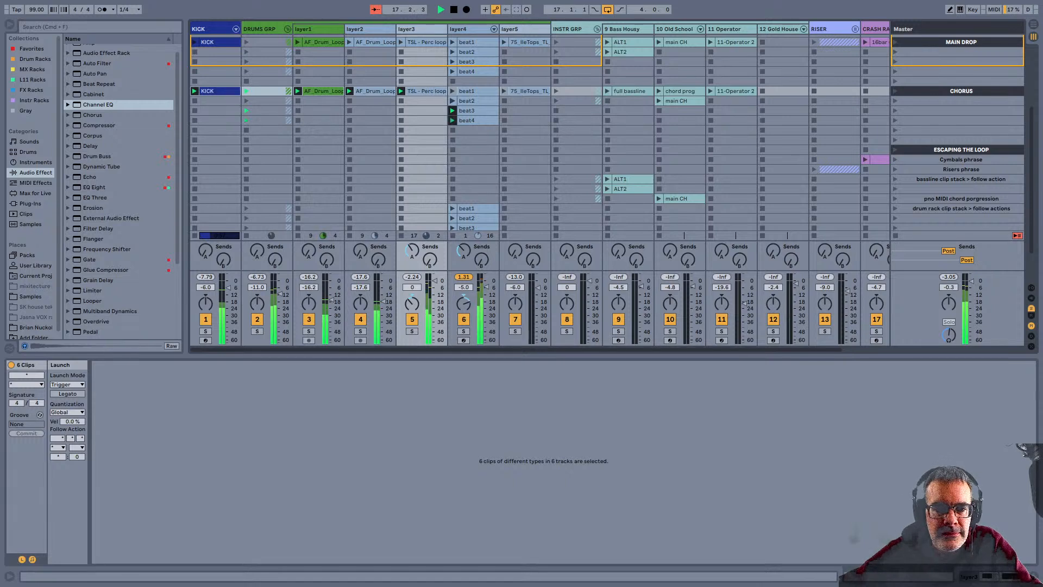
Launch the 4bar phrase clip on Bass Housy over the playing drums and display layer4's beat1 clip from the CHORUS scene
scroll(539, 185, "right", 1)
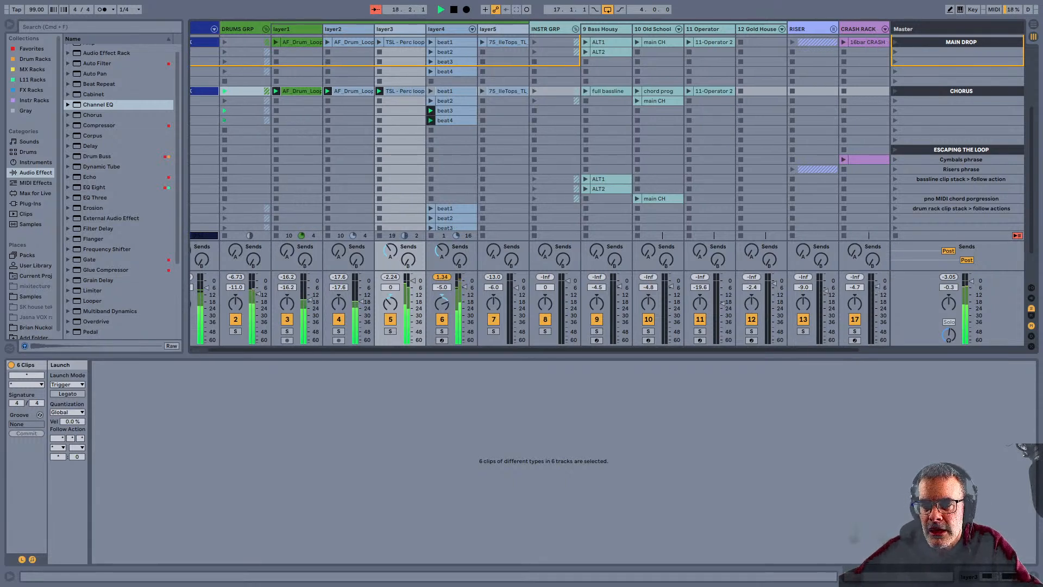
scroll(607, 132, "down", 1)
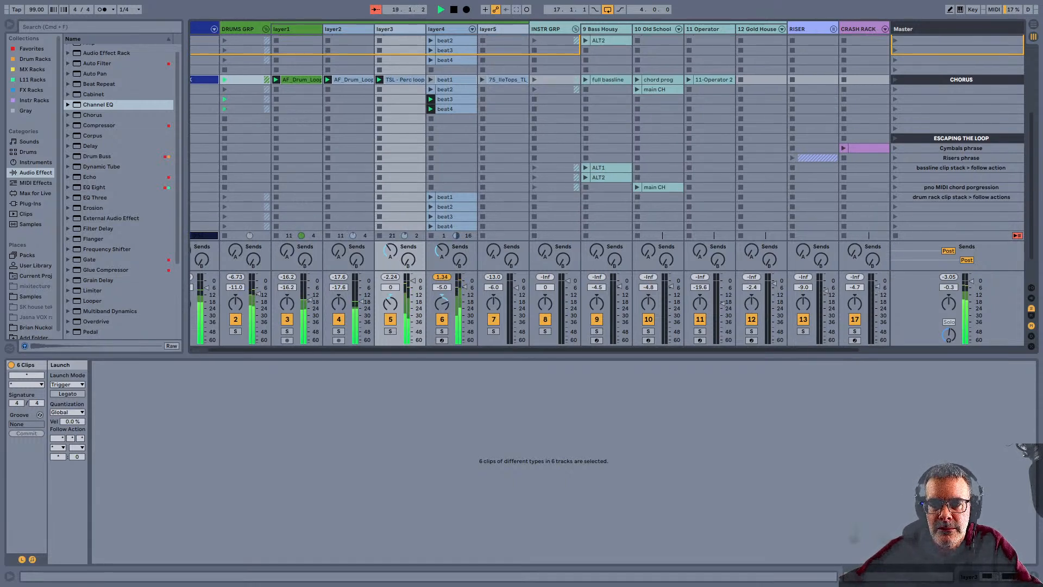
scroll(606, 136, "up", 8)
left_click(608, 88)
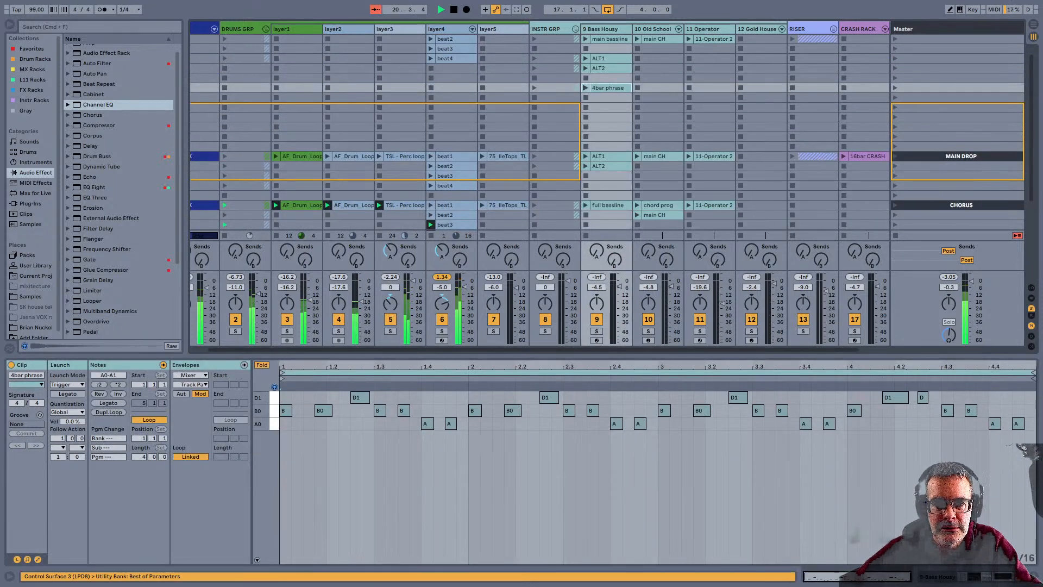
key("Return")
scroll(607, 136, "left", 2)
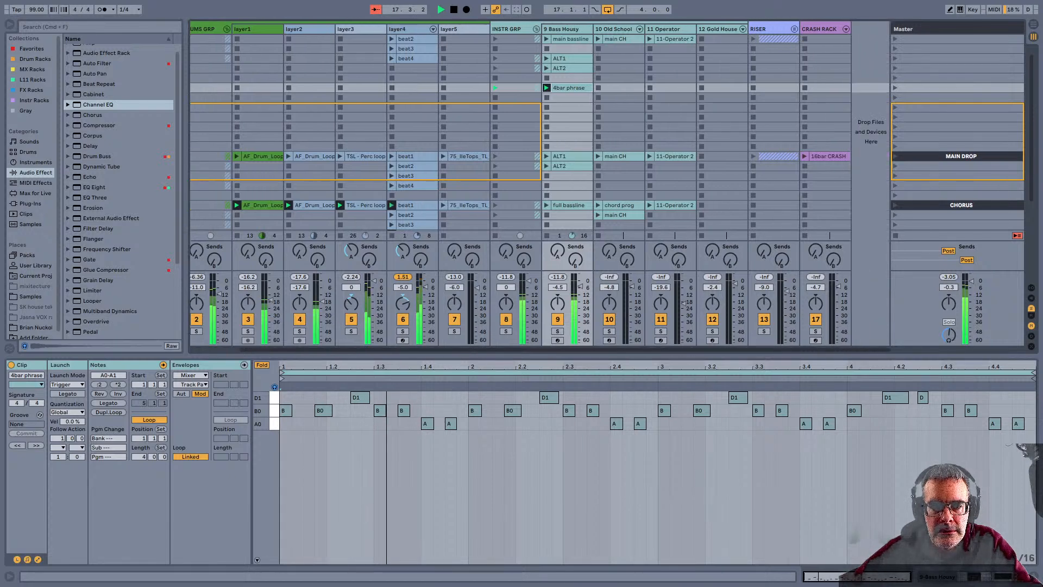
scroll(607, 135, "down", 3)
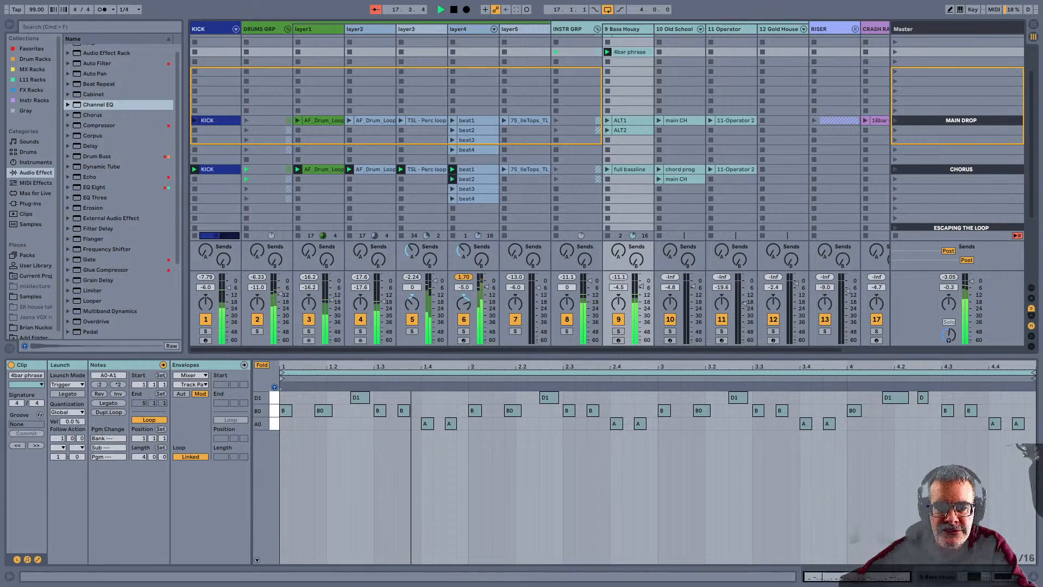
left_click(471, 169)
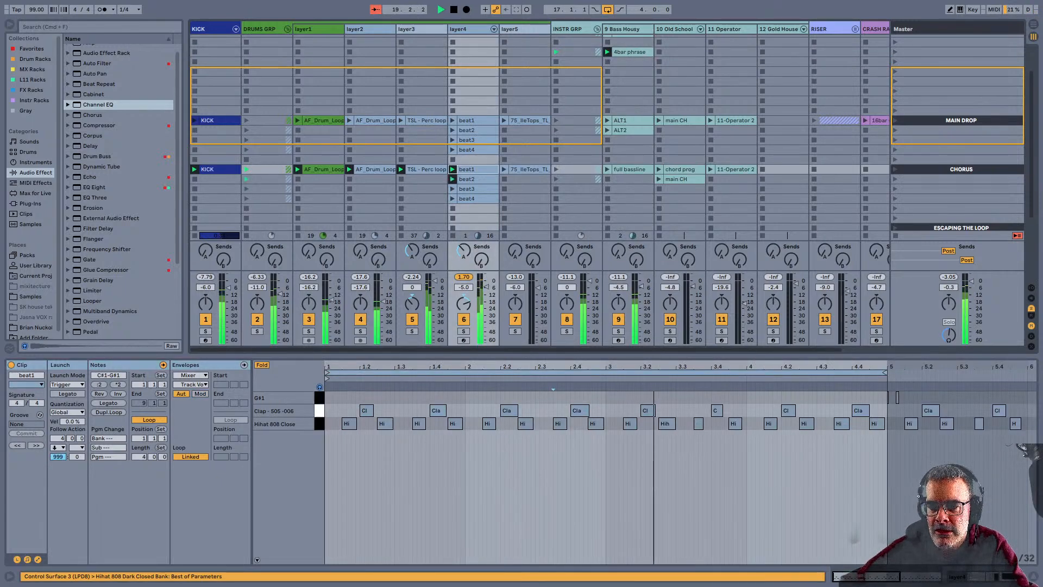
Launch the 16bar CRASH clip and the grouped RISER clips in the MAIN DROP scene, and turn off the Arrangement loop
scroll(539, 183, "right", 2)
left_click(829, 120)
left_click(778, 121, "shift")
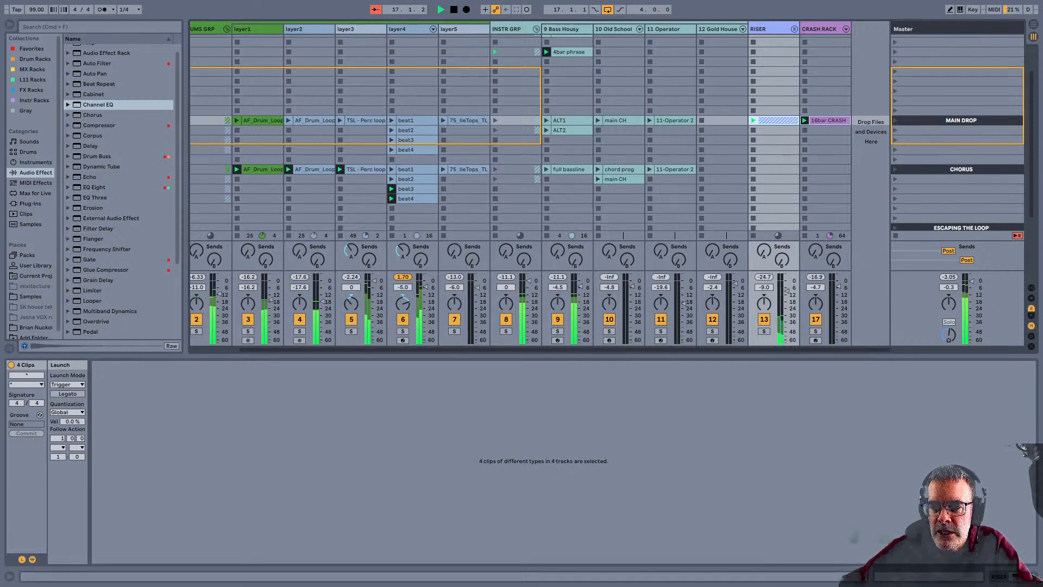
left_click(778, 121)
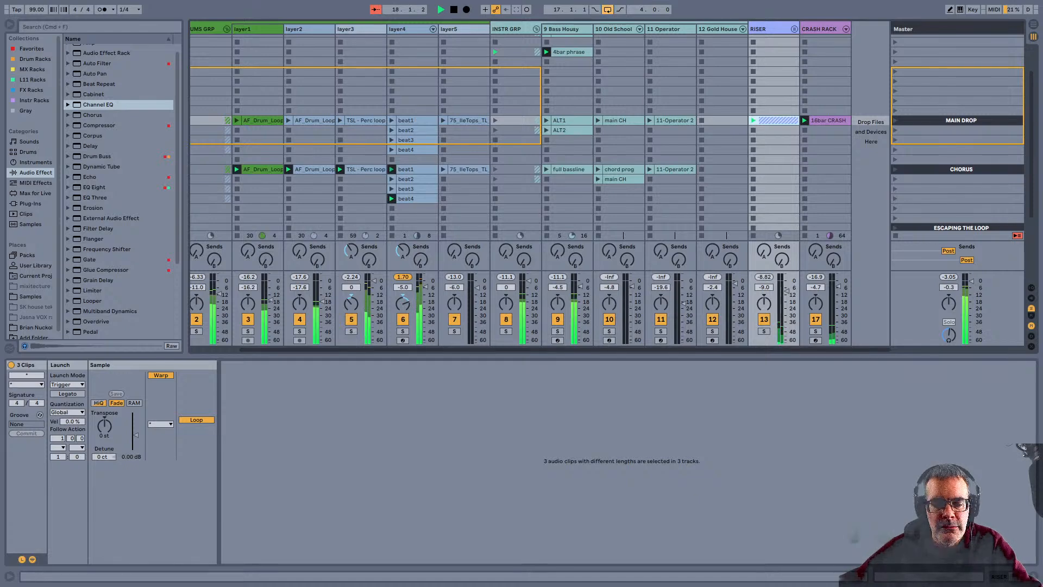
key("Tab")
key("Tab")
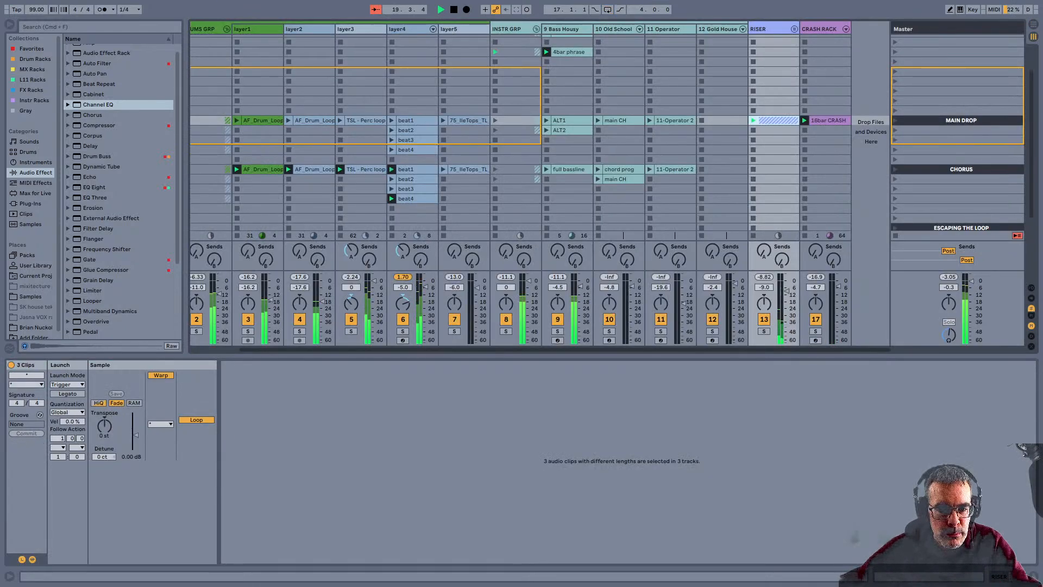
Relaunch the KICK clip in the CHORUS scene, briefly mute the DRUMS GRP and KICK tracks, and bring both back in
scroll(540, 185, "left", 2)
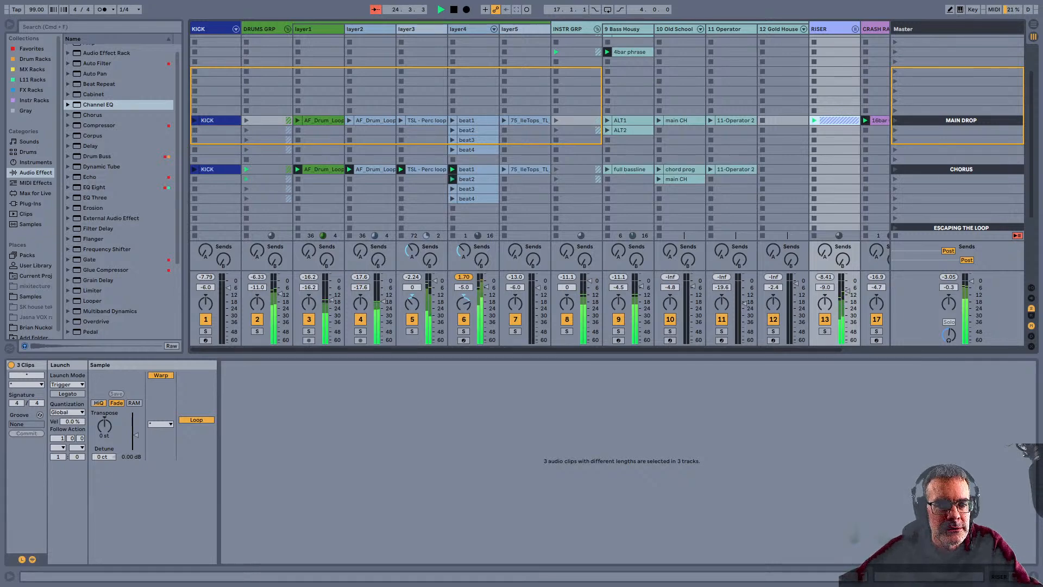
left_click(195, 169)
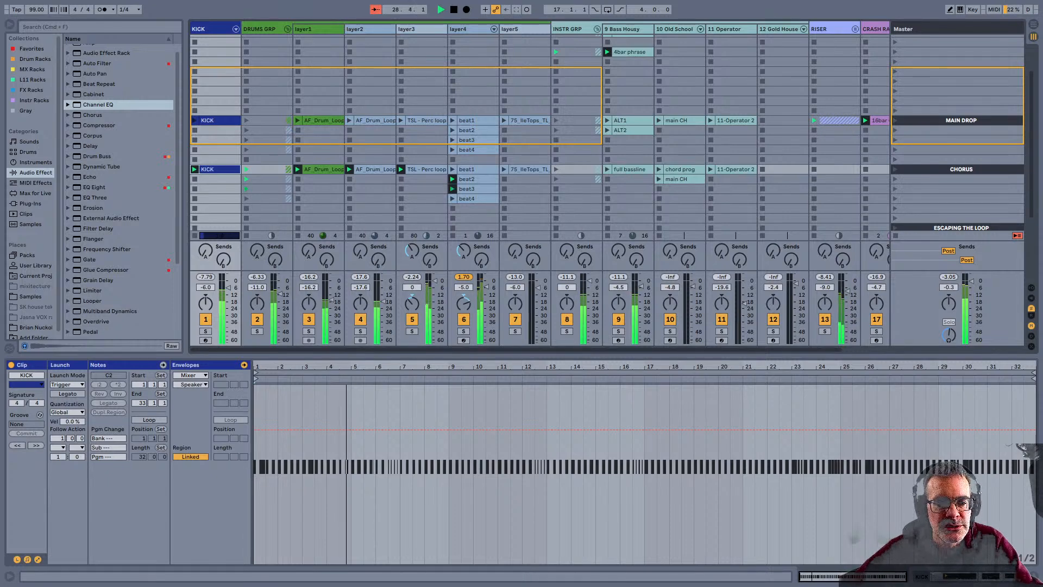
scroll(539, 136, "down", 1)
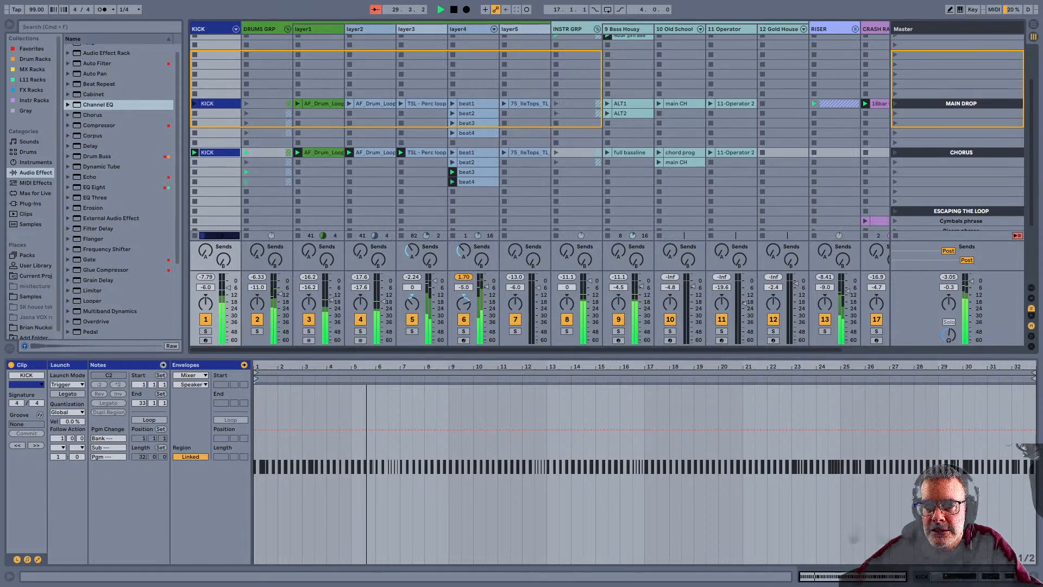
scroll(539, 136, "up", 1)
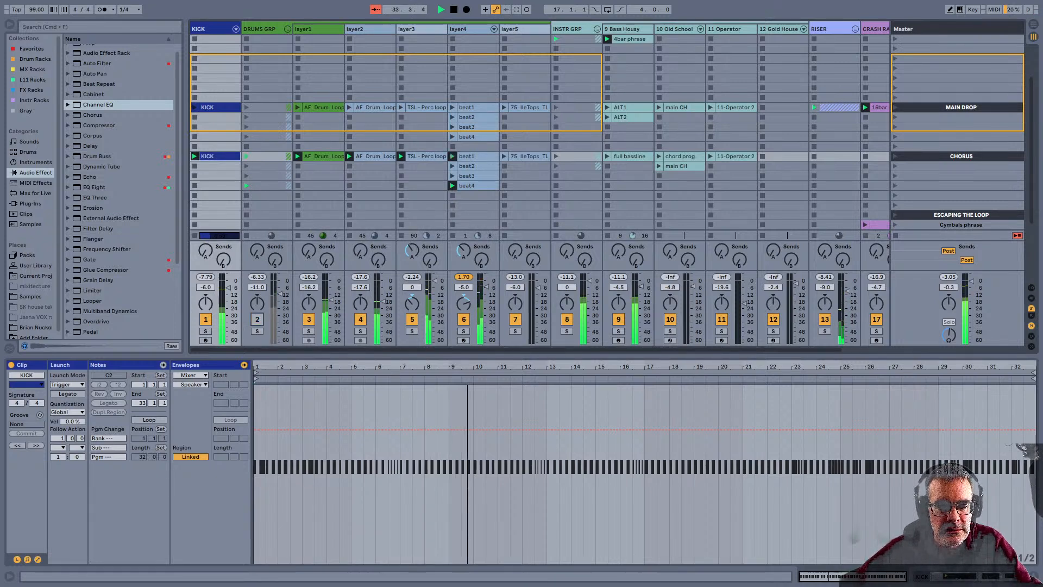
left_click(205, 319)
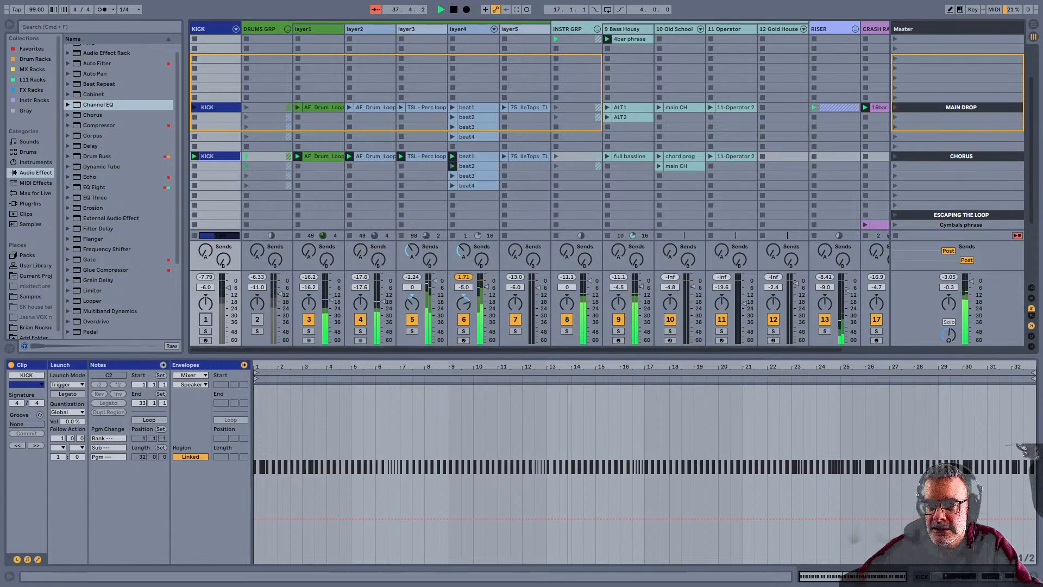
scroll(540, 183, "right", 1)
scroll(539, 183, "left", 1)
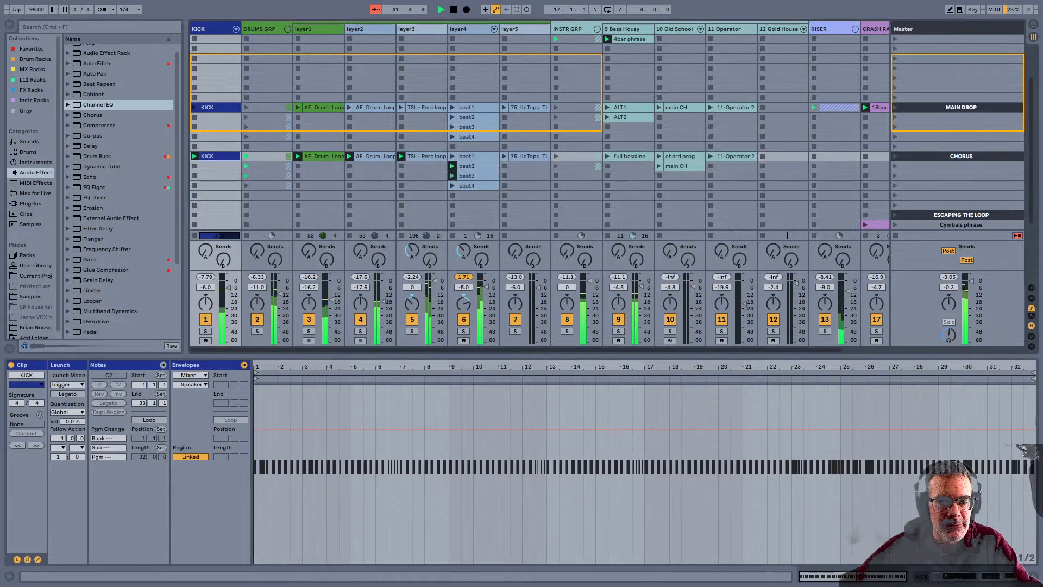
Stop playback and review the MAIN DROP crash and riser clips and the drum rack follow-action scene under ESCAPING THE LOOP
scroll(540, 183, "right", 2)
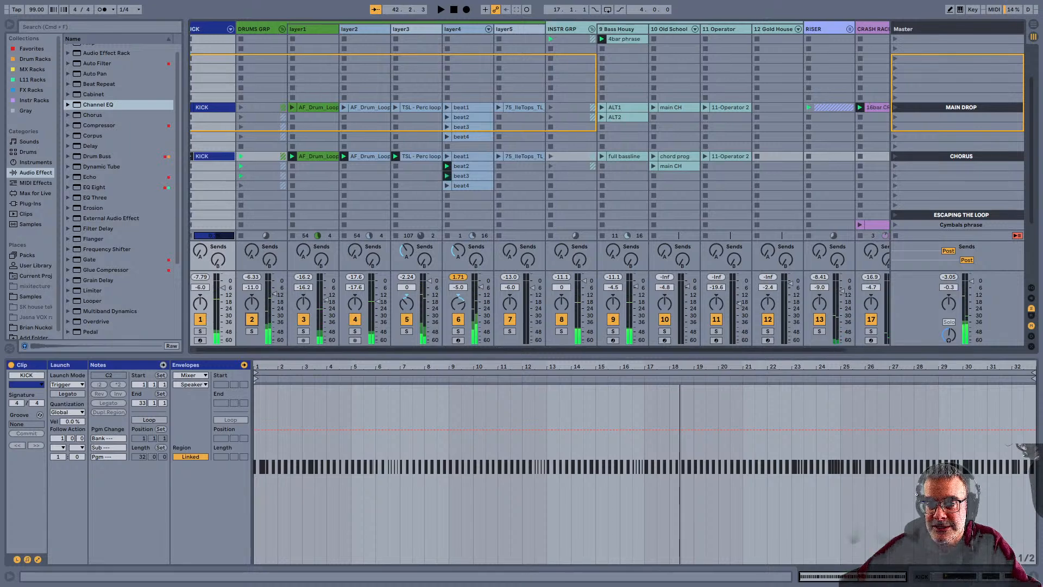
left_click(829, 107)
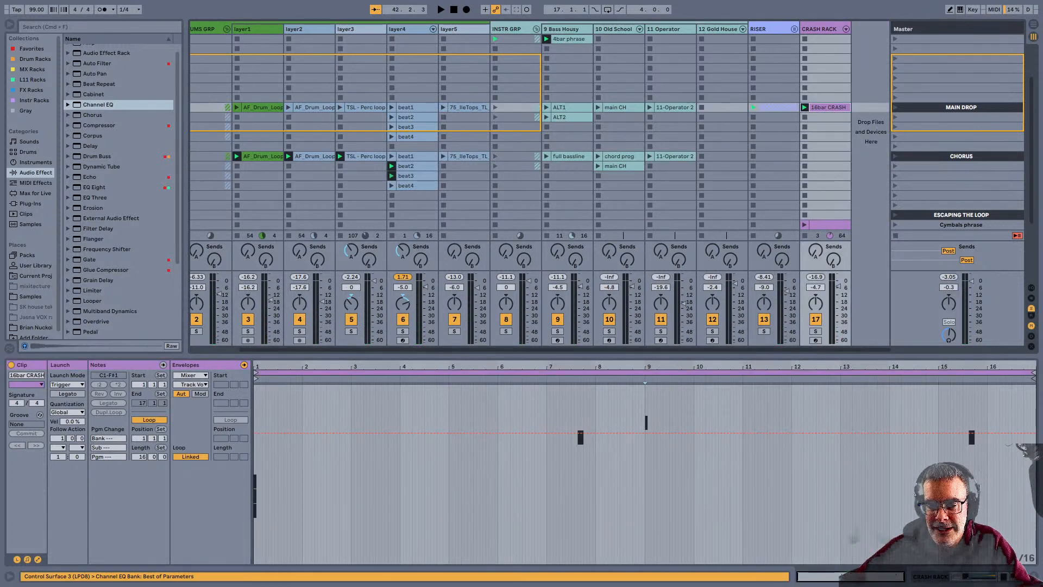
left_click(778, 108)
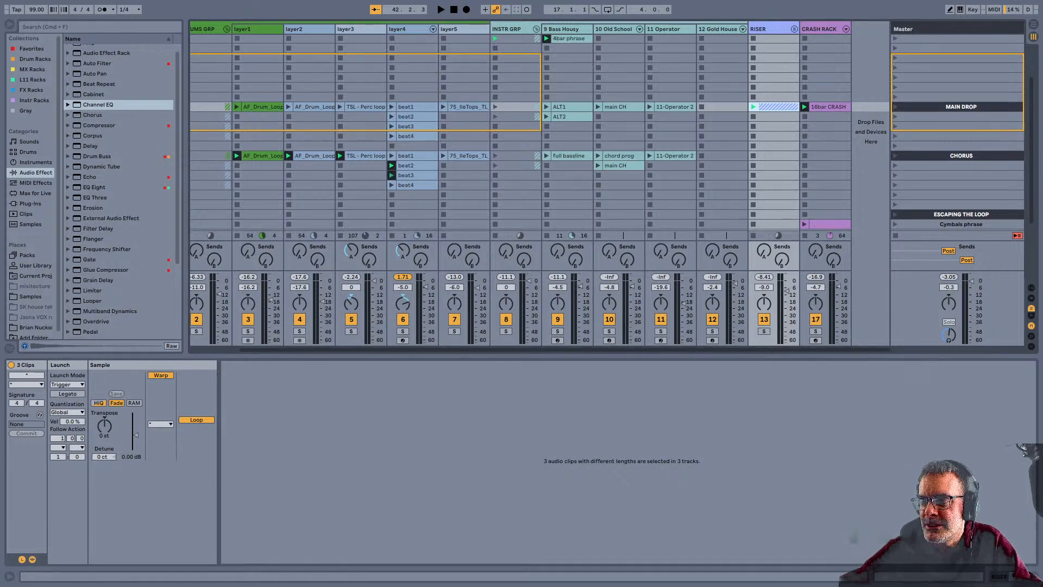
scroll(543, 131, "down", 4)
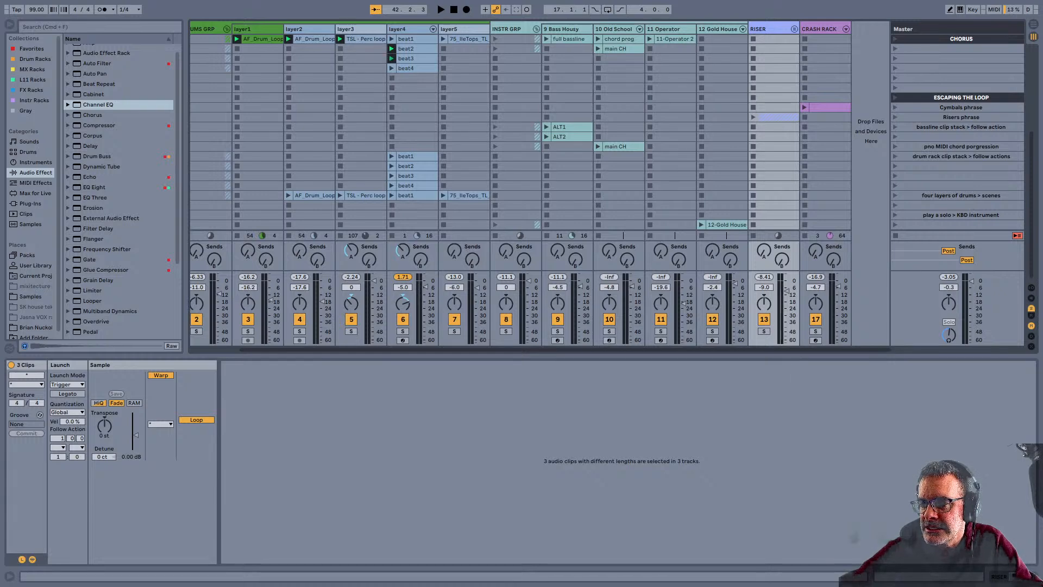
left_click(961, 157)
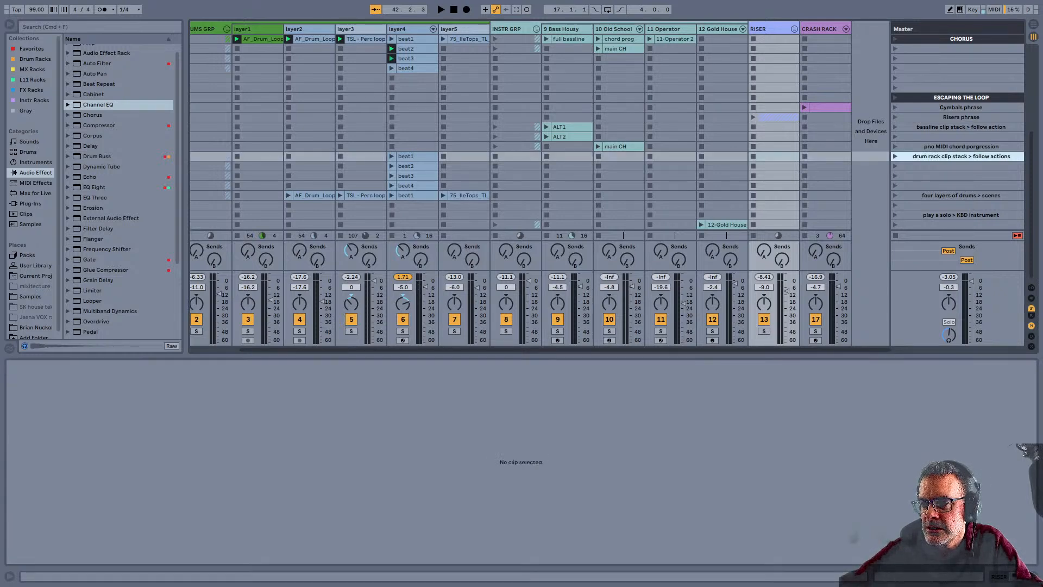
scroll(608, 130, "up", 1)
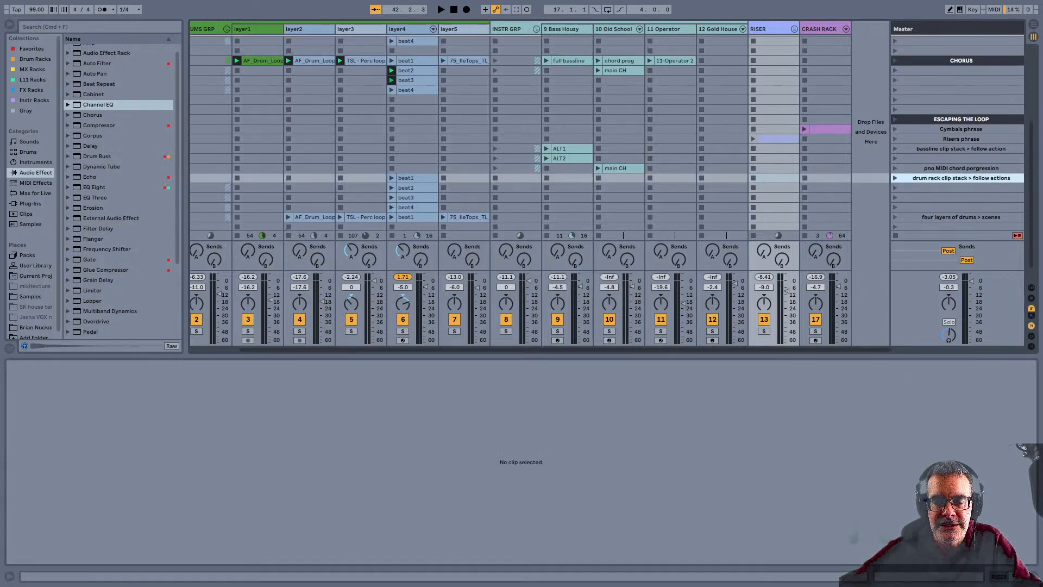
Select layer4's beat1 to beat4 clips in the CHORUS scene, show the Info View, and examine the follow action settings, including beat1's alone
left_click(413, 61)
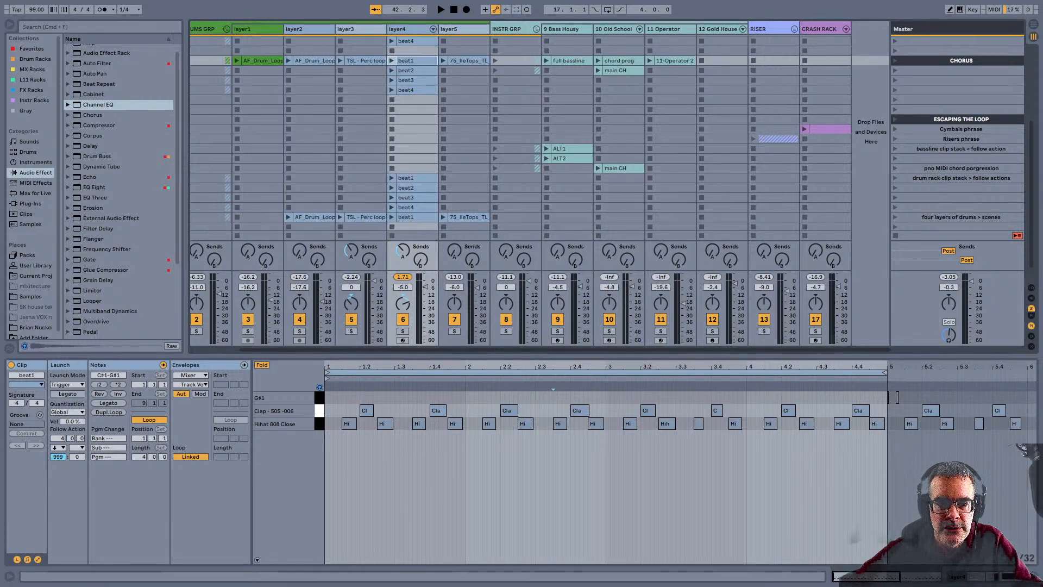
left_click(413, 91, "shift")
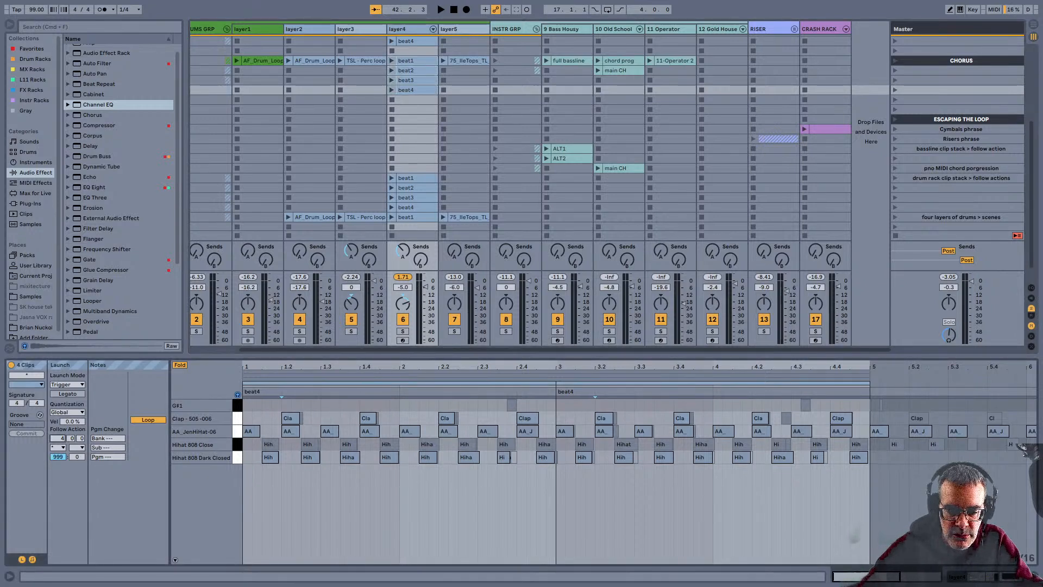
key("super+shift+slash")
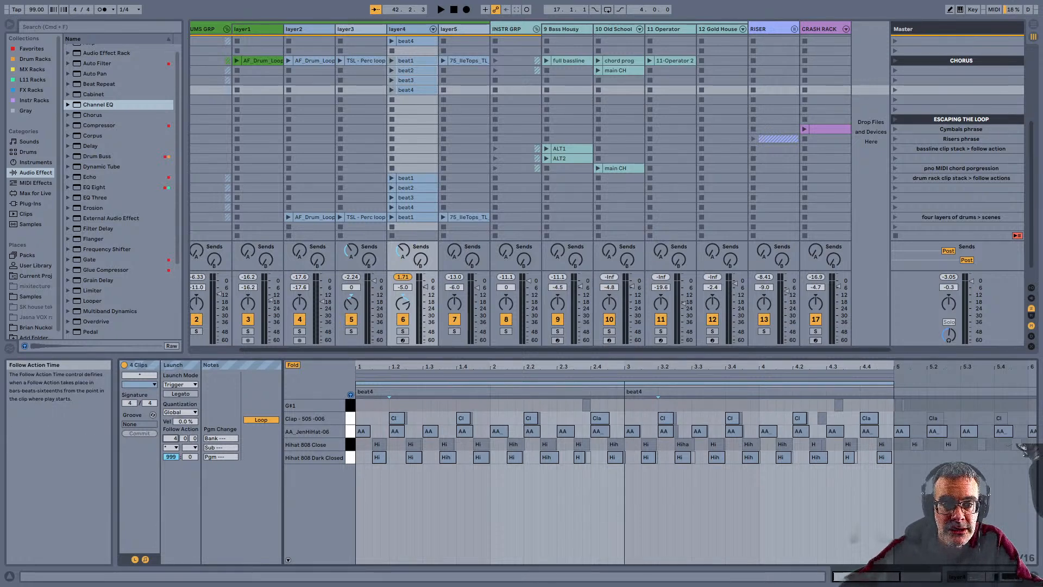
left_click(416, 60)
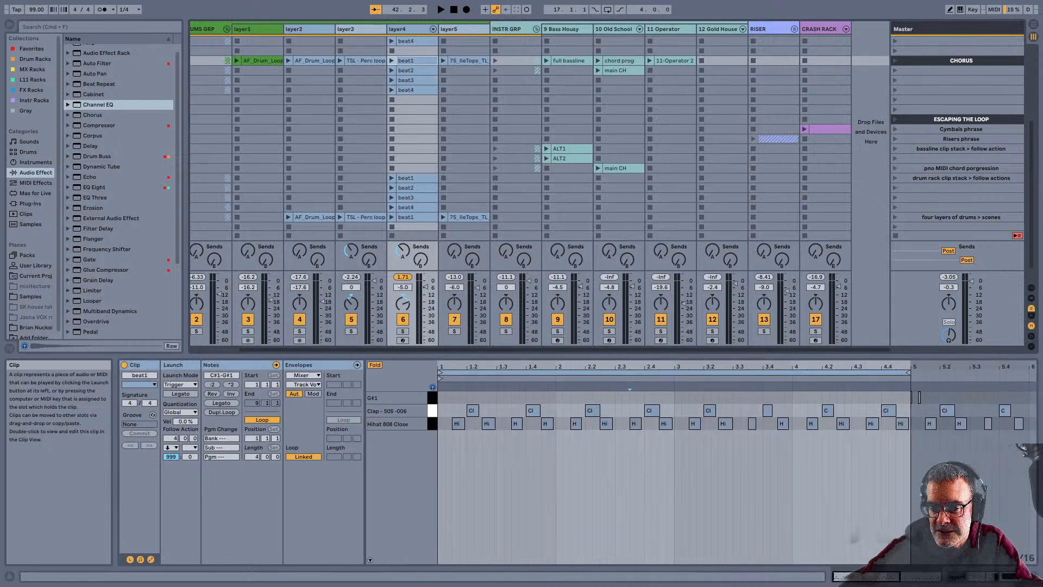
Examine the beat1, beat2 and beat4 notes in layer4's CHORUS clips, and select beat1 to beat4 together to compare their patterns
left_click_drag(908, 401, 518, 391)
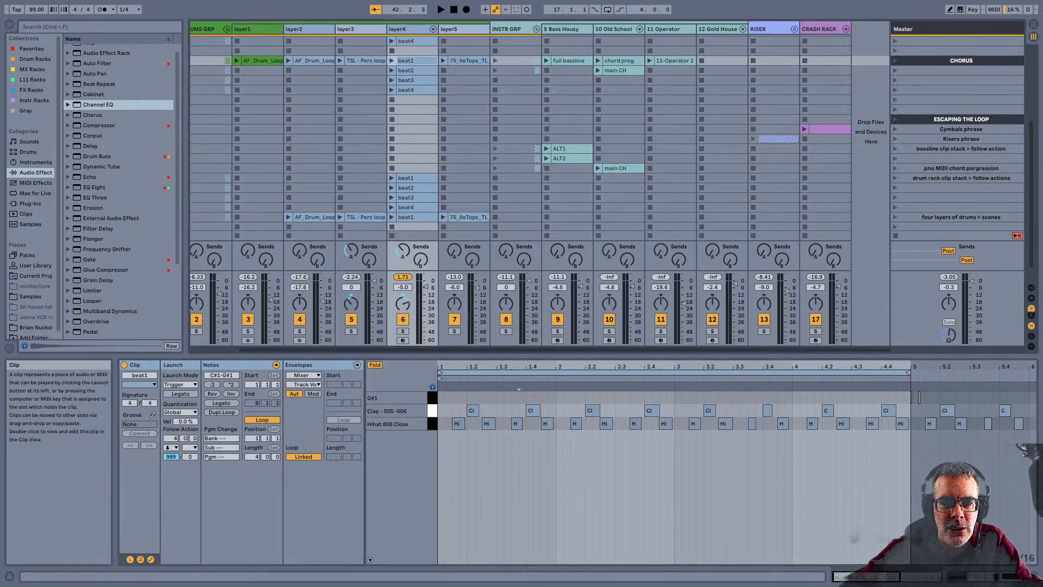
left_click(413, 70)
key("Down")
key("Down")
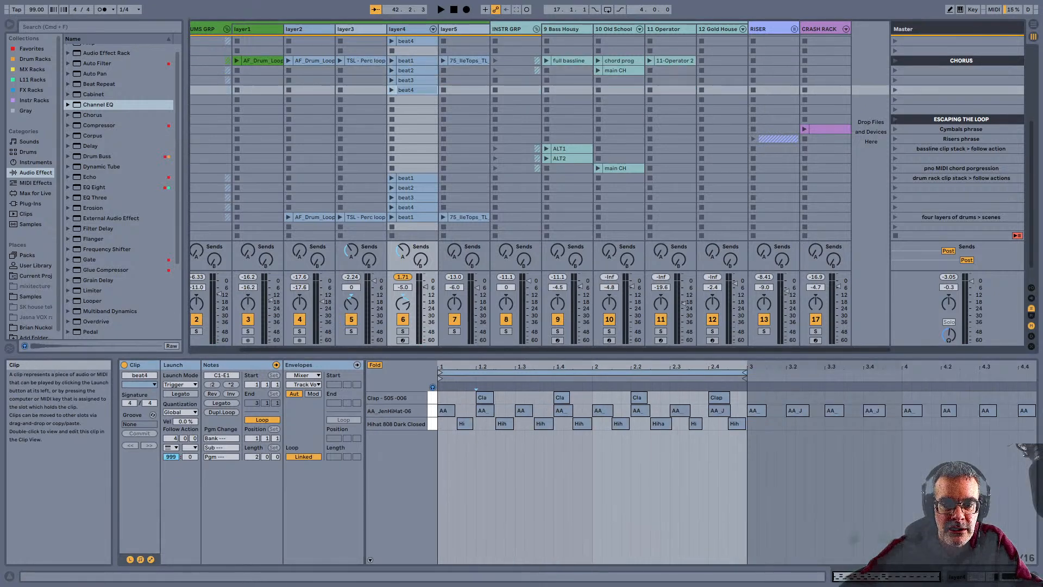
key("shift+Up")
key("shift+Up")
key("shift+Up")
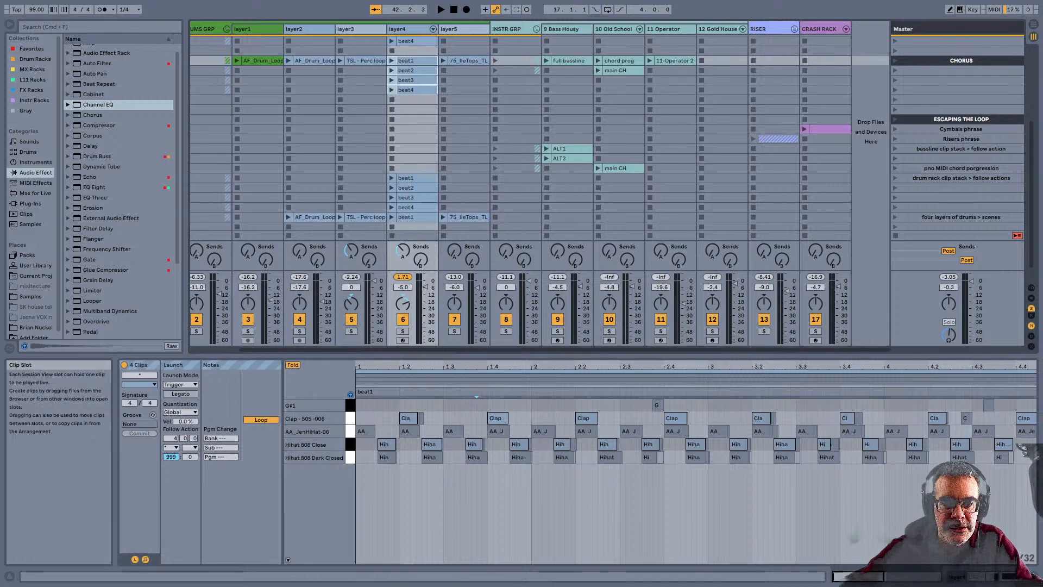
Go through layer4's CHORUS clips down to beat3 and back up, and reselect beat1 to beat4 as one group
key("Down")
key("Down")
key("Down")
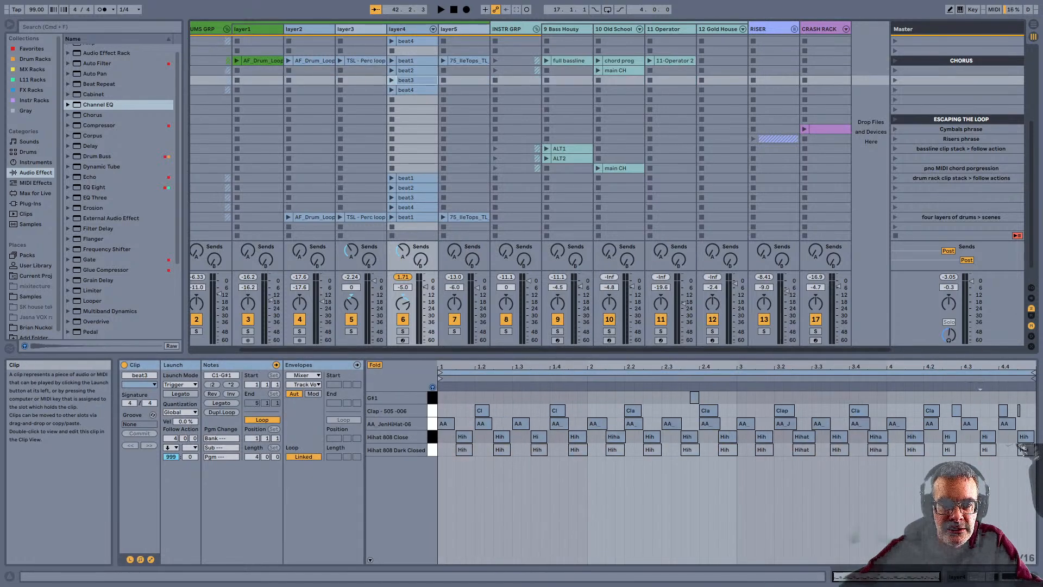
key("Up")
key("Up")
key("Up")
key("shift+Down")
key("shift+Down")
key("shift+Down")
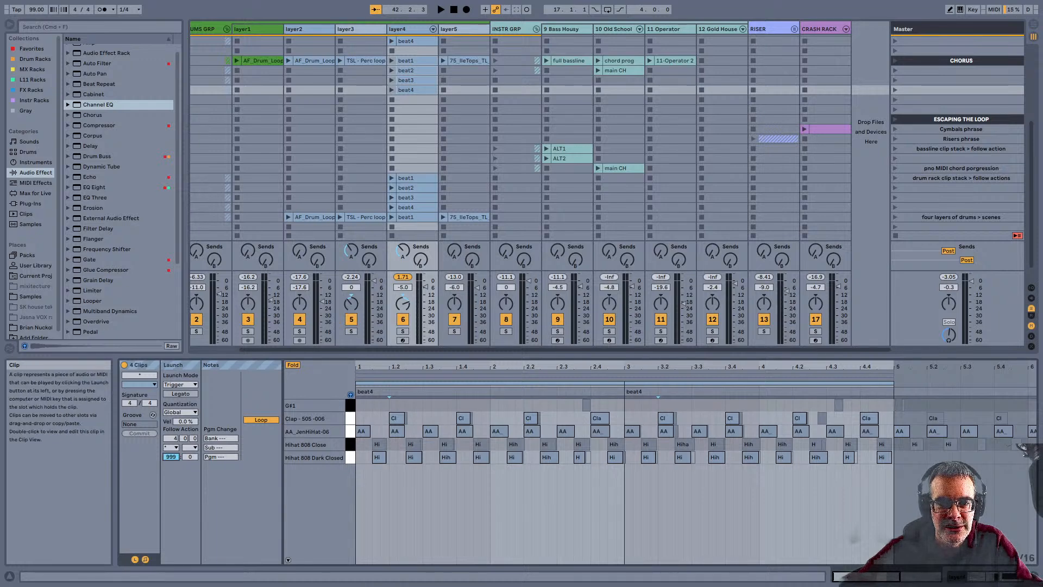
Select layer4's beat1 to beat3 together in the CHORUS scene, and view each clip from beat1 to beat4 individually
left_click(414, 61)
left_click(414, 81, "shift")
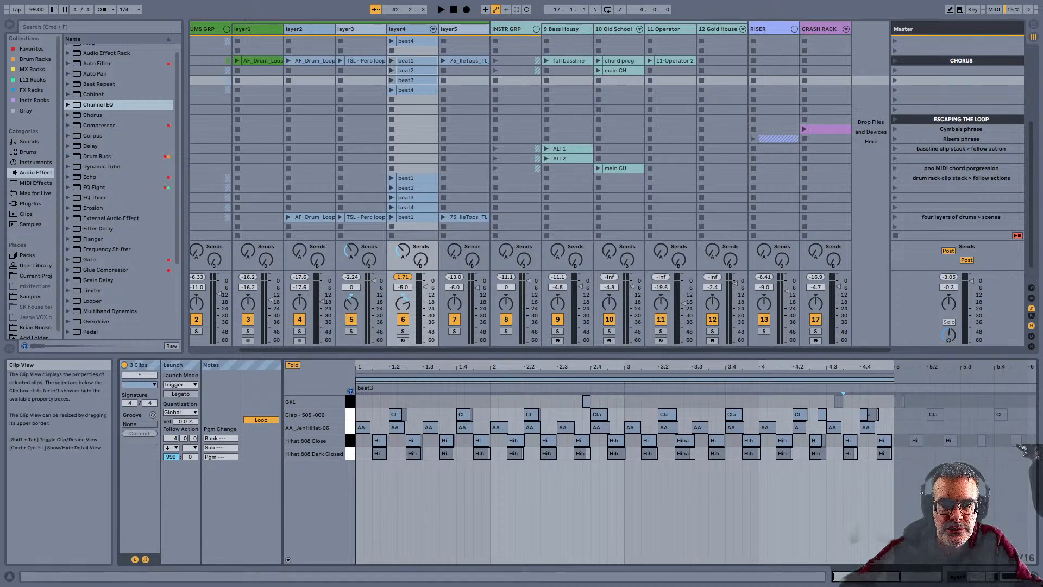
left_click(414, 61)
left_click(414, 71)
left_click(414, 81)
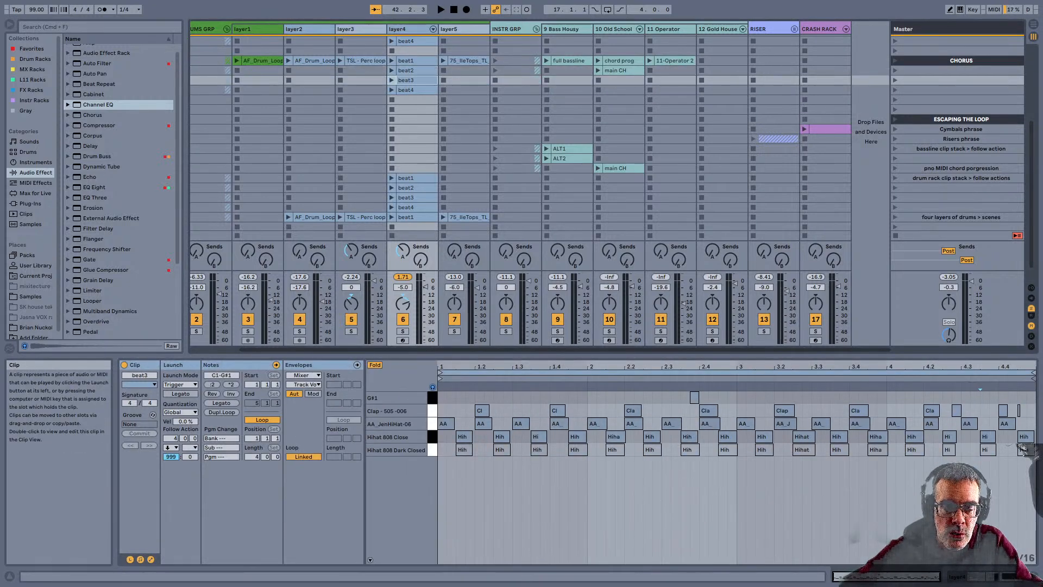
left_click(414, 90)
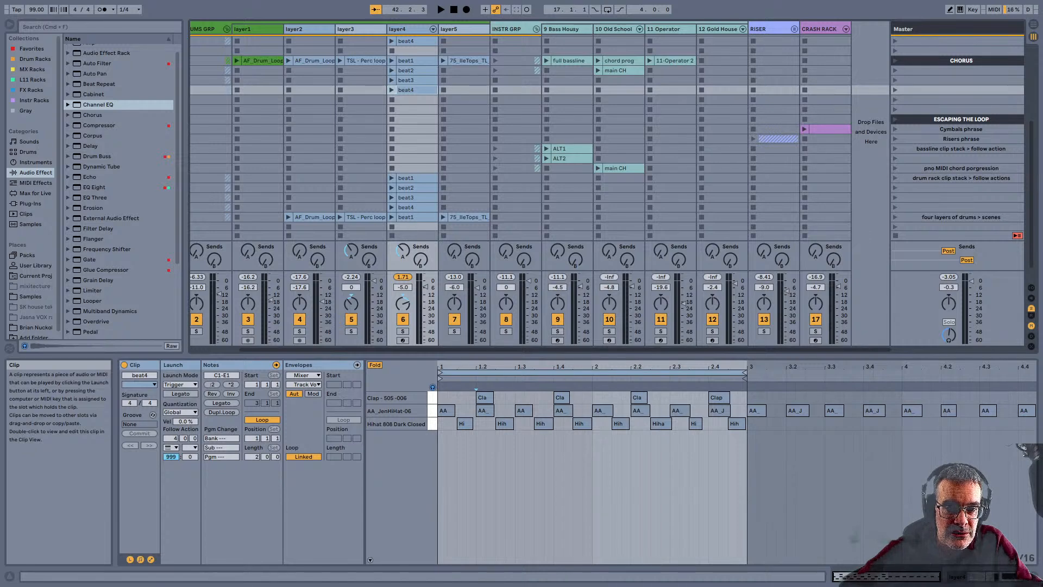
left_click(414, 100)
left_click(414, 90)
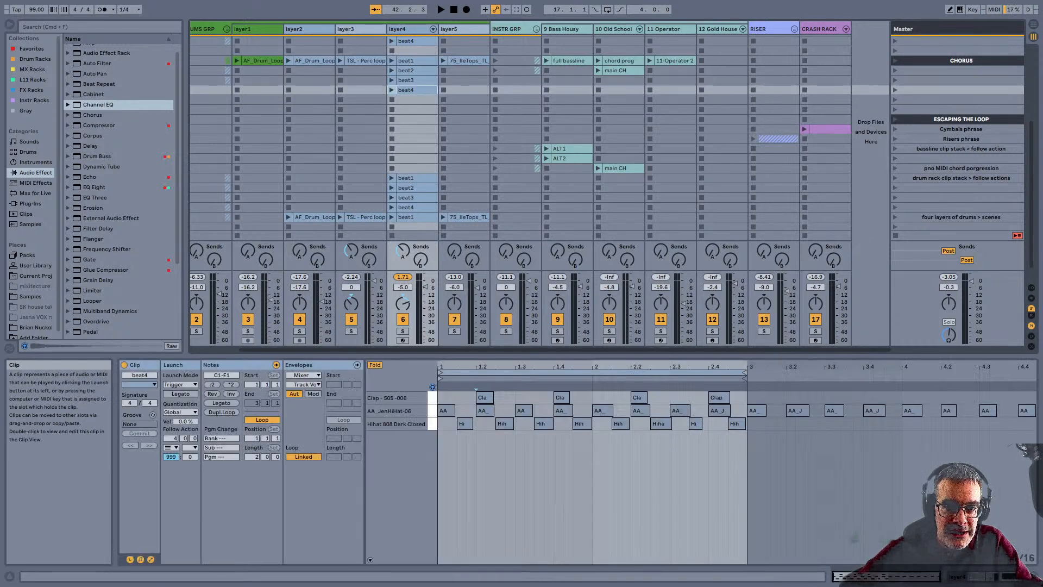
Contrast beat1 and beat4 in layer4, review all four clips individually and as a group, and deselect them
left_click(414, 61)
left_click(414, 90)
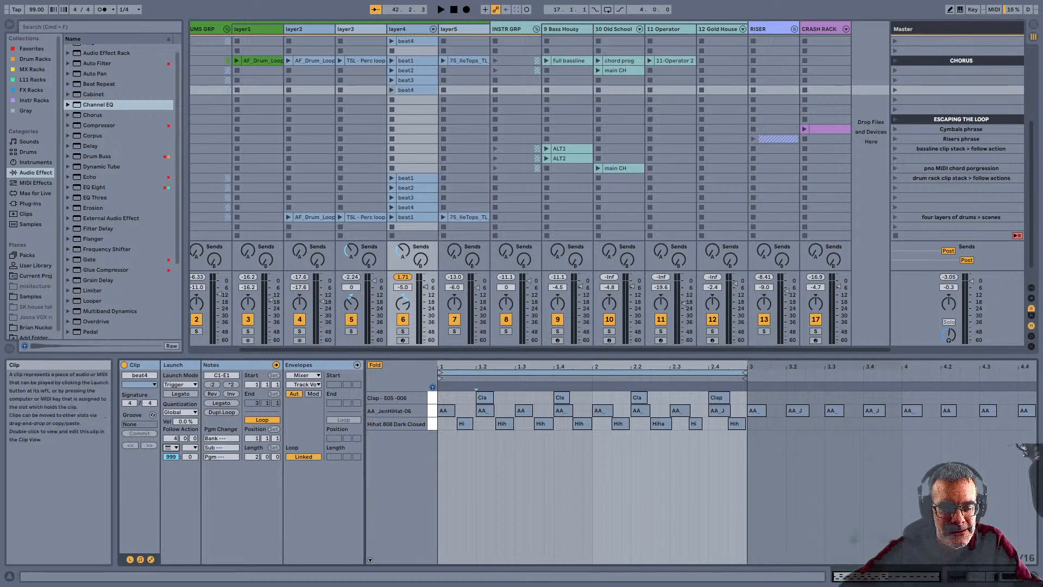
left_click(414, 61, "shift")
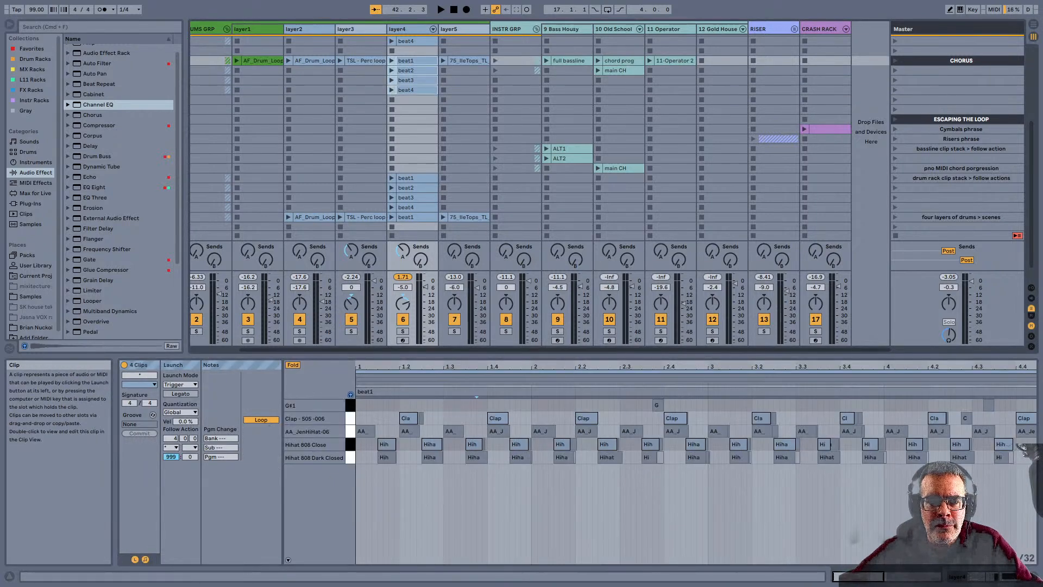
left_click(414, 61)
left_click(414, 71)
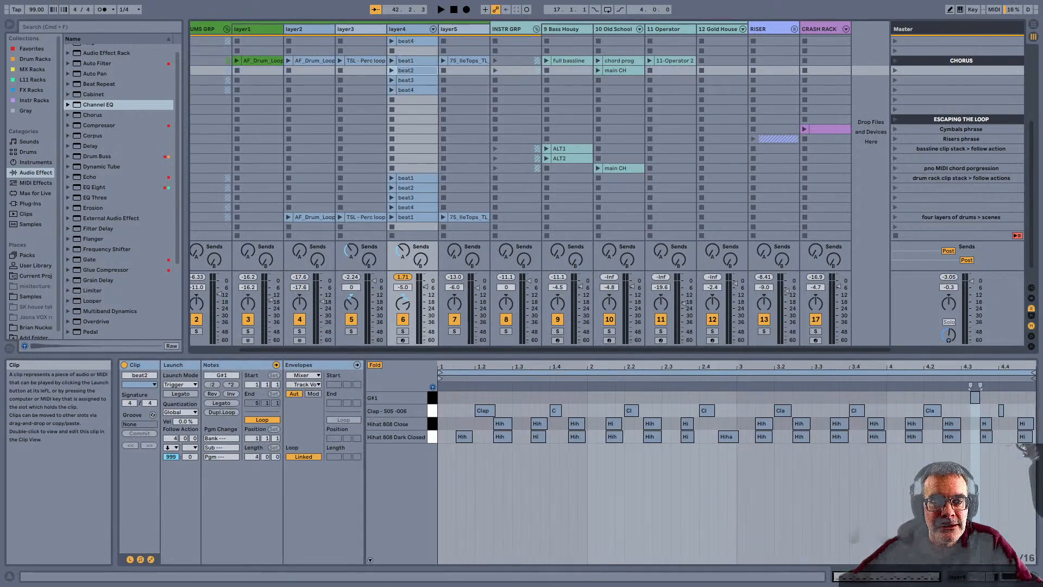
left_click(414, 80)
left_click(414, 90)
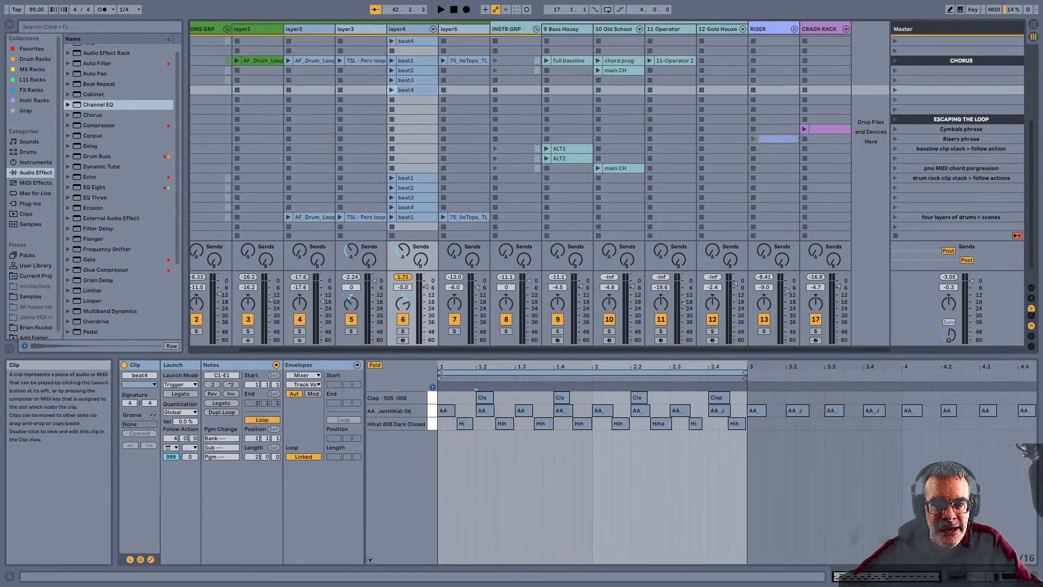
left_click(414, 61, "shift")
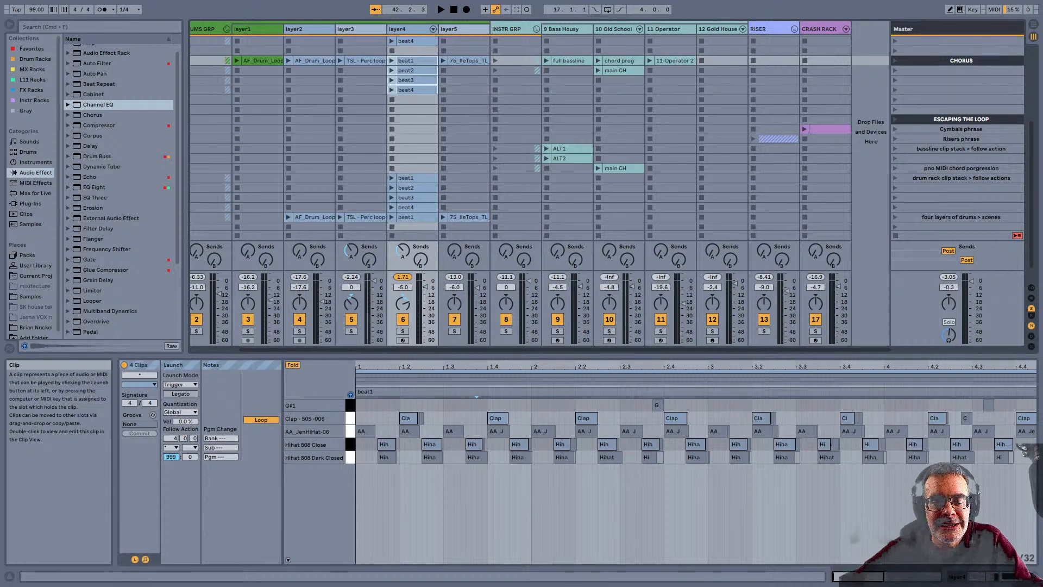
left_click(414, 109)
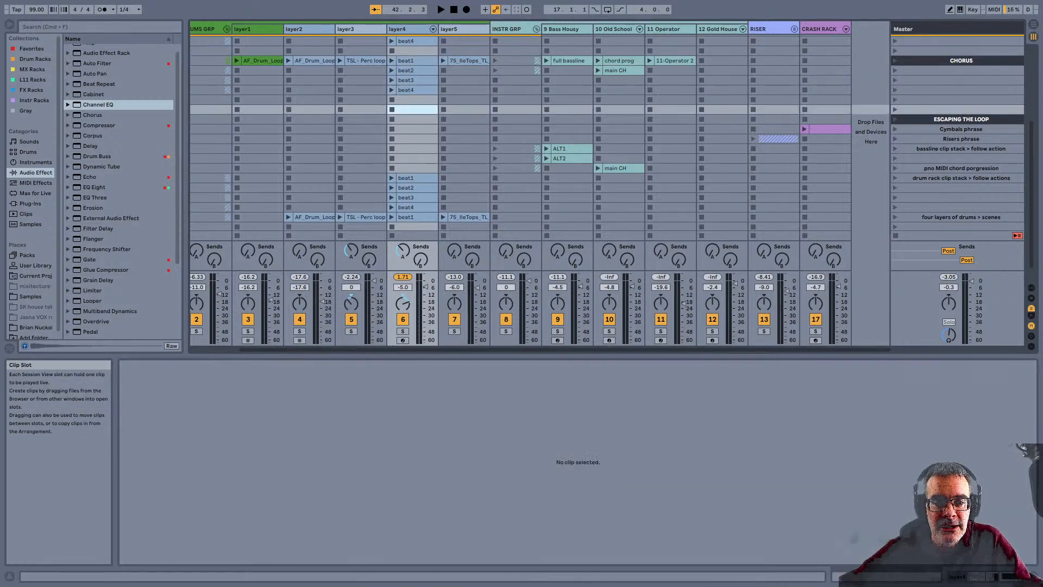
Create an empty MIDI clip on layer4 just below the play a solo scene, with a clap at 1.1.2 and an AA_JenHiHat note at 1.2.2
scroll(414, 110, "down", 1)
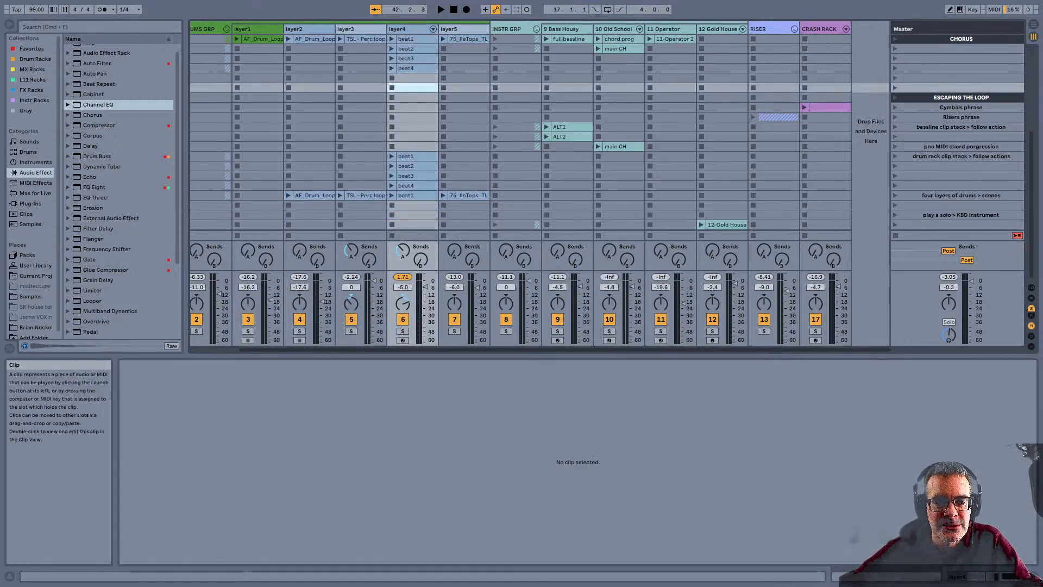
left_click(414, 195)
double_click(414, 225)
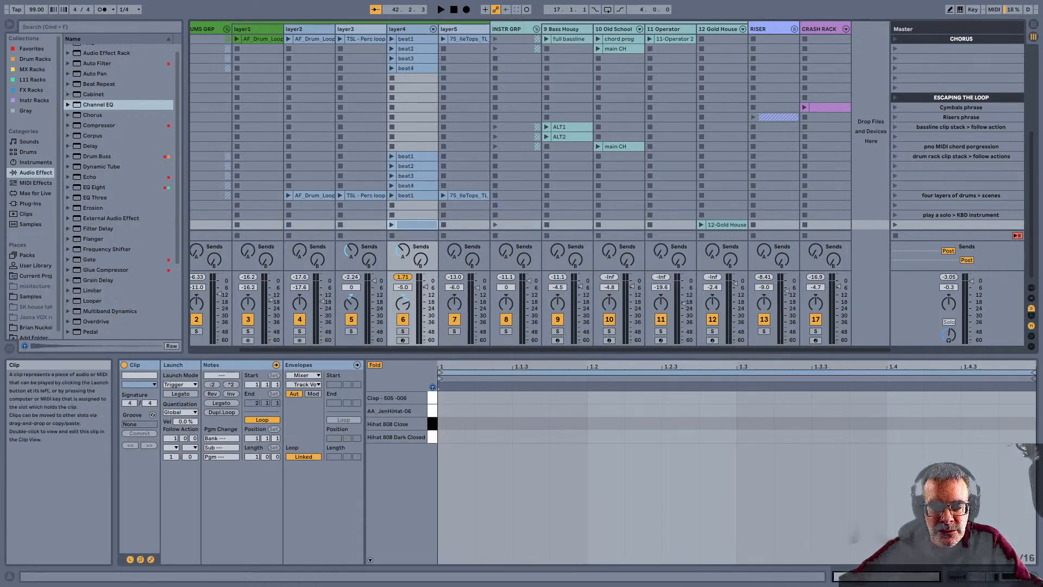
double_click(493, 398)
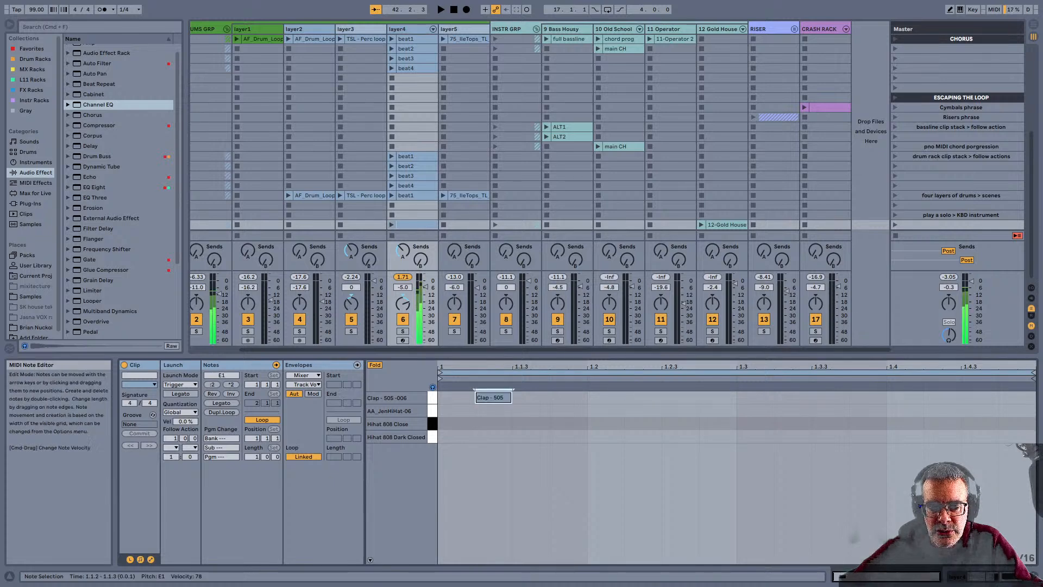
double_click(643, 411)
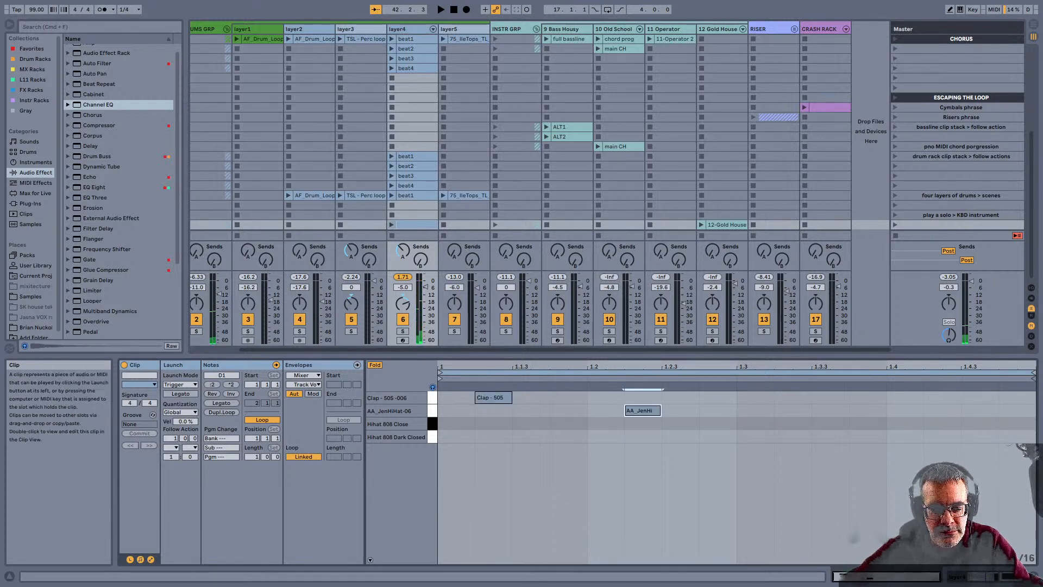
Duplicate the new layer4 clip twice, adding a hi-hat note at 1.3.2 to the first copy and a clap at 1.4 to the second
left_click(416, 224)
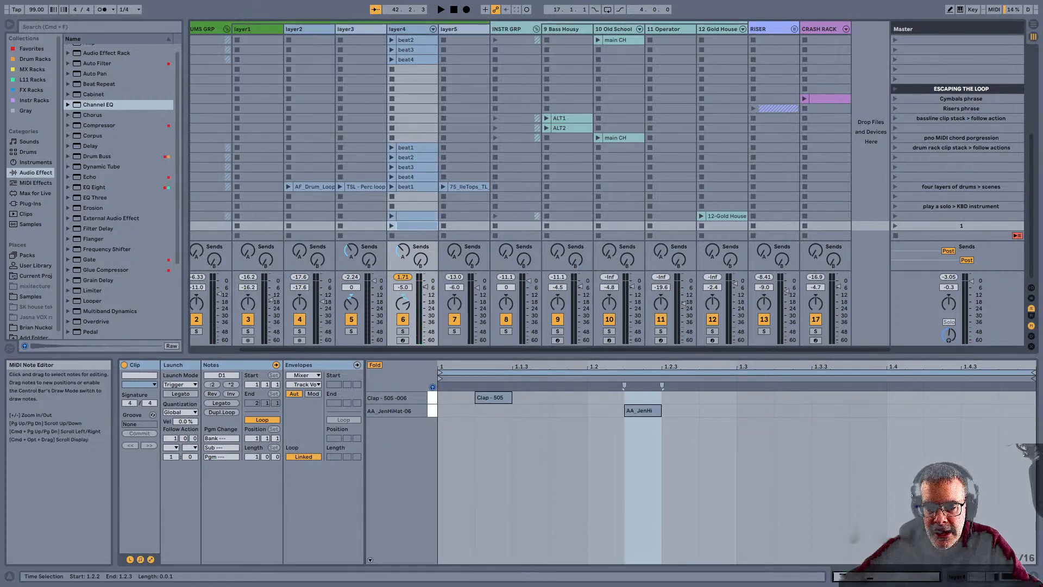
double_click(793, 410)
left_click(416, 225)
scroll(416, 226, "left", 2)
left_click(412, 225)
key("super+d")
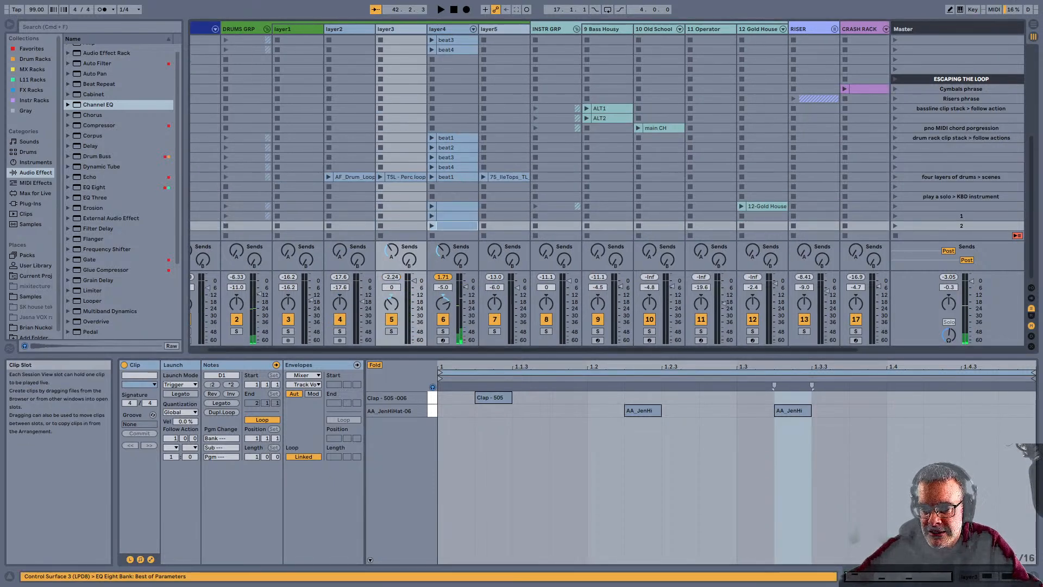
left_click(890, 390)
double_click(905, 397)
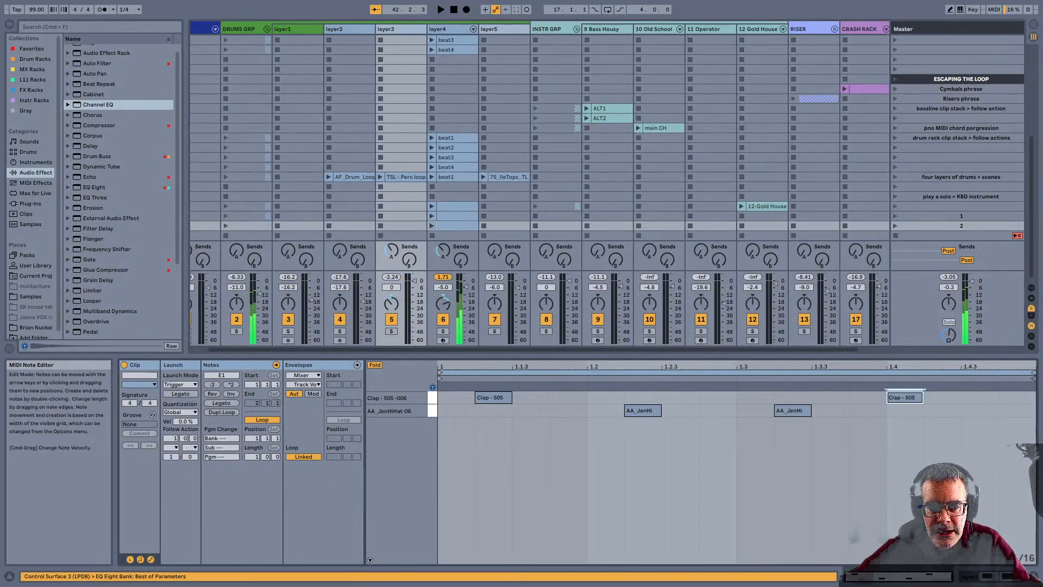
Compare the three demo clips on layer4, select them together, and delete them
left_click(456, 207)
key("Down")
key("Down")
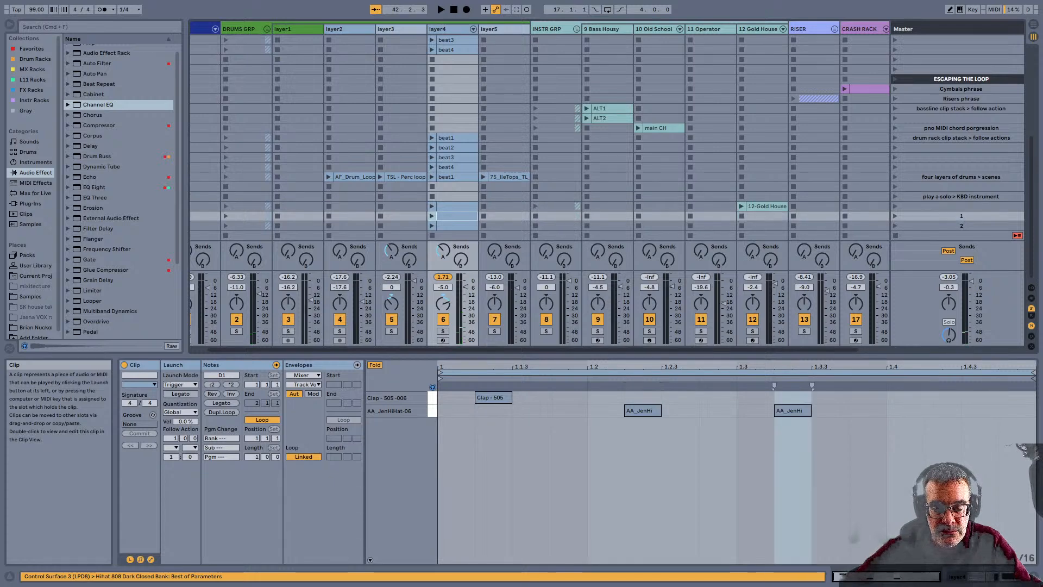
key("Up")
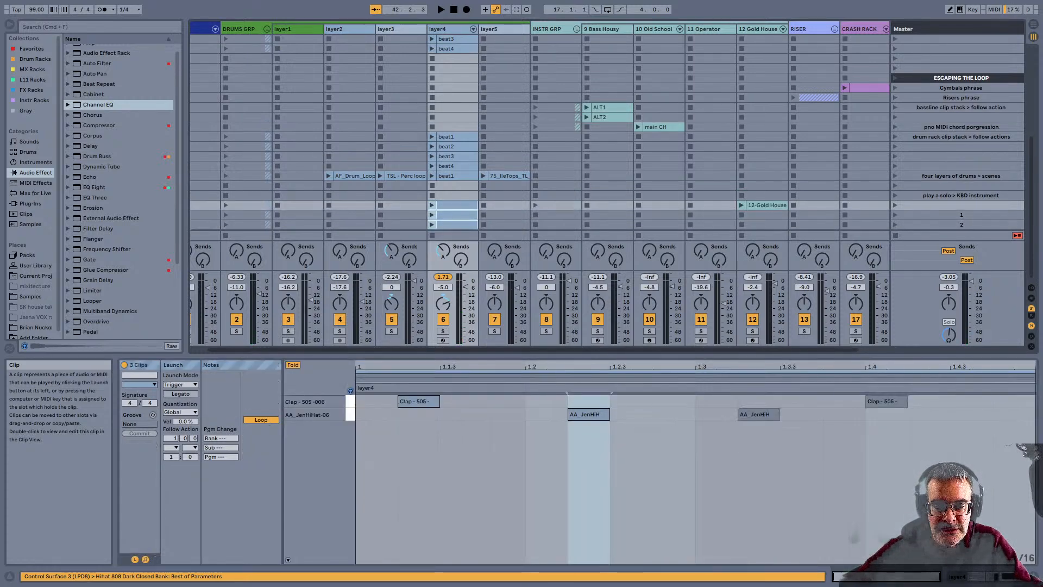
key("Up")
key("shift+Down")
key("shift+Down")
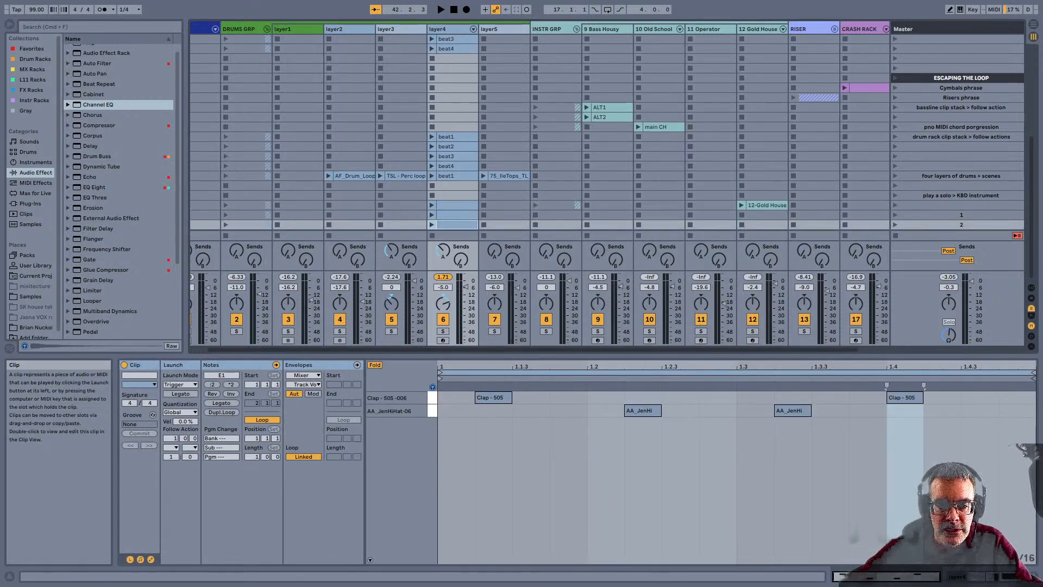
key("Delete")
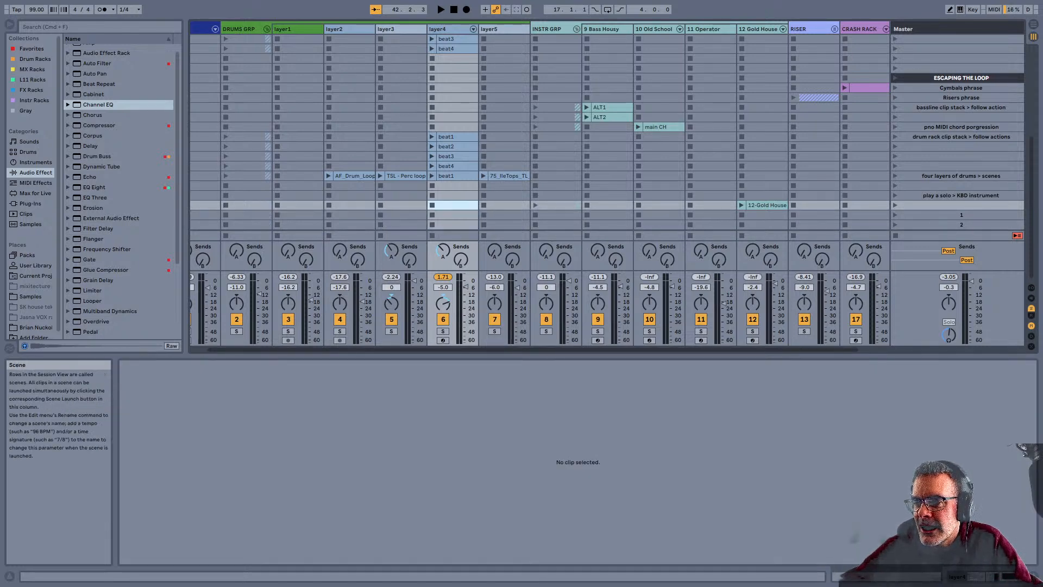
Review the ESCAPING THE LOOP scenes from the piano MIDI chord progression down to the four layers of drums
key("Up")
key("Up")
key("Up")
key("Up")
key("Up")
key("Up")
key("Up")
key("Up")
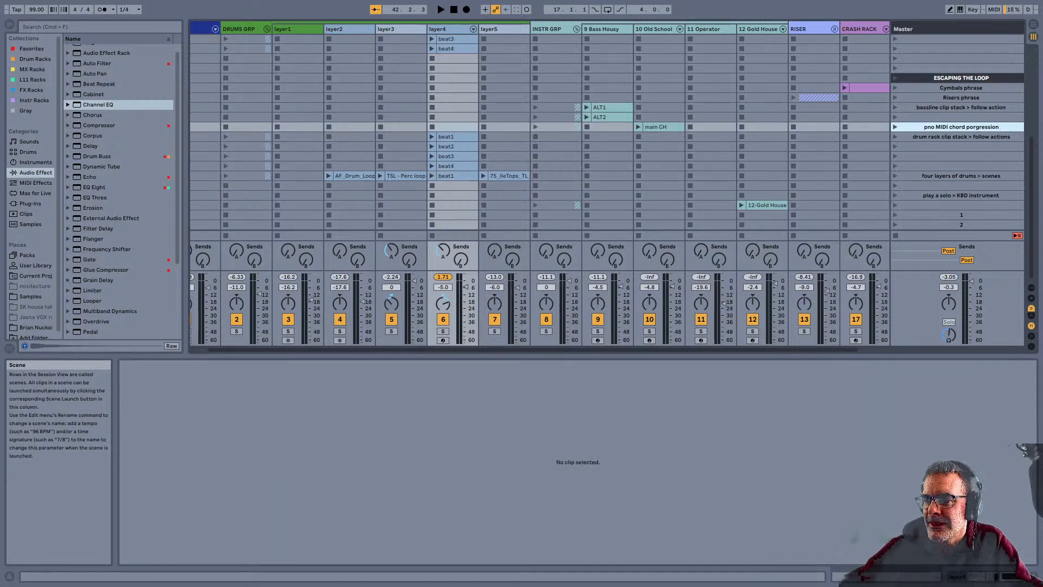
key("Down")
key("Down")
key("Down")
key("Down")
key("Down")
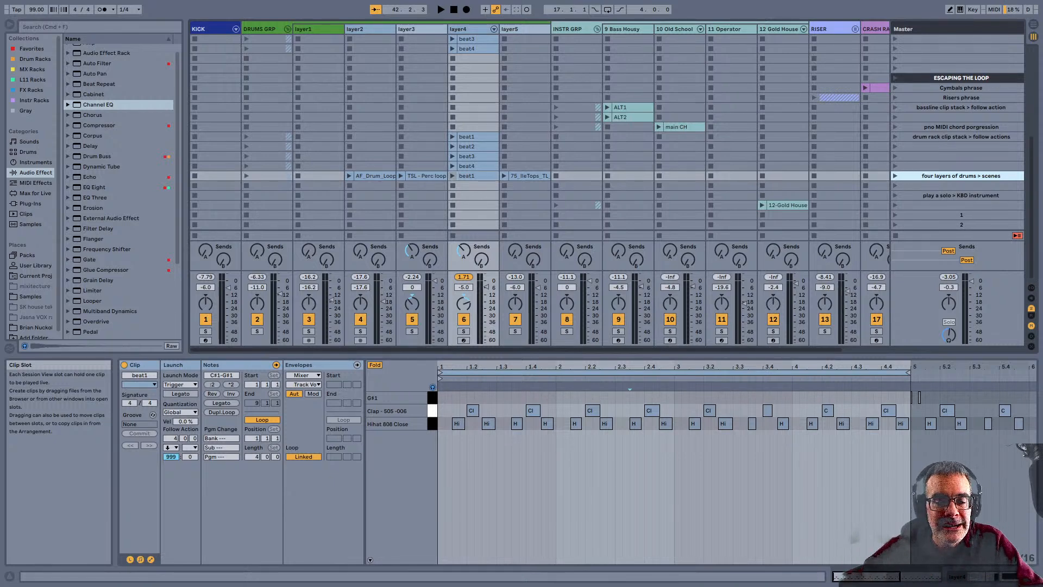
Return to the INGREDIENTS section and inspect the KICK clip and the bass track's 4bar phrase clip
scroll(539, 133, "up", 5)
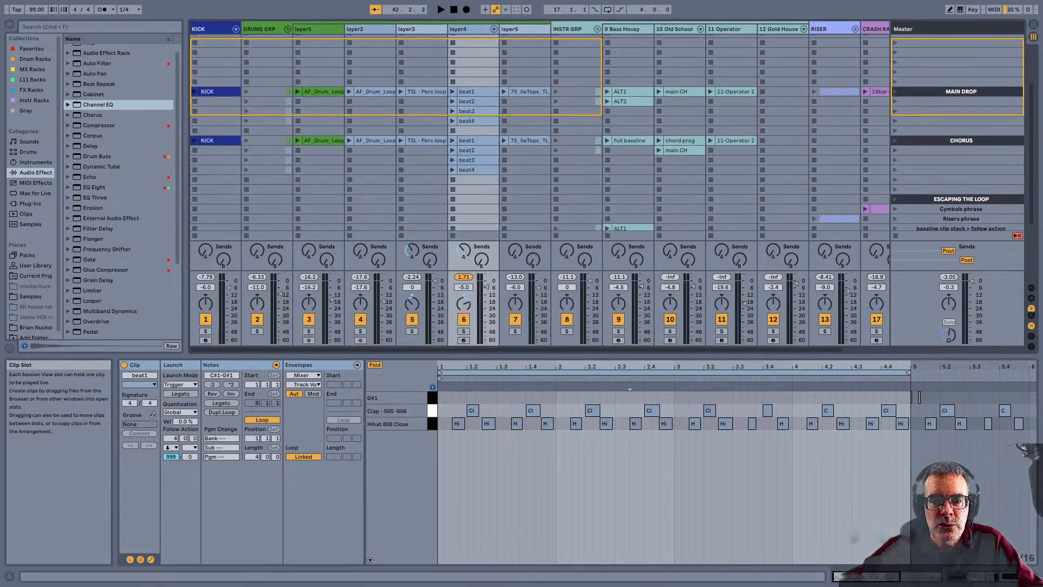
scroll(540, 133, "up", 4)
left_click(208, 39)
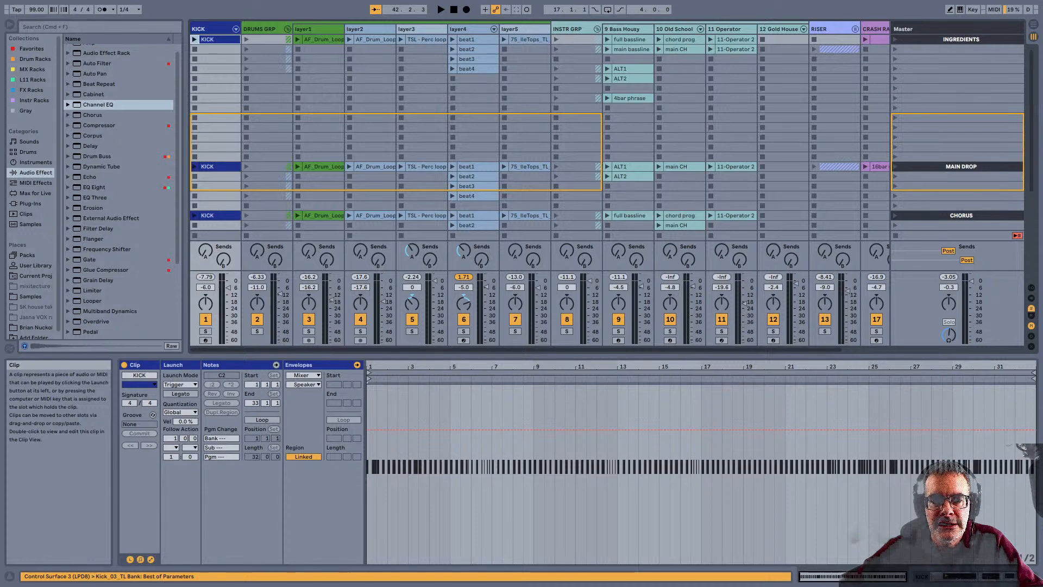
left_click(375, 39)
left_click(422, 49)
left_click(213, 39)
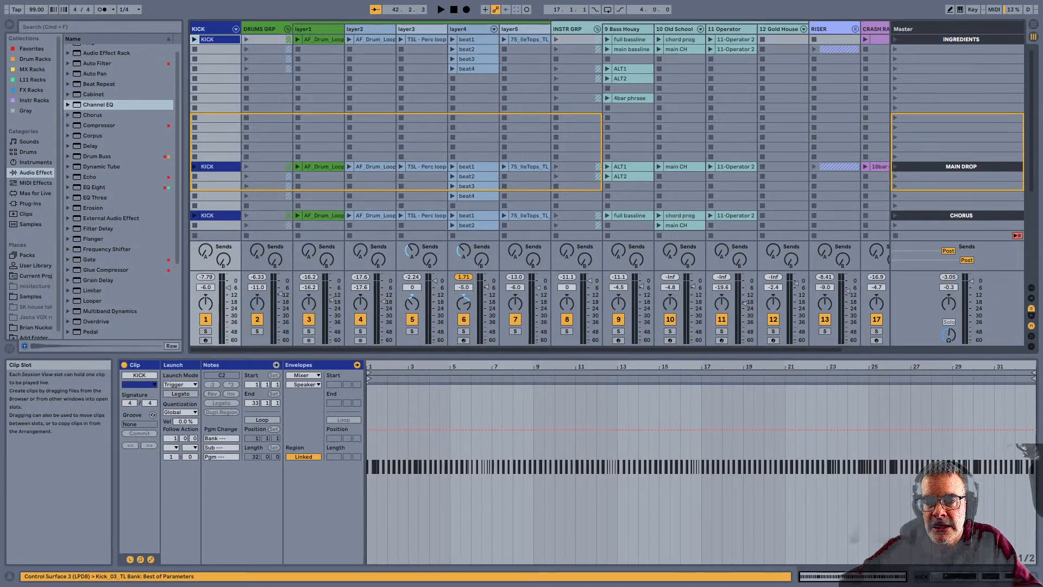
left_click(630, 99)
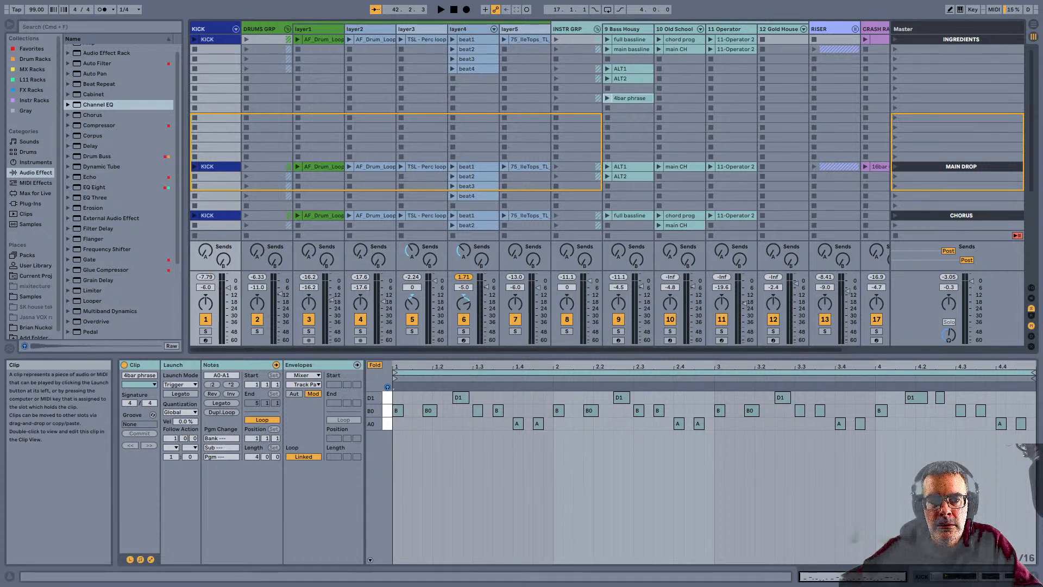
Launch the first KICK clip together with the 4bar phrase bass clip and look through tracks layer5 to layer1
left_click(213, 39, "super")
key("Return")
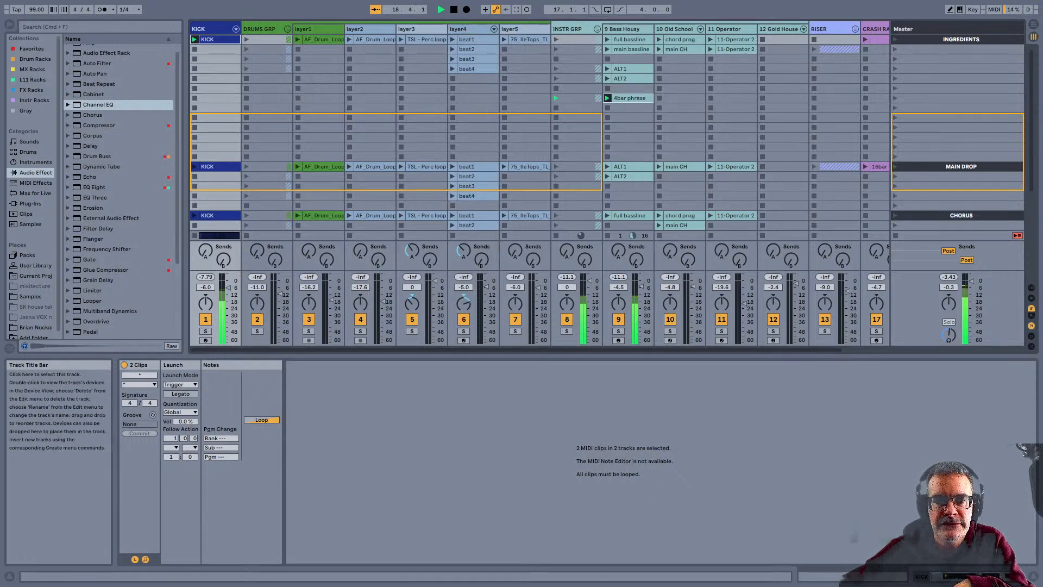
left_click(523, 29)
left_click(468, 29)
left_click(419, 29)
left_click(365, 28)
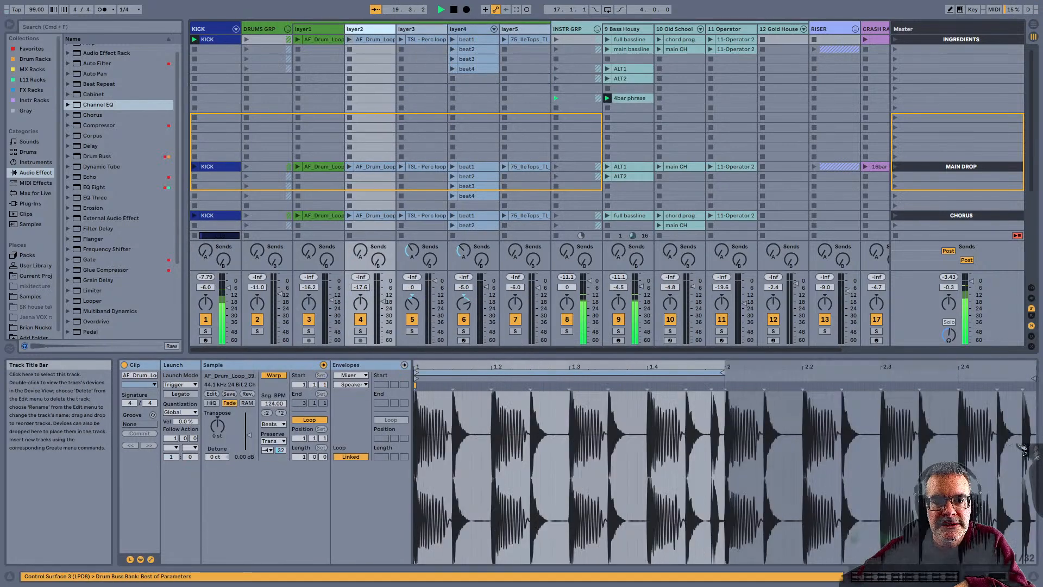
left_click(314, 28)
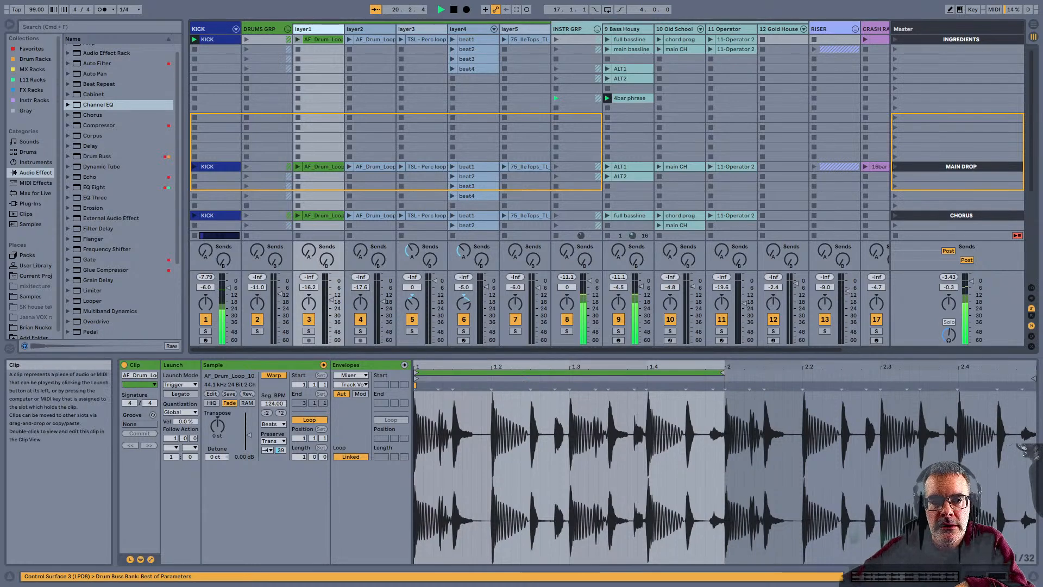
Add the beat1 clip from layer4 and the 16bar CRASH clip from the MAIN DROP scene to the playback
left_click(452, 39)
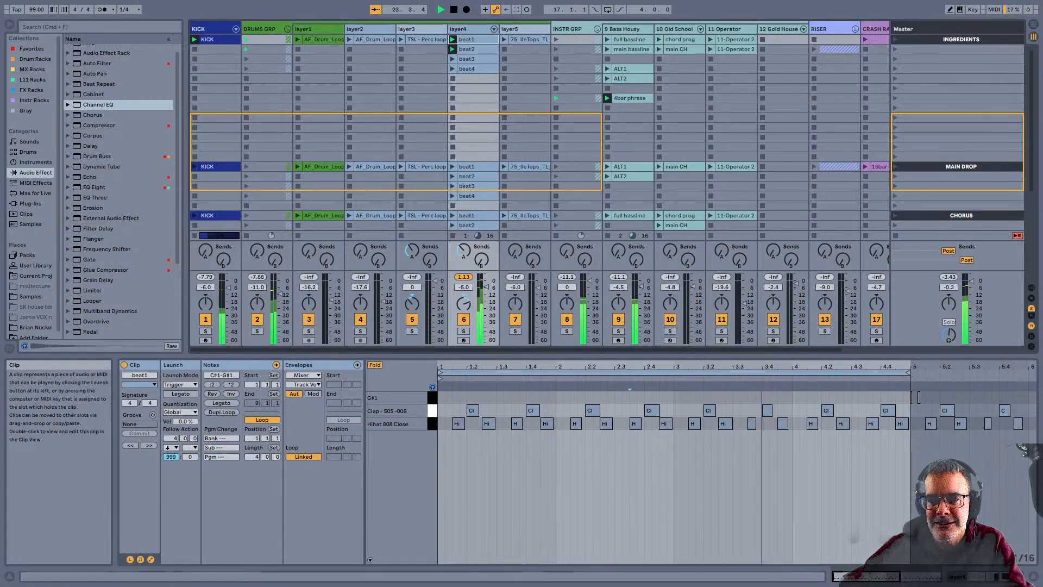
left_click(878, 167)
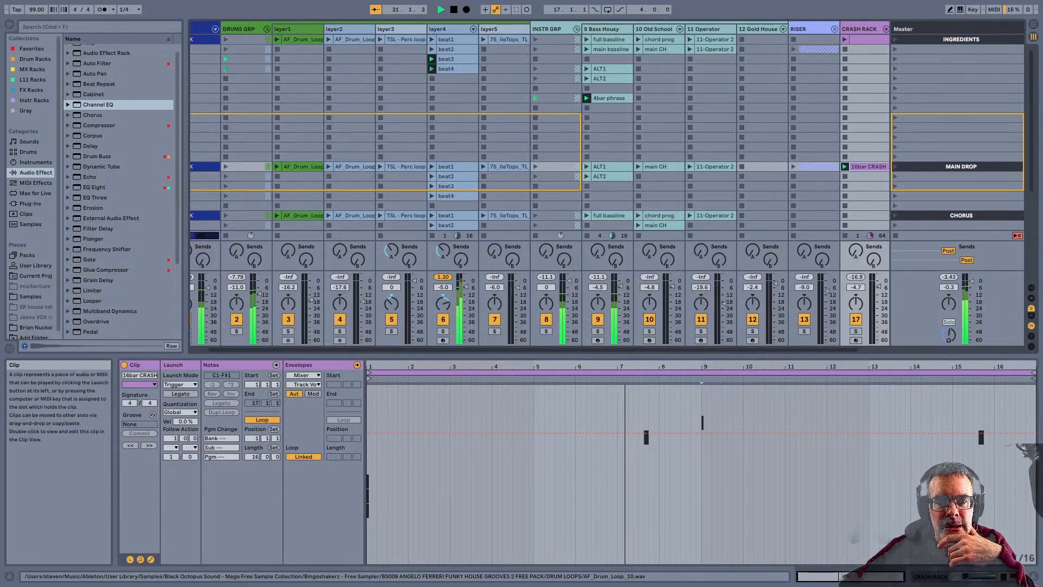
Launch the AF_Drum_Loop clip on layer1 and briefly solo the track to hear it alone
left_click(302, 40)
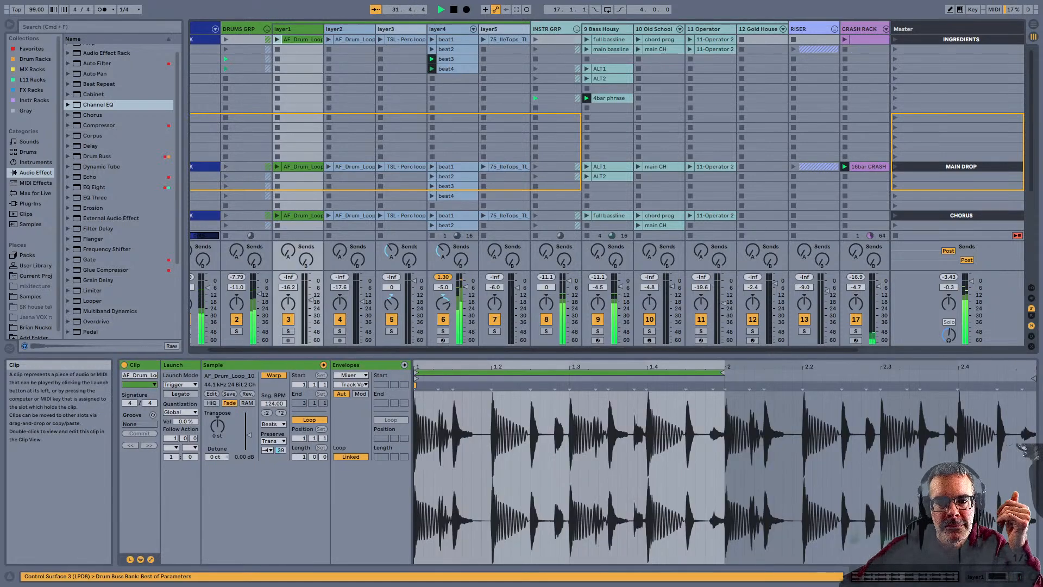
left_click(277, 40)
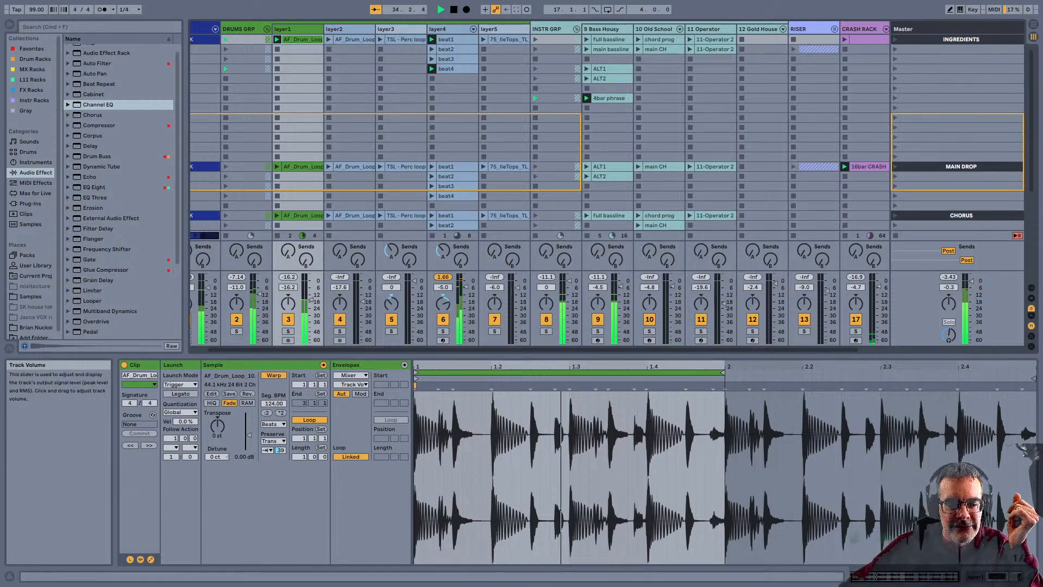
left_click(288, 330)
left_click(288, 330)
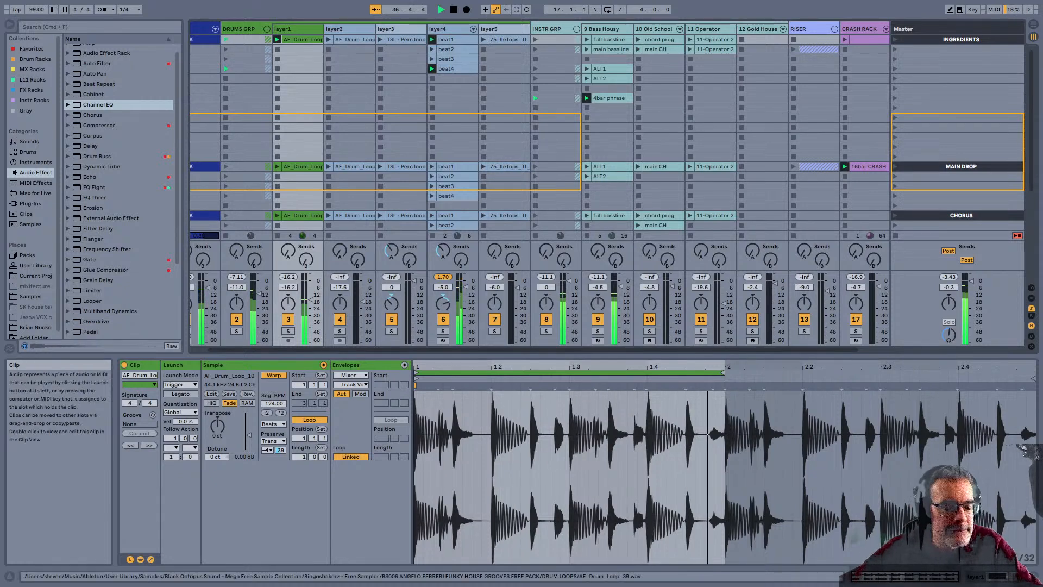
Launch the AF_Drum_Loop clip on layer2 and briefly solo the track to hear it alone
scroll(298, 215, "left", 1)
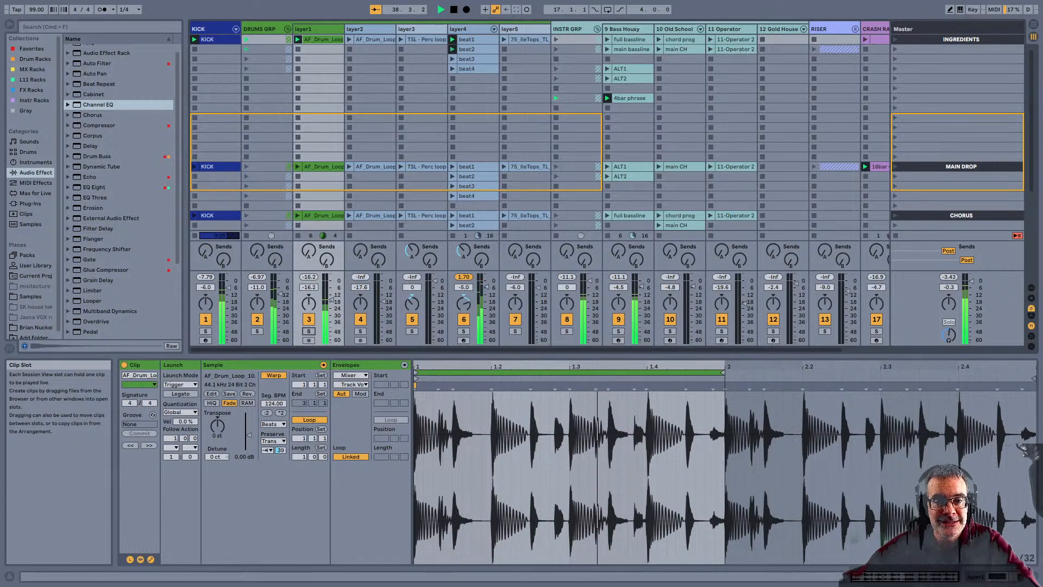
left_click(375, 39)
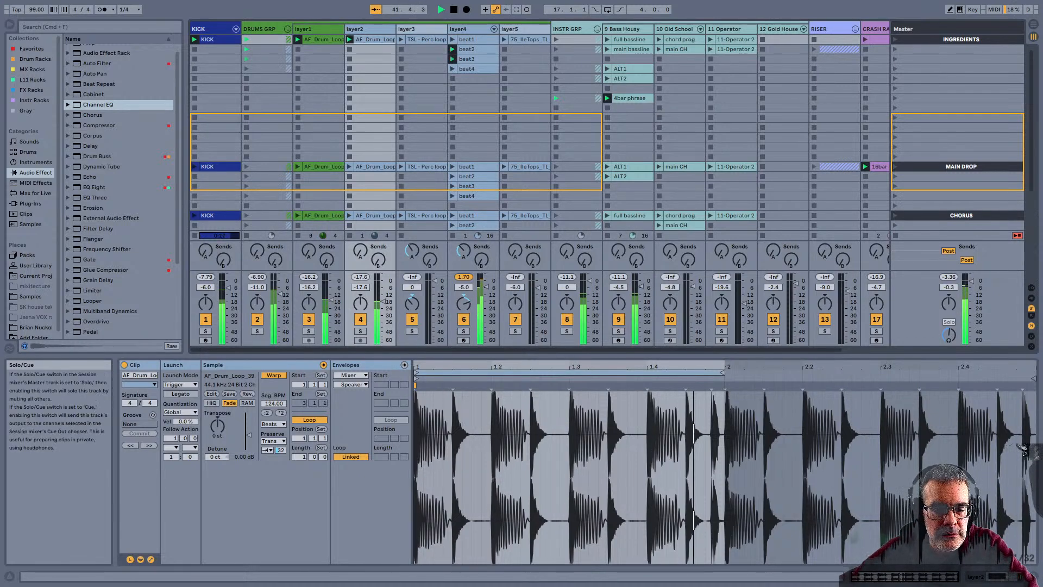
left_click(360, 330)
left_click(360, 331)
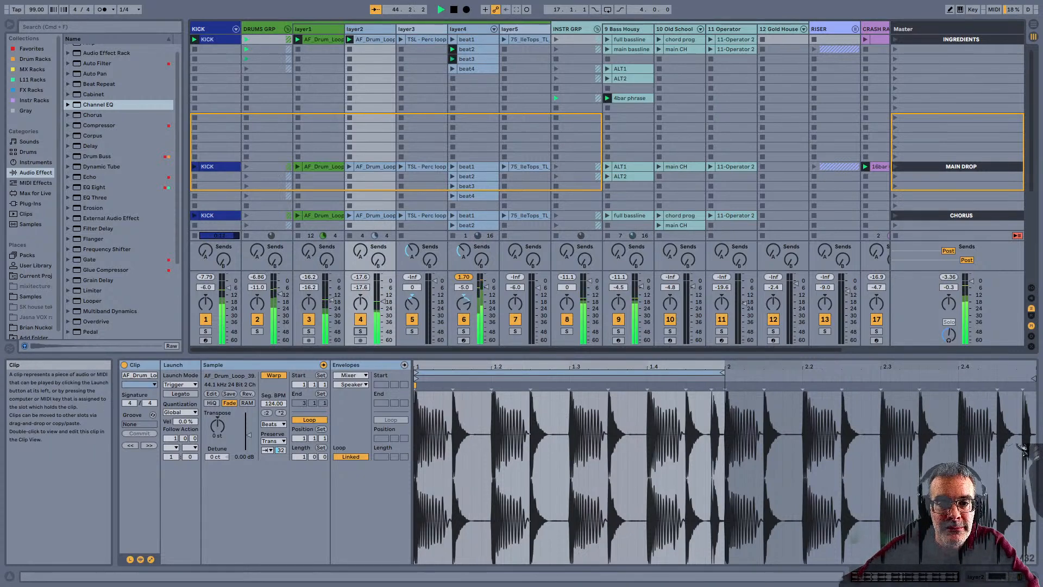
View the notes of the beat1, beat2, beat3 and beat4 clips on layer4 in turn
left_click(472, 40)
left_click(472, 49)
left_click(472, 59)
left_click(473, 69)
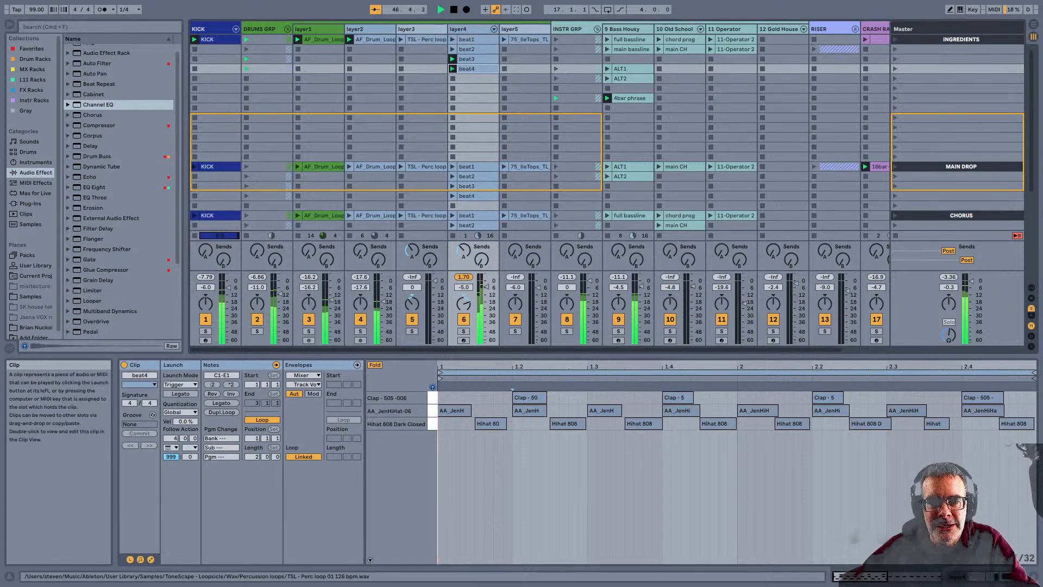
Select the INGREDIENTS-row clips from layer3 through layer5 and launch them together
left_click(427, 39)
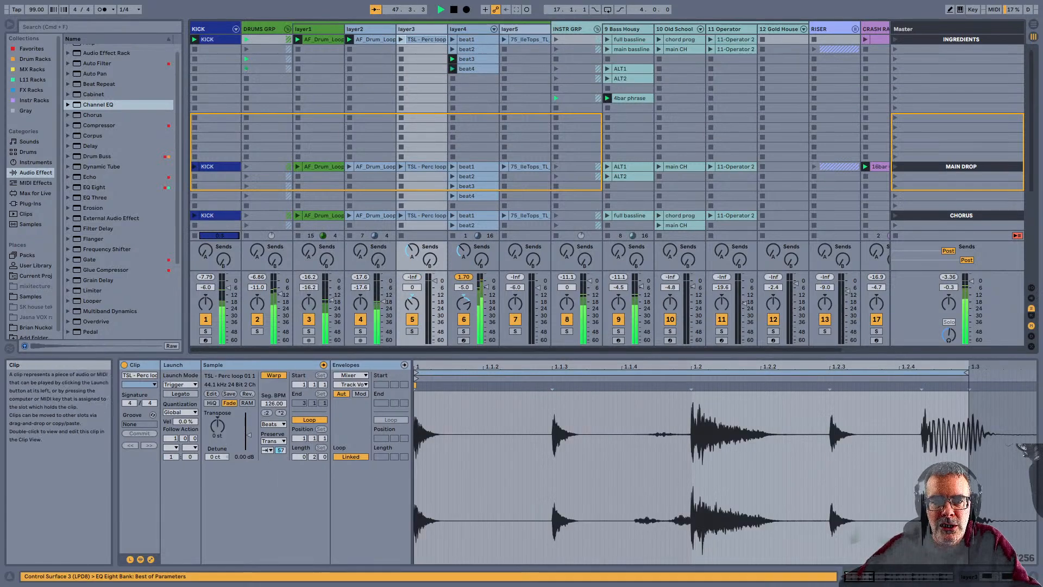
left_click(530, 40, "shift")
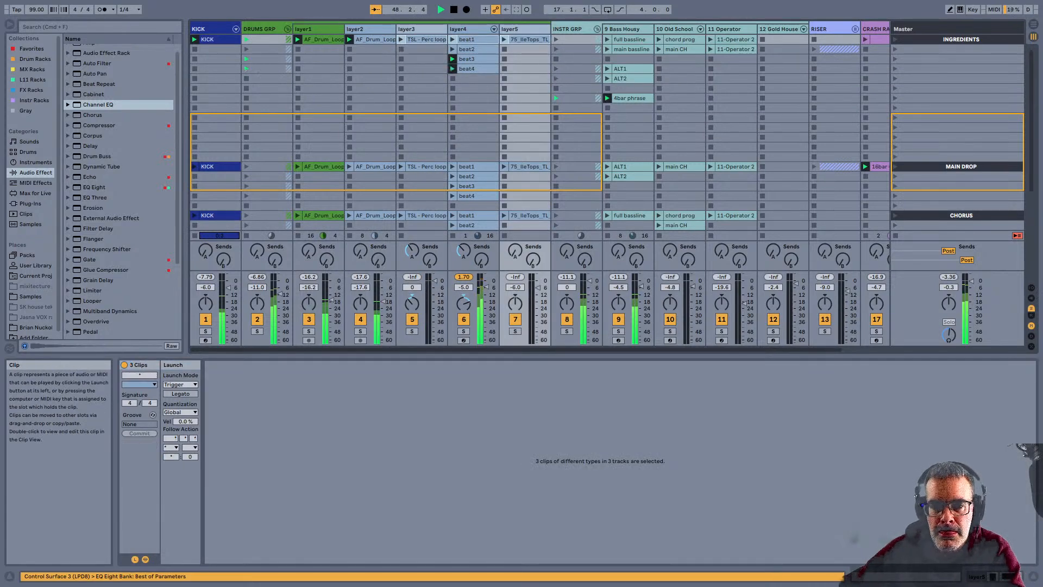
key("Return")
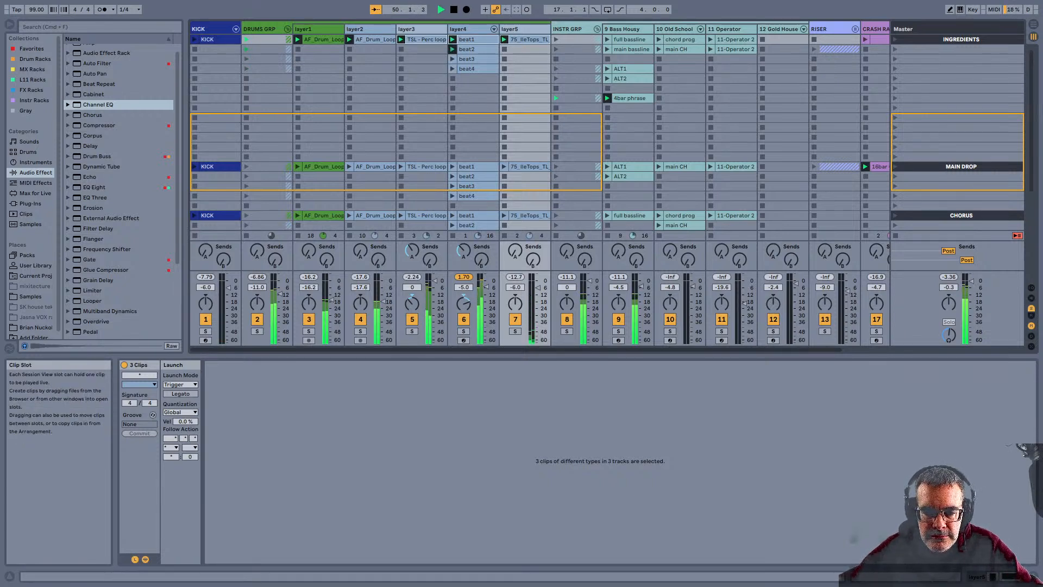
Solo layer3 and layer5 one after the other, inspect the layer5 tops sample, unsolo it and stop playback
left_click(412, 331)
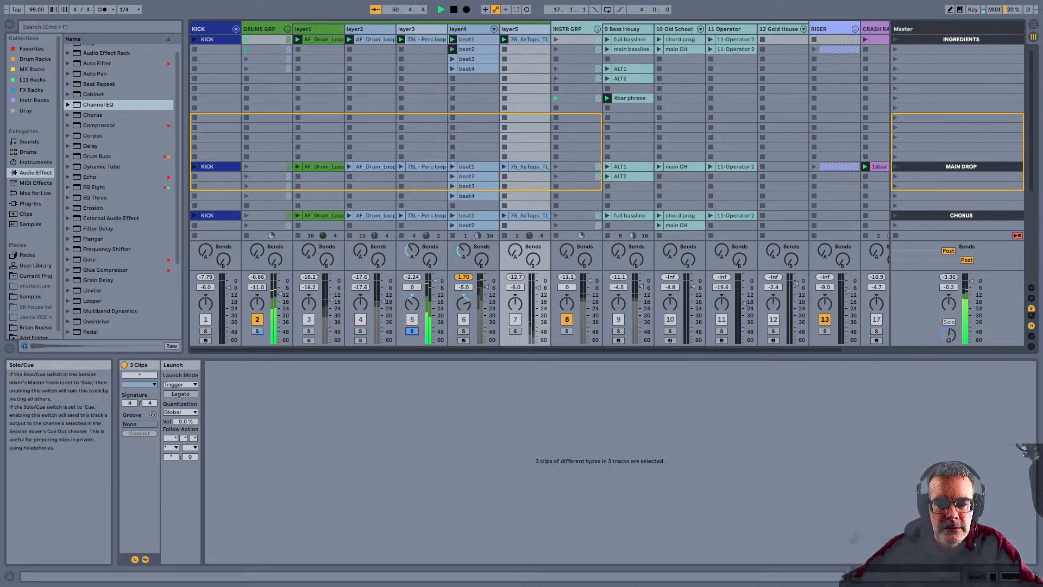
left_click(411, 330)
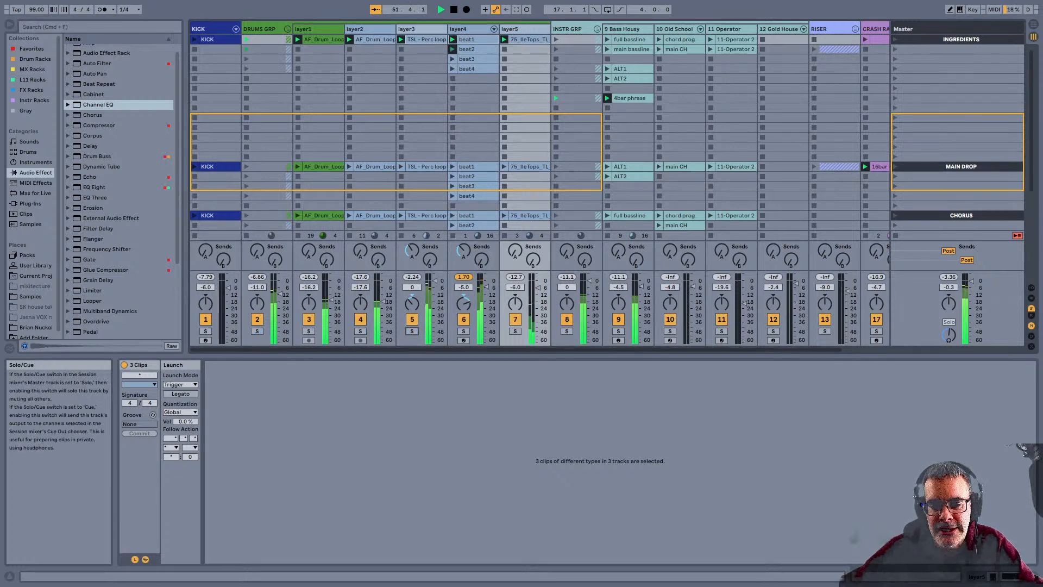
left_click(515, 331)
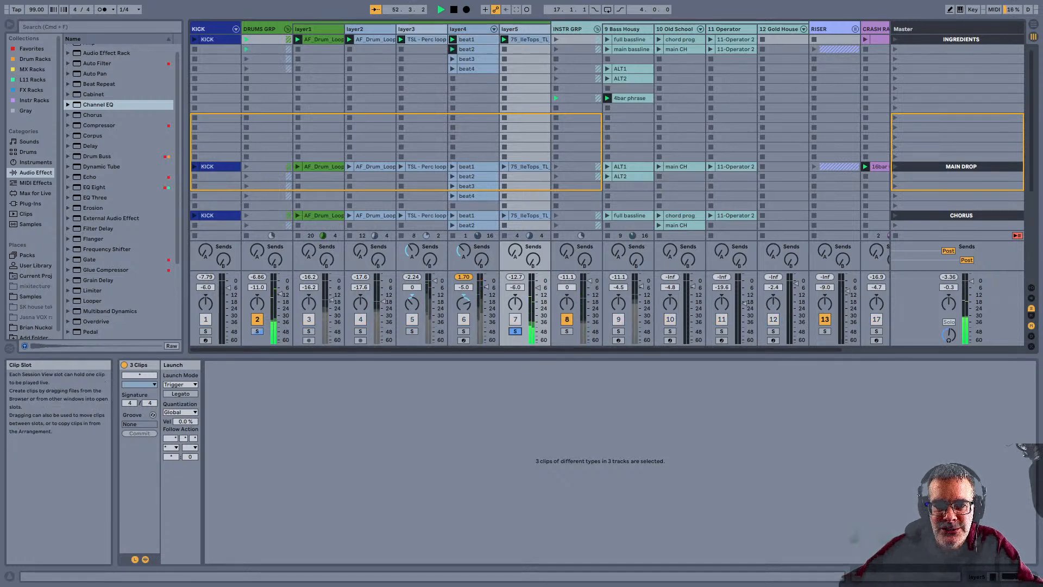
left_click(529, 40)
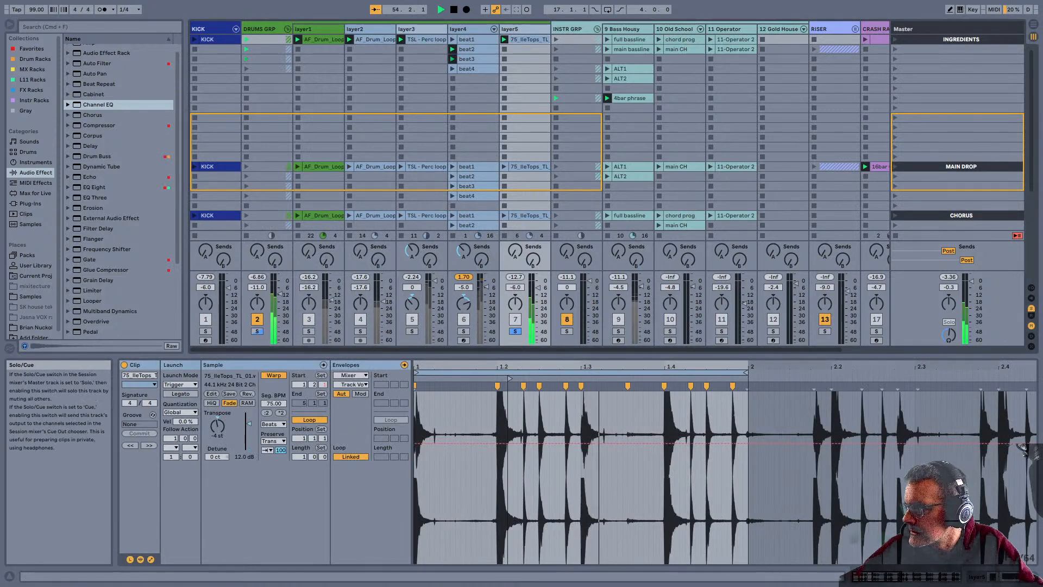
left_click(515, 331)
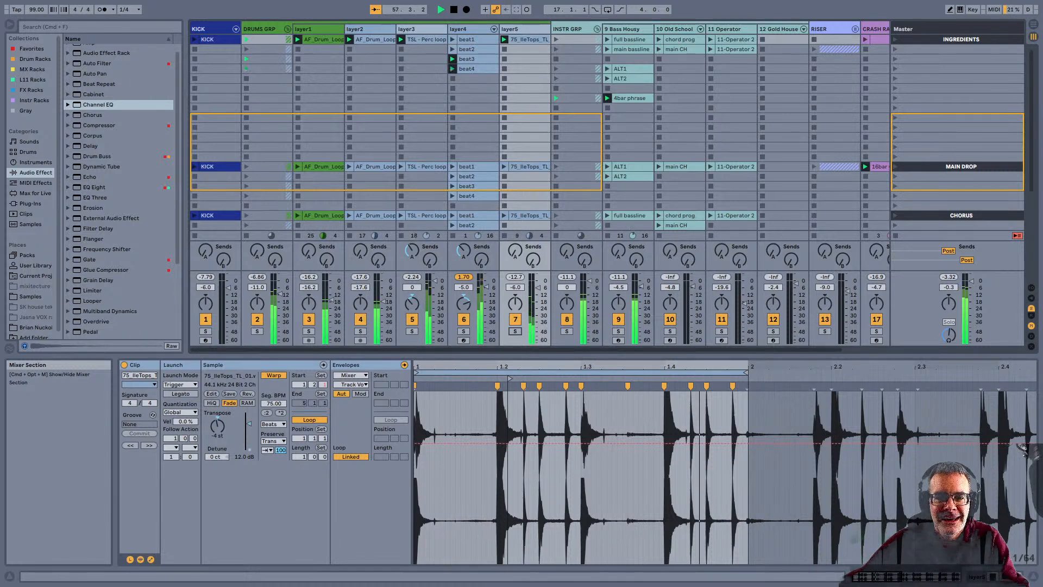
key("space")
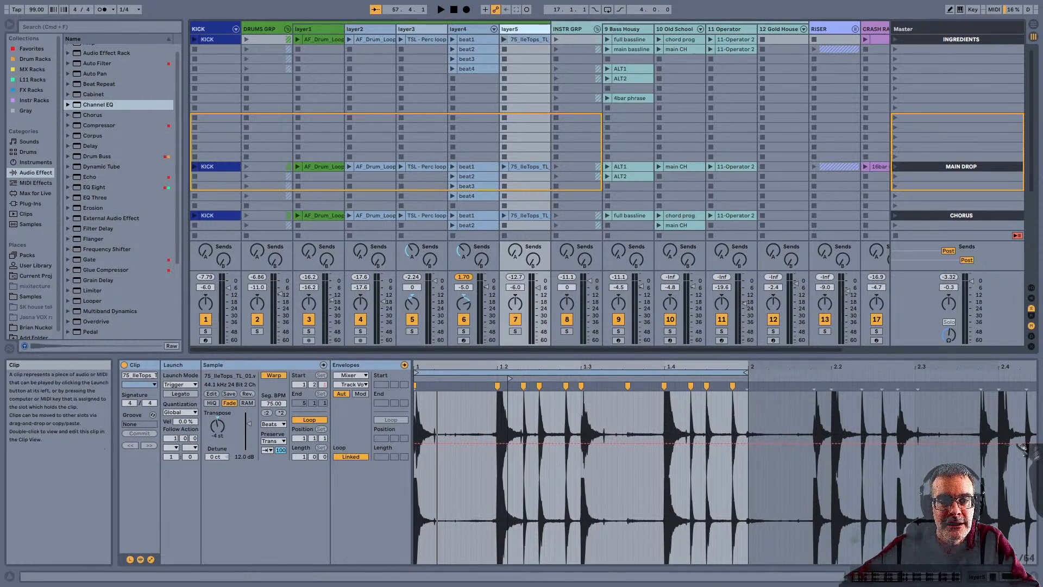
Play the layer5 tops loop by itself, stop it with the slot below and select the layer5 track
left_click(504, 39)
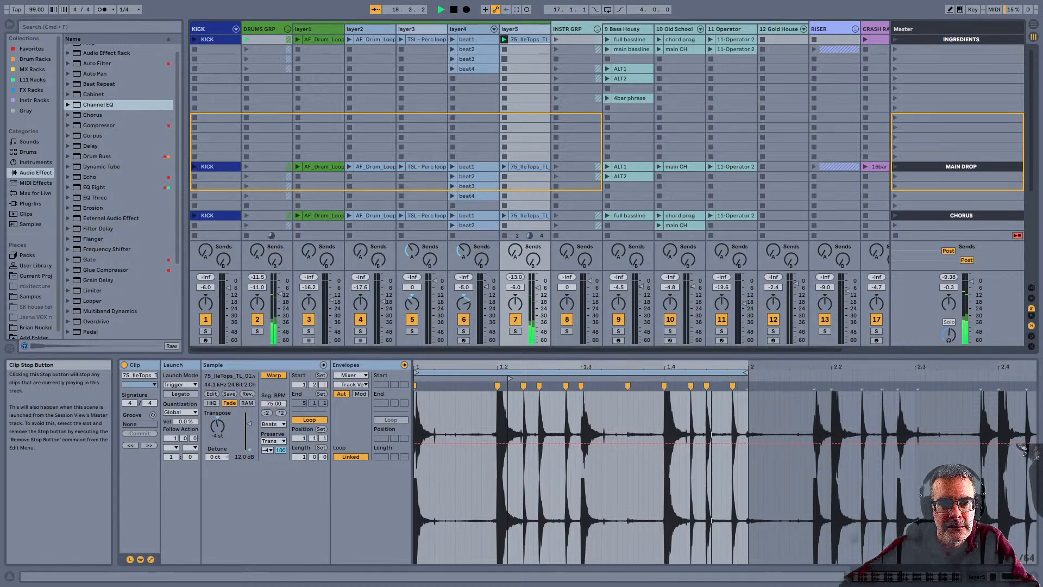
left_click(504, 49)
left_click(512, 30)
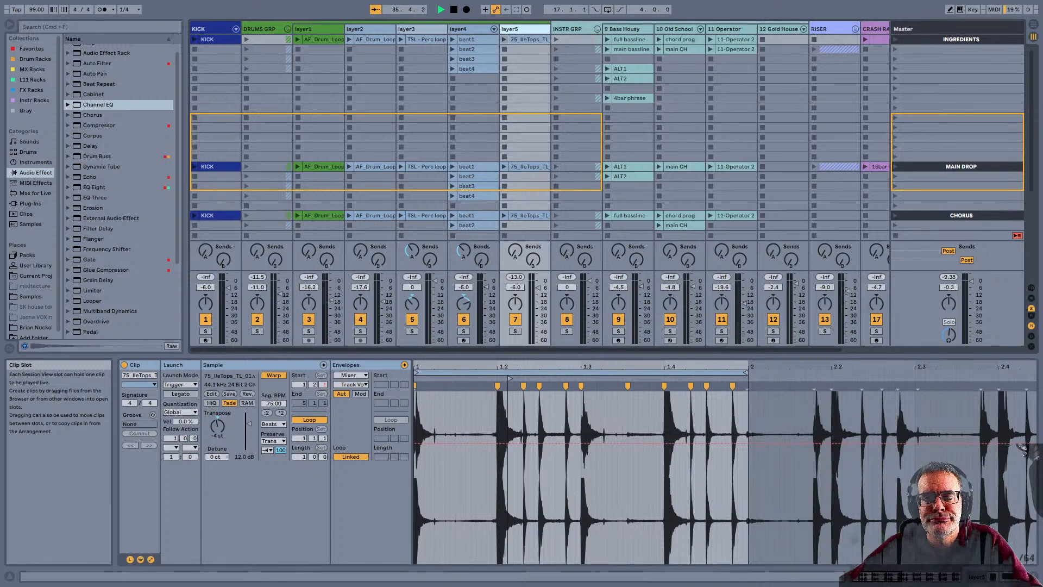
Examine the four layer4 beat clips, going through beat1 to beat4 twice to compare their note patterns
left_click(475, 39)
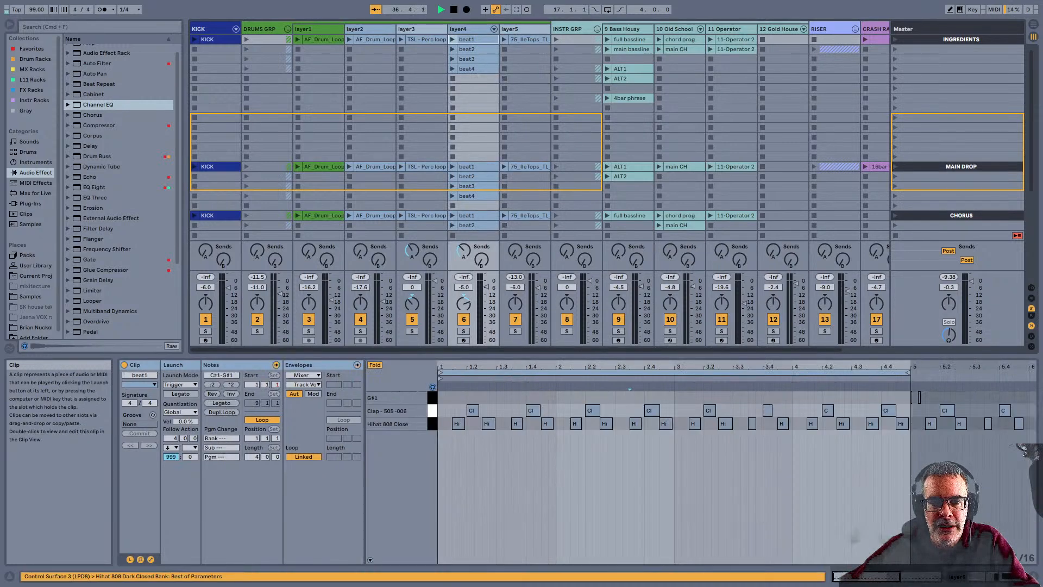
left_click(476, 69, "shift")
left_click(476, 40)
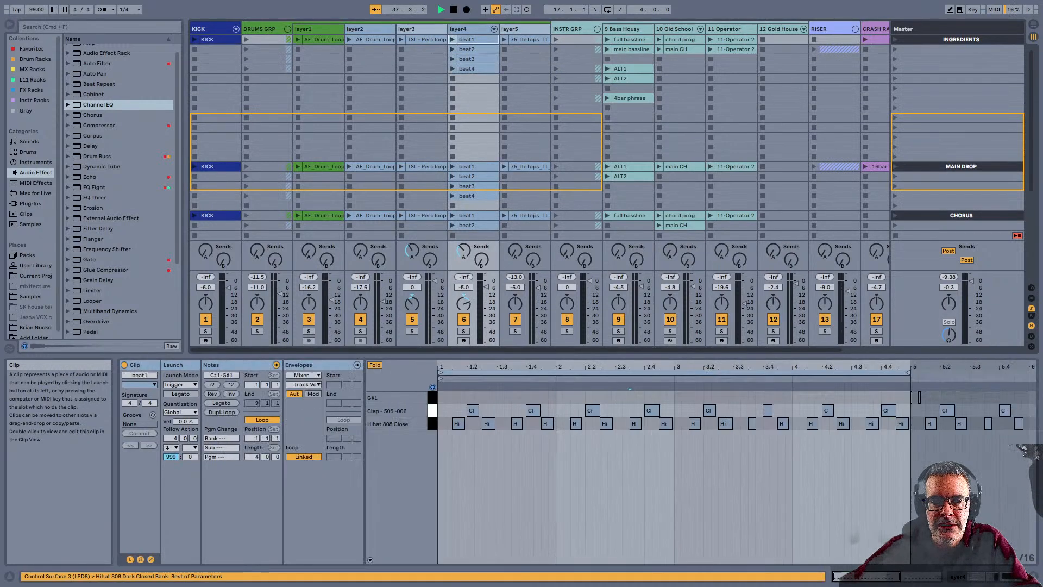
left_click(476, 49)
left_click(476, 59)
left_click(475, 69)
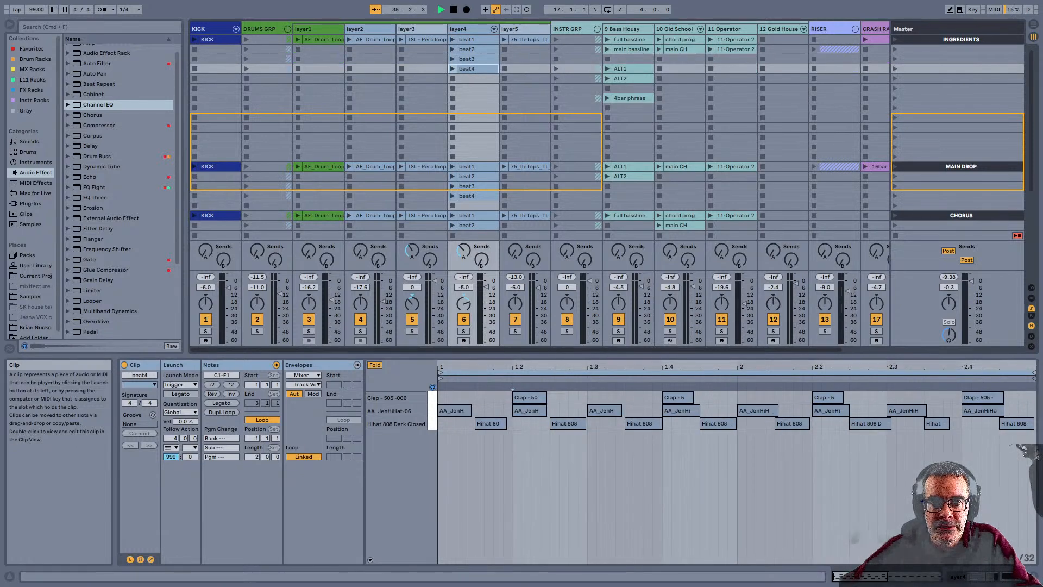
left_click(476, 39)
left_click(476, 49)
left_click(476, 59)
left_click(476, 69)
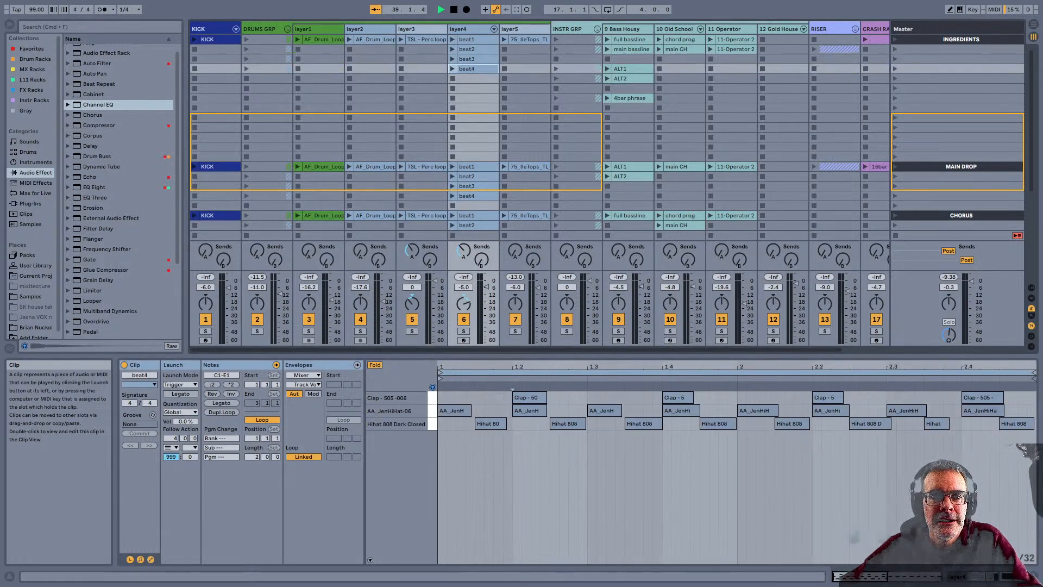
Select the tracks layer1 to layer5 together and inspect the loop clips on layer1, layer2 and layer3
left_click(315, 29)
left_click(522, 29, "shift")
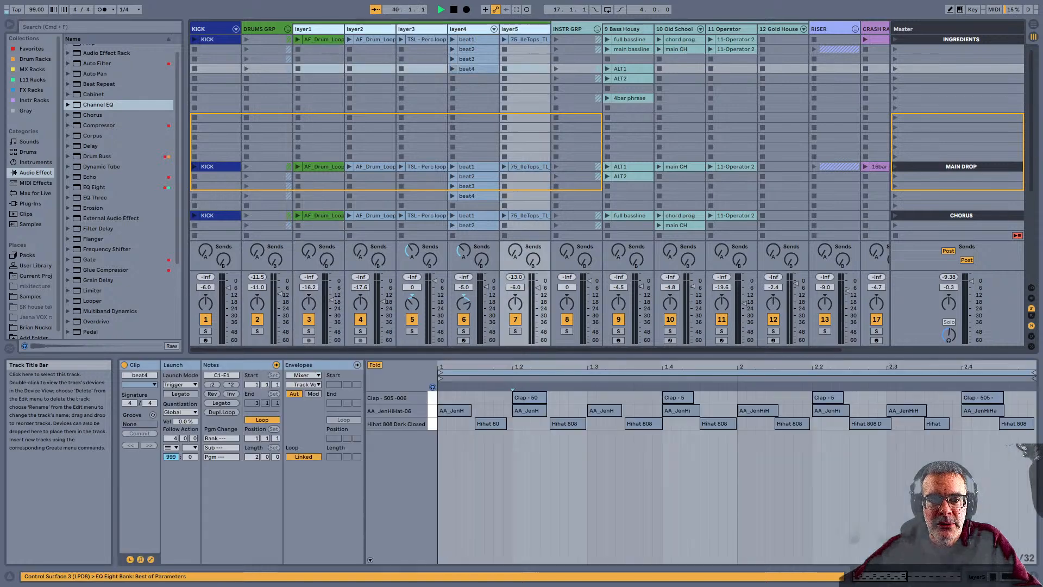
left_click(323, 40)
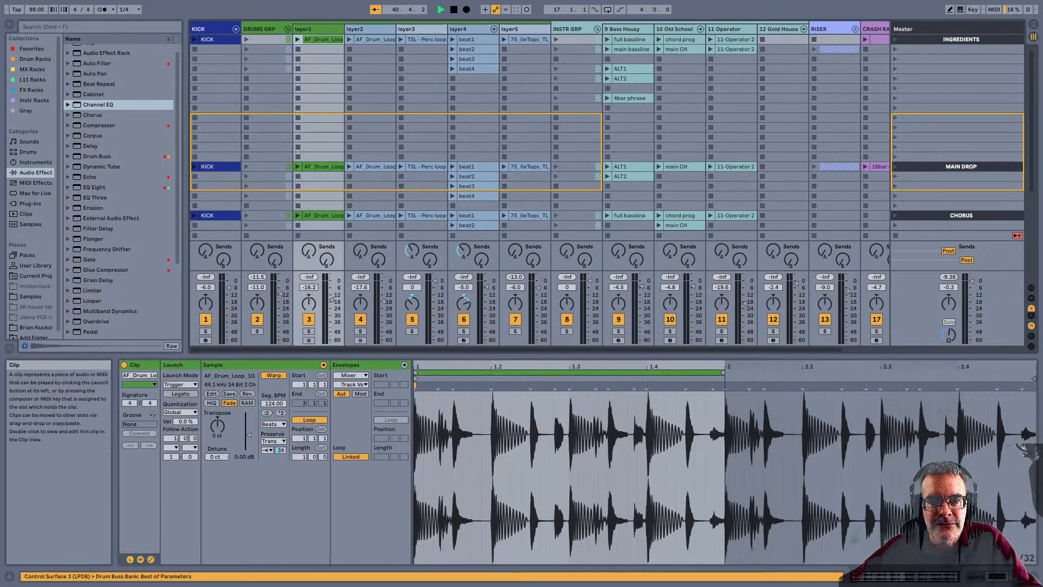
left_click(375, 39)
left_click(426, 39)
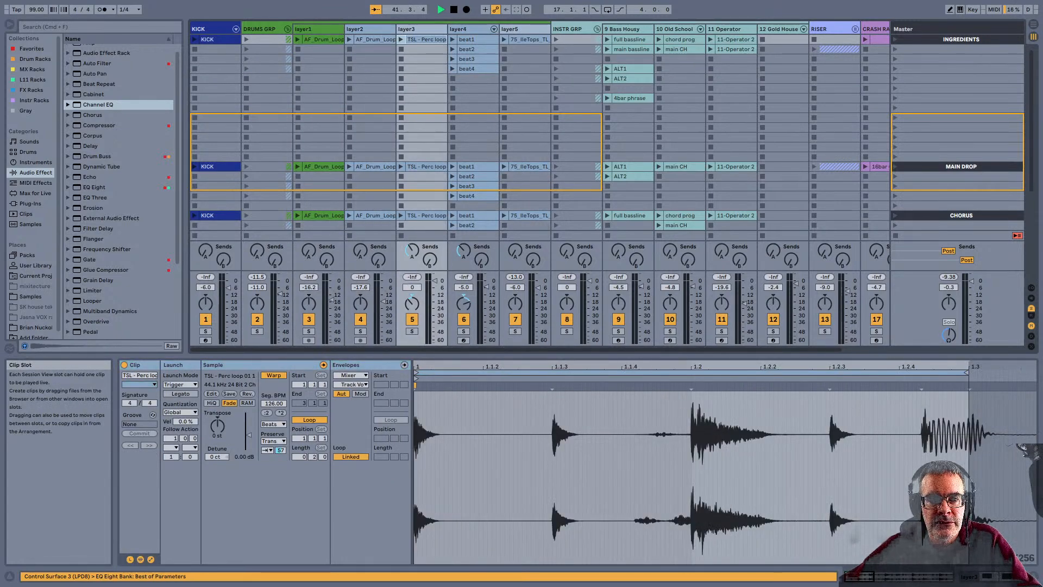
Select the whole block of INGREDIENTS clip slots from the KICK track across to CRASH RACK
left_click(216, 108)
scroll(539, 109, "right", 3)
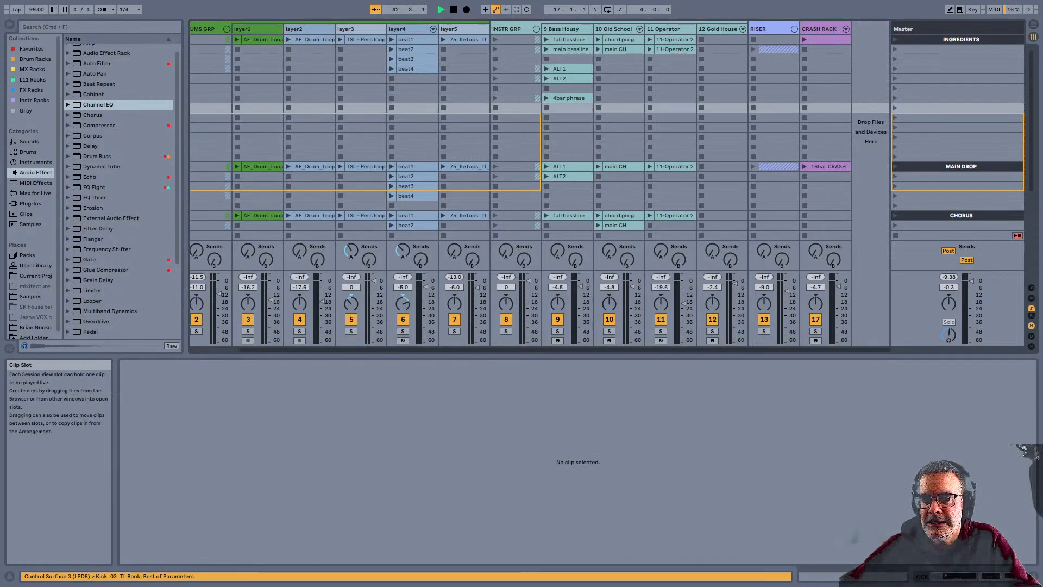
left_click(828, 40, "shift")
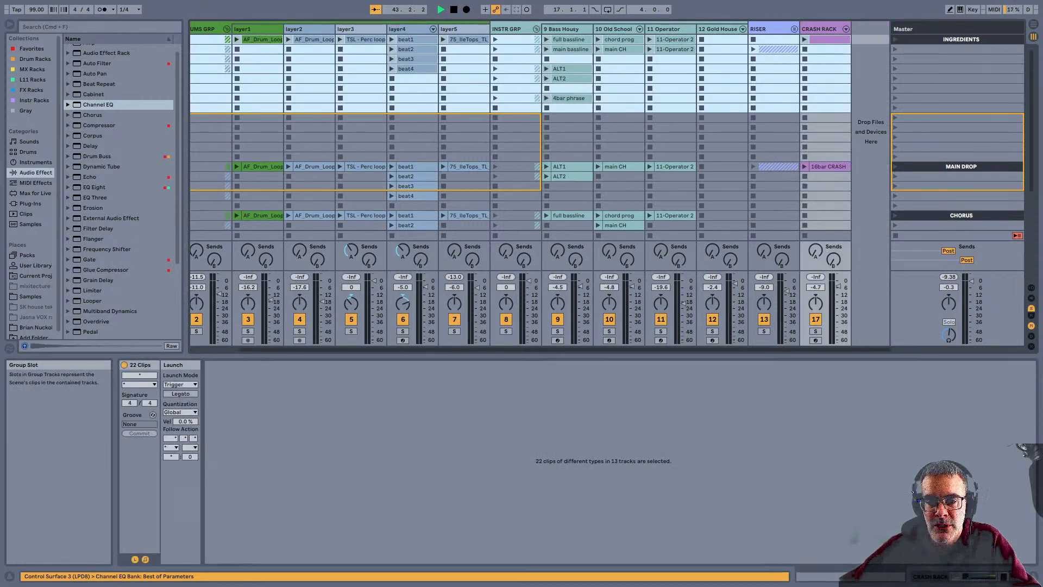
scroll(540, 185, "left", 3)
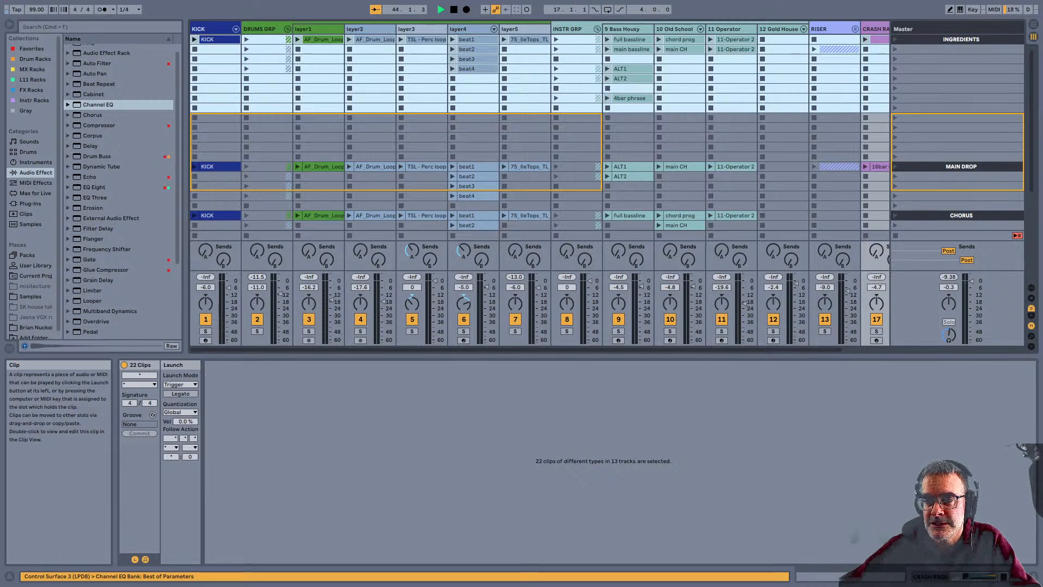
Color the seven unnamed scenes directly below INGREDIENTS on the Master track light yellow-green
left_click(959, 49)
left_click(959, 108, "shift")
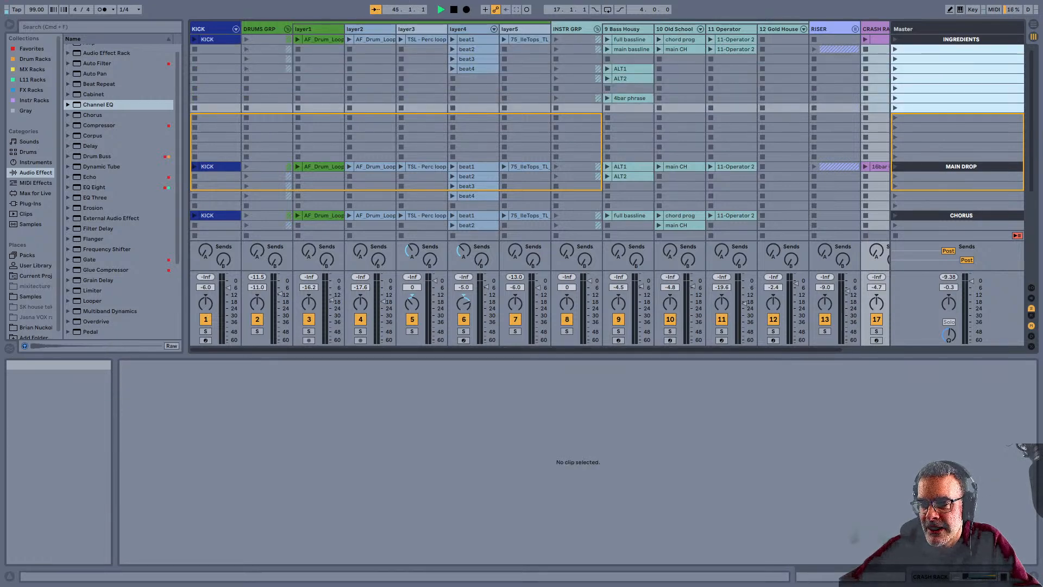
left_click(923, 294)
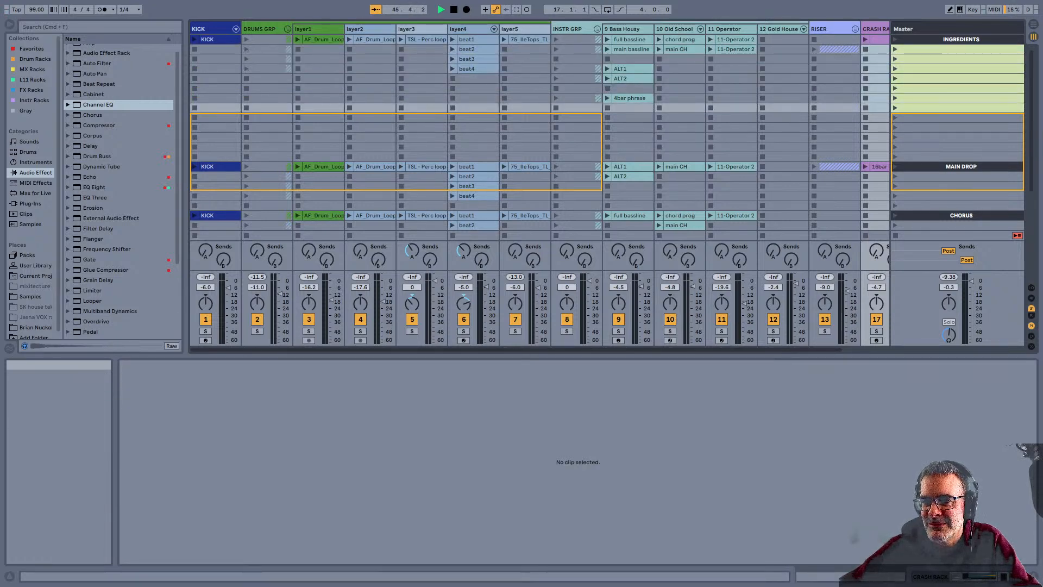
Look over the scenes on the Master track from INGREDIENTS through MAIN DROP, selecting several unnamed ones and the CHORUS scene
left_click(959, 88)
left_click(959, 49)
left_click(959, 59)
left_click(959, 68)
left_click(959, 157)
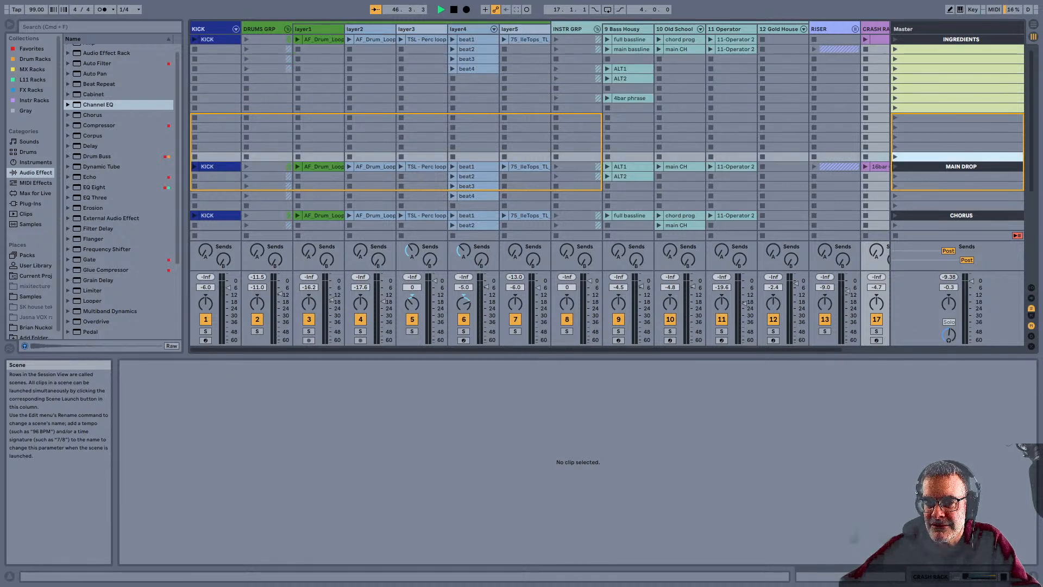
scroll(540, 184, "right", 2)
left_click(960, 215)
scroll(960, 215, "down", 4)
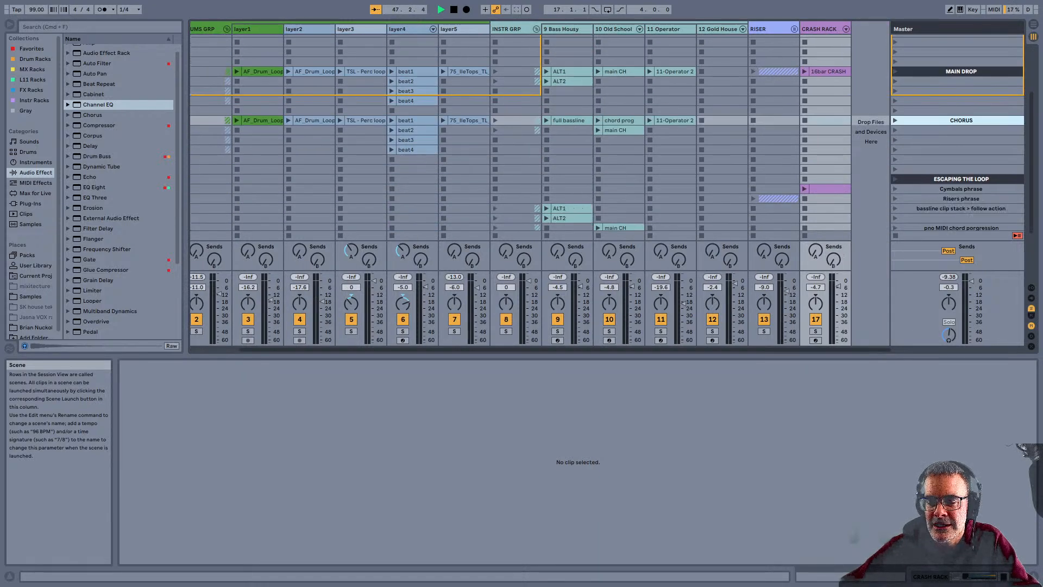
Delete the main CH clip below CHORUS on the 10 Old School track and undo the deletion
left_click(616, 103)
key("Delete")
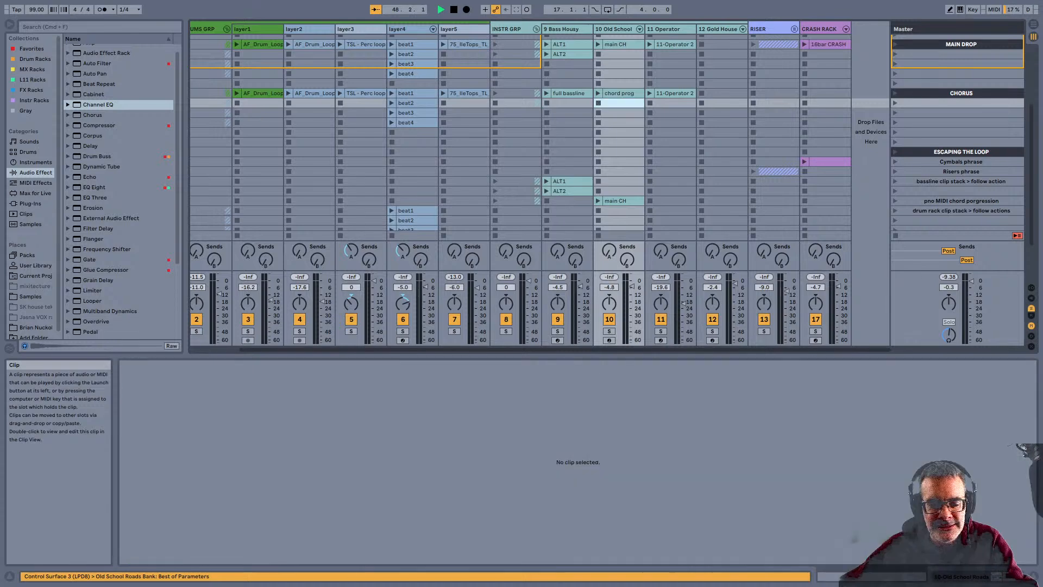
key("super+z")
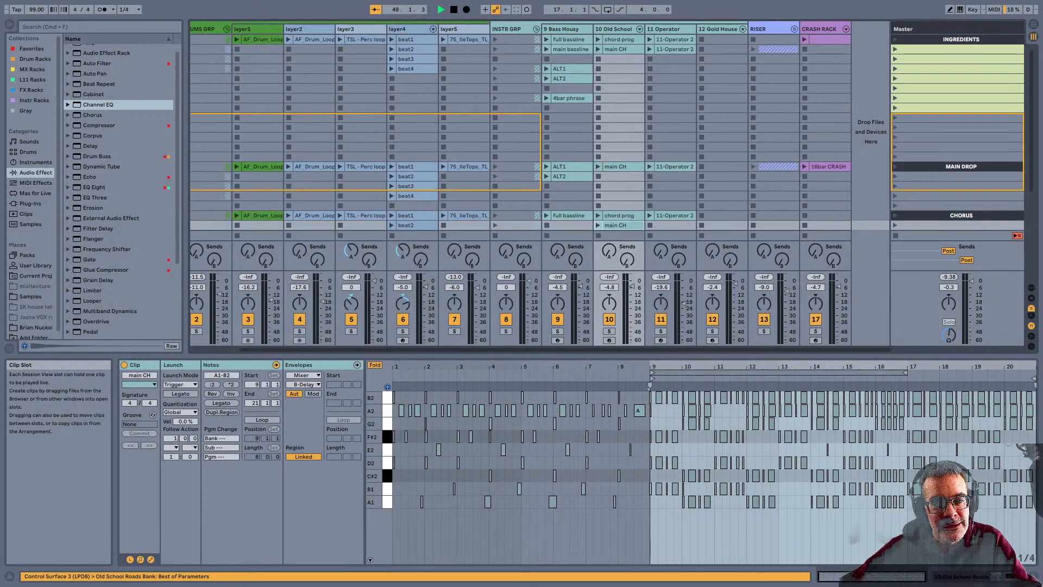
Delete the block of MAIN DROP and CHORUS clips from layer4 across to 12 Gold House and undo the deletion
left_click_drag(723, 225, 414, 167)
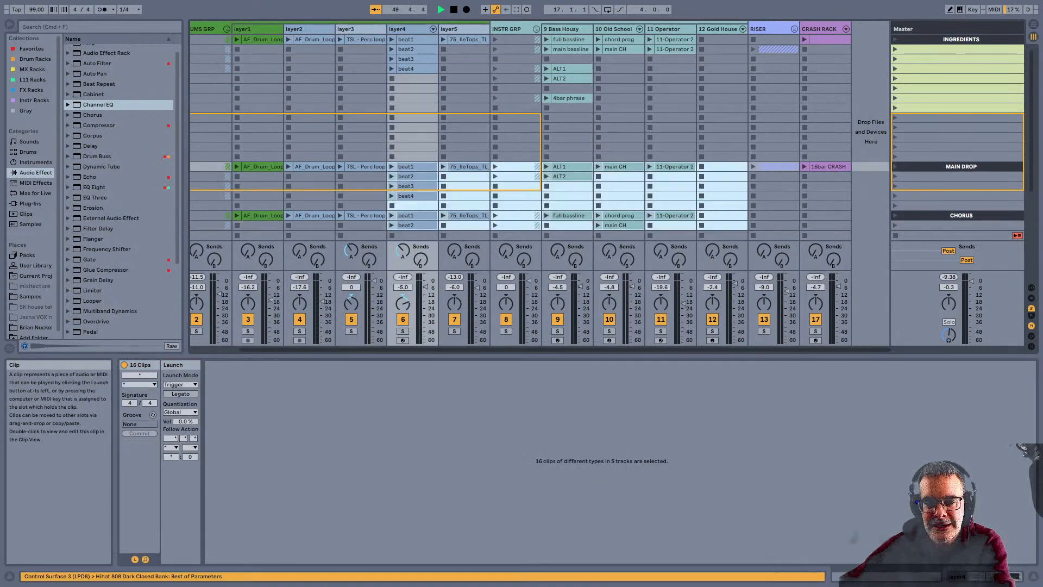
key("Delete")
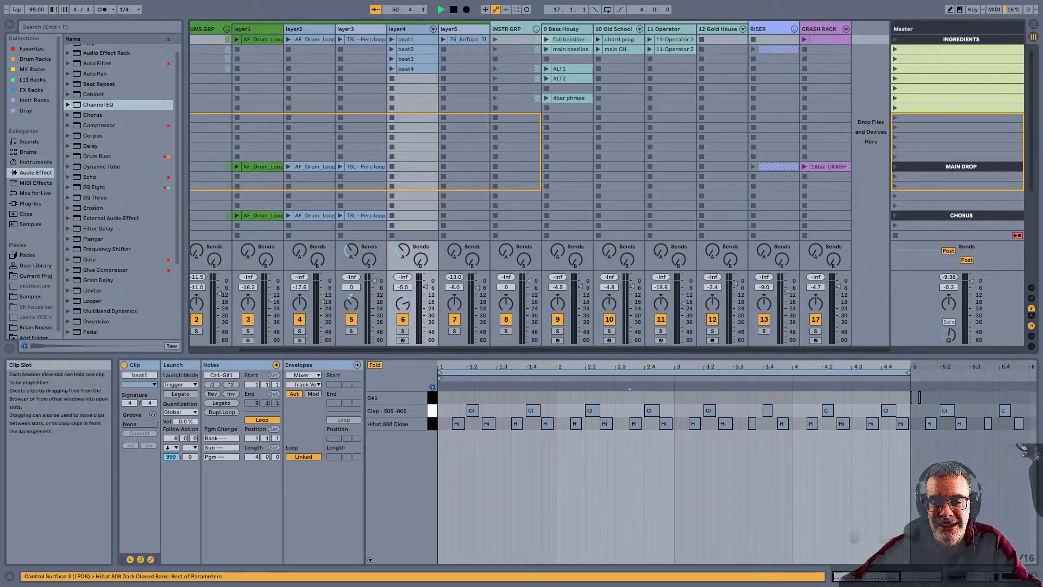
left_click(568, 39)
key("super+z")
left_click(619, 156)
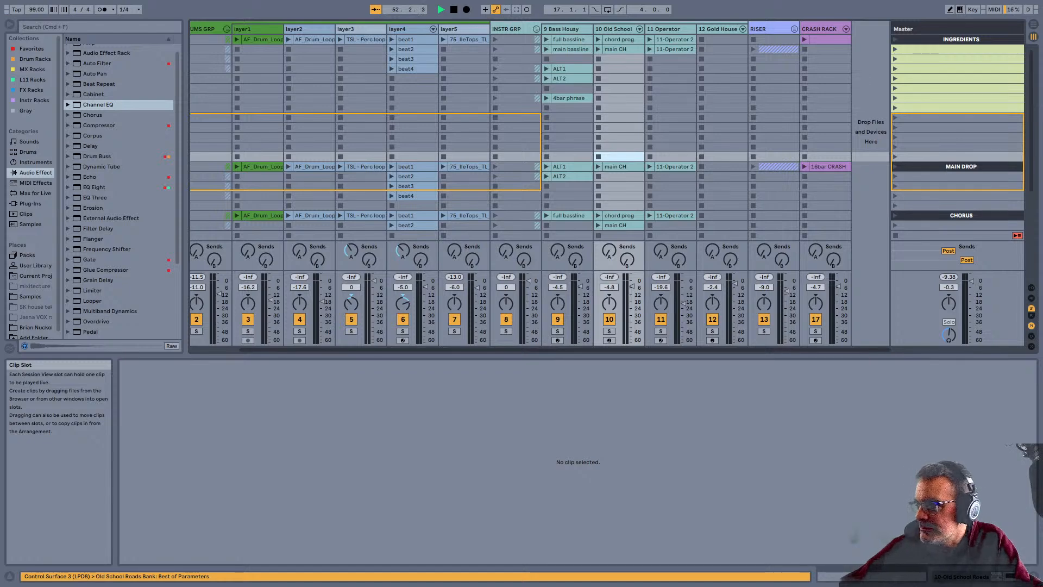
Look through the ESCAPING THE LOOP section and open the main CH clip in the pno MIDI chord porgression scene
scroll(607, 117, "down", 3)
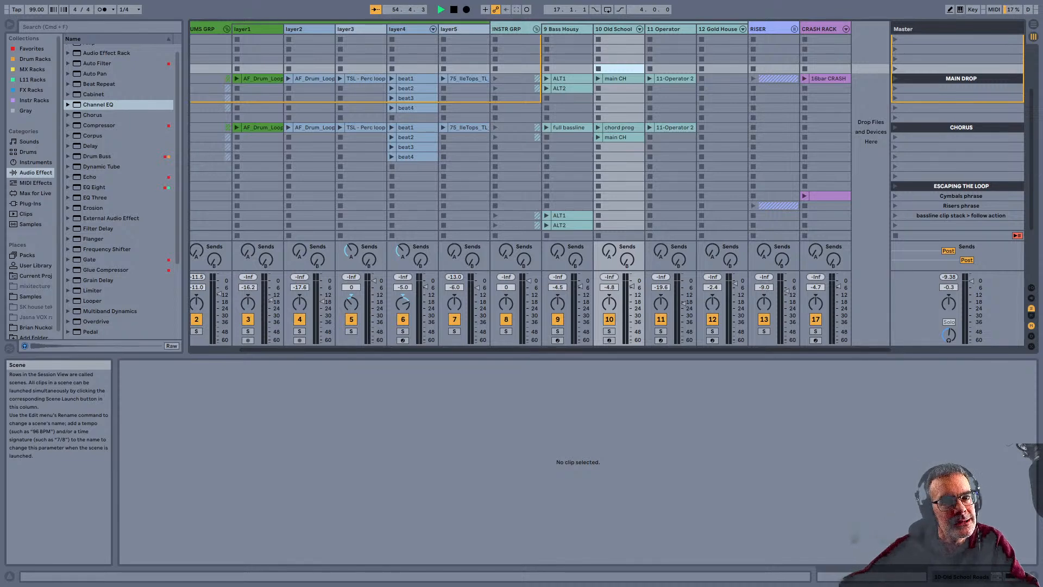
scroll(607, 133, "down", 1)
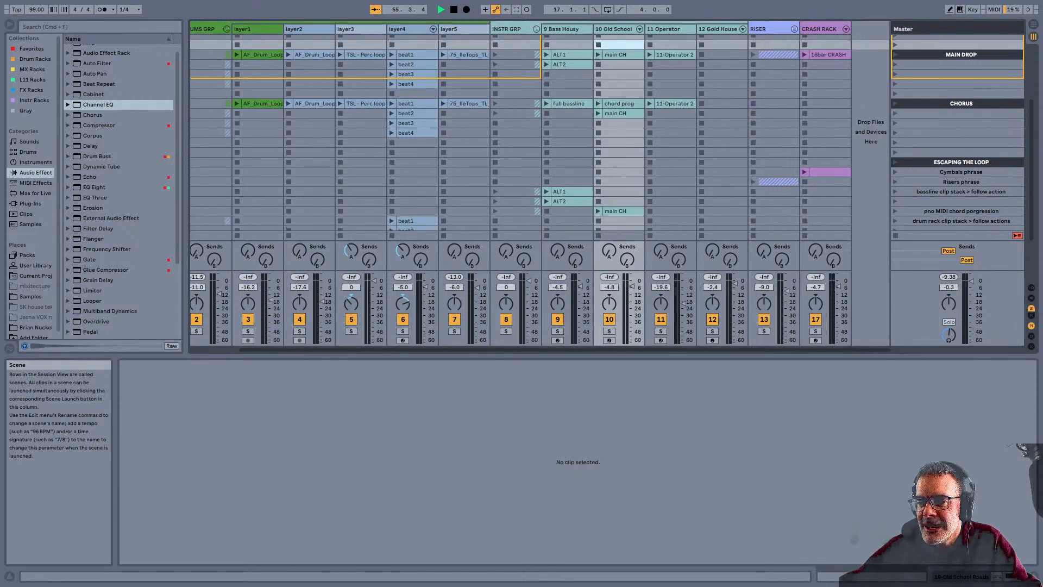
scroll(616, 135, "down", 1)
left_click(616, 187)
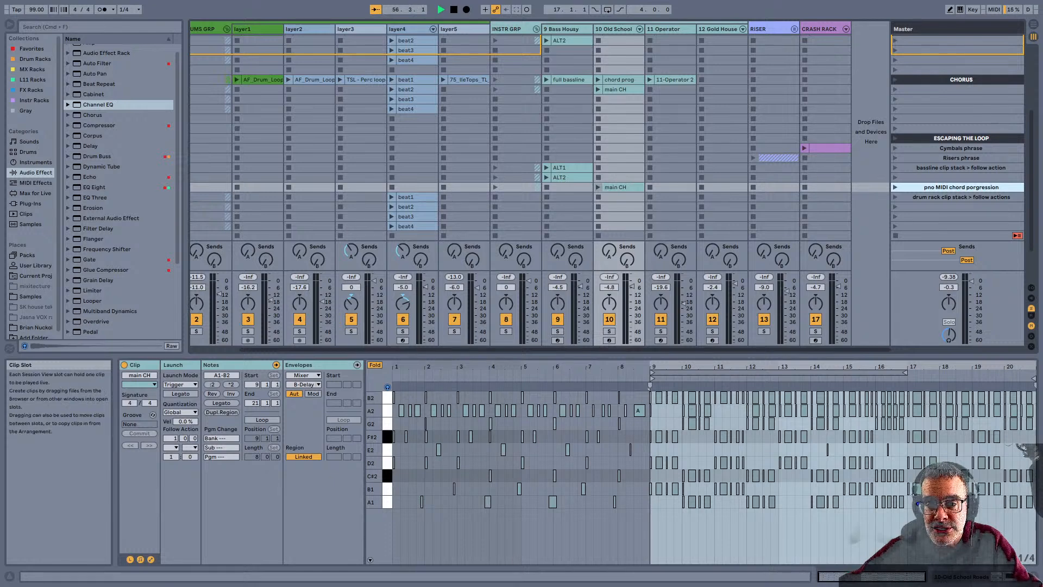
Play the INGREDIENTS full bassline and chord prog clips together and view their combined notes across all eight bars
scroll(617, 163, "up", 4)
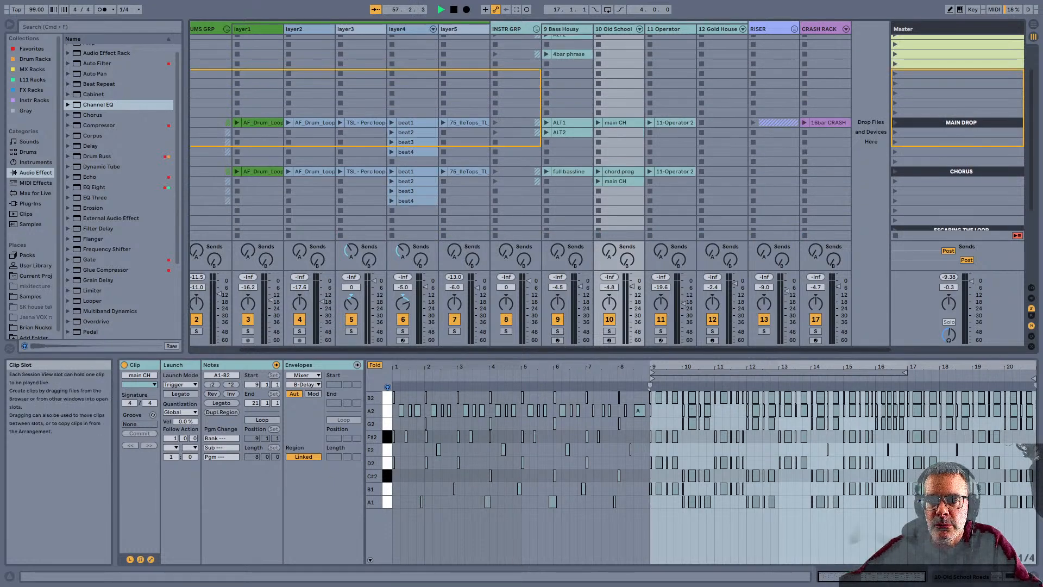
scroll(611, 133, "up", 2)
left_click(569, 39)
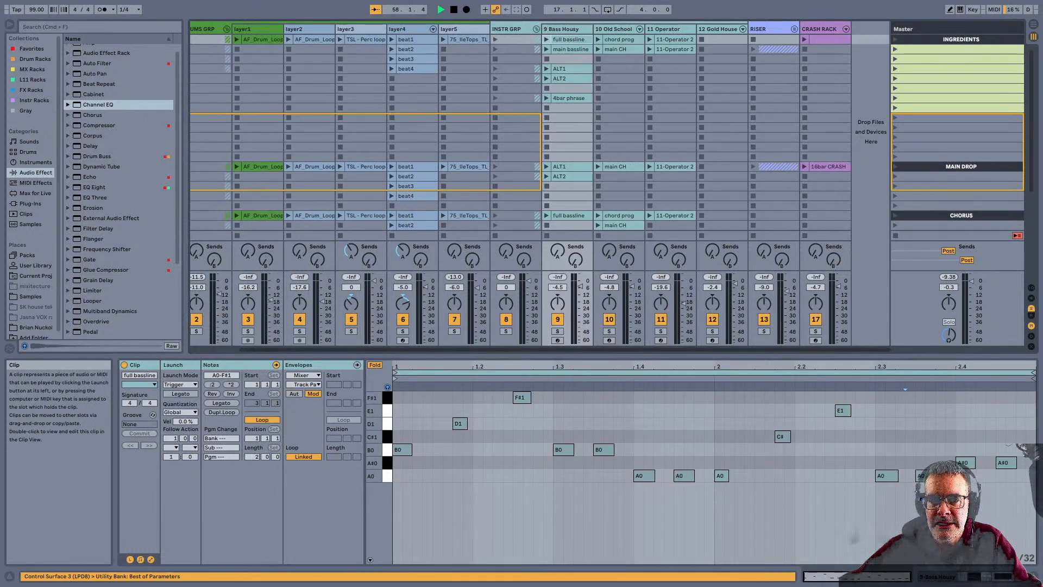
left_click(620, 39, "shift")
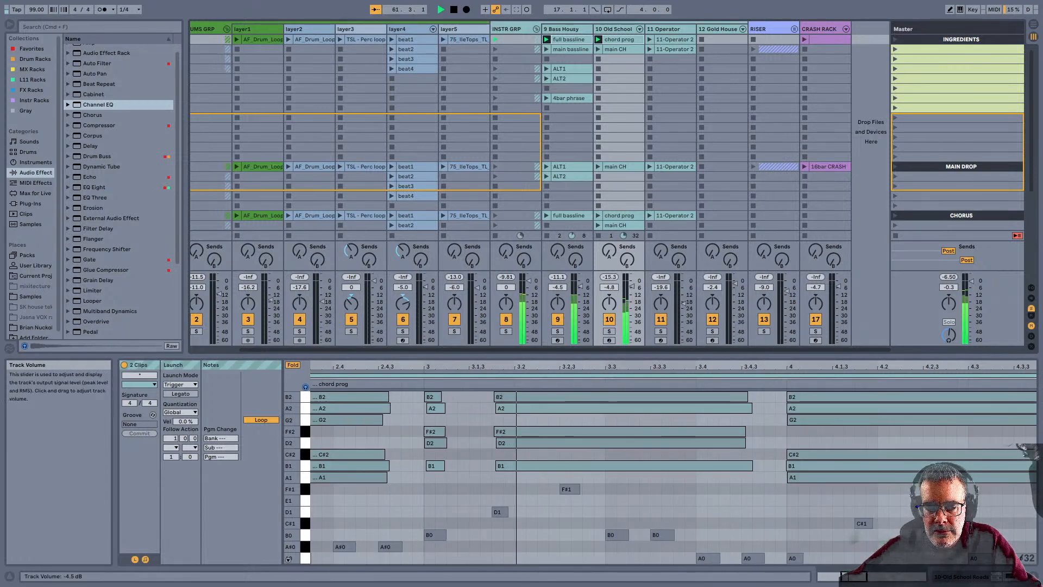
left_click_drag(575, 367, 576, 305)
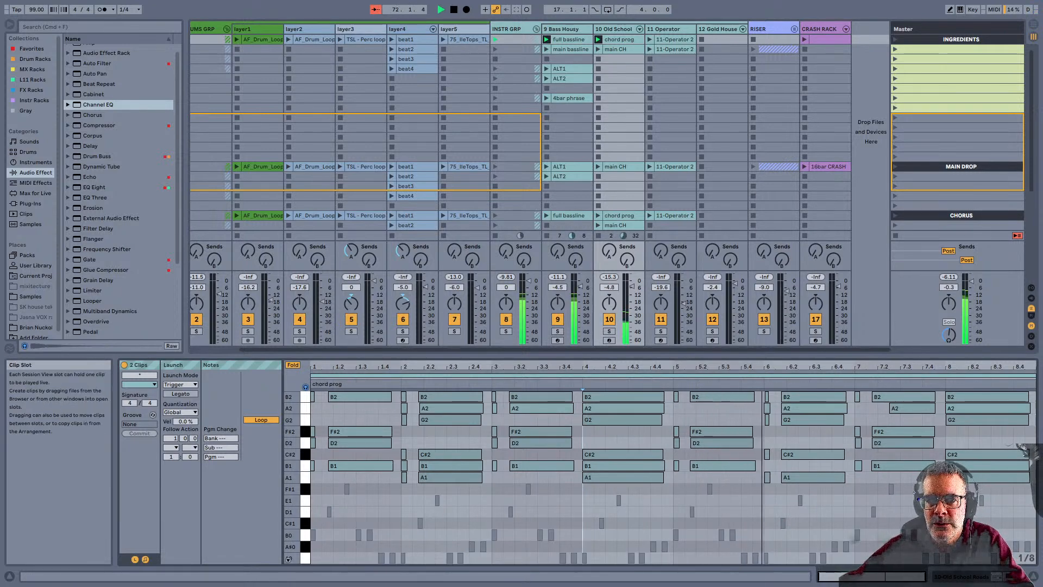
Play the main bassline and main CH clips together in the scene directly below INGREDIENTS
left_click(568, 58)
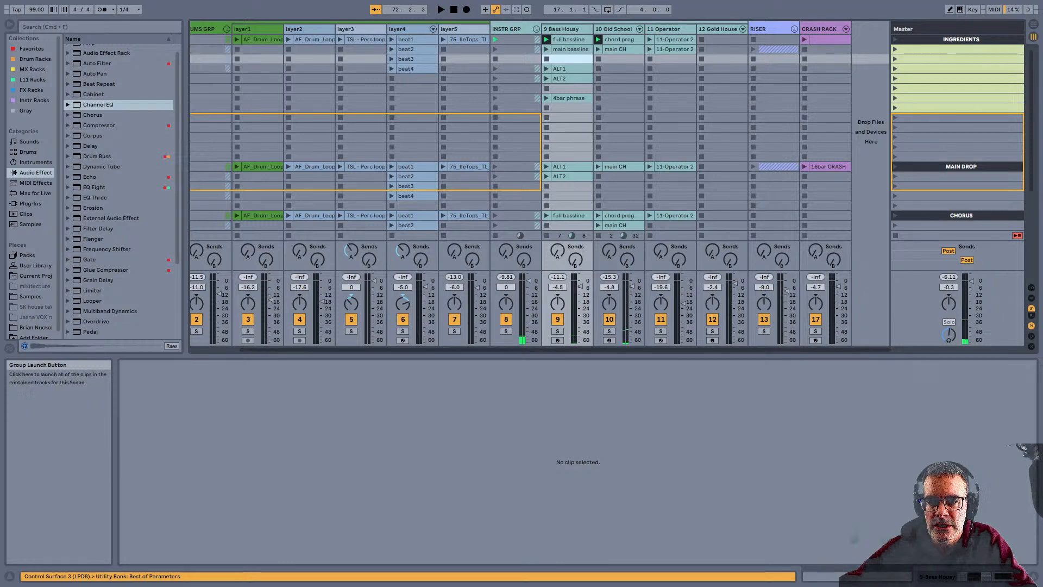
left_click(570, 50)
left_click(615, 49, "shift")
key("Return")
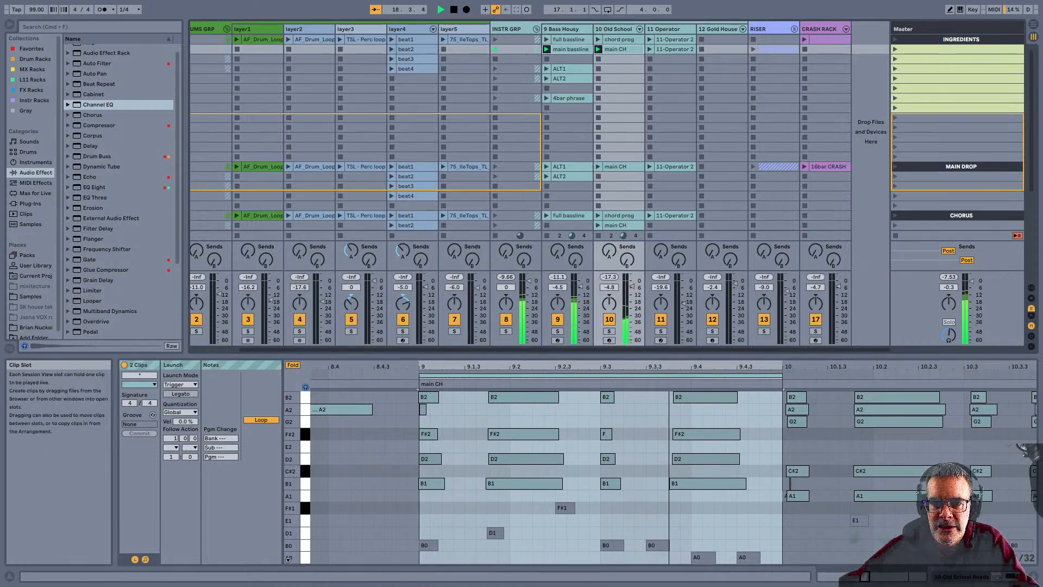
Inspect the B0 notes of the main bassline clip and the chord notes in bar 9 of the main CH clip
left_click(570, 49)
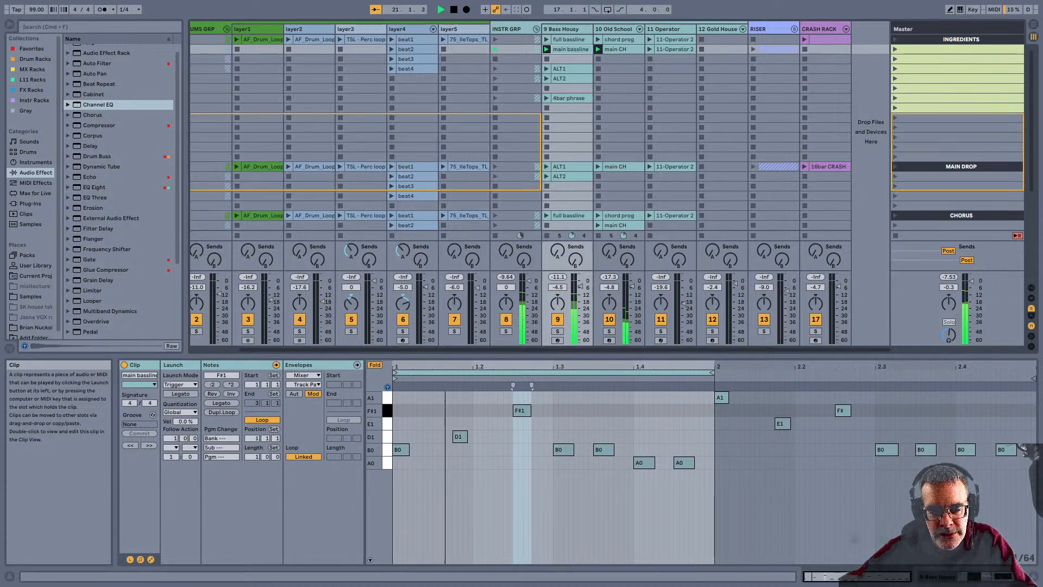
left_click(1010, 449)
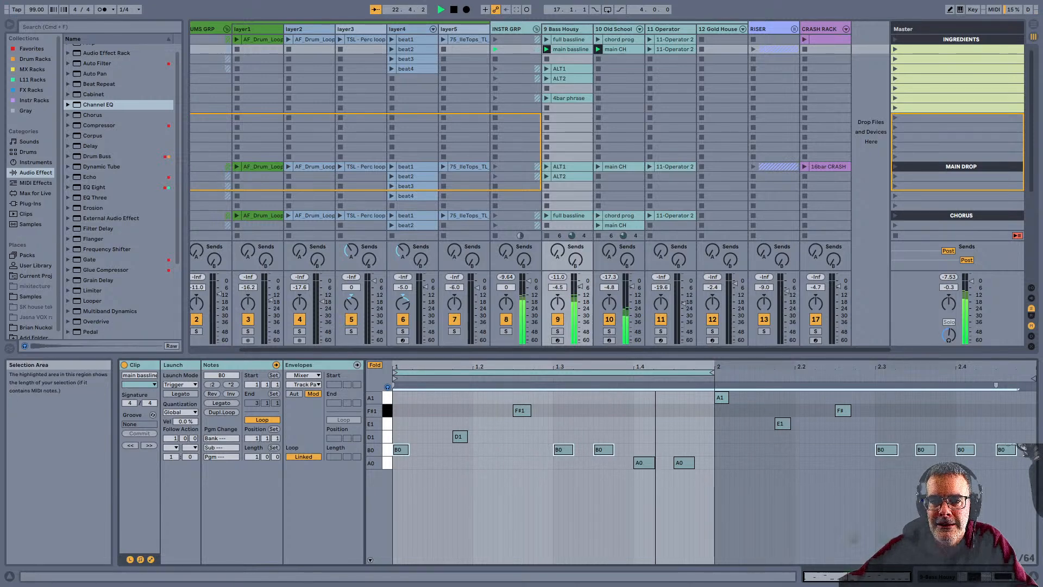
left_click(616, 50)
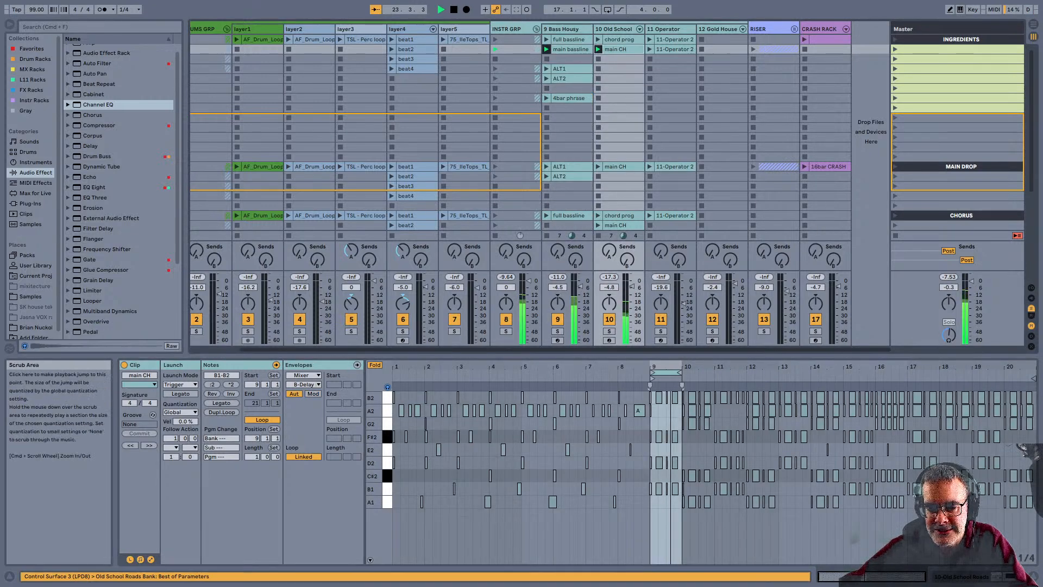
left_click_drag(672, 367, 671, 420)
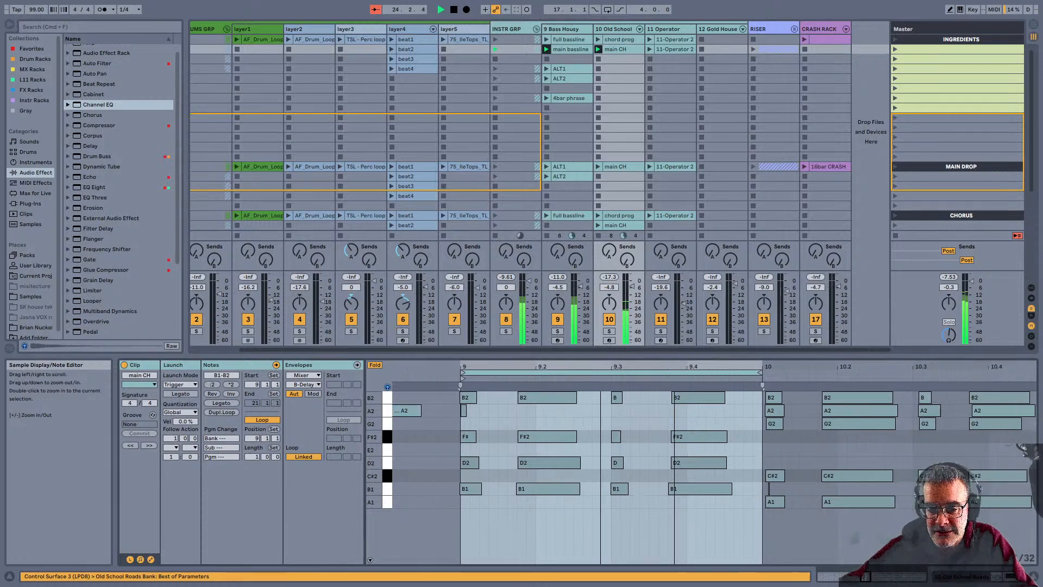
left_click(616, 437)
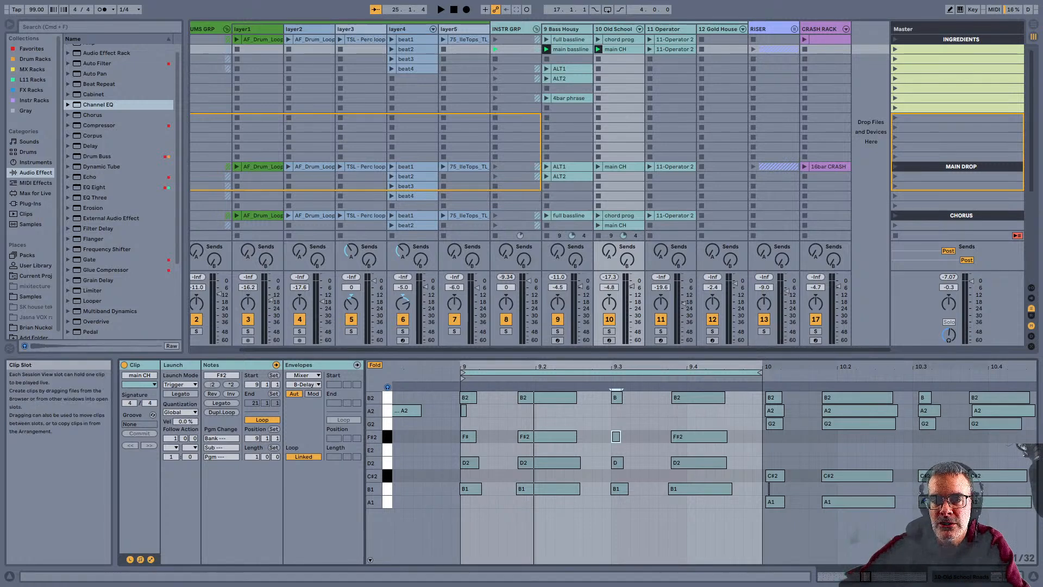
Compare the notes of the chord prog clip with the looped section of the main CH clip in its full-length view
left_click(619, 40)
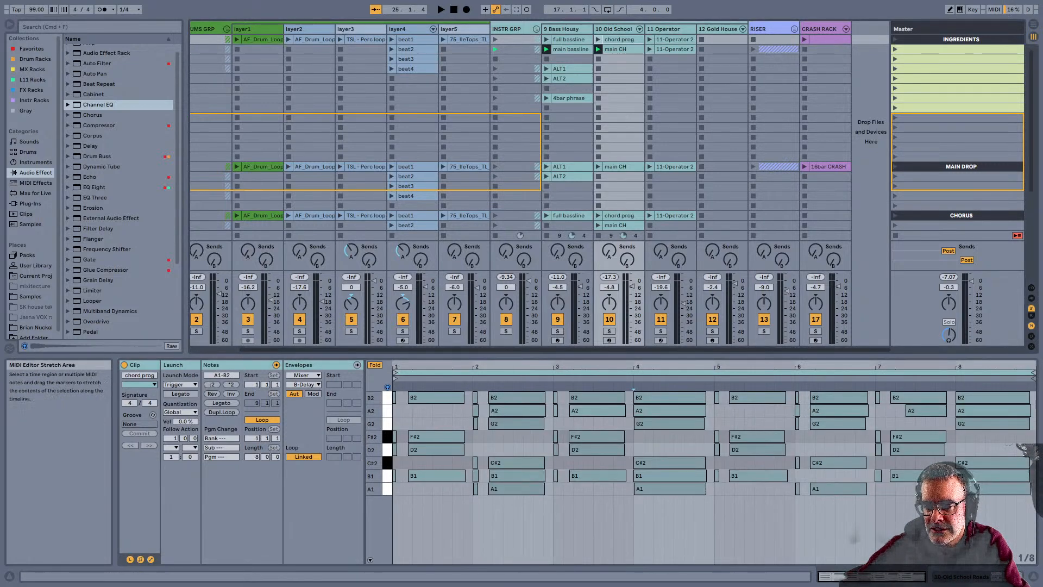
left_click(619, 50)
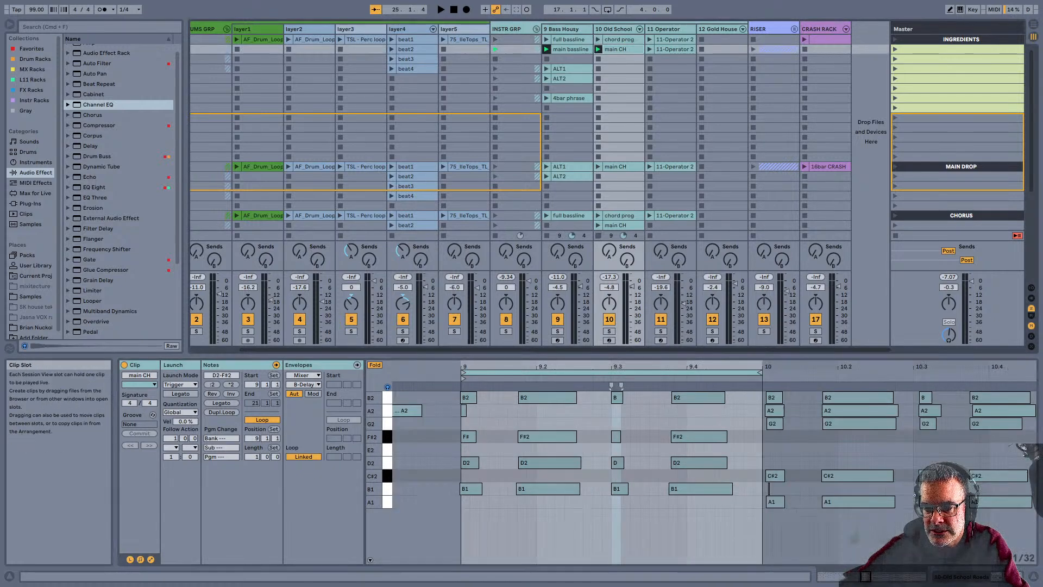
left_click_drag(613, 366, 613, 293)
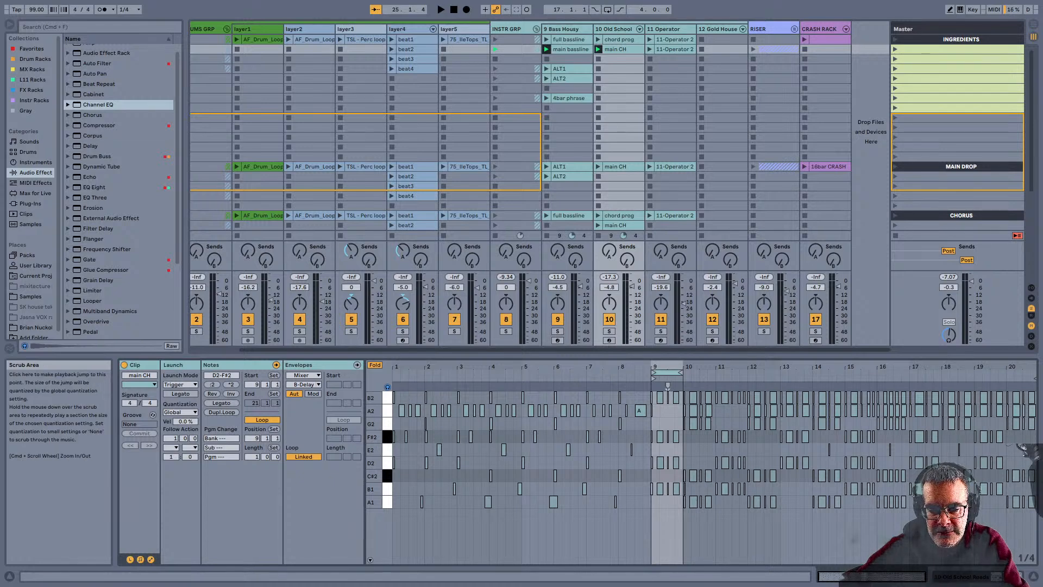
left_click(668, 386)
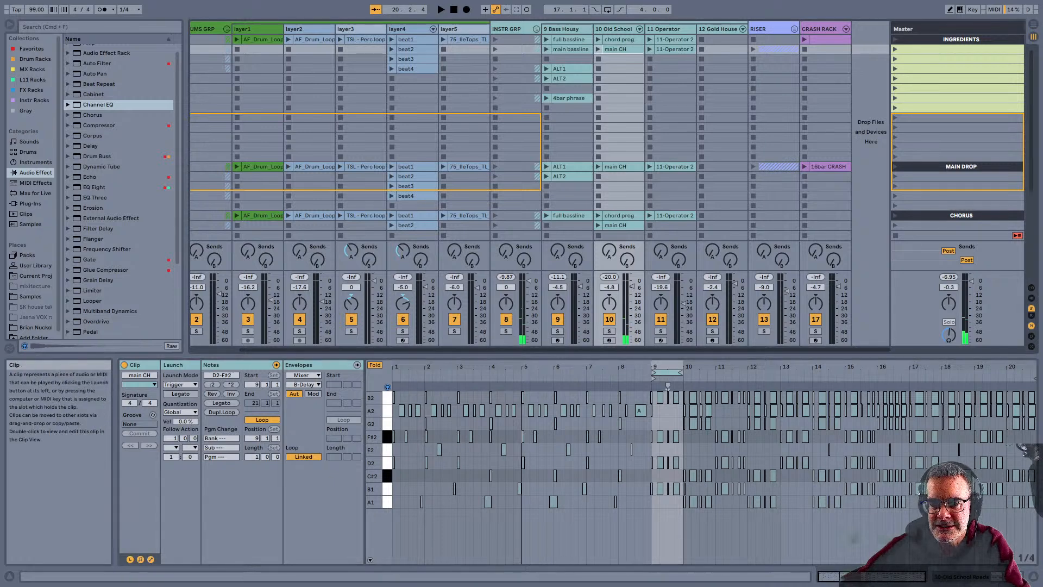
Audition the chord prog clip on its own, stop playback, and audition the main CH clip on the 10 Old School track
left_click(620, 40)
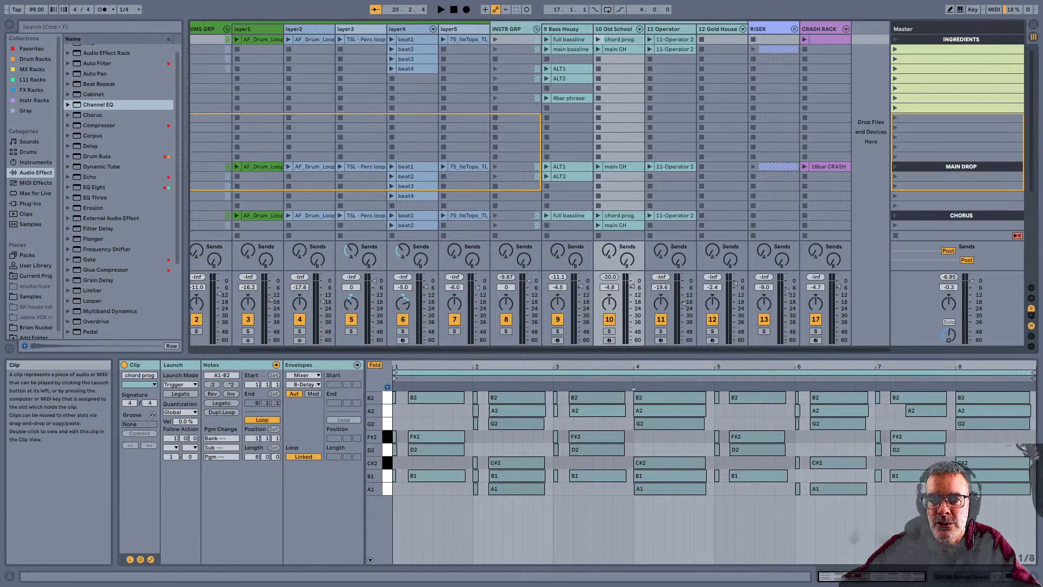
left_click(598, 40)
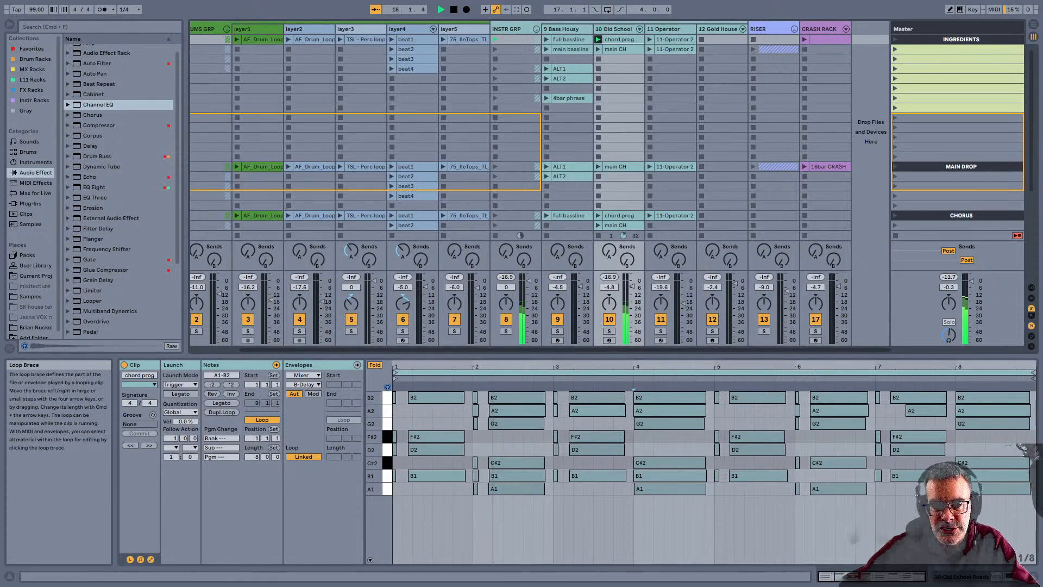
key("space")
left_click(615, 50)
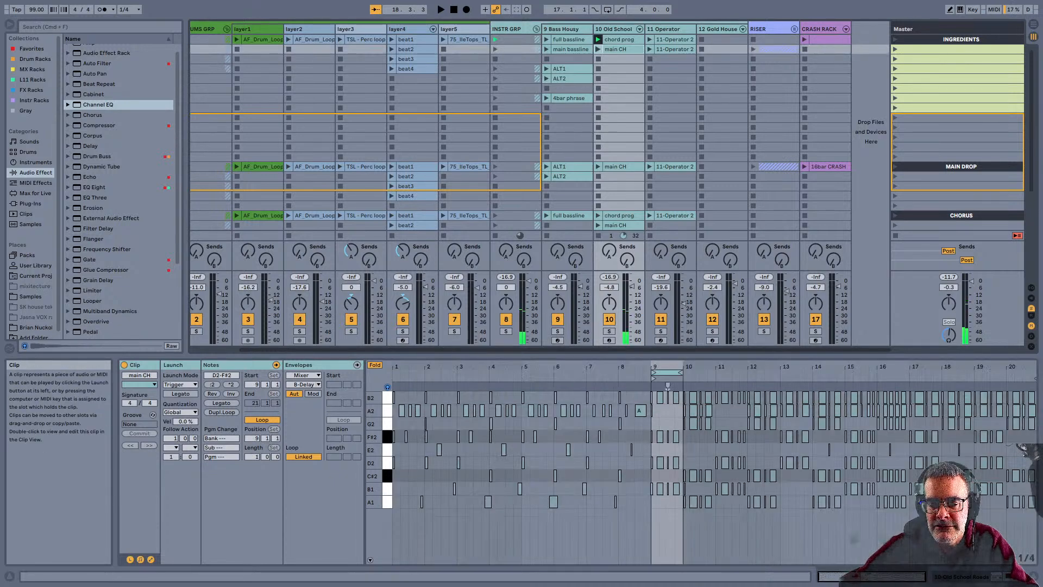
left_click(598, 50)
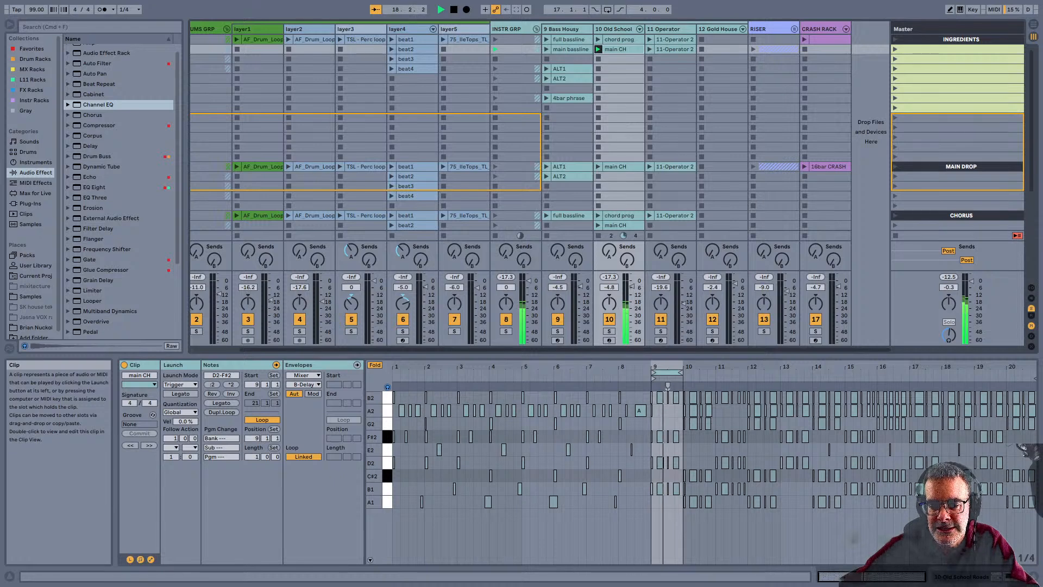
Launch the main bassline clip below INGREDIENTS and add the INGREDIENTS KICK clip to the playing parts
left_click(570, 49)
left_click(546, 49)
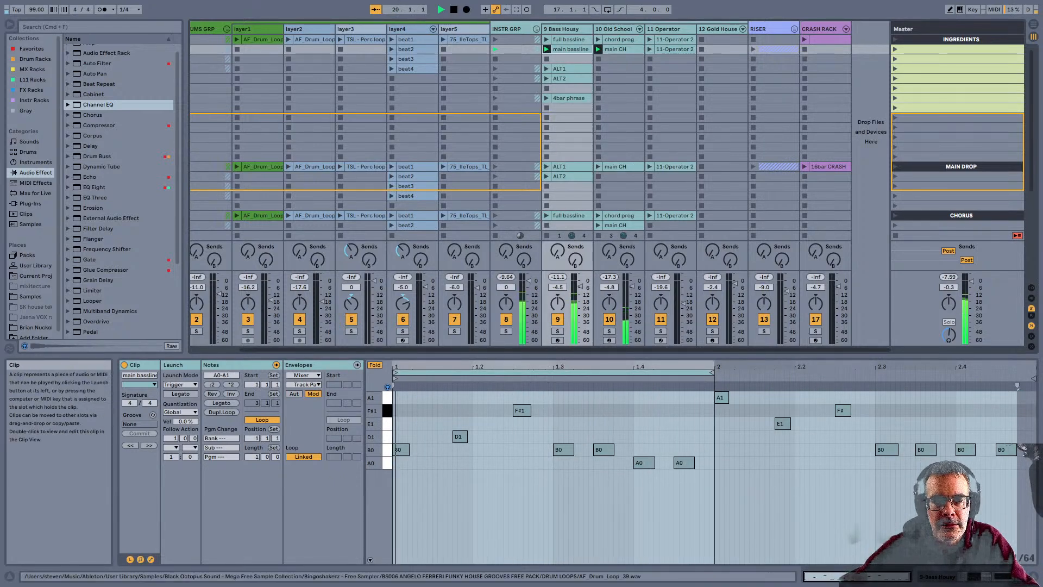
scroll(570, 131, "left", 1)
scroll(543, 131, "left", 5)
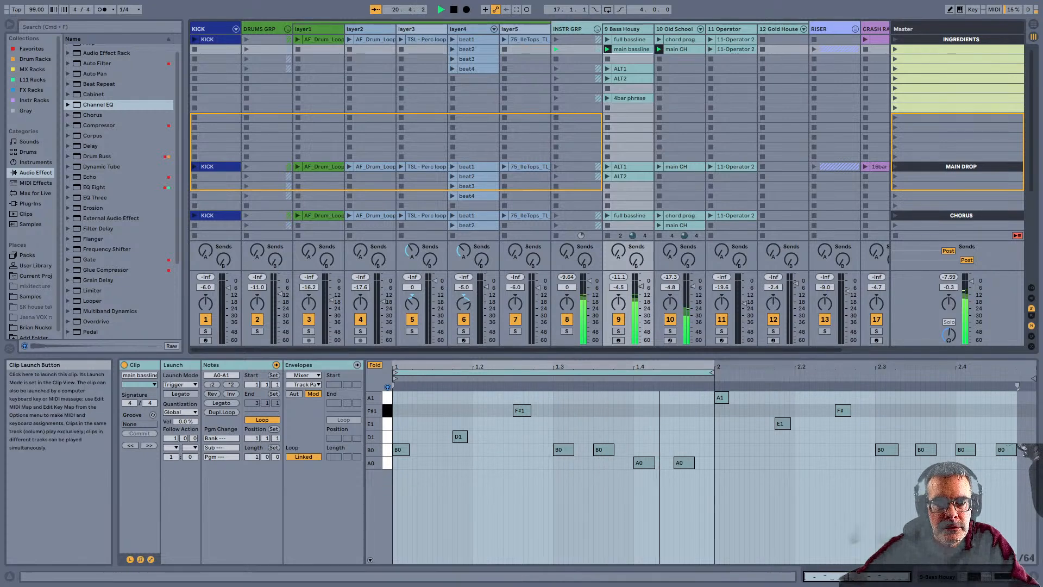
left_click(195, 39)
Launch the MAIN DROP RISER and 16bar CRASH clips together, and open the playing INGREDIENTS KICK clip
scroll(538, 130, "right", 3)
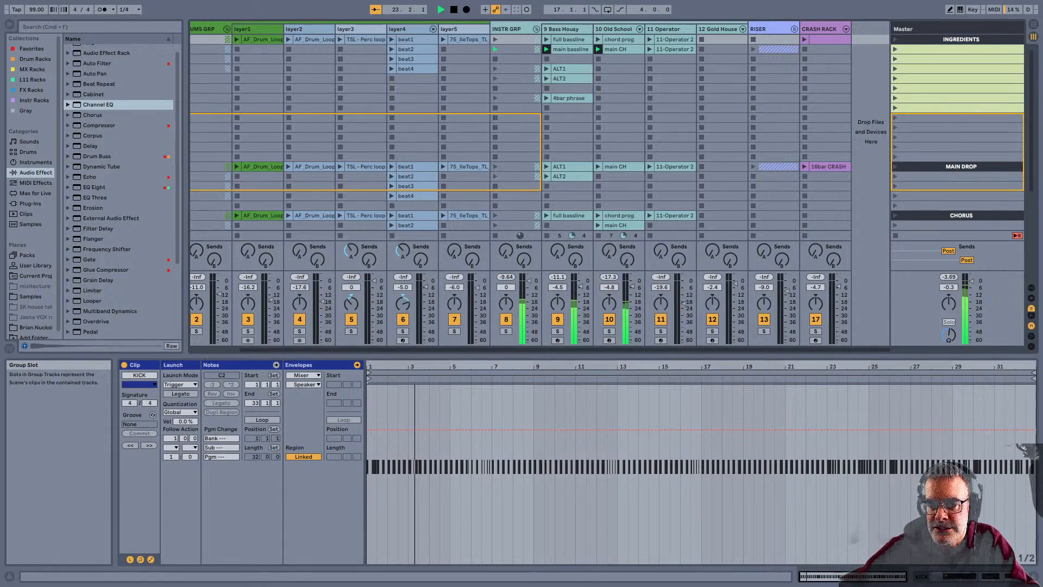
left_click(778, 167)
left_click(828, 167, "shift")
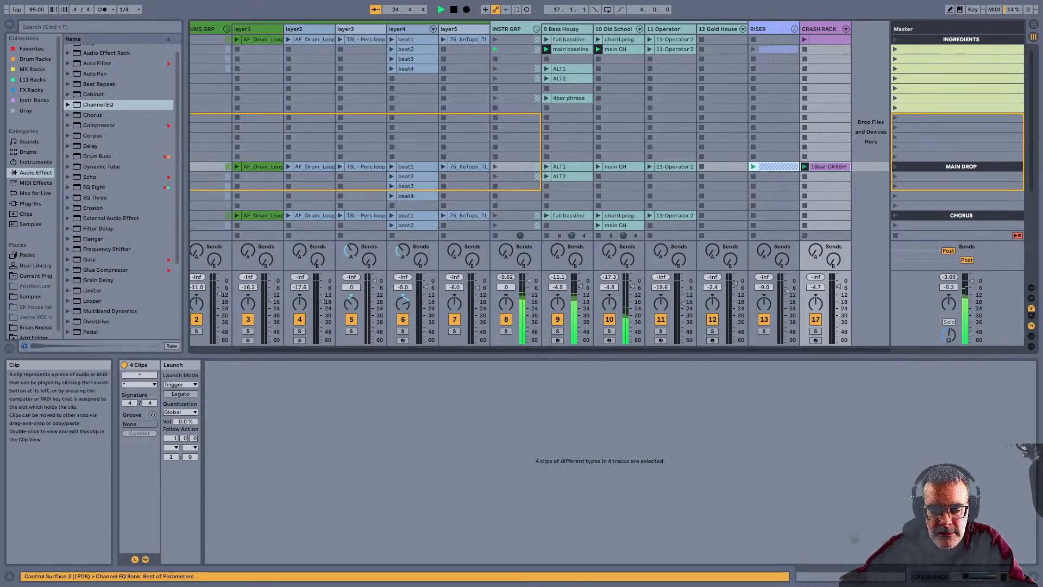
scroll(519, 166, "left", 2)
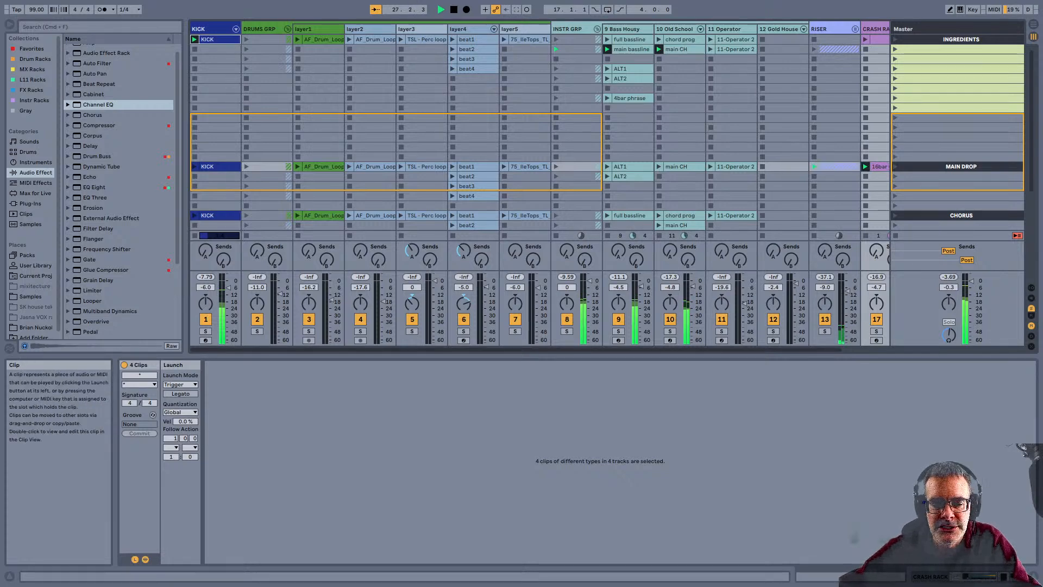
left_click(216, 40)
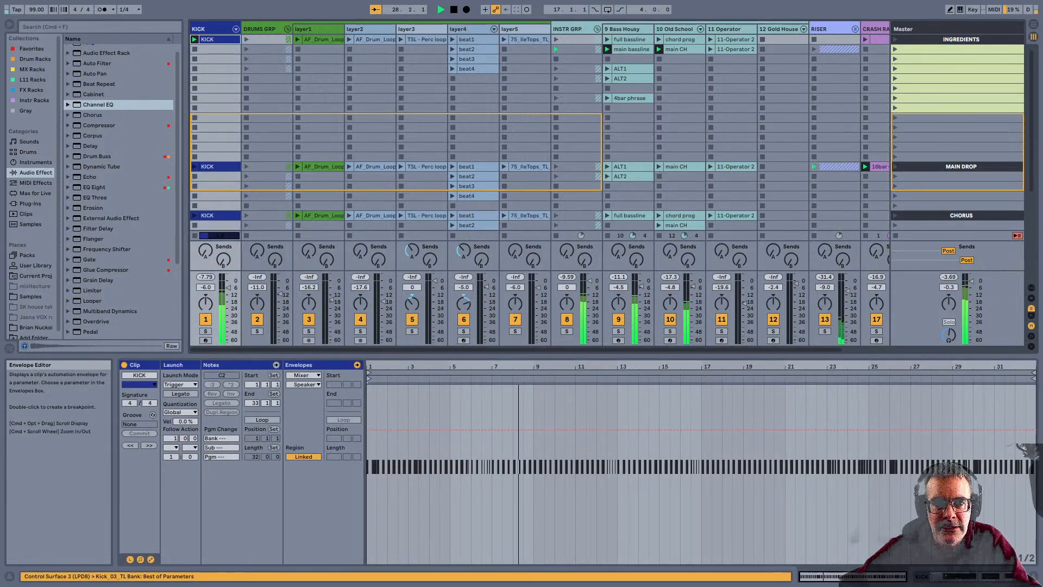
Launch the INGREDIENTS drum loops on layer1, layer2 and layer3 together with the beat1 clip on layer4
left_click(297, 40)
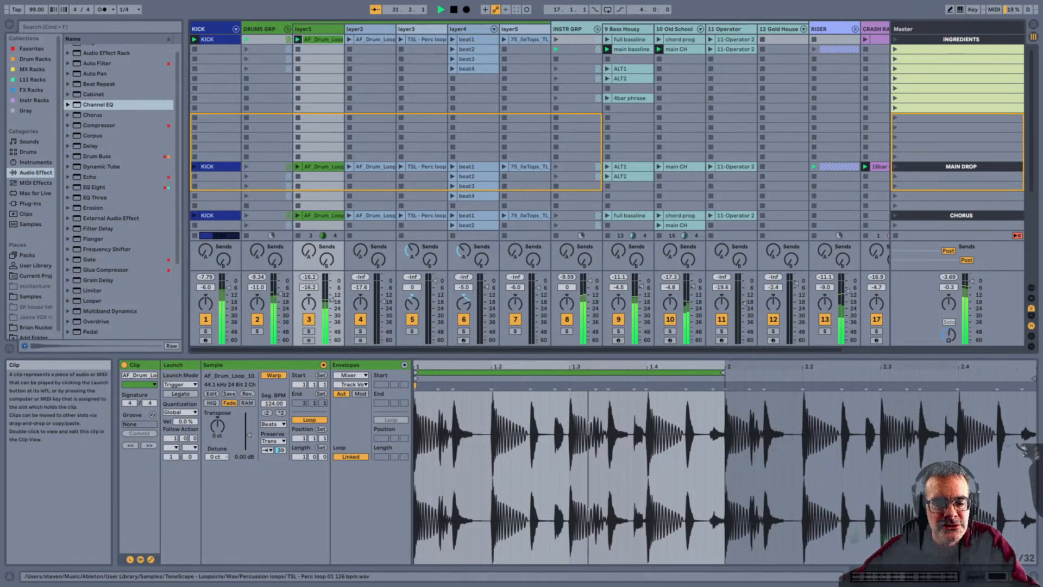
left_click(426, 40, "shift")
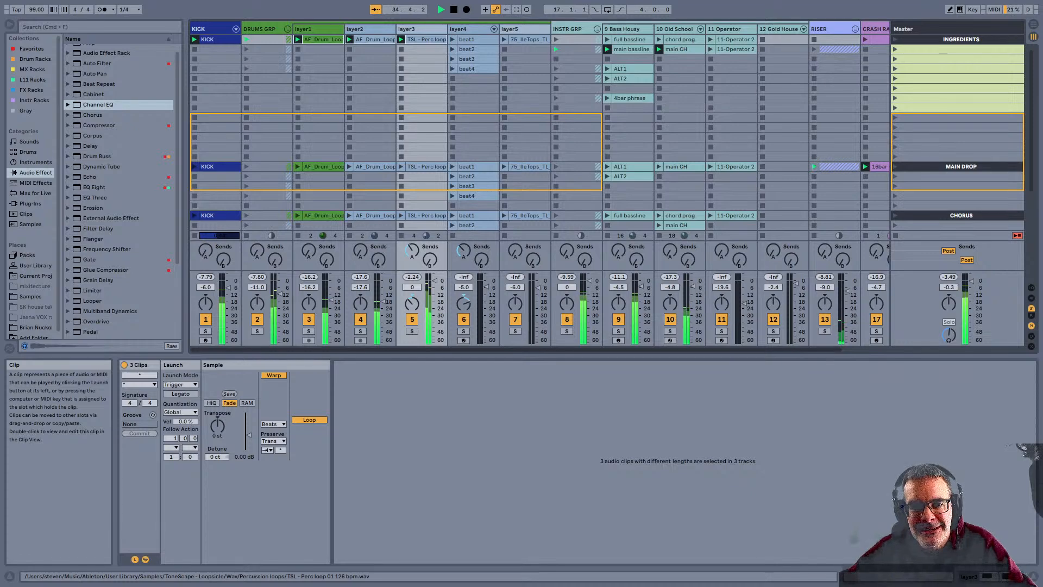
left_click(476, 39)
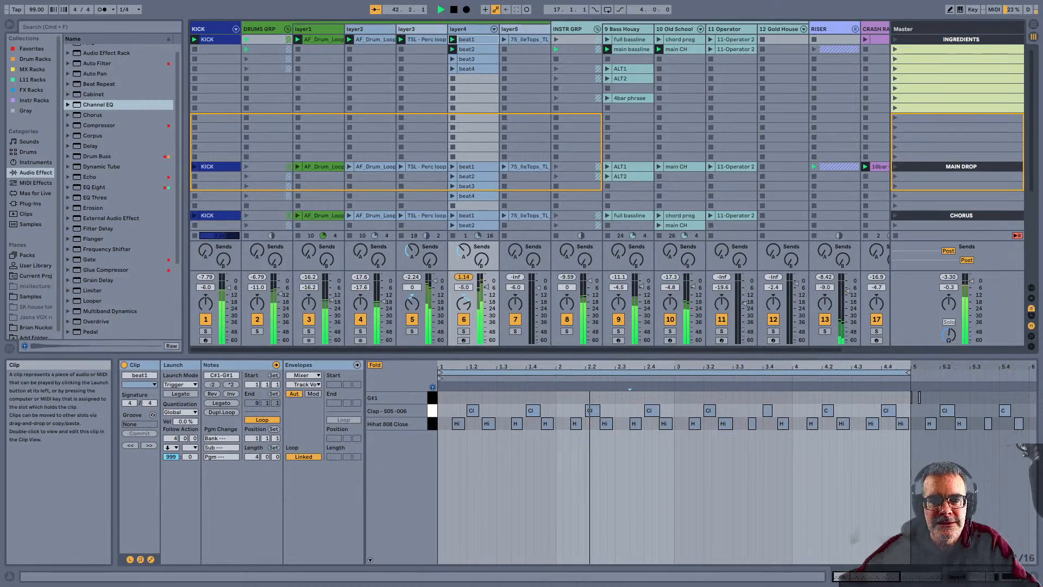
Examine the beat1, beat2, beat3 and beat4 clips stacked on the layer4 track while they play
left_click(471, 69)
left_click(468, 30)
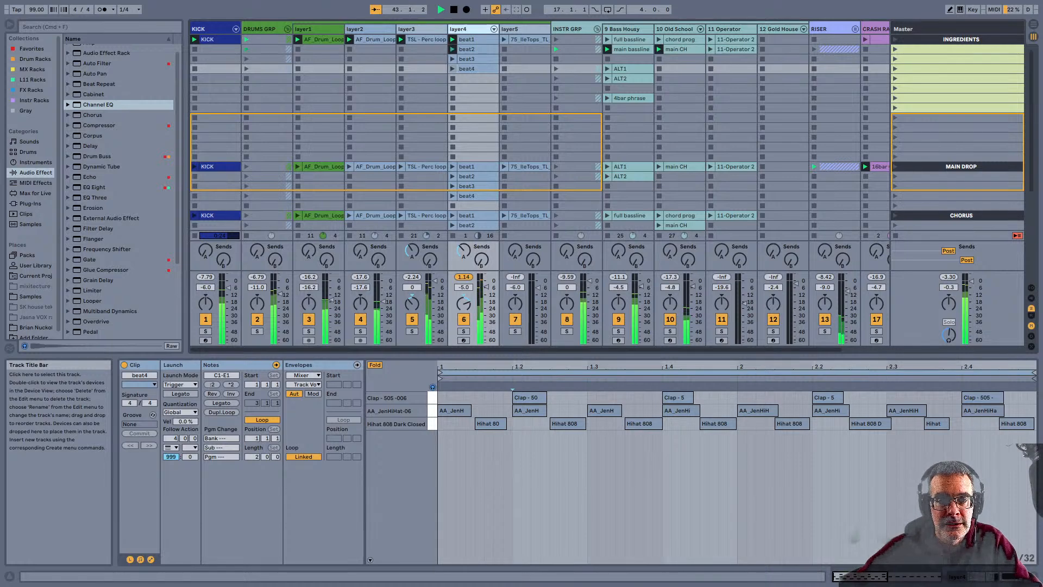
left_click(471, 39)
left_click(471, 49)
left_click(472, 59)
left_click(472, 69)
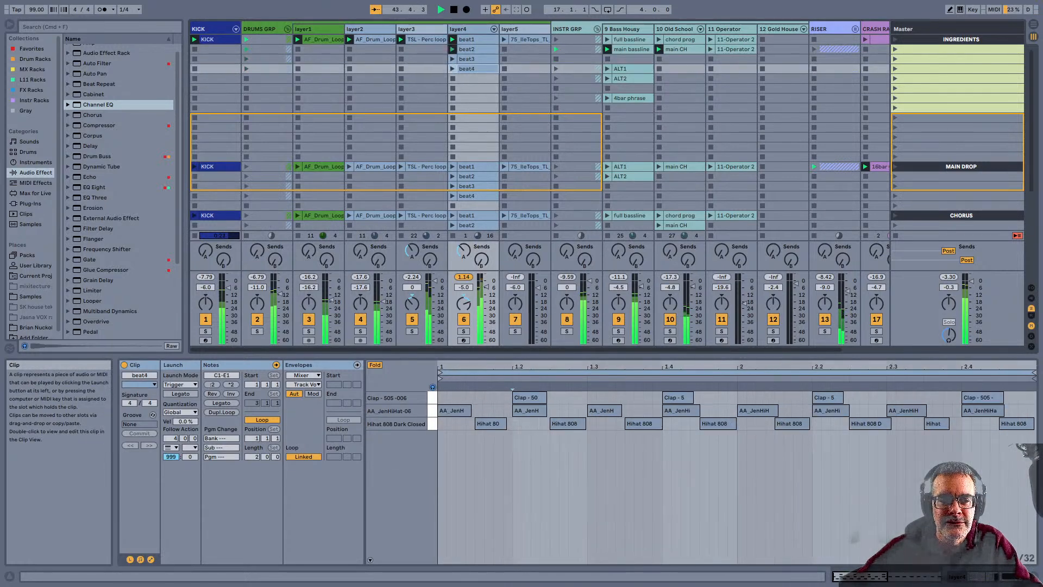
Arm the 12 Gold House track for recording and launch its solo clip in the row below the KBD instrument scene
scroll(539, 183, "right", 3)
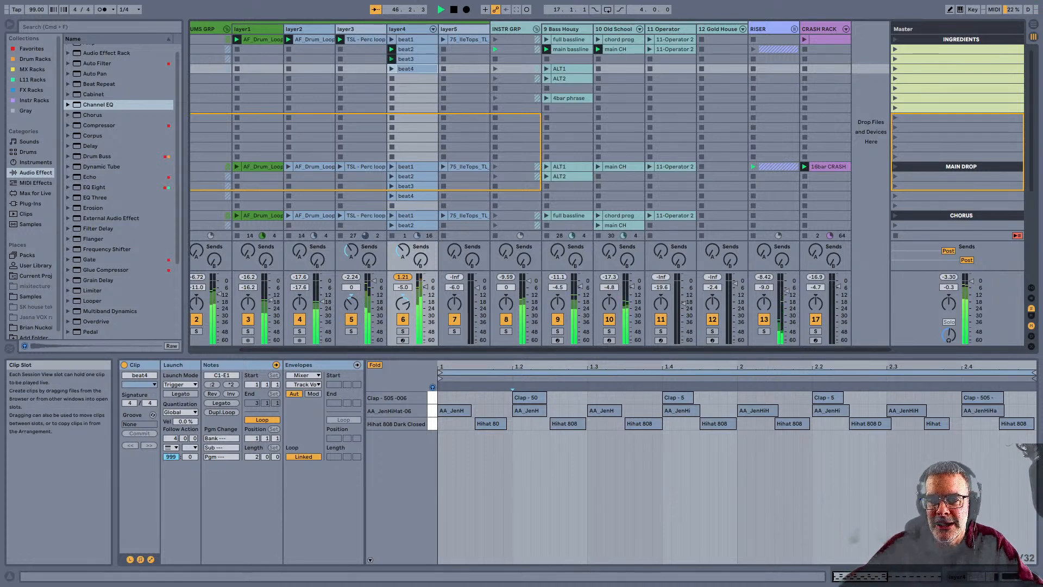
left_click(717, 30)
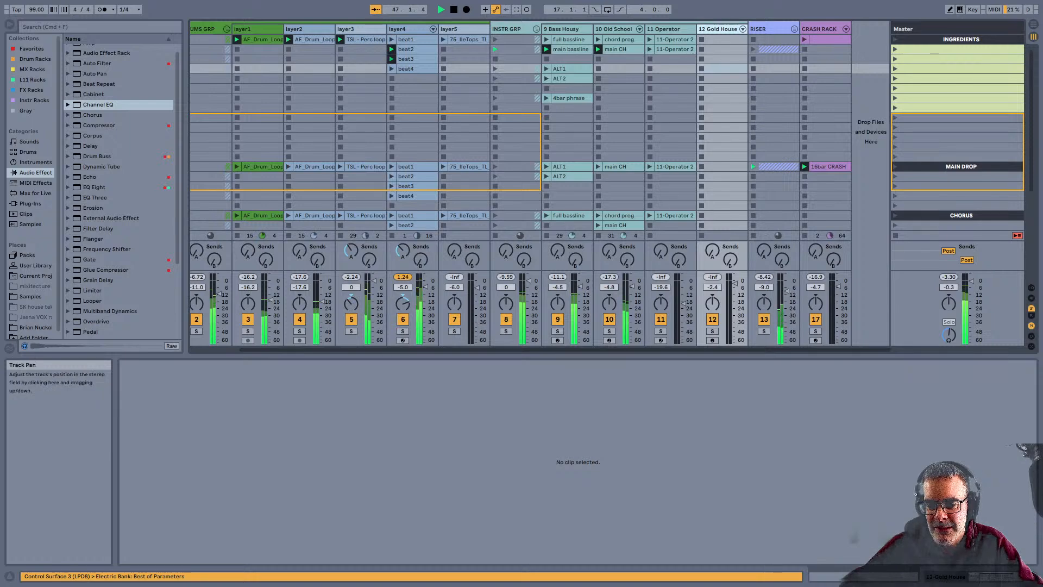
left_click(712, 340)
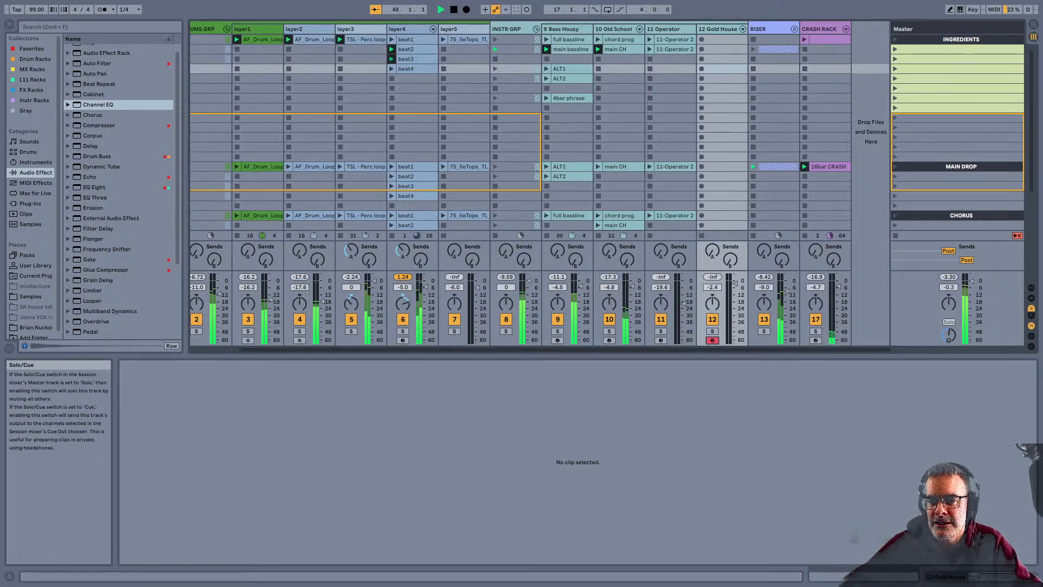
scroll(717, 174, "down", 6)
left_click(701, 223)
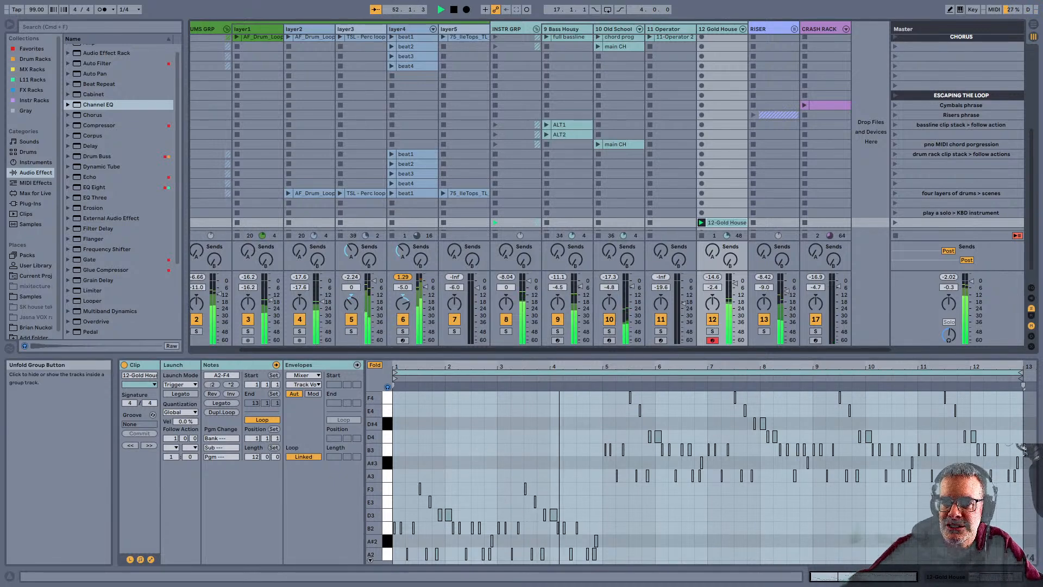
Unfold the RISER group and display the Auto Filter frequency envelope of the StaticNoise_FX clip in the Risers phrase scene
left_click(778, 96)
left_click(794, 29)
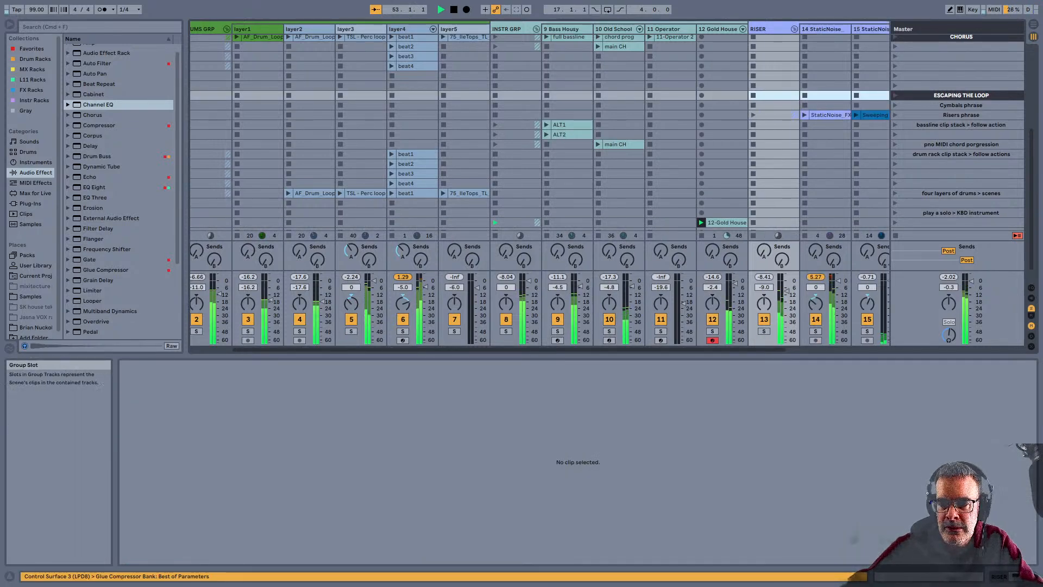
scroll(701, 105, "right", 5)
left_click(701, 104)
left_click(705, 115)
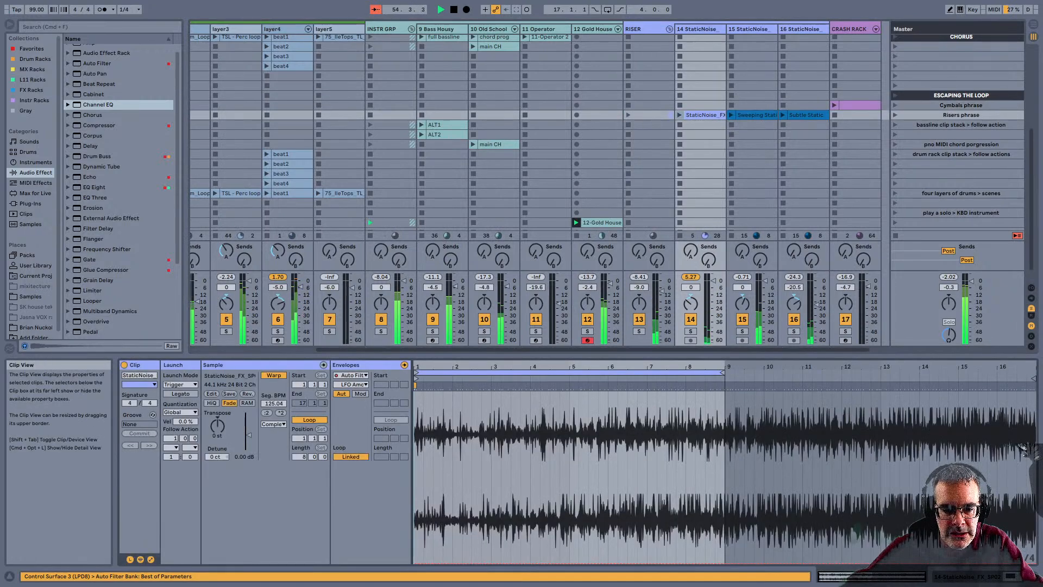
left_click(351, 385)
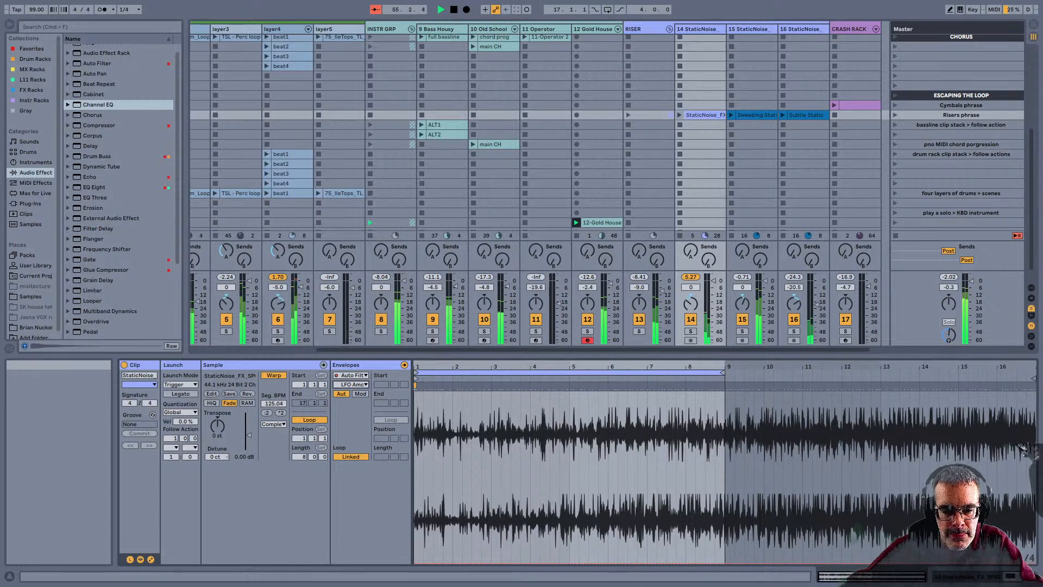
left_click(352, 375)
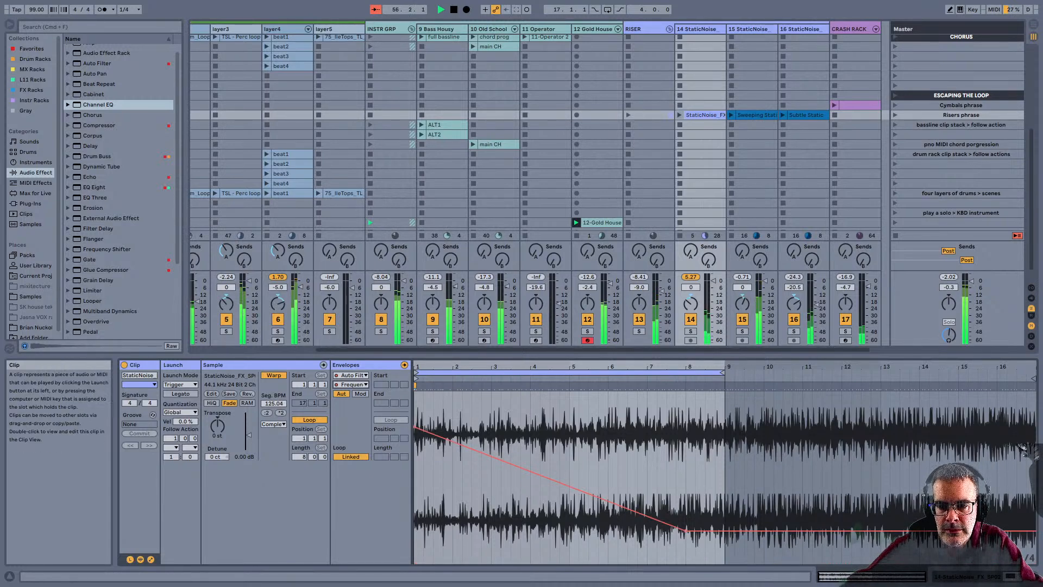
Review the 12-Gold House solo clip and the empty slot below it, and stop playback with the song position at the start
left_click(601, 222)
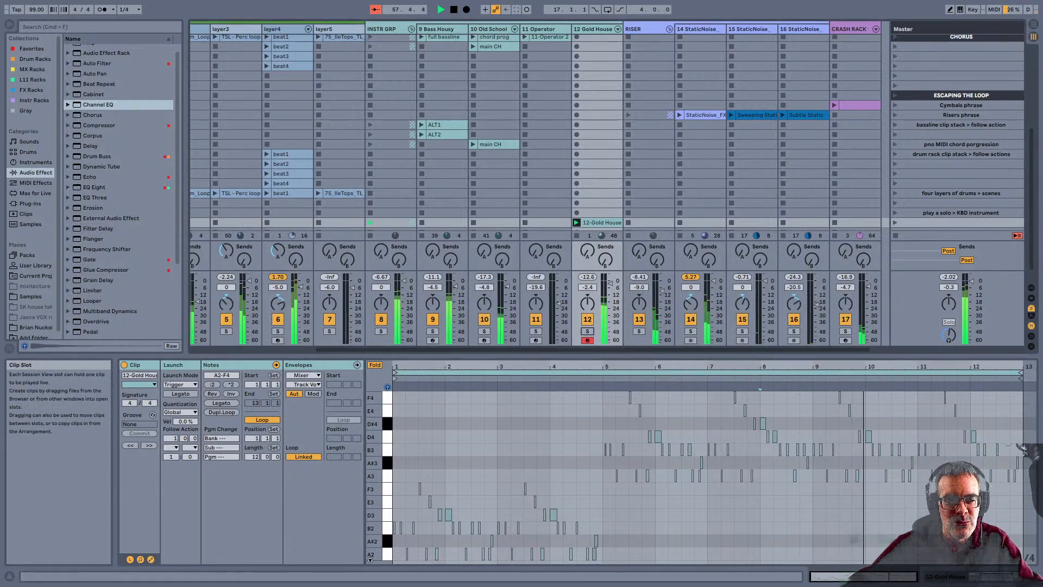
scroll(543, 136, "down", 2)
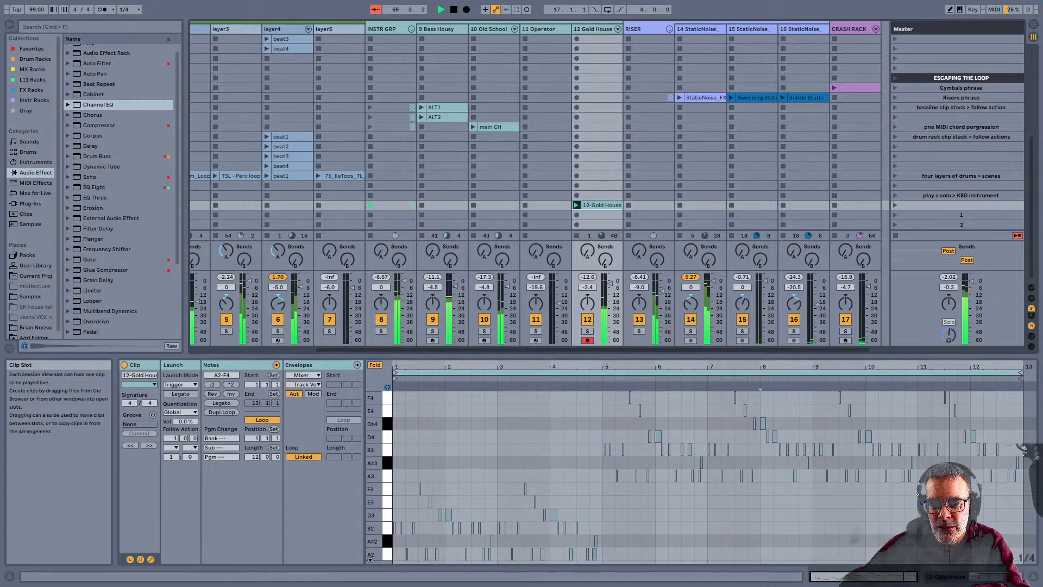
left_click(600, 215)
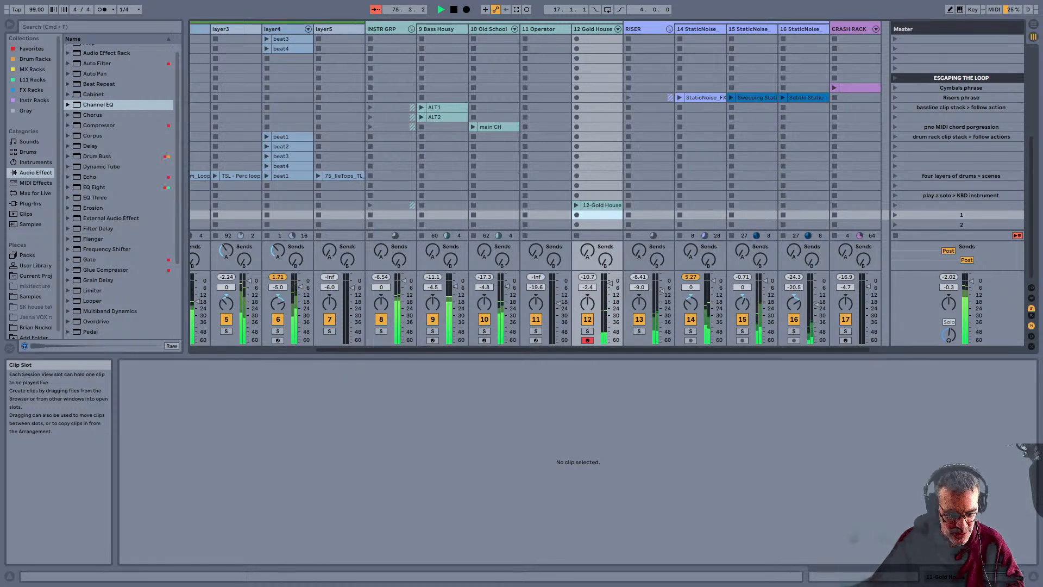
key("space")
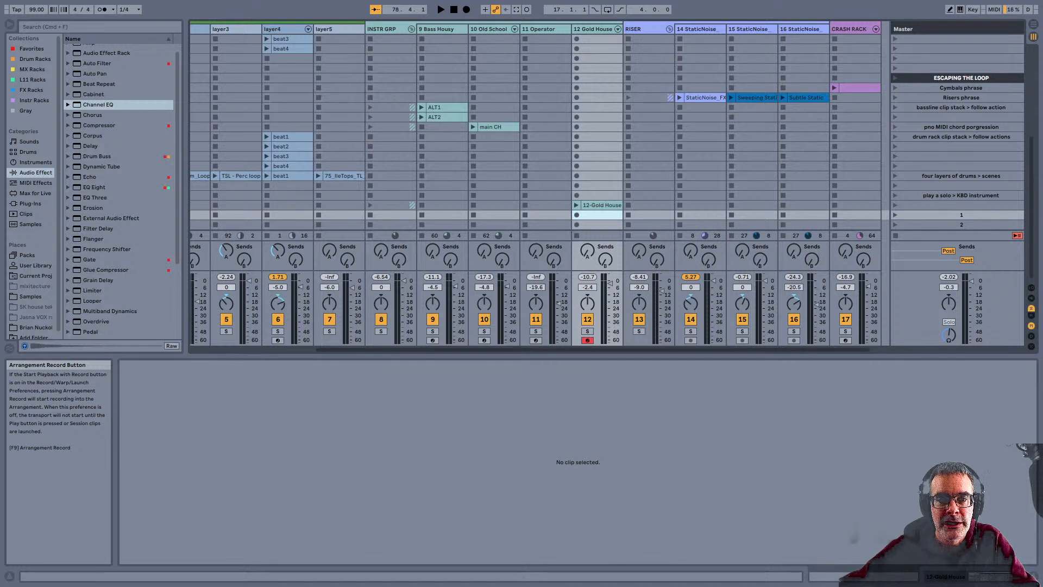
left_click(453, 9)
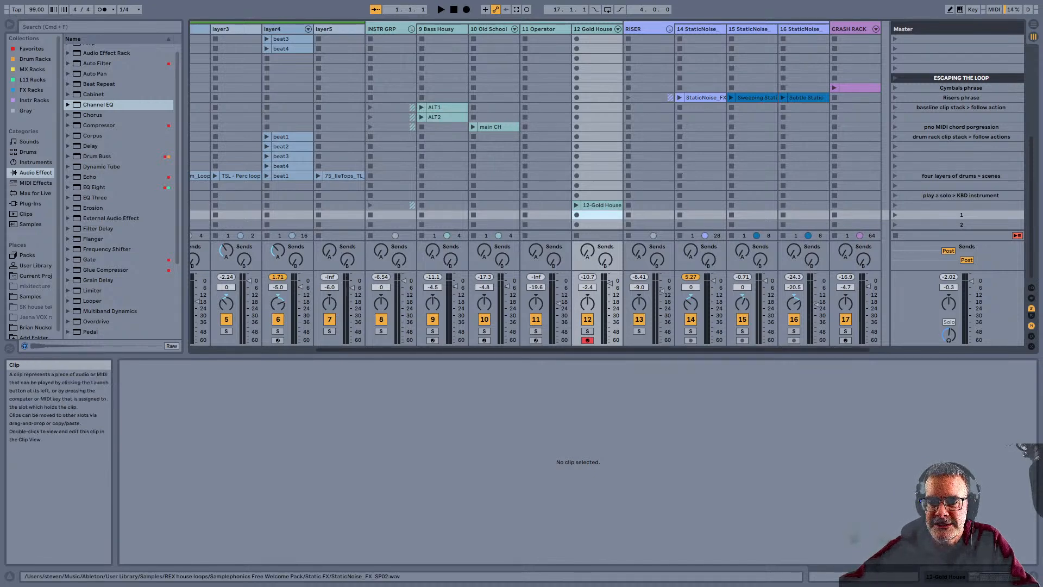
Launch the Risers phrase StaticNoise_FX clip and solo track 14 to hear it alone
left_click(701, 97)
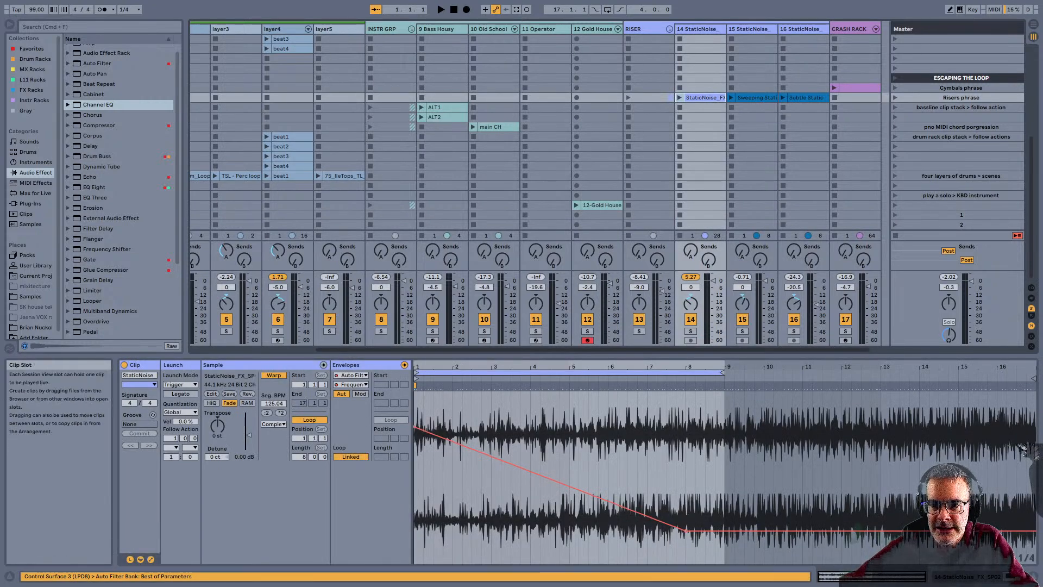
left_click(679, 97)
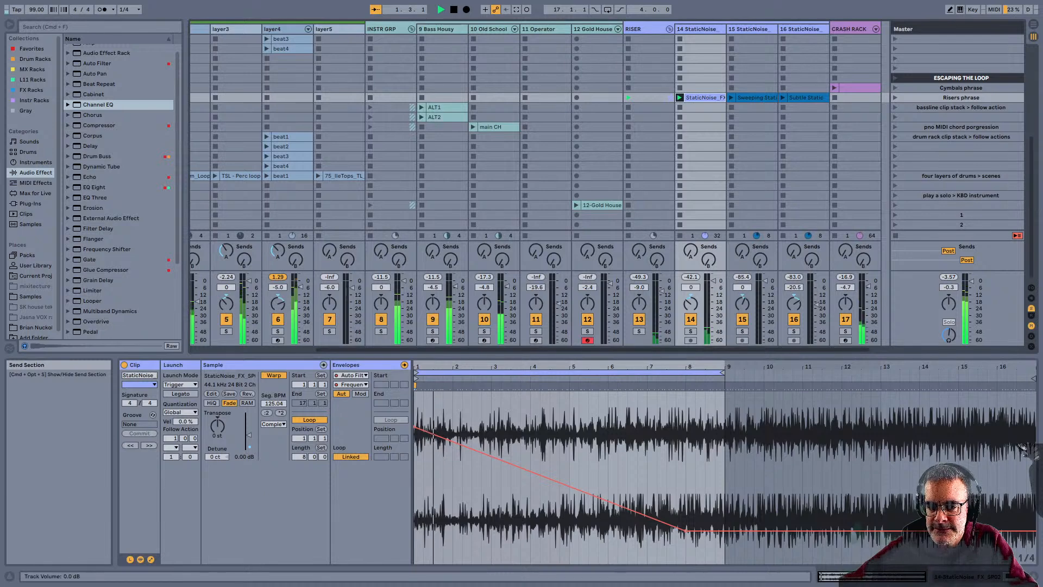
left_click(690, 330)
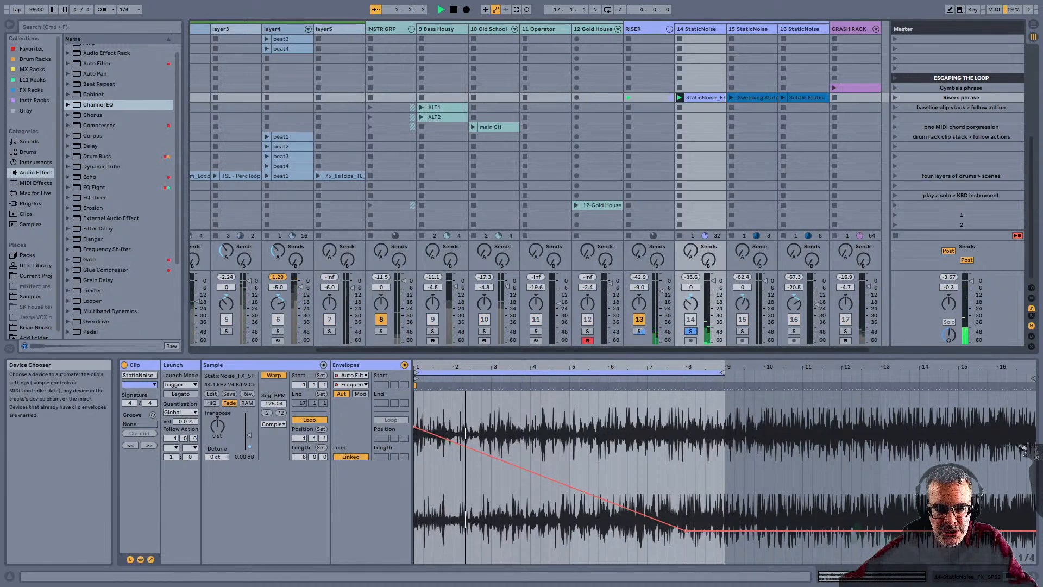
View the riser track's Auto Filter device and the StaticNoise_FX clip's volume envelope, and stop playback
key("shift+Tab")
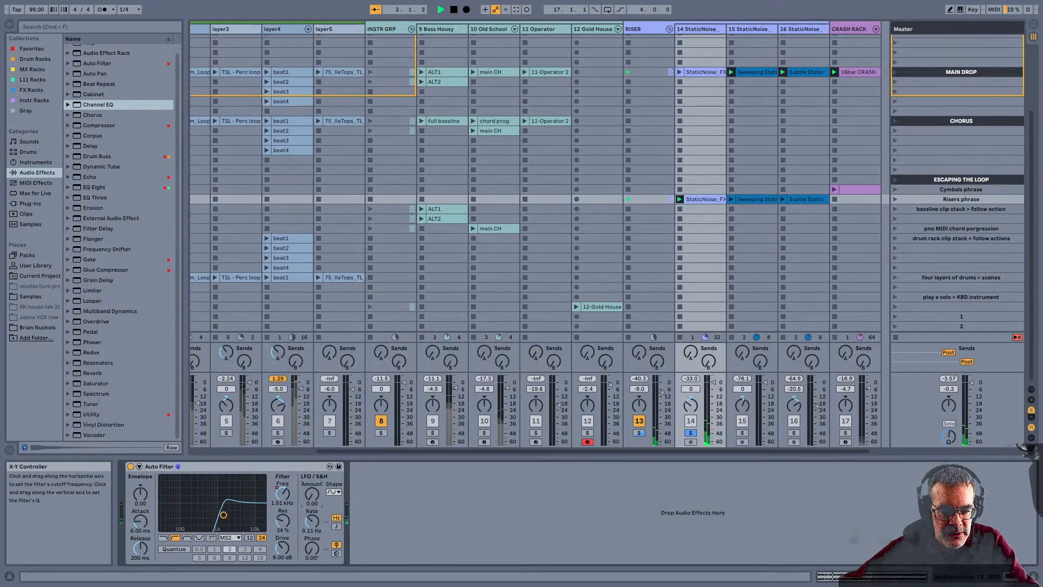
key("shift+Tab")
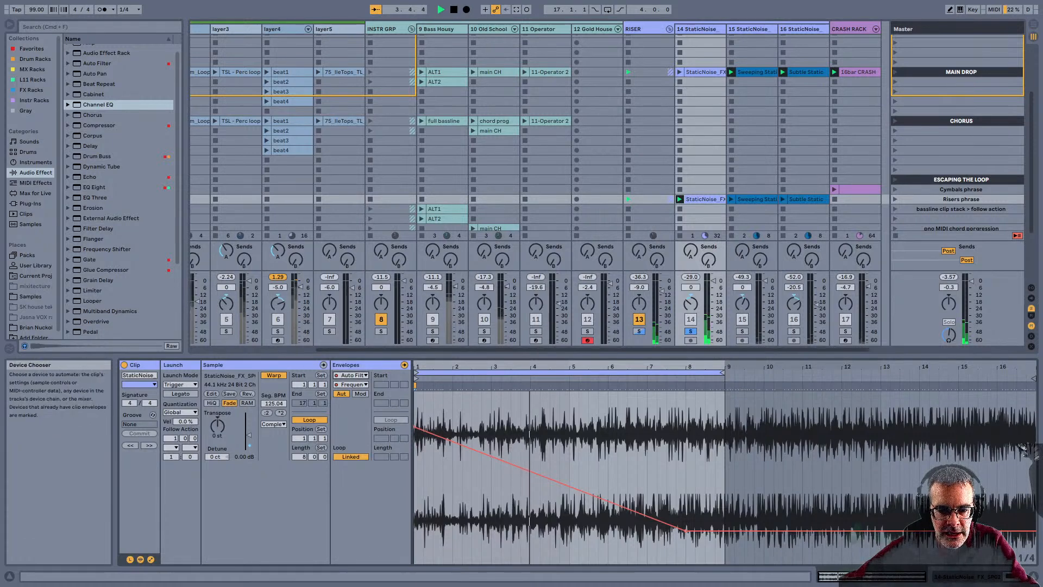
left_click(350, 376)
left_click(351, 357)
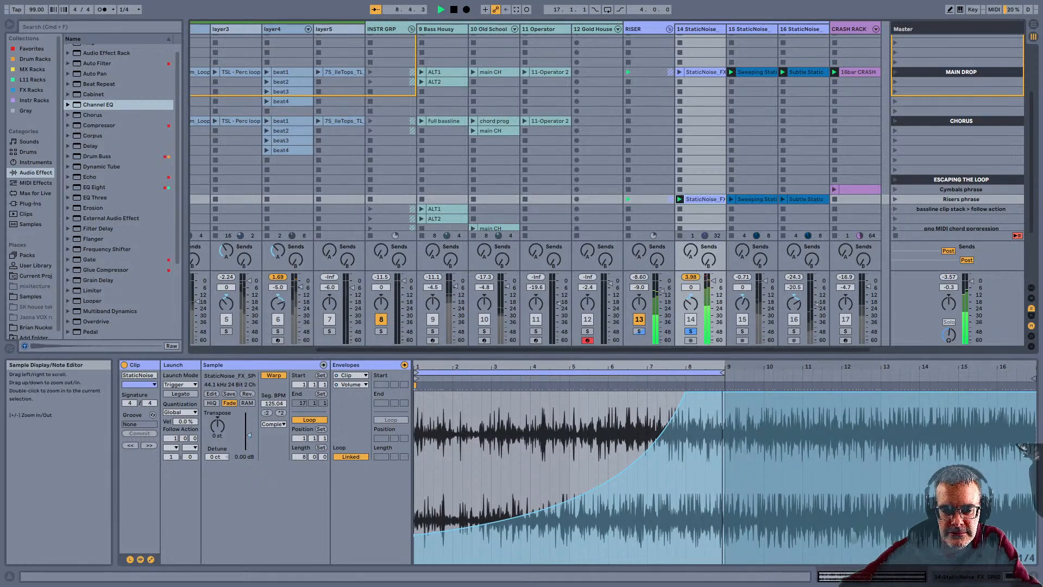
key("space")
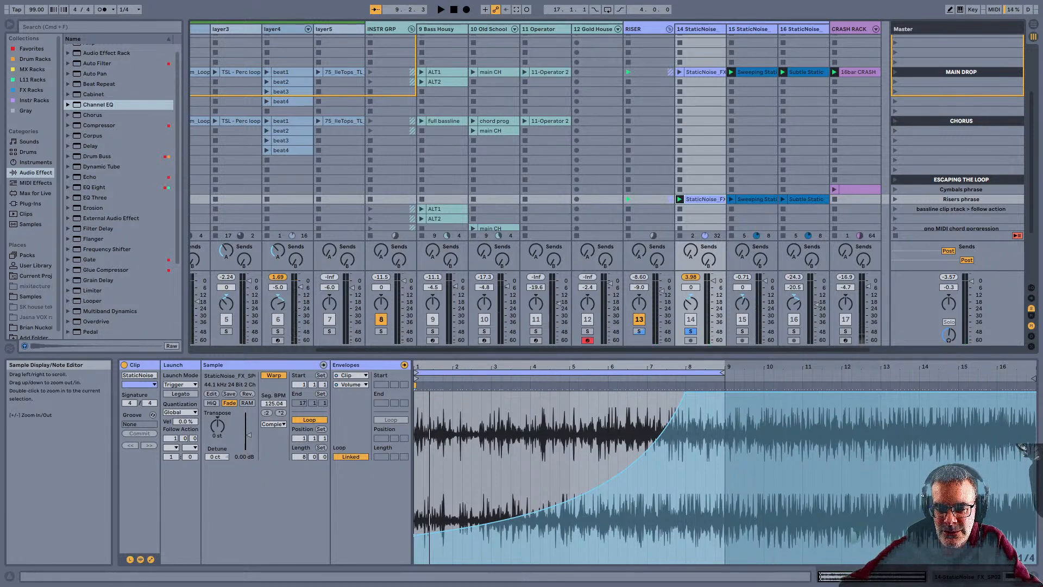
Audition the soloed StaticNoise_FX riser again with its B-Delay send envelope and the return tracks shown, and stop playback
key("space")
left_click(708, 260)
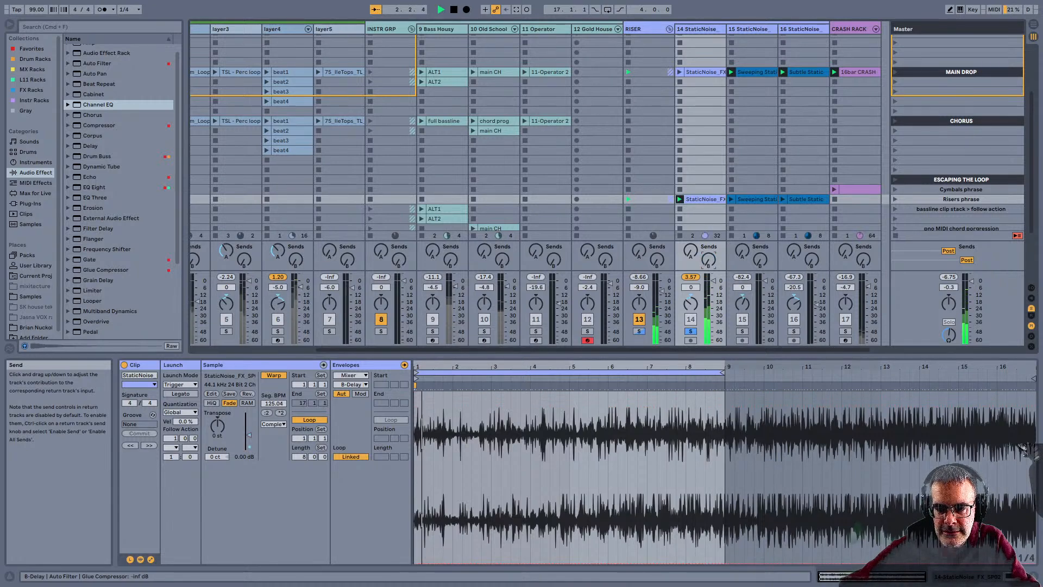
key("super+alt+r")
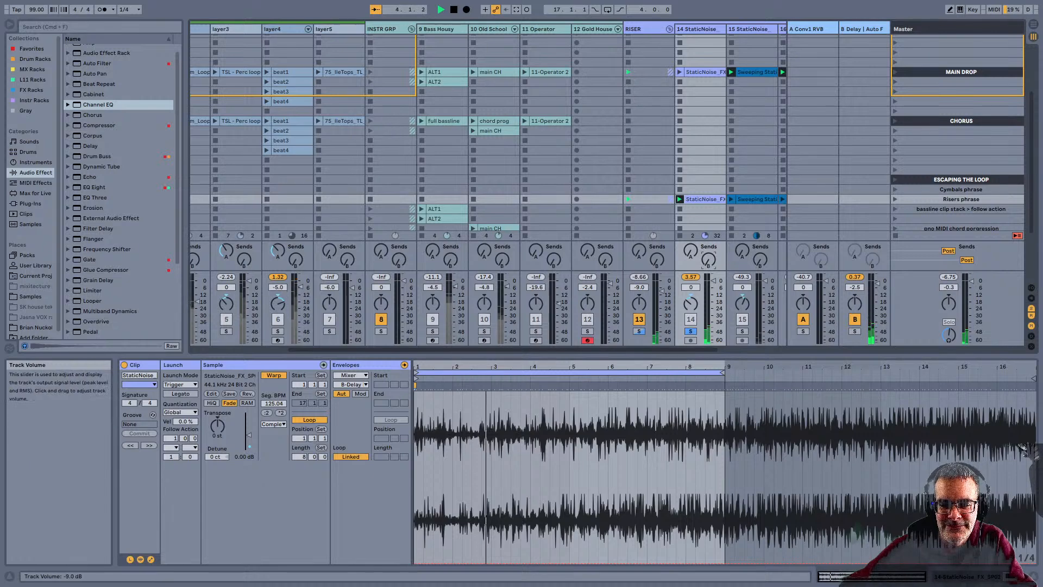
key("space")
Turn off solo on track 14 and stop all clips in the session
left_click(691, 330)
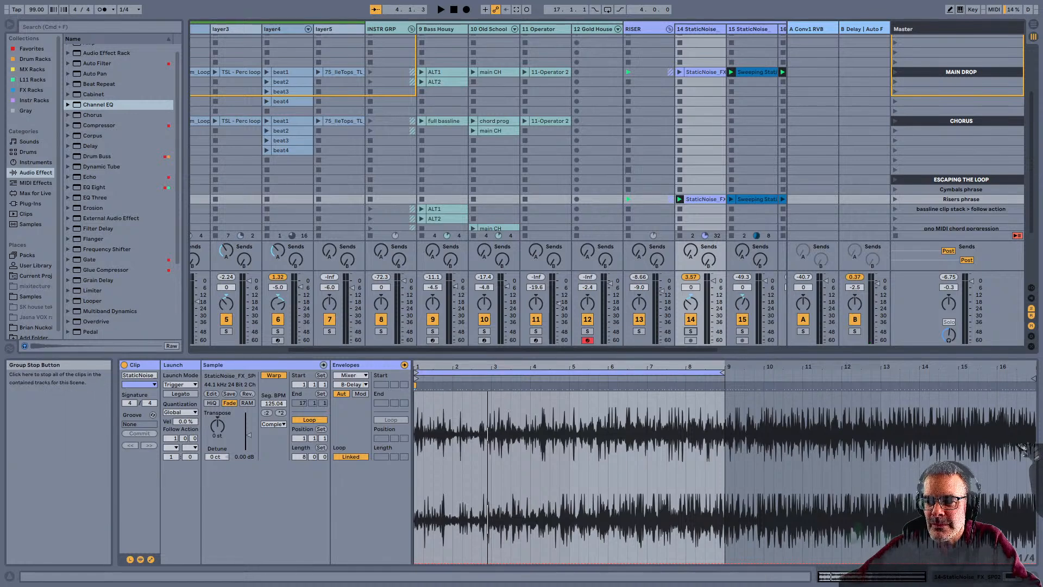
scroll(680, 159, "right", 2)
scroll(607, 133, "down", 5)
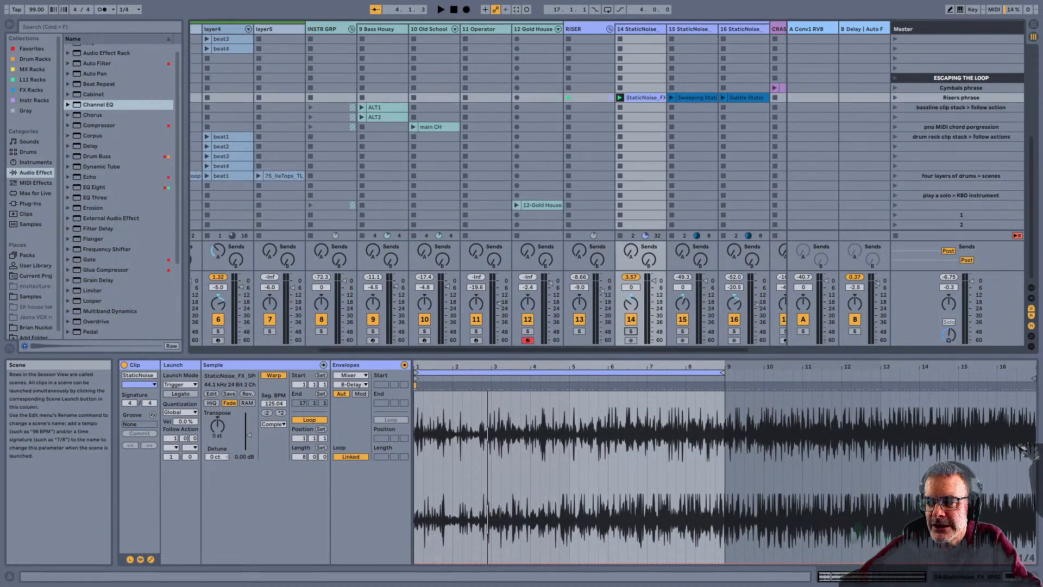
left_click(895, 236)
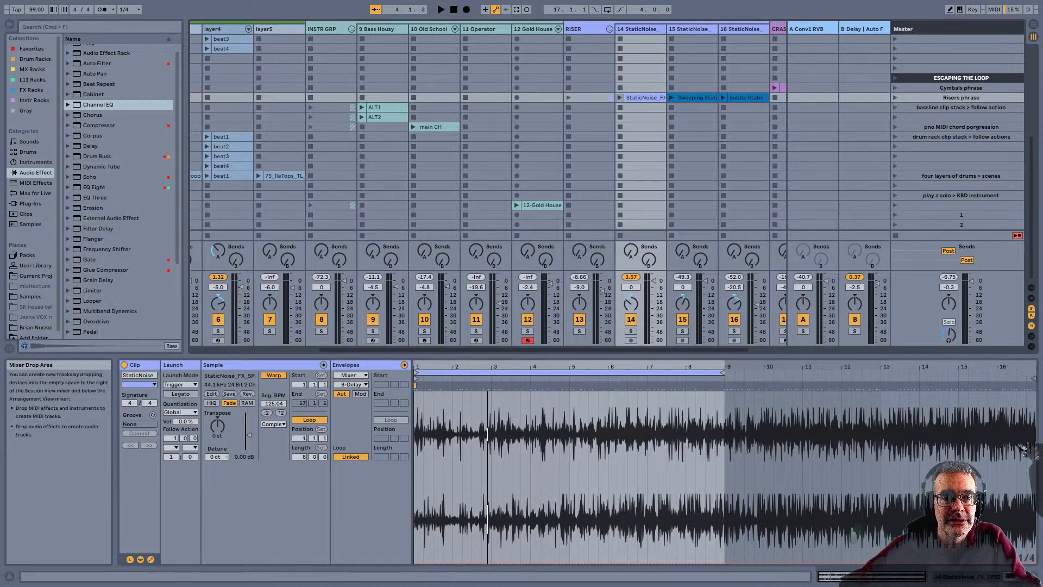
Hide the clip detail view, the mixer controls and the browser to give the clip grid the full window
scroll(606, 133, "up", 4)
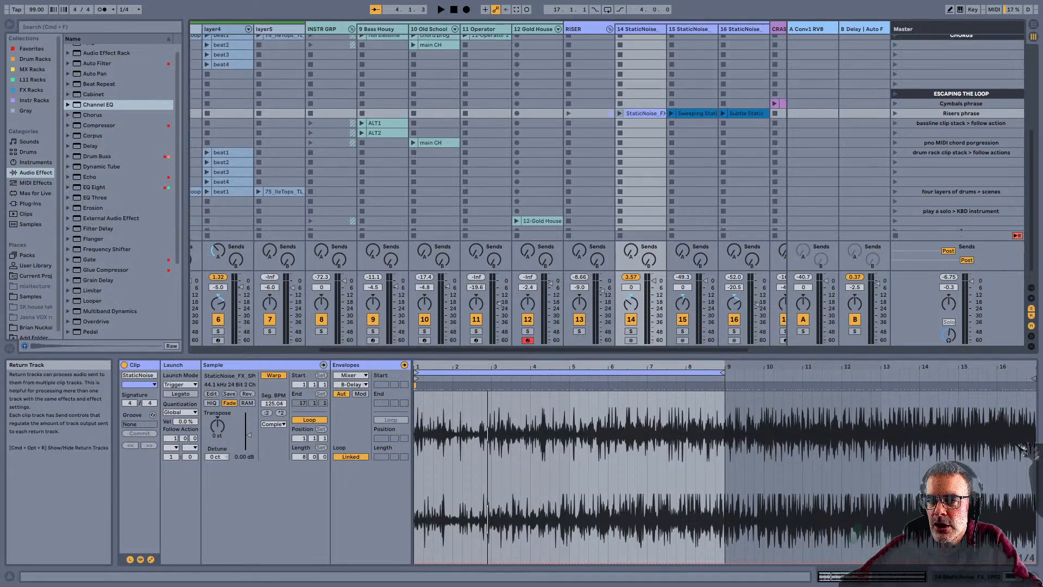
key("super+alt+l")
key("super+alt+m")
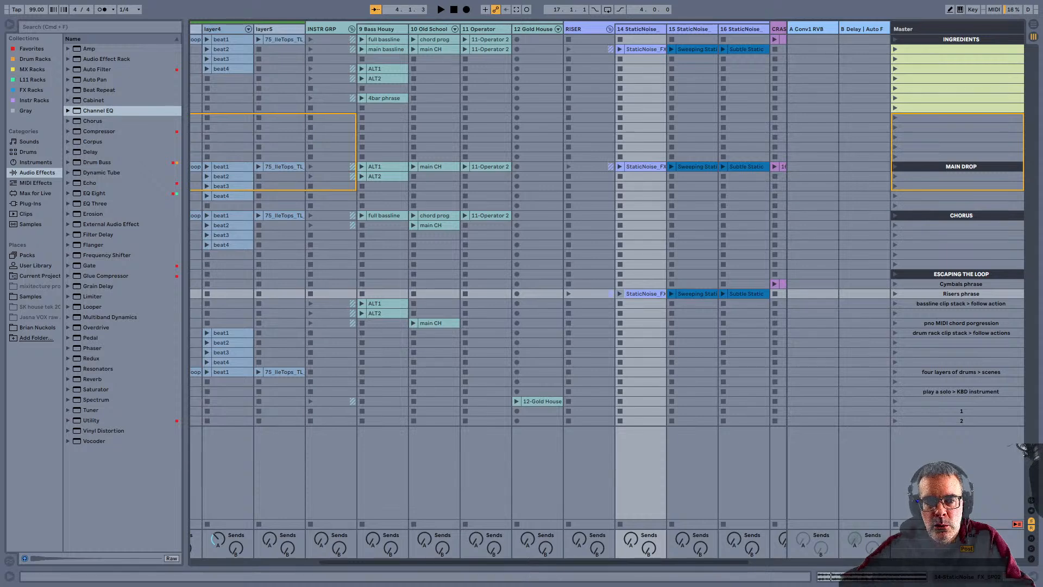
key("super+alt+b")
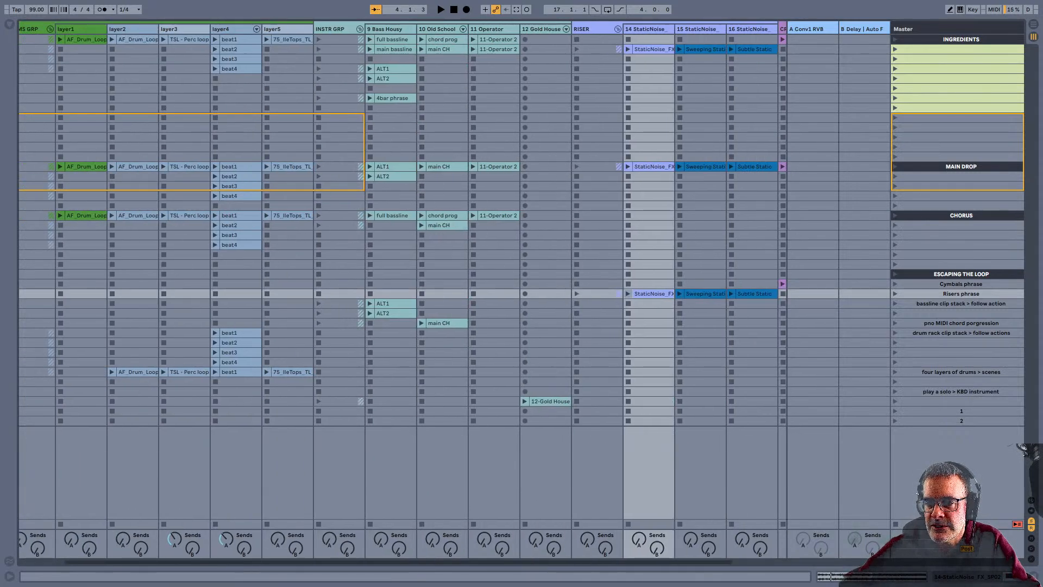
Select the MAIN DROP scene on the Master track
left_click(961, 166)
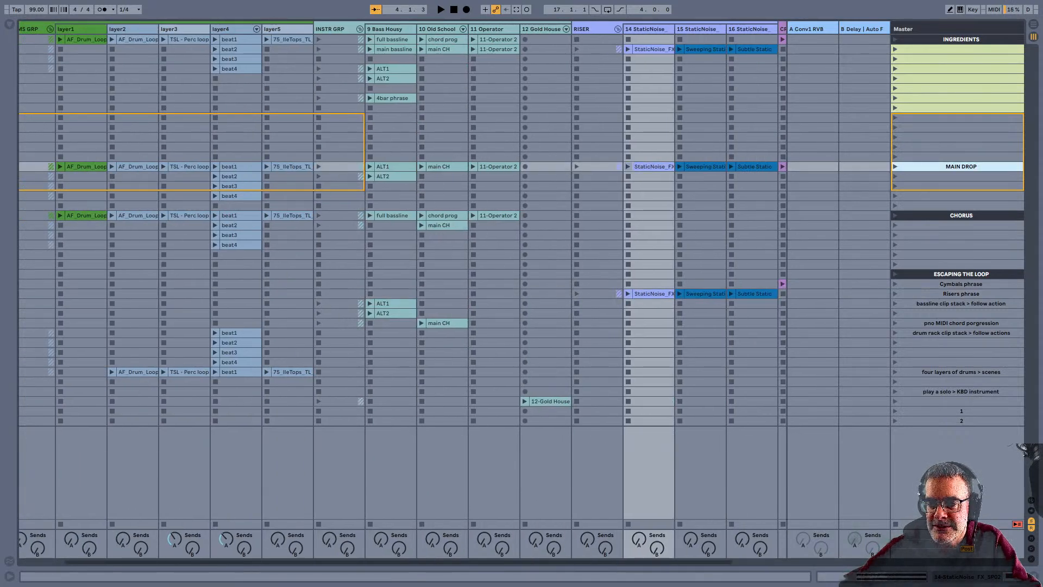
key("Up")
key("Down")
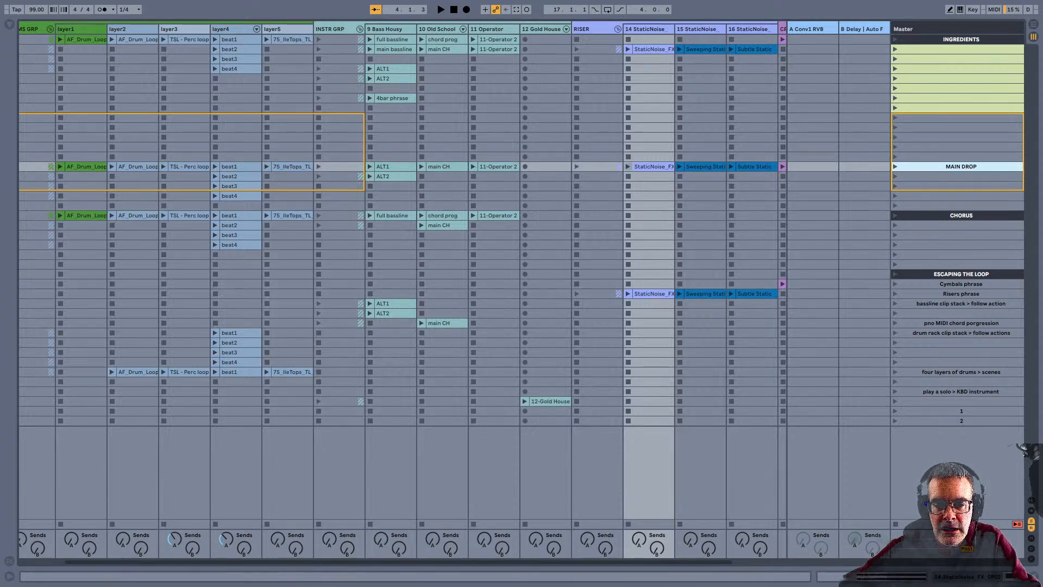
Examine the clips that the MAIN DROP scene holds, from the drum layers across to the risers and crash rack
scroll(402, 288, "right", 3)
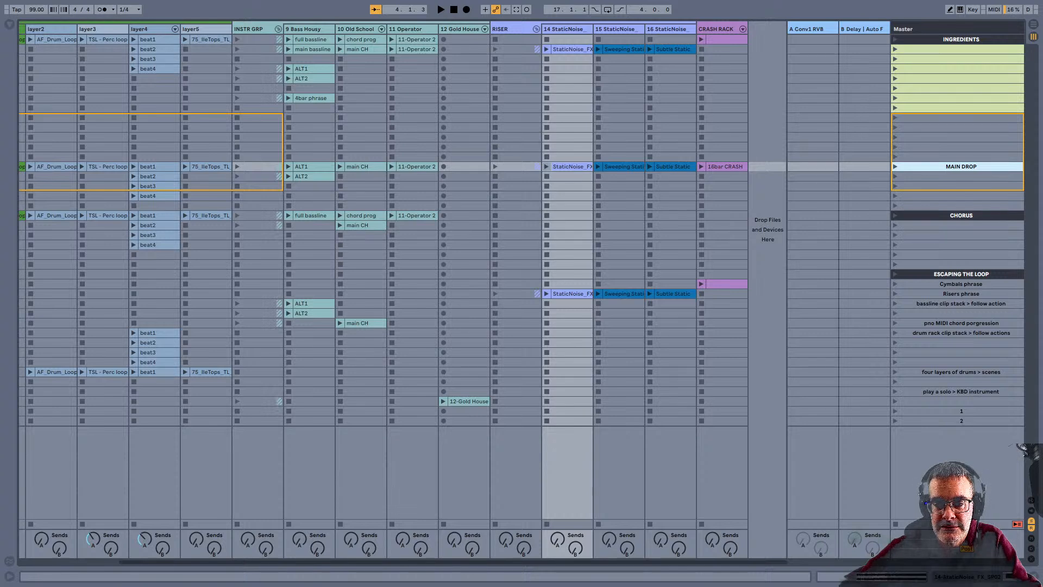
key("Left")
scroll(402, 287, "left", 2)
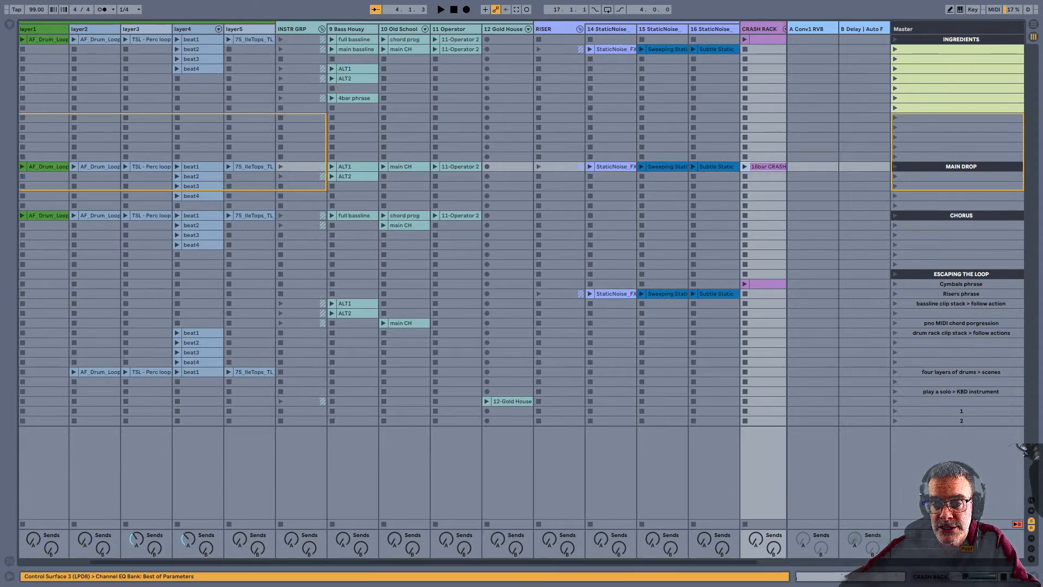
left_click(608, 156)
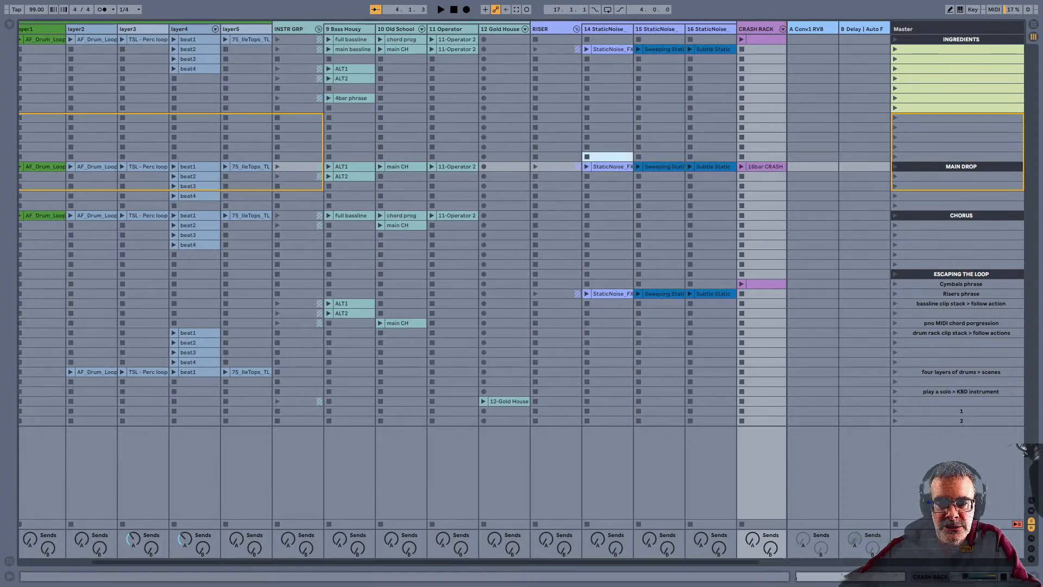
left_click(456, 167)
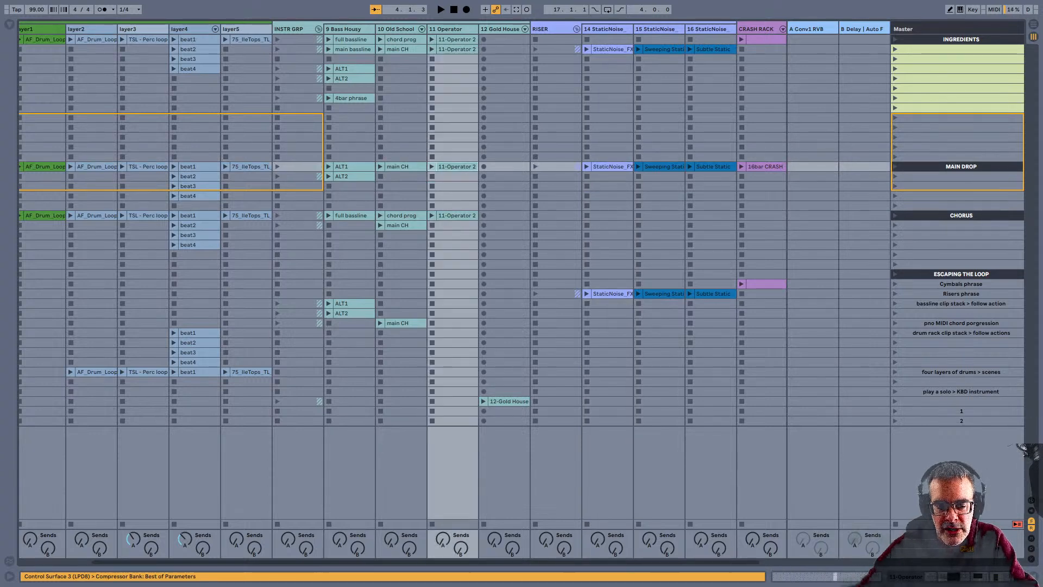
Show the track mixer controls and launch the MAIN DROP scene
key("ctrl+alt+m")
scroll(402, 294, "left", 3)
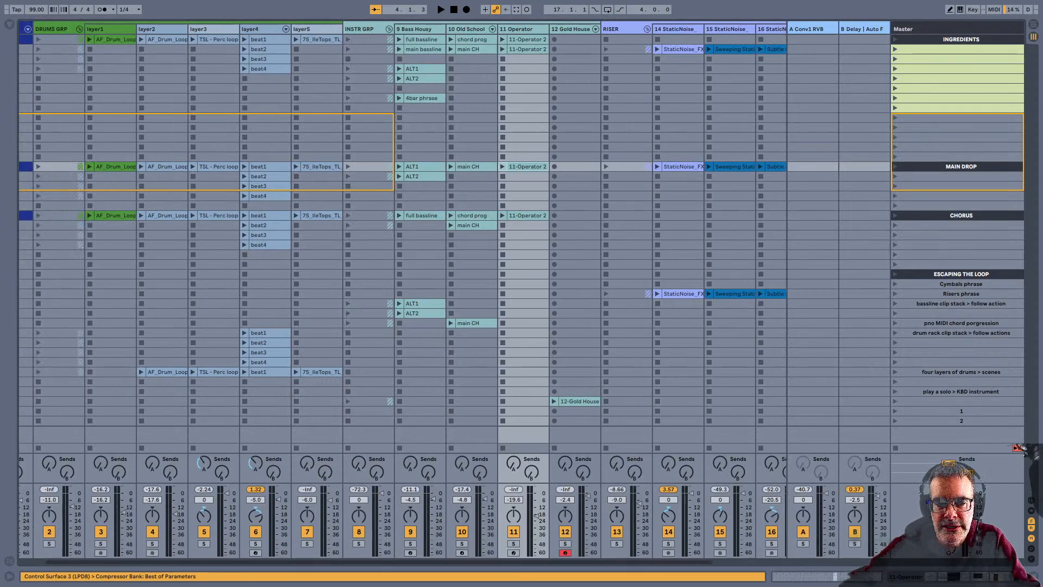
left_click(448, 167)
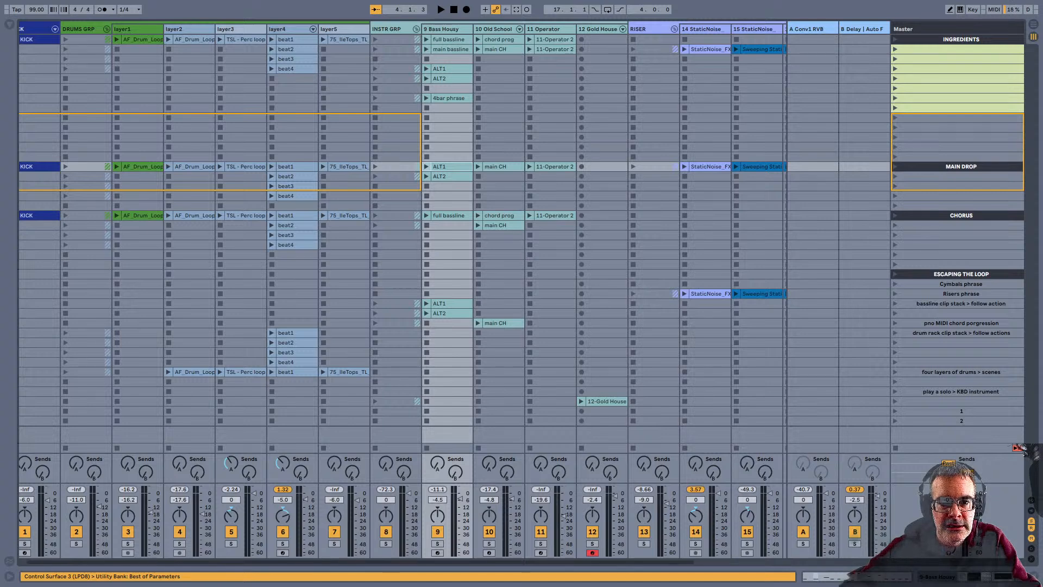
scroll(517, 290, "left", 1)
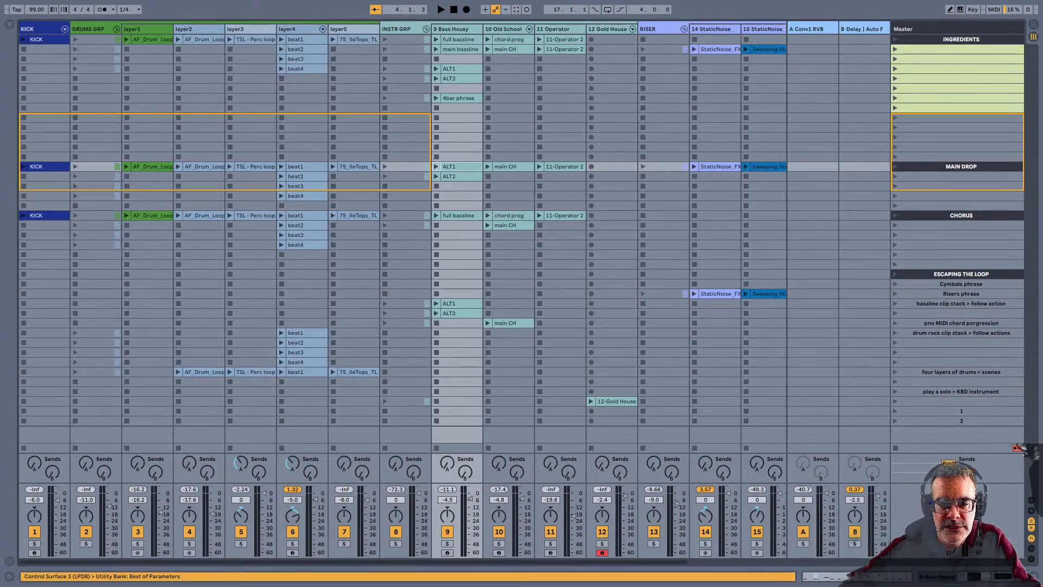
left_click(895, 167)
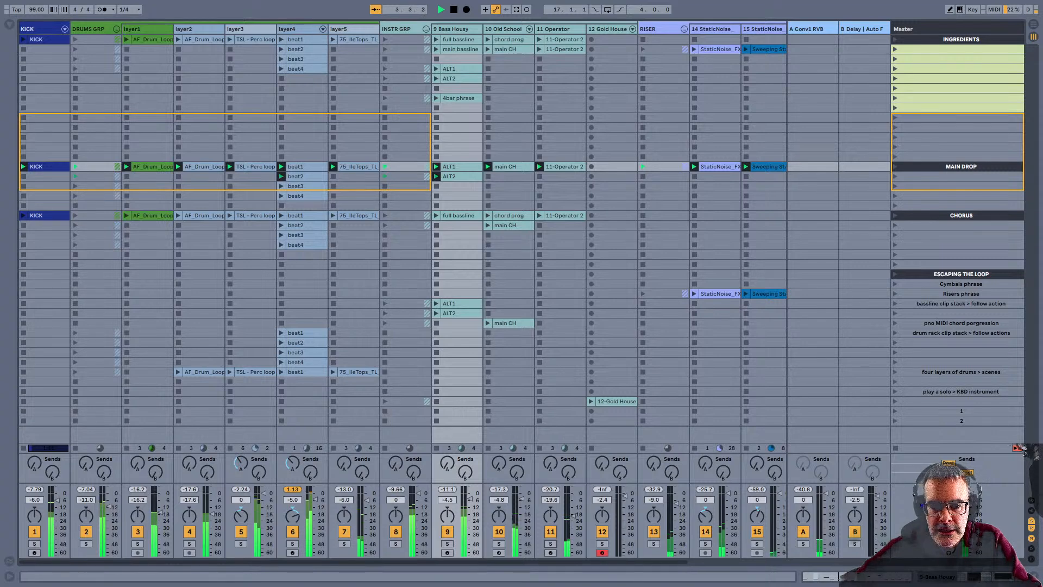
Insert 13 empty scenes directly above the CHORUS scene
left_click(961, 206)
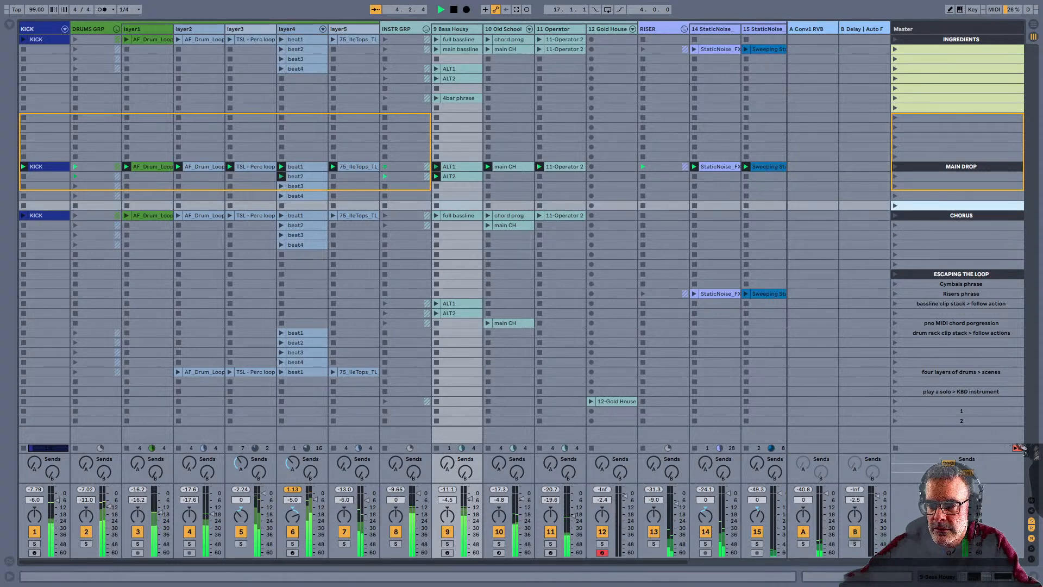
key("ctrl+i")
key("ctrl+i")
key("ctrl+i")
key("ctrl+i")
key("ctrl+i")
key("ctrl+i")
key("ctrl+i")
key("ctrl+i")
key("ctrl+i")
key("ctrl+i")
key("ctrl+i")
key("ctrl+i")
key("ctrl+i")
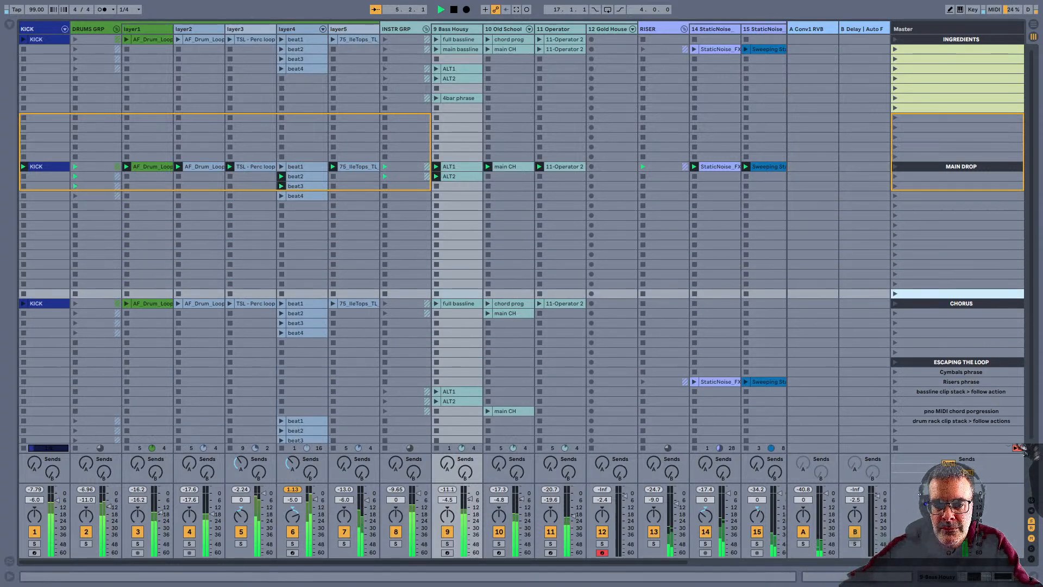
Capture the running clips into two consecutive new scenes below MAIN DROP, one without the kick and one without any drums
left_click(961, 216)
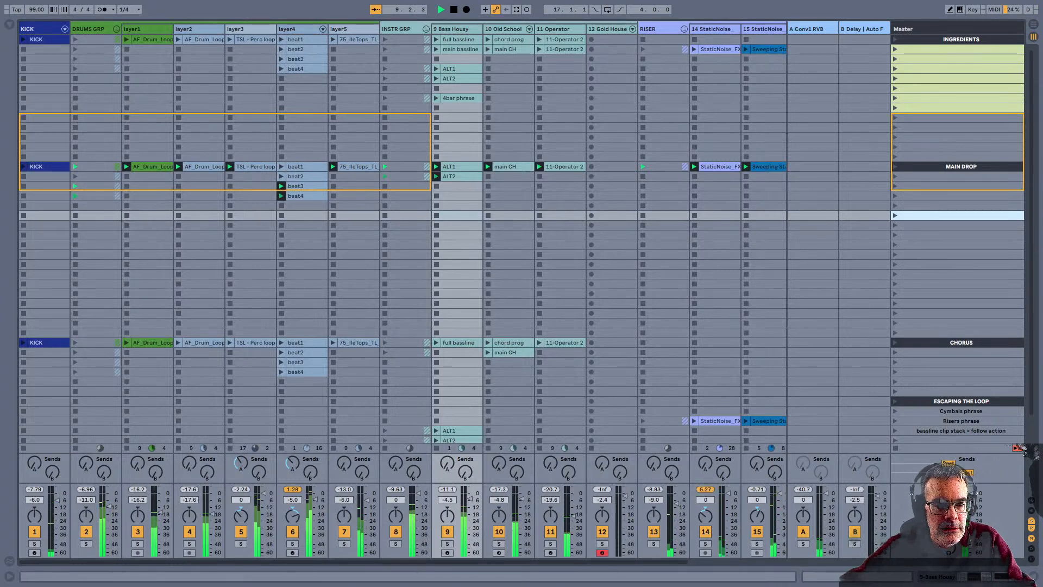
key("space")
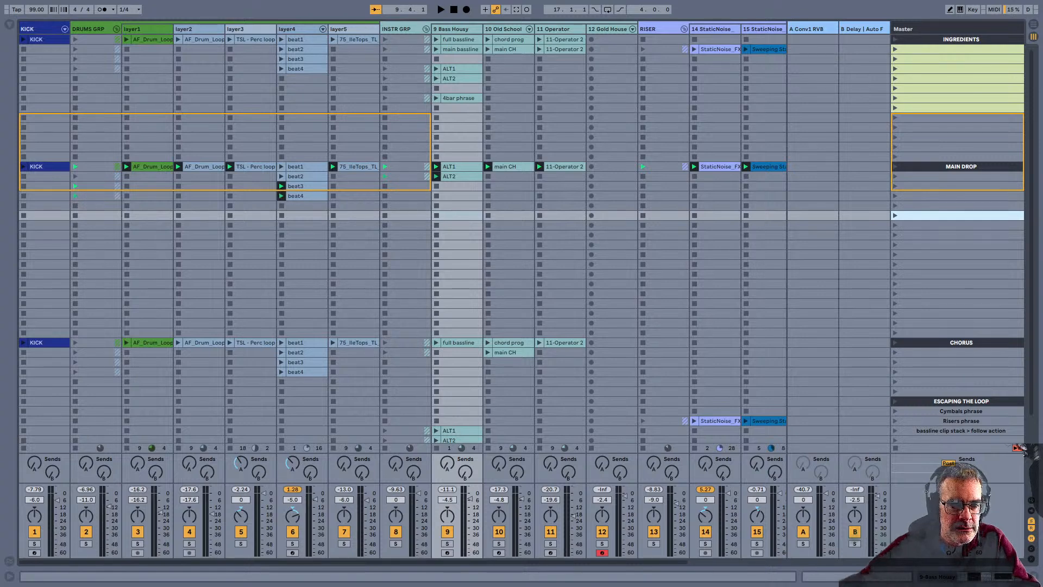
key("ctrl+shift+i")
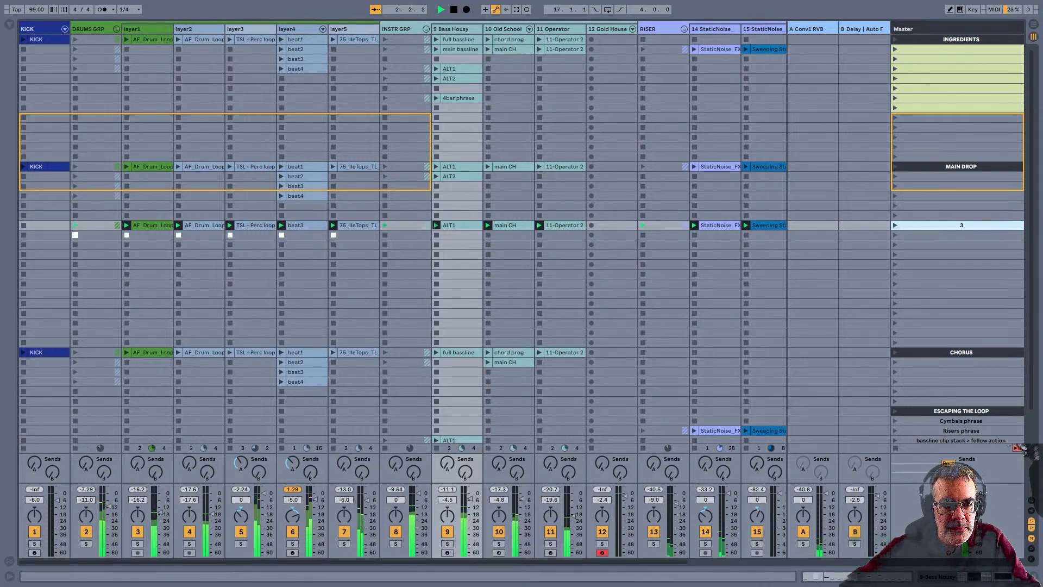
key("space")
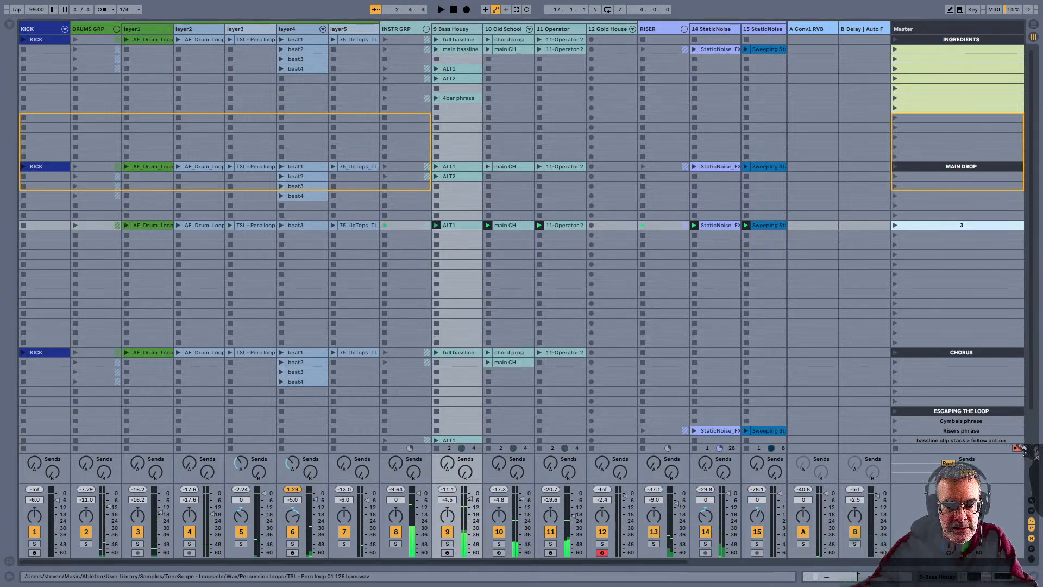
key("ctrl+d")
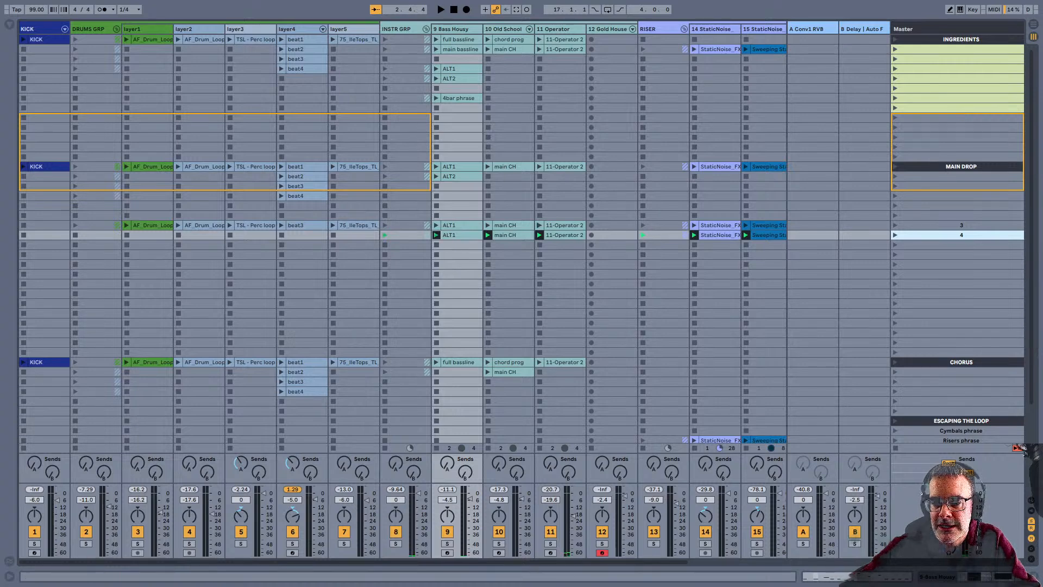
Launch the MAIN DROP scene and give scene 3 the same dark colour as MAIN DROP
left_click(895, 167)
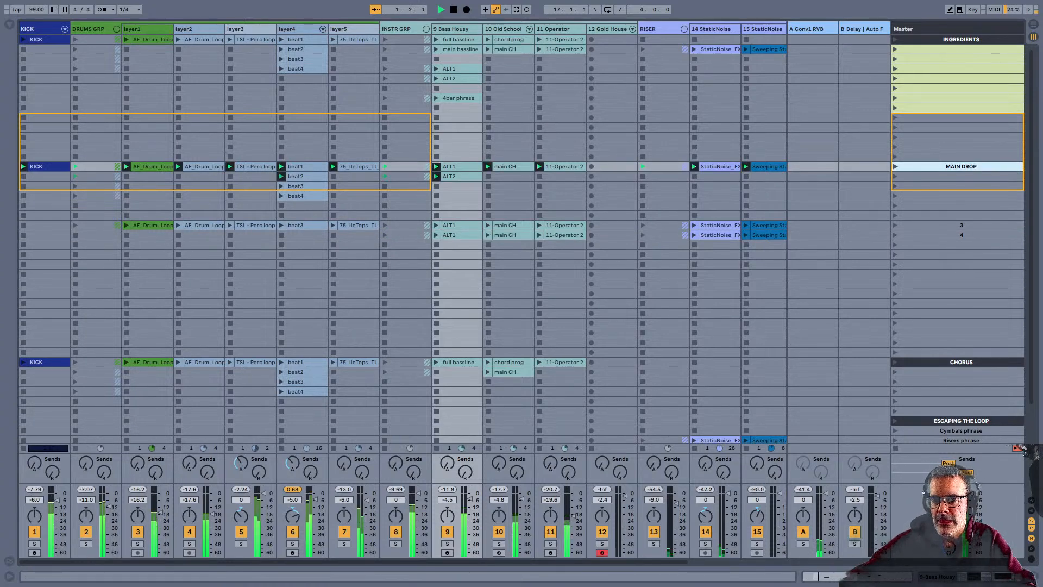
left_click(961, 225)
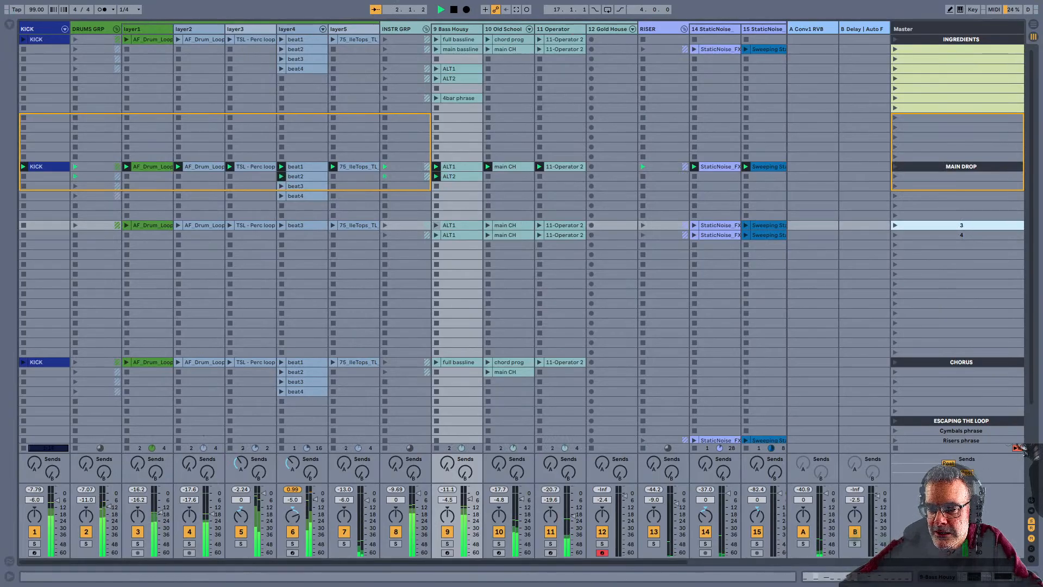
key("ctrl+r")
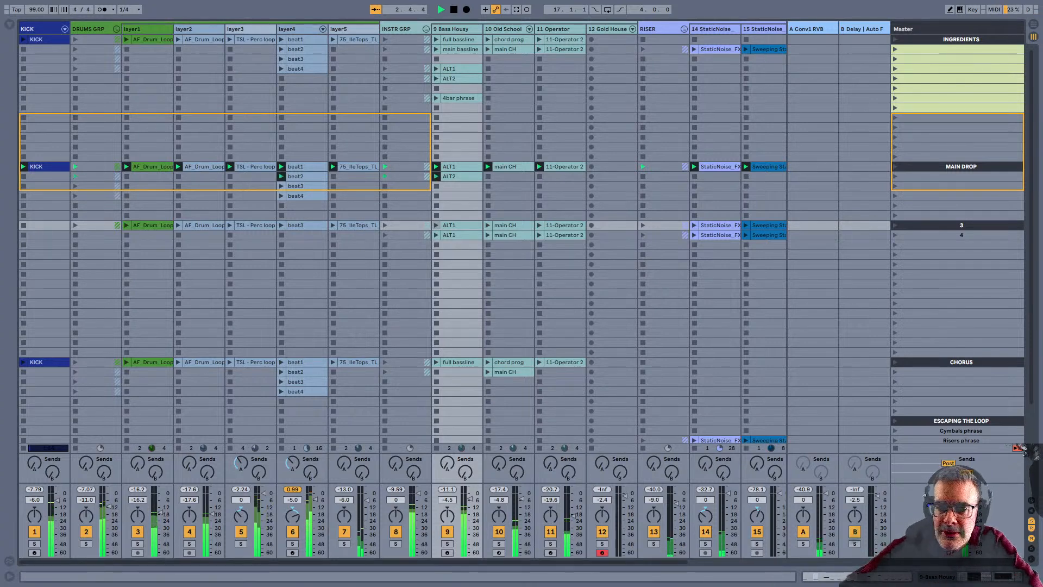
Audition the drumless scene 4, followed by the kickless scene 3
left_click(961, 235)
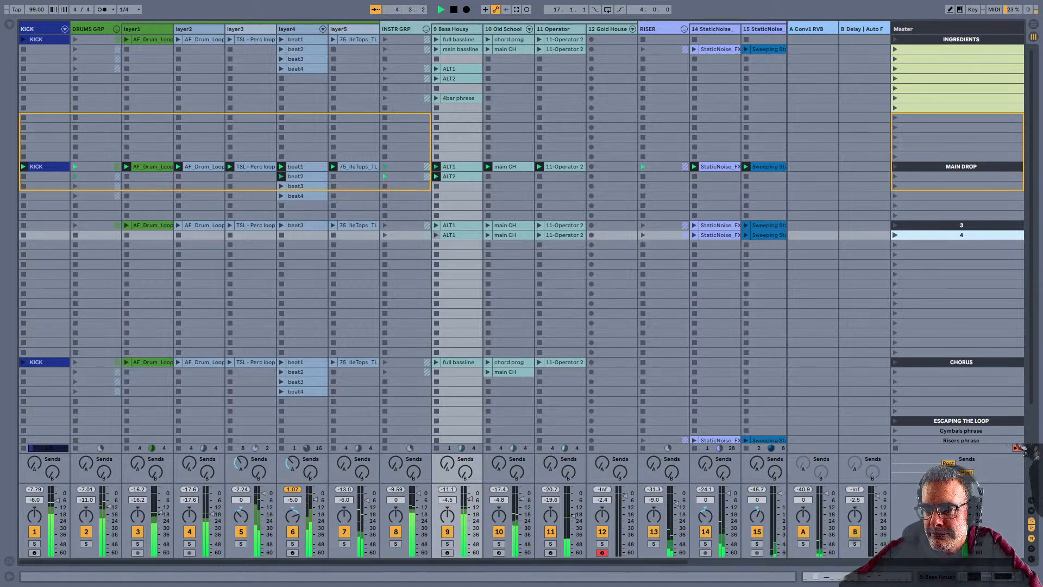
key("Return")
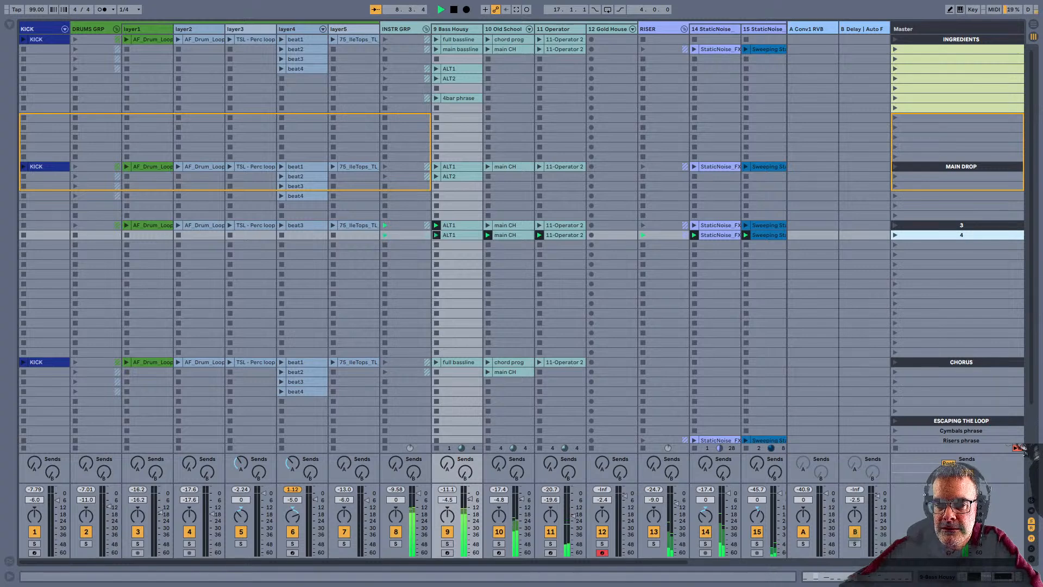
key("Up")
key("Return")
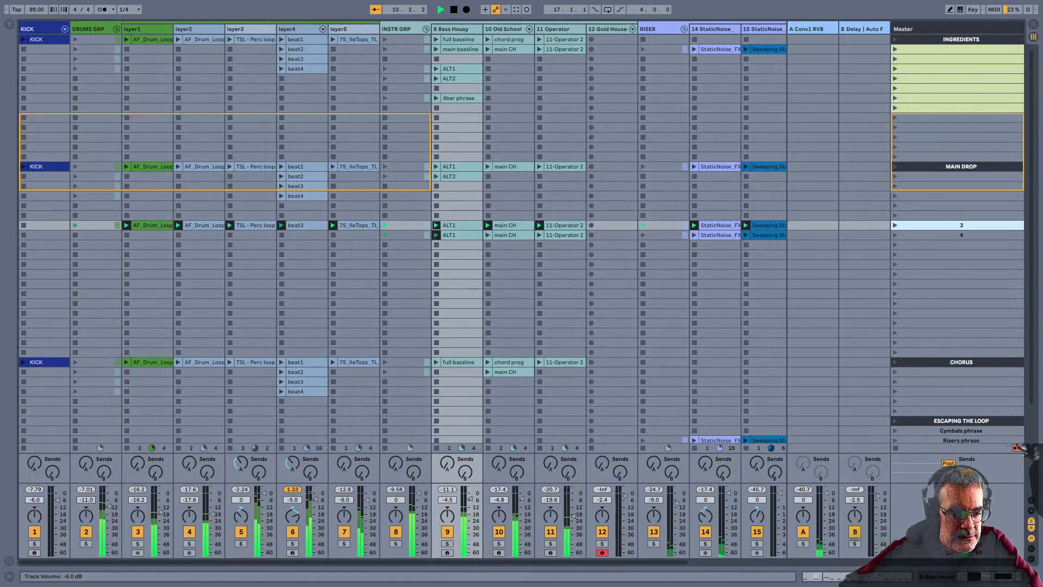
Reset the KICK track's volume to 0 dB and launch the MAIN DROP scene to hear it
left_click(34, 499)
key("Delete")
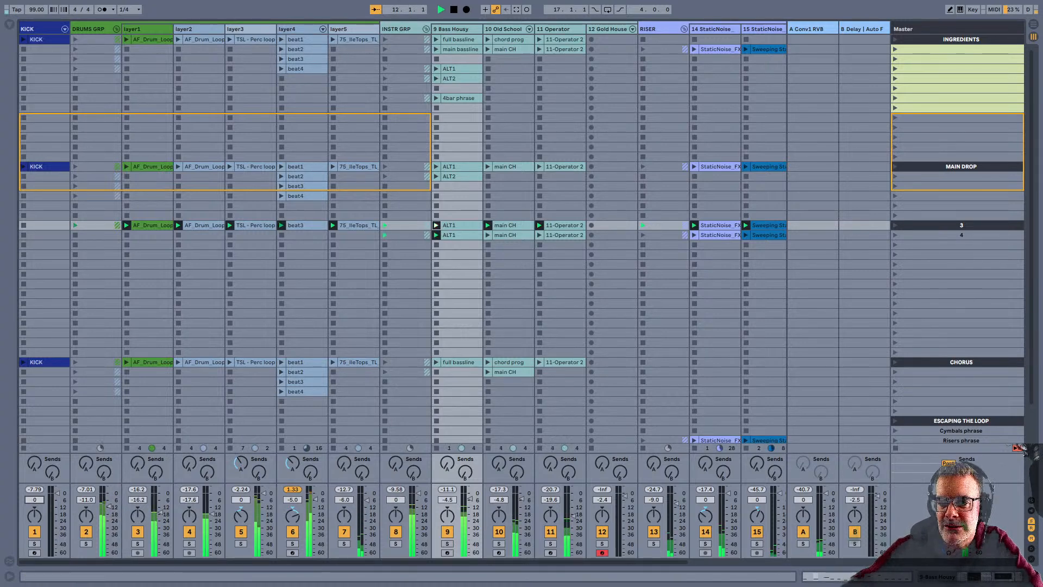
left_click(895, 166)
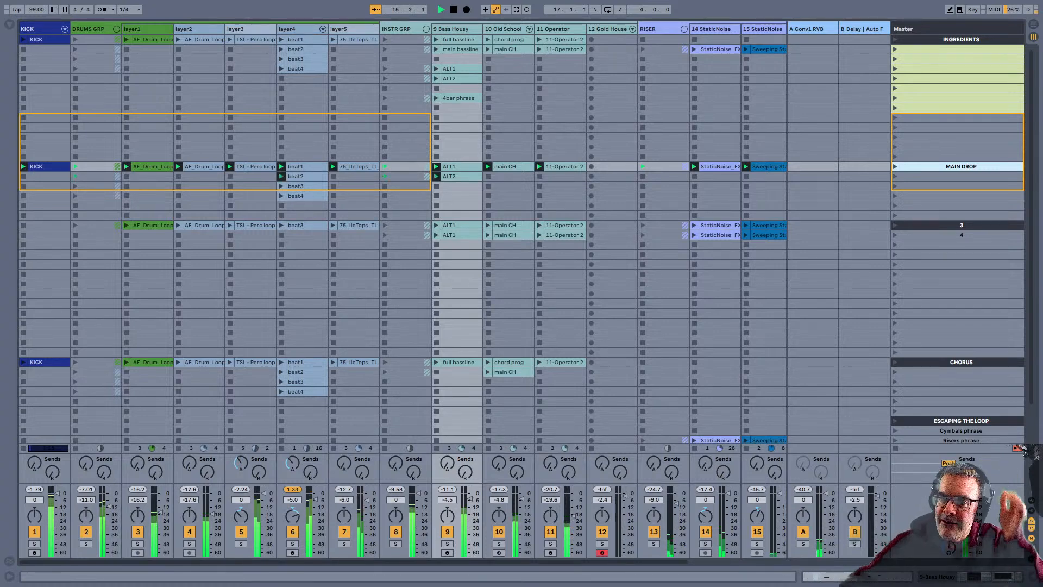
Rename scene 3 as "no kick" and check its clips across to the crash rack track
left_click(961, 225)
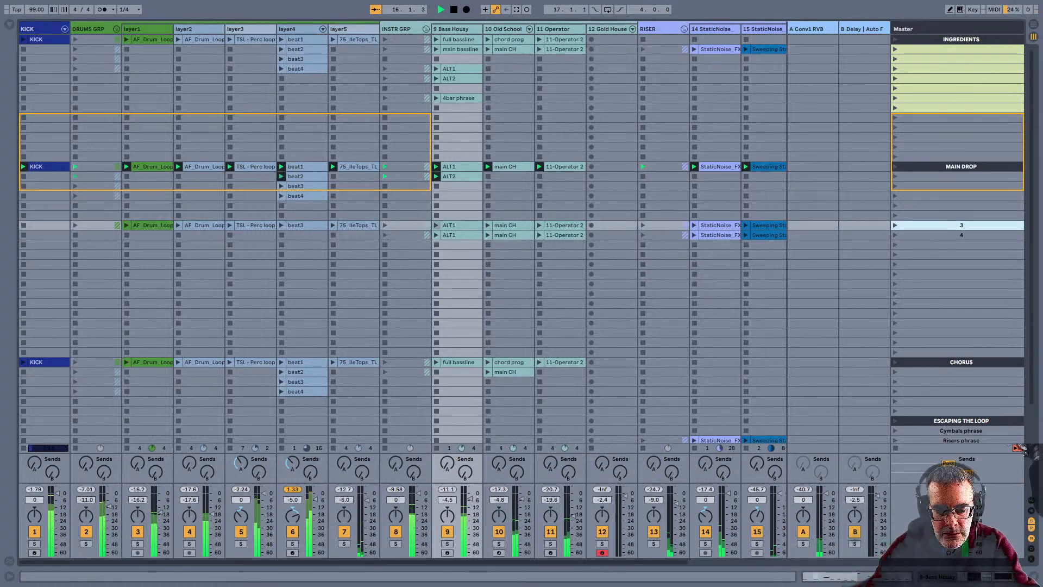
key("ctrl+r")
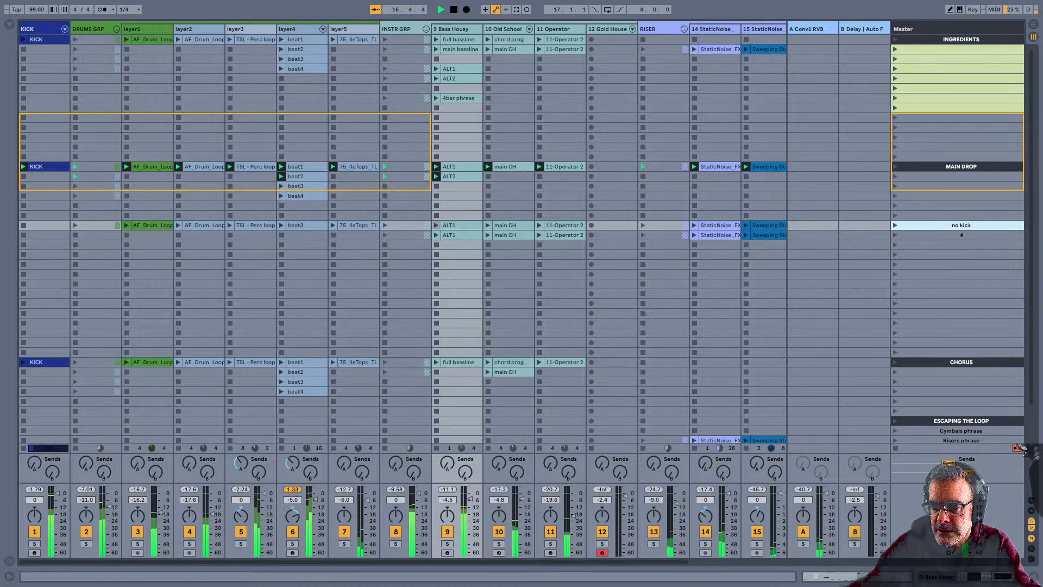
key("Right")
key("Right")
key("Right")
key("Right")
key("Right")
key("Right")
key("Right")
key("Right")
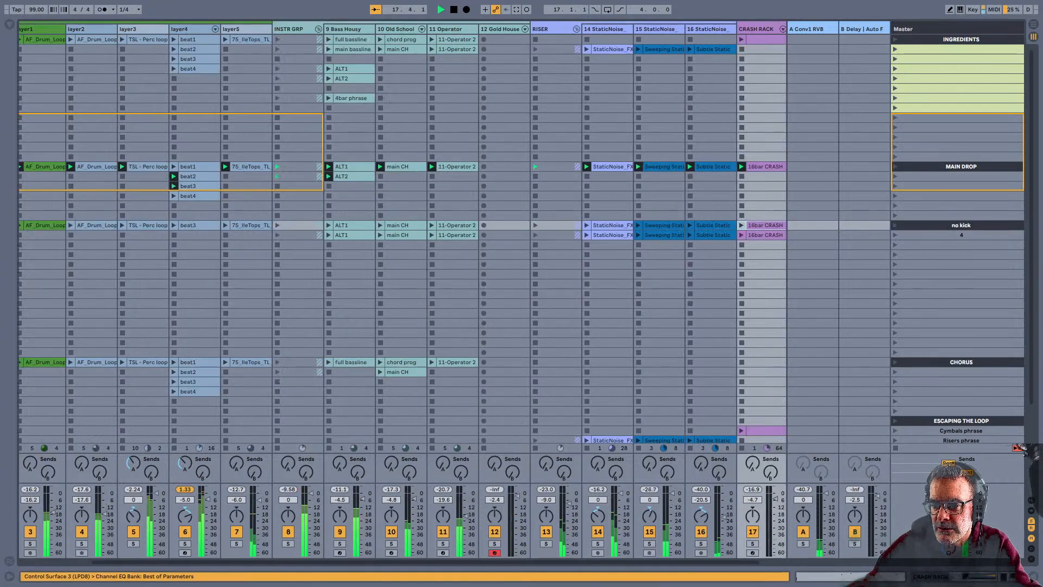
Rename scene 4 as "no drums" and launch it
key("Right")
key("Down")
key("ctrl+r")
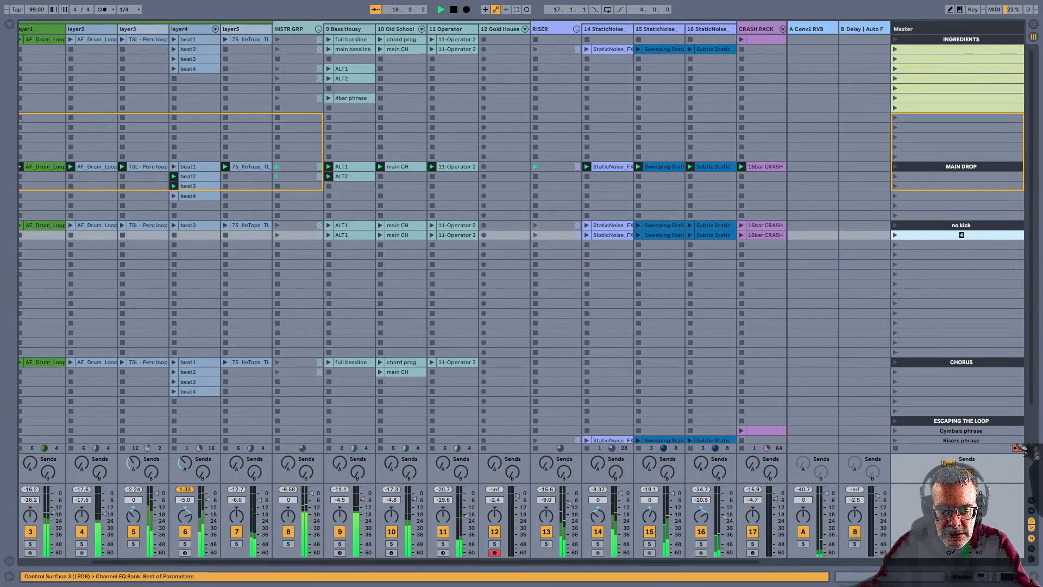
type("no drums")
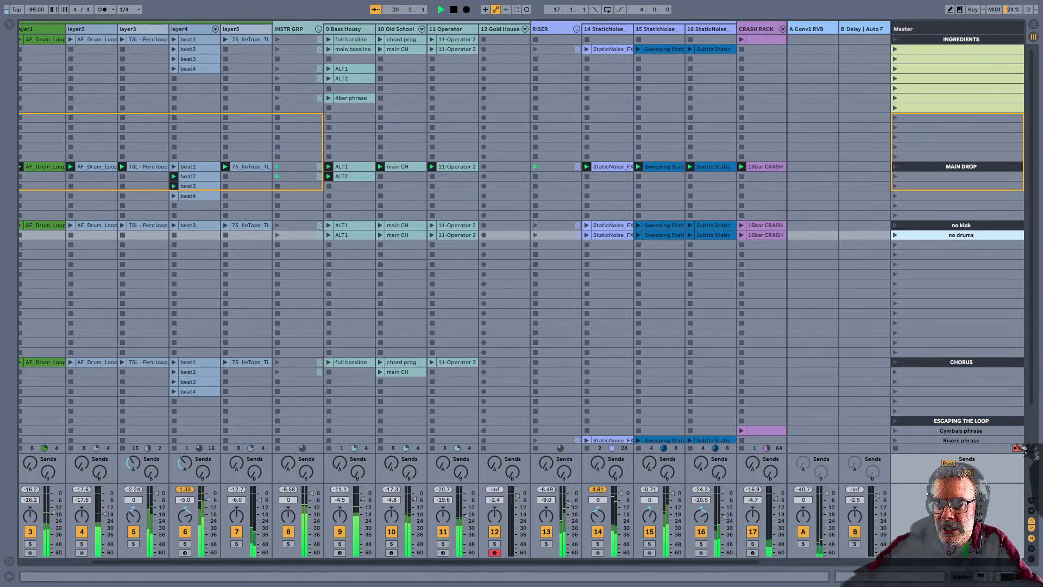
key("Return")
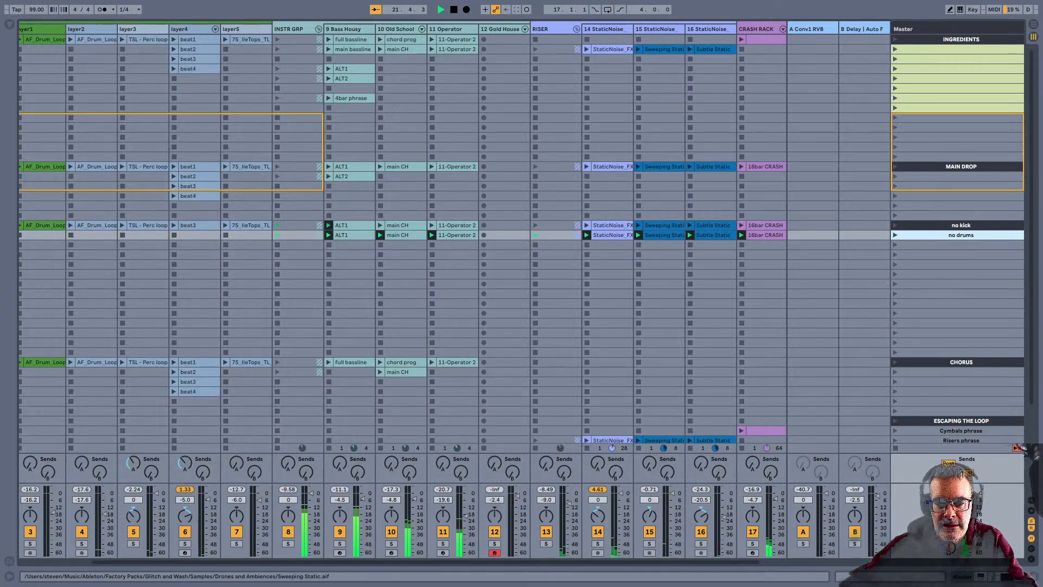
Listen to the no drums scene, stop playback, and select the empty scene two rows below it
scroll(402, 293, "left", 4)
left_click(459, 235)
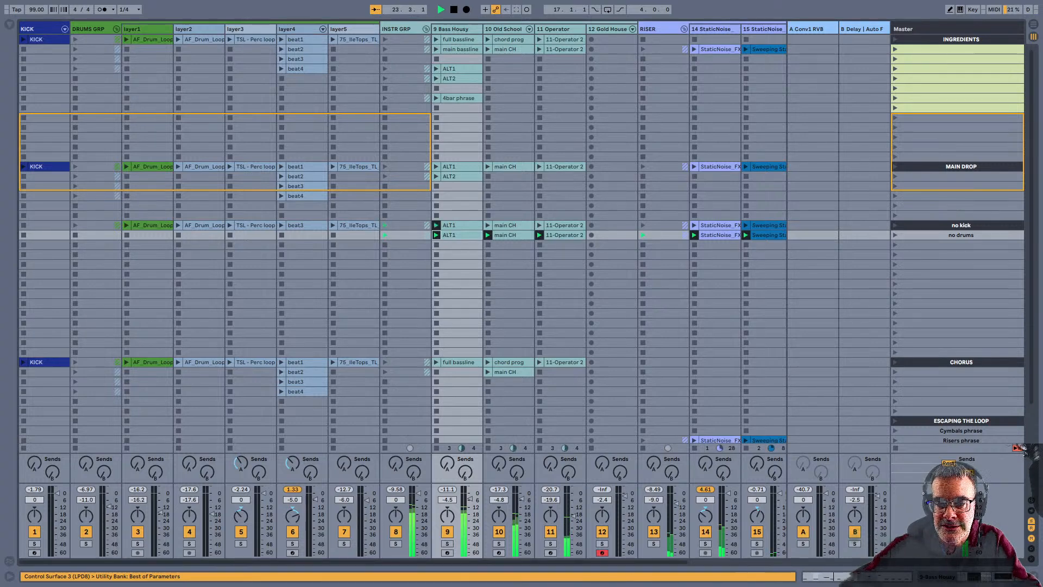
scroll(402, 294, "right", 1)
left_click(961, 235)
left_click(961, 255)
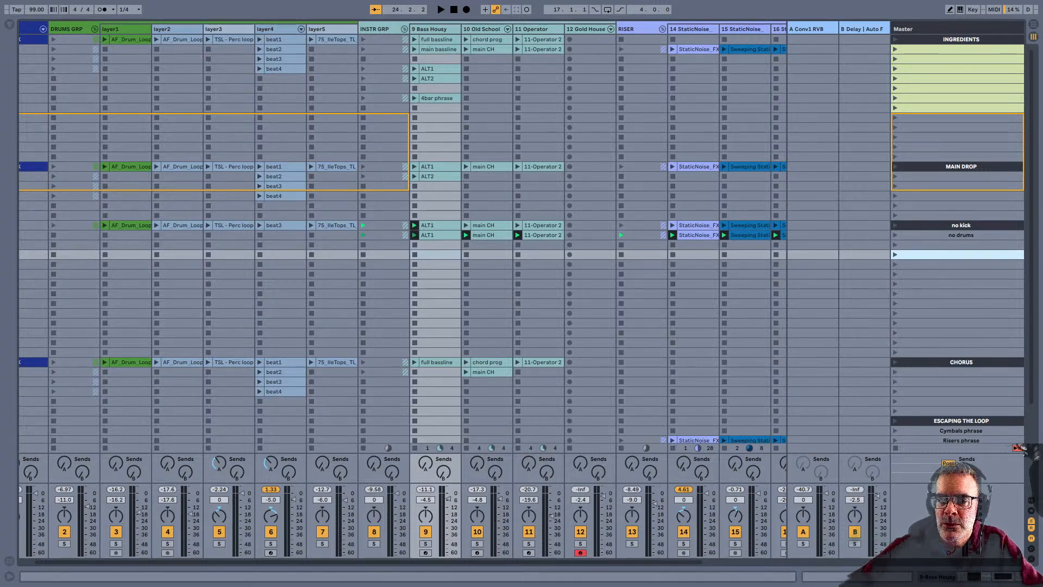
Give the no drums scene the same dark colour as MAIN DROP
left_click(439, 167)
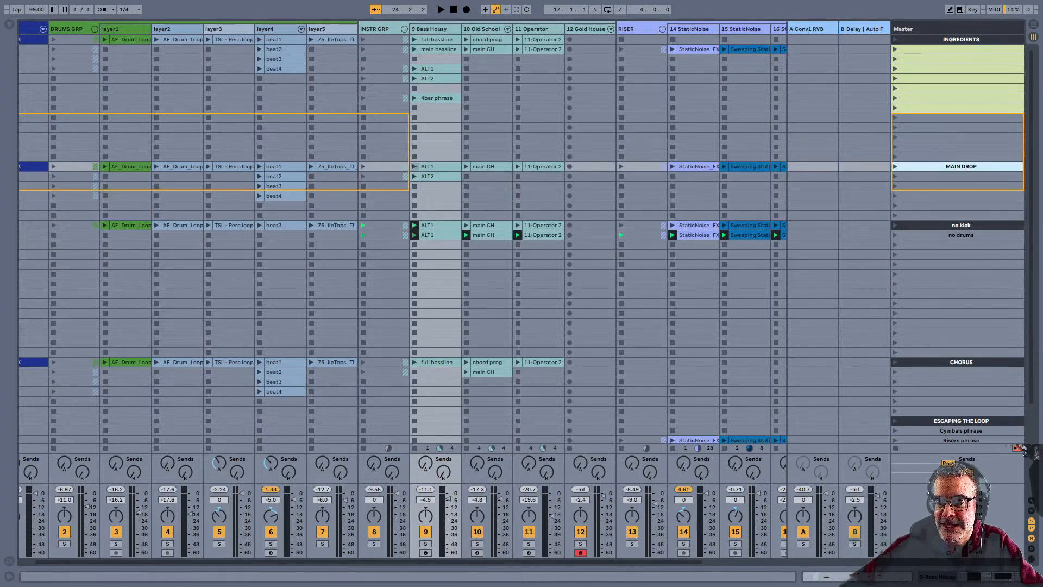
left_click(439, 235)
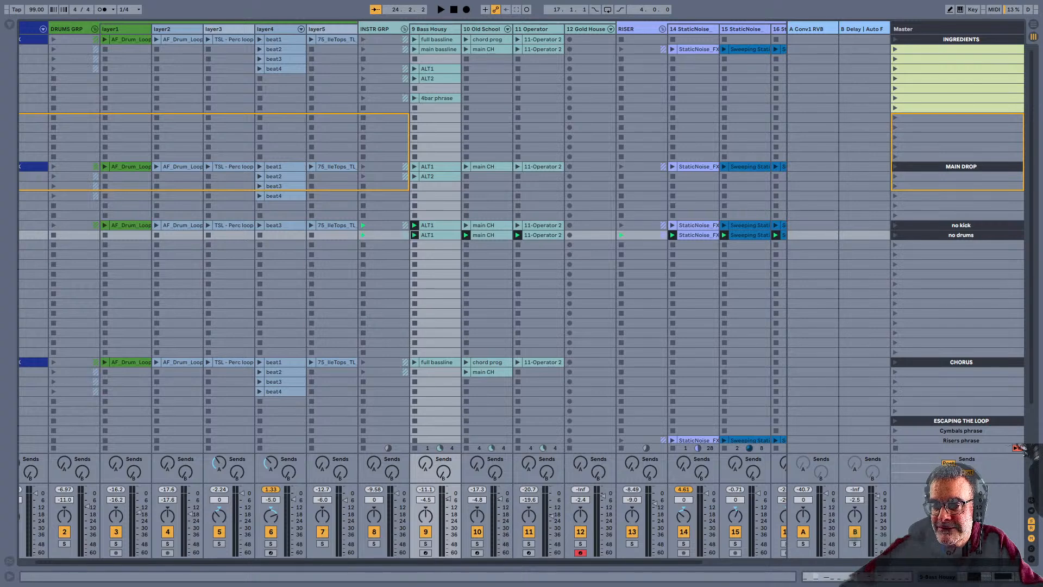
key("Down")
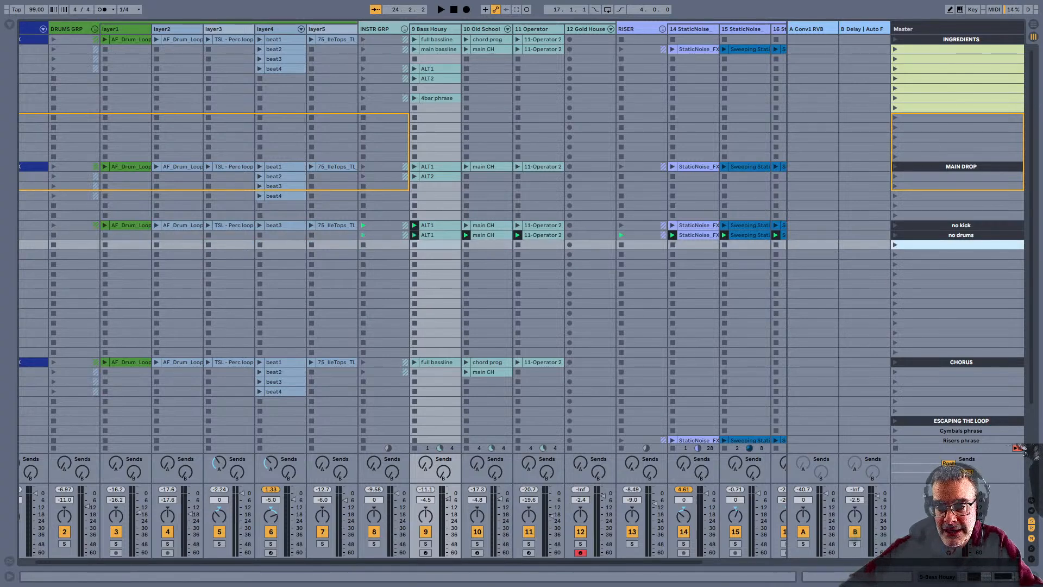
Select the MAIN DROP scene again with the riser and crash rack tracks in view
scroll(402, 245, "right", 3)
left_click(961, 167)
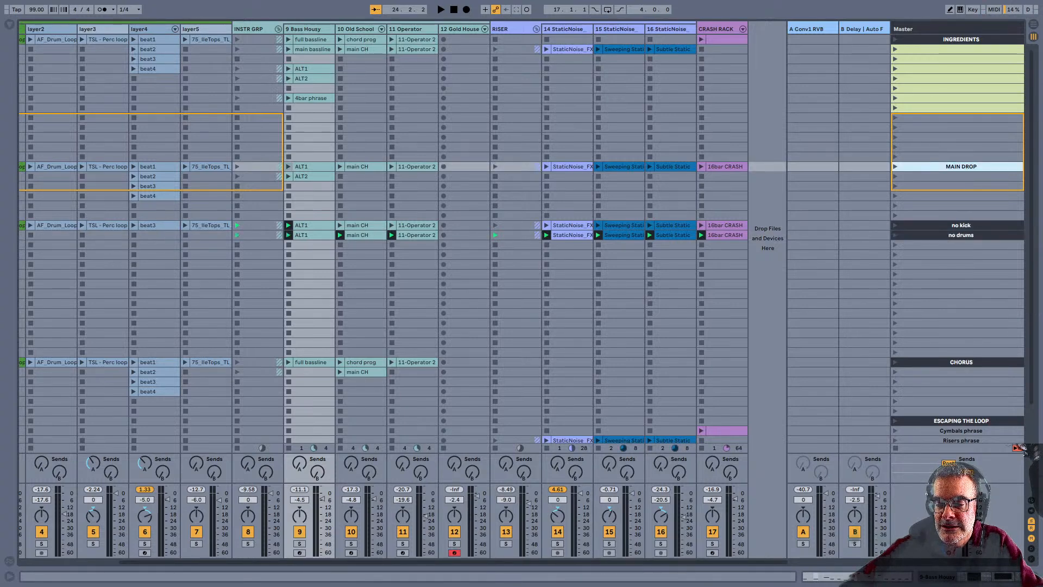
Launch the no drums scene to audition it and stop playback
left_click(961, 235)
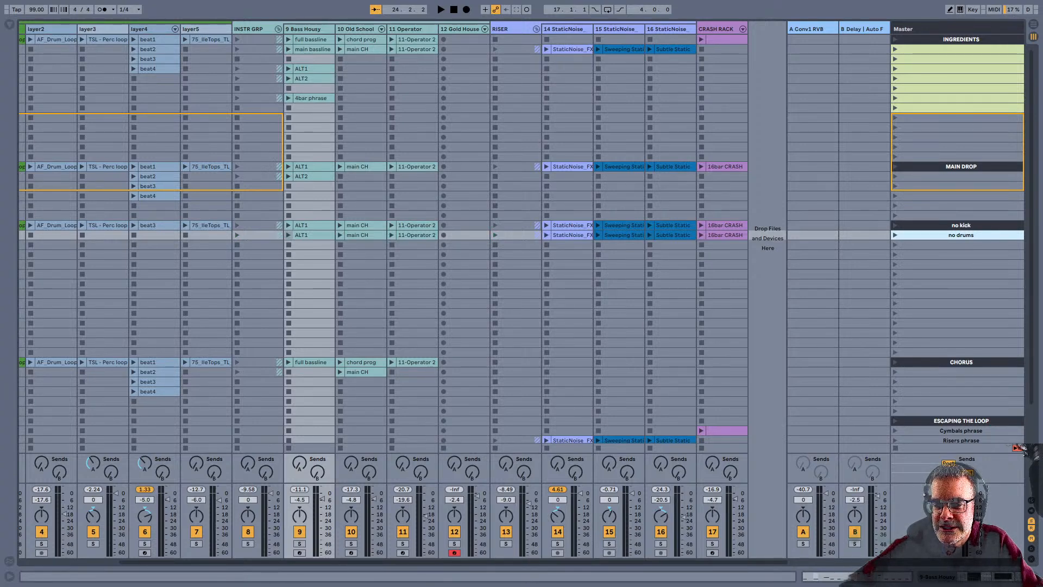
left_click(727, 167)
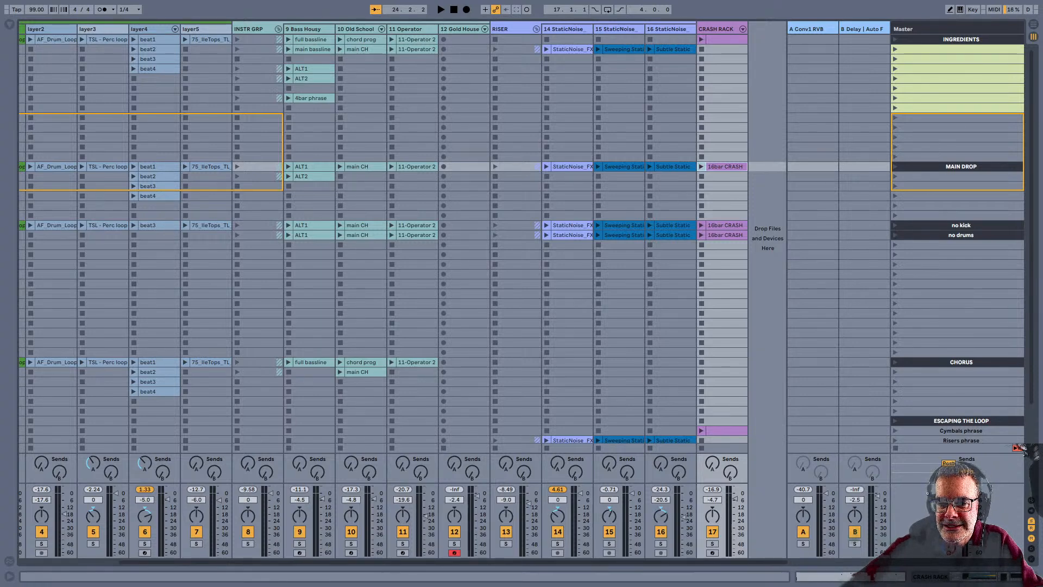
left_click(864, 235)
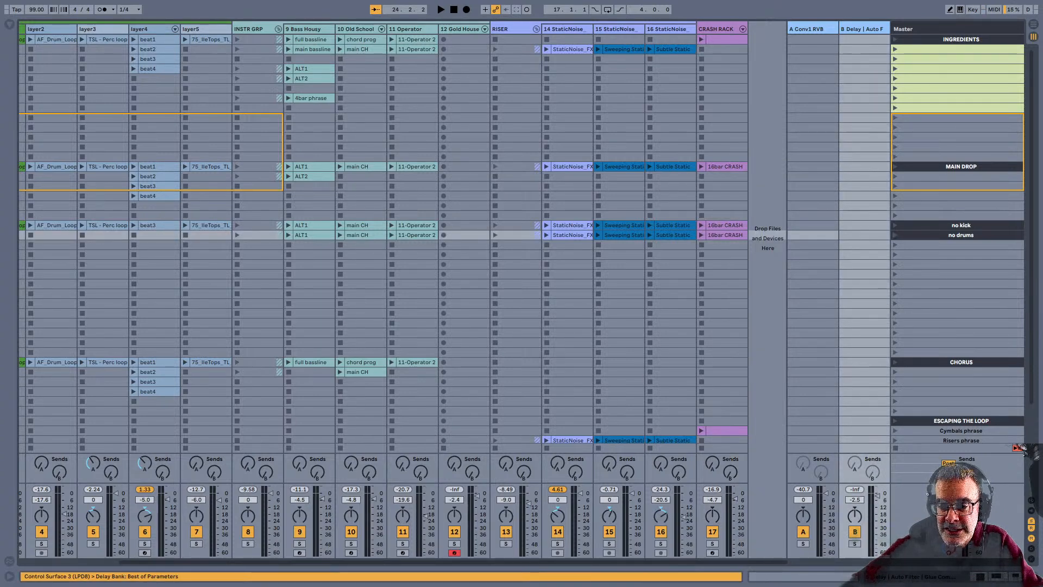
key("Right")
key("Return")
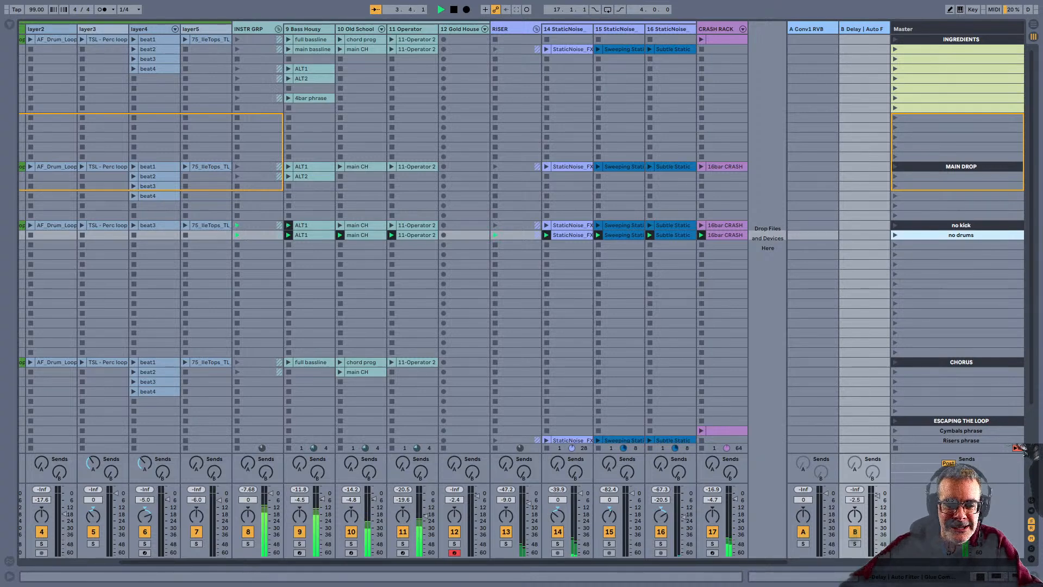
scroll(402, 292, "left", 3)
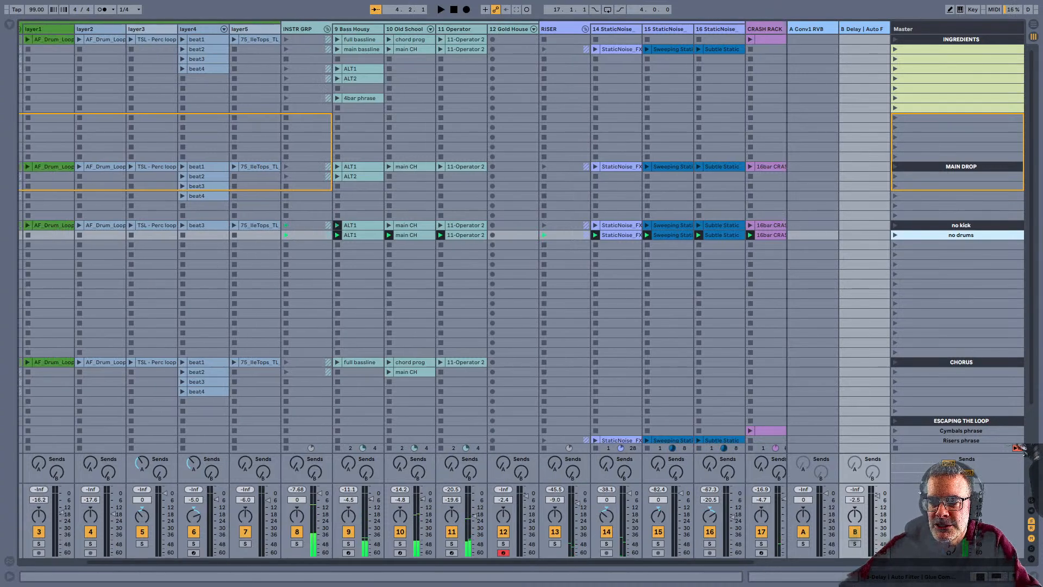
scroll(402, 292, "right", 1)
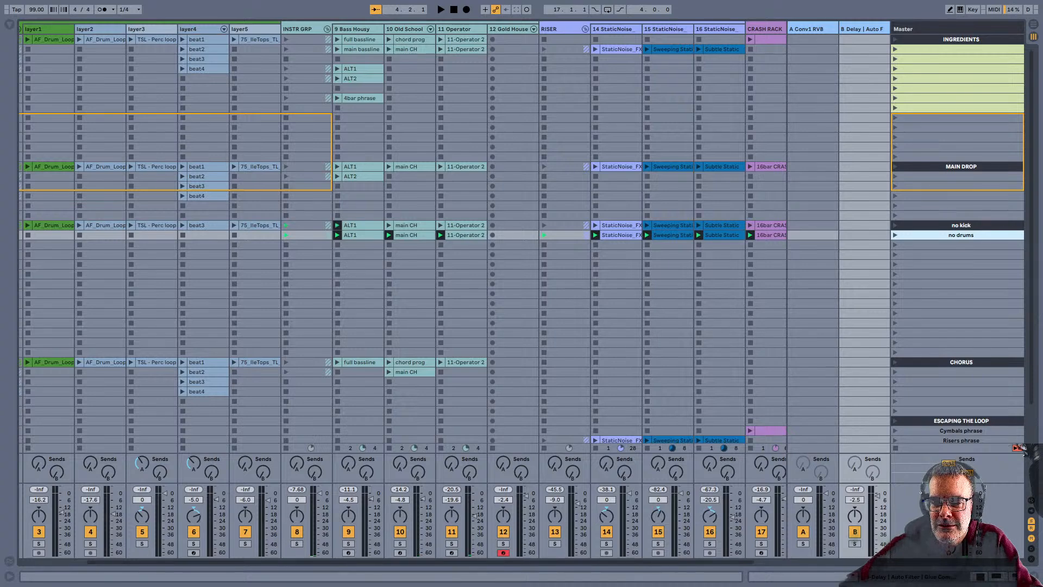
Enable Legato for the 16bar CRASH clips in the no kick and no drums scenes, and read the Legato help text
key("Left")
key("Left")
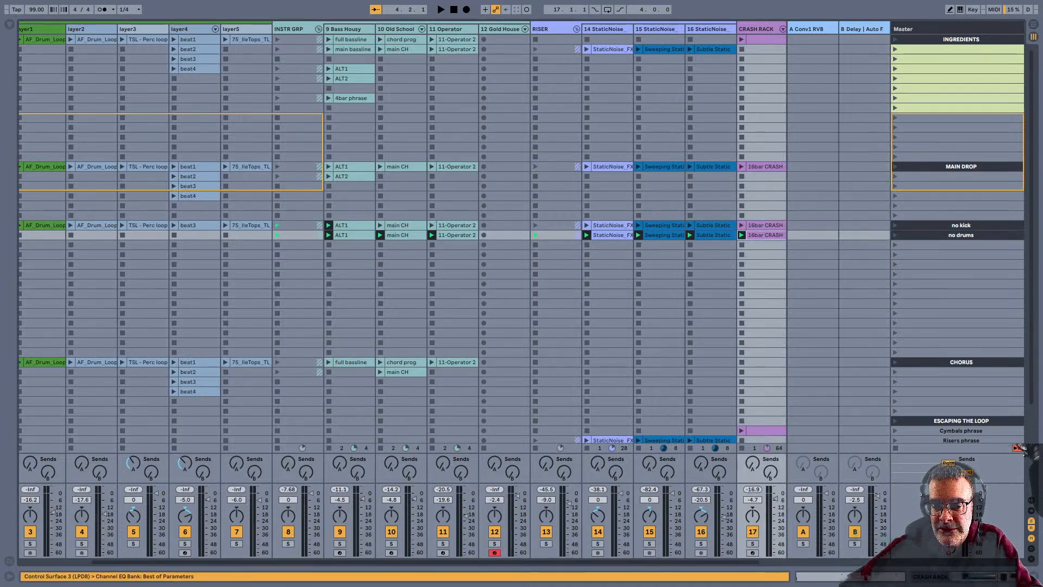
key("shift+Up")
key("shift+Tab")
key("shift+Tab")
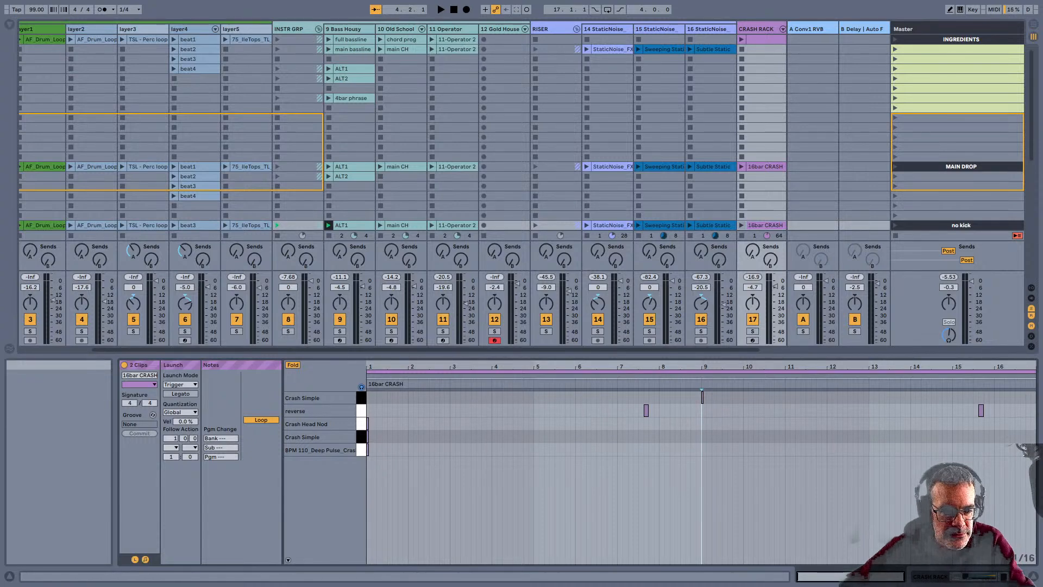
key("shift+slash")
left_click(21, 559)
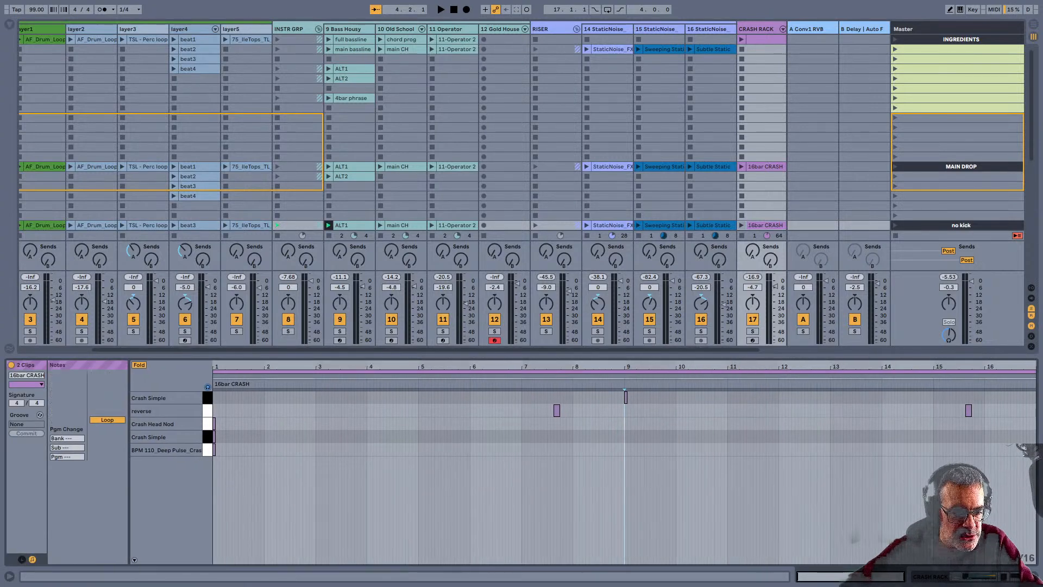
left_click(22, 559)
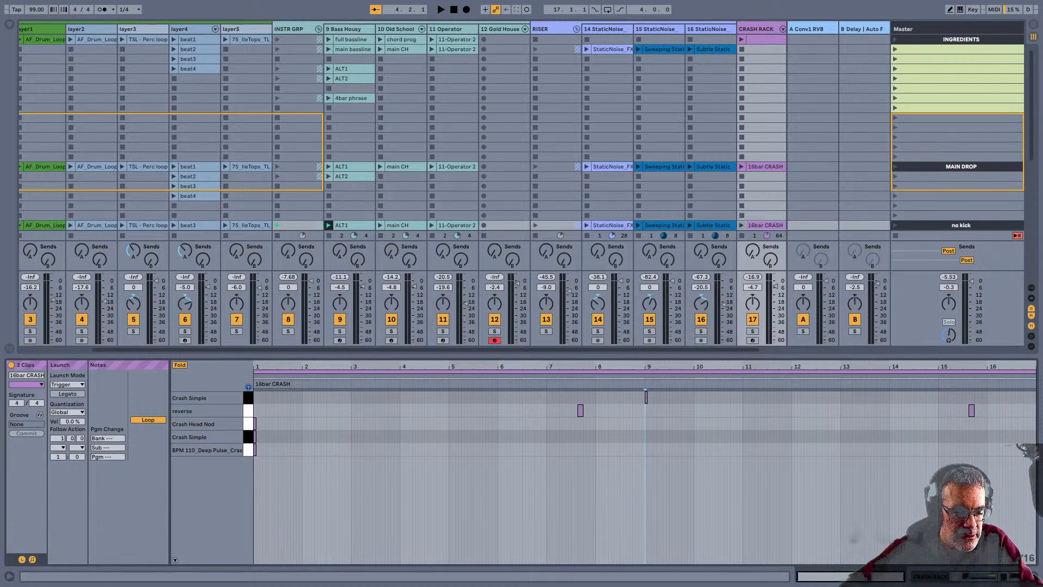
left_click(68, 393)
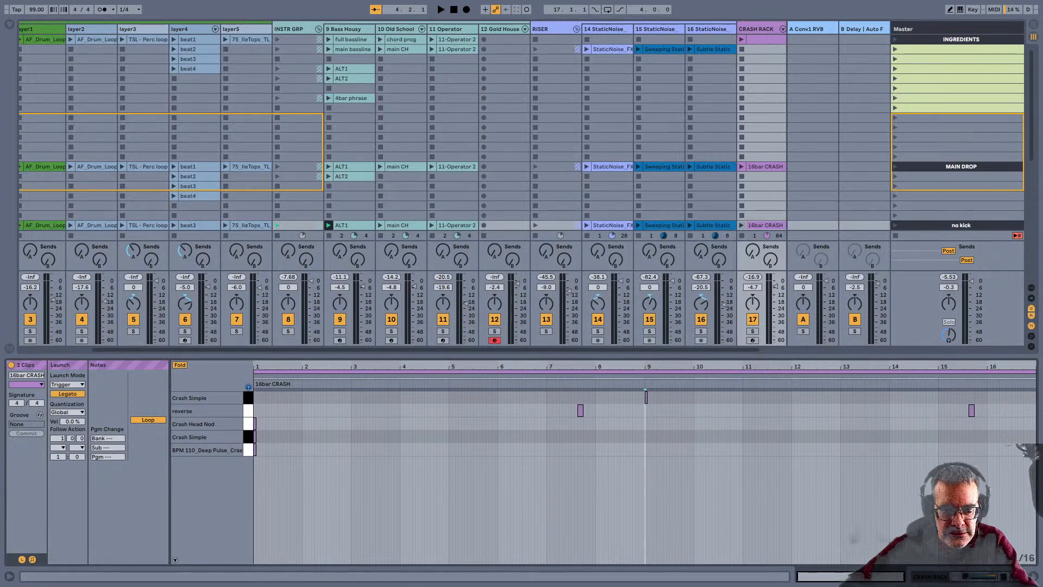
key("shift+slash")
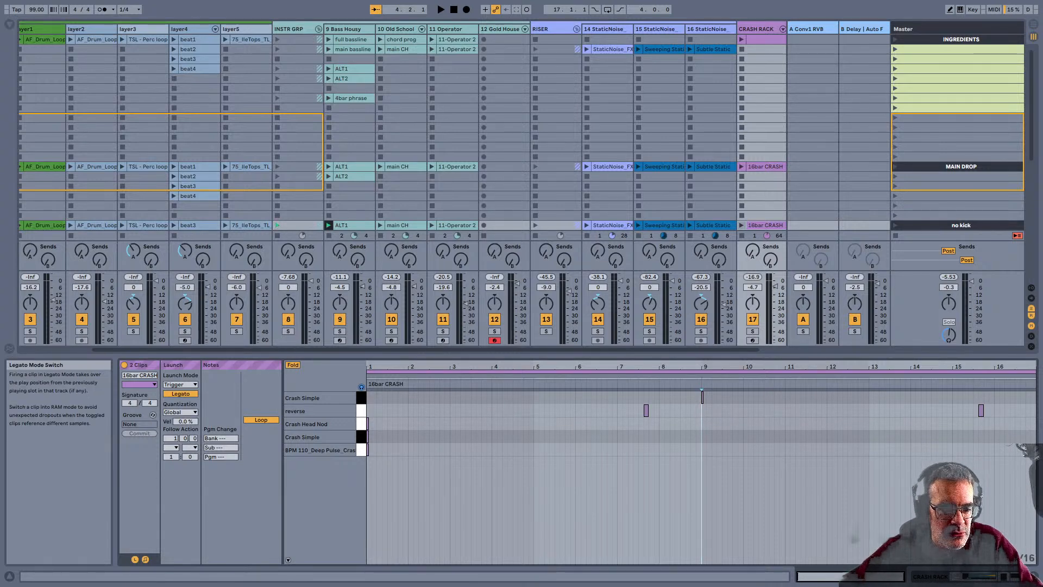
key("shift+slash")
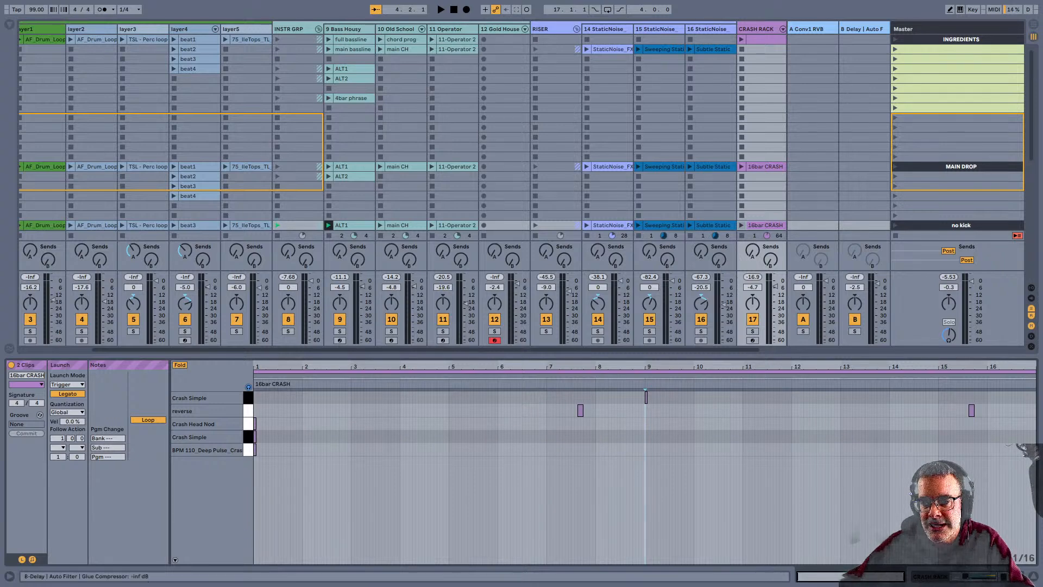
Stop all clips, launch the MAIN DROP scene, and switch to no drums and back to MAIN DROP to compare the transitions
left_click(961, 186)
scroll(960, 186, "down", 3)
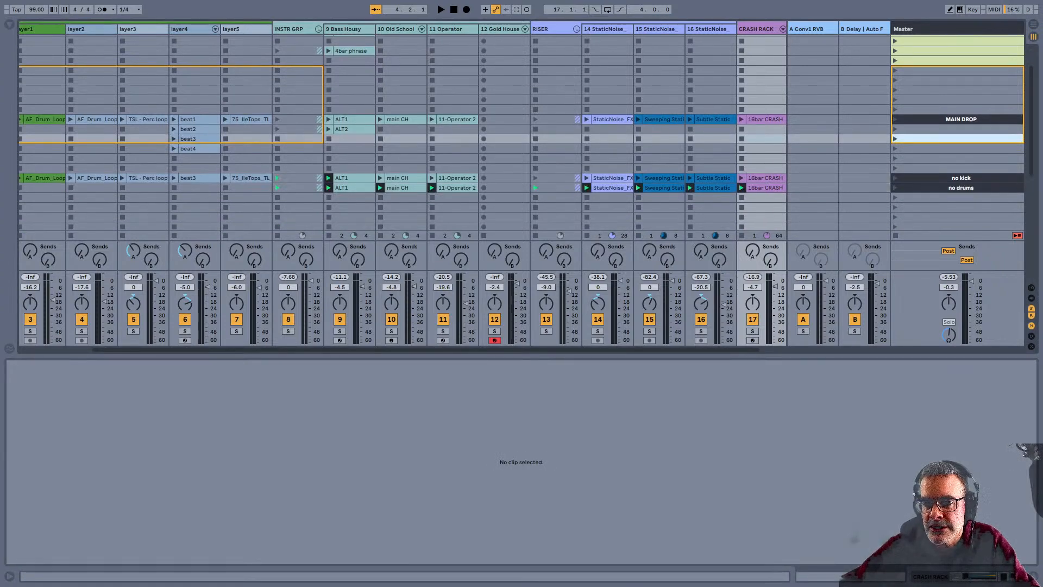
left_click(895, 235)
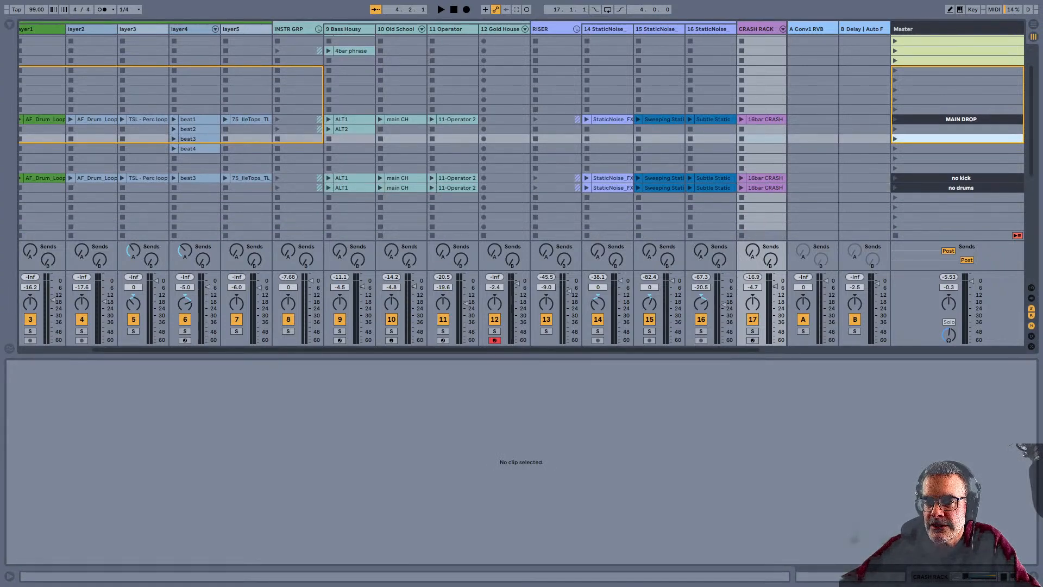
left_click(895, 119)
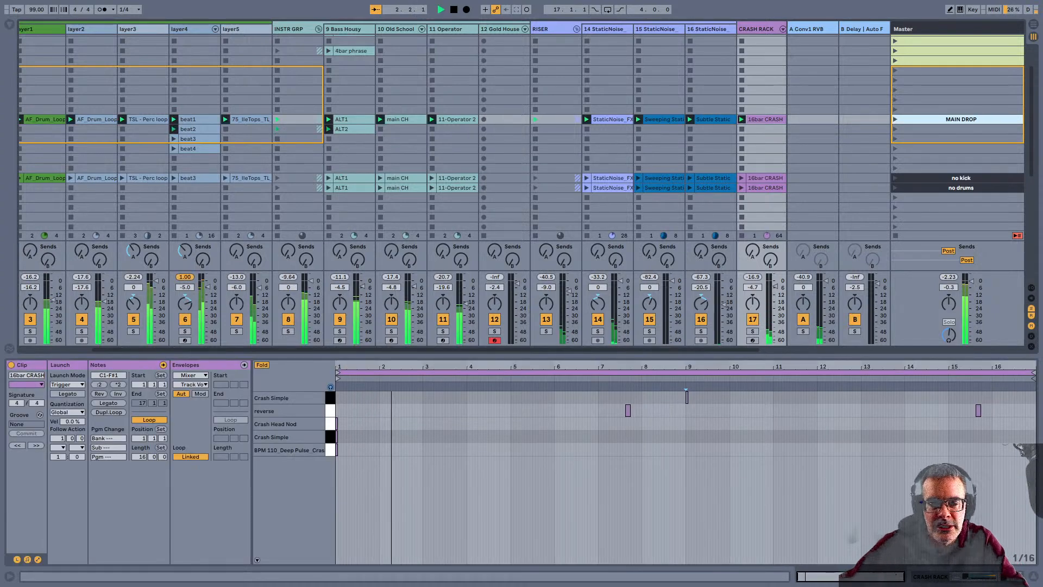
scroll(402, 185, "left", 2)
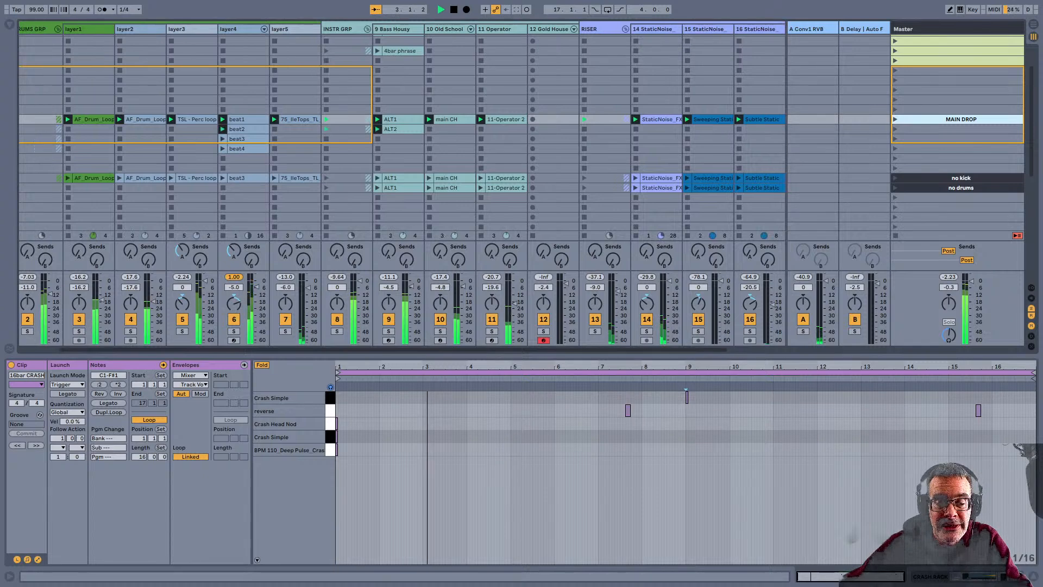
scroll(401, 185, "right", 3)
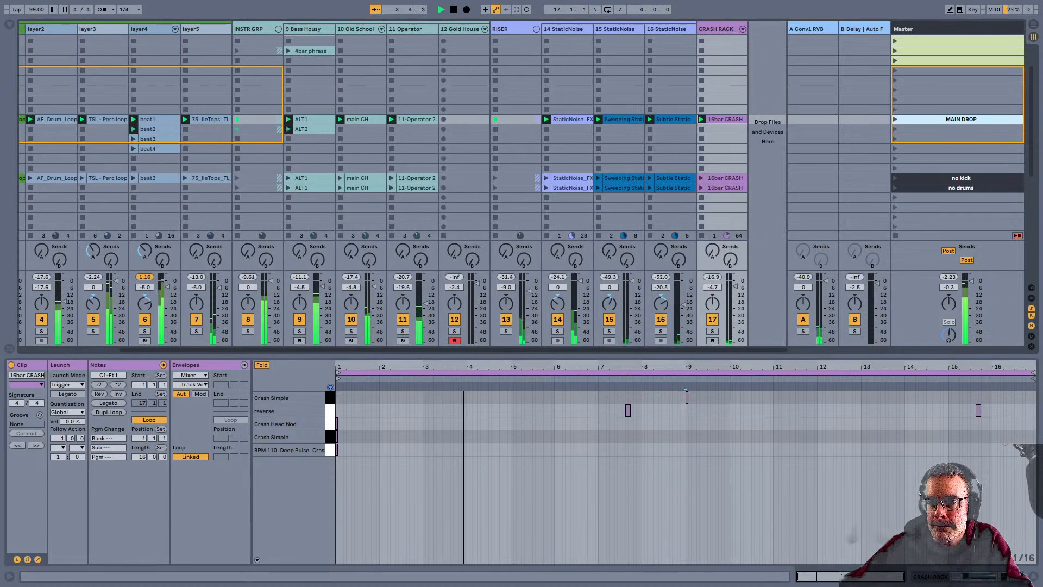
left_click(895, 188)
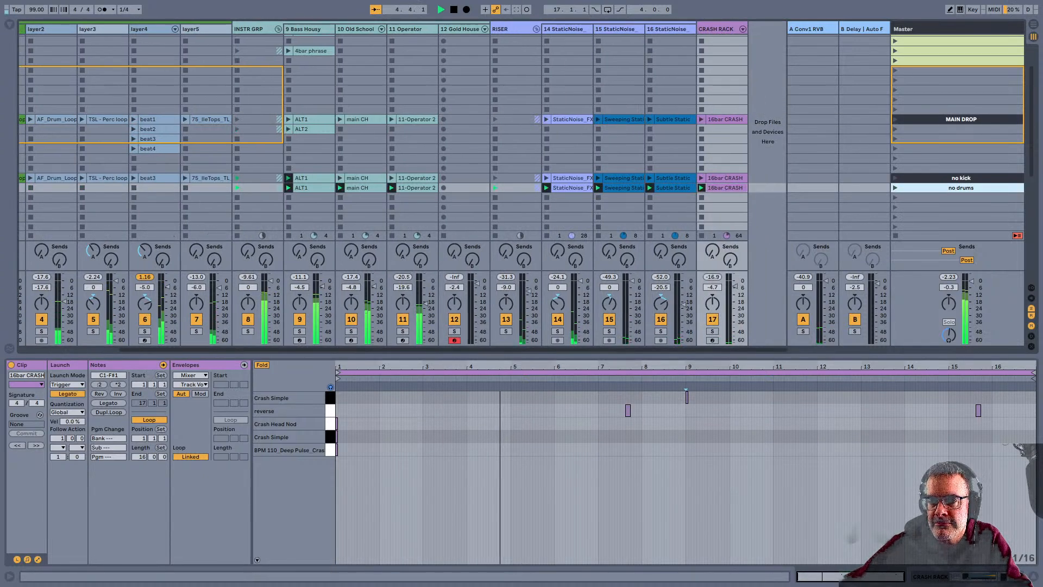
left_click(895, 119)
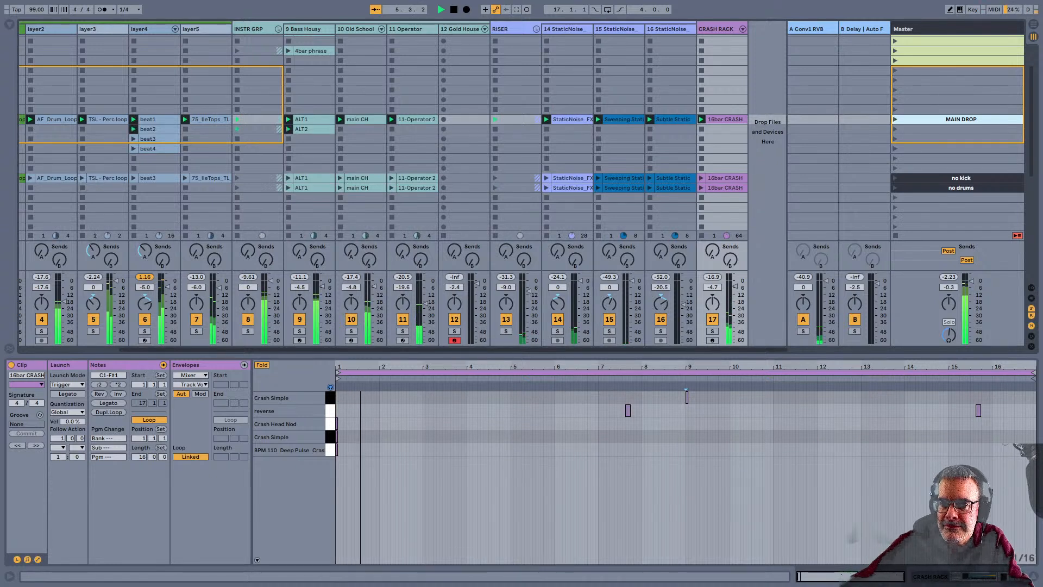
Enable Legato for MAIN DROP's 16bar CRASH clip and for all no kick and no drums clips from track 9 through CRASH RACK
left_click(725, 120)
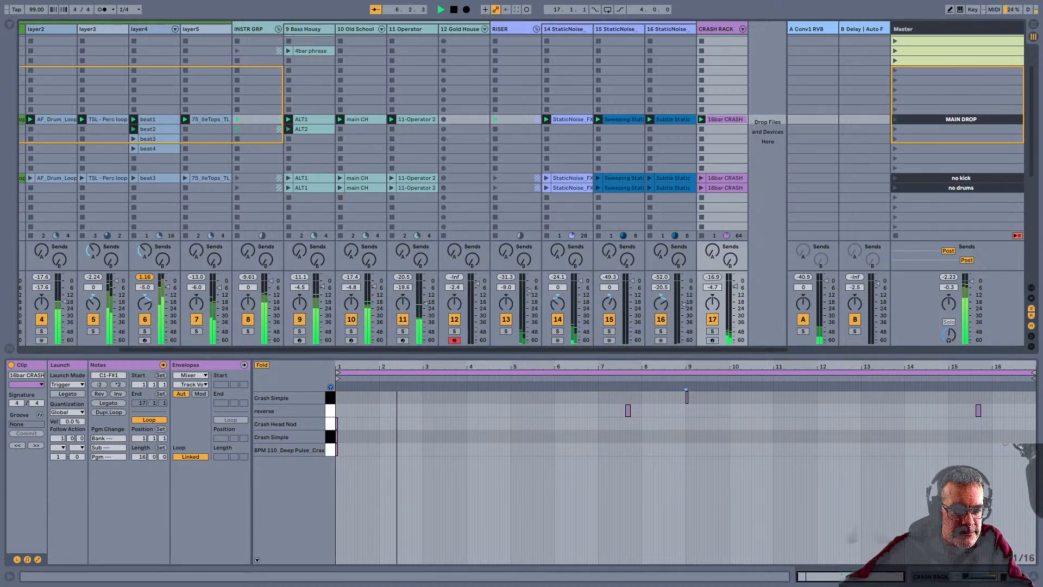
left_click(67, 394)
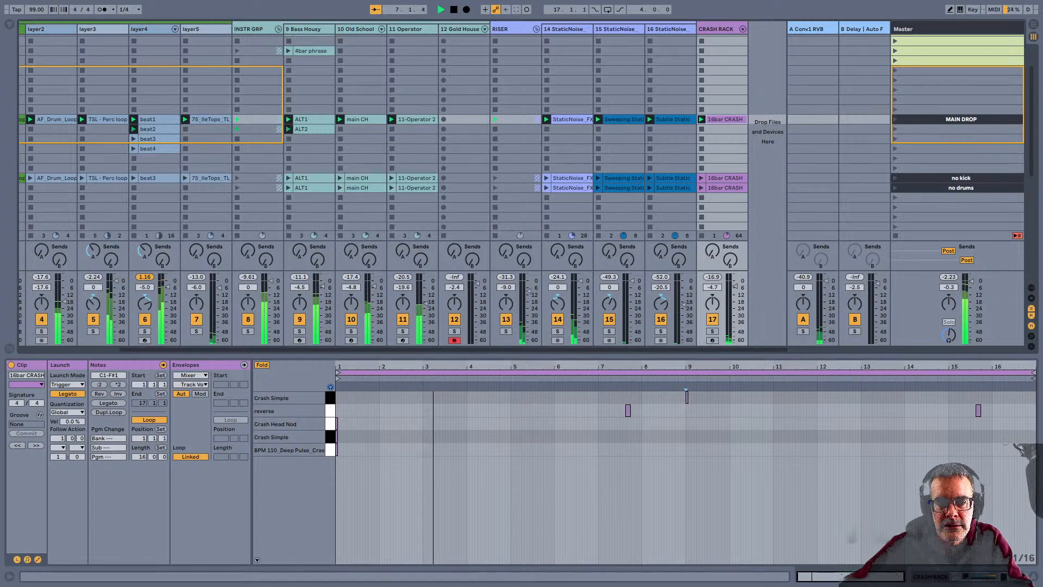
left_click_drag(312, 167, 723, 197)
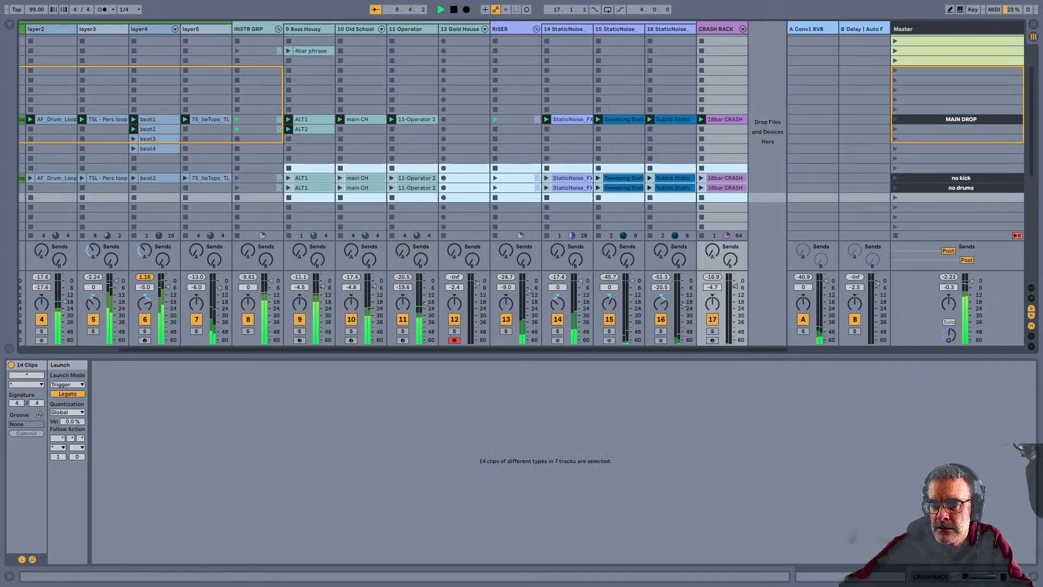
Launch the no kick scene and return to MAIN DROP to hear the transitions while checking the drum and kick tracks
left_click(895, 178)
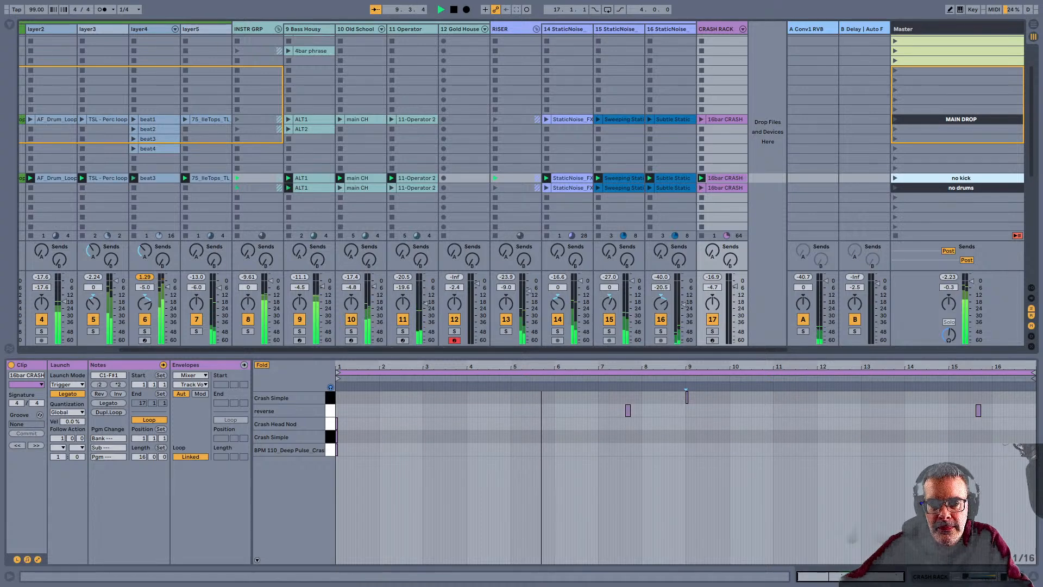
scroll(381, 184, "left", 3)
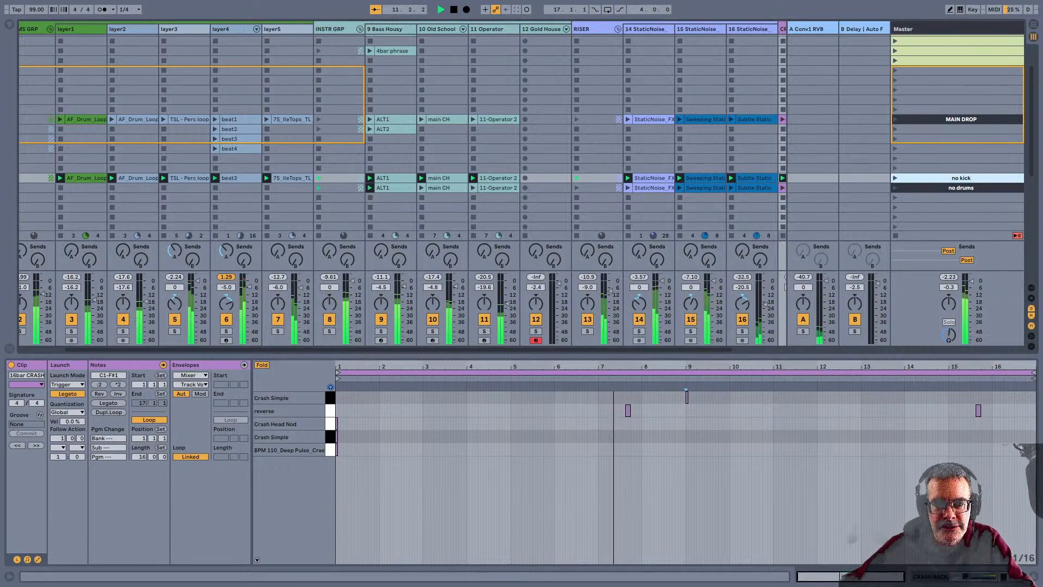
scroll(380, 185, "left", 2)
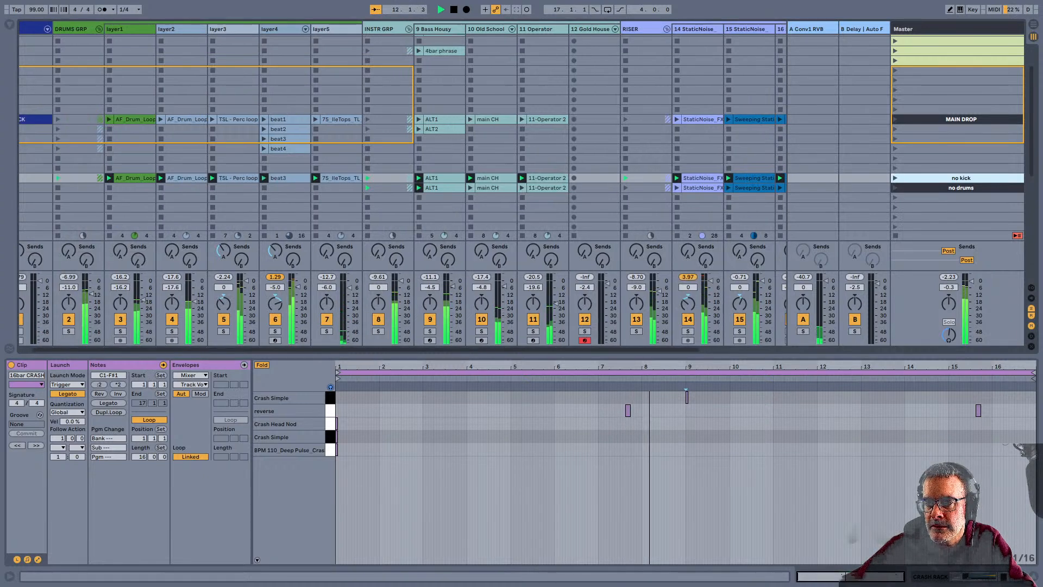
left_click(895, 119)
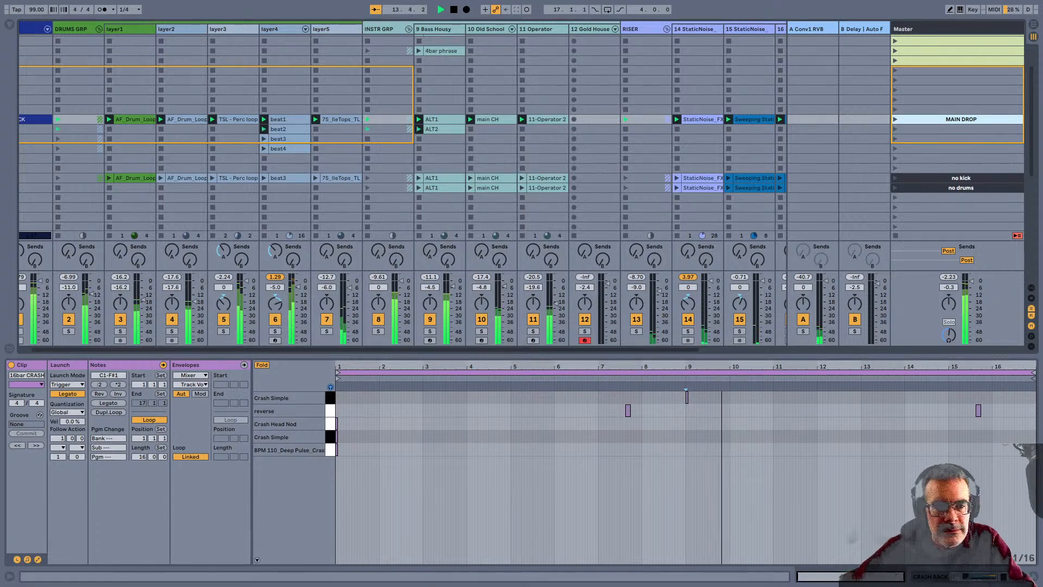
scroll(402, 184, "left", 1)
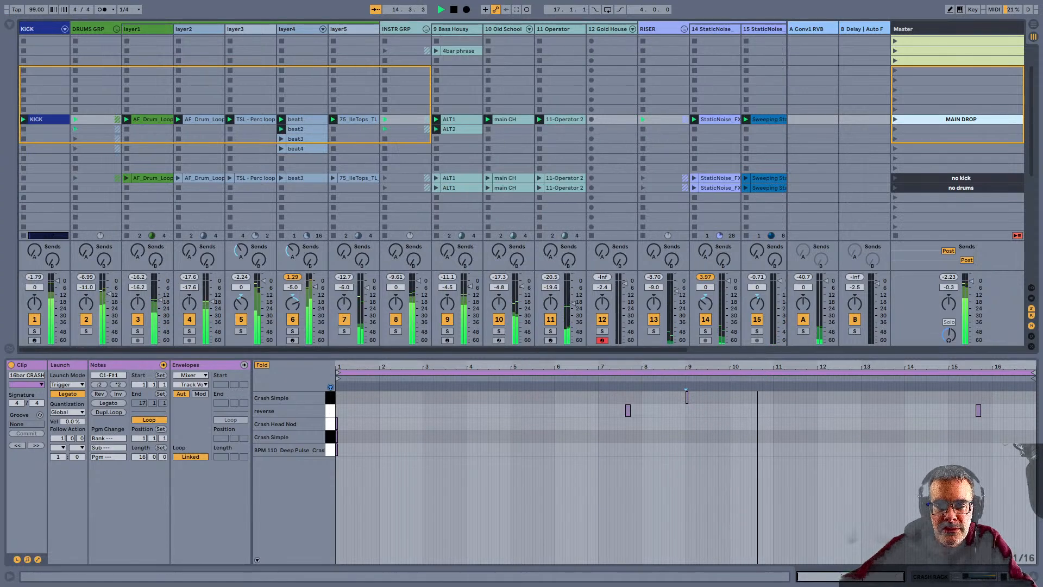
Enable Legato for the MAIN DROP clips from track 9 through CRASH RACK, including ALT2 in the row below
left_click(459, 119)
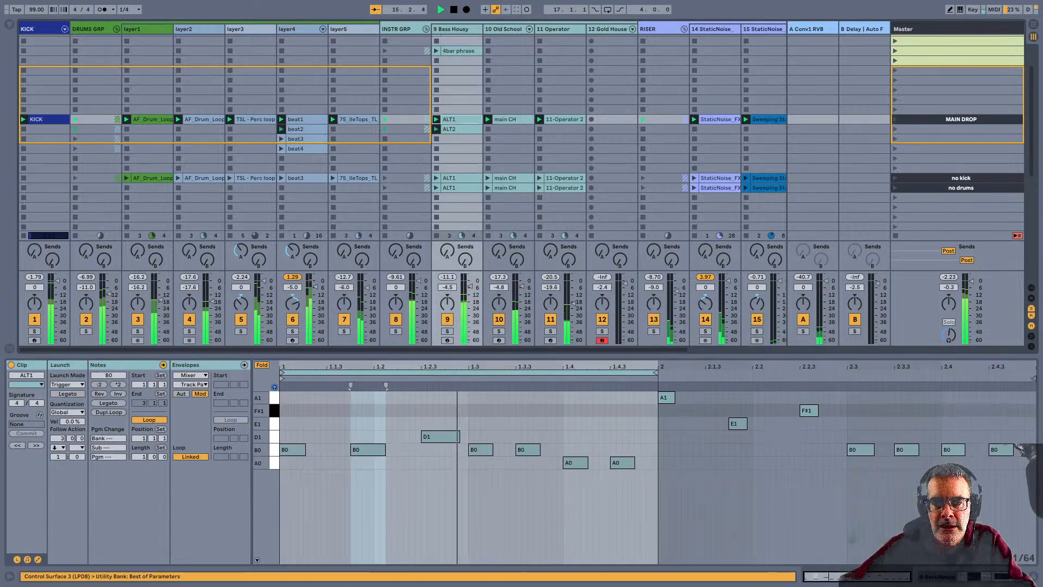
left_click(459, 109)
scroll(459, 109, "down", 2)
scroll(458, 109, "up", 2)
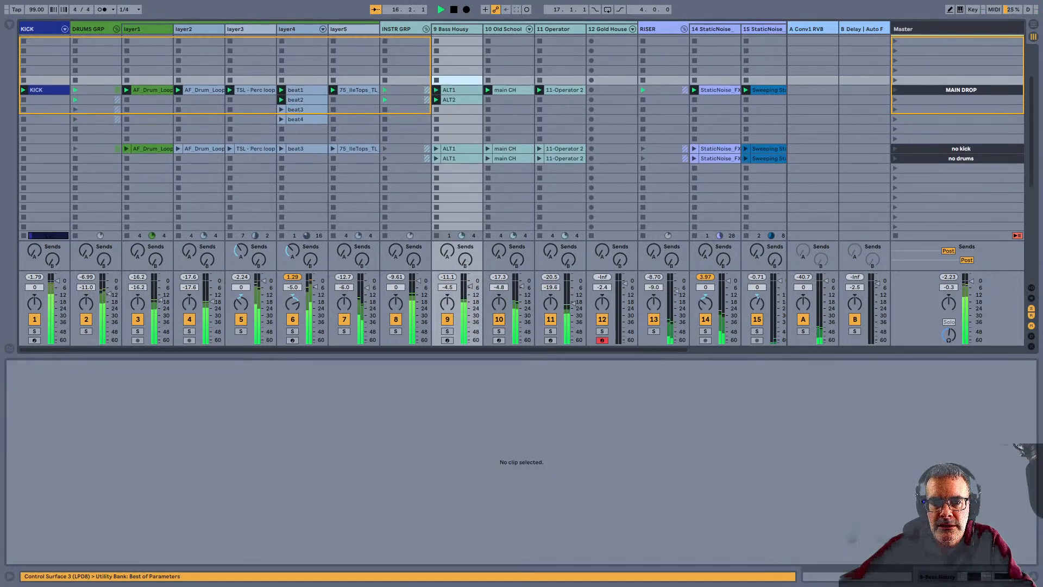
scroll(458, 109, "right", 5)
left_click(670, 109, "shift")
left_click_drag(670, 109, 722, 110)
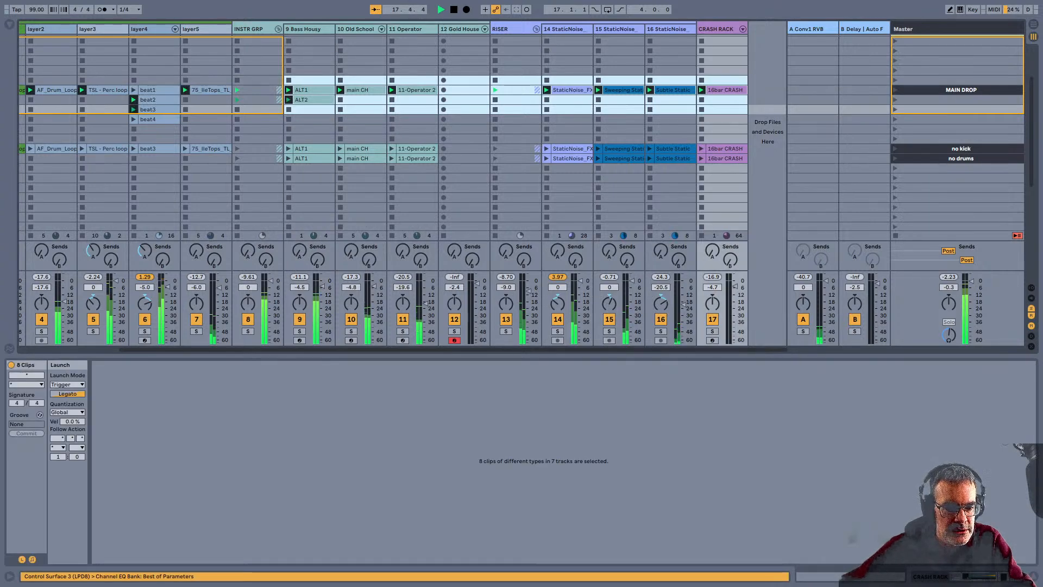
left_click(361, 119)
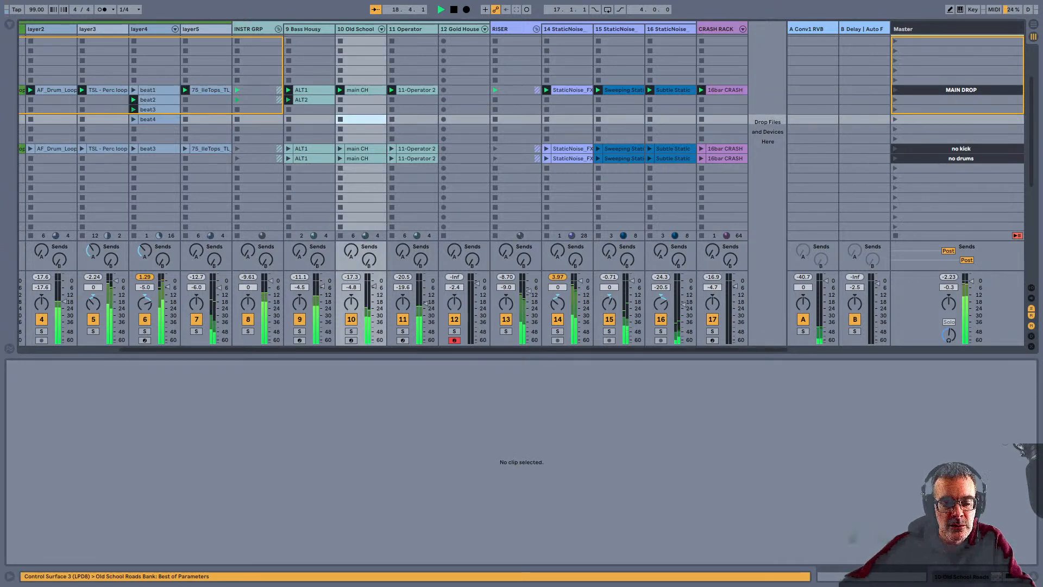
Launch the no kick scene followed by the no drums scene to audition the legato transitions
scroll(402, 185, "left", 5)
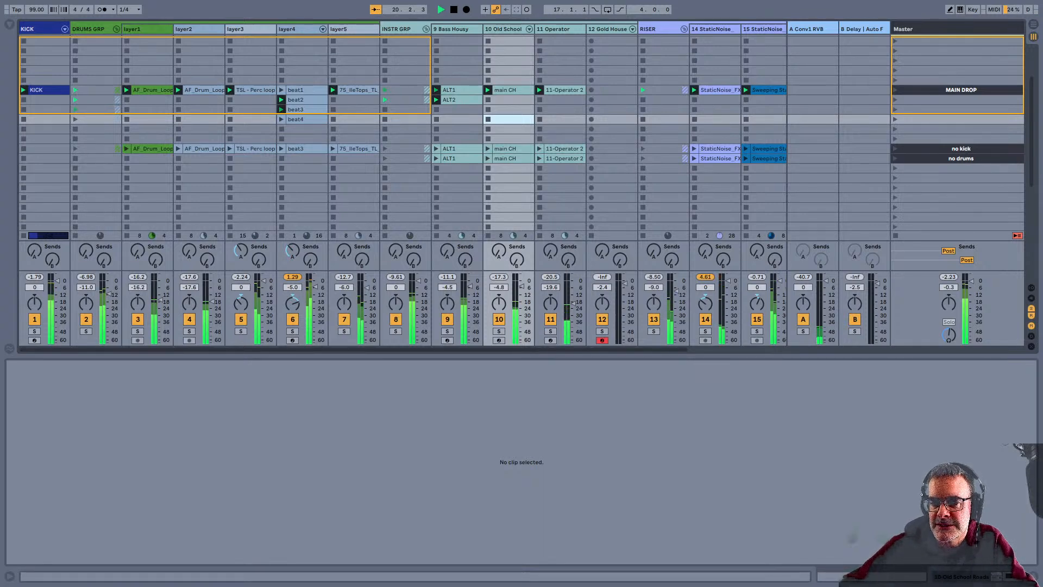
left_click(895, 149)
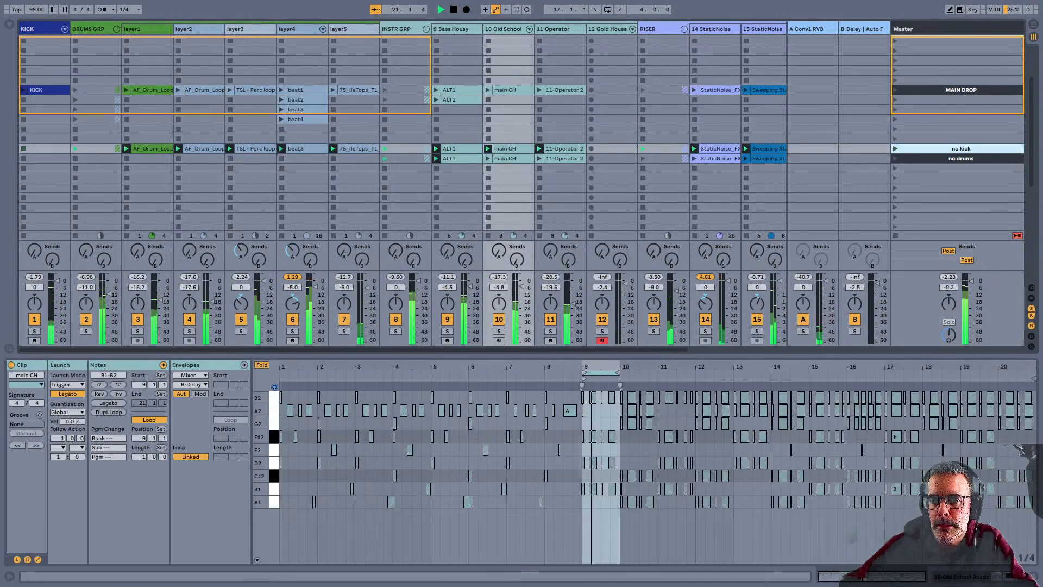
left_click(895, 159)
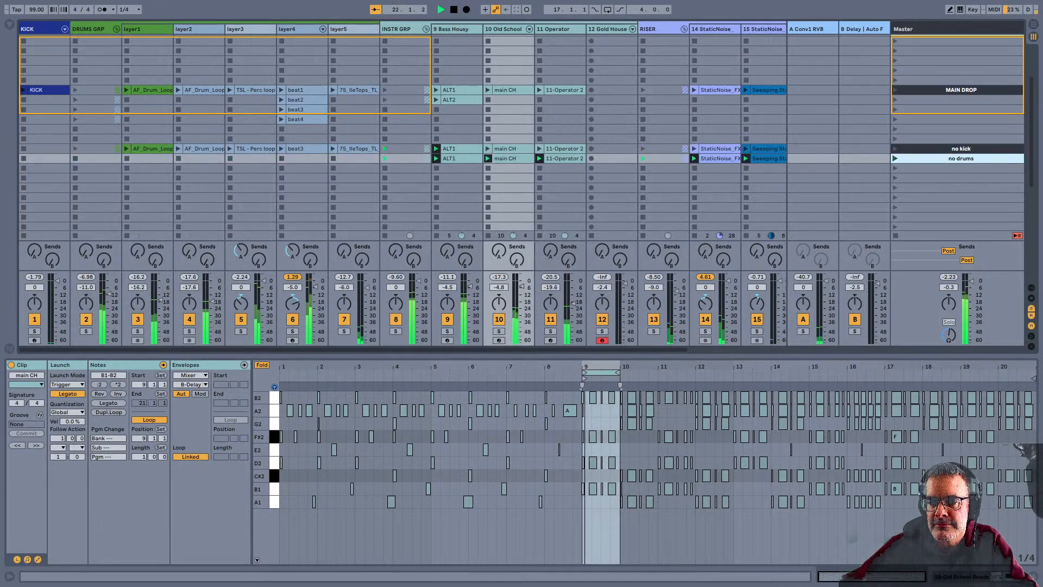
Audition the legato transitions by alternating between the no kick and no drums scenes, ending on MAIN DROP
left_click(895, 149)
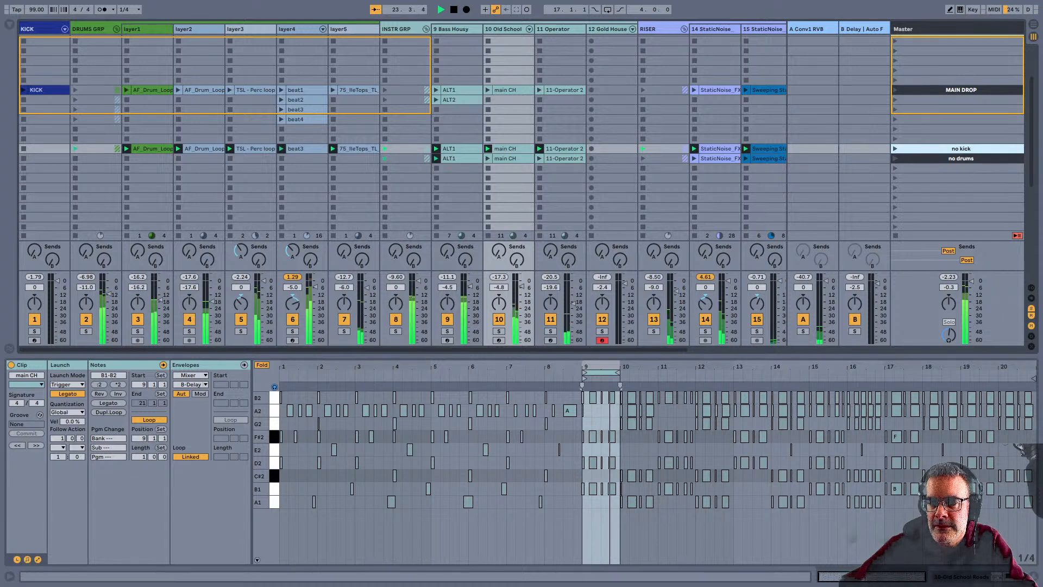
left_click(895, 159)
scroll(522, 163, "right", 2)
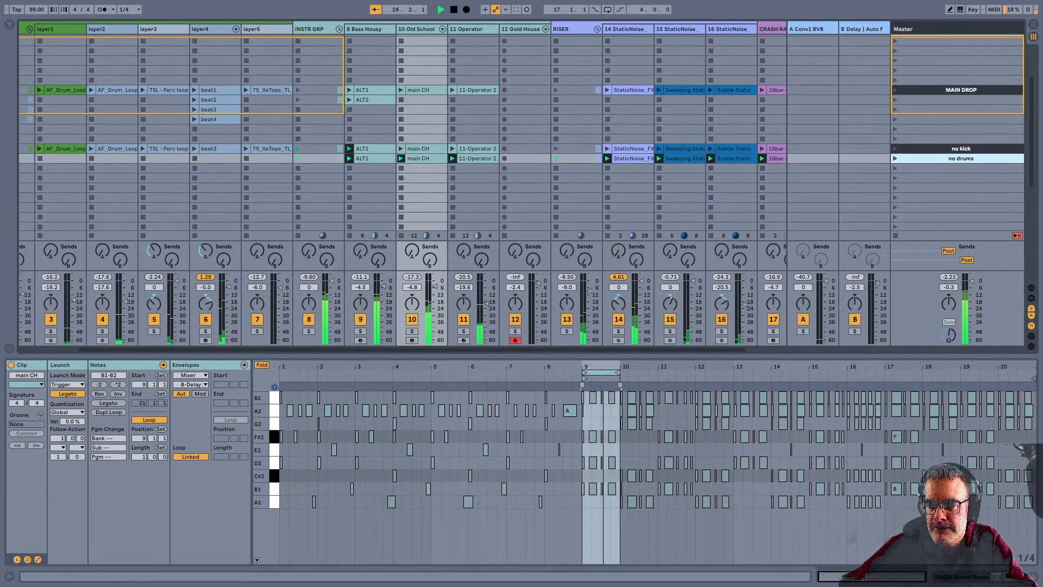
left_click(895, 149)
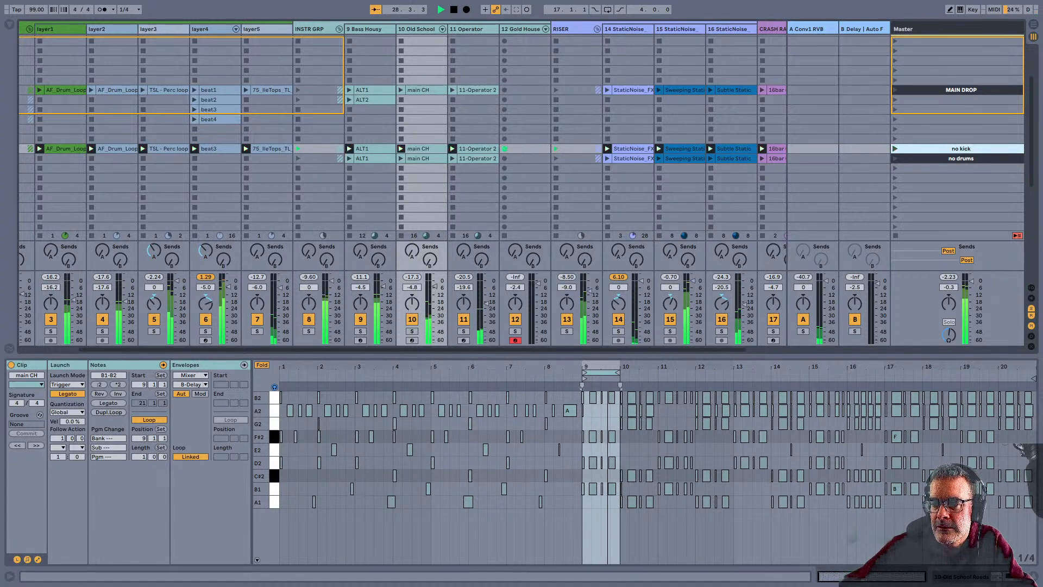
left_click(895, 90)
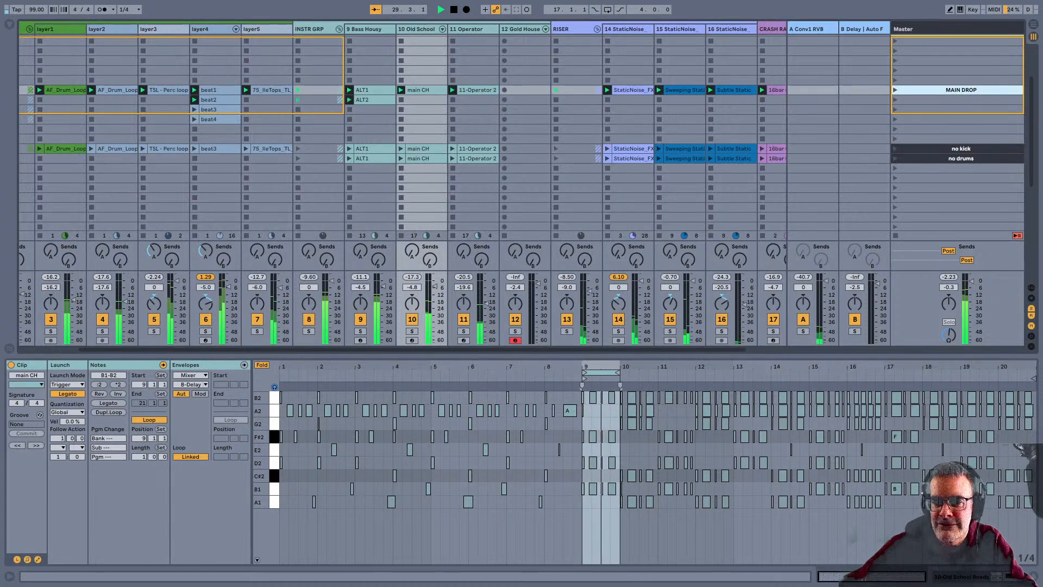
scroll(403, 185, "right", 2)
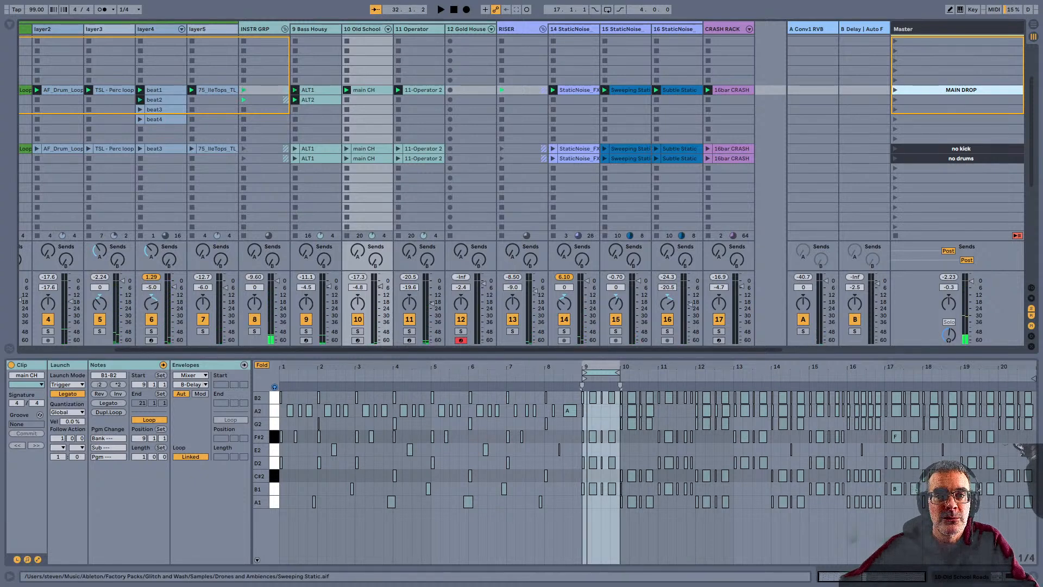
scroll(402, 185, "left", 5)
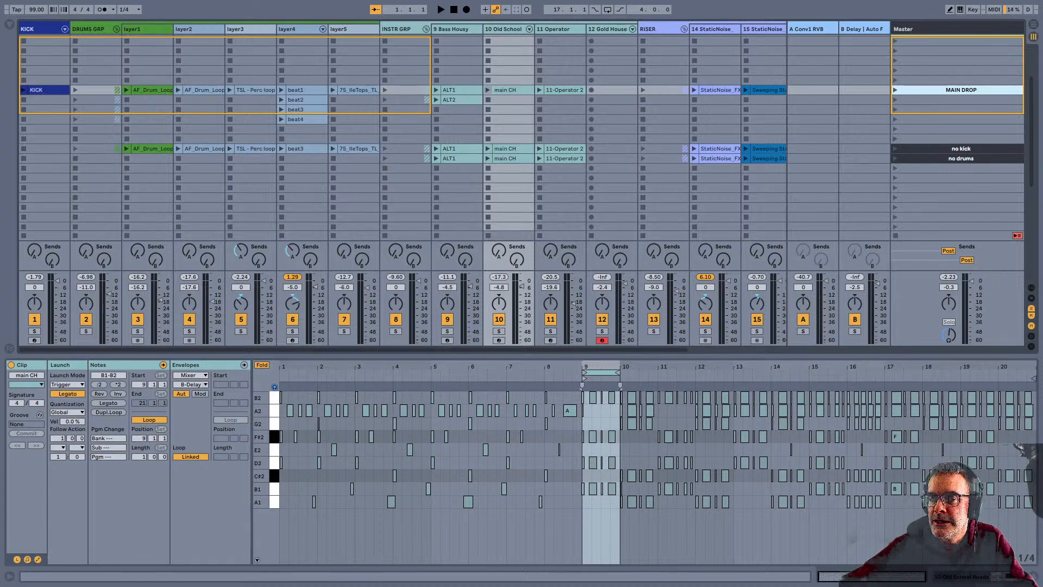
left_click(510, 110)
scroll(511, 109, "up", 1)
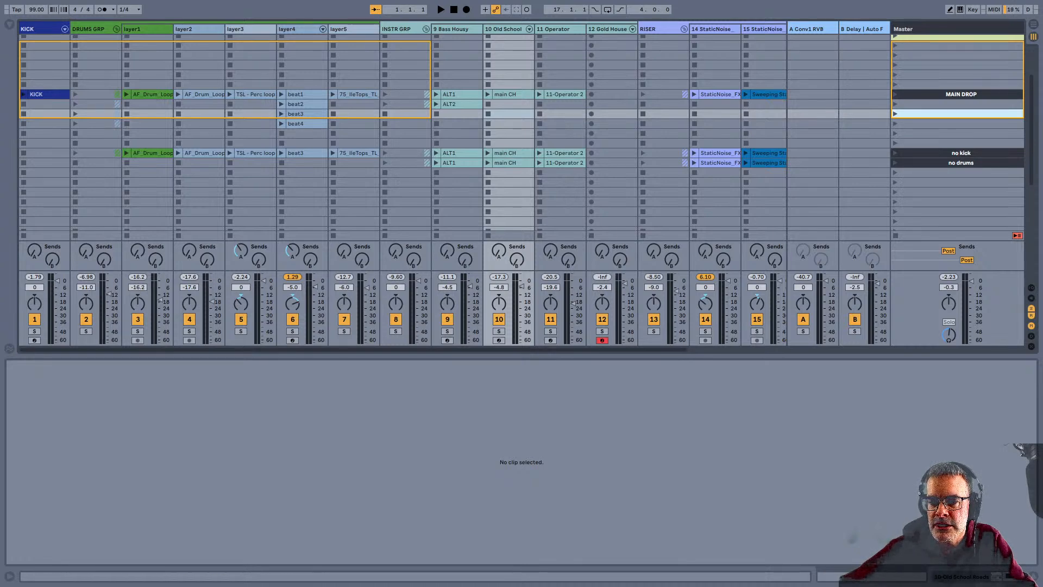
scroll(763, 158, "right", 3)
scroll(763, 157, "left", 3)
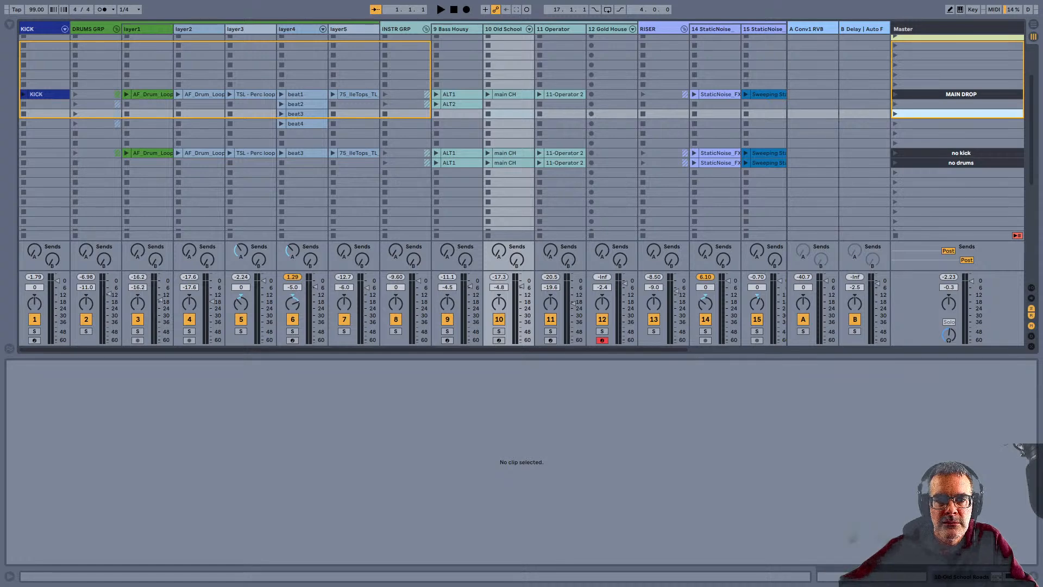
Clear all existing material from the Arrangement timeline and hide the browser to make room for a new recording
key("Tab")
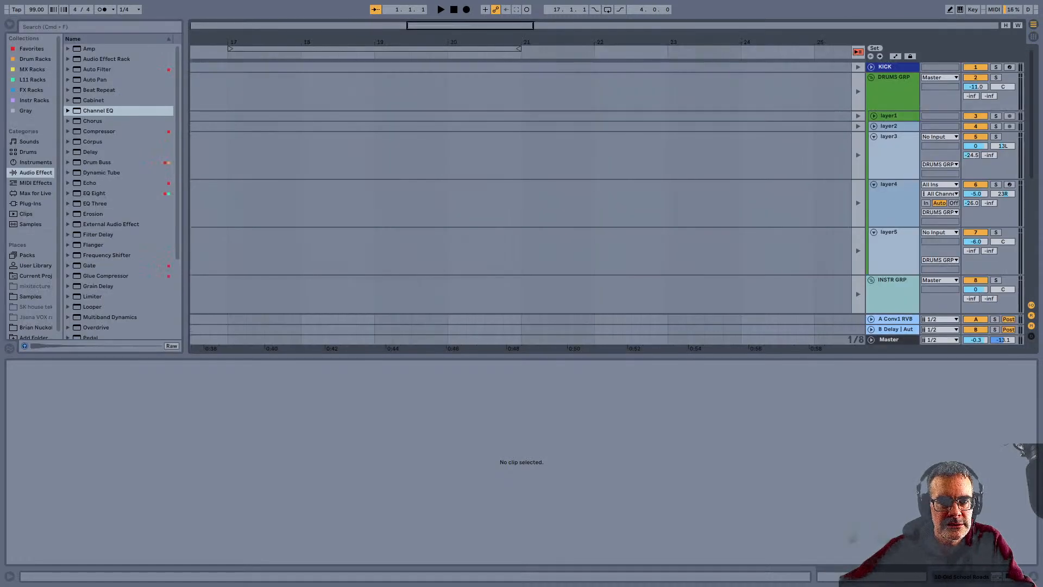
key("w")
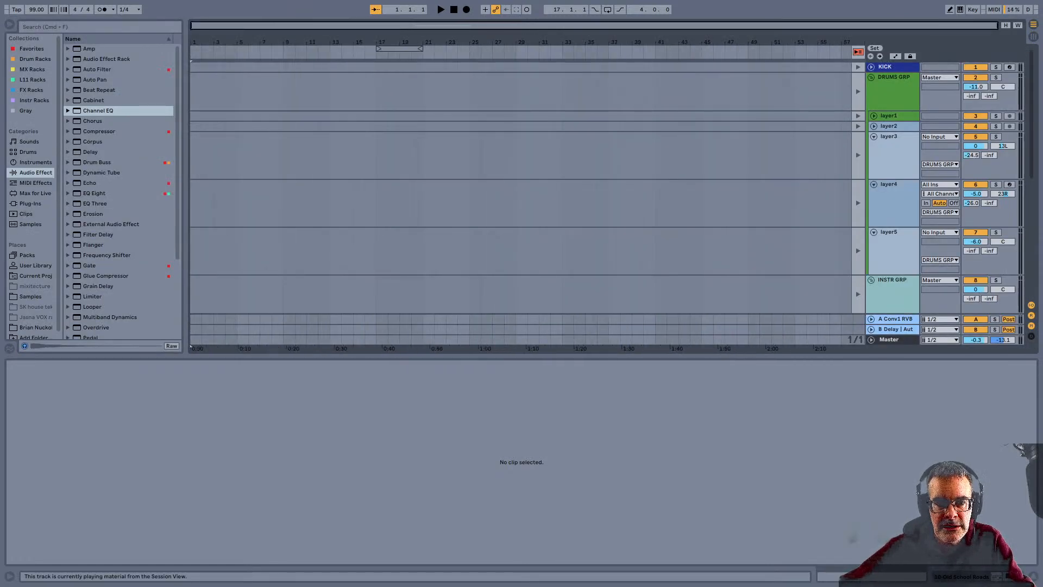
scroll(521, 188, "down", 5)
scroll(521, 187, "up", 1)
key("super+a")
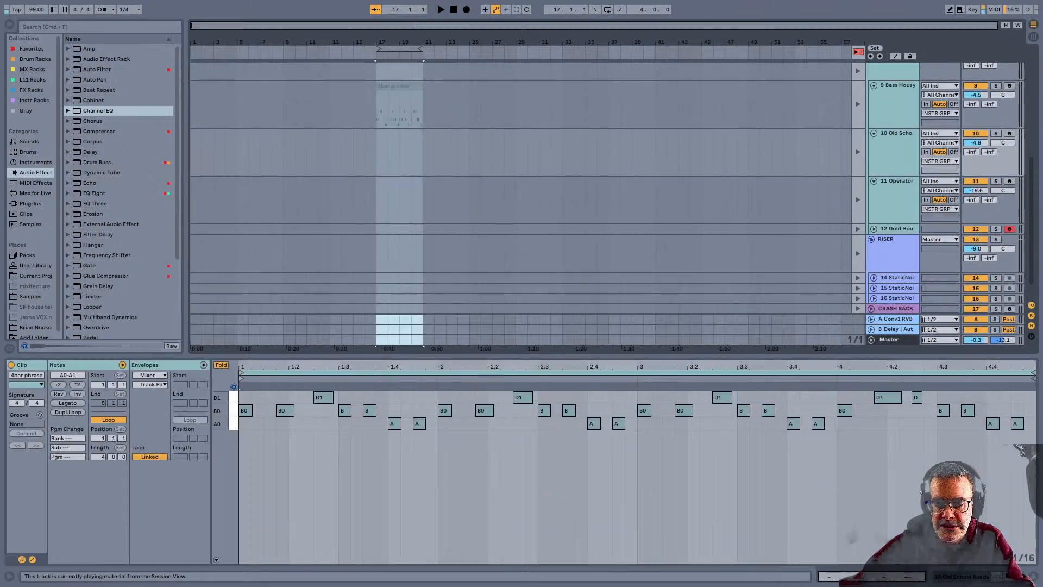
left_click(353, 346)
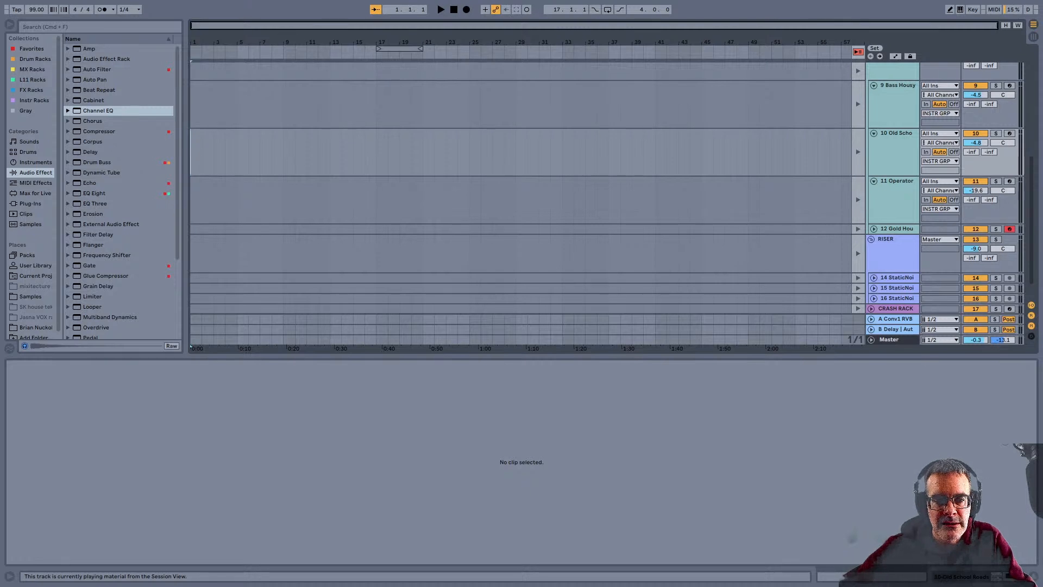
key("super+alt+b")
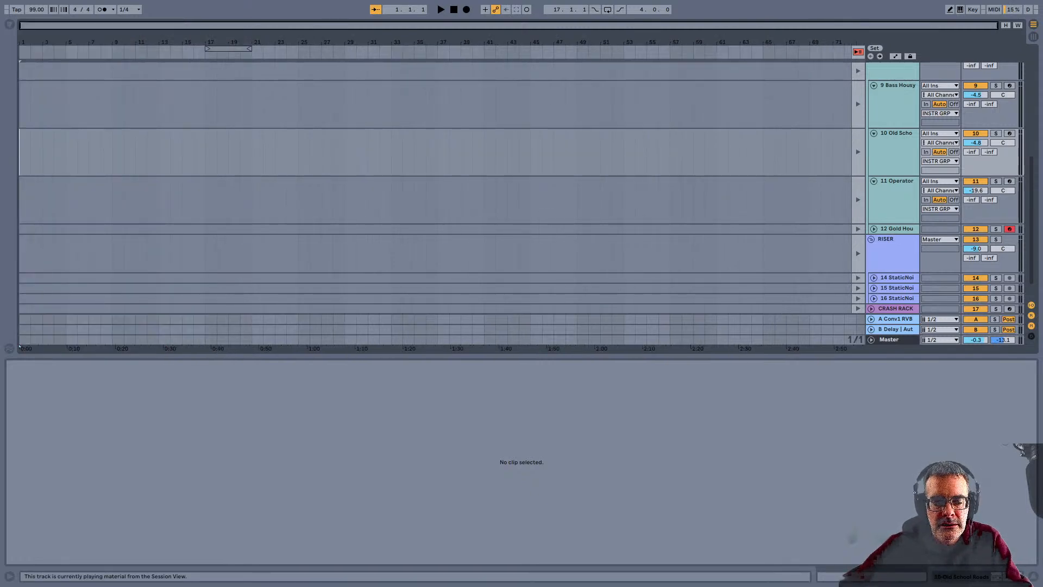
Return to the Session View, arm the 12 Gold House track and enable Arrangement recording
key("Tab")
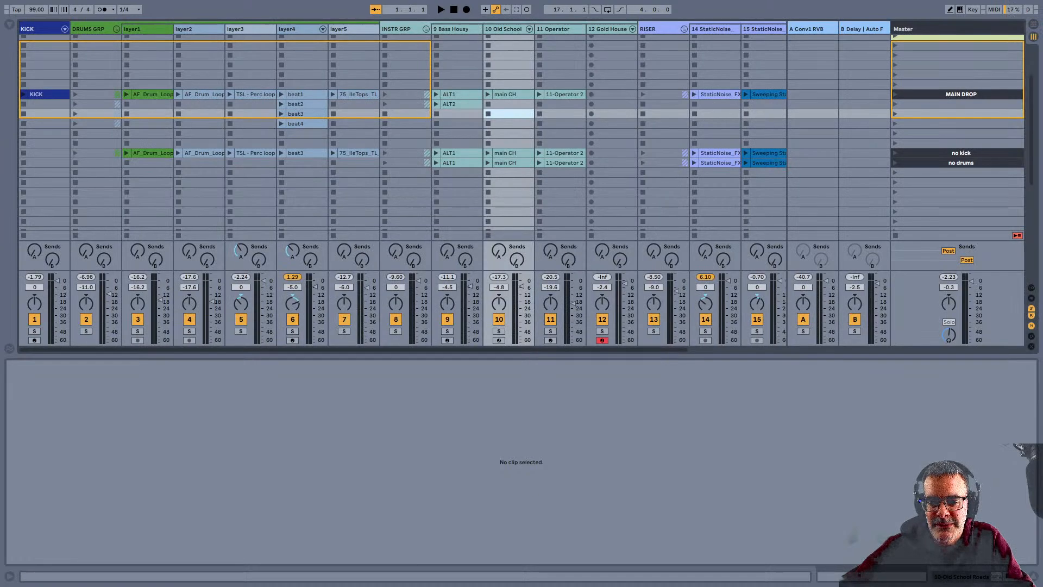
left_click(601, 340)
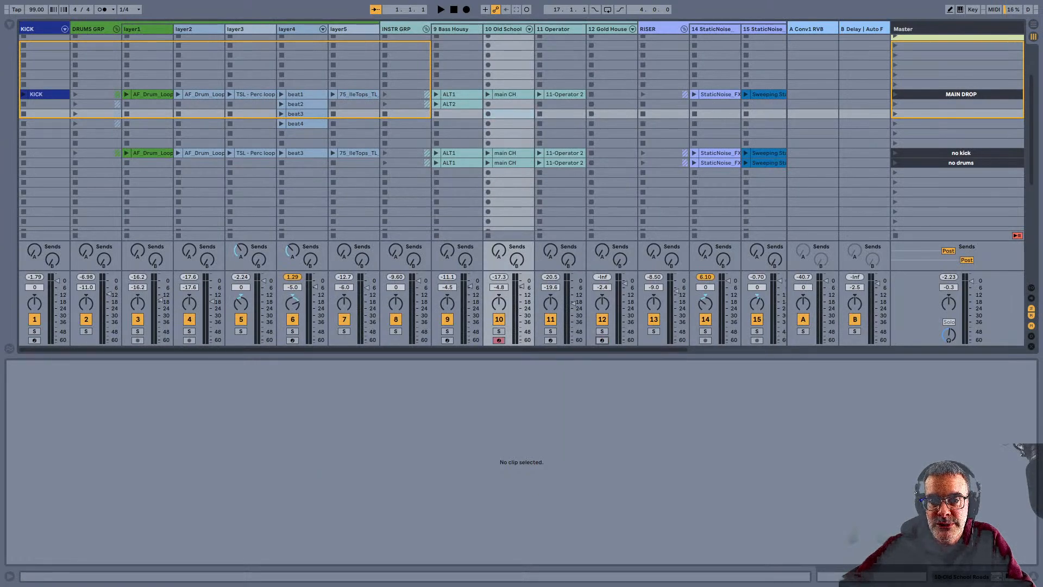
left_click(608, 29)
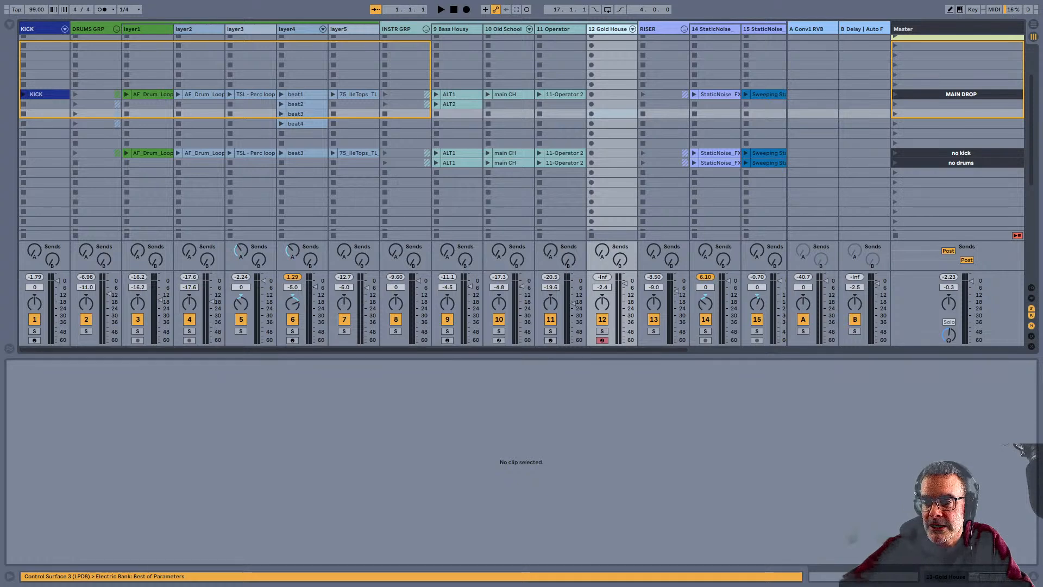
scroll(521, 133, "up", 4)
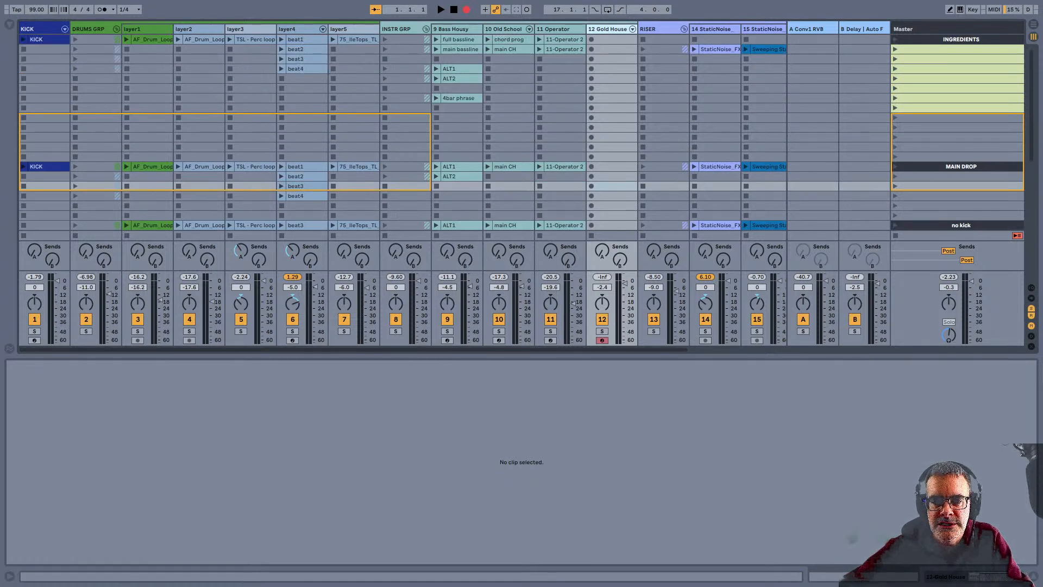
scroll(522, 133, "down", 3)
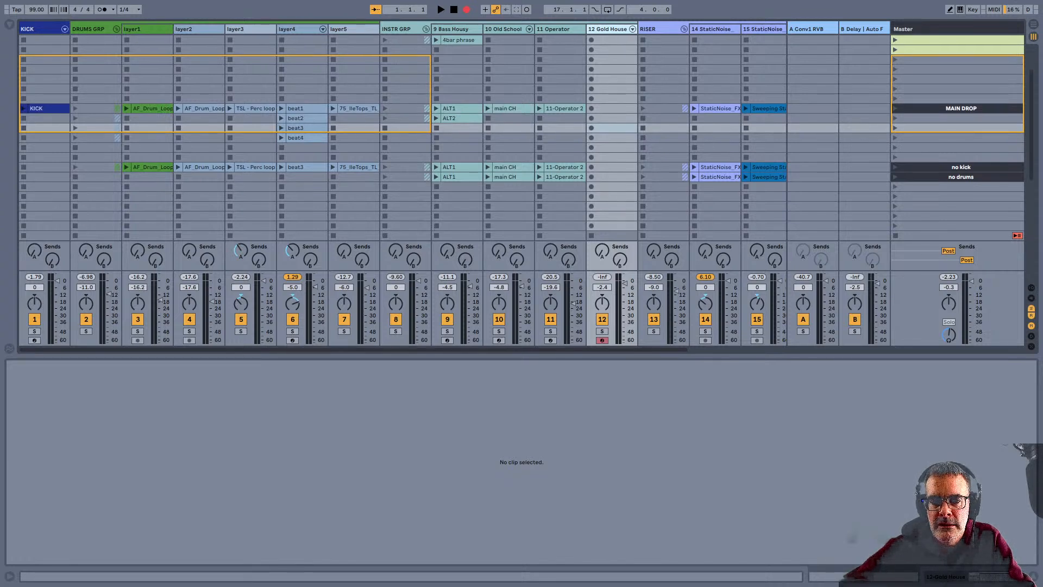
Launch the MAIN DROP clips from INSTR GRP through RISER together to start recording into the Arrangement
left_click(406, 108)
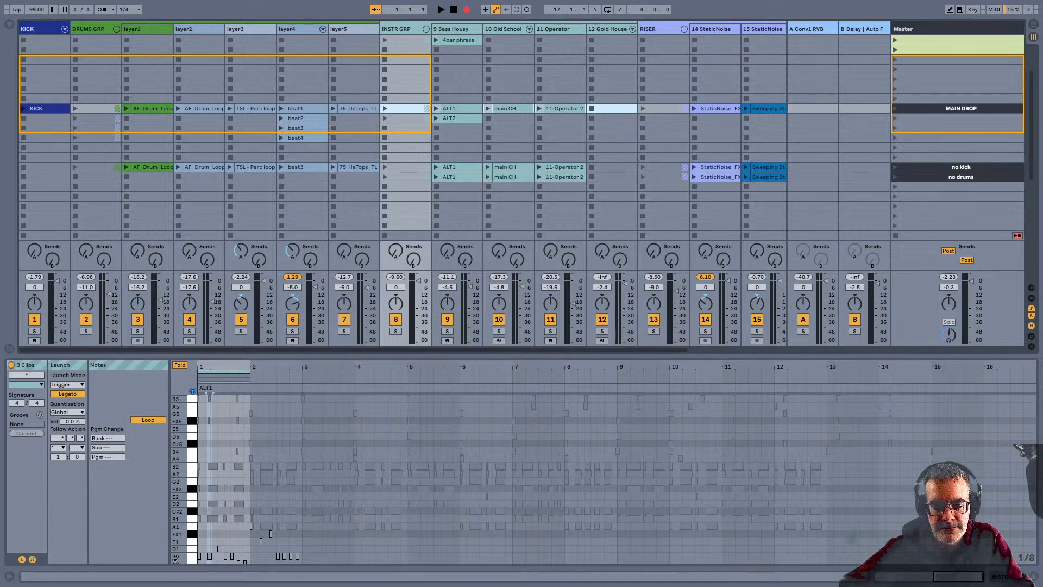
left_click(663, 108, "shift")
scroll(664, 108, "right", 3)
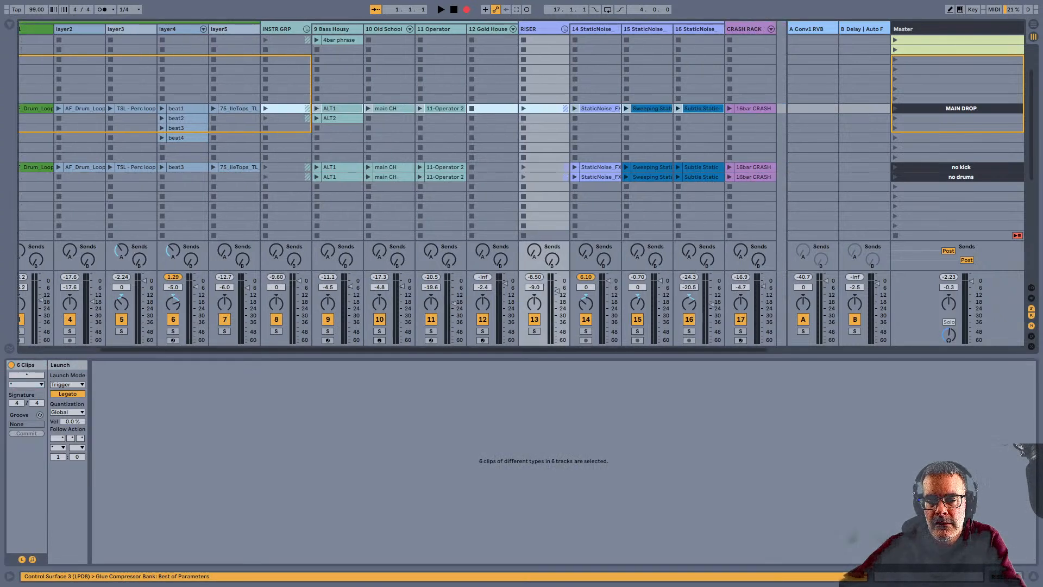
key("Return")
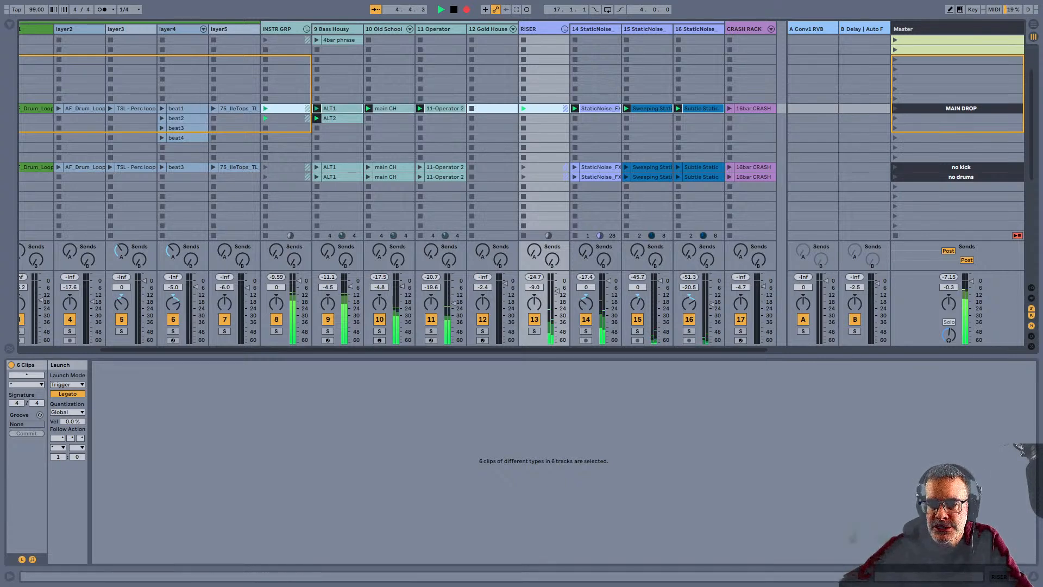
Bring in MAIN DROP's 16bar CRASH clip together with layer2's drum loop while recording
scroll(521, 135, "down", 3)
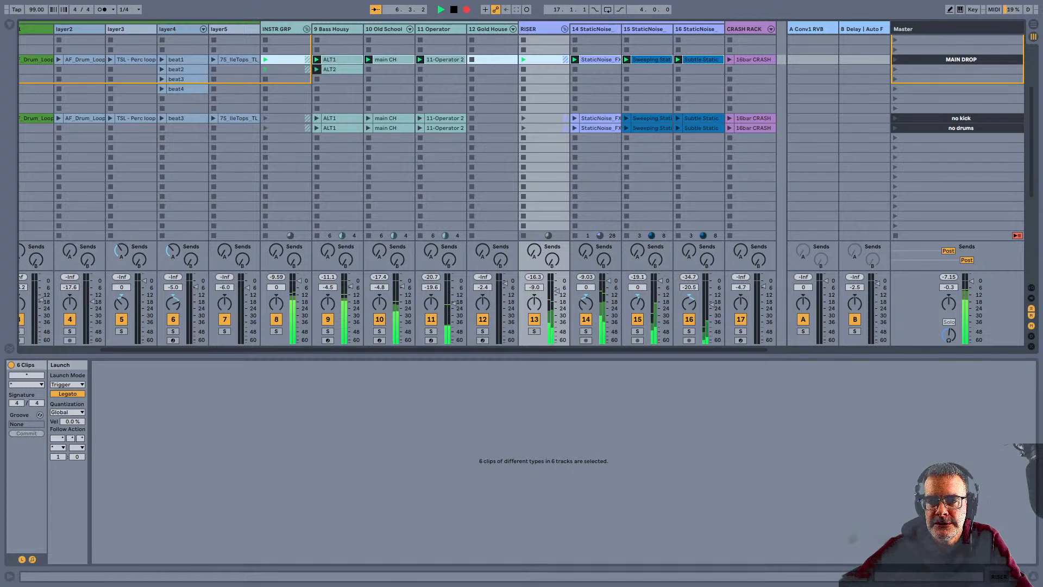
left_click(753, 60)
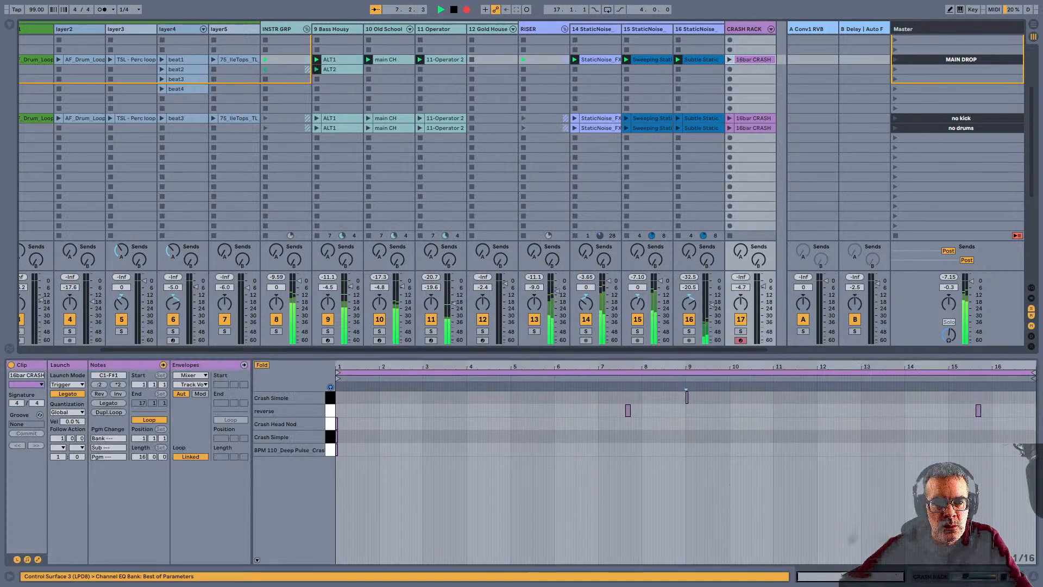
left_click(84, 59, "ctrl")
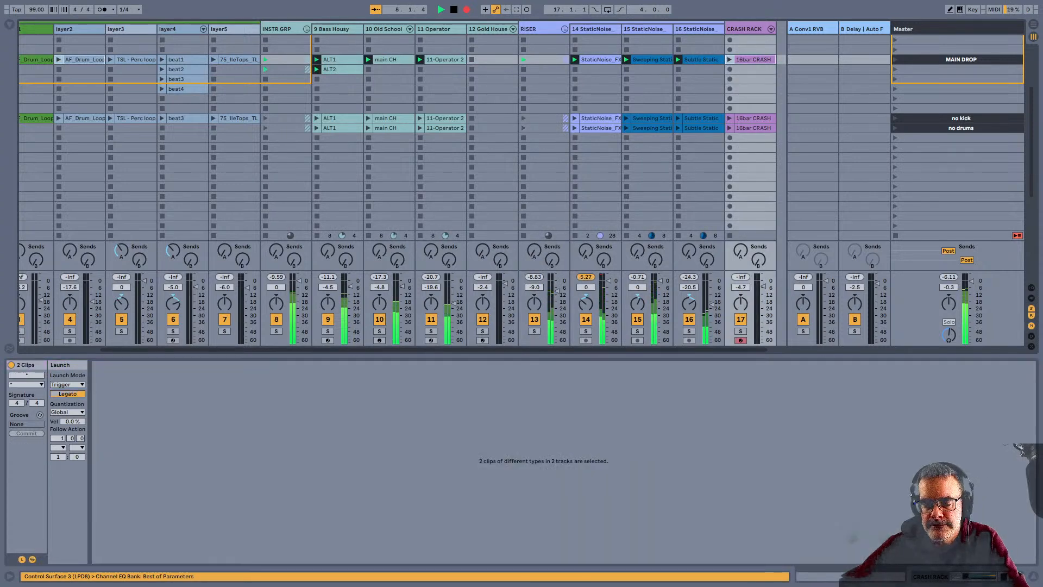
key("Return")
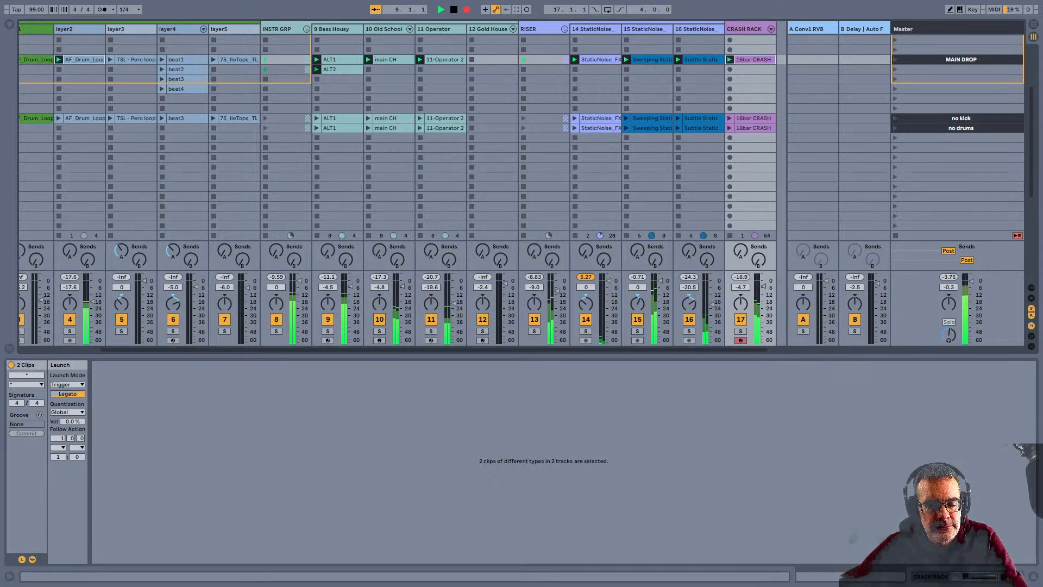
Launch MAIN DROP's KICK clip and all drum group clips together to complete the full groove in the recording
scroll(403, 185, "left", 3)
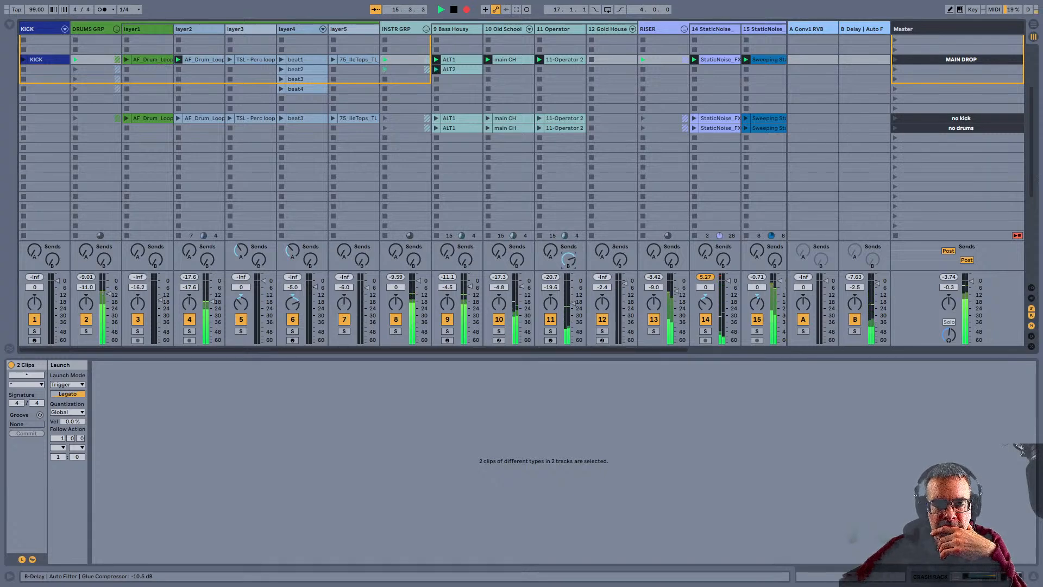
left_click(302, 59)
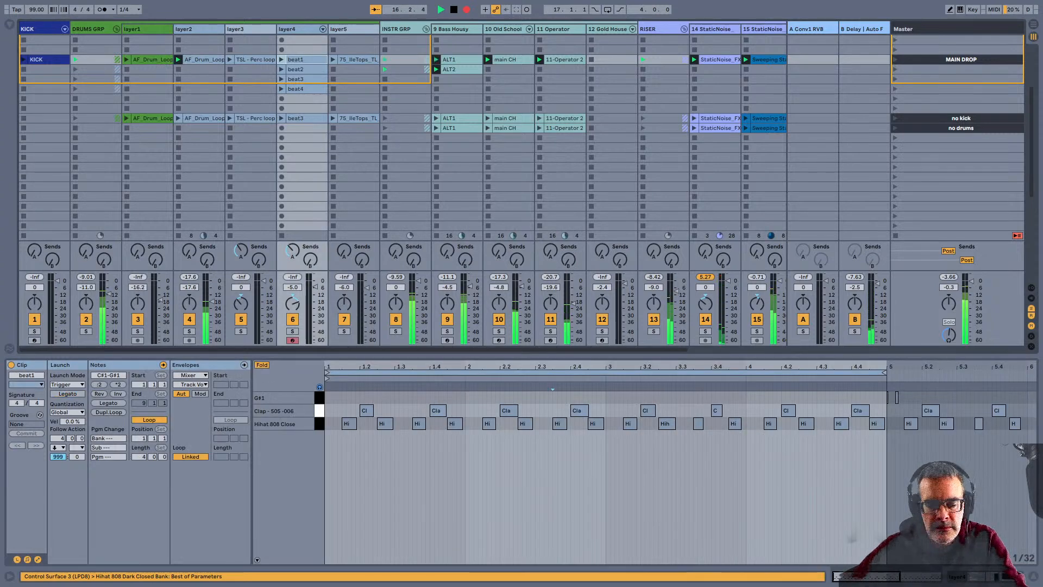
left_click(48, 59, "shift")
key("Return")
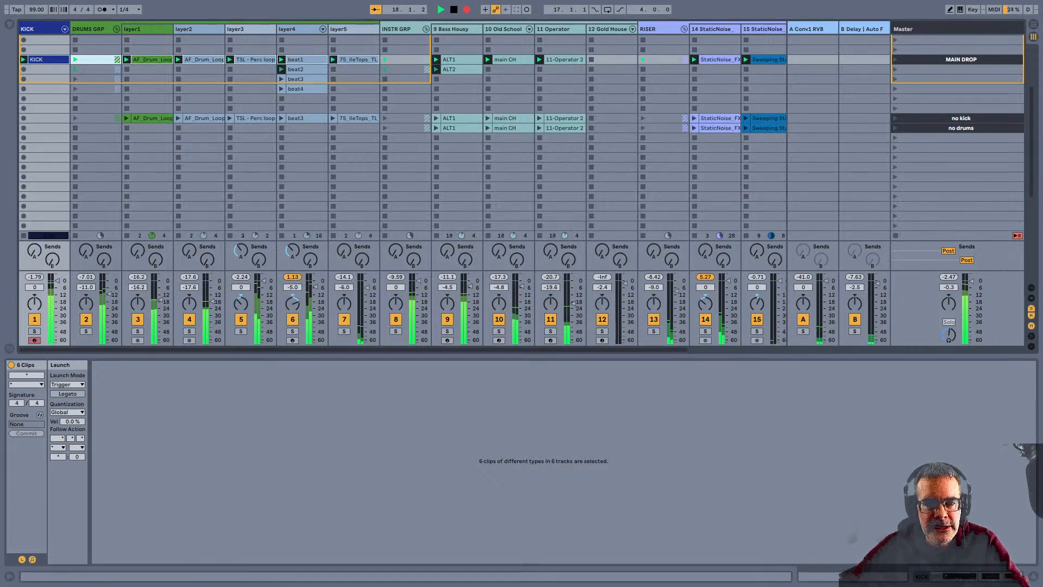
Check the clips being recorded in the Arrangement with automation shown, and return to the Session View
key("Tab")
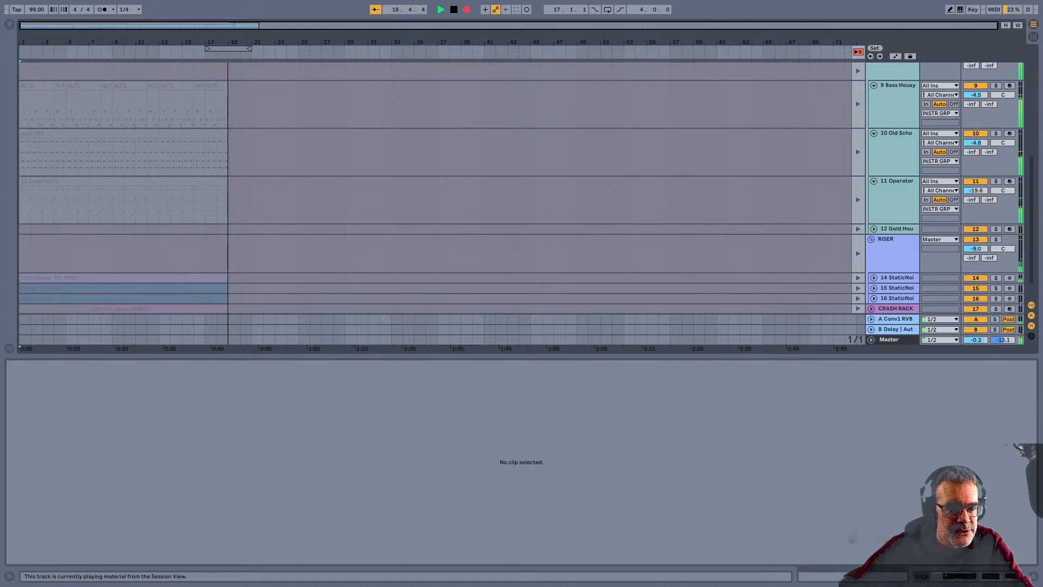
key("Tab")
key("Tab")
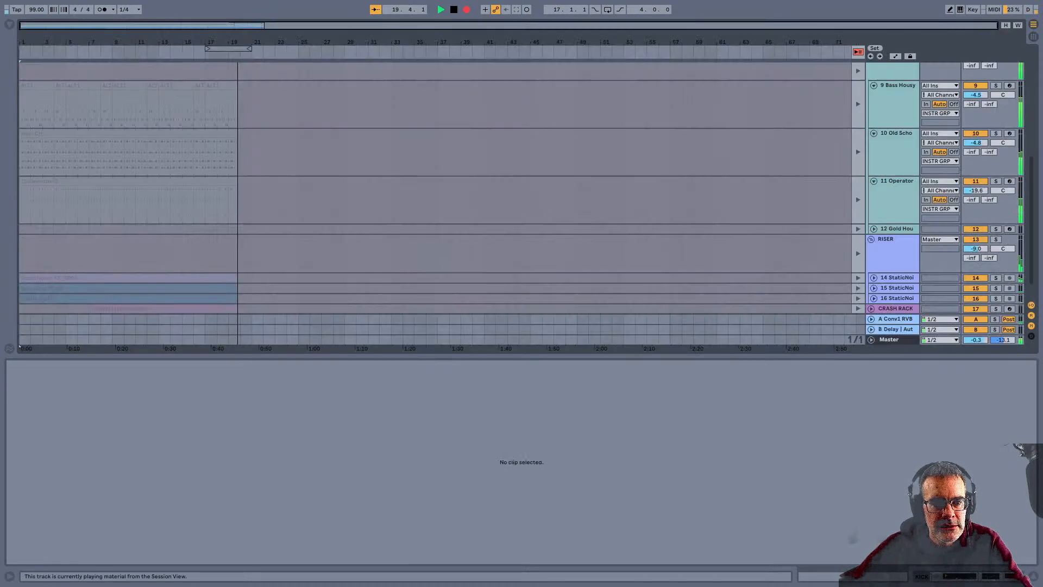
key("a")
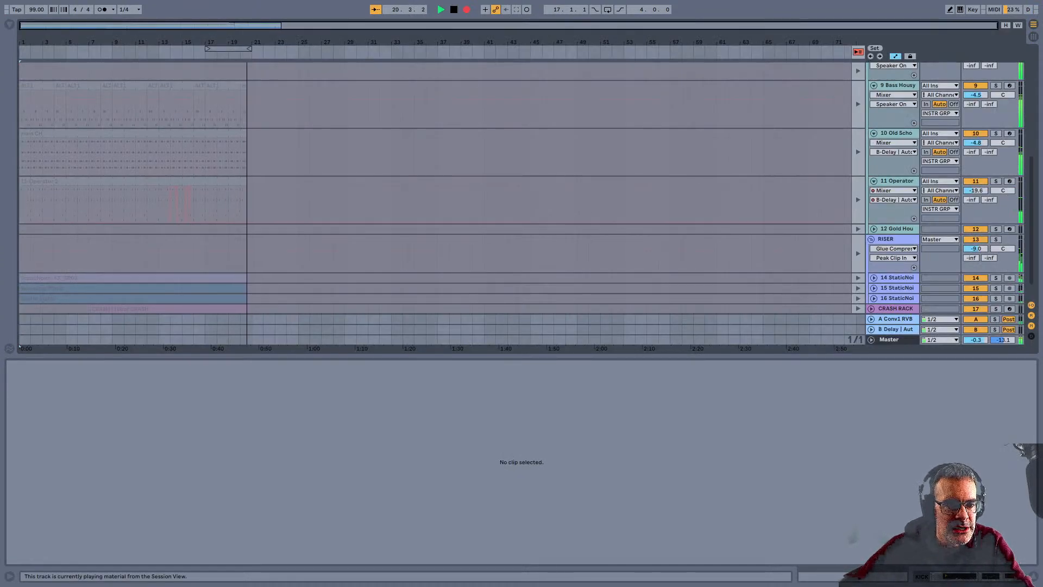
key("Tab")
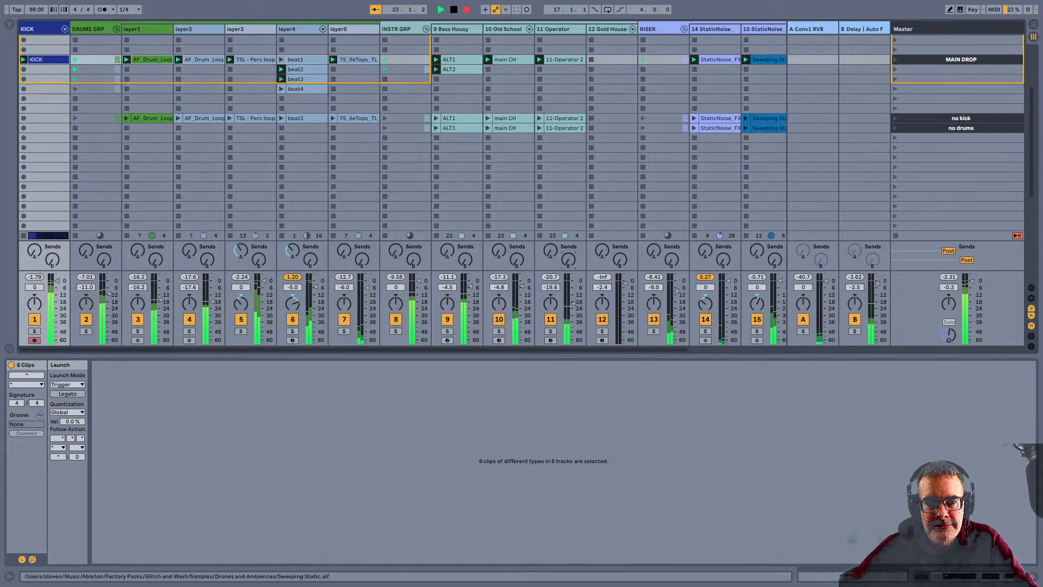
Launch the no drums scene during the recording and arm the 12 Gold House track for live playing
scroll(403, 185, "right", 1)
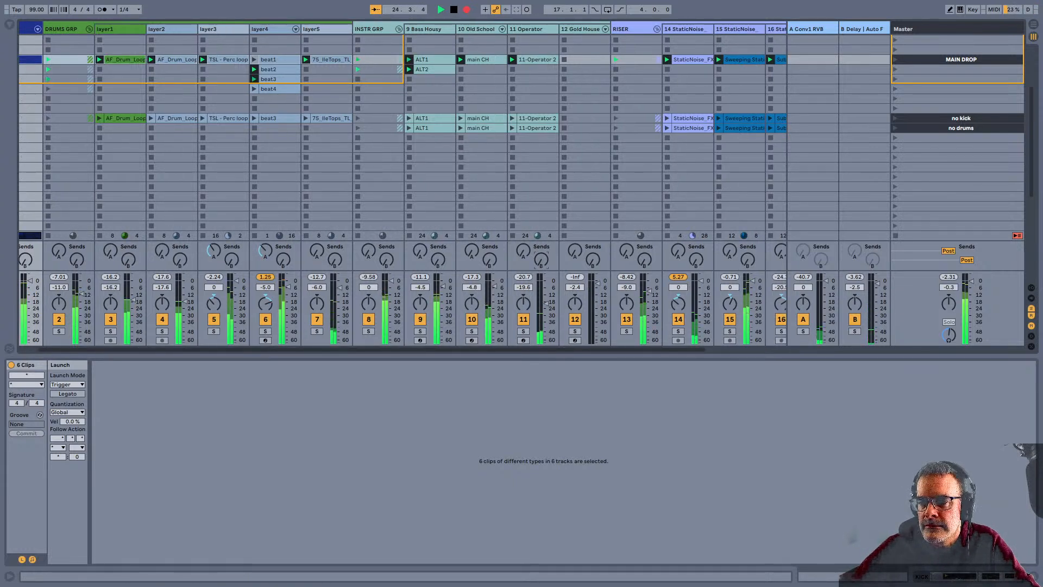
left_click(895, 129)
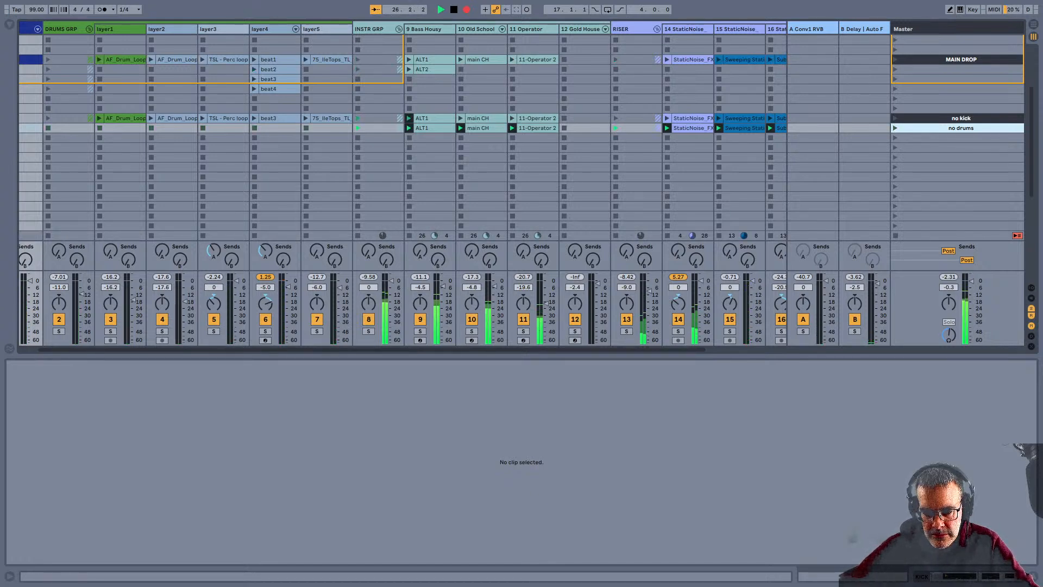
left_click(575, 341)
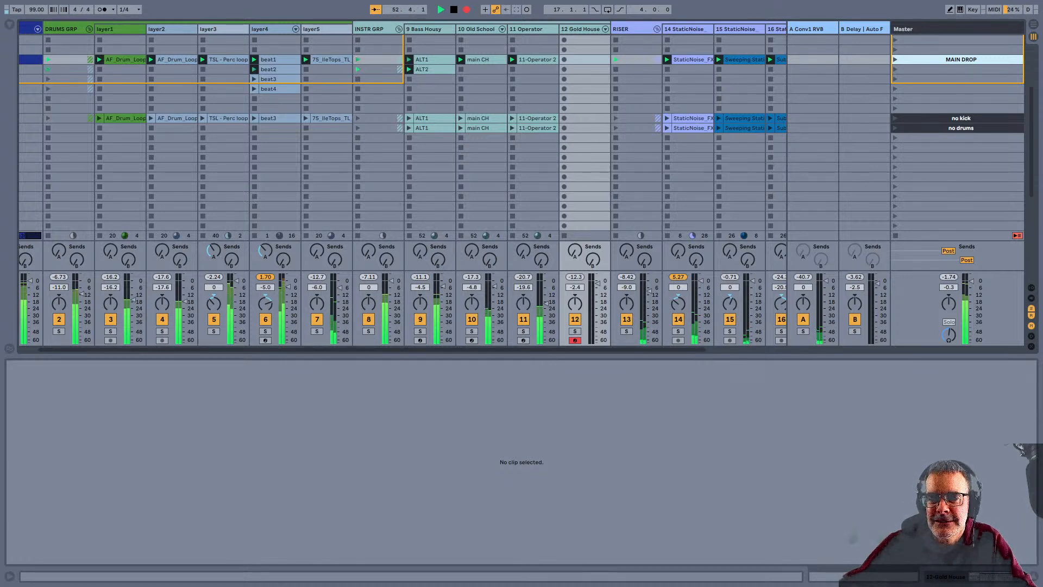
Launch the no kick scene followed by the no drums scene while recording, and check the take in the Arrangement
left_click(895, 118)
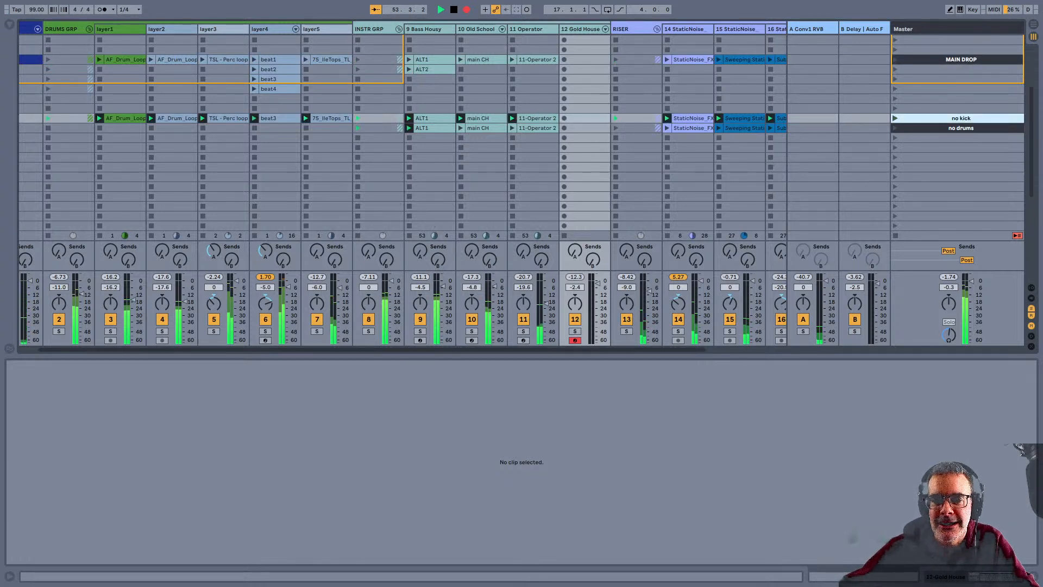
scroll(403, 186, "left", 1)
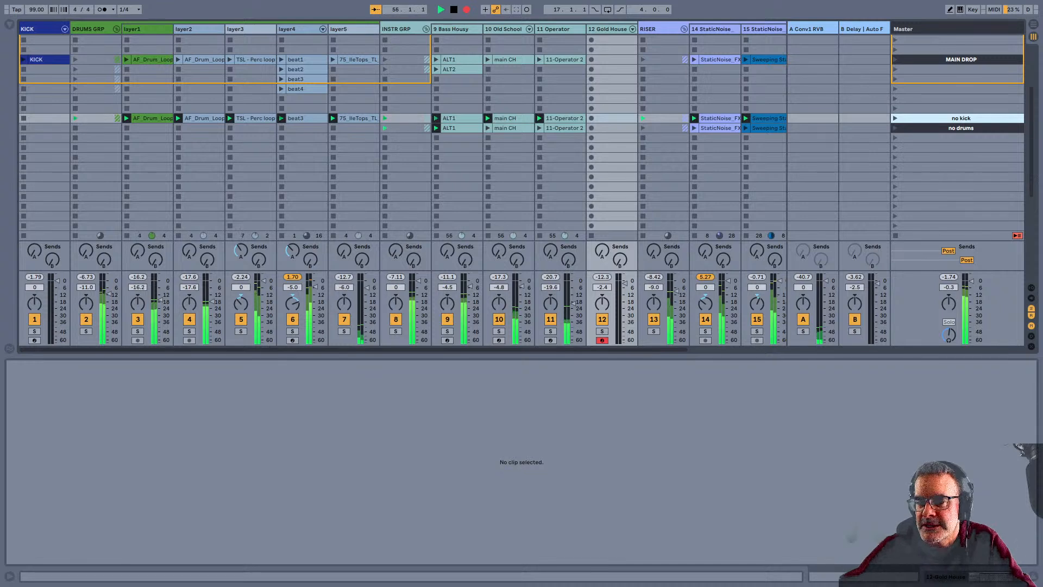
left_click(895, 128)
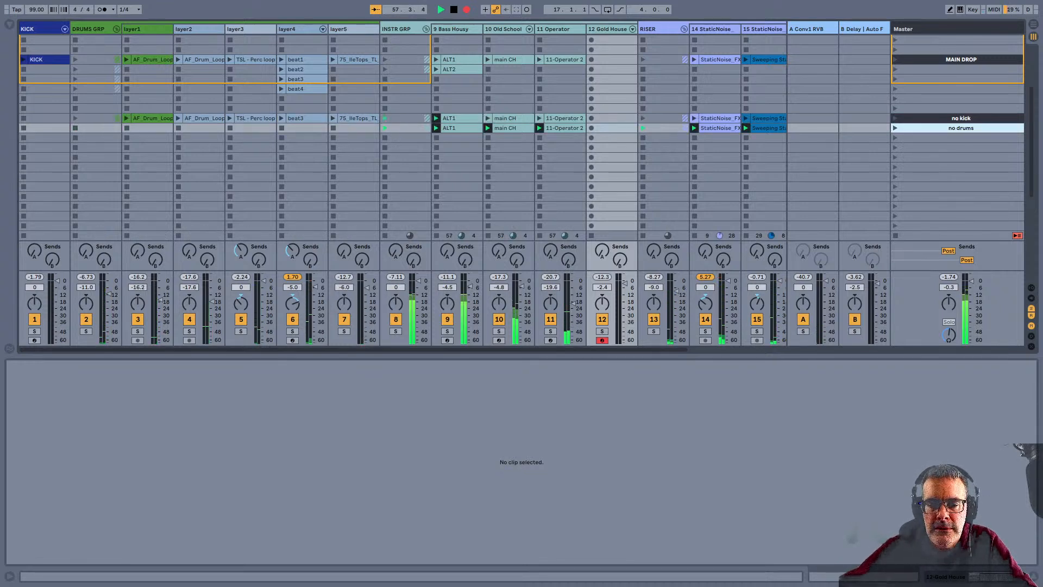
key("Tab")
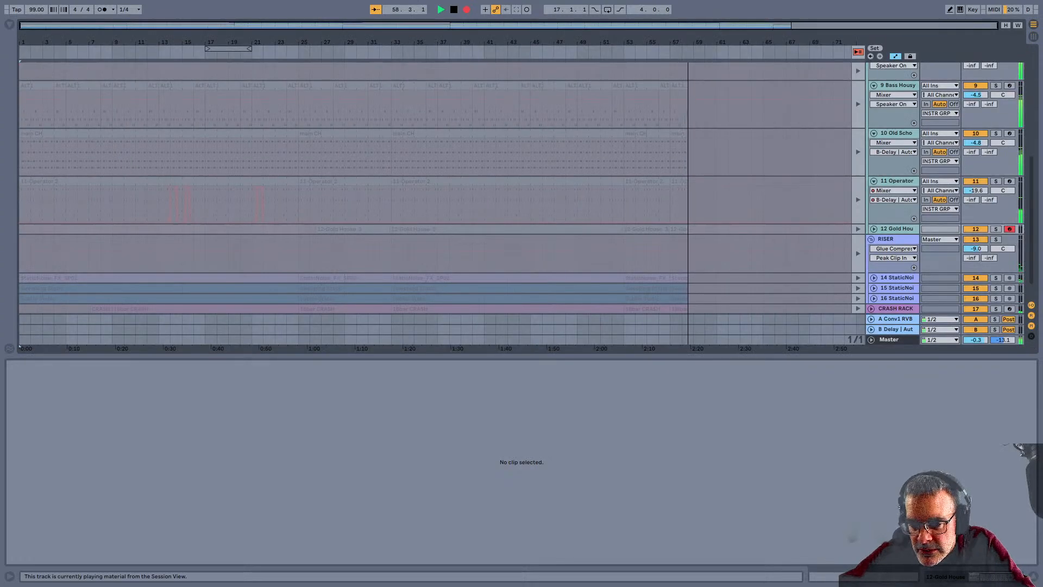
key("Tab")
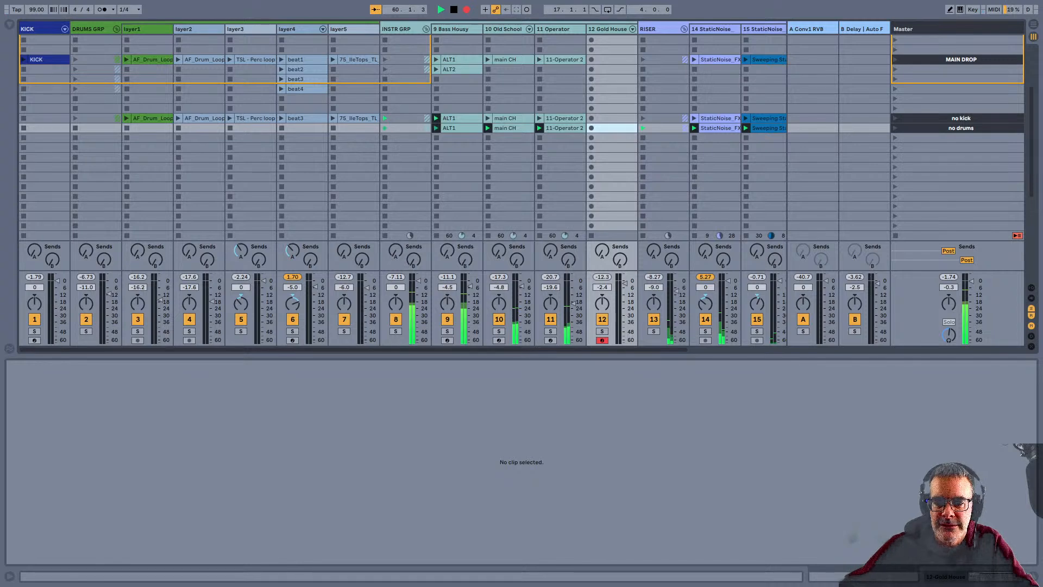
Bring in MAIN DROP's layer5 tops loop and layer3 percussion loop one after the other during the recording
scroll(522, 132, "up", 3)
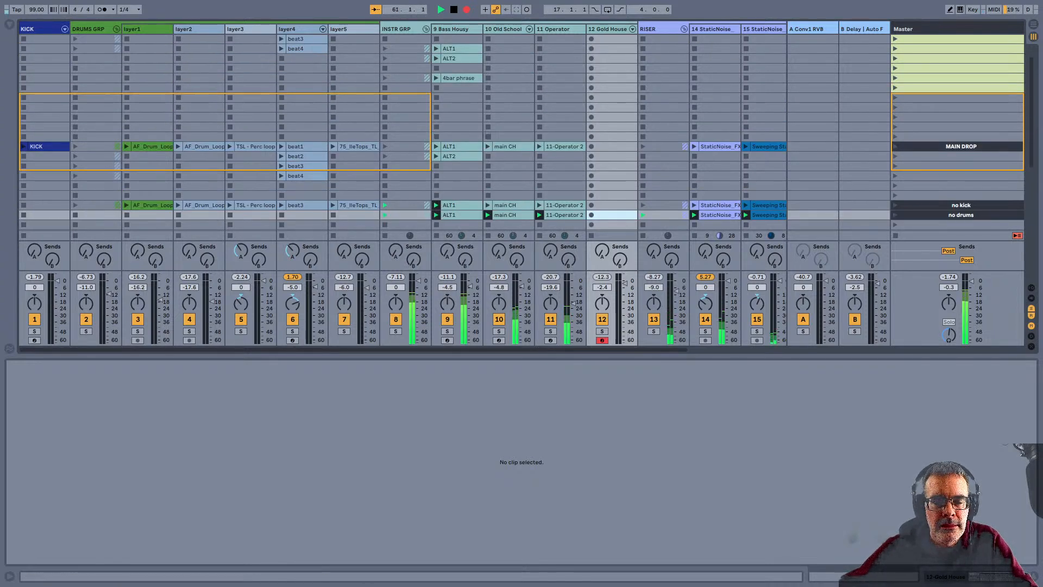
scroll(521, 132, "down", 2)
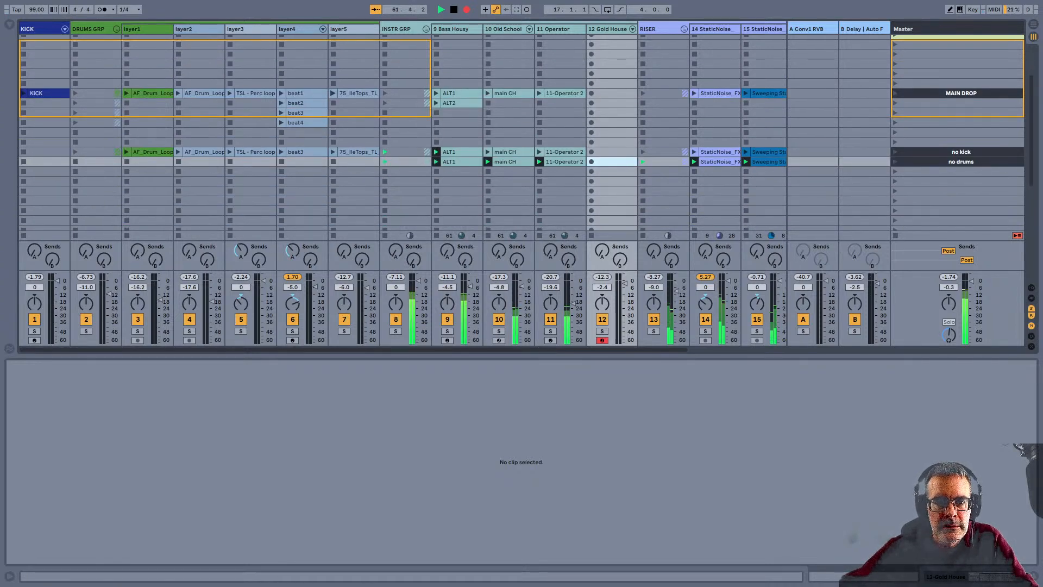
left_click(333, 94)
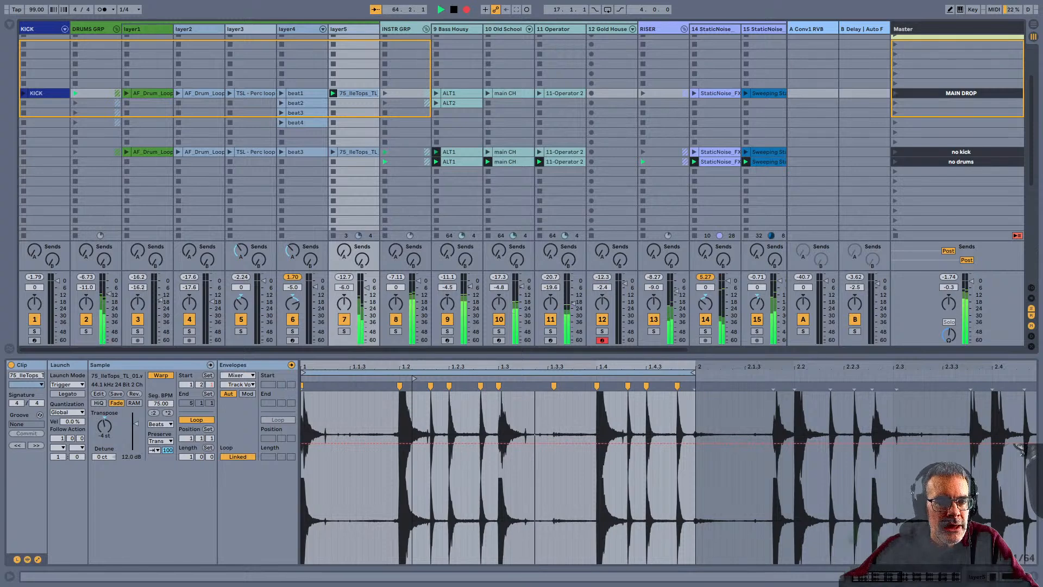
left_click(229, 93)
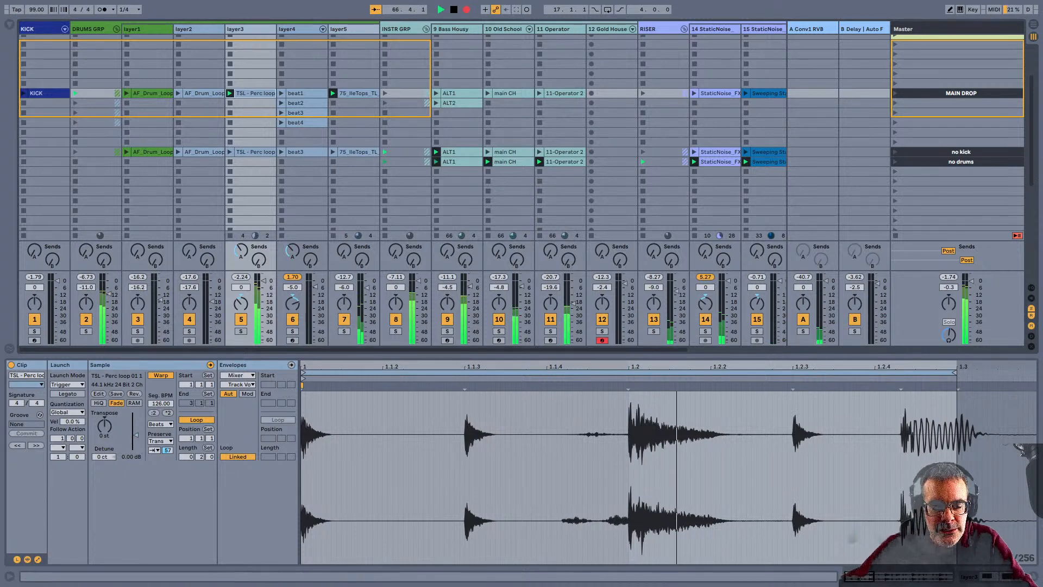
scroll(402, 185, "right", 3)
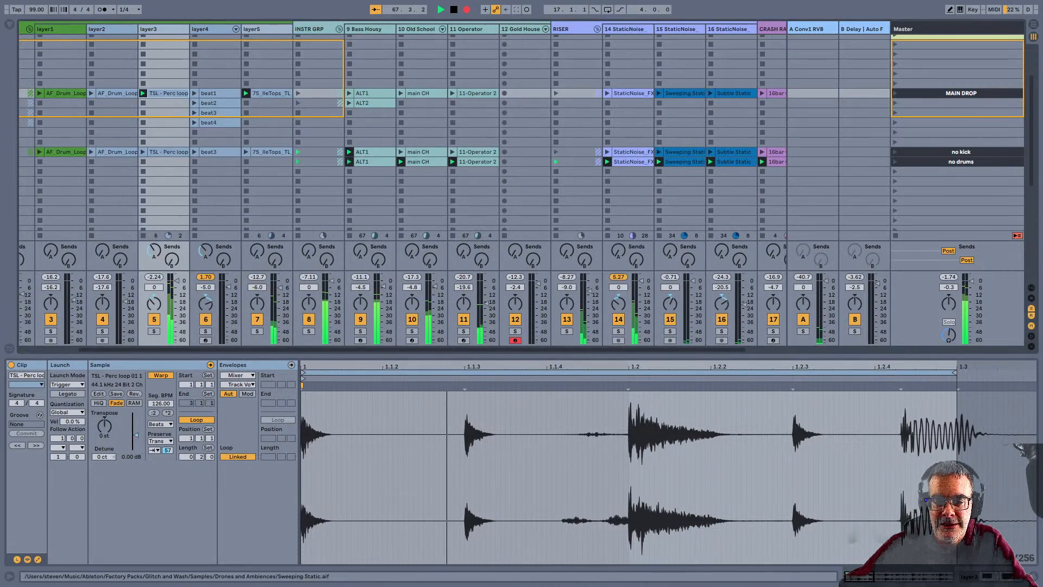
scroll(402, 185, "left", 3)
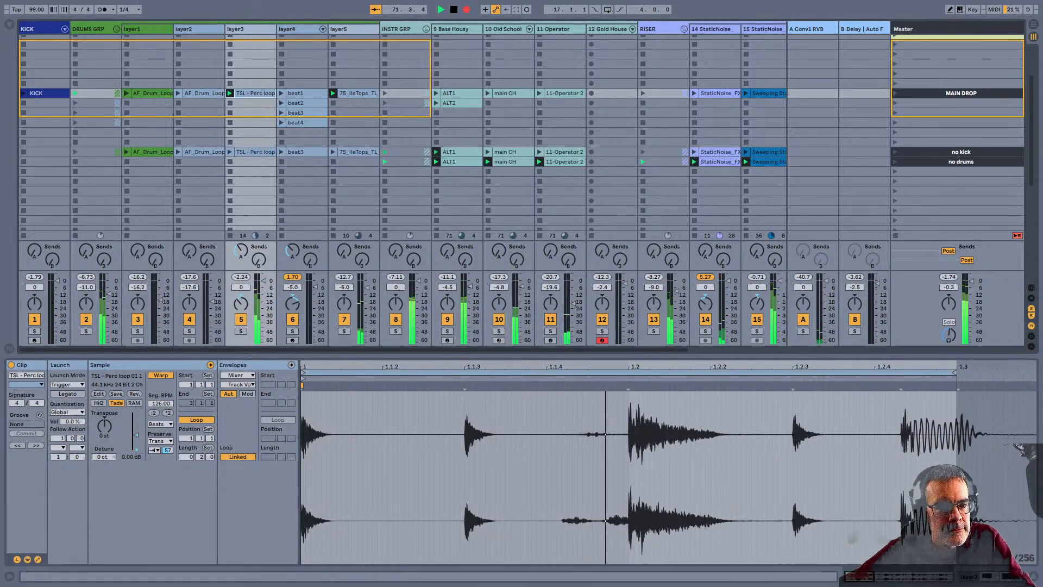
Launch MAIN DROP's layer1 drum loop and KICK clip to rebuild the groove in the recording
left_click(127, 94)
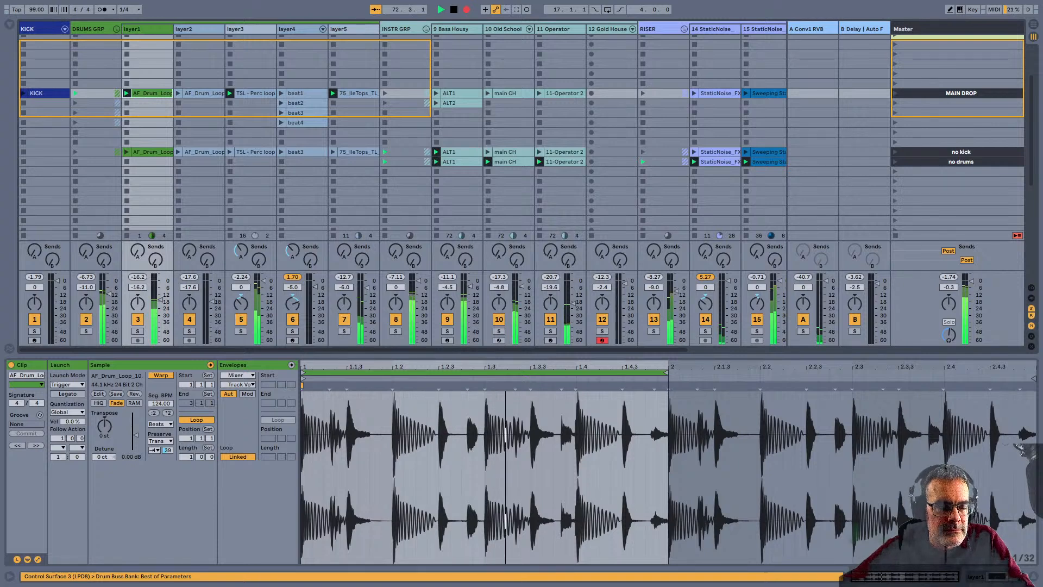
left_click(24, 93)
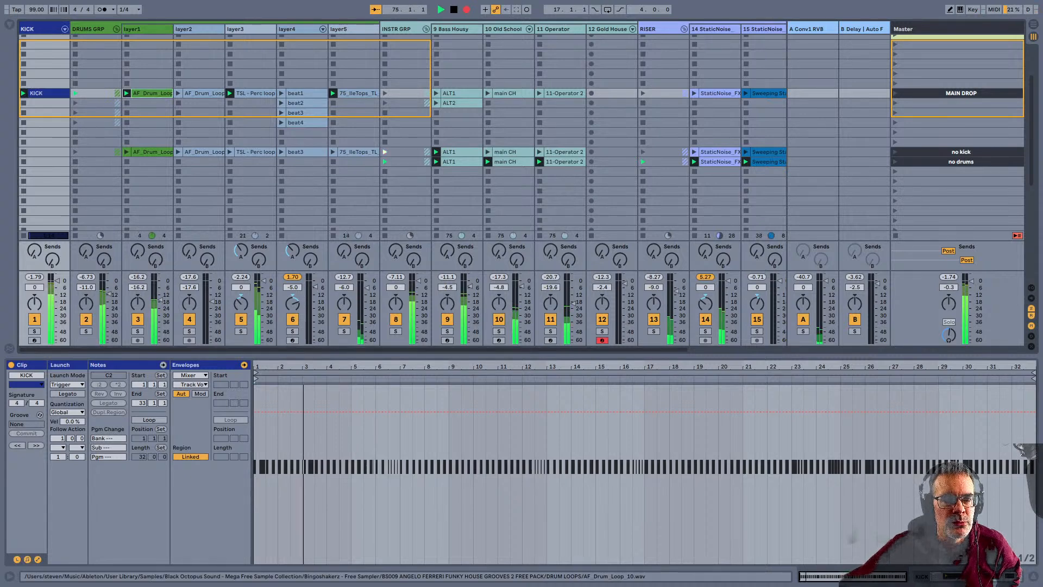
left_click(152, 93)
left_click(255, 93)
left_click(358, 94)
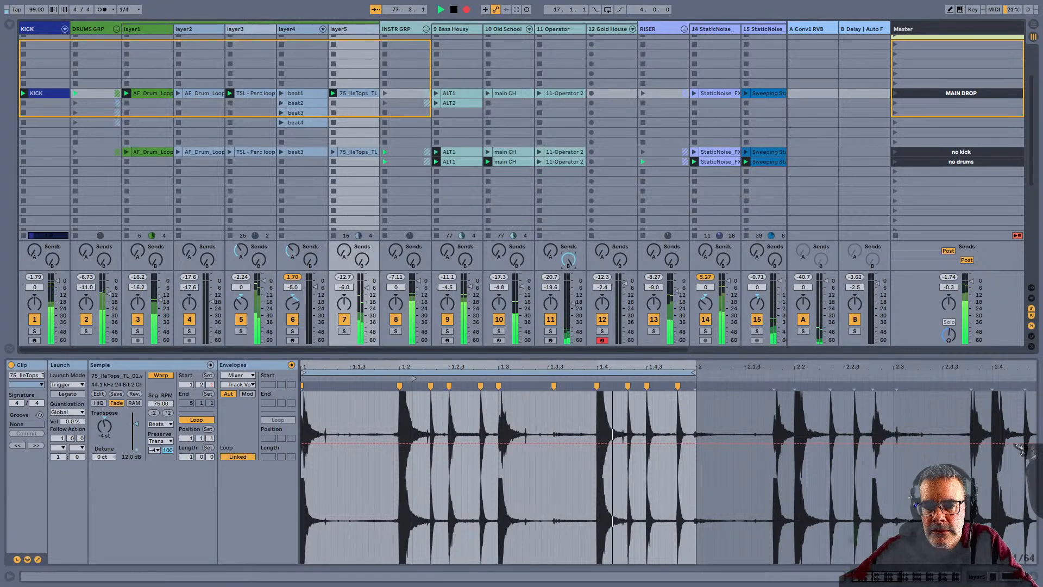
Relaunch the no drums row's 11-Operator 2 clip and switch its track on and off to record a delay throw
left_click(540, 162)
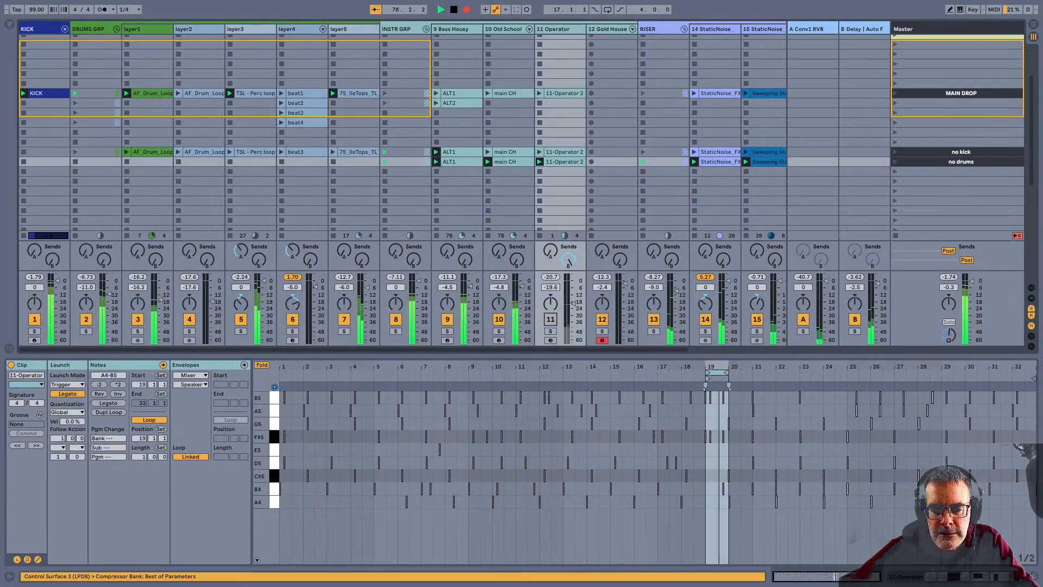
left_click(550, 319)
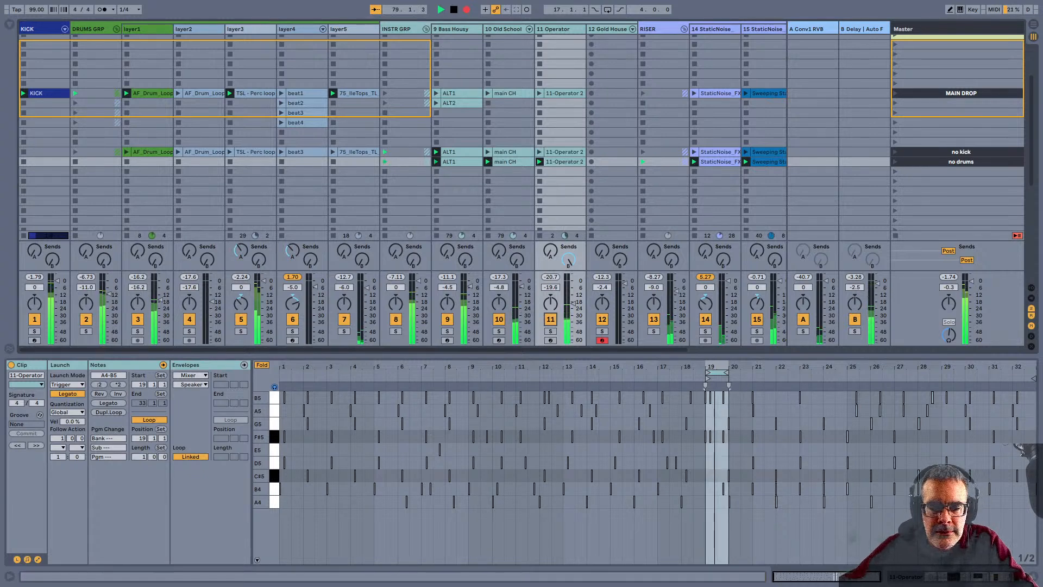
left_click(550, 319)
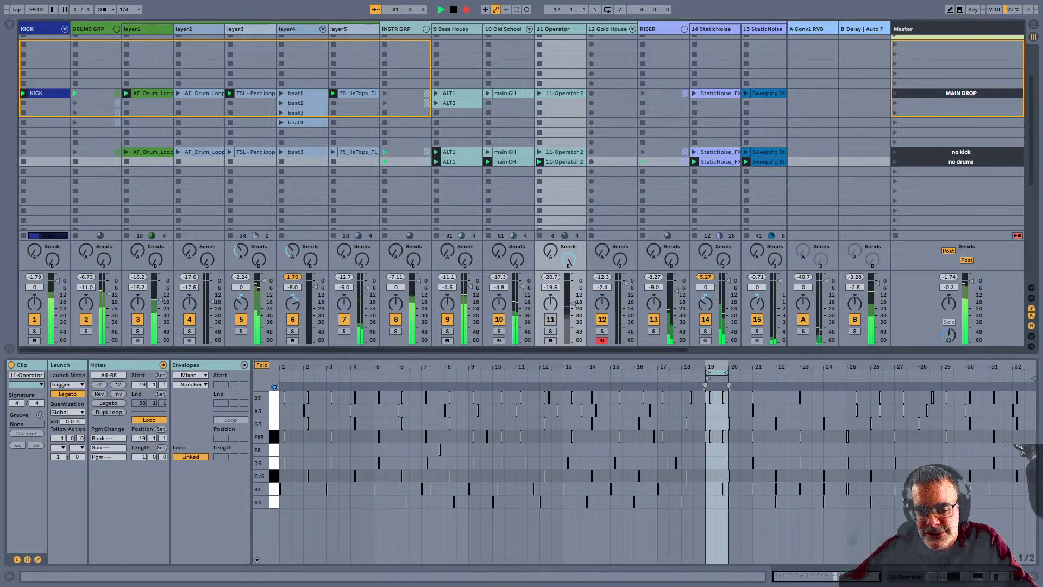
Raise the Delay feedback on the B return track to 72 % and switch 11 Operator briefly on and off again
key("ctrl+alt+r")
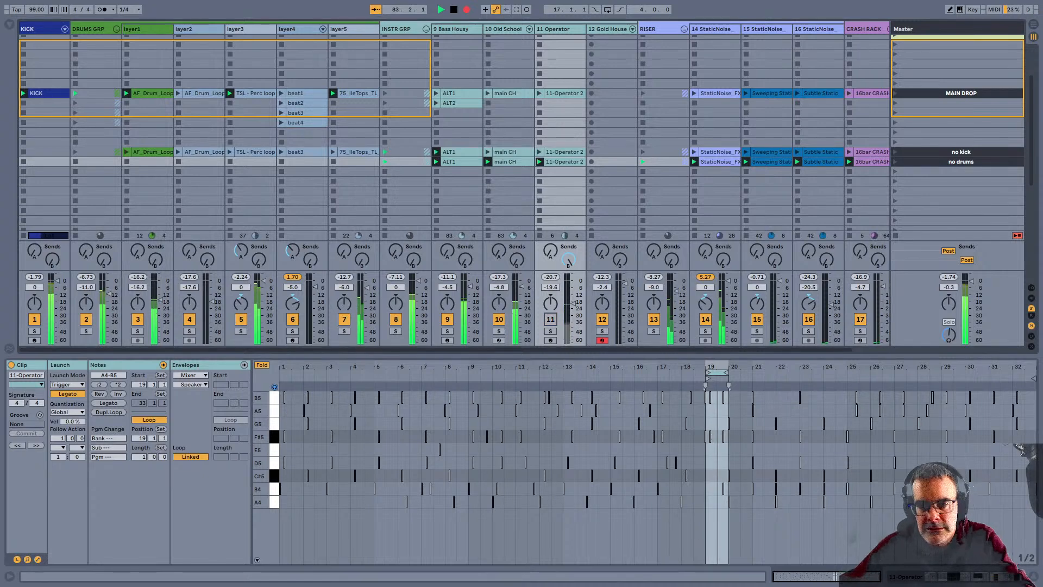
key("ctrl+alt+r")
left_click(861, 29)
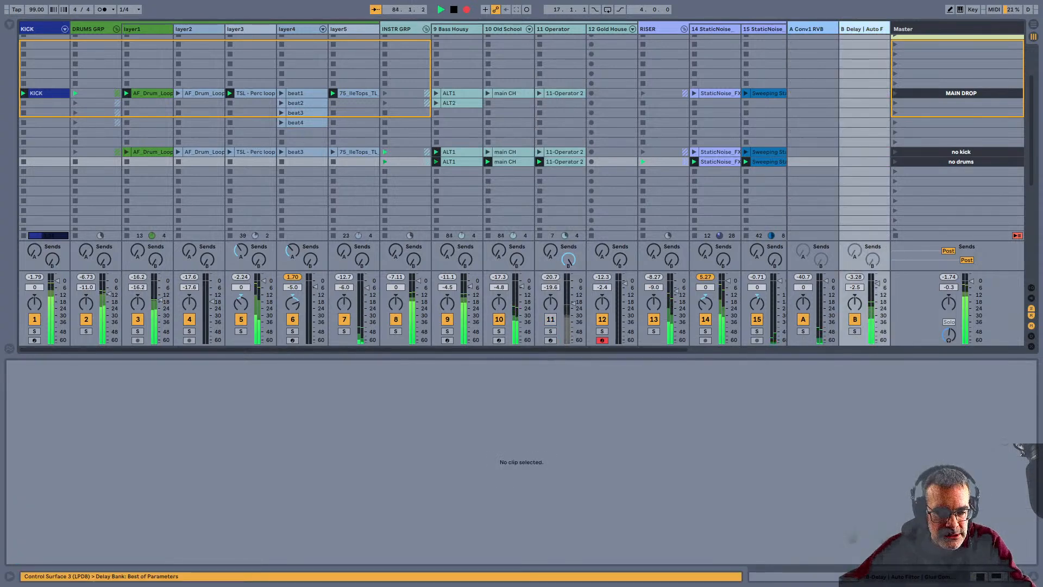
key("shift+Tab")
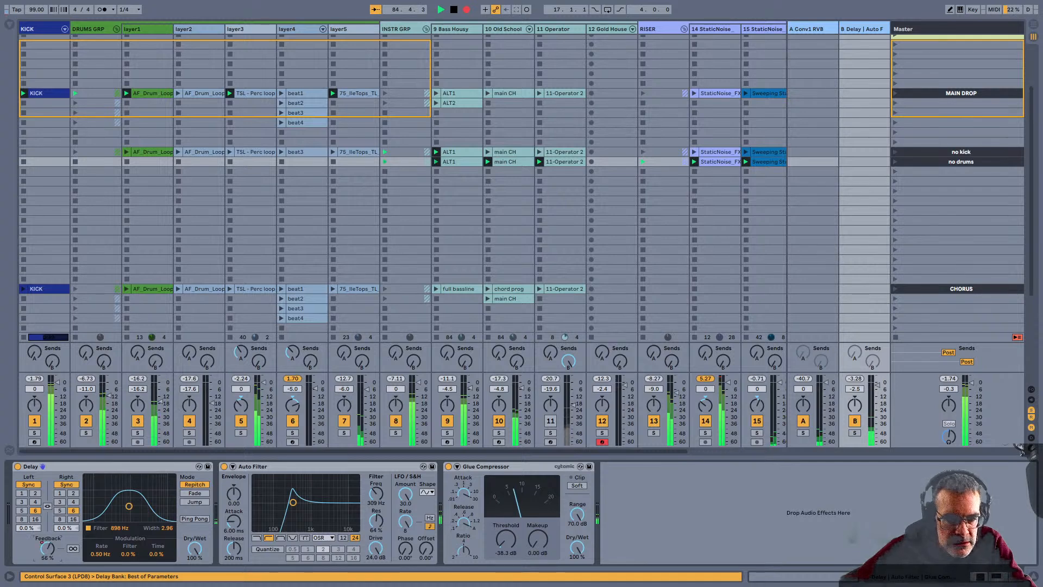
left_click_drag(47, 548, 47, 538)
left_click(550, 421)
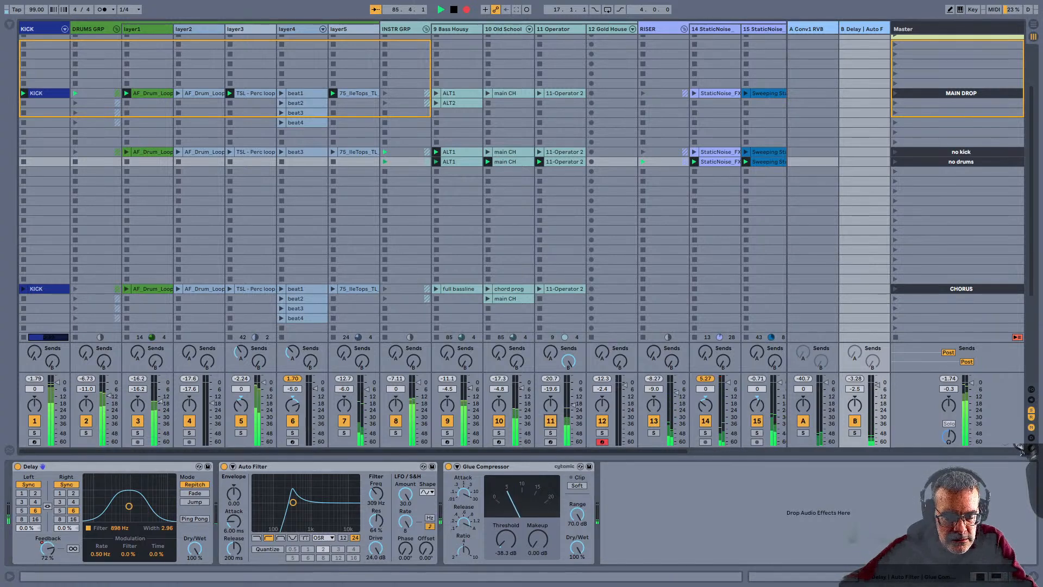
left_click(550, 421)
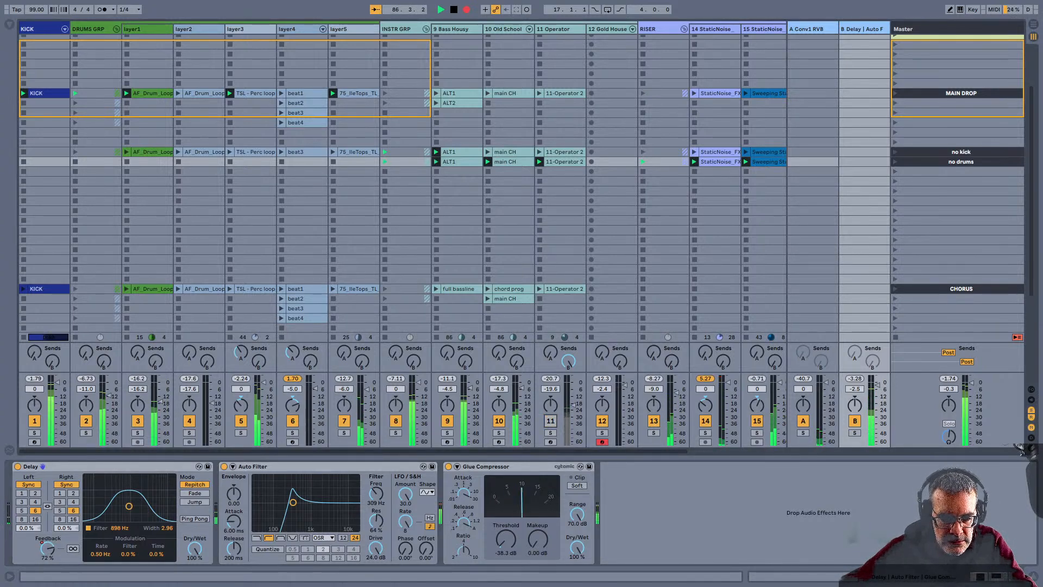
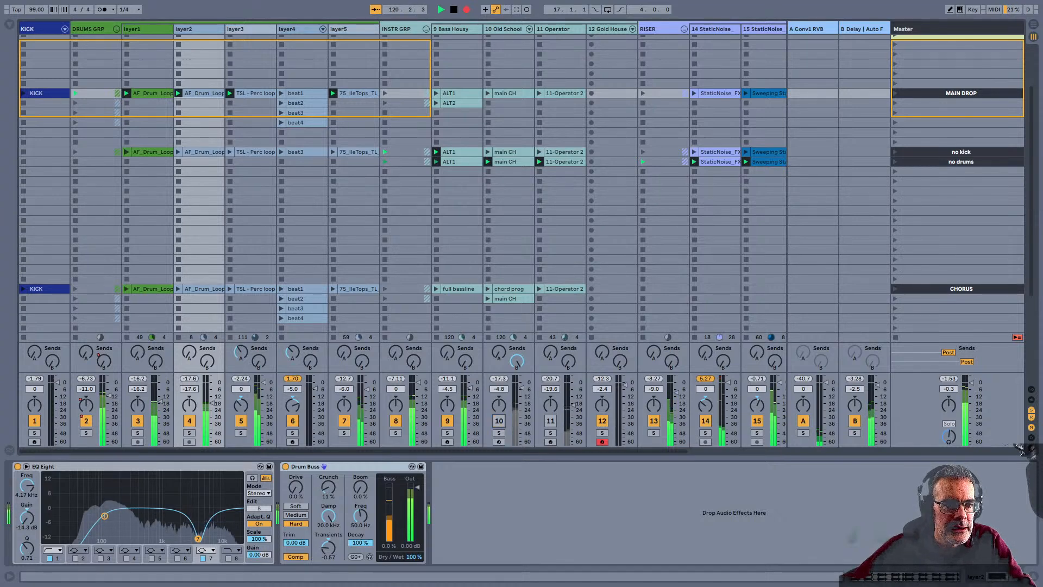
Launch MAIN DROP's KICK clip again during the recording and toggle the 11 Operator track's mute
left_click(23, 94)
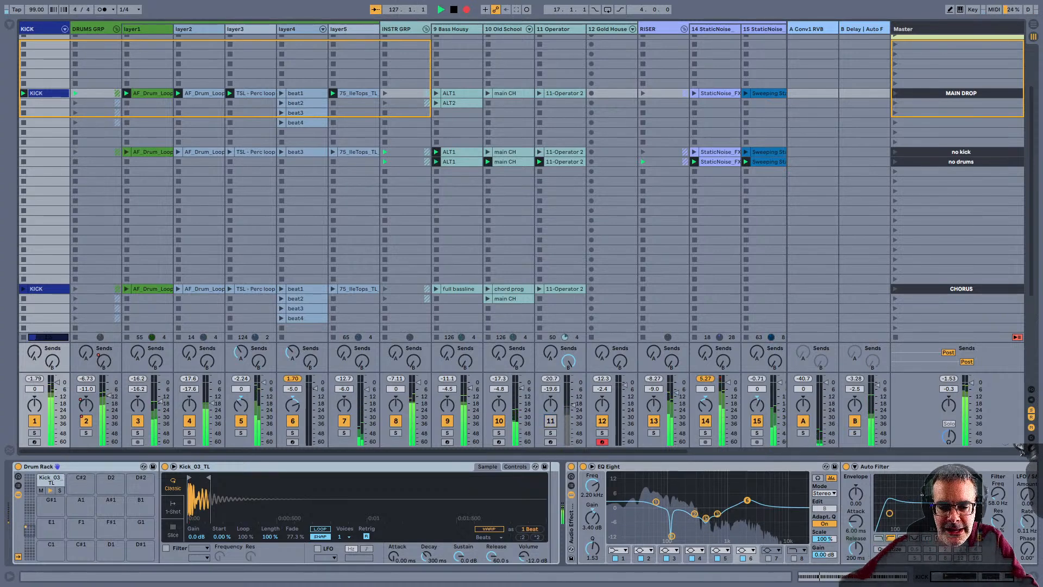
left_click(550, 421)
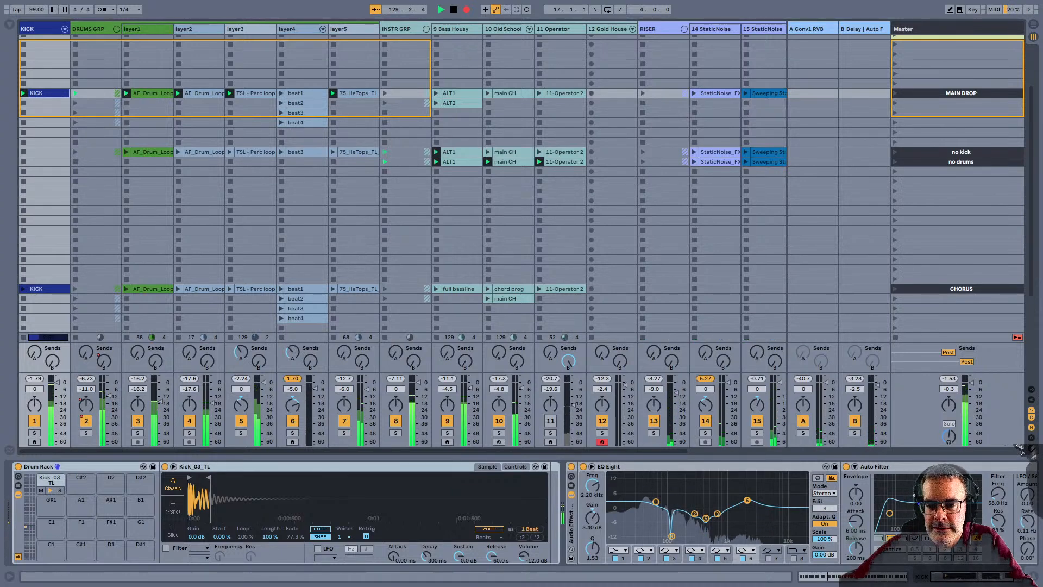
Look over the playing tracks and the automation recorded in the Arrangement, and return to the Session View
scroll(1019, 449, "right", 3)
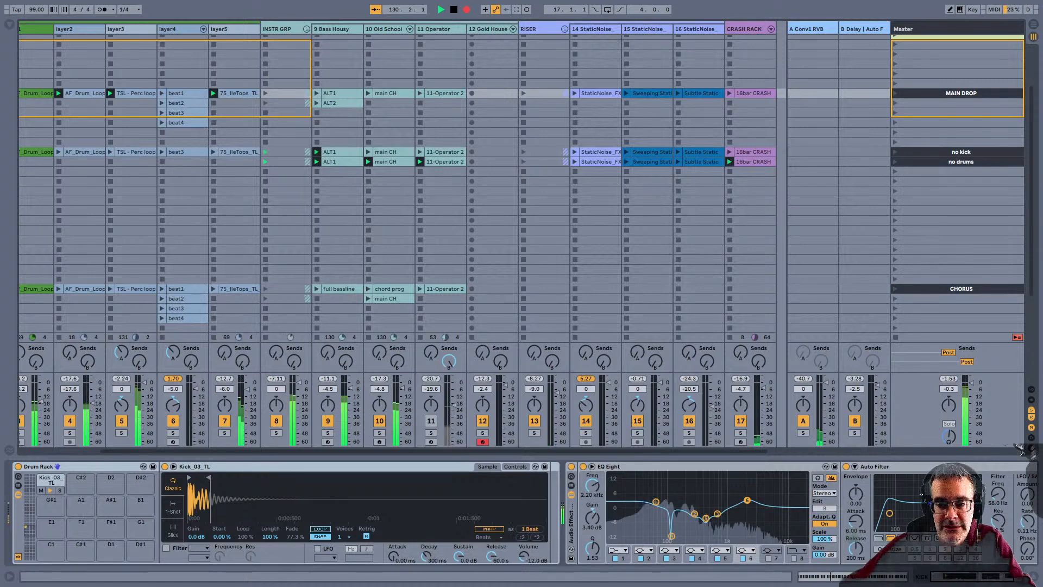
scroll(1020, 449, "left", 3)
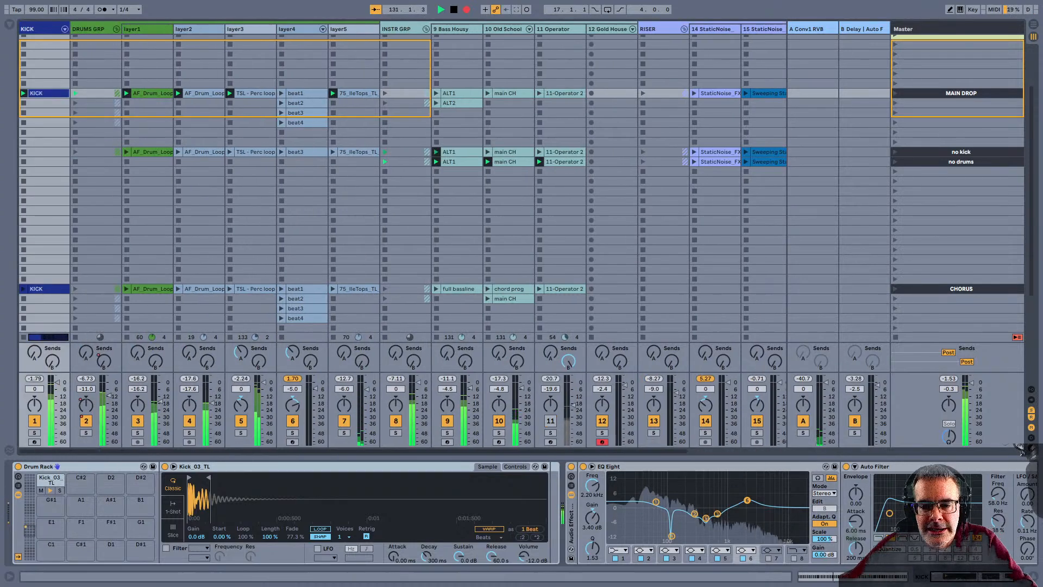
key("Tab")
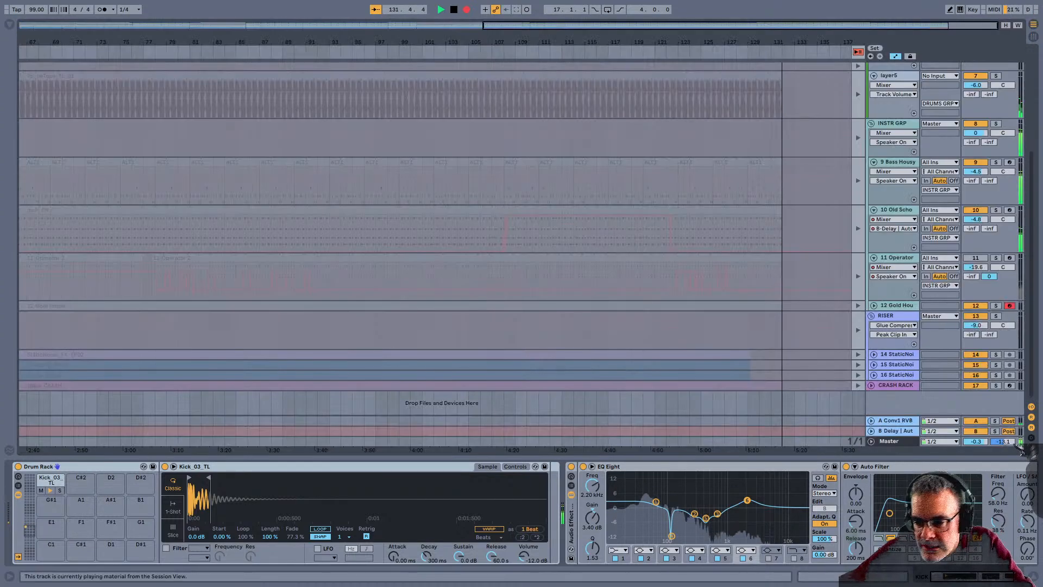
key("Tab")
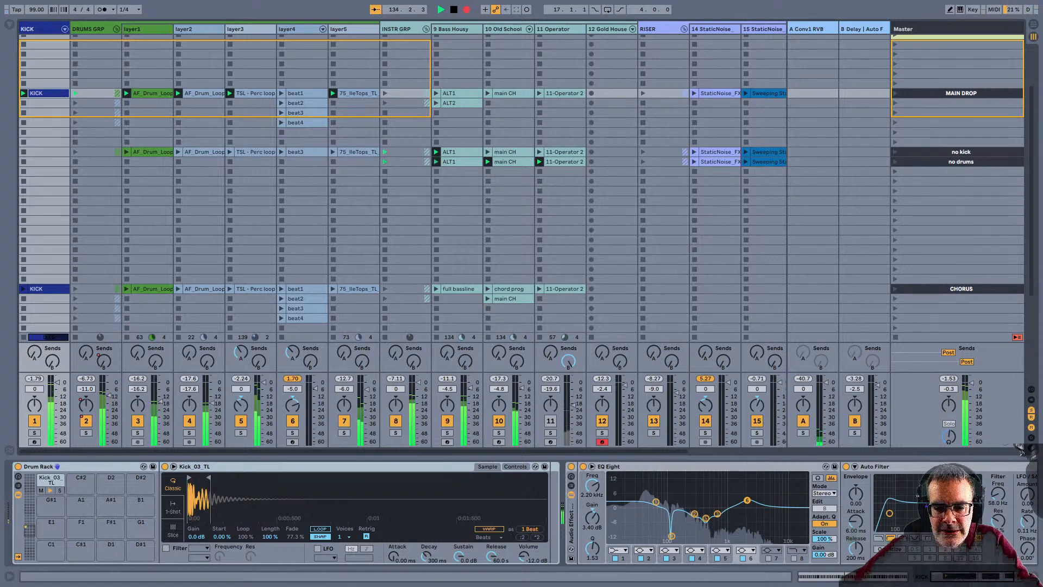
Perform mutes on 10 Old School, layer5, layer2 and 9 Bass Housy to break the groove down in the recording
key("0")
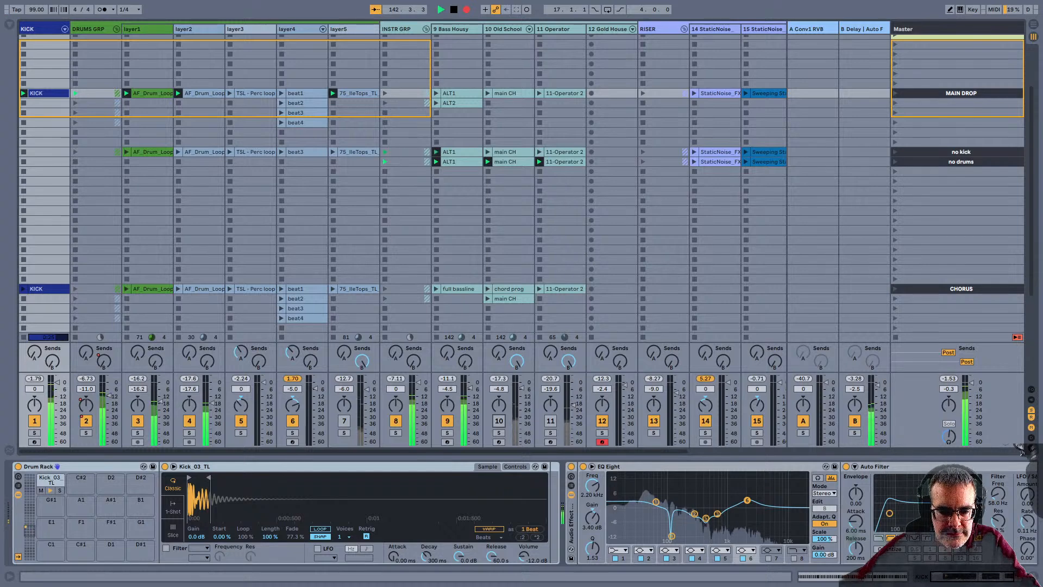
key("F7")
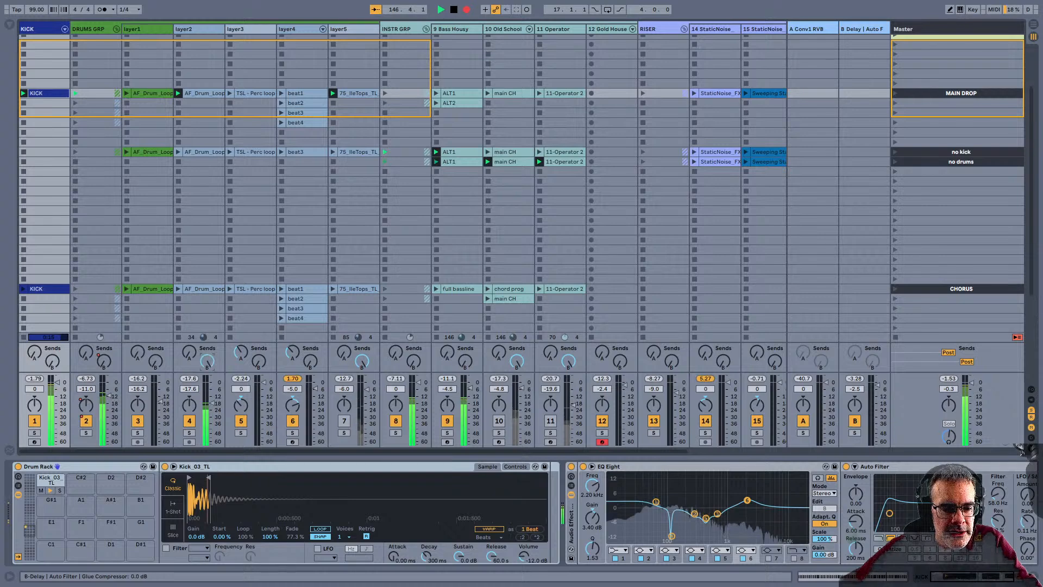
key("F4")
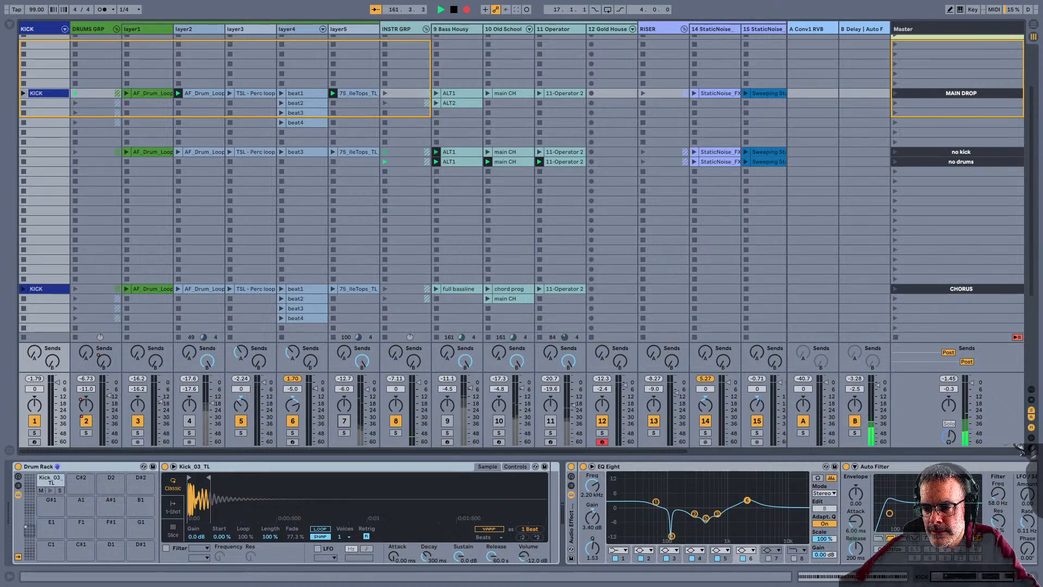
Stop the recording in the Arrangement View and return all tracks to Arrangement playback
key("Tab")
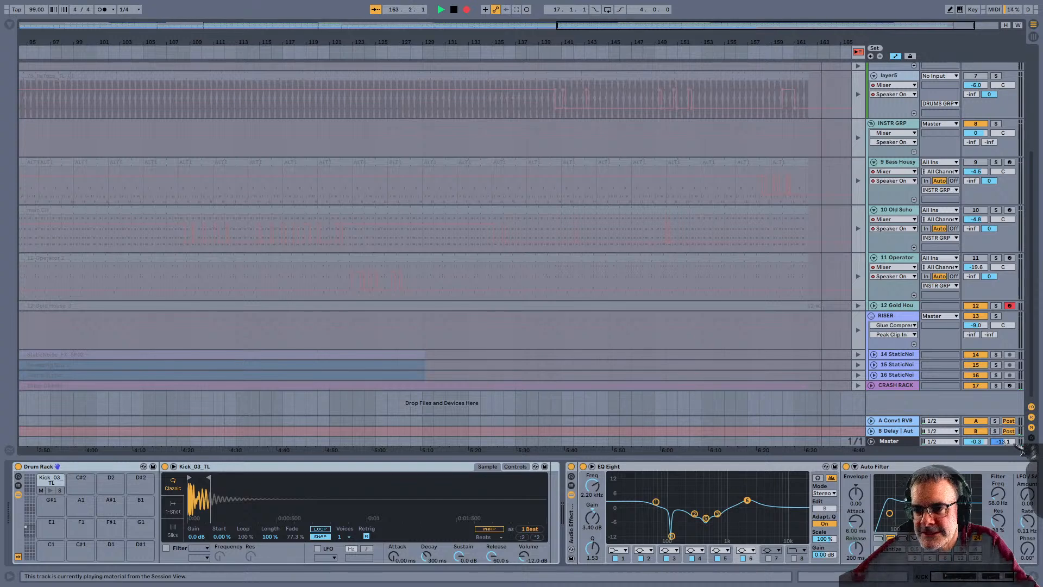
key("space")
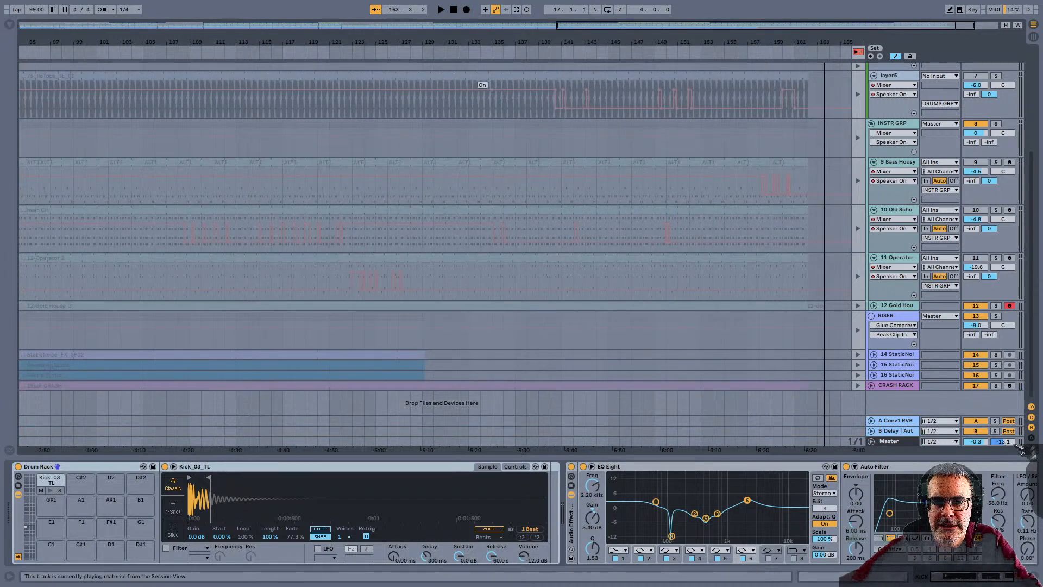
left_click(858, 52)
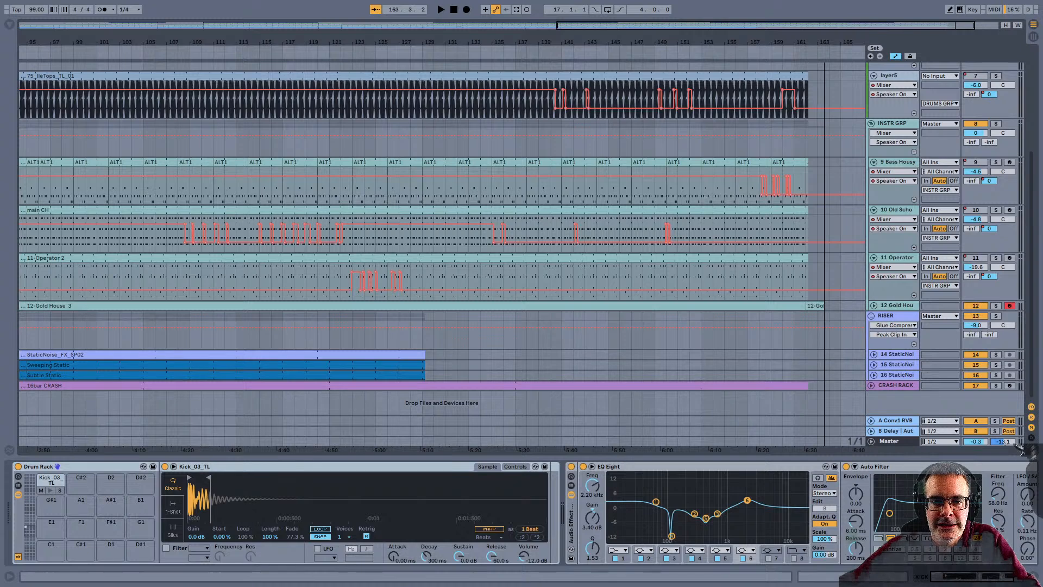
Play the recorded Arrangement from the start with its full length in view, and show the Session View with the Master selected
key("w")
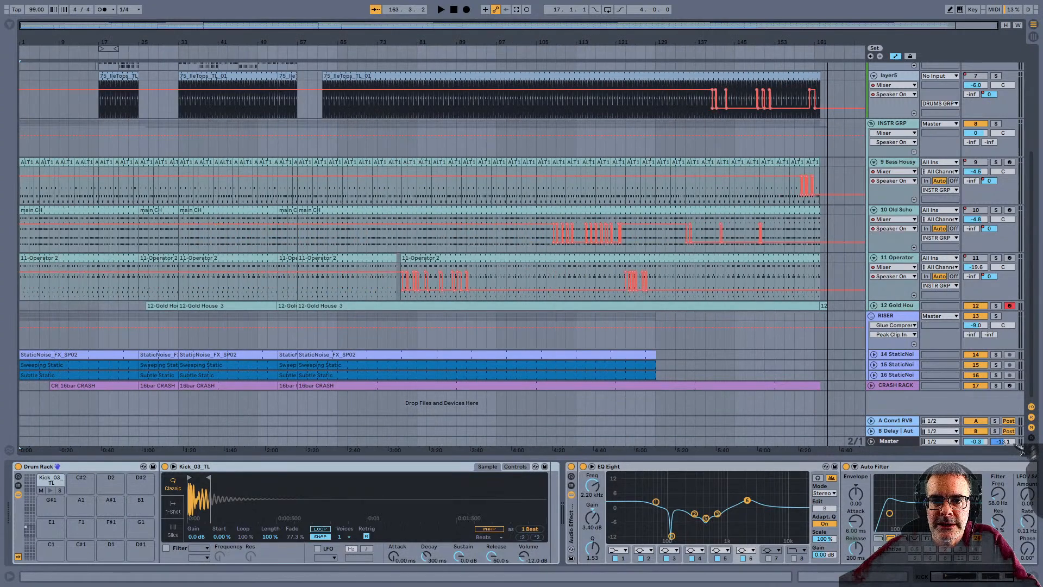
left_click(453, 9)
key("space")
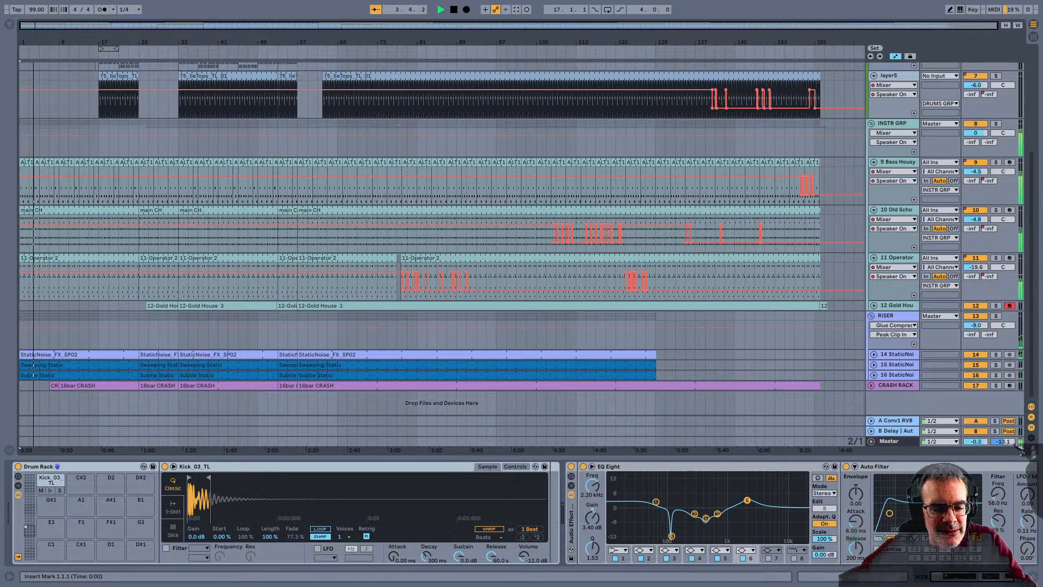
key("Tab")
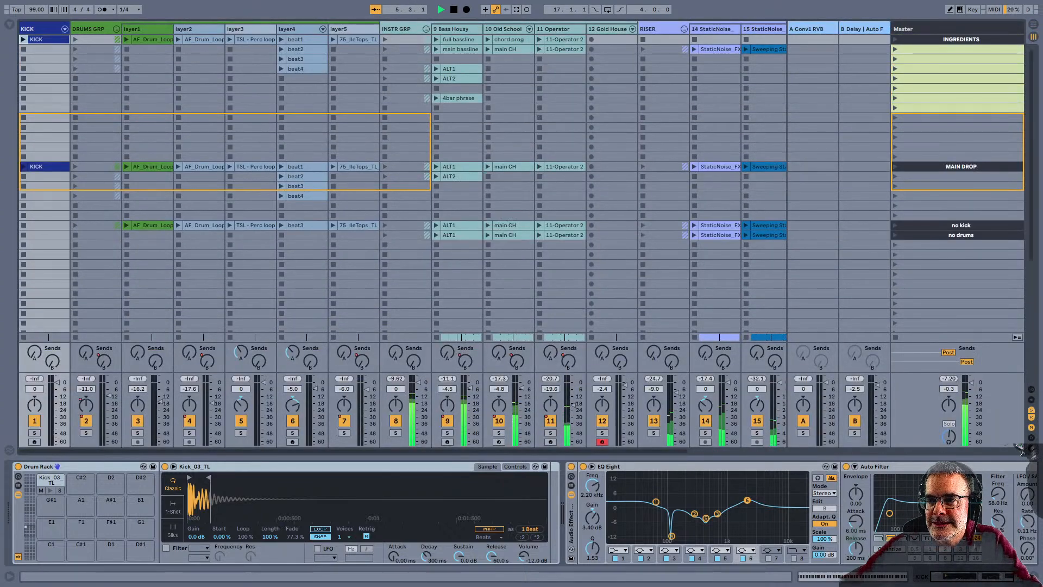
left_click(1019, 449)
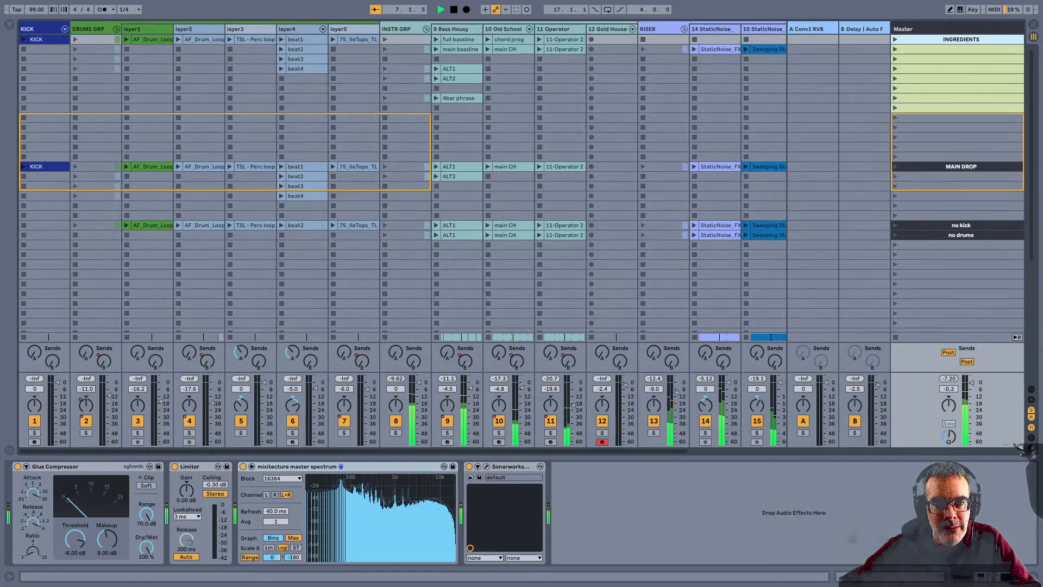
Fold the INSTR GRP, DRUMS GRP and RISER groups during playback so only the main tracks are shown
left_click(426, 29)
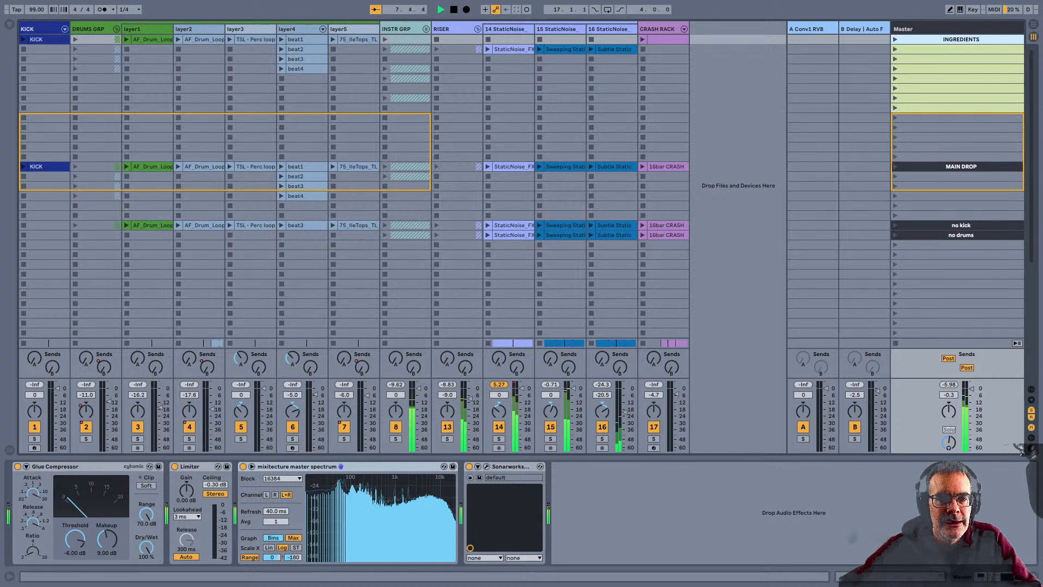
left_click(116, 29)
left_click(219, 29)
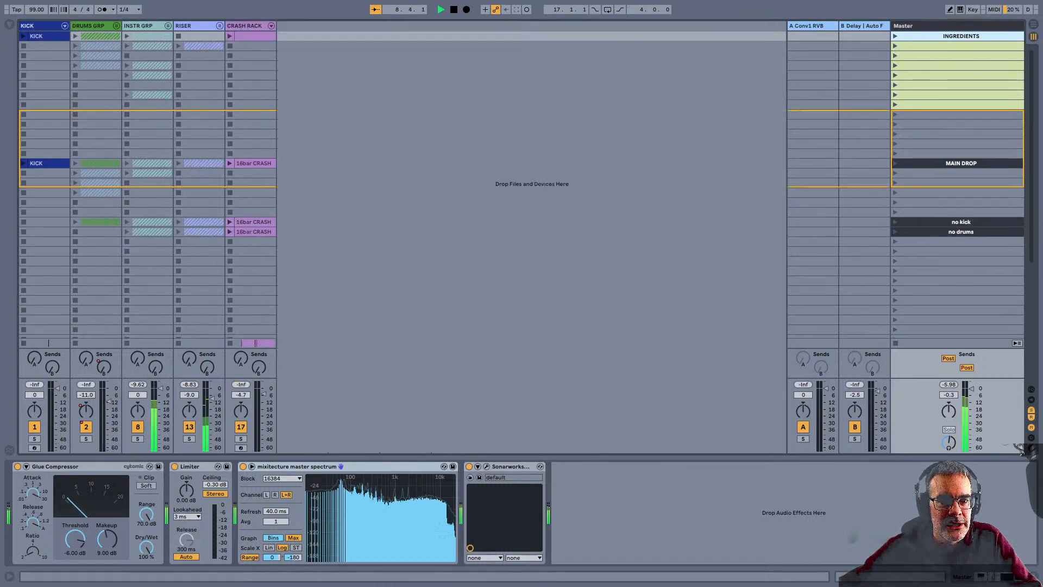
Go through the devices of the CRASH RACK, KICK, DRUMS GRP, INSTR GRP and RISER tracks one by one
left_click(244, 26)
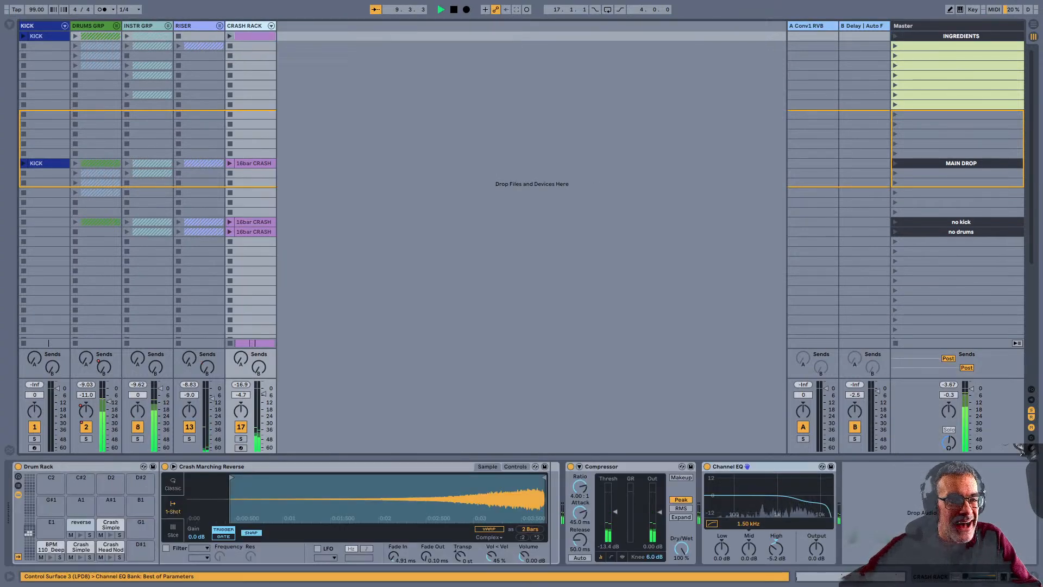
left_click(38, 26)
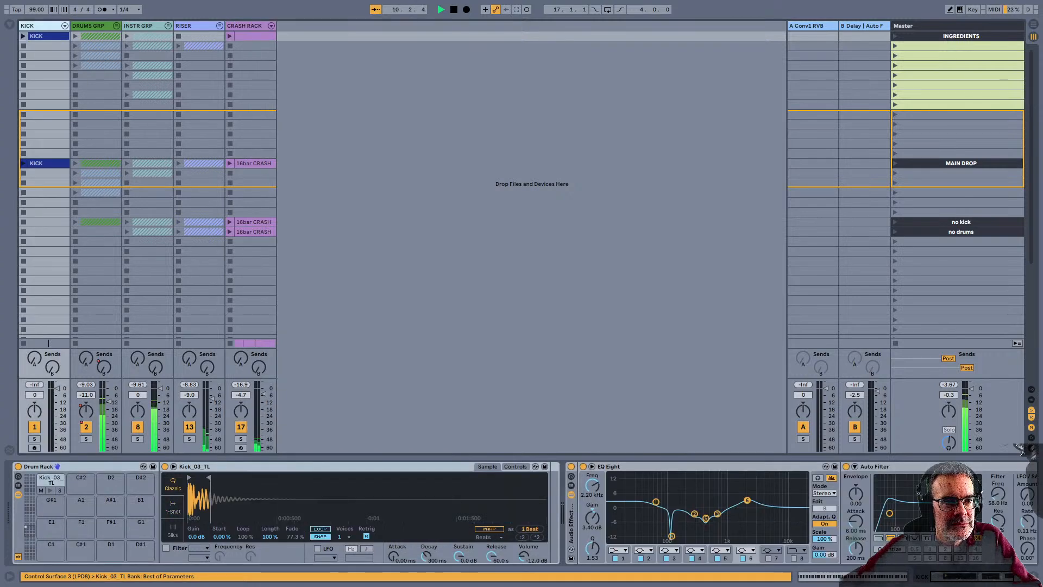
left_click(88, 26)
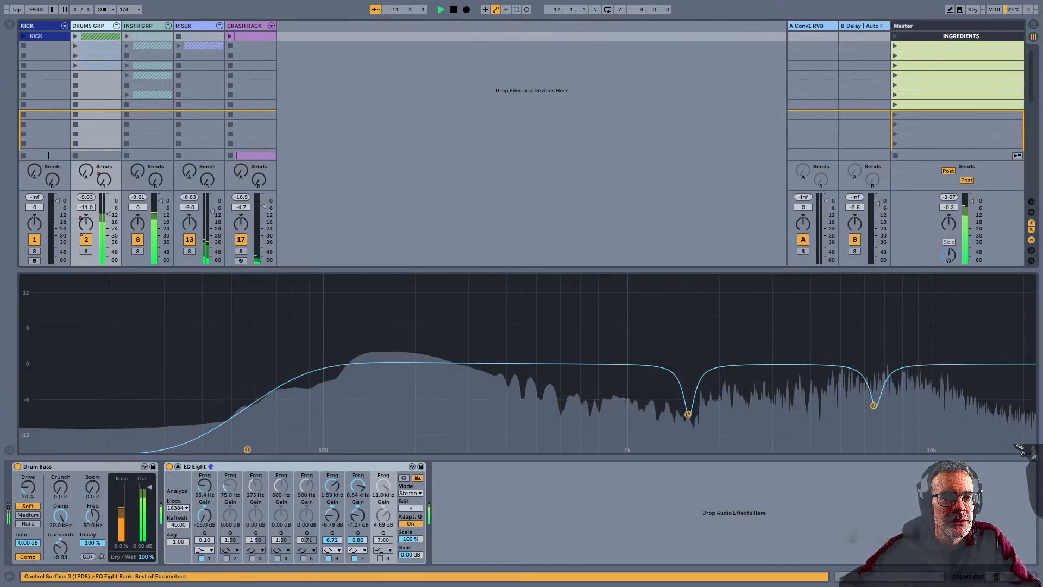
left_click(139, 26)
left_click(185, 26)
left_click(245, 26)
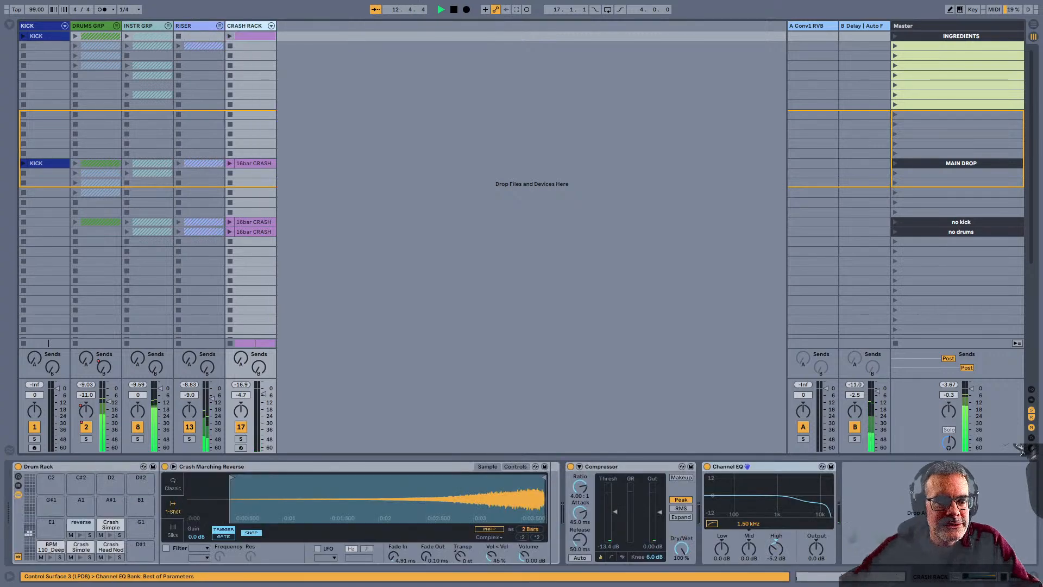
Unfold DRUMS GRP and go through the devices of its tracks from layer1 to layer5
left_click(117, 26)
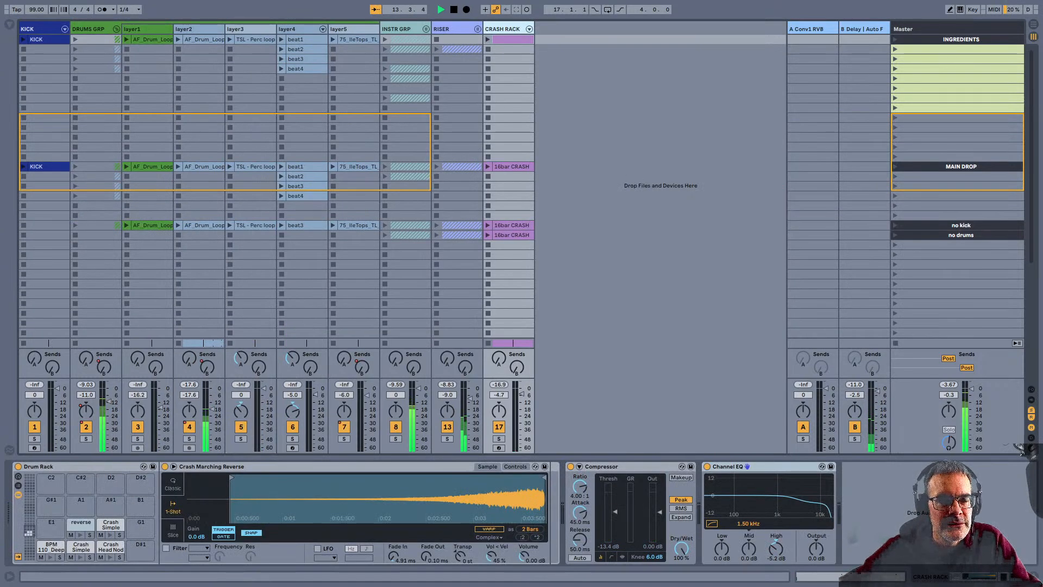
left_click(142, 29)
left_click(196, 29)
left_click(247, 29)
left_click(299, 29)
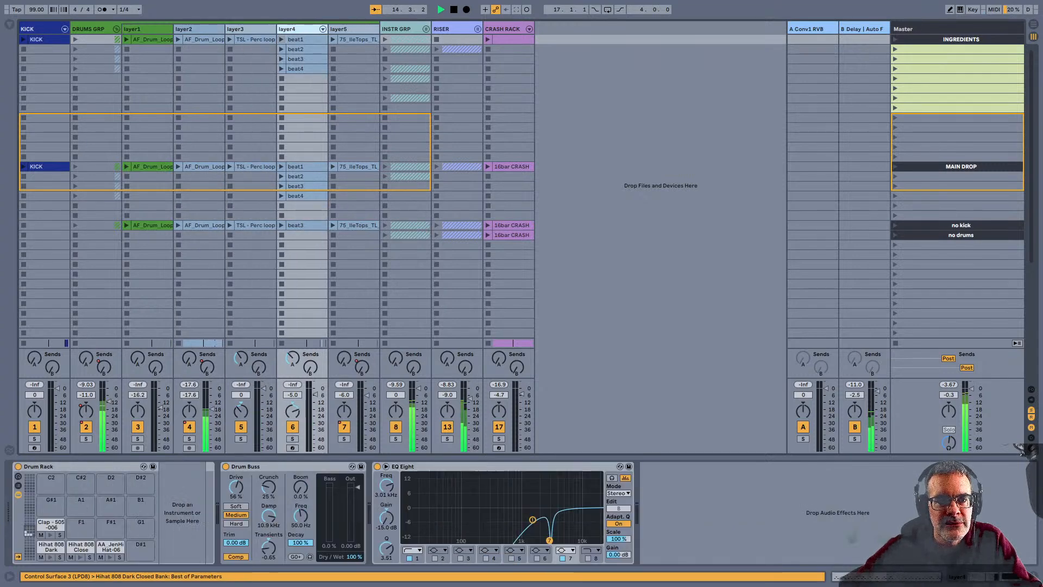
left_click(350, 28)
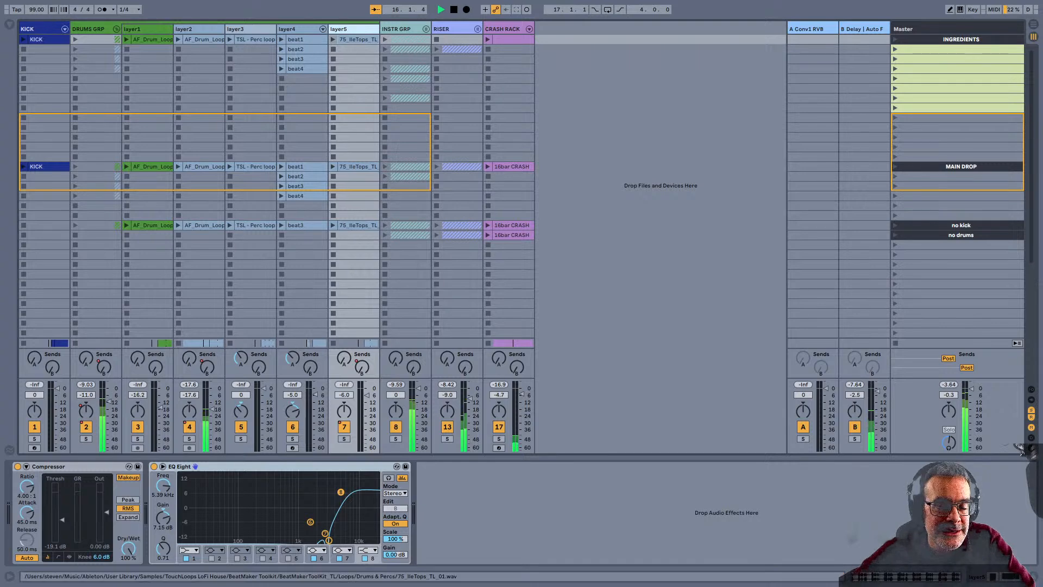
Go through layer4's beat1, beat2 and beat3 clips among the ingredients
left_click(302, 88)
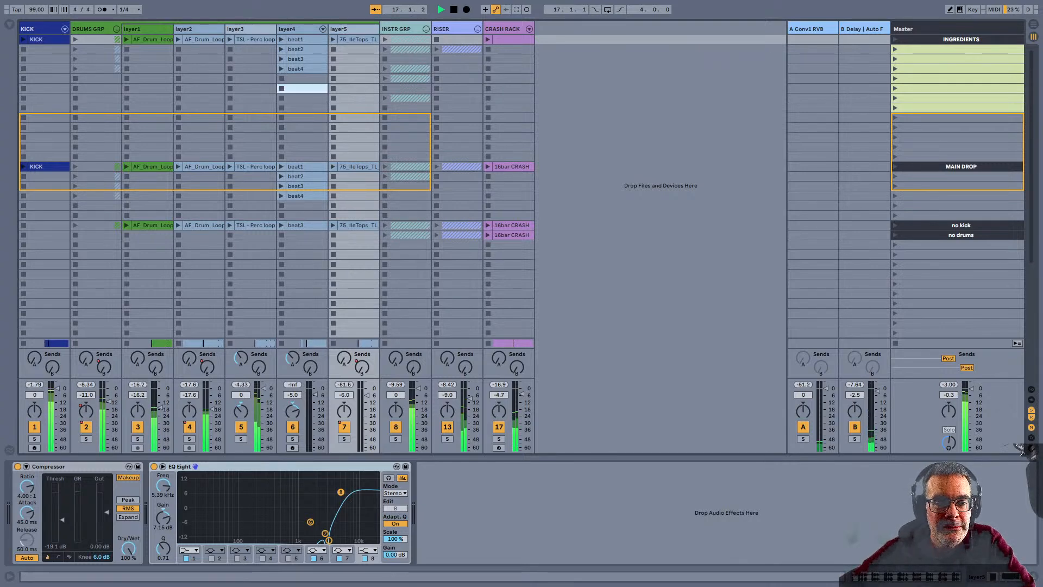
left_click(302, 40)
left_click(302, 49)
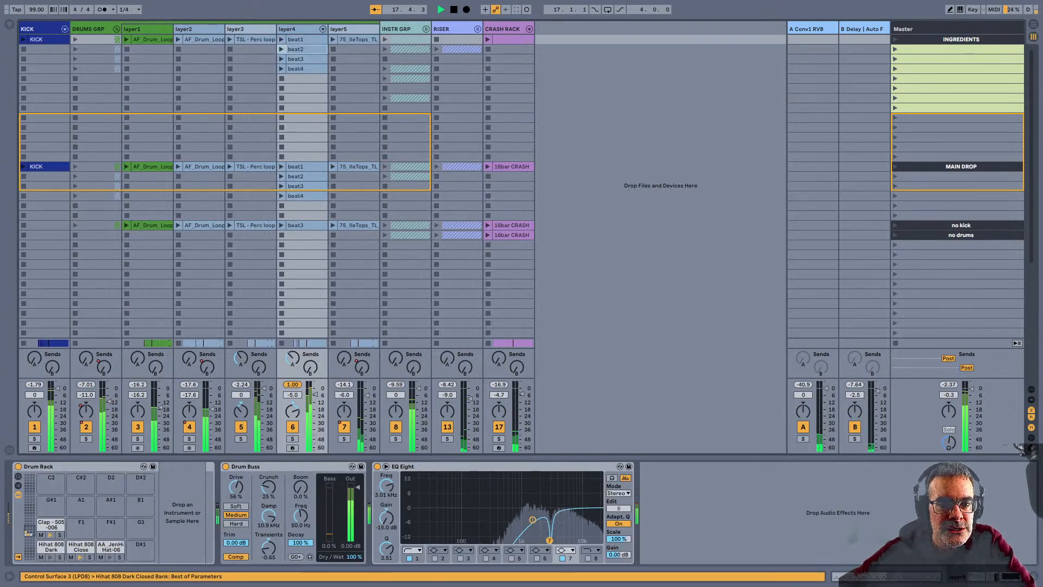
left_click(302, 60)
Unfold INSTR GRP and point out the ALT1 and ALT2 clips on the 9 Bass Housy track
left_click(425, 29)
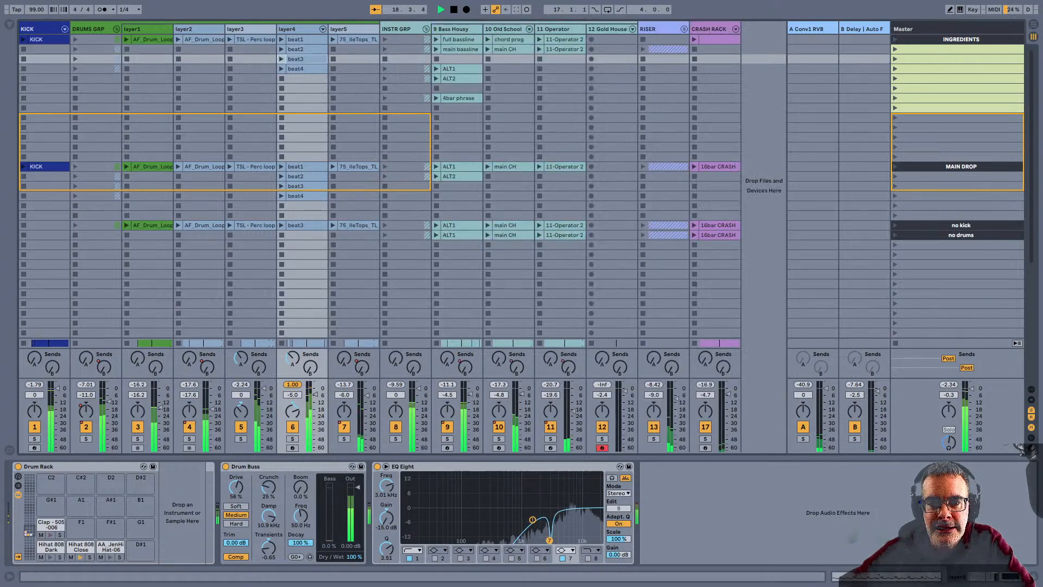
left_click(459, 69)
left_click(459, 79)
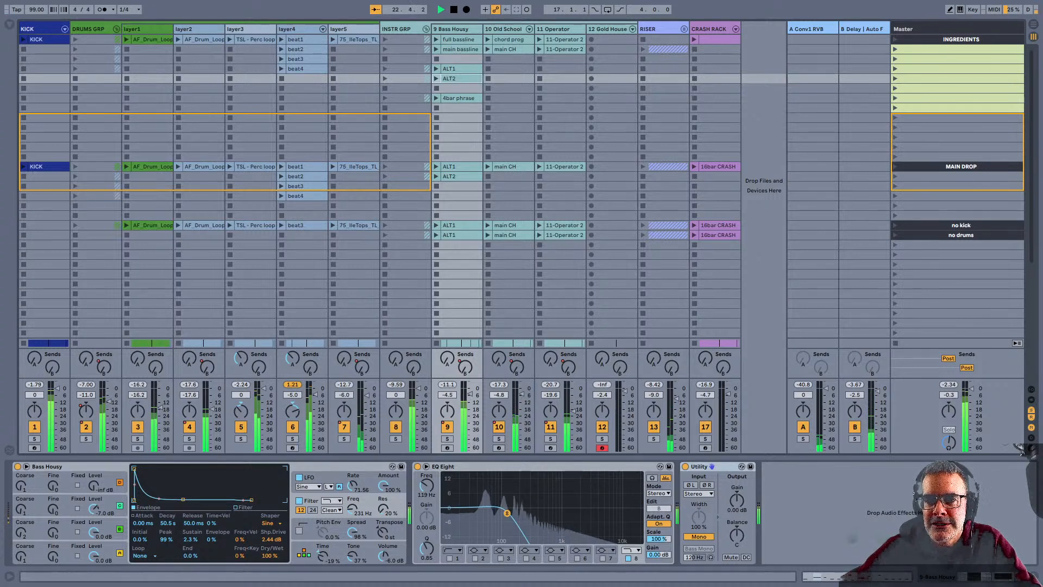
Unfold RISER, go through its static noise clips, and examine the clip envelopes of the StaticNoise clip on track 14
left_click(684, 29)
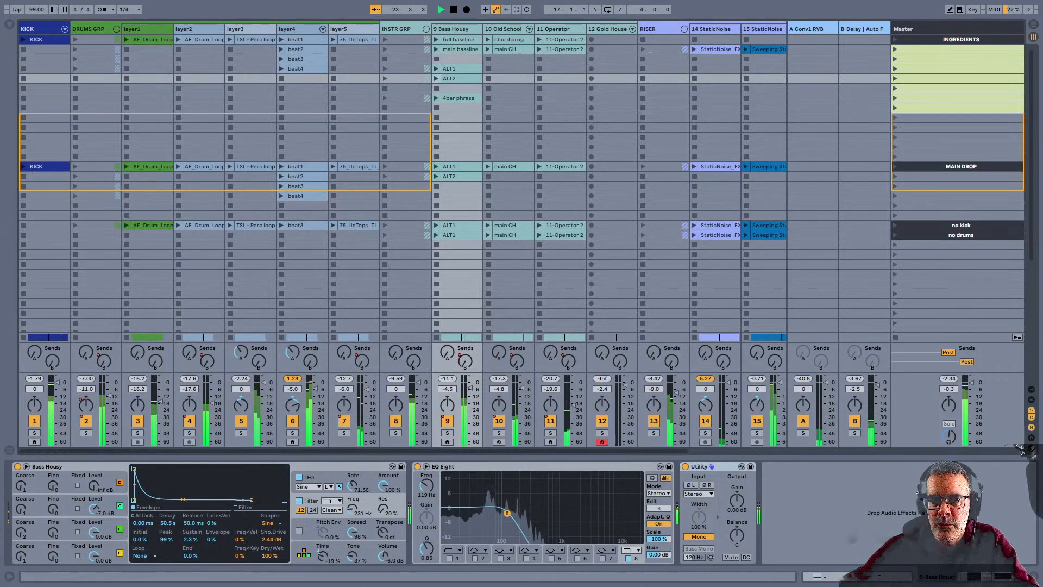
scroll(650, 52, "right", 3)
left_click(571, 49)
key("Right")
key("Right")
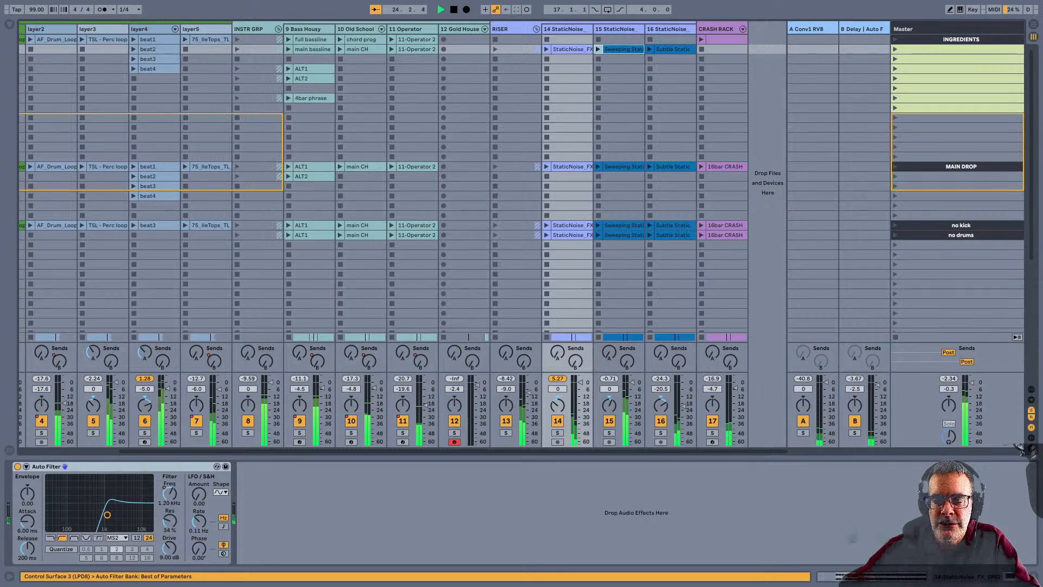
key("Left")
key("Left")
key("Left")
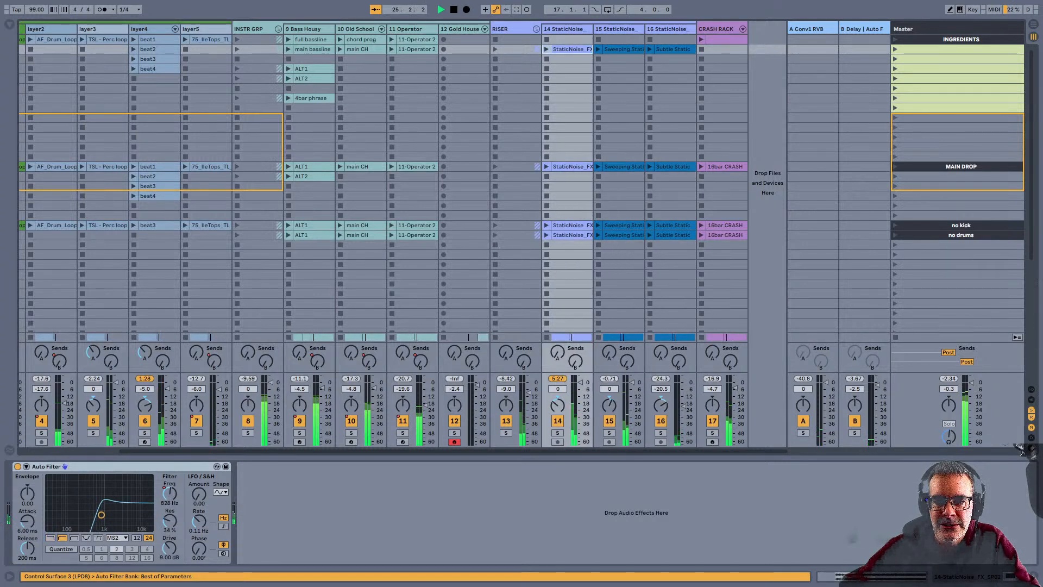
key("shift+Tab")
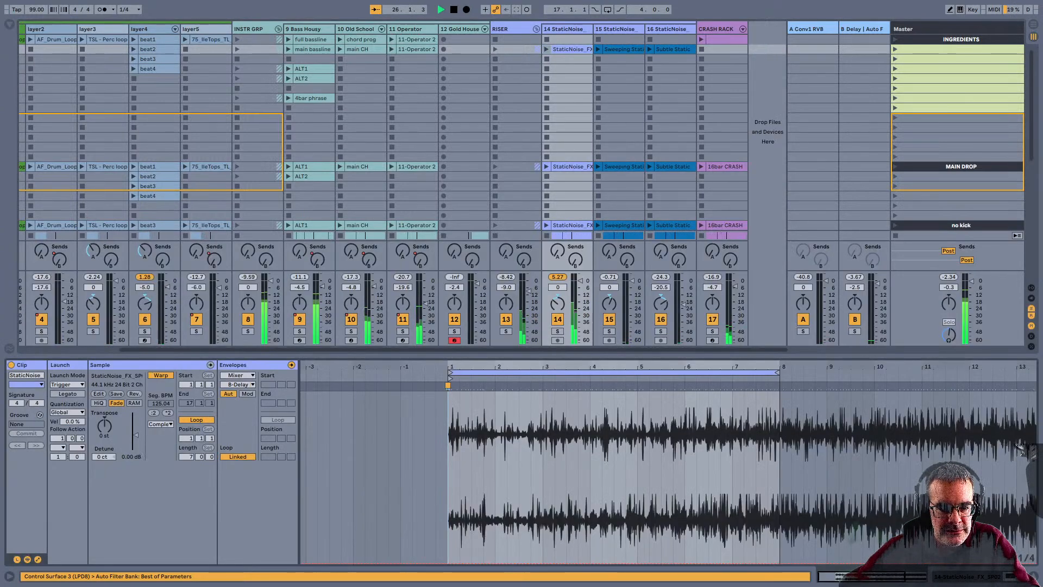
left_click(237, 375)
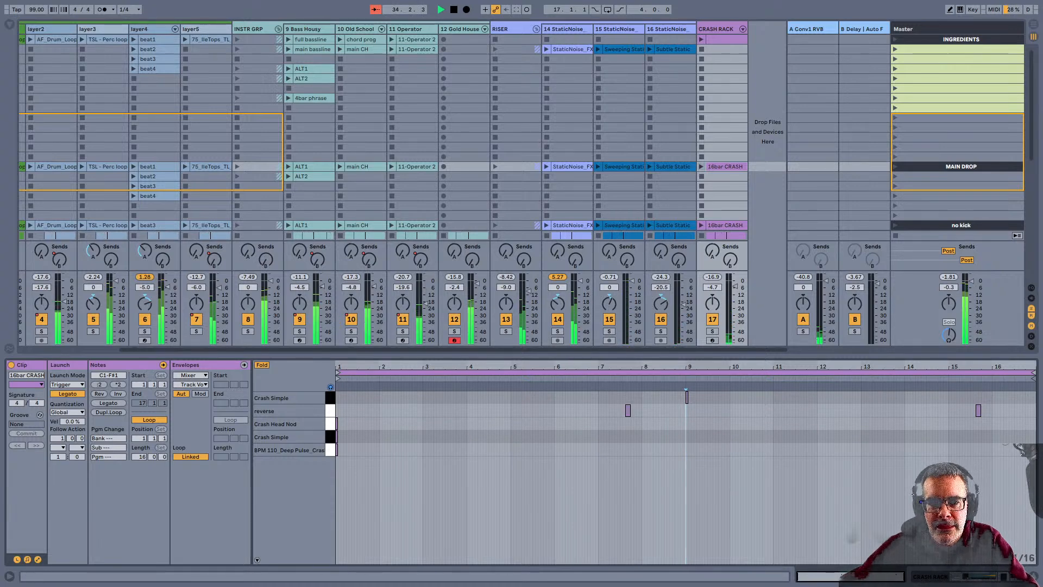
Fold RISER, show the Arrangement, and unfold and enlarge the 12 Gold House track to expose its recorded notes
left_click(536, 29)
key("Tab")
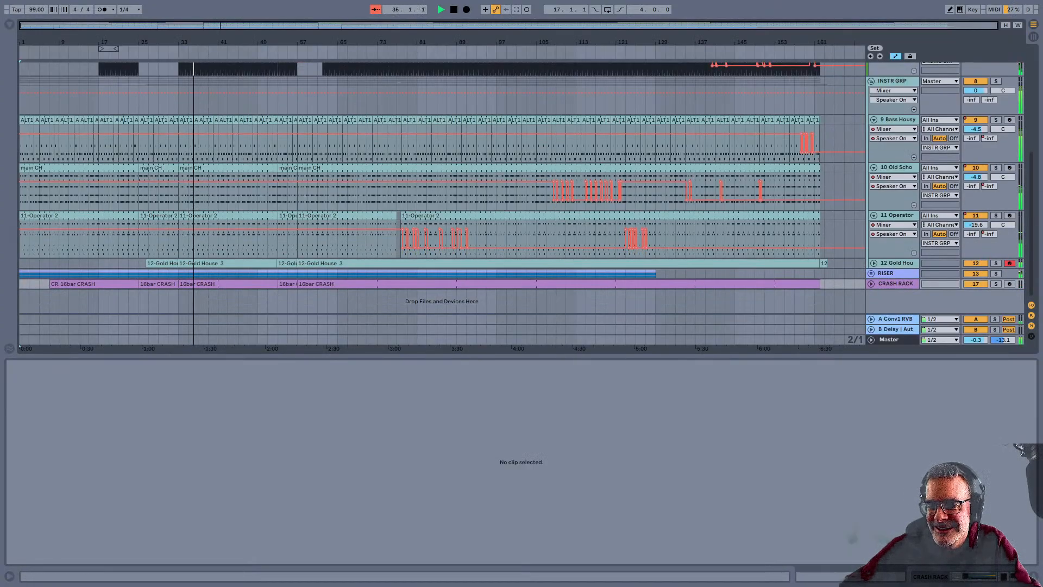
left_click(873, 263)
scroll(522, 204, "down", 3)
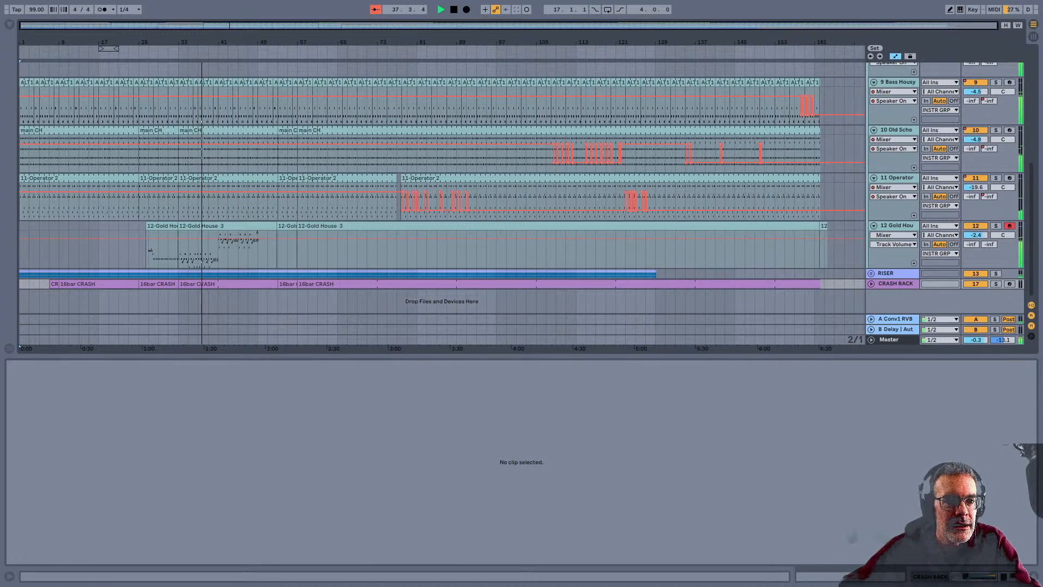
scroll(180, 245, "up", 6)
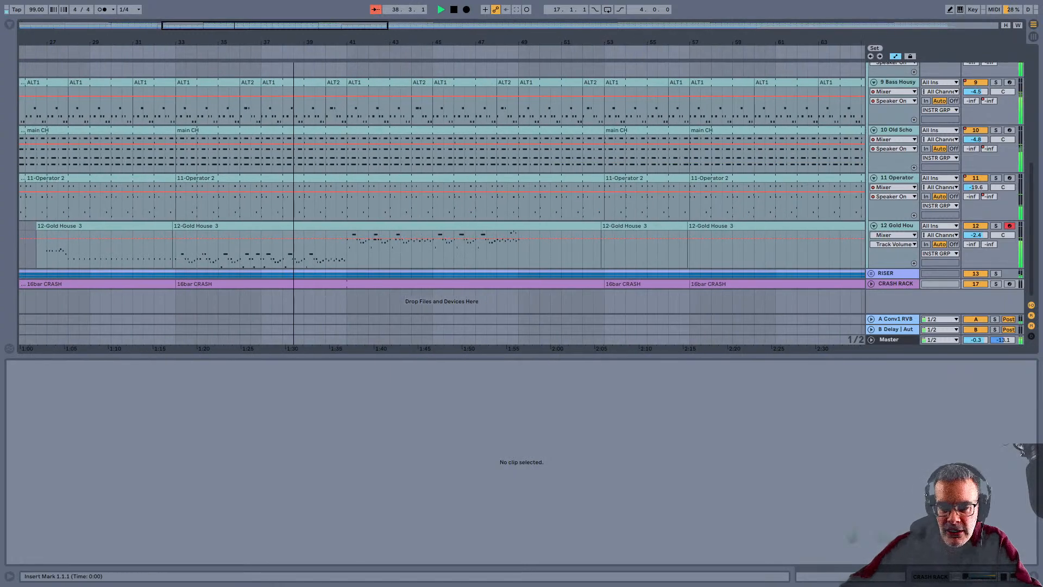
left_click_drag(894, 268, 893, 322)
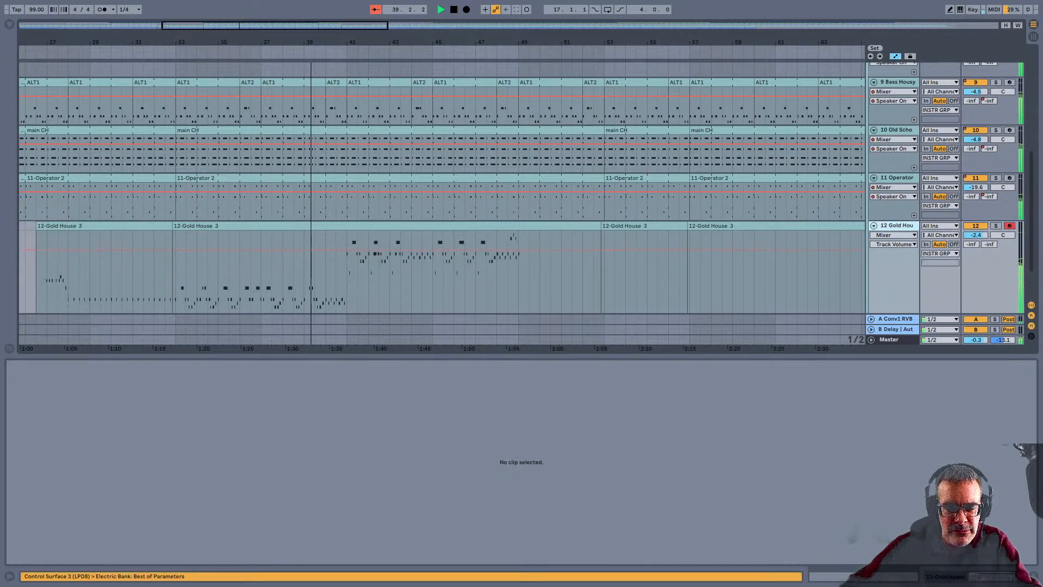
Inspect the notes recorded in the 12-Gold House 3 clip around bar 41, reduce the track's height, and return to the Session View
scroll(441, 203, "down", 2)
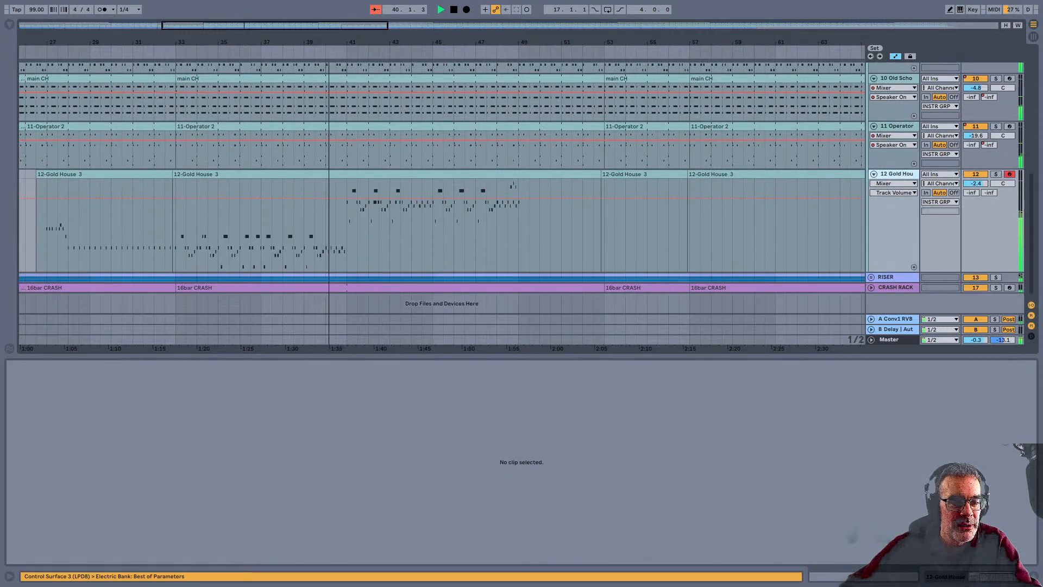
left_click(346, 226)
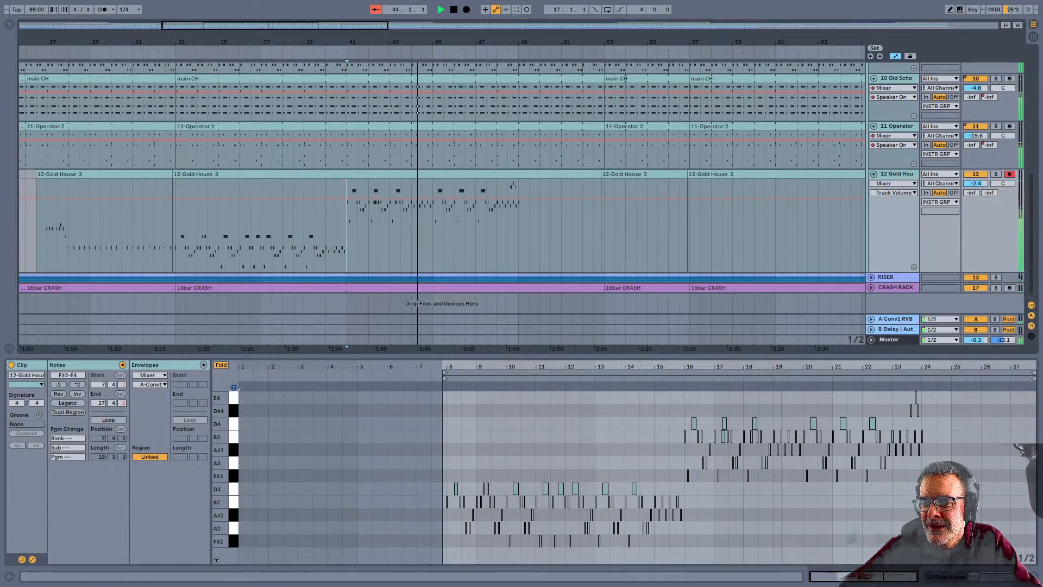
left_click_drag(893, 272, 893, 226)
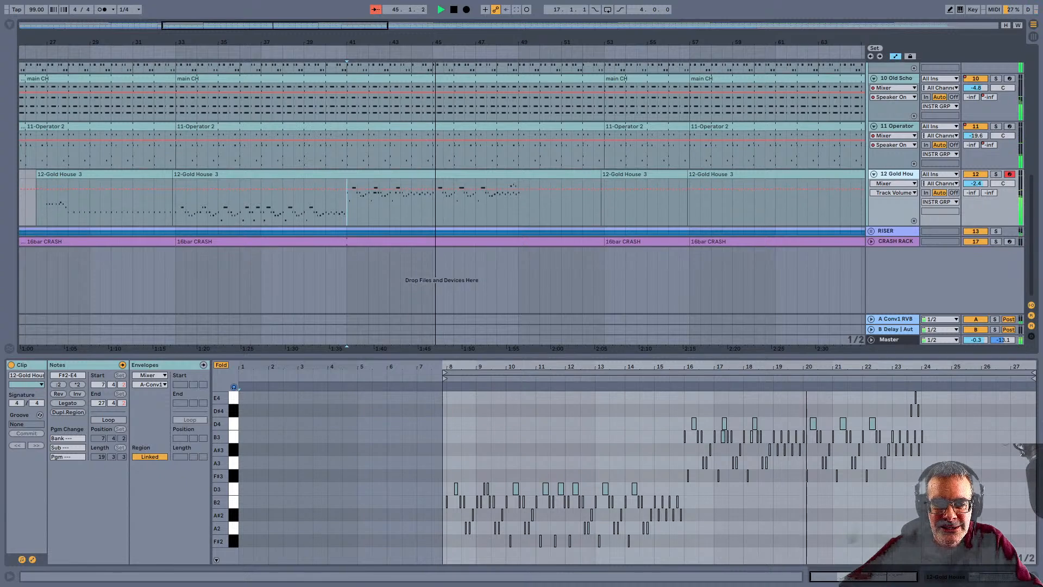
scroll(440, 201, "up", 4)
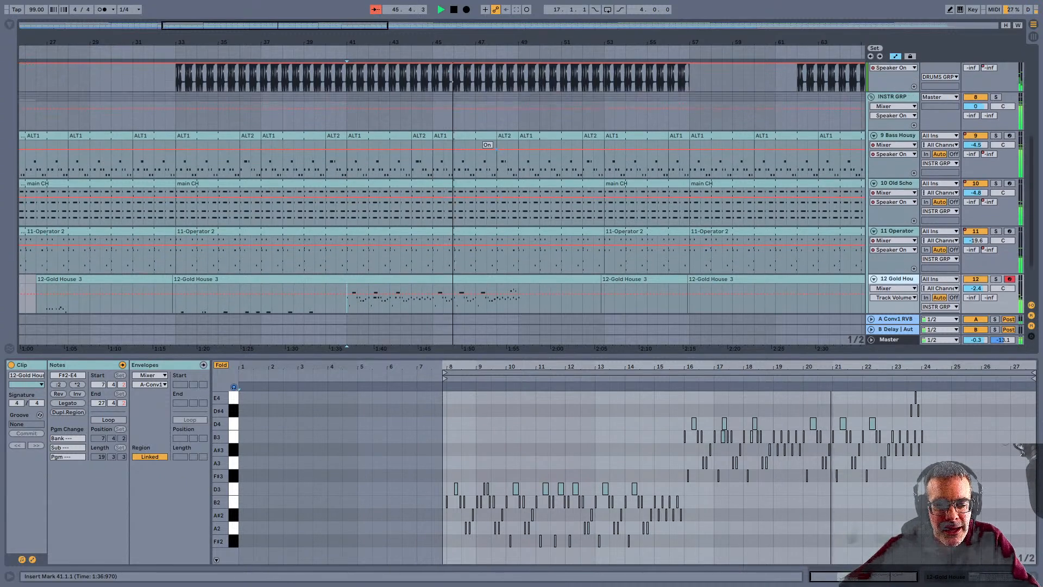
key("Tab")
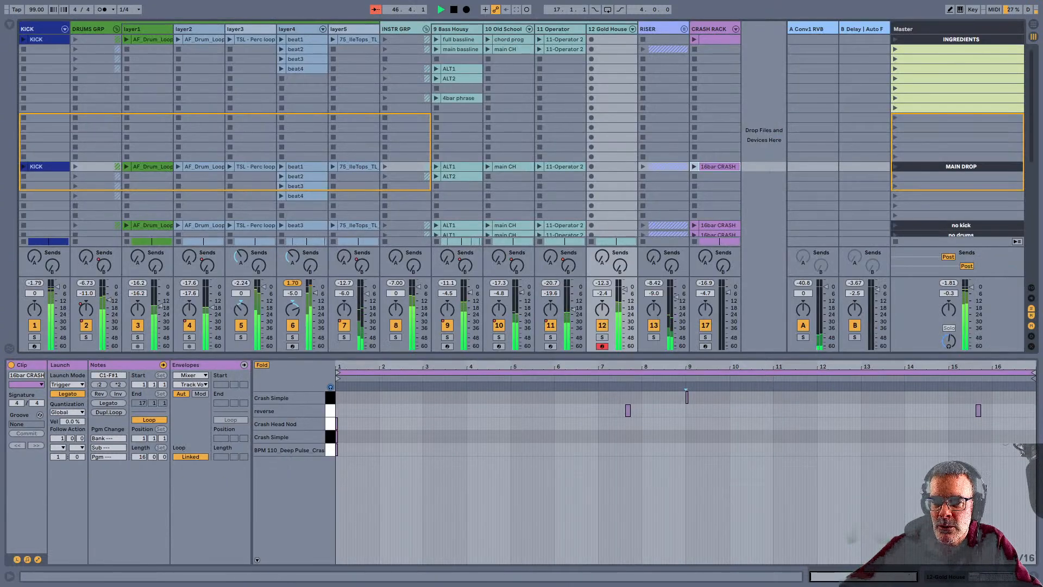
Go through the MAIN DROP scene, the empty scene above no kick and the no kick scene, including the KICK track's slot
scroll(960, 148, "down", 1)
left_click(961, 148)
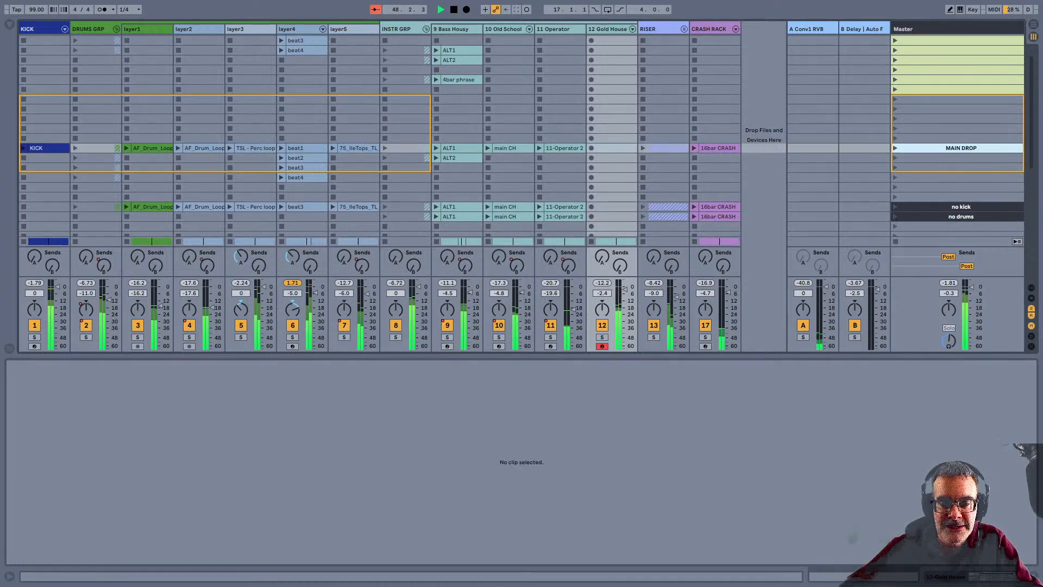
scroll(960, 148, "down", 2)
left_click(950, 141)
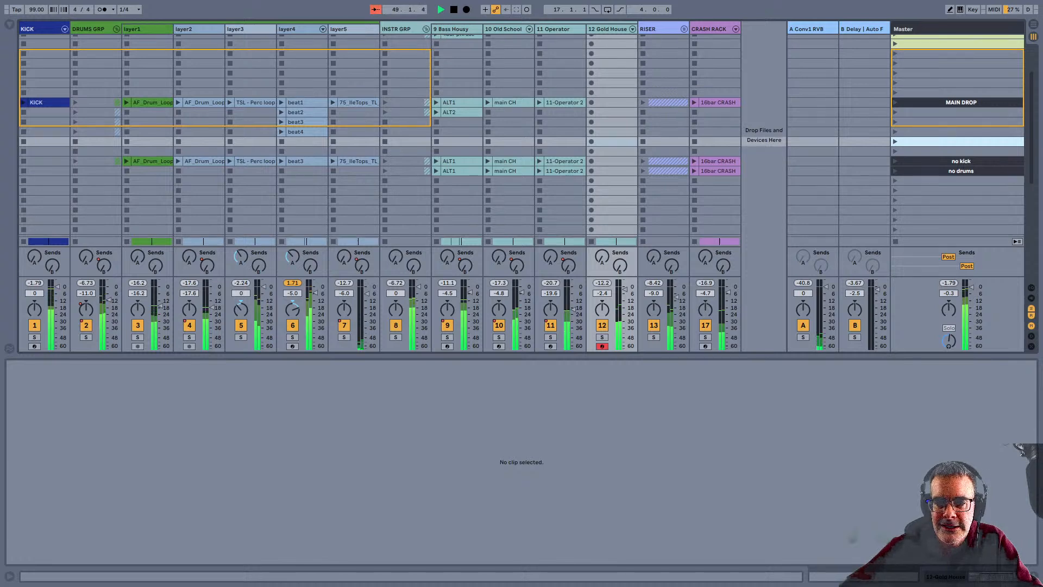
scroll(950, 141, "down", 1)
left_click(960, 139)
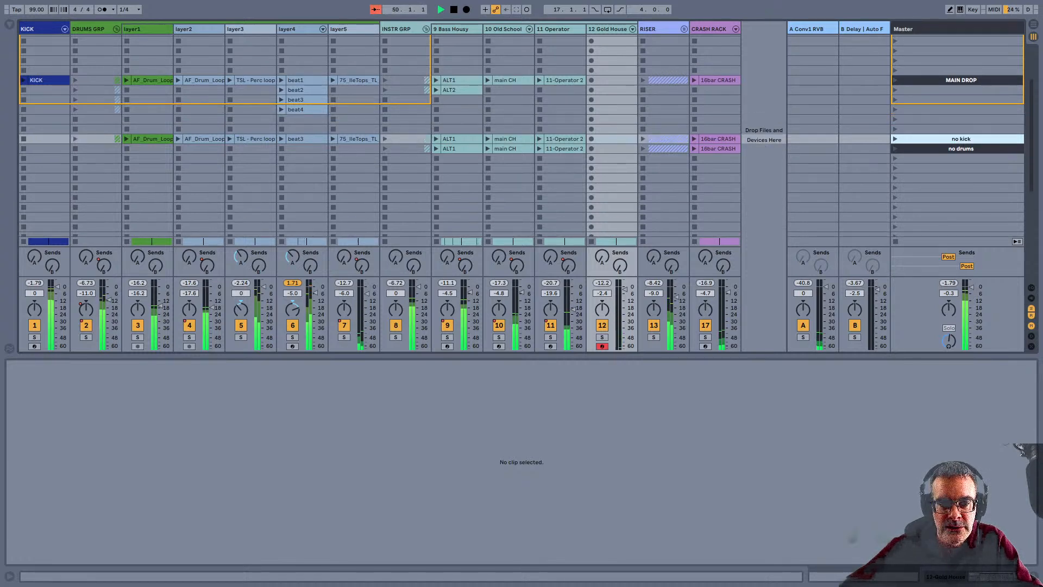
left_click(41, 29)
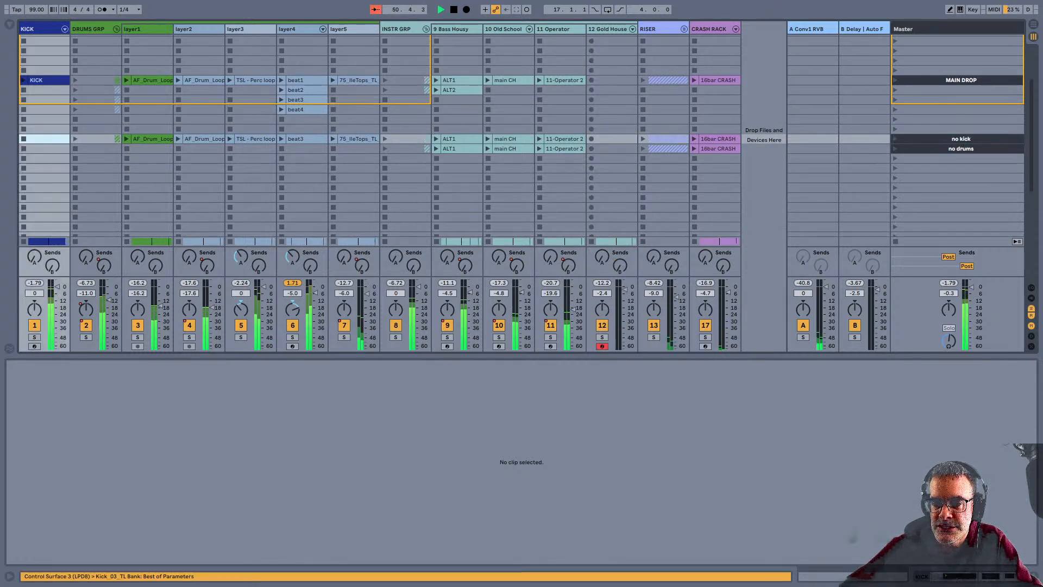
Go through the no drums scene, its 16bar CRASH clip, and the instrument slots around the no kick and no drums scenes
left_click(961, 149)
left_click(718, 148)
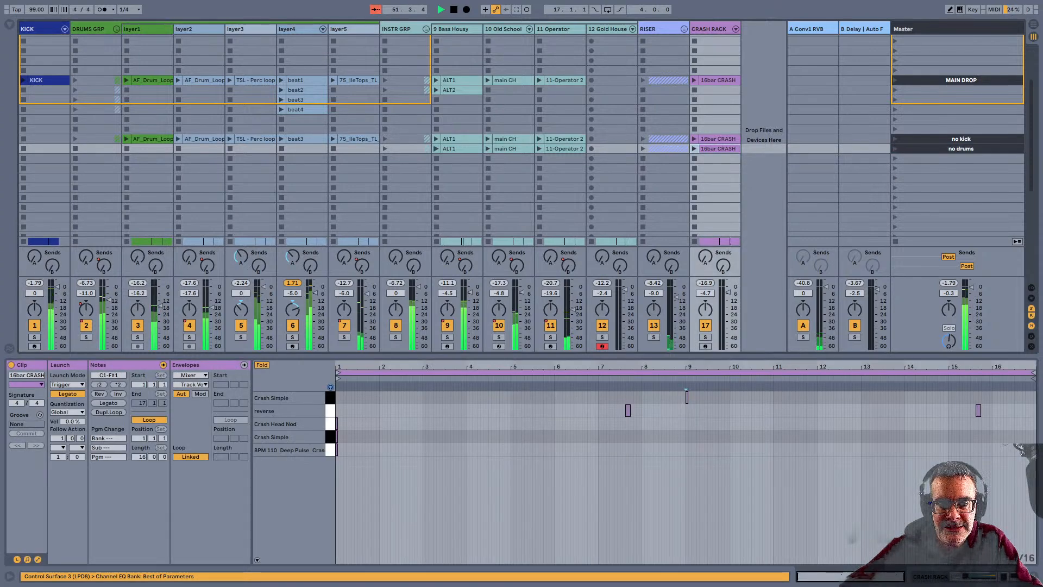
left_click(455, 148, "shift")
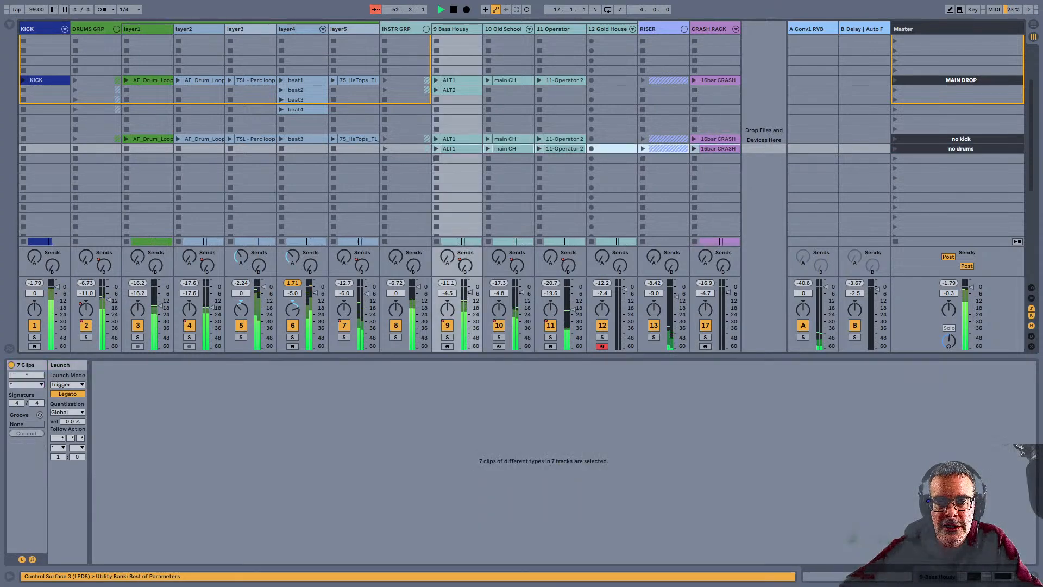
left_click(457, 168)
left_click_drag(457, 130, 611, 158)
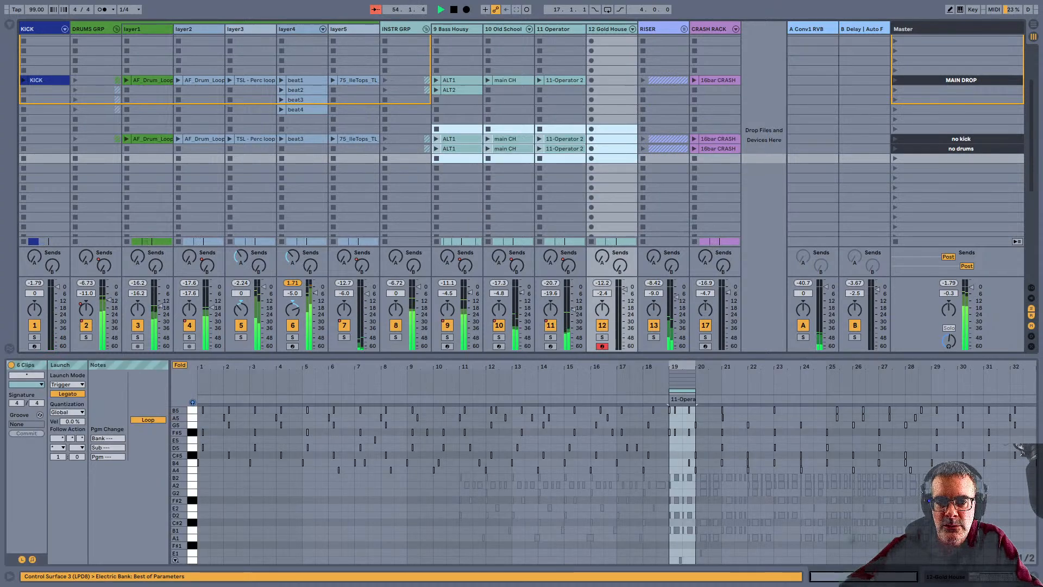
Go through the instrument clips of the no kick scene: ALT1, main CH and 11-Operator 2
left_click(458, 158)
left_click(457, 139)
left_click(509, 139)
left_click(563, 139)
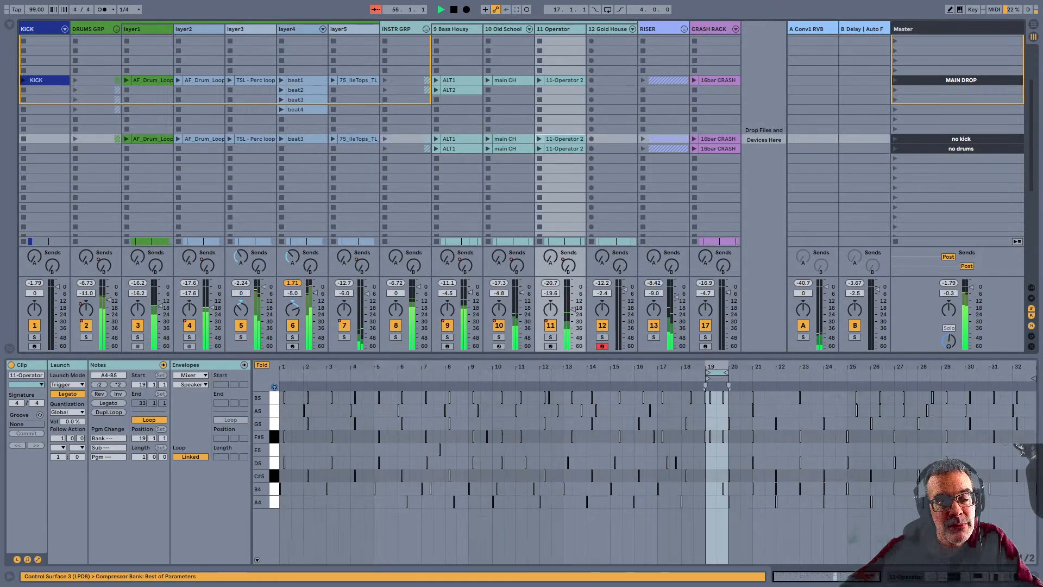
Go through the drum layer clips of the no kick scene from layer5 to layer2, ending on layer4's beat3 clip
left_click(357, 139)
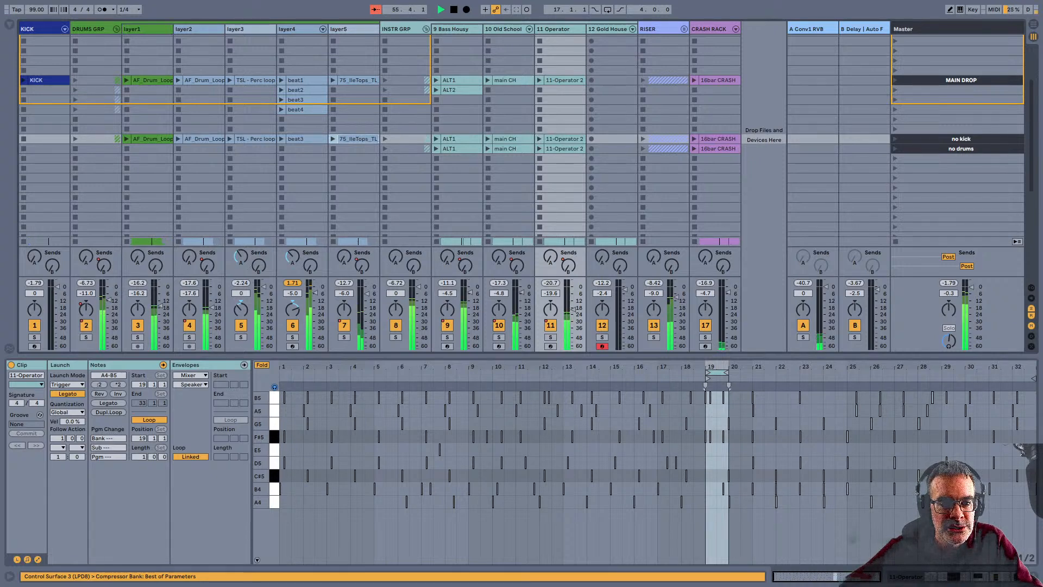
left_click(304, 139)
left_click(254, 139)
left_click(202, 139)
left_click(254, 139)
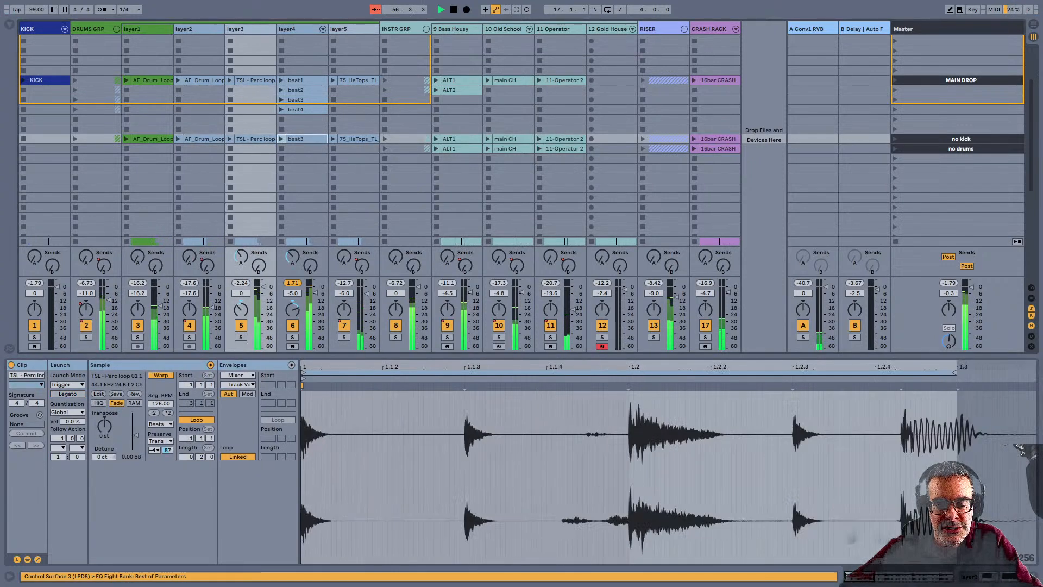
left_click(304, 139)
scroll(304, 137, "down", 1)
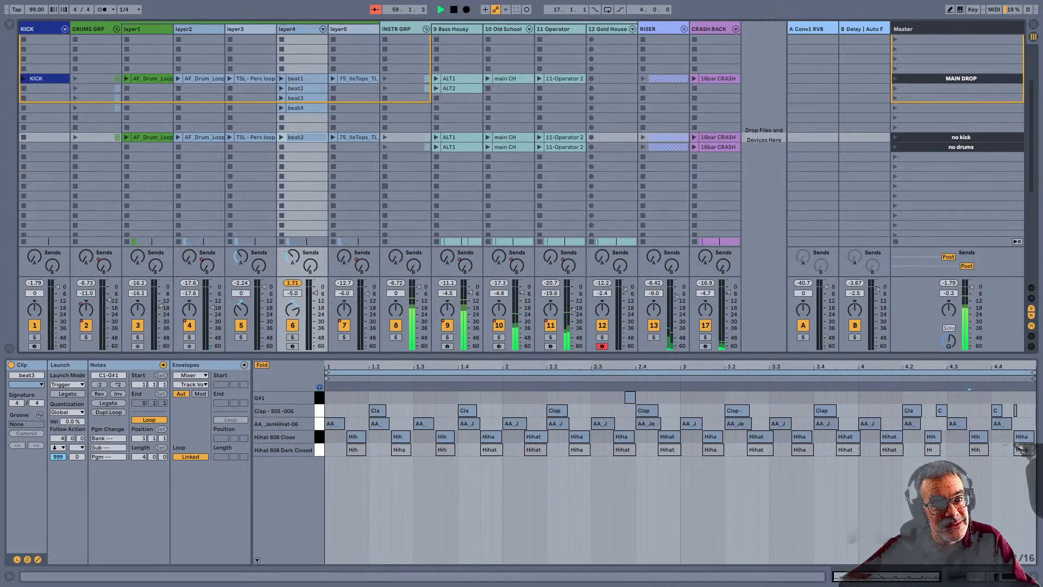
Inspect the 16bar CRASH clip of the no drums scene, review the full-width Arrangement's instrument tracks, and return to the Session View
left_click(718, 147)
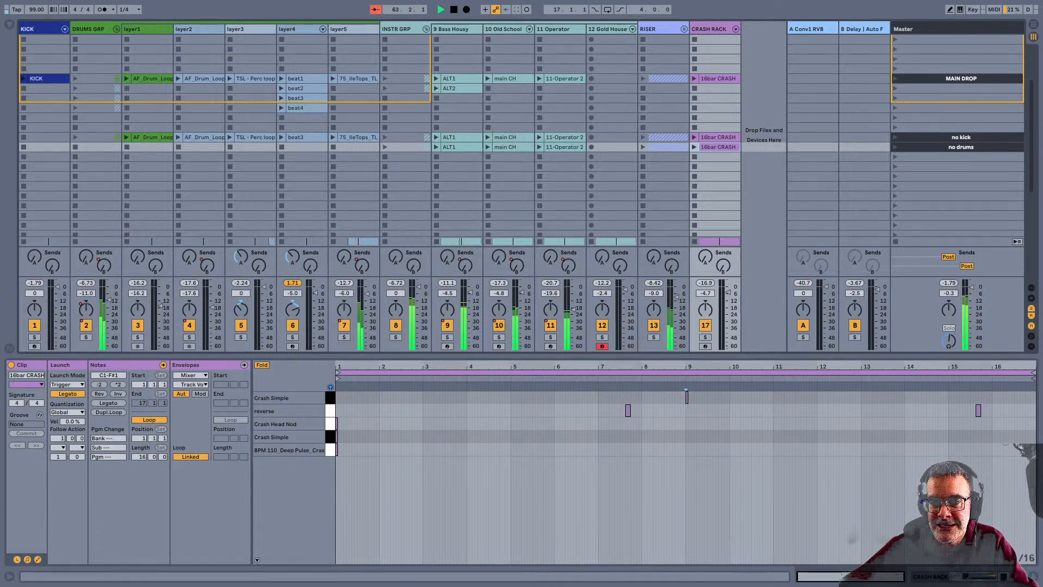
key("Tab")
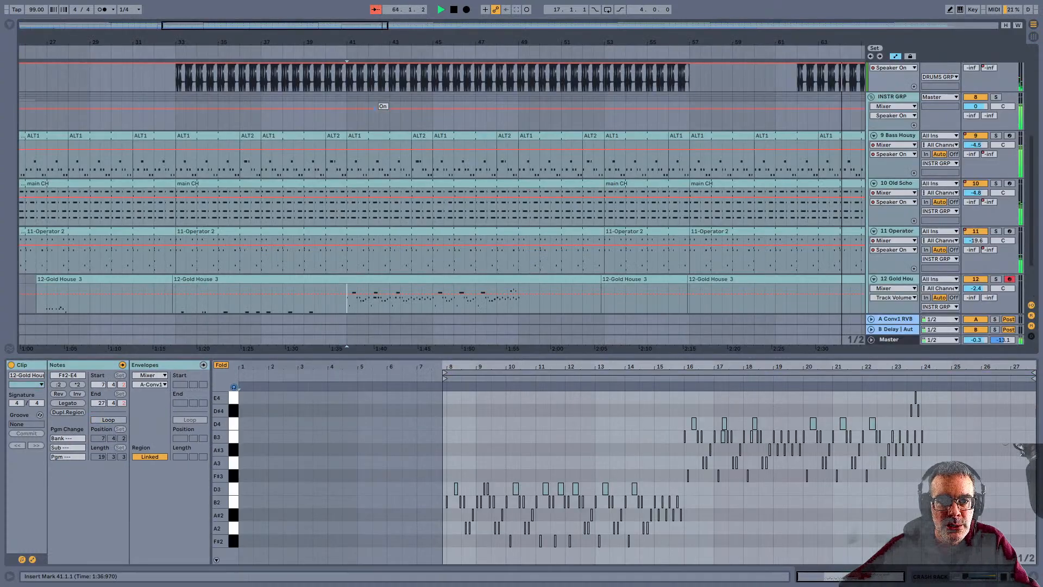
key("w")
scroll(442, 187, "down", 3)
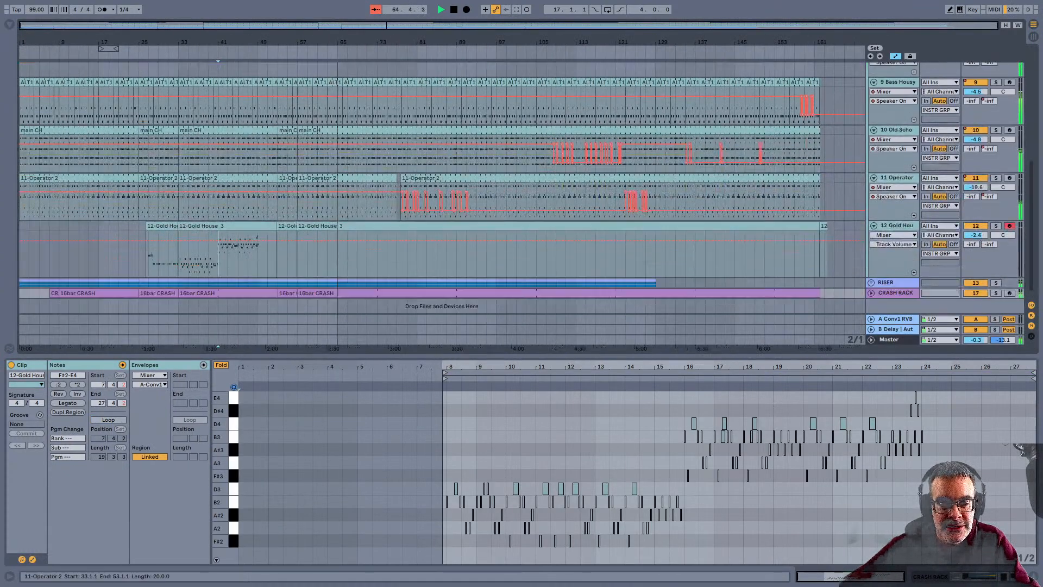
key("Tab")
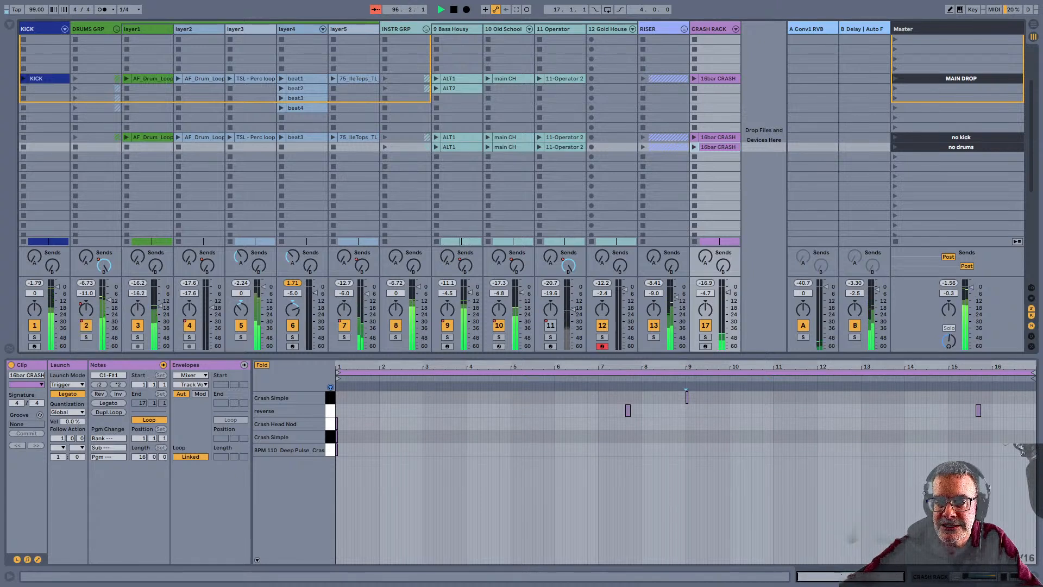
Go through the no drums scene, an empty scene under INGREDIENTS, and the empty scene two rows below MAIN DROP
left_click(961, 147)
scroll(961, 147, "up", 4)
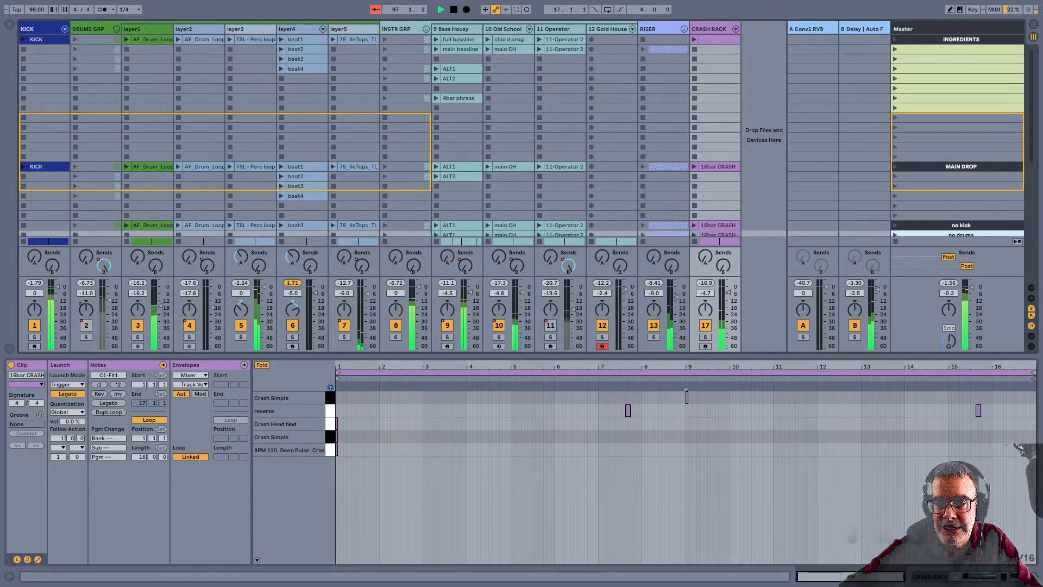
left_click(961, 79)
left_click(961, 186)
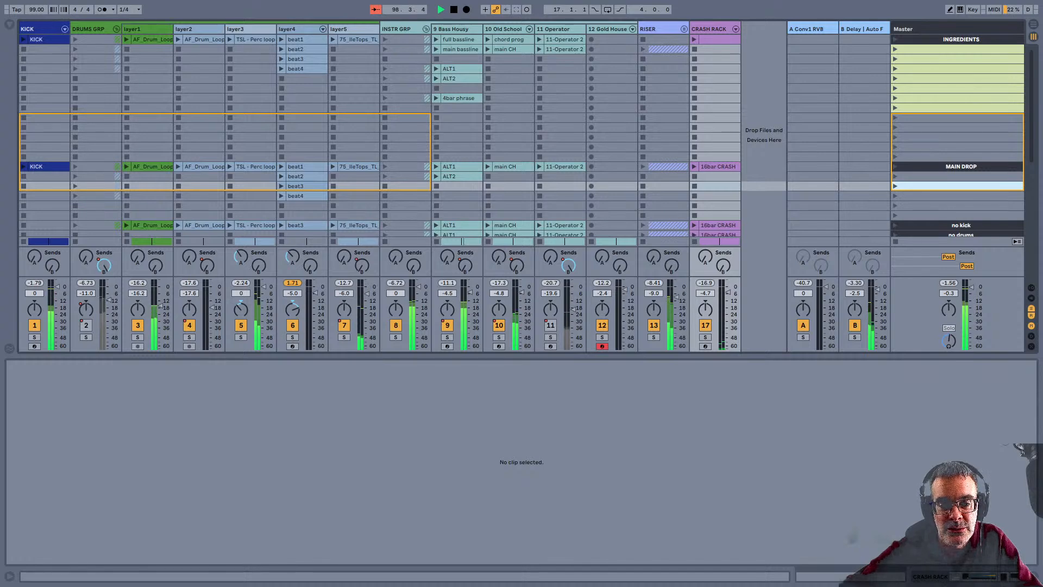
scroll(521, 135, "down", 1)
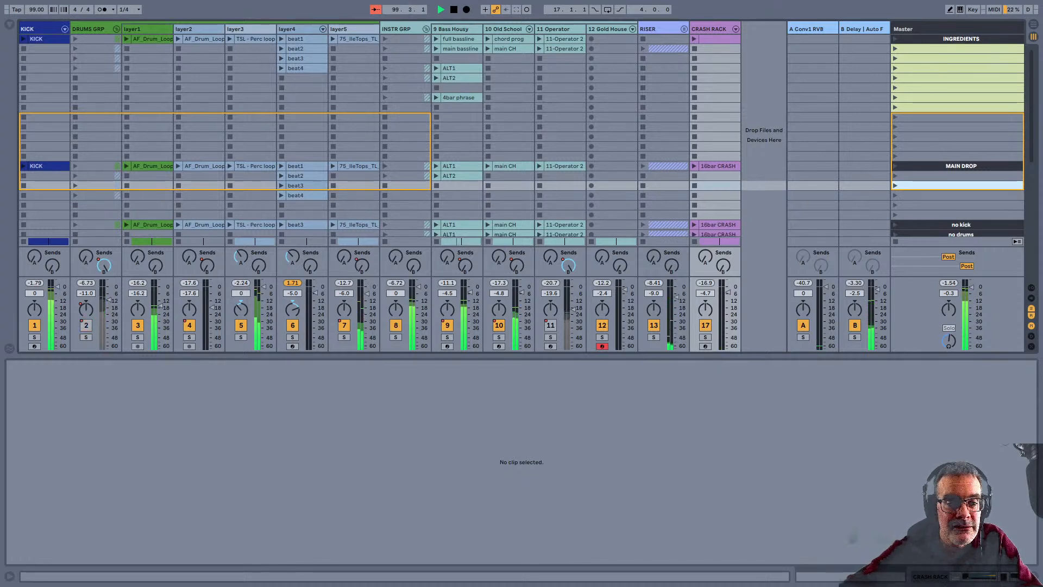
scroll(522, 136, "down", 4)
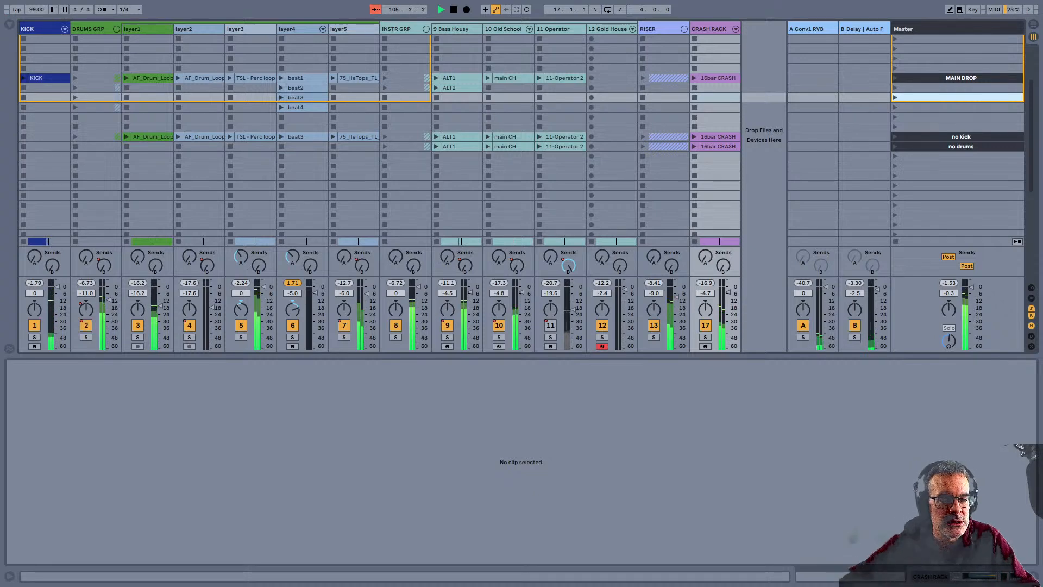
Show the Arrangement during playback and take the window out of full-screen mode
key("Tab")
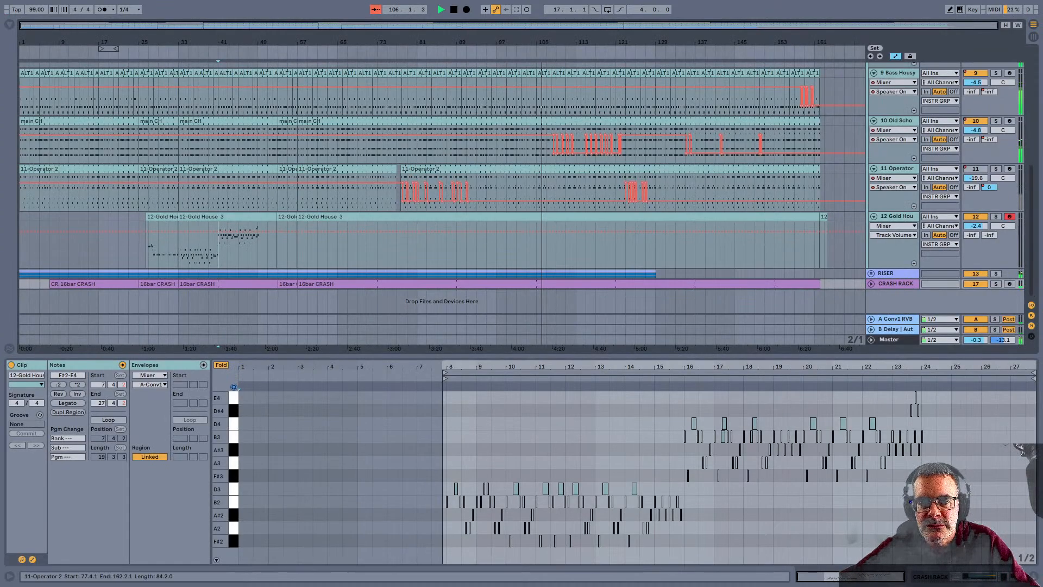
left_click_drag(473, 41, 476, 32)
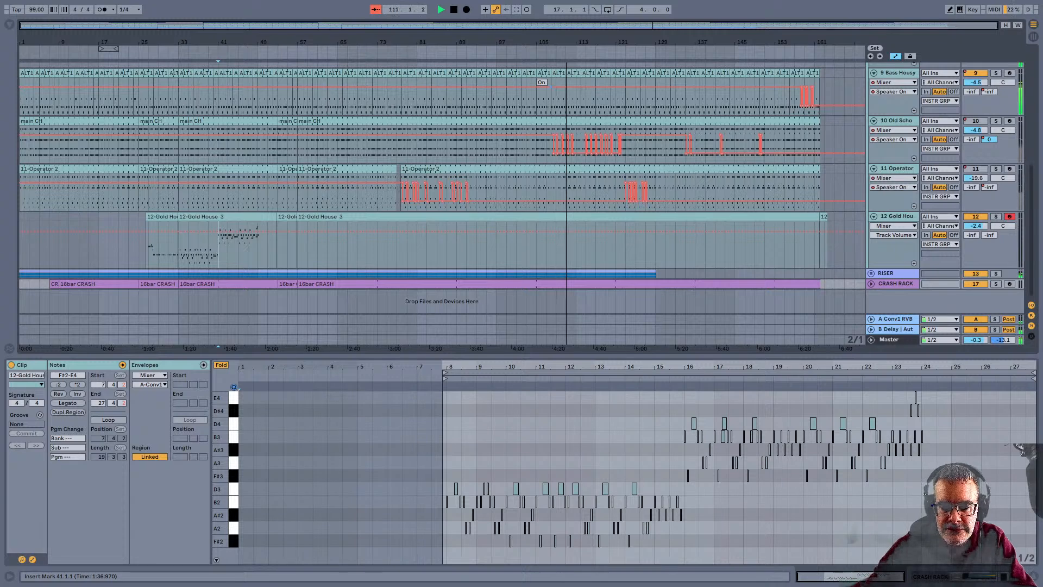
key("ctrl+super+f")
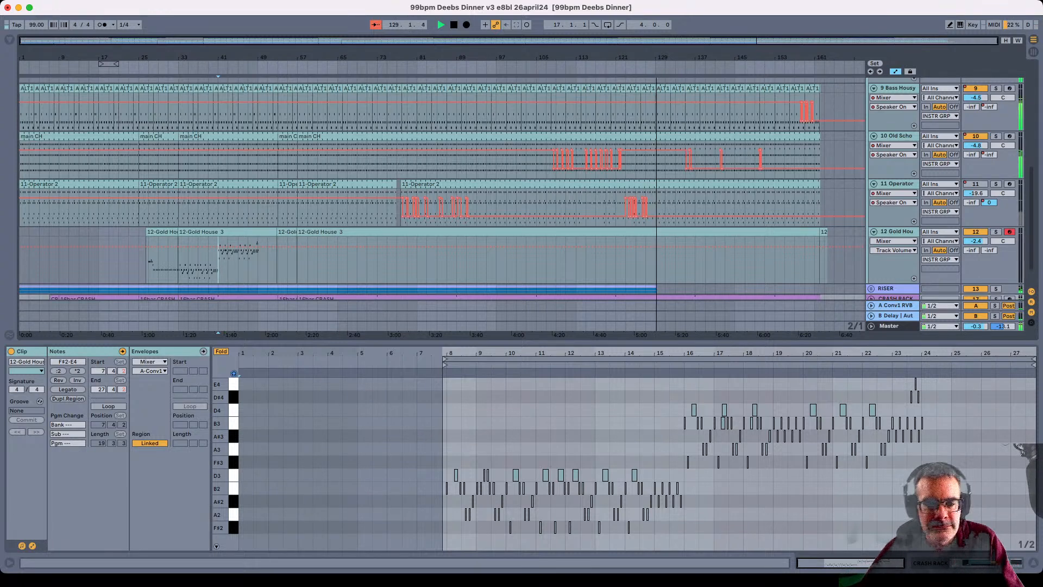
Return to the Session View, hide the clip detail area, and look over the scenes from MAIN DROP to the numbered ones
key("Tab")
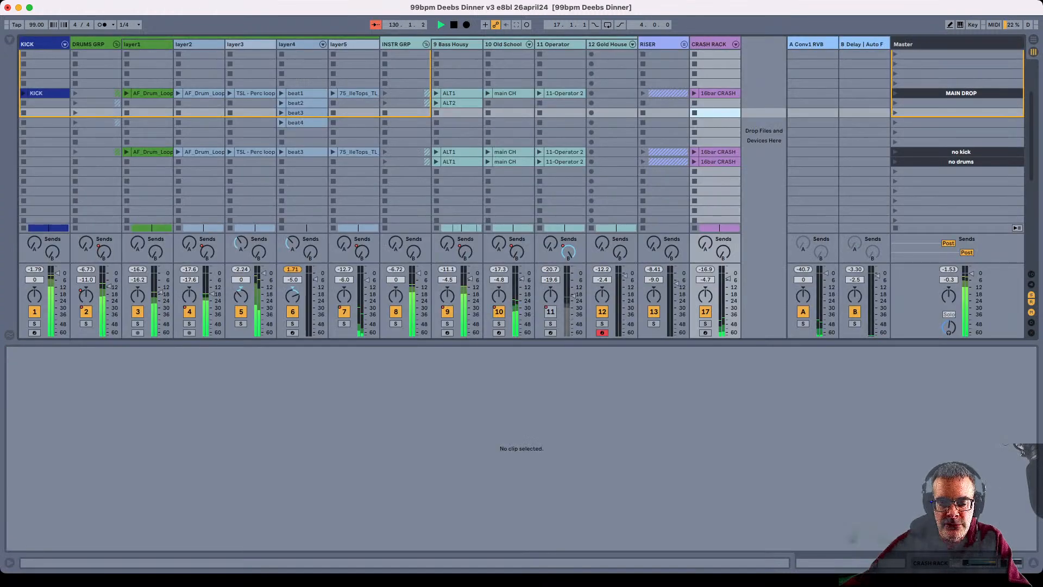
key("alt+super+l")
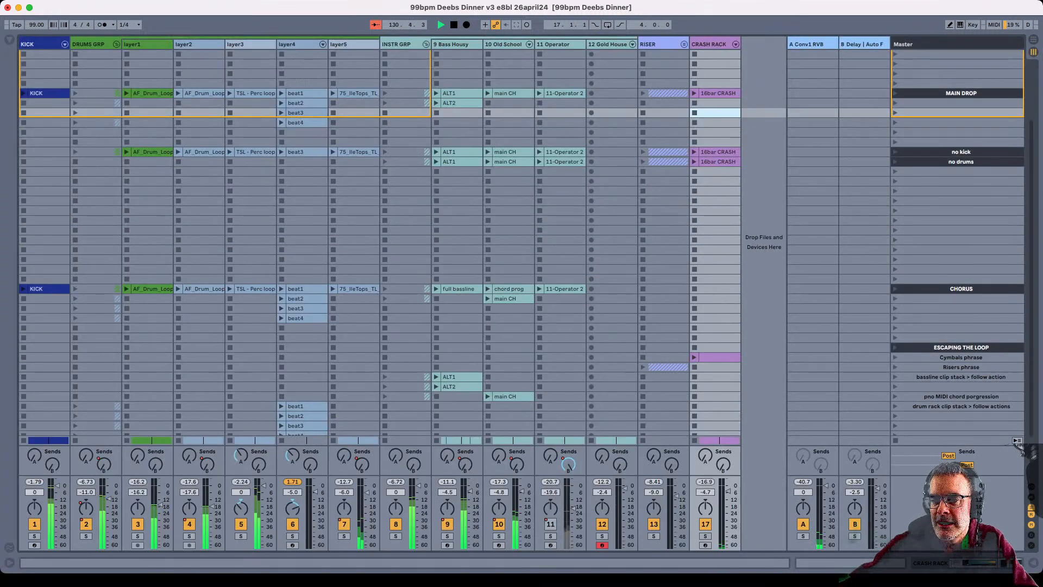
scroll(521, 245, "down", 3)
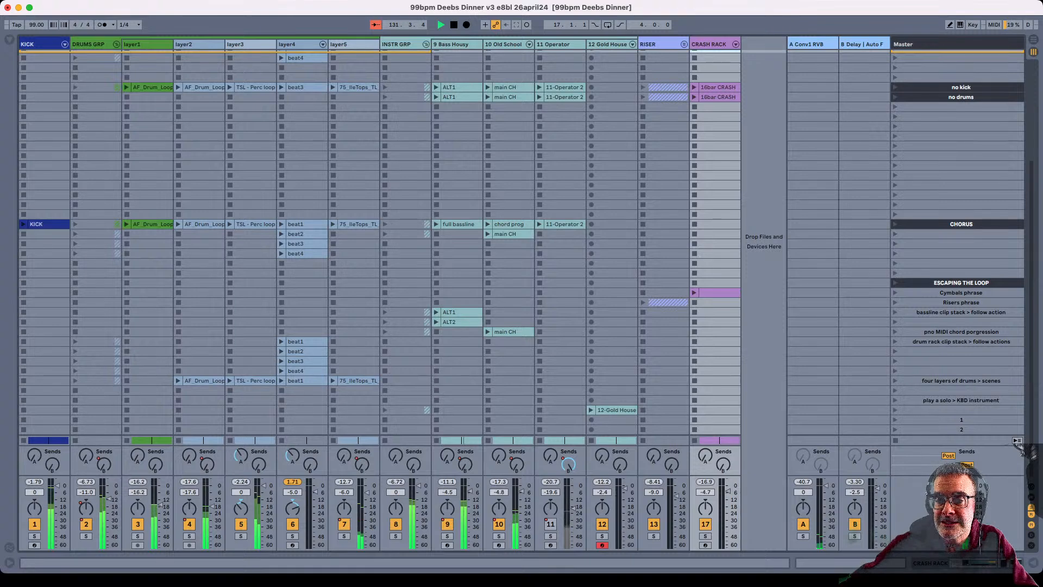
scroll(522, 244, "up", 2)
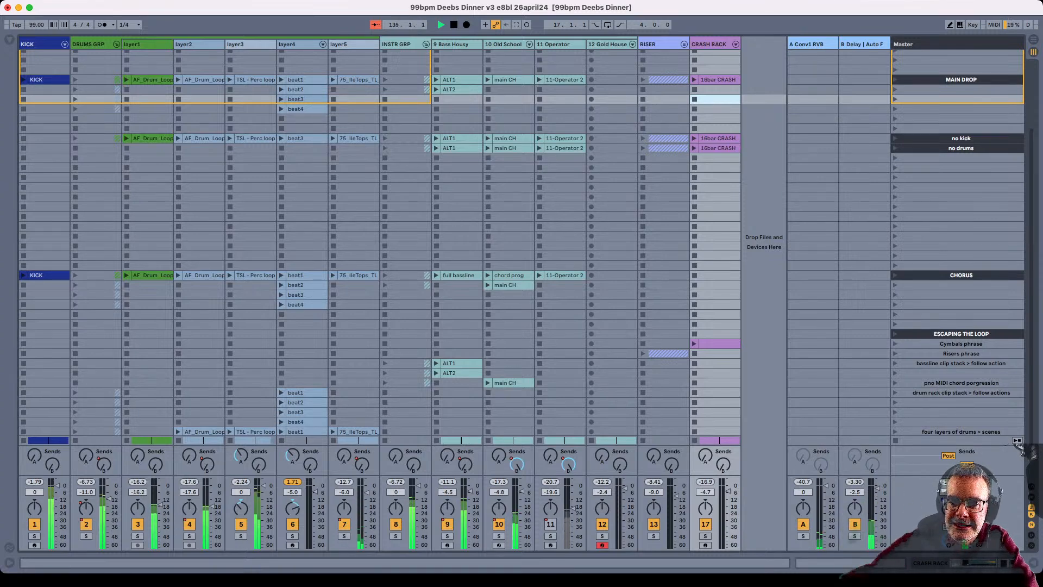
Go through the scenes from MAIN DROP and no kick down to the empty scene two rows below CHORUS
left_click(961, 80)
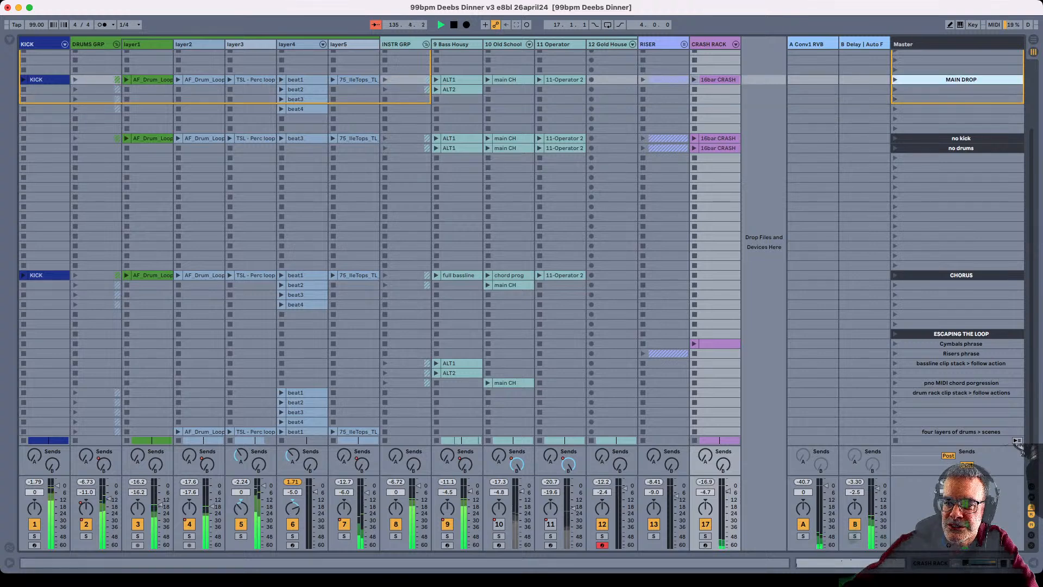
left_click(960, 138)
left_click(960, 197)
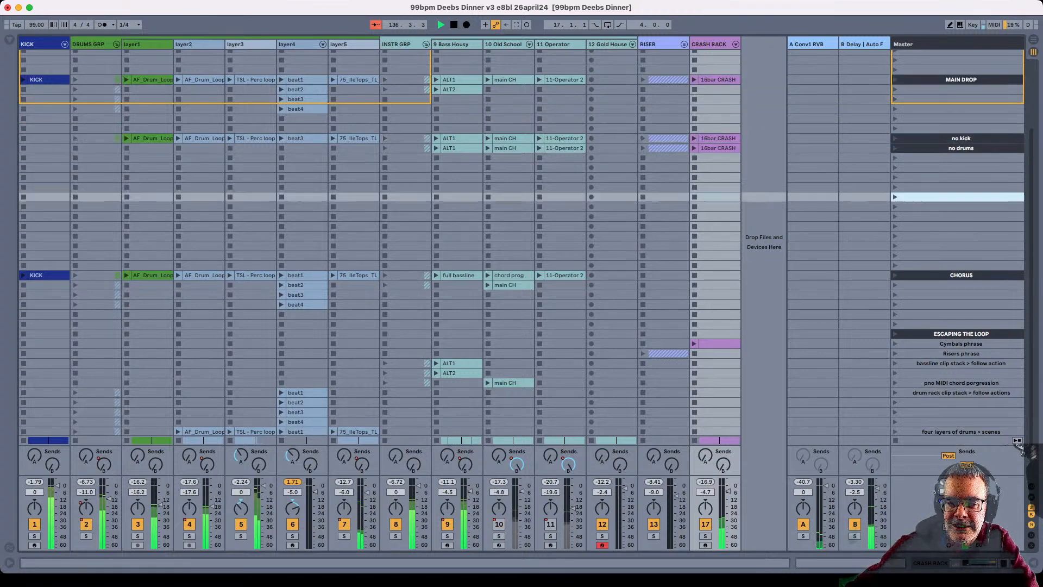
left_click(961, 227)
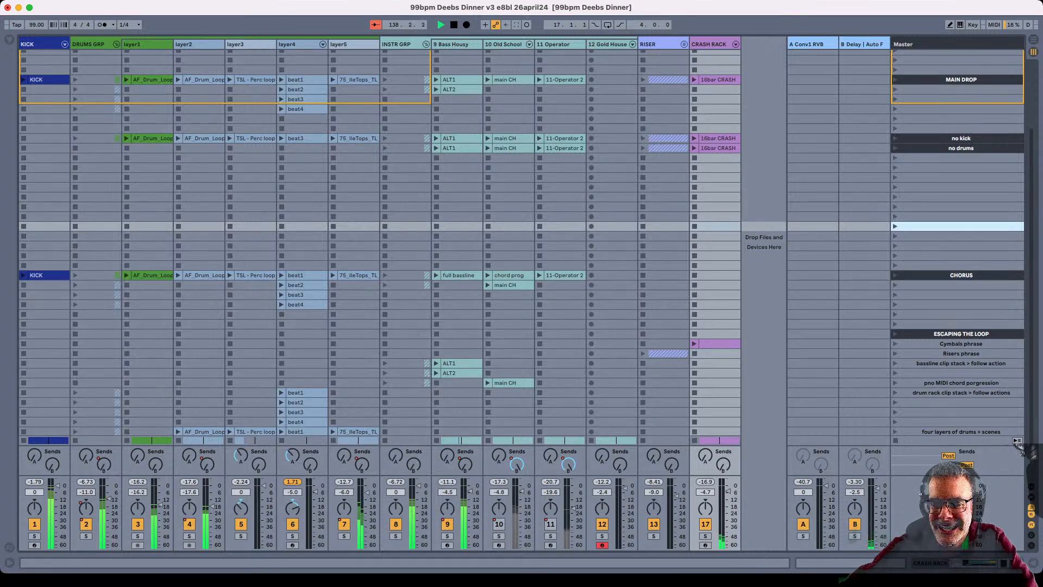
left_click(961, 266)
left_click(961, 294)
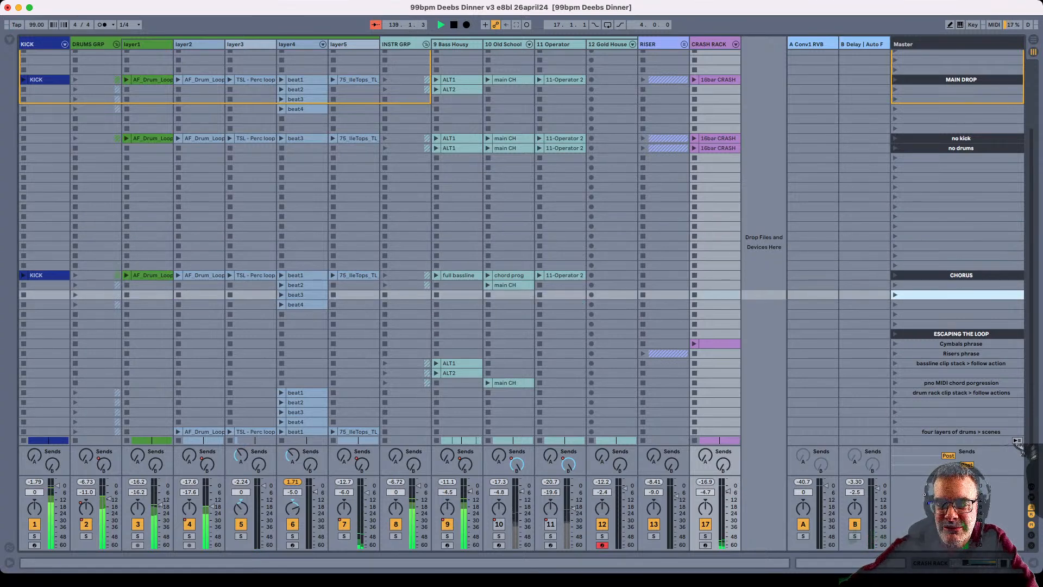
scroll(961, 294, "down", 1)
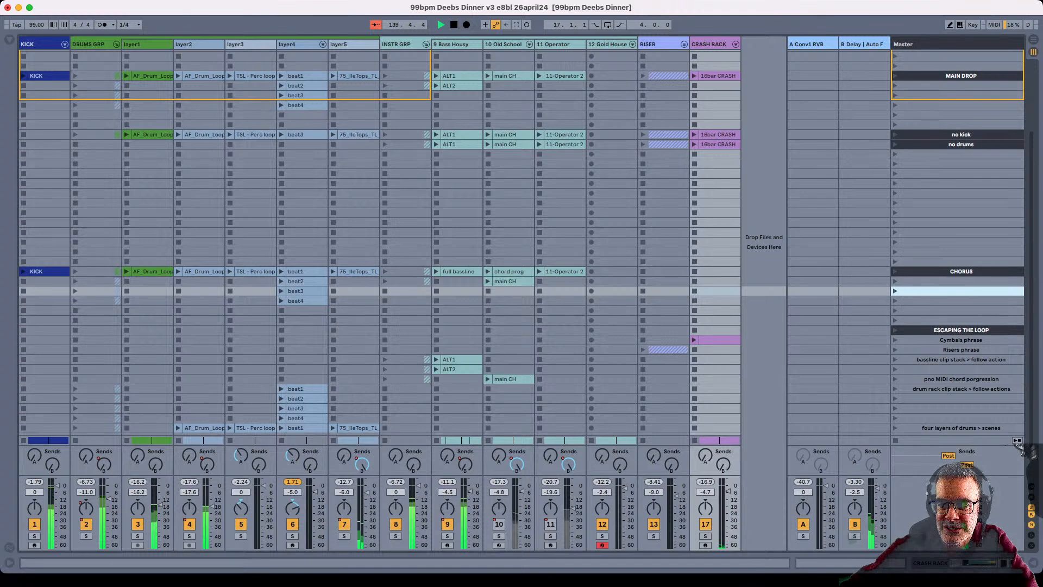
Go through the empty scenes above no kick and move down to the third empty scene below no drums
left_click(960, 105)
left_click(960, 115)
left_click(961, 125)
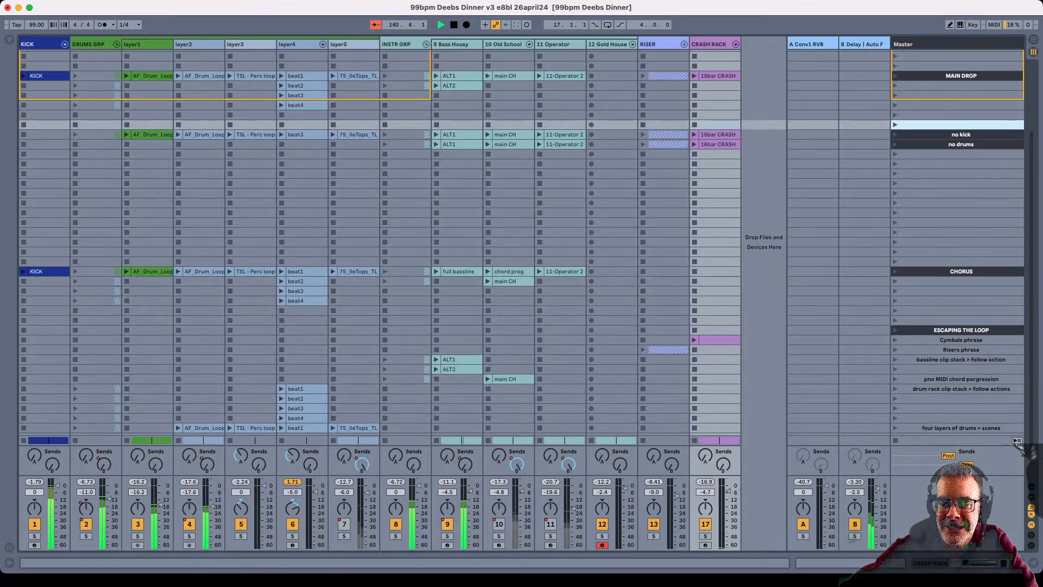
key("Down")
key("Down")
key("Down")
key("Down")
key("Down")
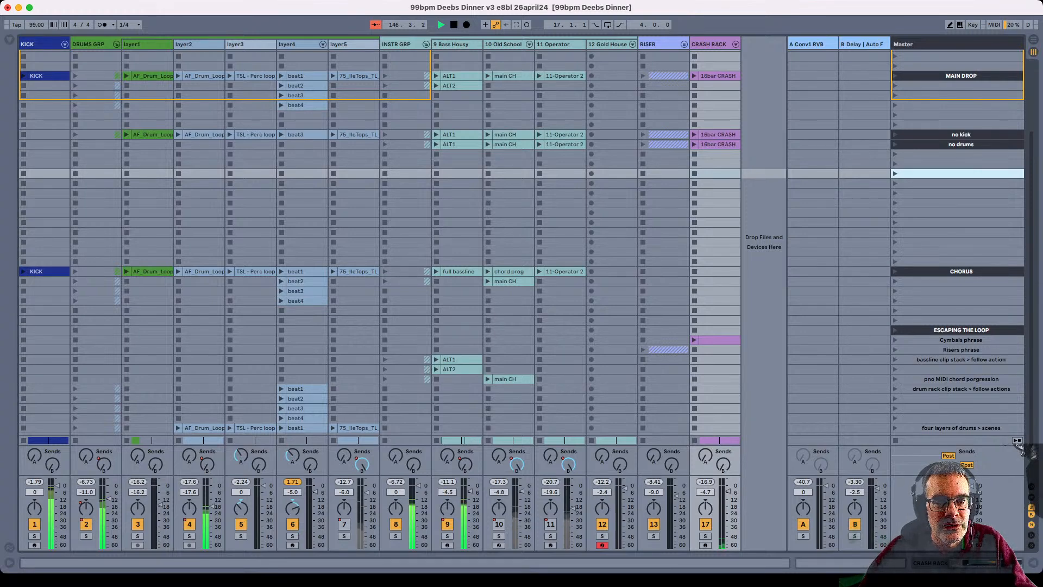
Show the Arrangement and examine the mute automation on layer5 and the instrument tracks
key("Tab")
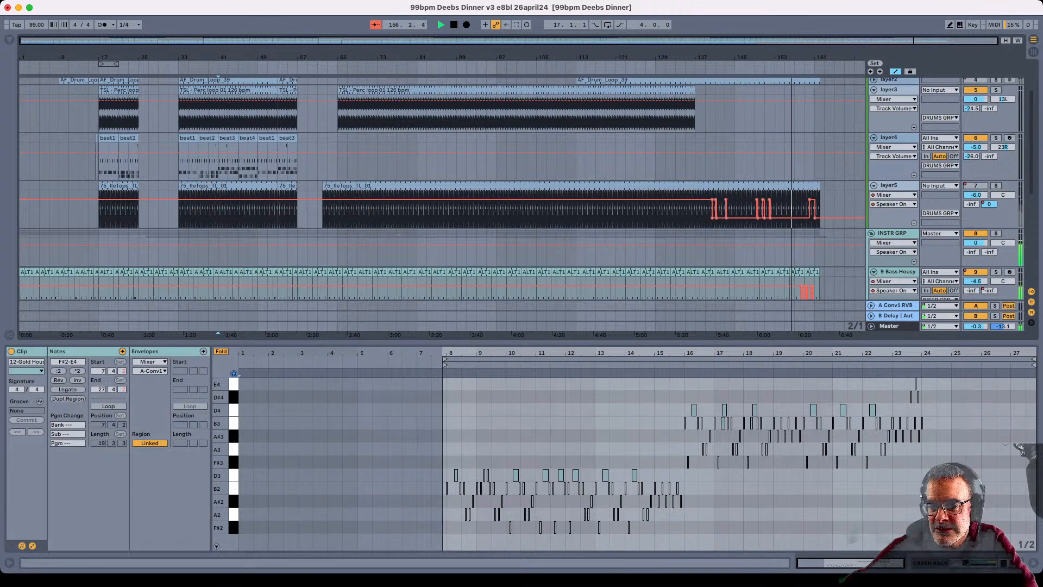
scroll(521, 207, "down", 5)
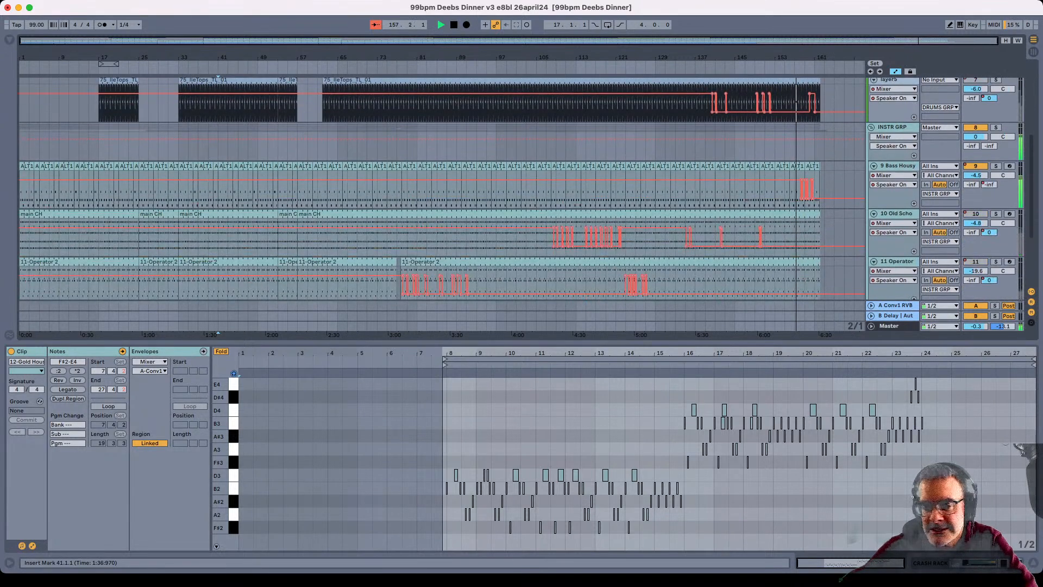